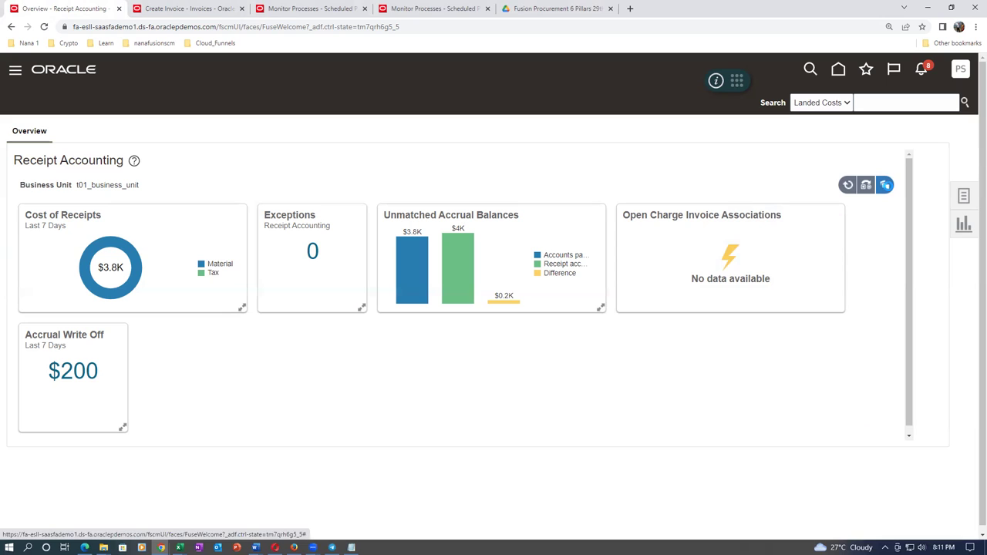
# Add the Trade Operations infolet (0 Draft, 0 Open, 0 On hold) to the Receipt Accounting overview
pyautogui.click(885, 185)
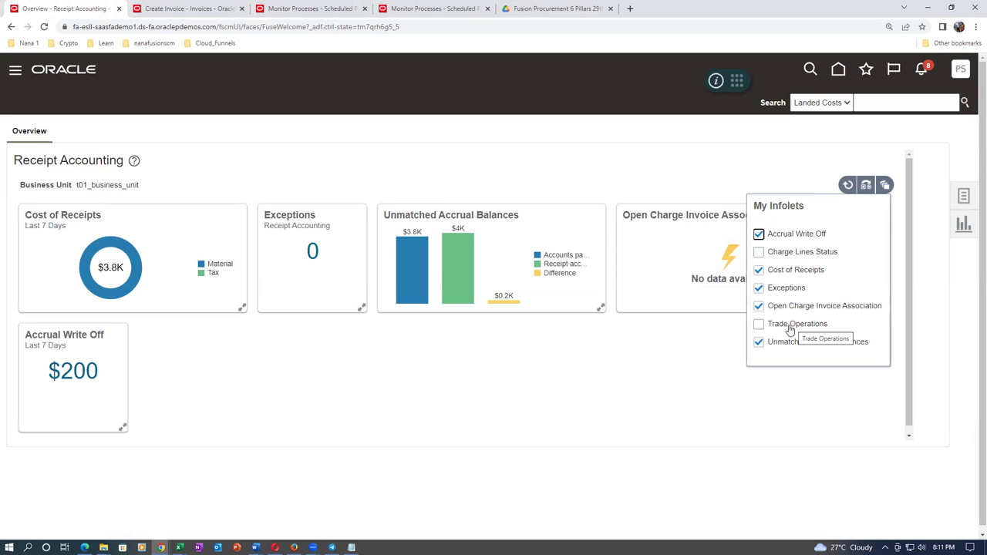
pyautogui.click(759, 323)
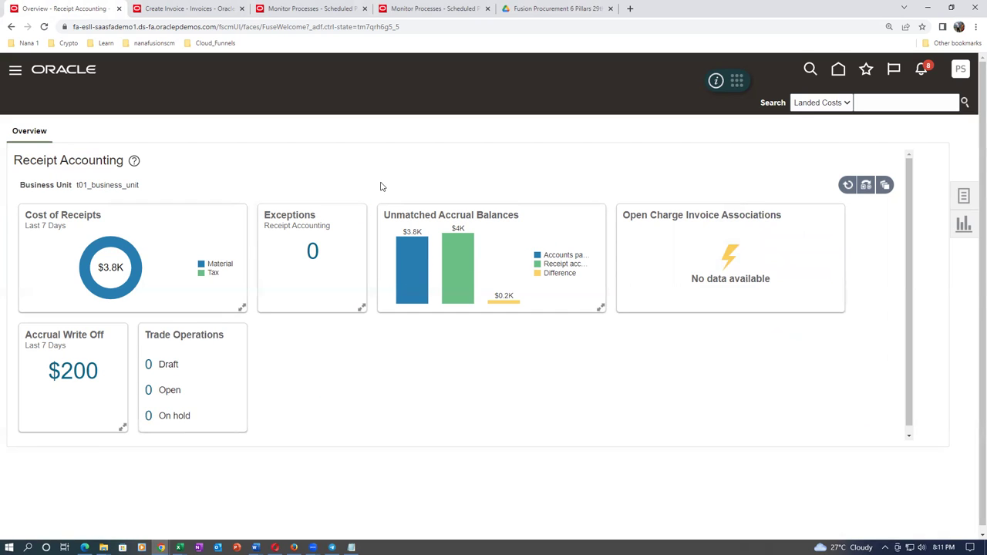
# Open Create Receipt Accounting Distributions and set the Bill-to Business Unit to t01_business_unit
pyautogui.click(967, 197)
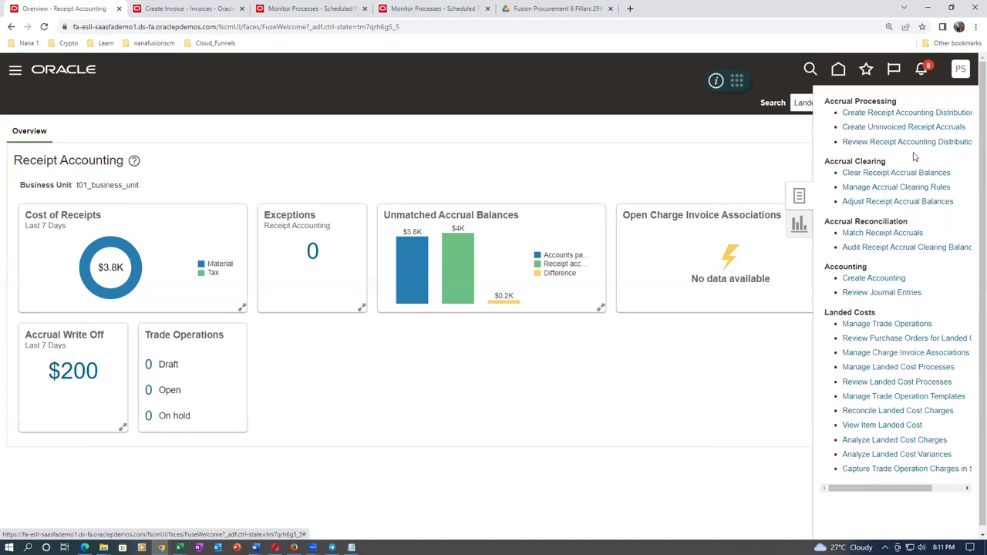
pyautogui.click(891, 114)
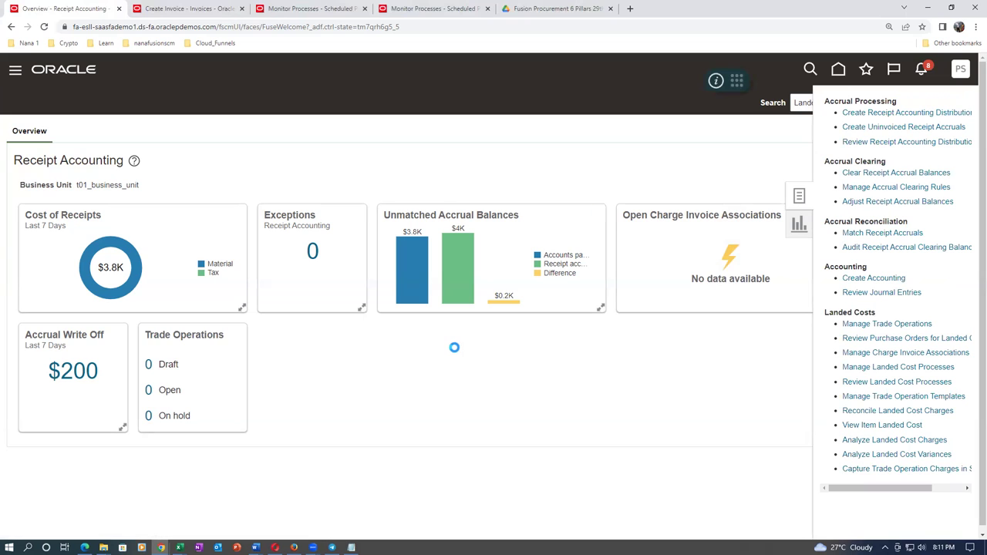
pyautogui.click(205, 322)
pyautogui.write('t021')
pyautogui.press('Tab')
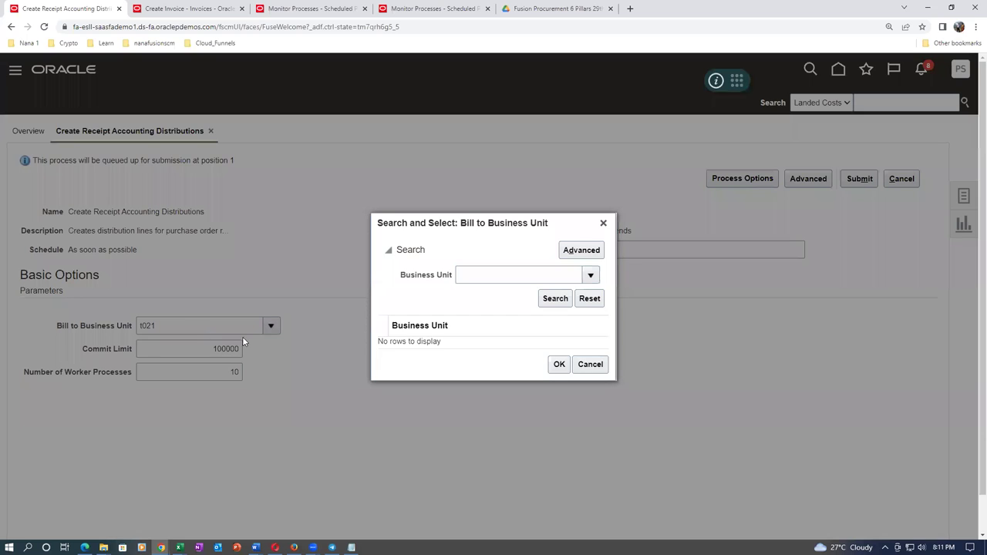
pyautogui.click(590, 364)
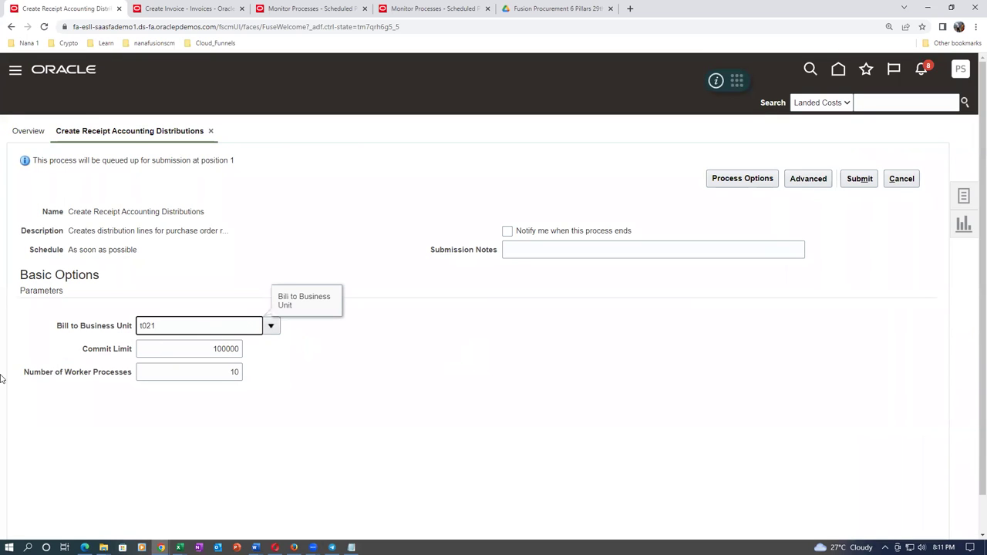
pyautogui.write('t01')
pyautogui.press('Tab')
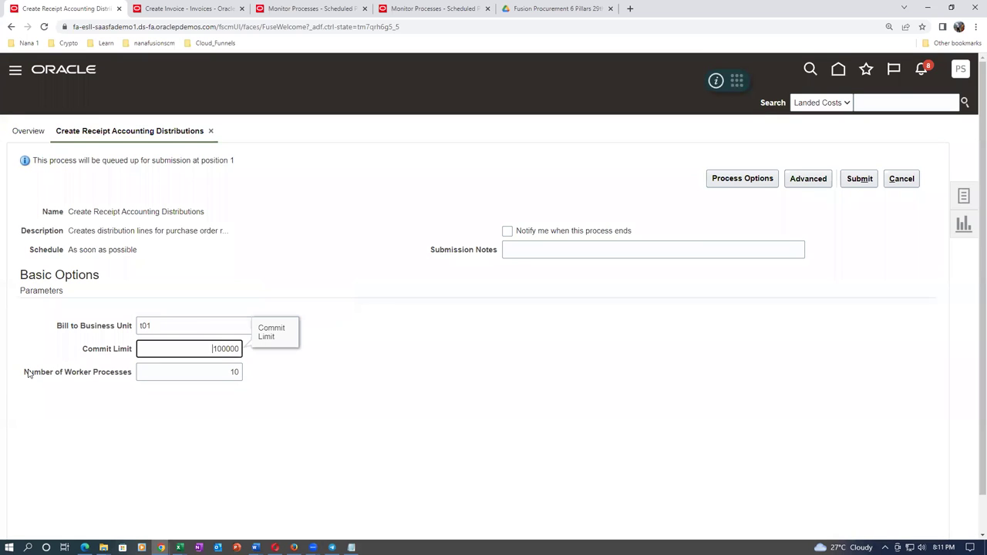
# Schedule the process to run Hourly/Minute every 0 hours 30 minutes
pyautogui.click(806, 179)
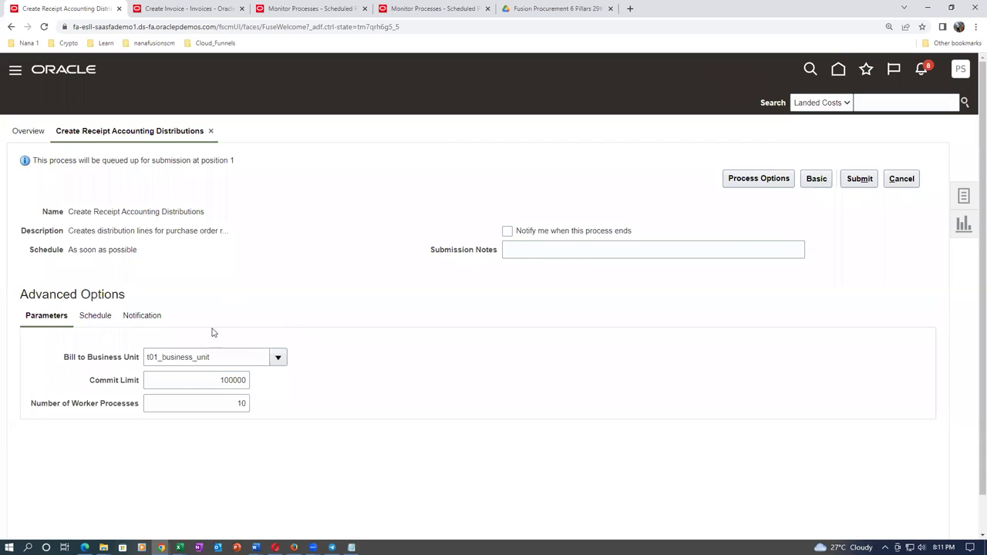
pyautogui.click(96, 316)
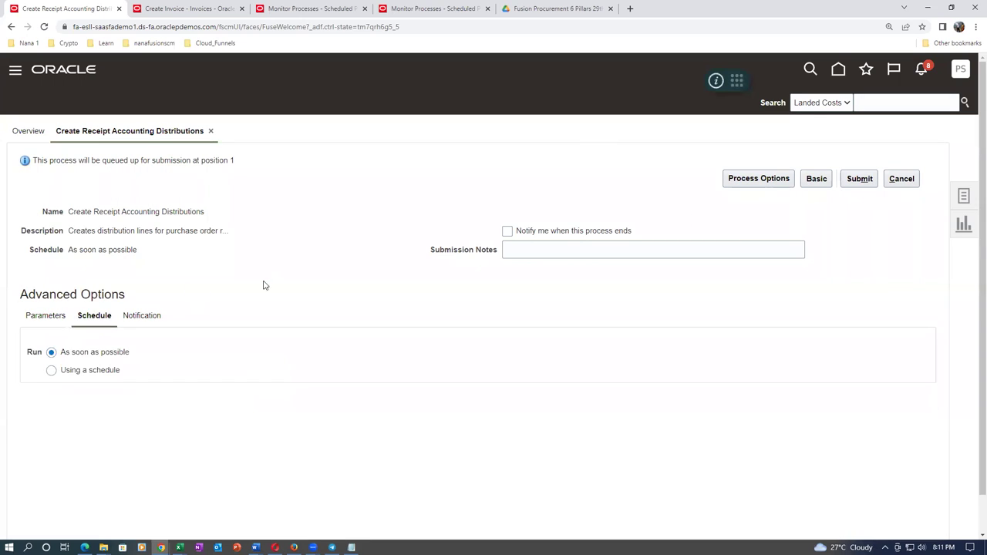
pyautogui.click(50, 370)
pyautogui.scroll(-1, 224, 397)
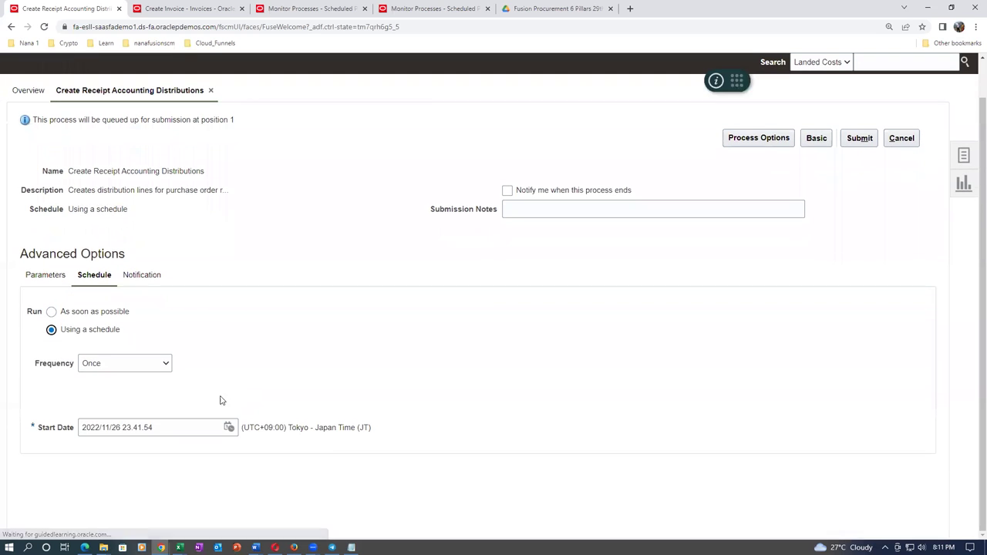
pyautogui.click(110, 361)
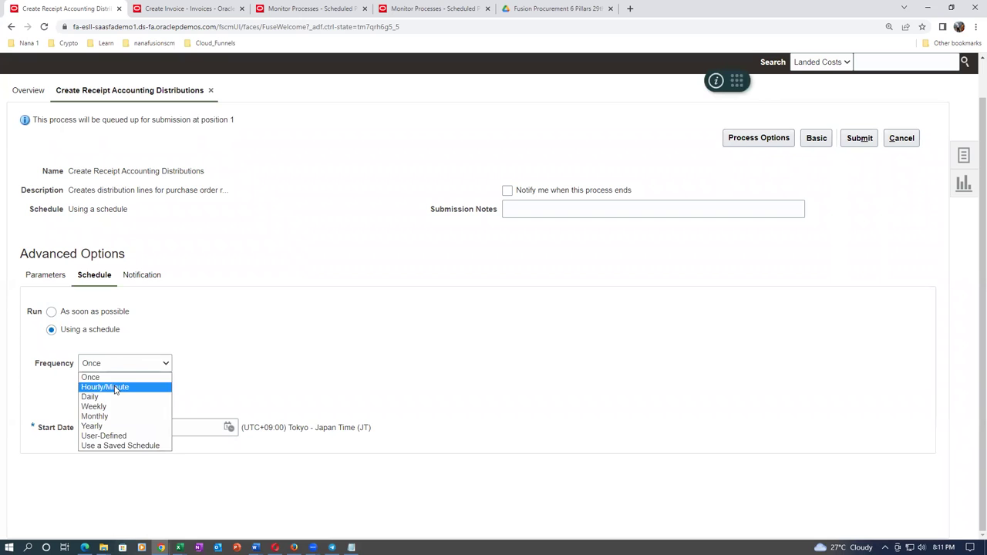
pyautogui.click(108, 387)
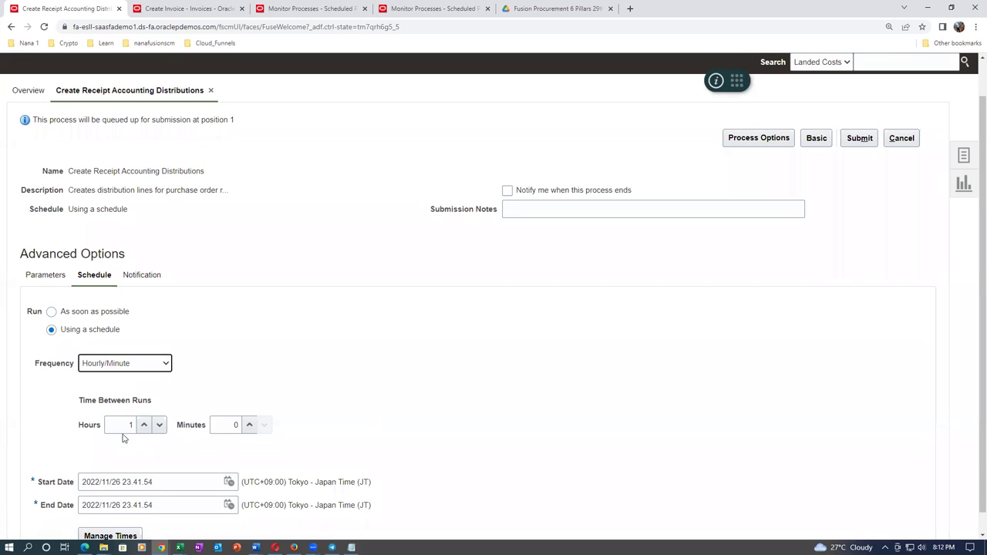
pyautogui.moveTo(122, 426); pyautogui.dragTo(133, 427)
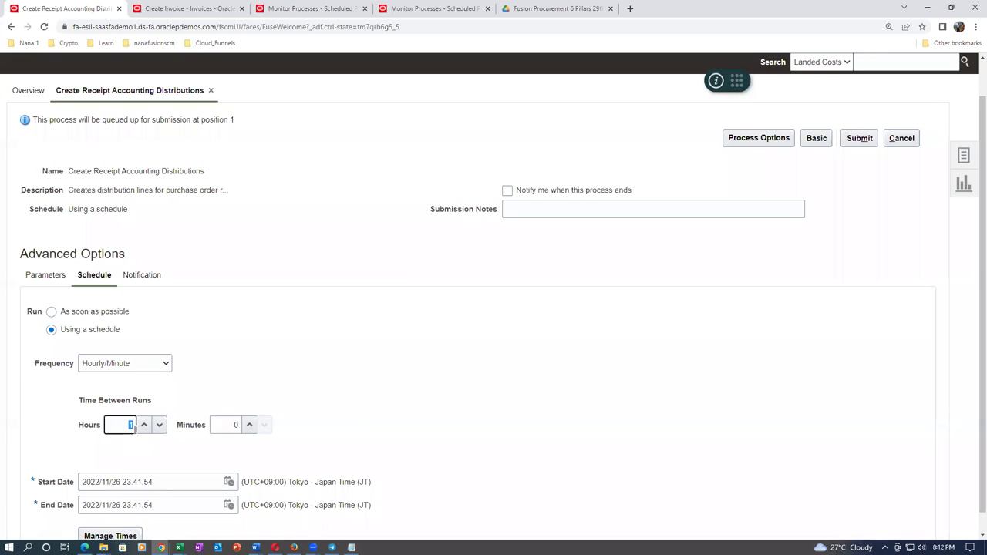
pyautogui.write('0')
pyautogui.moveTo(222, 425); pyautogui.dragTo(263, 423)
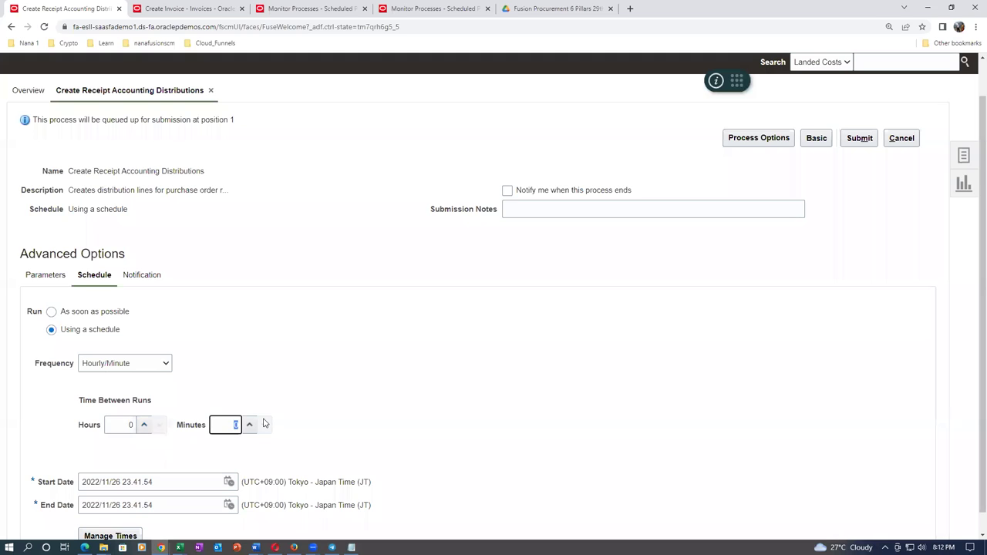
pyautogui.write('30')
# Cancel the scheduled receipt distributions run and go home to the Supply Chain Execution apps
pyautogui.click(899, 139)
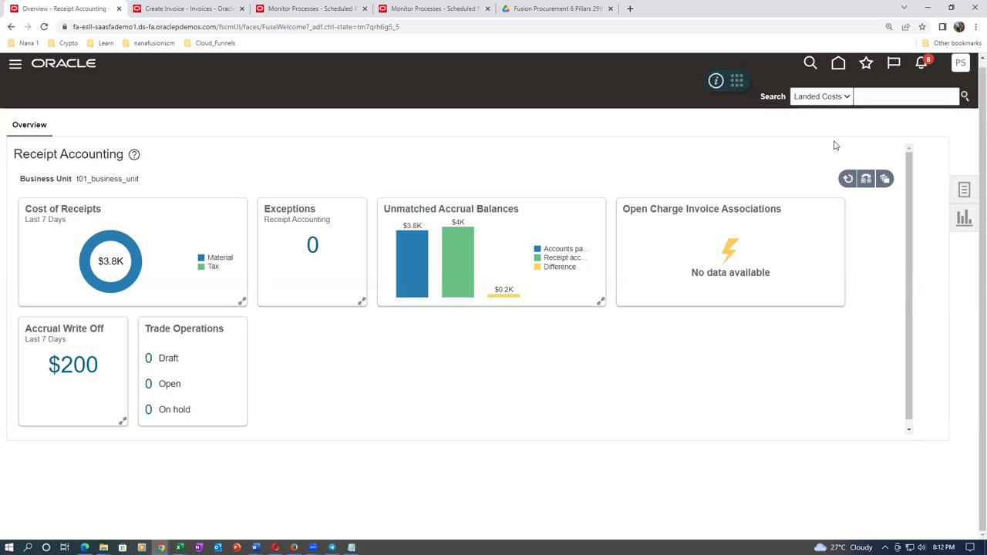
pyautogui.click(838, 65)
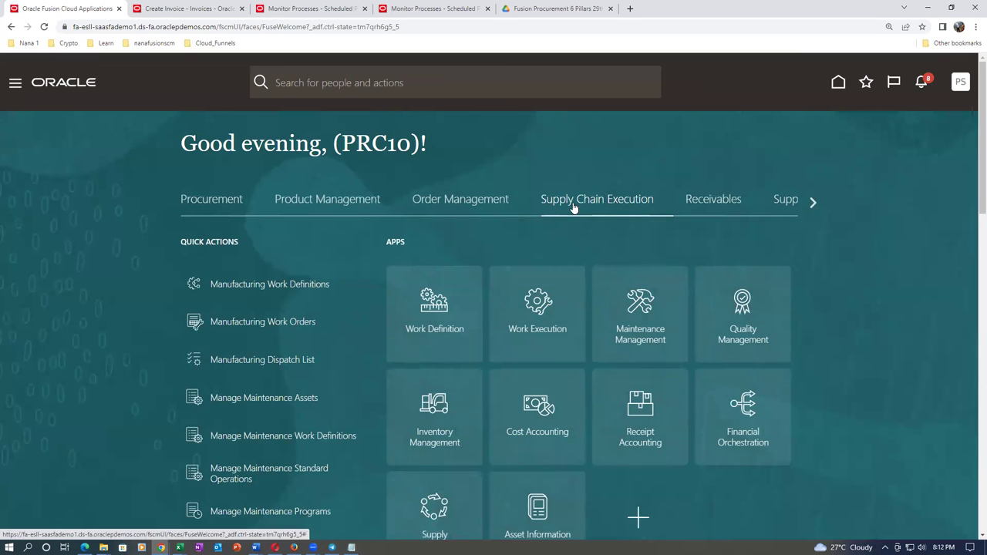
# In Cost Accounting, open Create Cost Accounting Distributions and search for run control t01
pyautogui.click(534, 433)
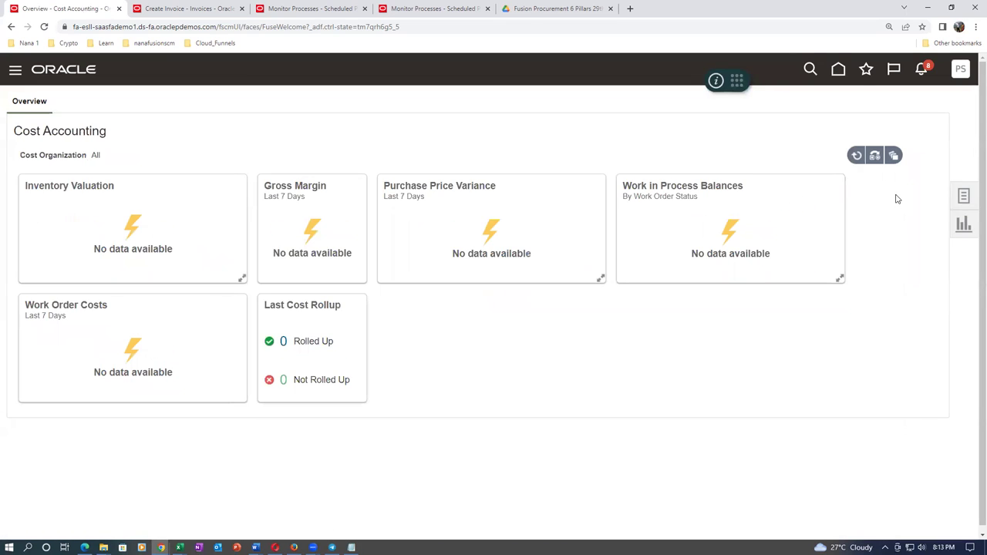
pyautogui.click(963, 198)
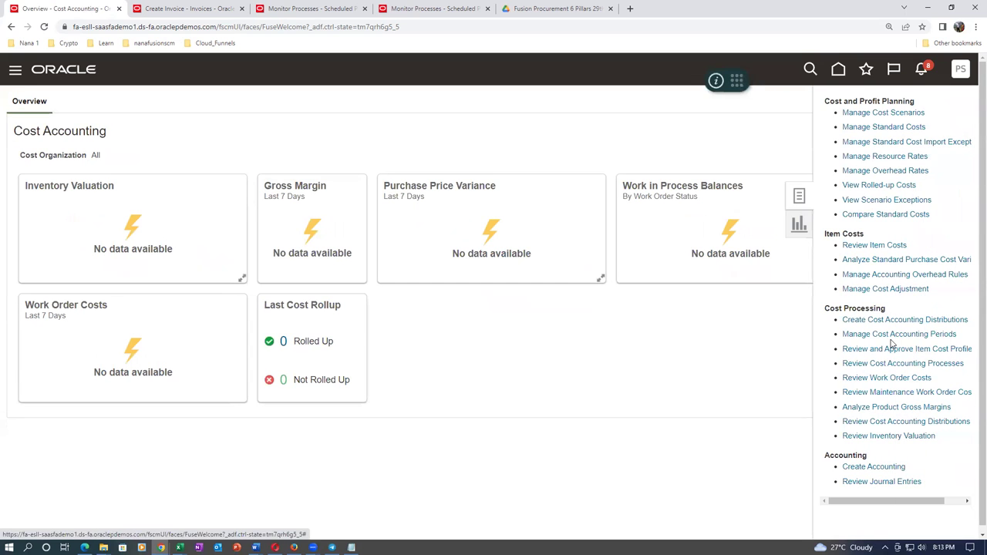
pyautogui.click(884, 319)
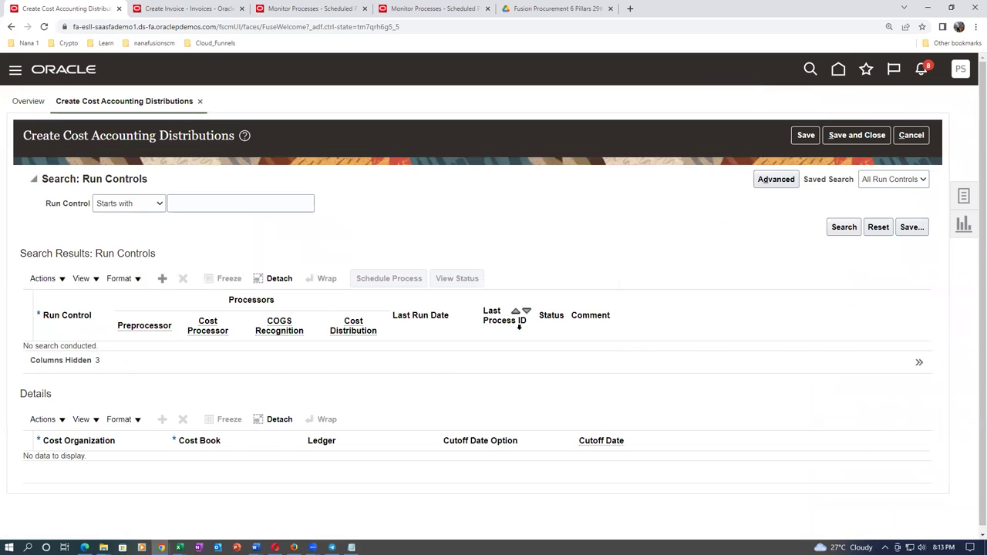
pyautogui.click(239, 203)
pyautogui.write('t01')
pyautogui.press('Tab')
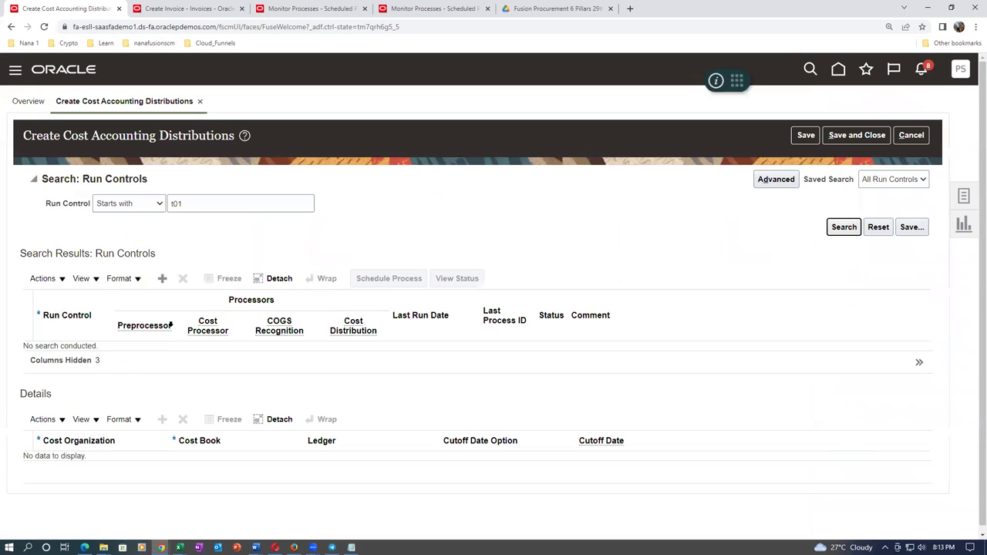
pyautogui.click(846, 231)
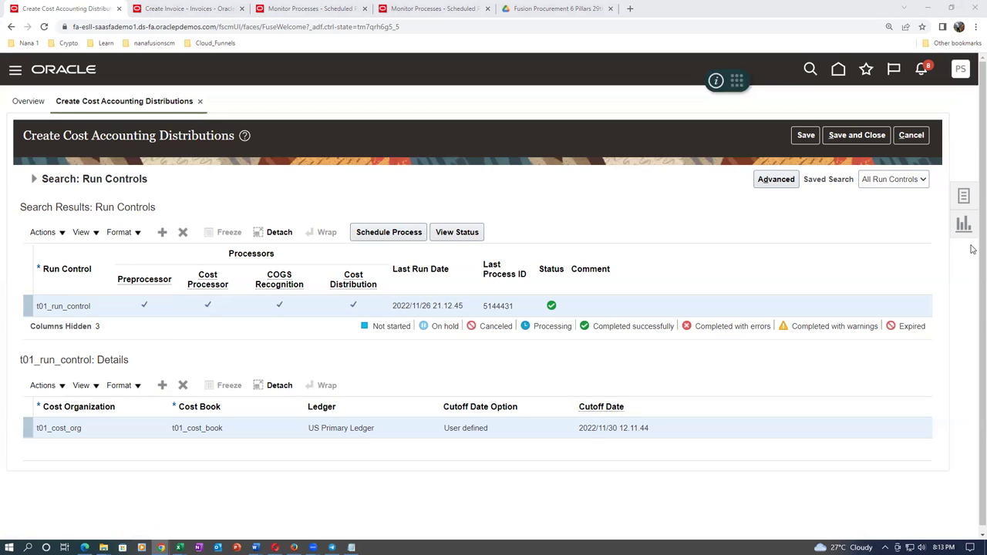
# Schedule and submit the process for t01_run_control, acknowledging confirmation of process 5144637
pyautogui.click(399, 233)
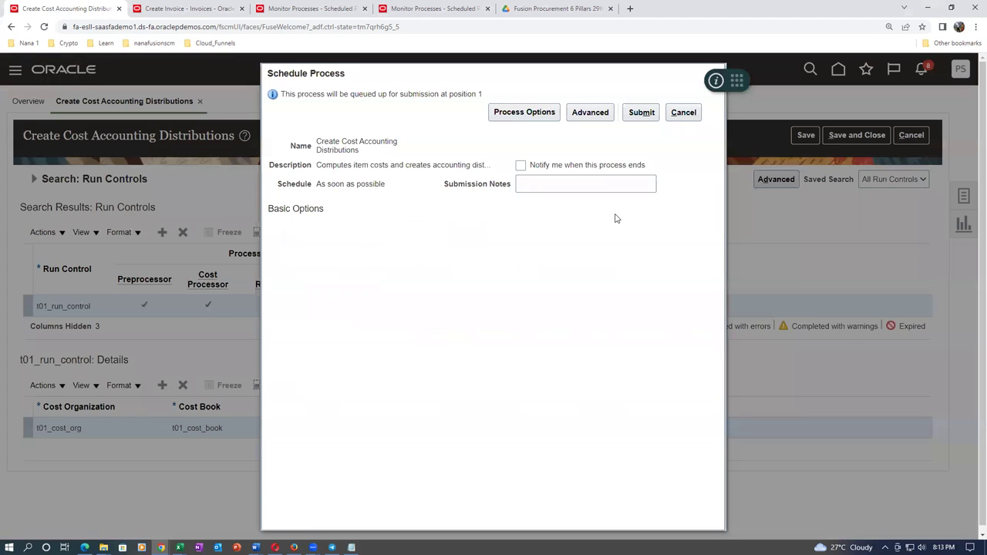
pyautogui.click(640, 114)
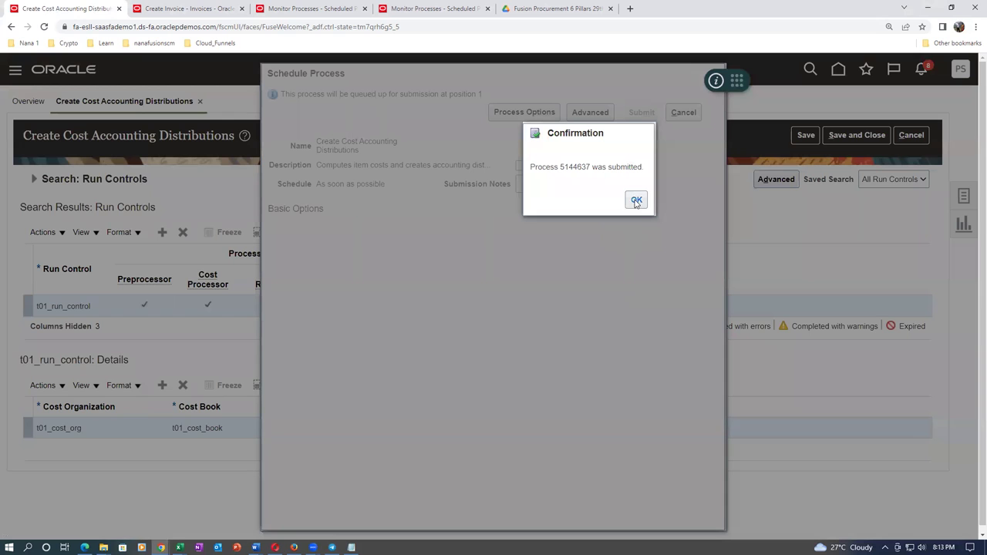
pyautogui.click(636, 201)
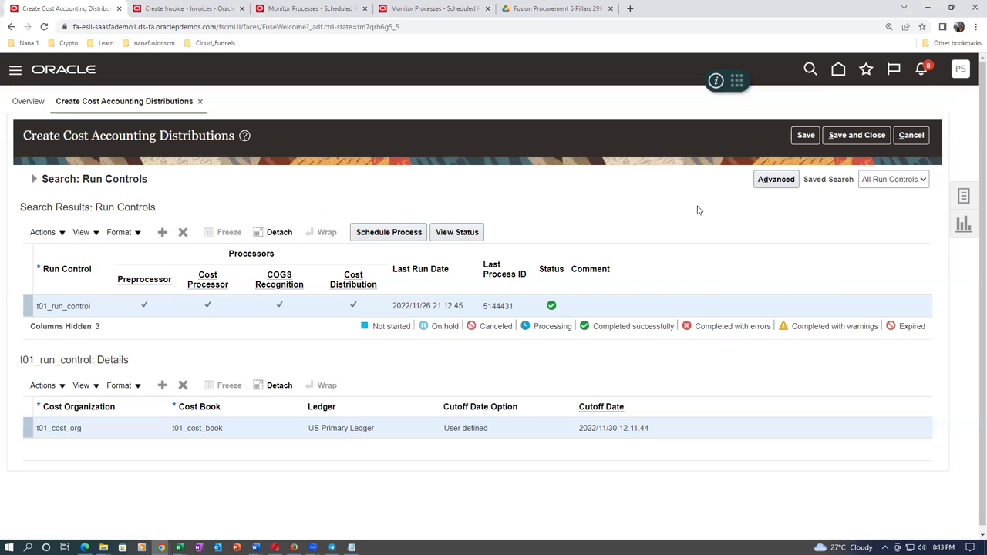
# Refresh the Monitor Processes list repeatedly to confirm process 5144637 is Running, then switch windows with Alt+Tab
pyautogui.click(312, 10)
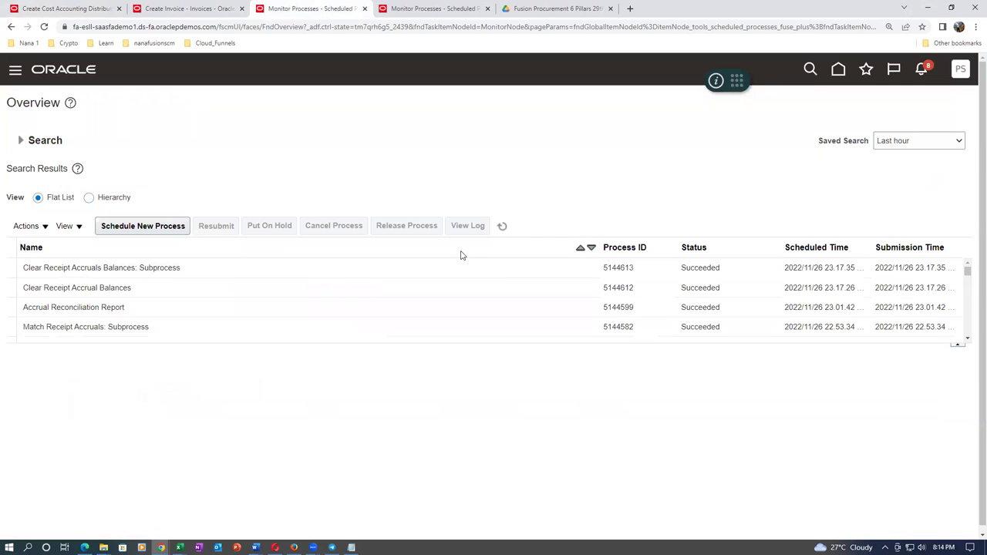
pyautogui.click(503, 227)
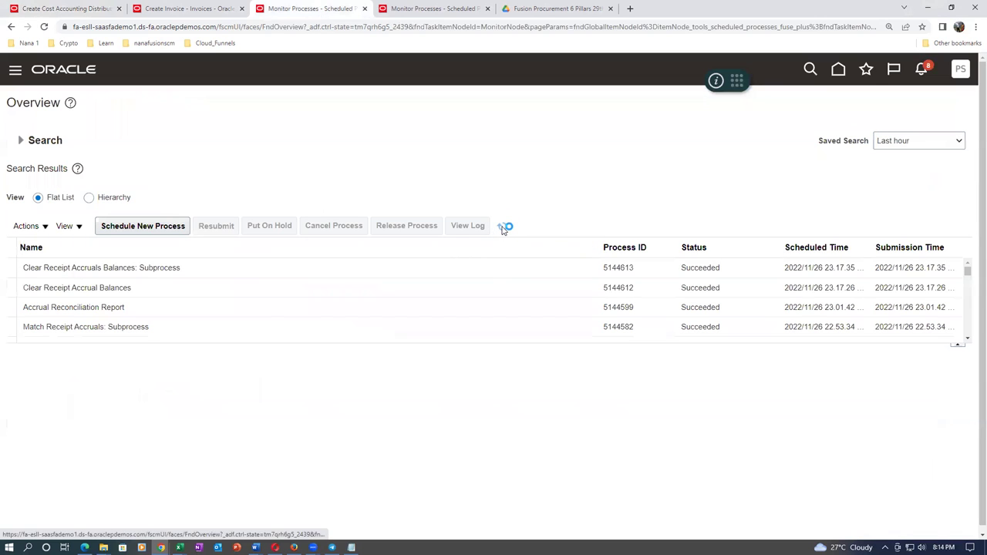
pyautogui.click(502, 226)
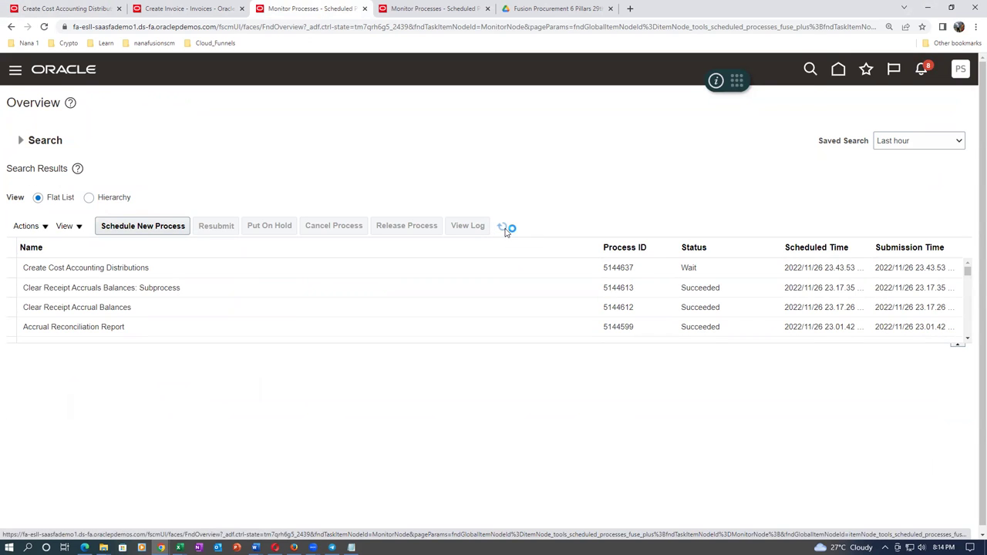
pyautogui.click(504, 228)
pyautogui.click(506, 229)
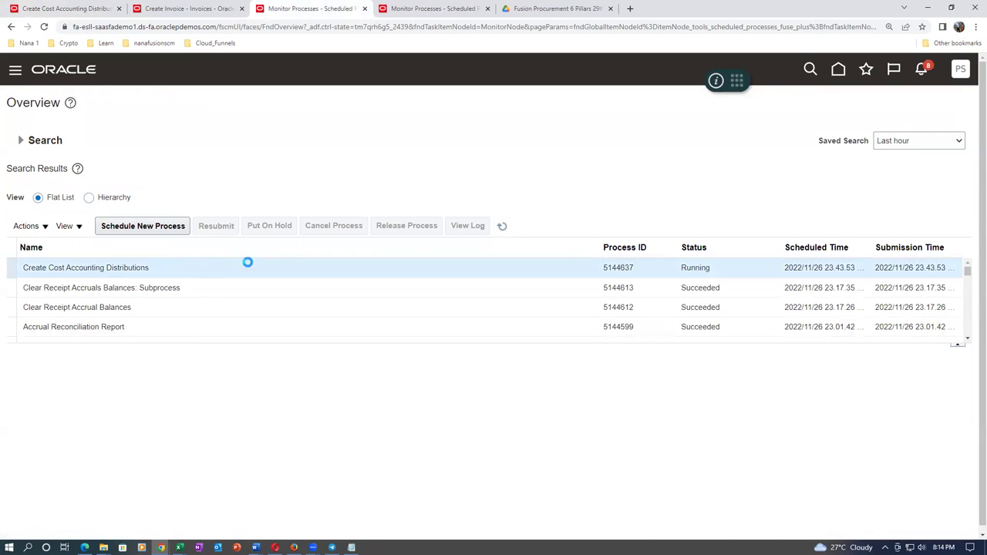
pyautogui.click(502, 227)
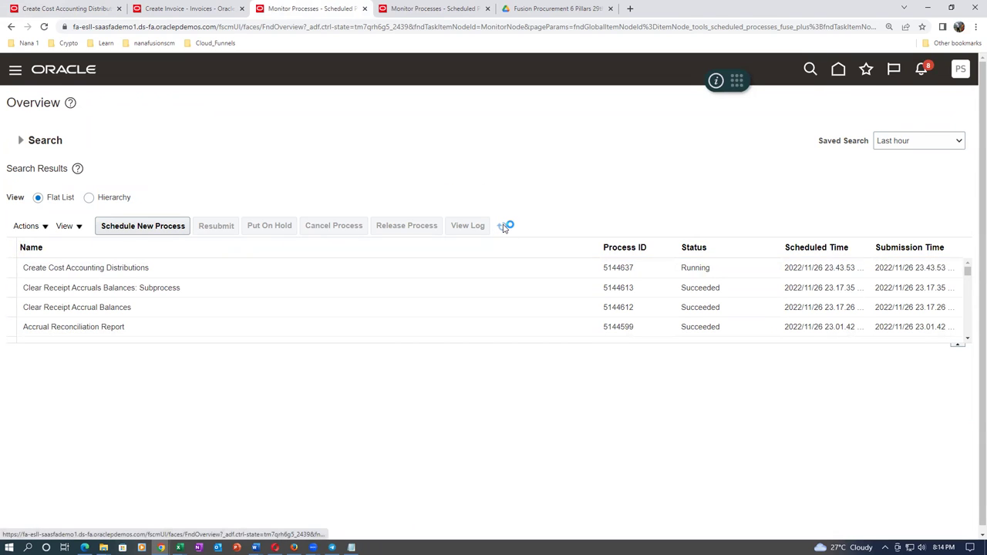
pyautogui.click(502, 227)
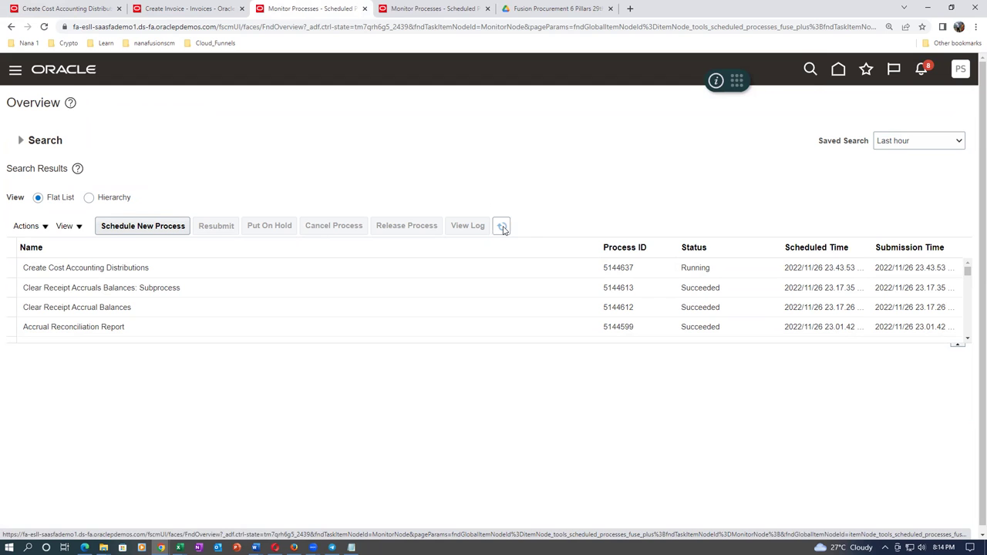
pyautogui.hotkey('alt', 'Tab')
pyautogui.hotkey('alt', 'Tab')
pyautogui.hotkey('alt', 'Tab')
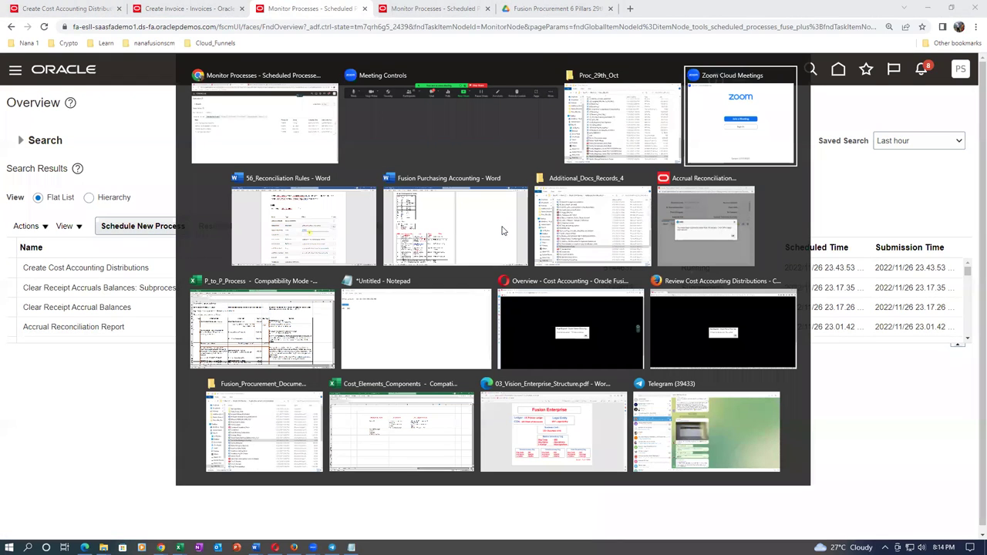
pyautogui.hotkey('alt', 'Tab')
pyautogui.hotkey('alt', 'Tab')
pyautogui.hotkey('alt', 'Tab')
pyautogui.hotkey('alt', 'Tab')
pyautogui.hotkey('alt', 'Tab')
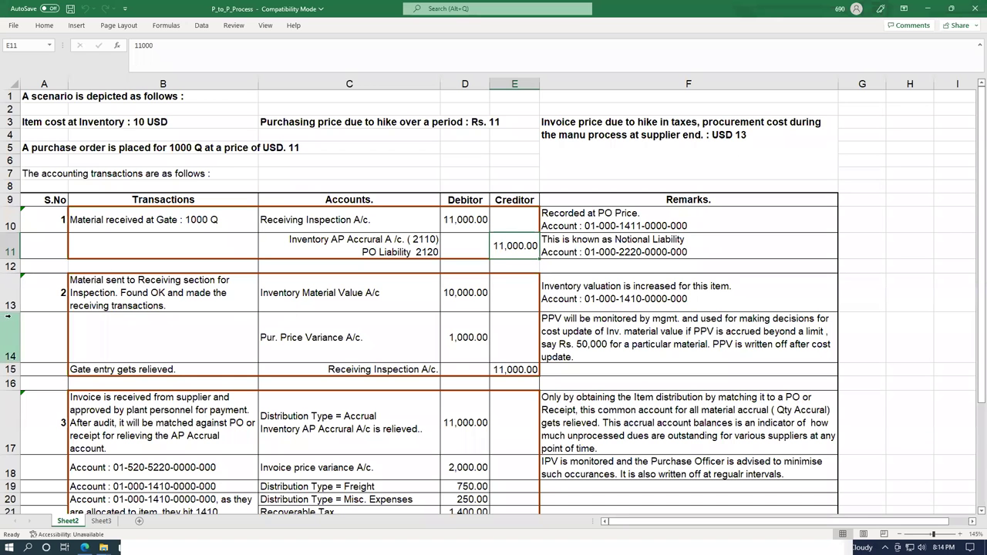
# Compare the Receiving Inspection A/c. debit in row 10 (C10) with its credit in row 15 (C15), then return to Oracle
pyautogui.moveTo(7, 294); pyautogui.dragTo(17, 374)
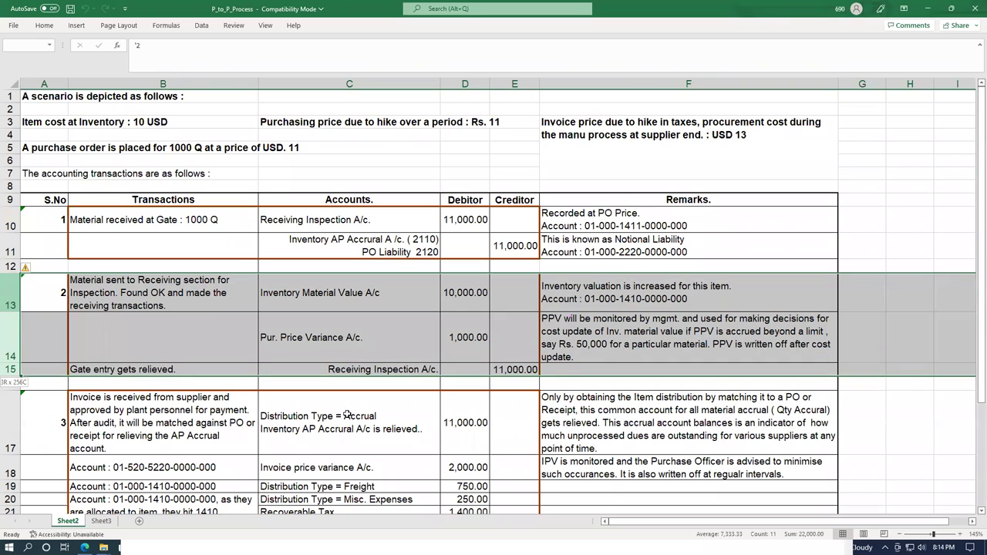
pyautogui.click(407, 371)
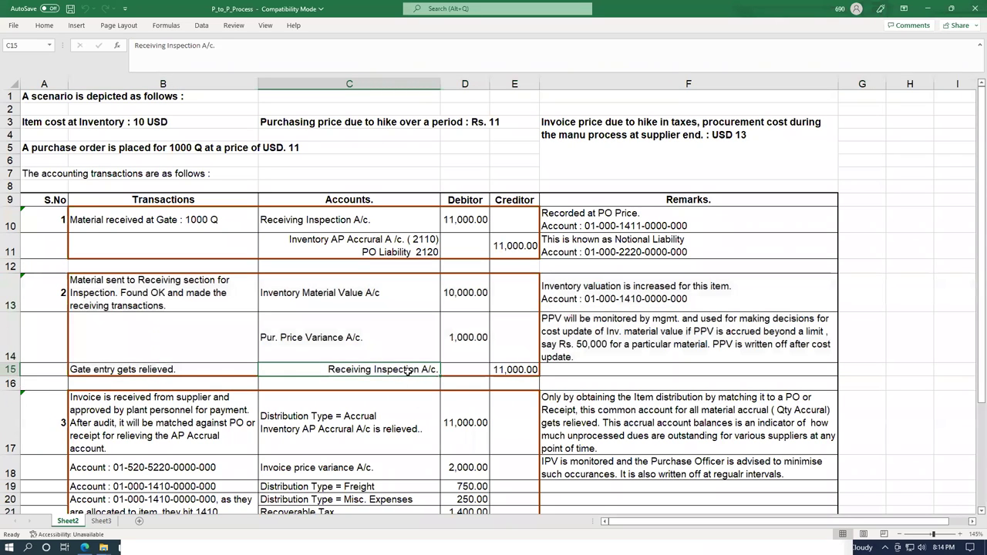
pyautogui.click(319, 219)
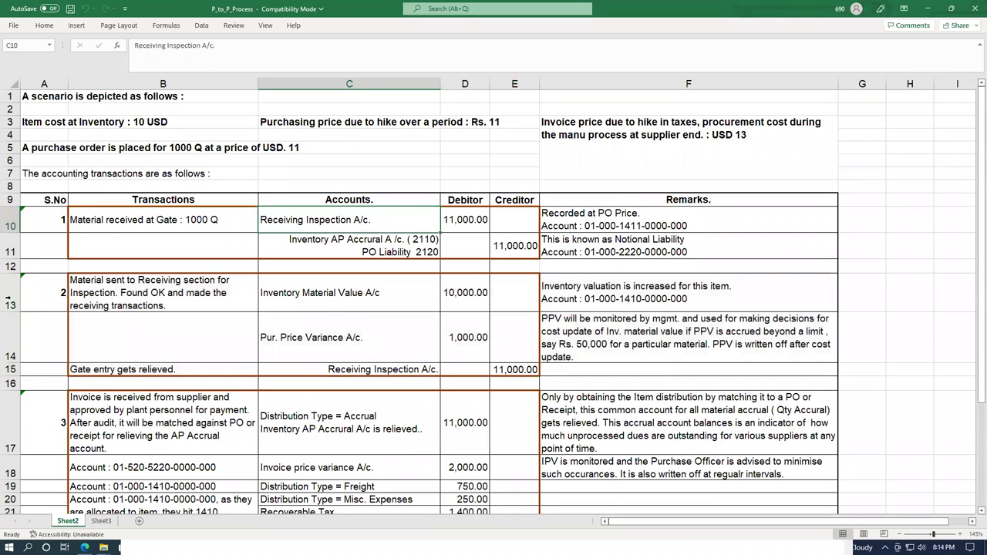
pyautogui.click(10, 220)
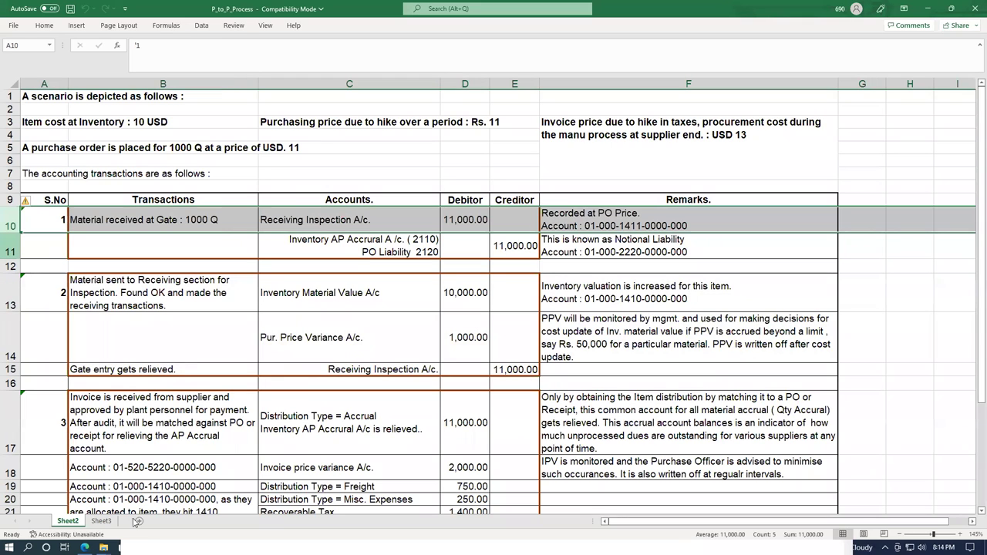
pyautogui.click(393, 371)
pyautogui.click(9, 370)
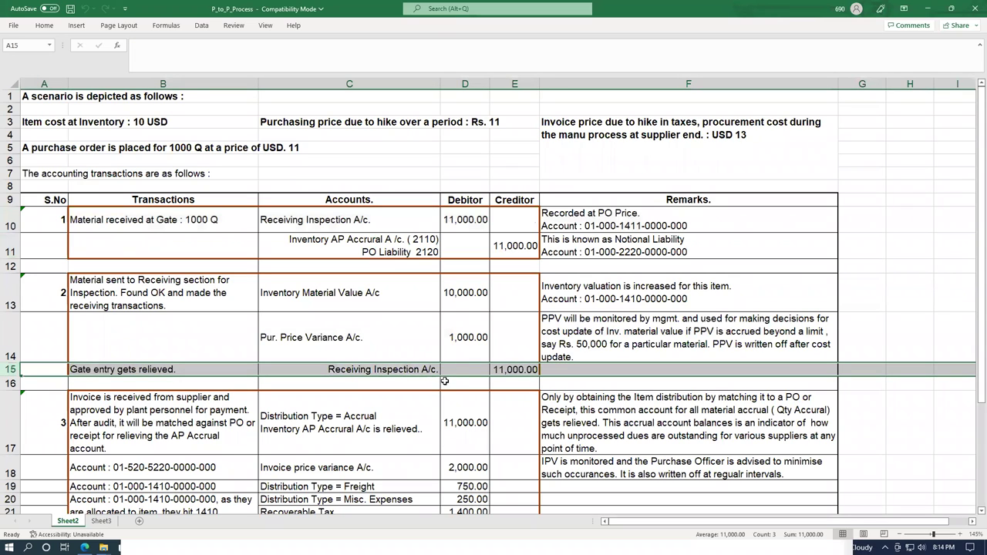
pyautogui.click(342, 223)
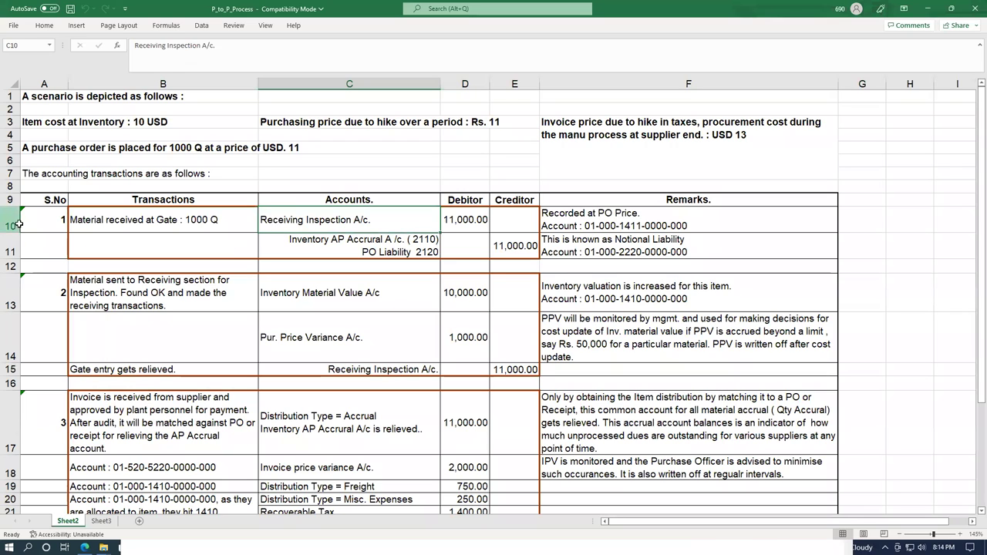
pyautogui.click(19, 224)
pyautogui.click(340, 369)
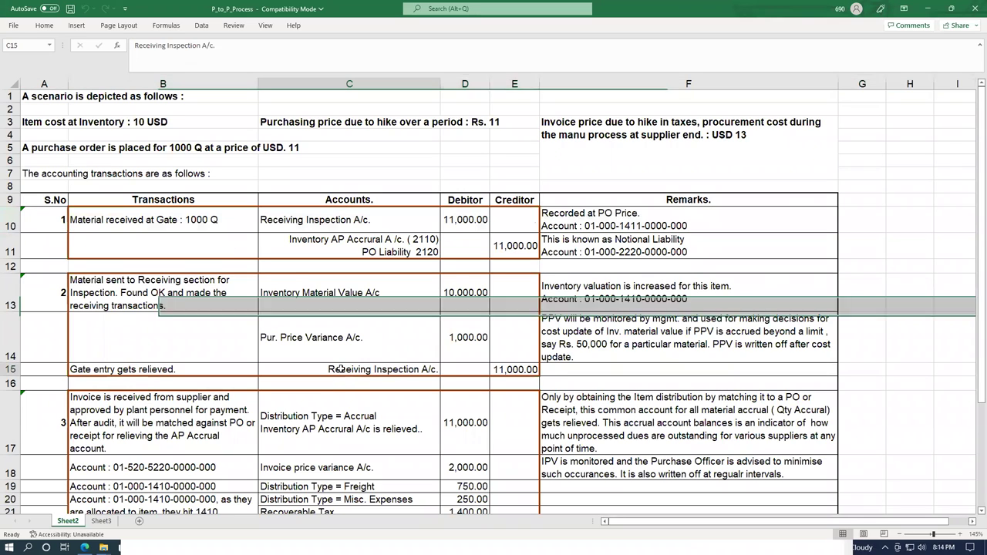
pyautogui.click(12, 370)
pyautogui.hotkey('alt', 'Tab')
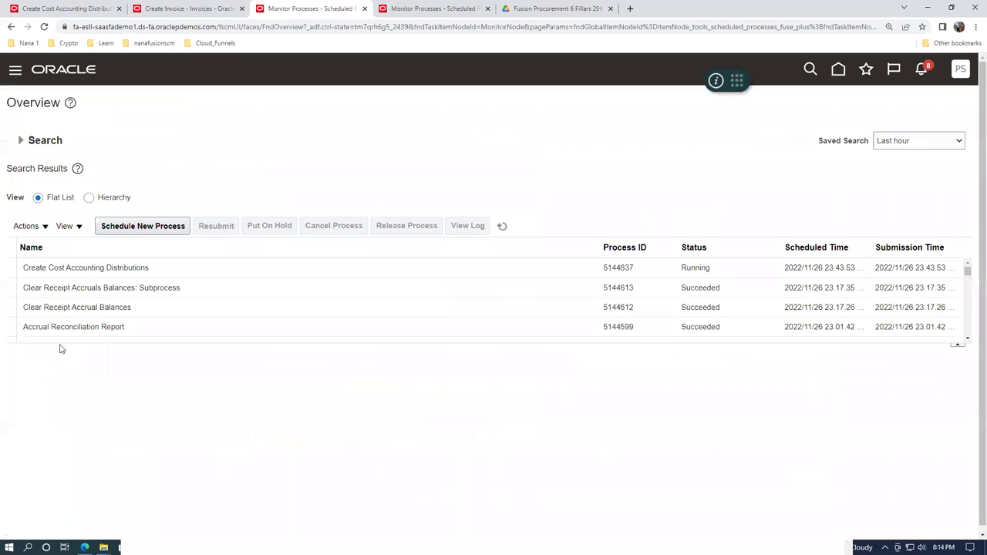
pyautogui.click(502, 226)
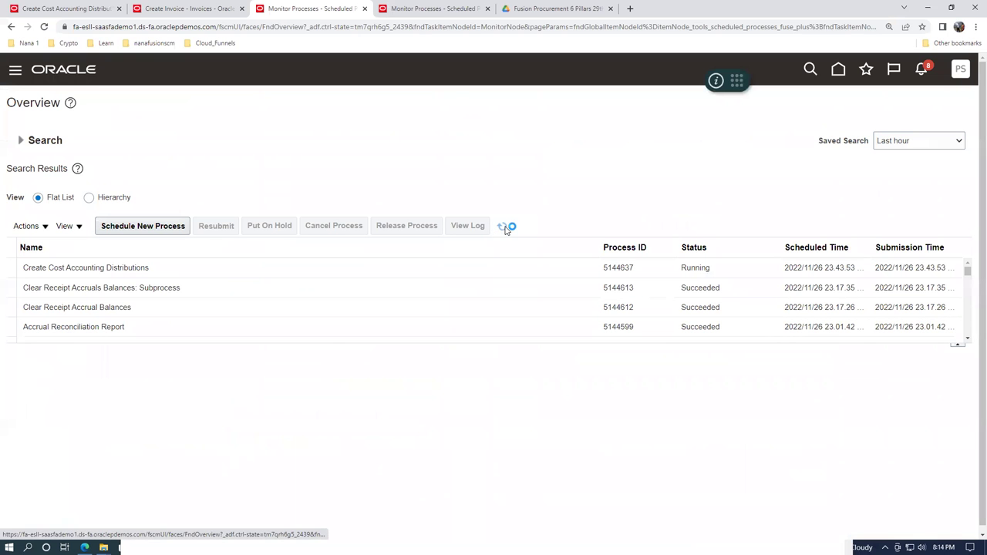
pyautogui.click(503, 228)
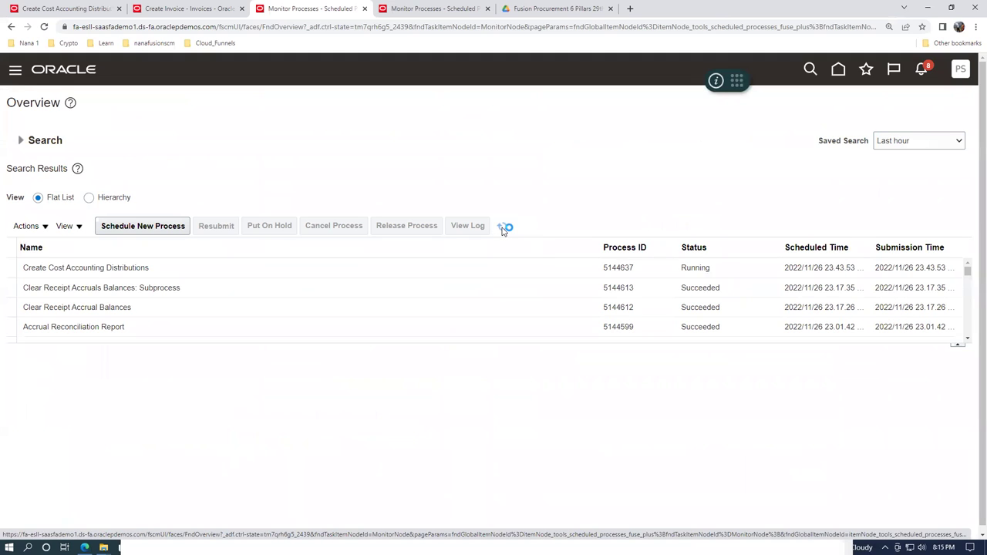
pyautogui.click(502, 228)
pyautogui.hotkey('alt', 'Tab')
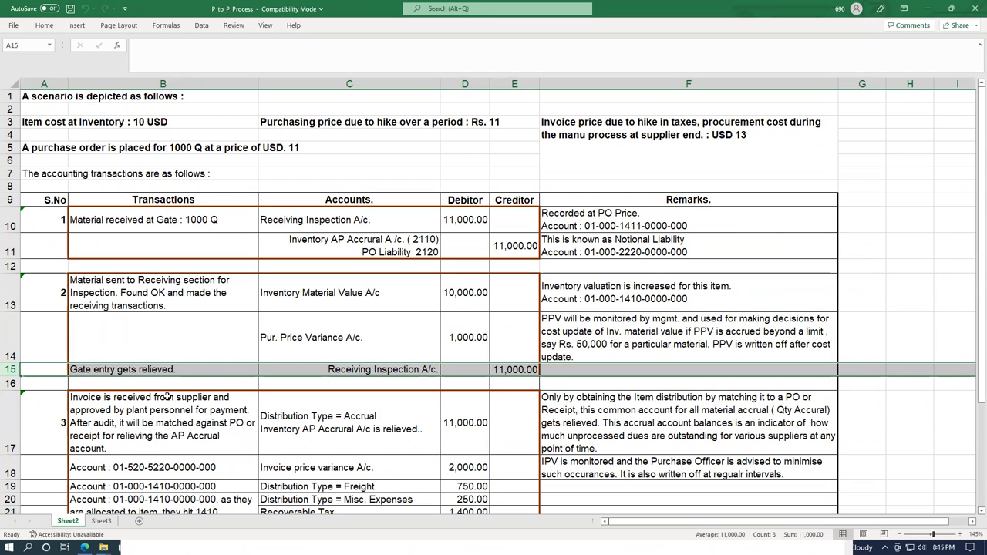
# Return from the P_to_P_Process workbook to the Oracle Monitor Processes page
pyautogui.hotkey('alt', 'Tab')
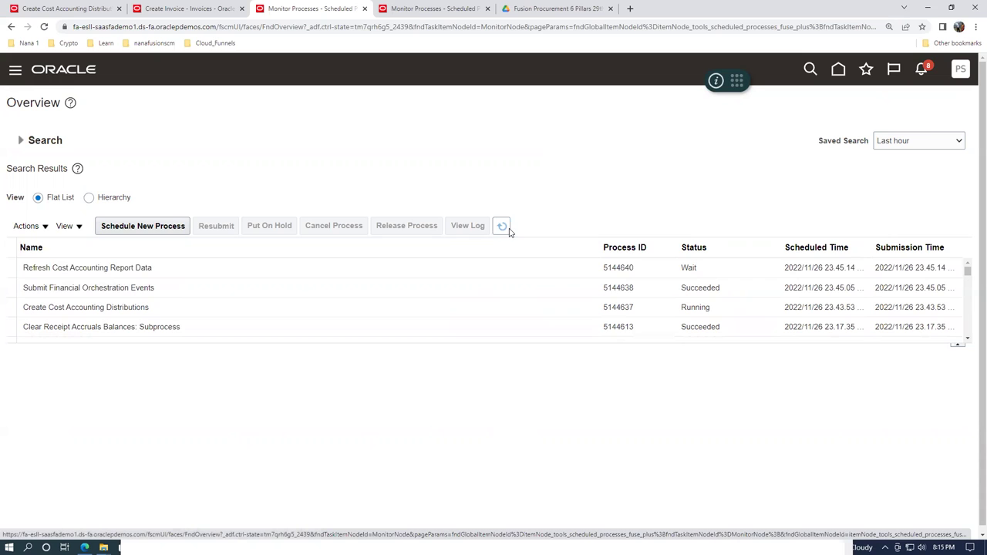
# Refresh the process list repeatedly while Create Cost Accounting Distributions is still running
pyautogui.click(507, 229)
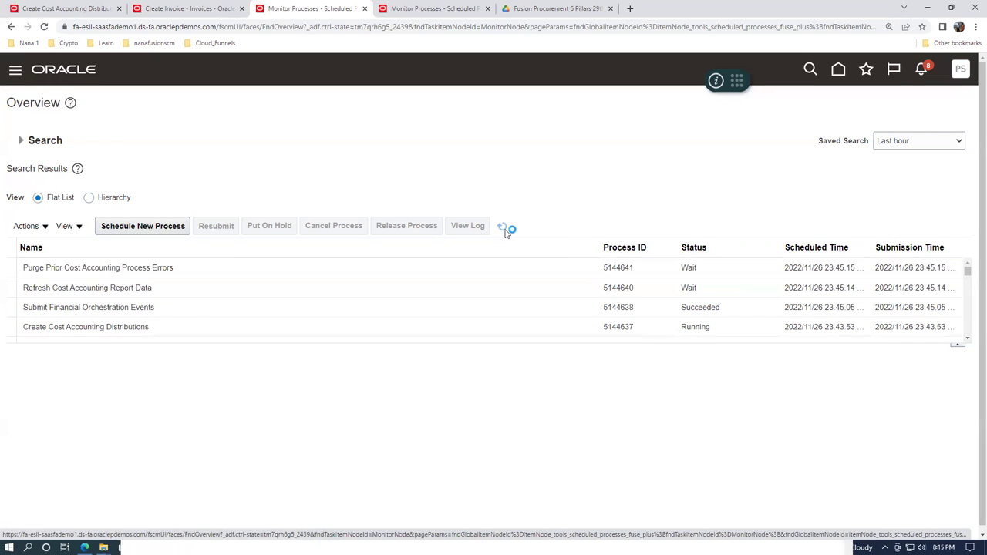
pyautogui.click(506, 232)
pyautogui.click(507, 228)
pyautogui.click(507, 229)
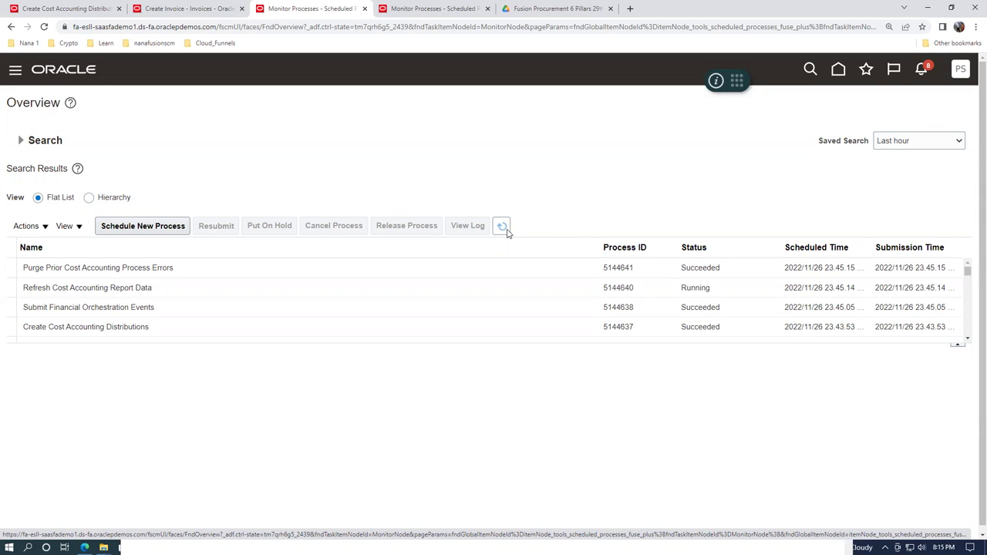
pyautogui.click(504, 229)
pyautogui.click(503, 229)
pyautogui.click(504, 229)
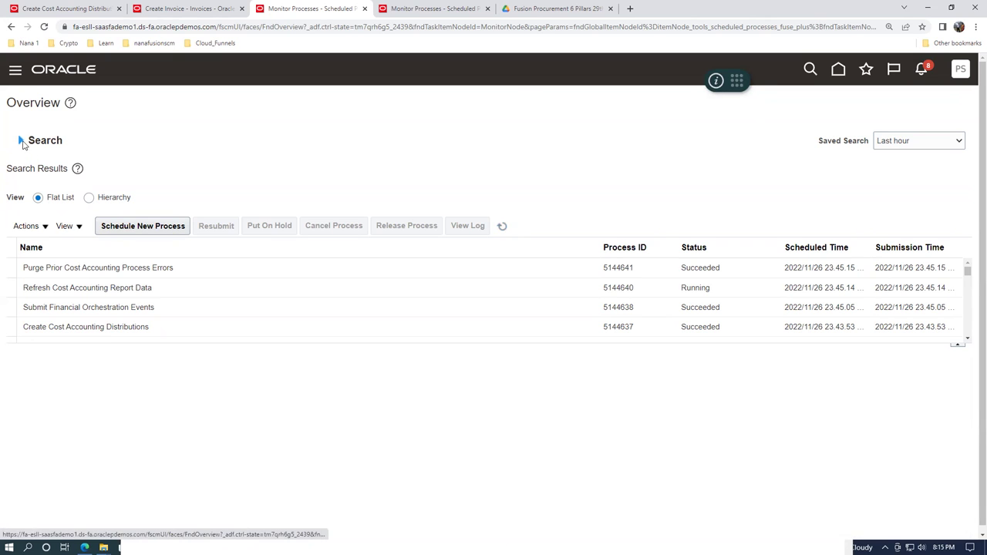
# Re-run the process search until 5144637 shows Succeeded, then return to the run controls page
pyautogui.click(20, 140)
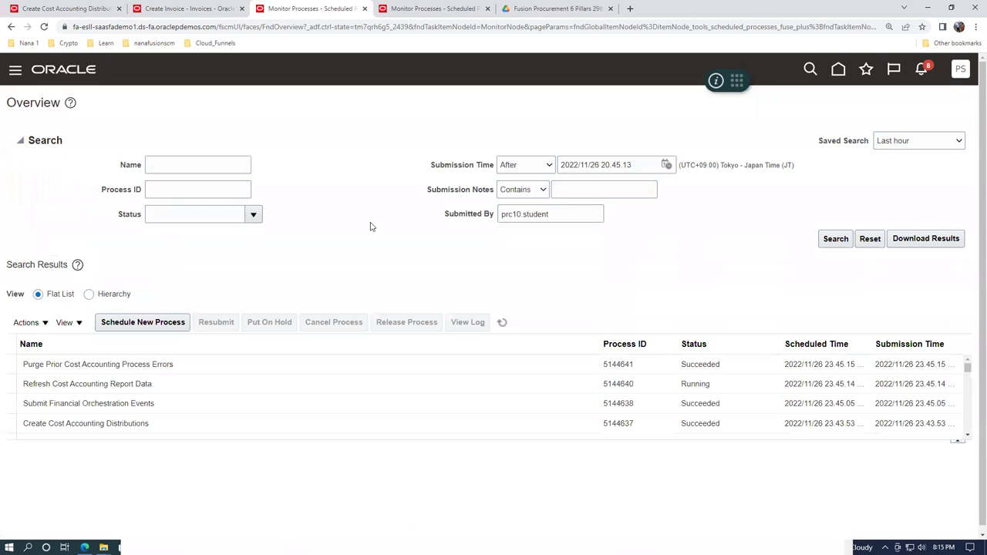
pyautogui.click(843, 240)
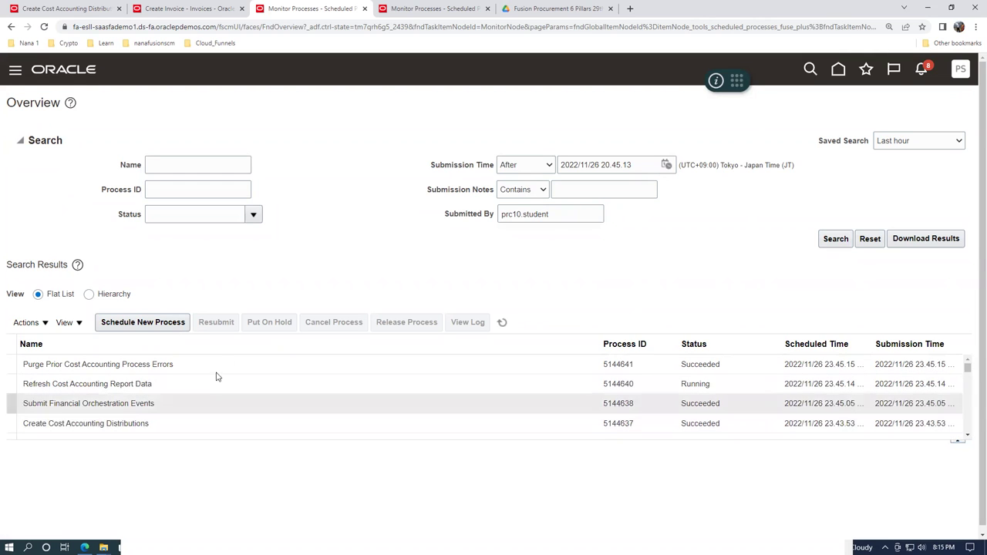
pyautogui.click(502, 323)
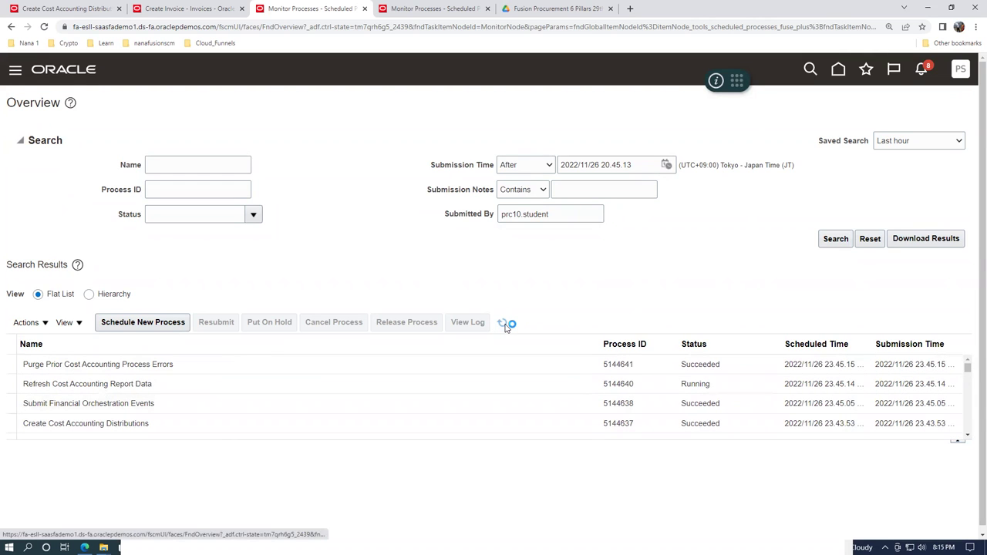
pyautogui.click(502, 324)
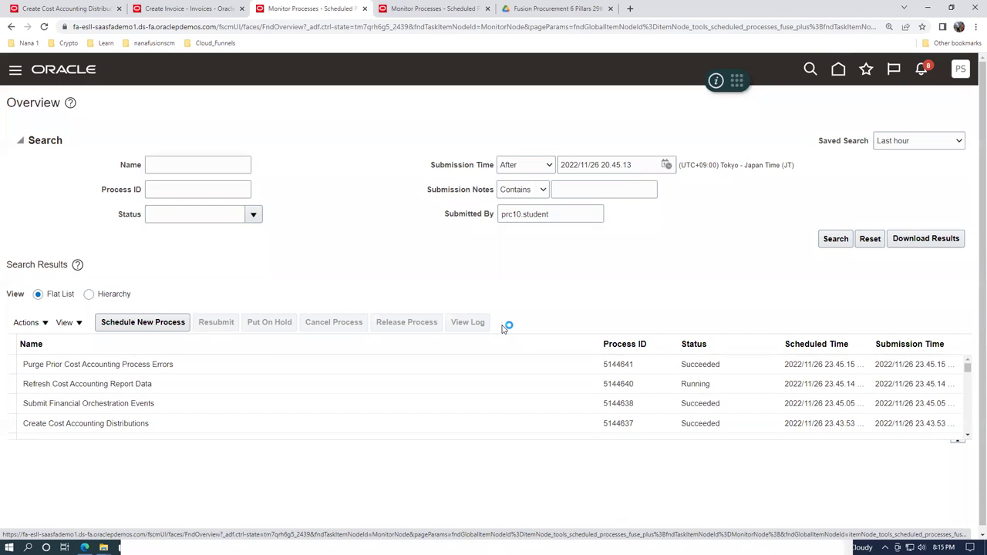
pyautogui.click(54, 9)
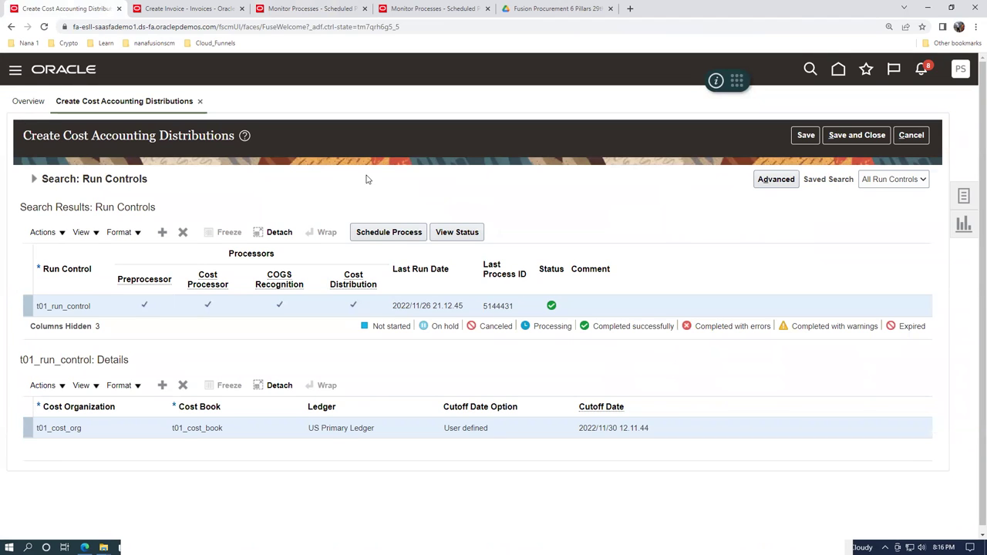
# Save and close the run control, then search Review Cost Accounting Distributions for item t0101_cost_test
pyautogui.click(874, 135)
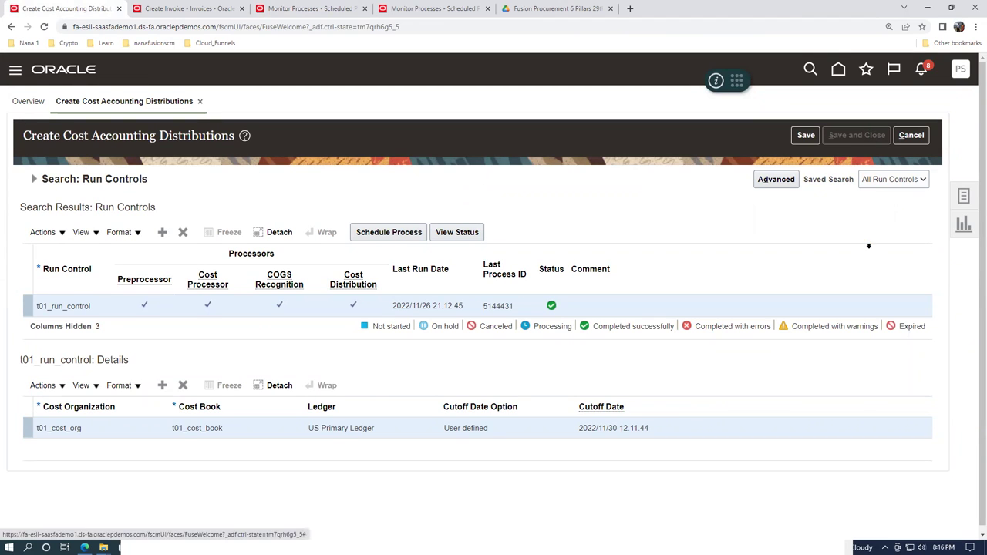
pyautogui.click(965, 197)
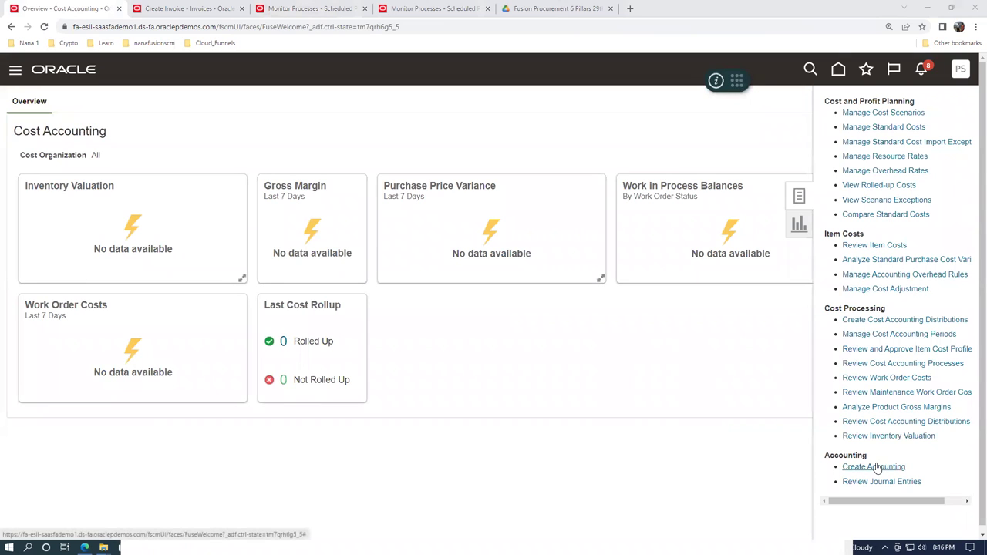
pyautogui.click(894, 425)
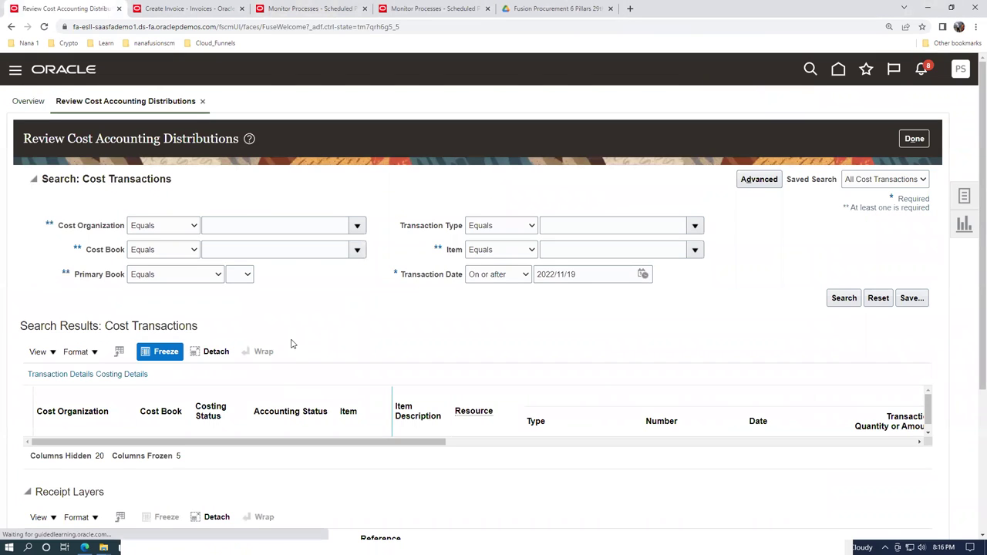
pyautogui.click(659, 249)
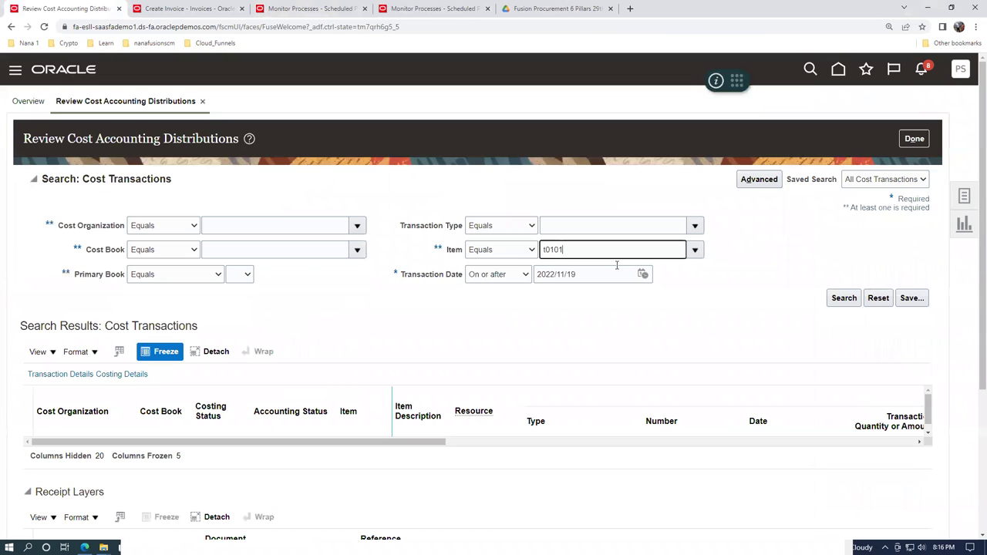
pyautogui.write('t0101')
pyautogui.press('Tab')
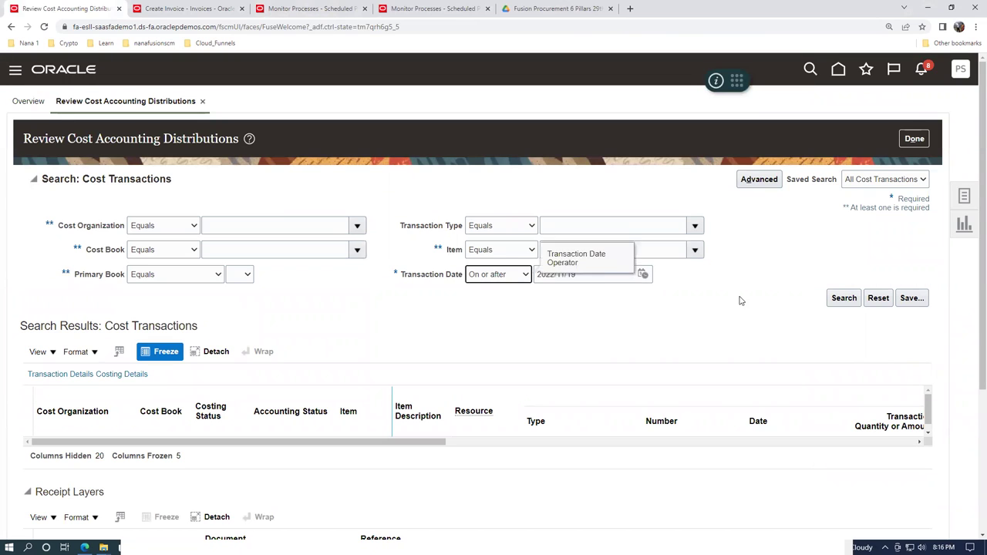
pyautogui.click(843, 298)
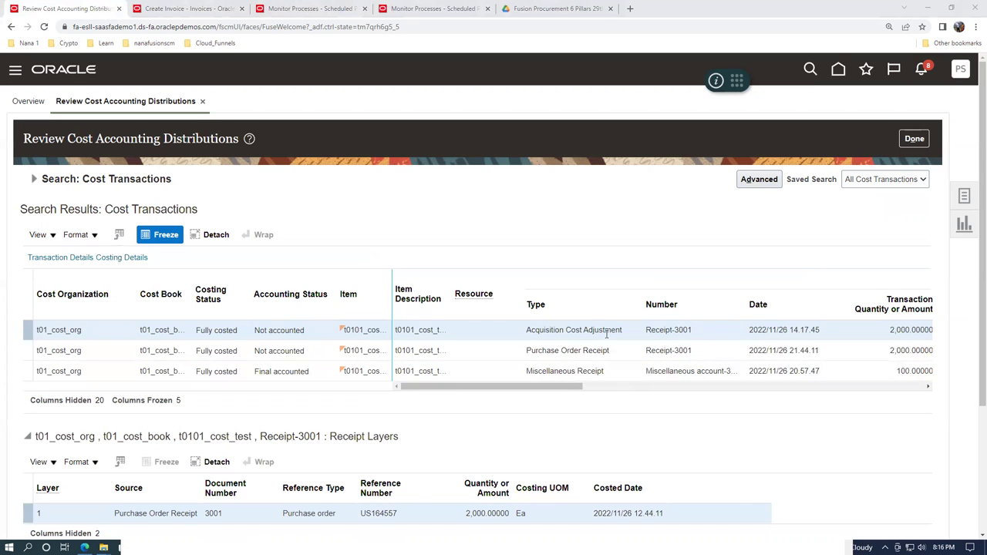
# Inspect the Receipt-3001 transactions and the Purchase Order Receipt's receipt layer cost information, then switch to Excel
pyautogui.click(502, 332)
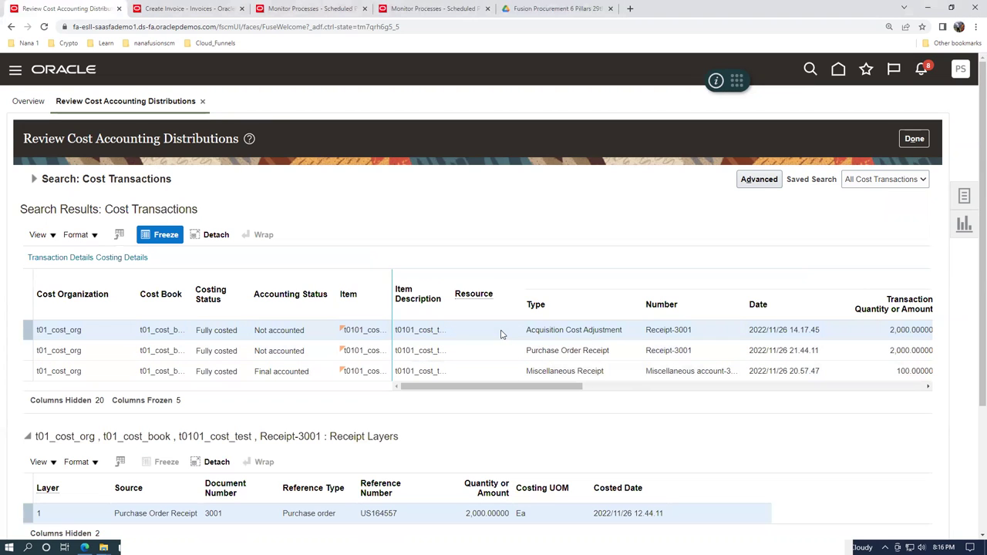
pyautogui.click(503, 349)
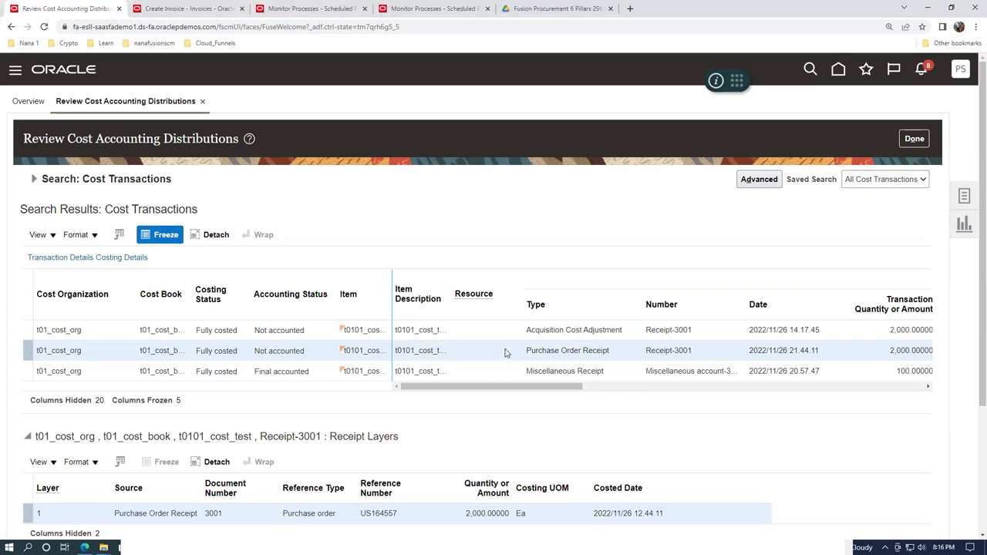
pyautogui.click(452, 371)
pyautogui.click(461, 350)
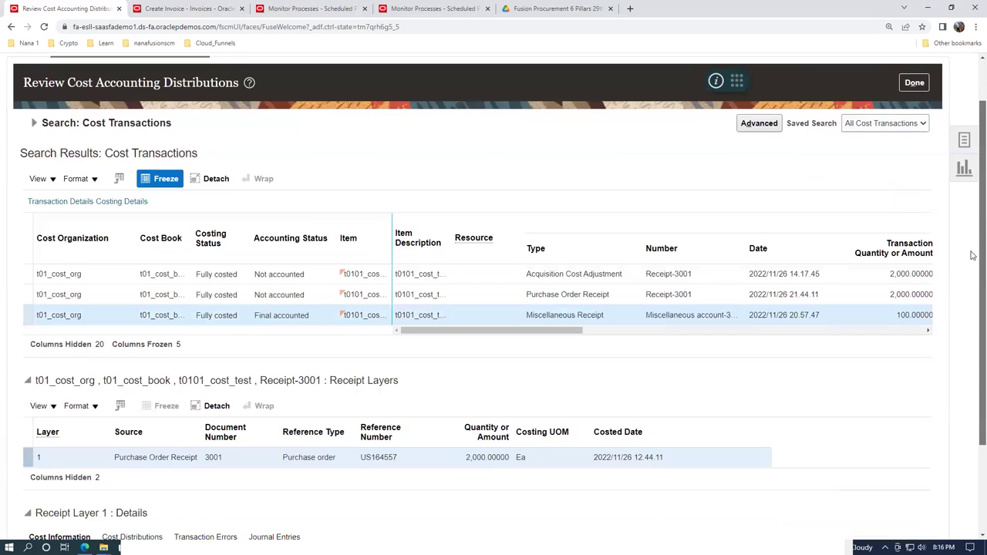
pyautogui.click(519, 290)
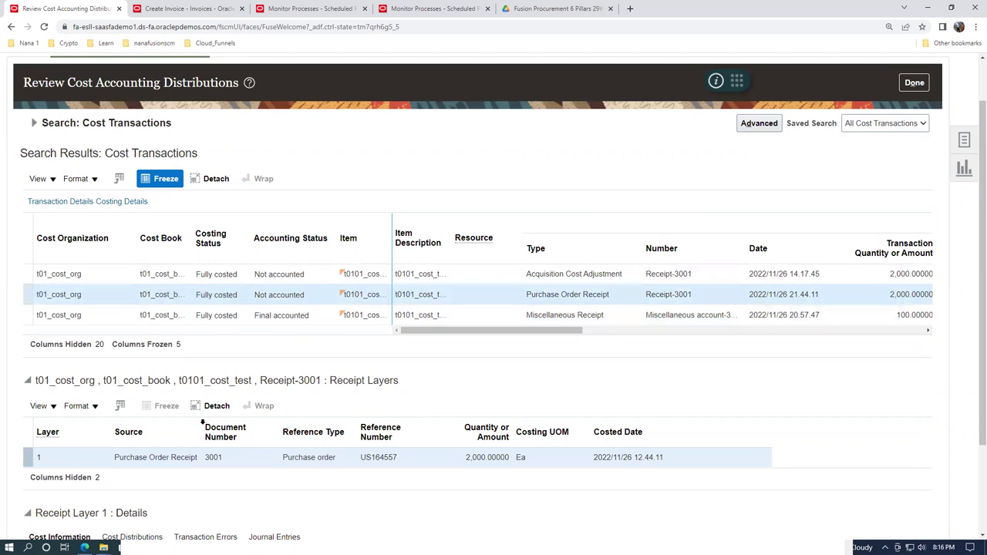
pyautogui.scroll(-1, 206, 409)
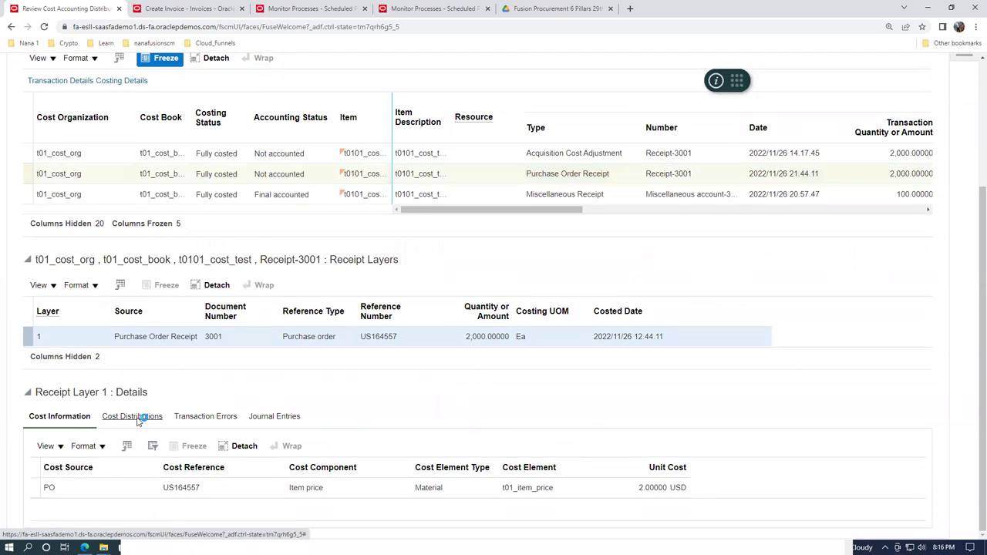
pyautogui.hotkey('alt', 'Tab')
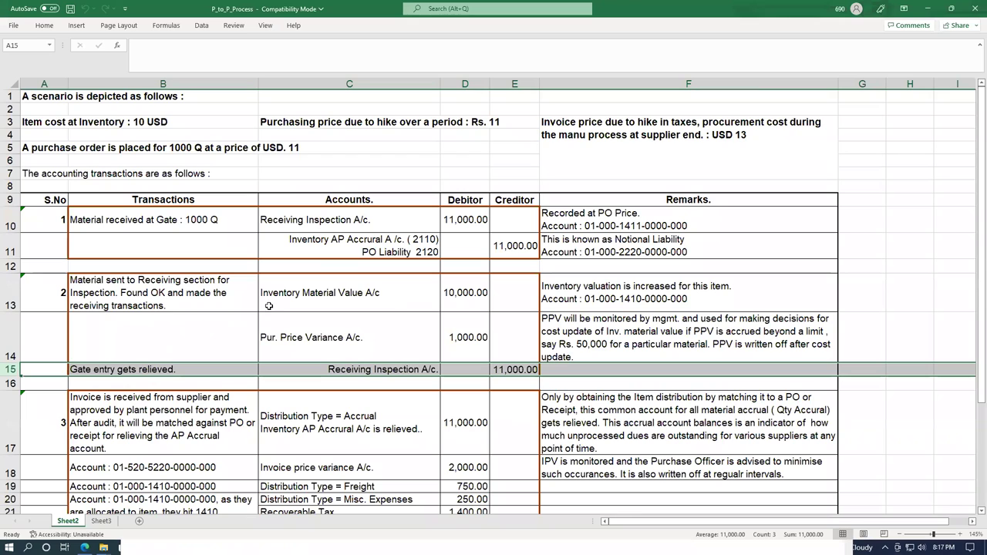
# Compare the Receiving Inspection account in C15 and its 11,000.00 credit in E15 with Oracle's Receipt-3001 distributions
pyautogui.click(345, 292)
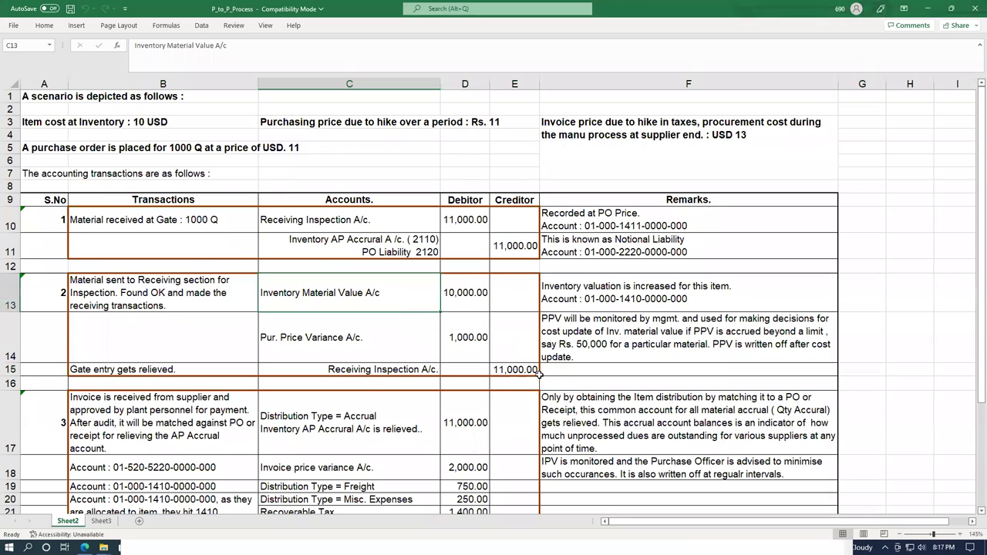
pyautogui.click(516, 369)
pyautogui.click(364, 306)
pyautogui.click(451, 301)
pyautogui.click(432, 369)
pyautogui.click(500, 370)
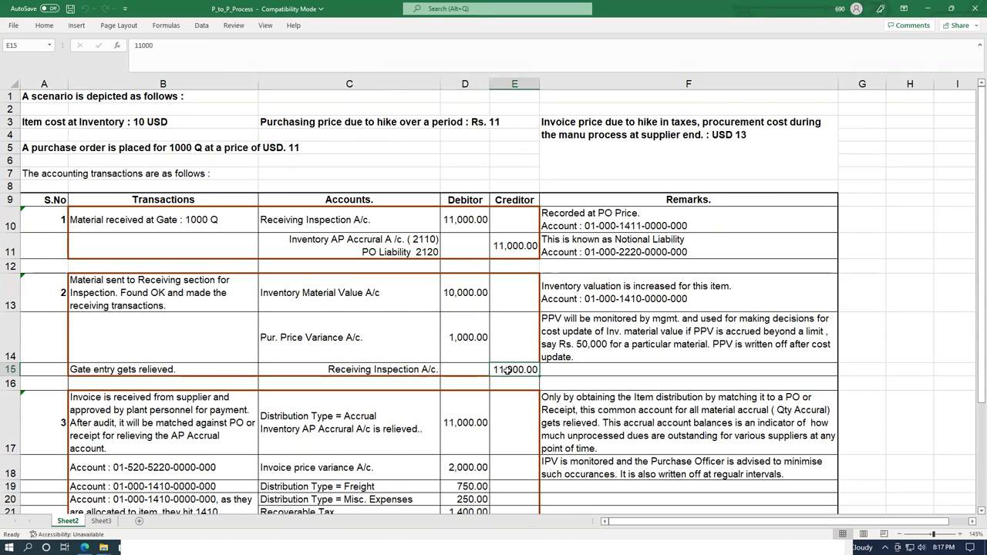
pyautogui.hotkey('alt', 'Tab')
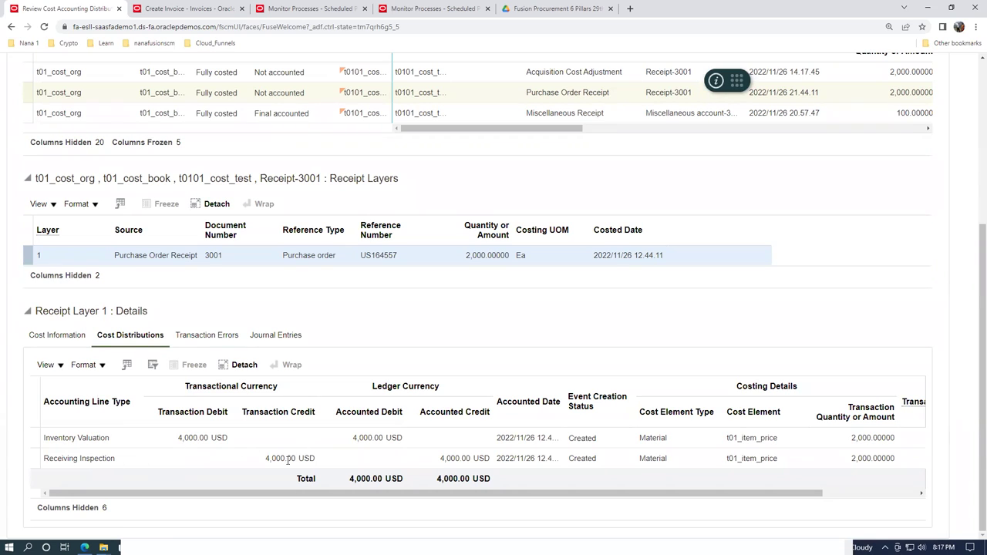
pyautogui.hotkey('alt', 'Tab')
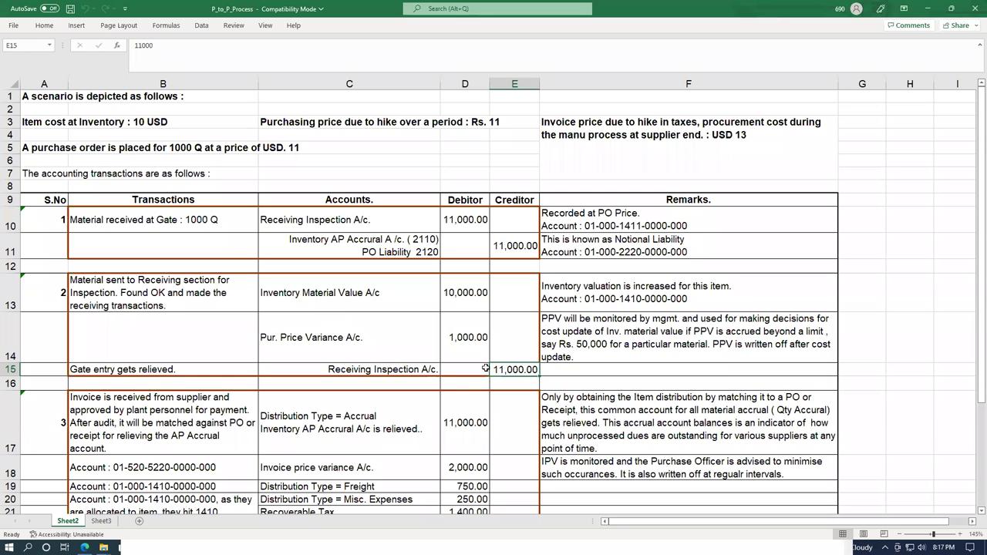
pyautogui.hotkey('alt', 'Tab')
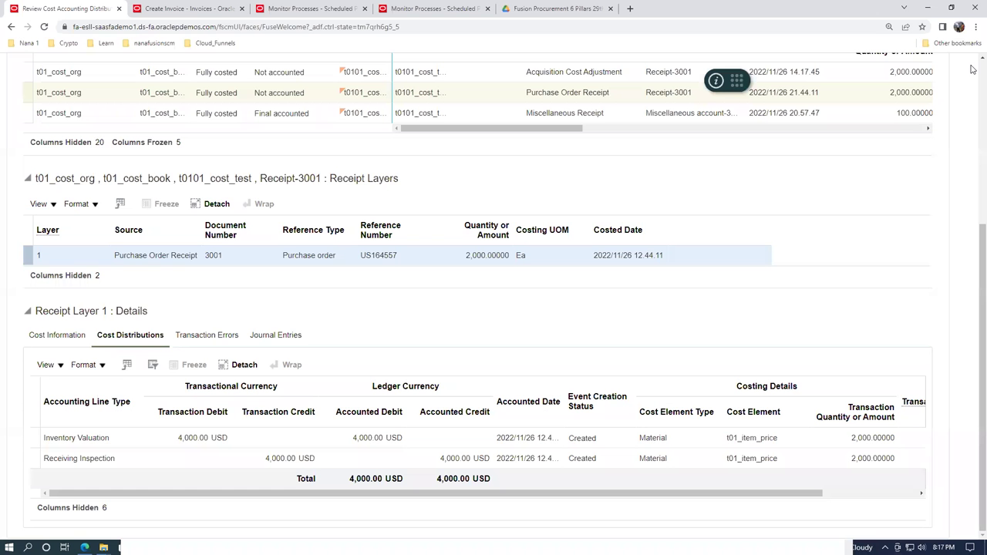
pyautogui.scroll(3, 972, 72)
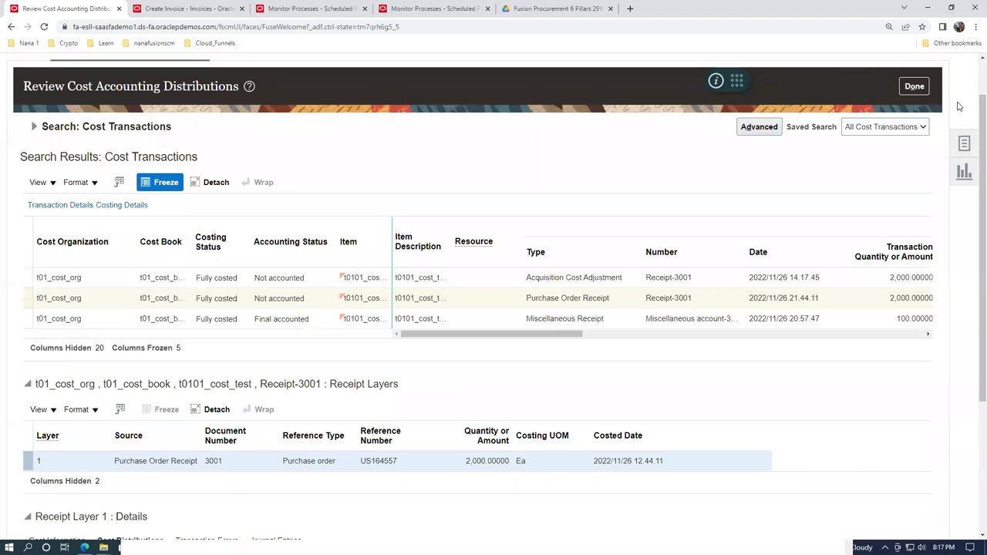
# Run Create Accounting for Cost Management on US Primary Ledger, Detail report style, as process 5144647
pyautogui.click(964, 144)
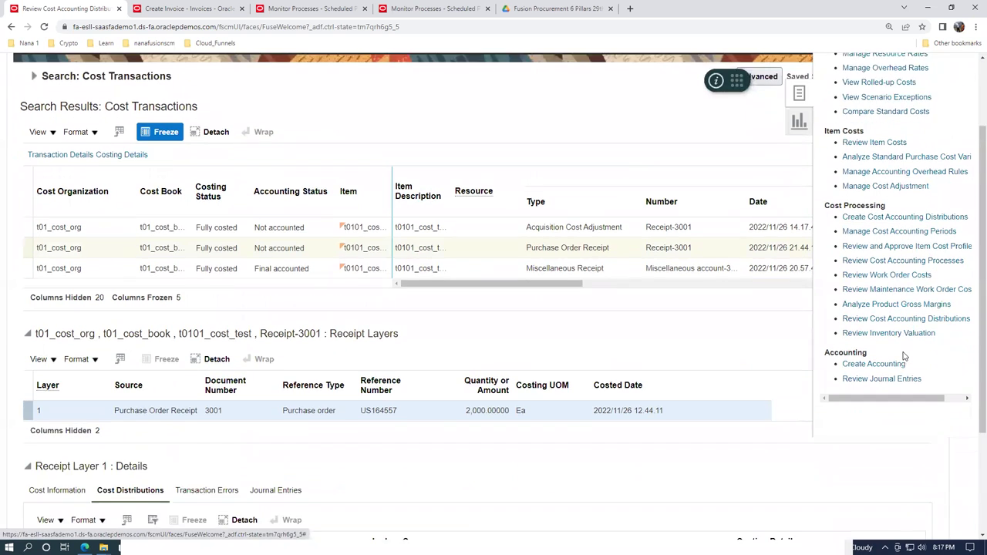
pyautogui.scroll(-1, 902, 339)
pyautogui.click(890, 362)
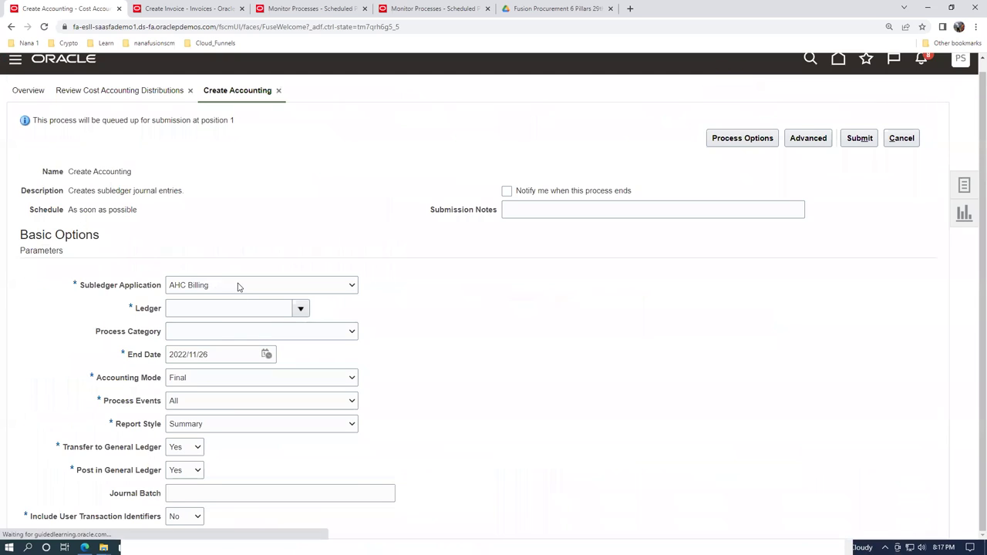
pyautogui.click(238, 287)
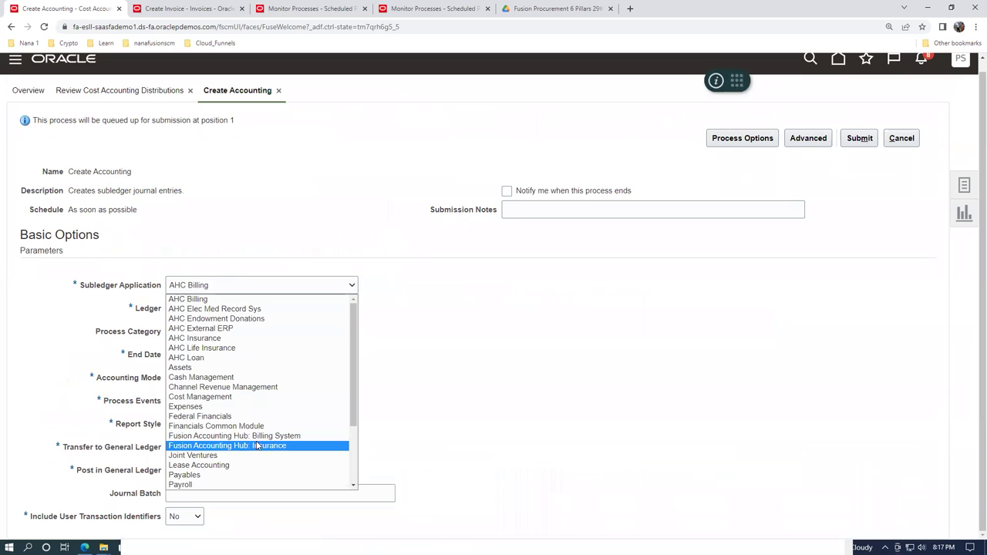
pyautogui.click(254, 397)
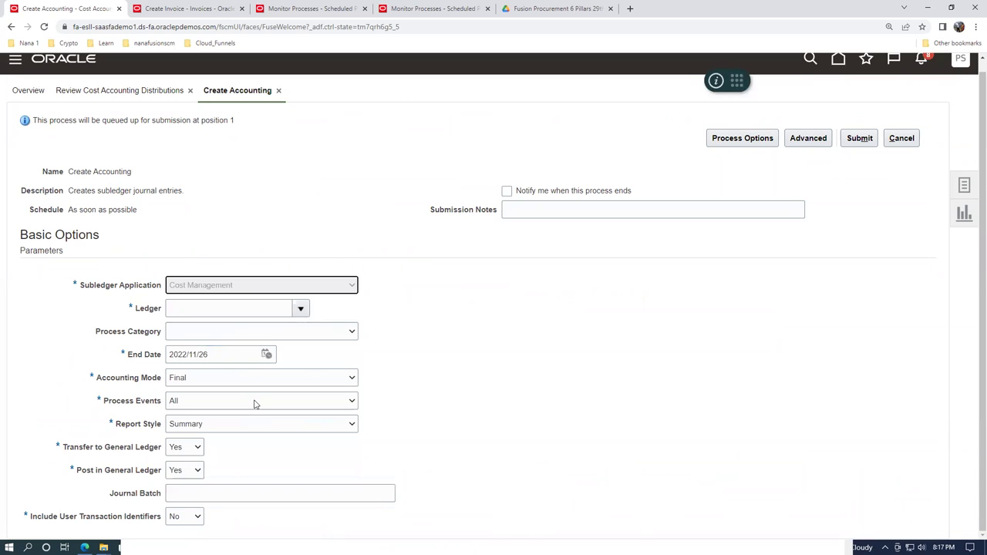
pyautogui.click(202, 312)
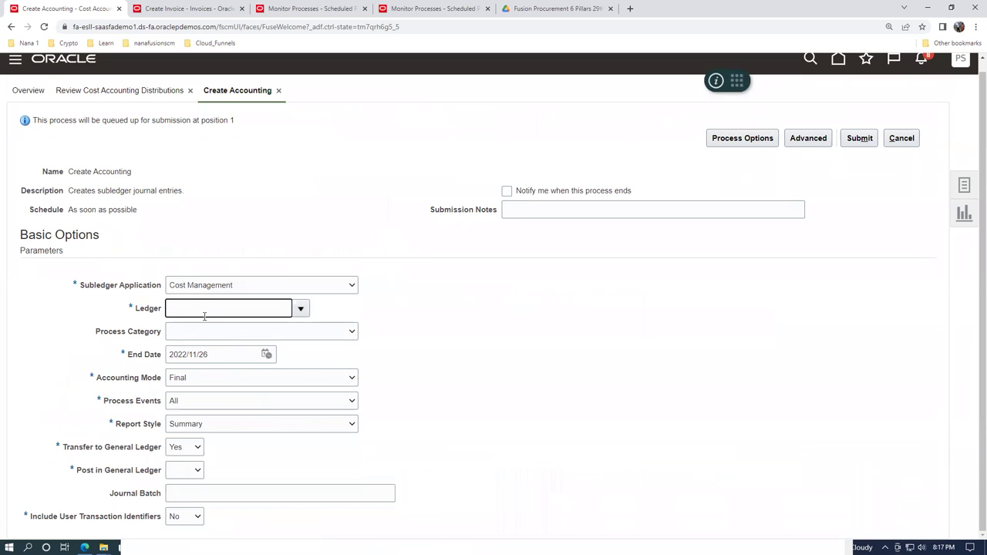
pyautogui.press('Tab')
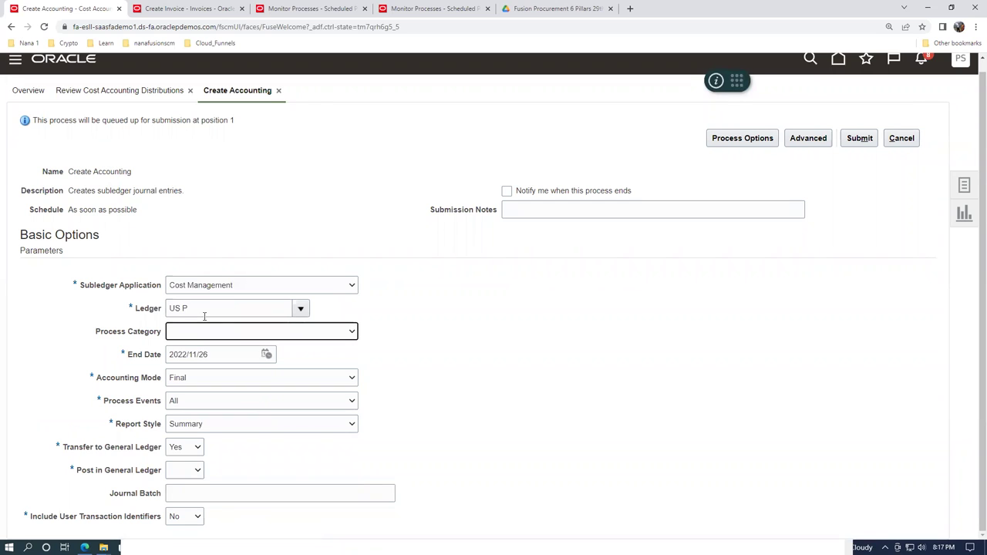
pyautogui.click(224, 427)
pyautogui.click(223, 437)
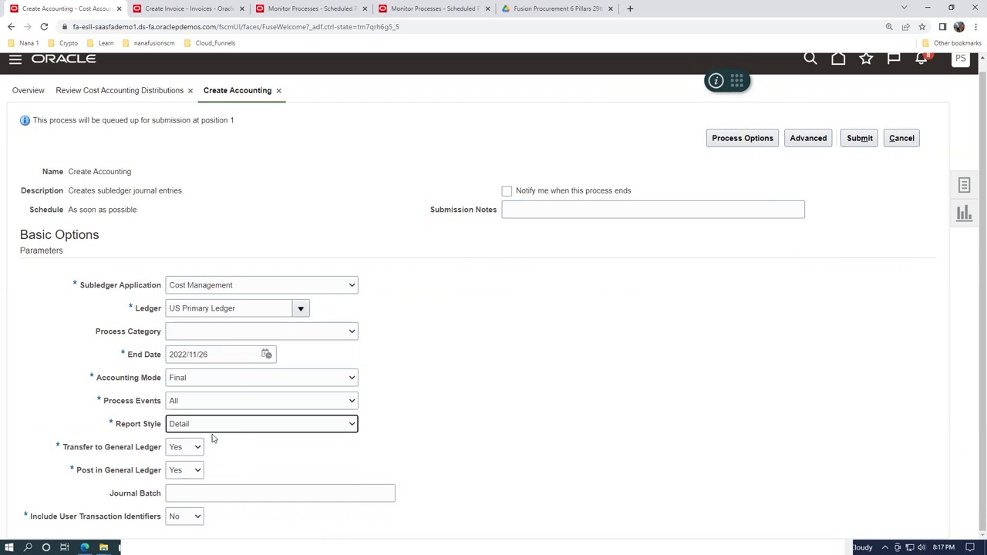
pyautogui.click(862, 139)
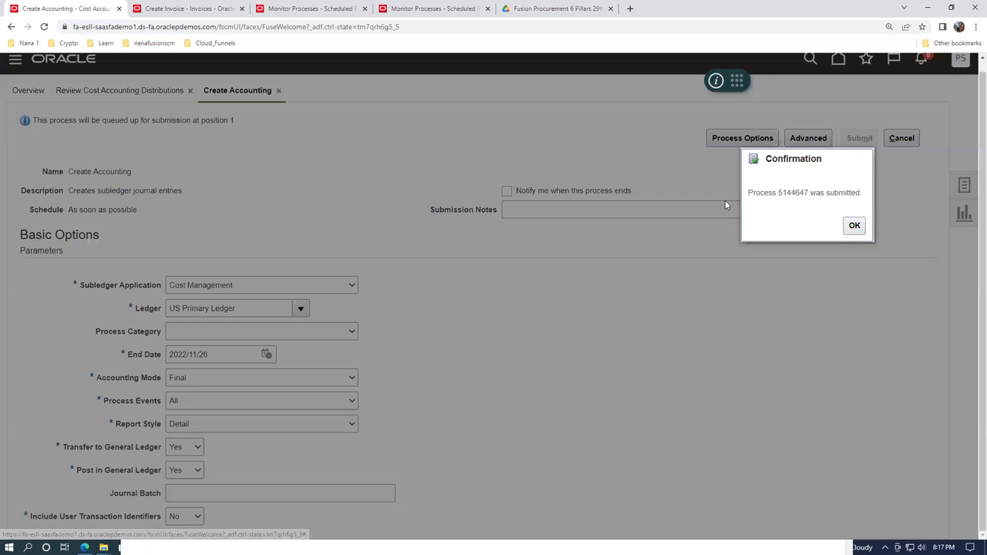
pyautogui.click(854, 225)
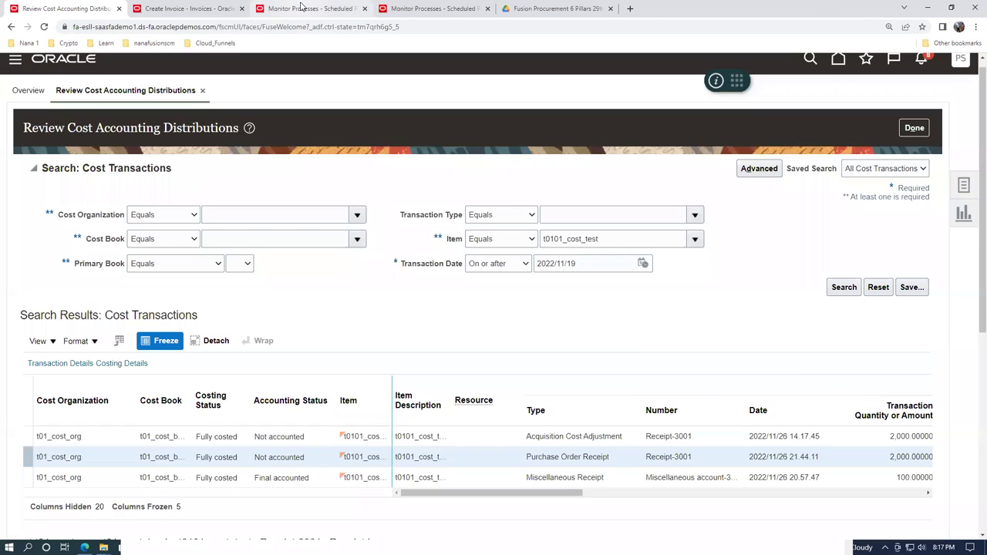
# Refresh Monitor Processes until Create Accounting 5144647 completes, then go back to the distributions review
pyautogui.click(303, 9)
pyautogui.click(503, 324)
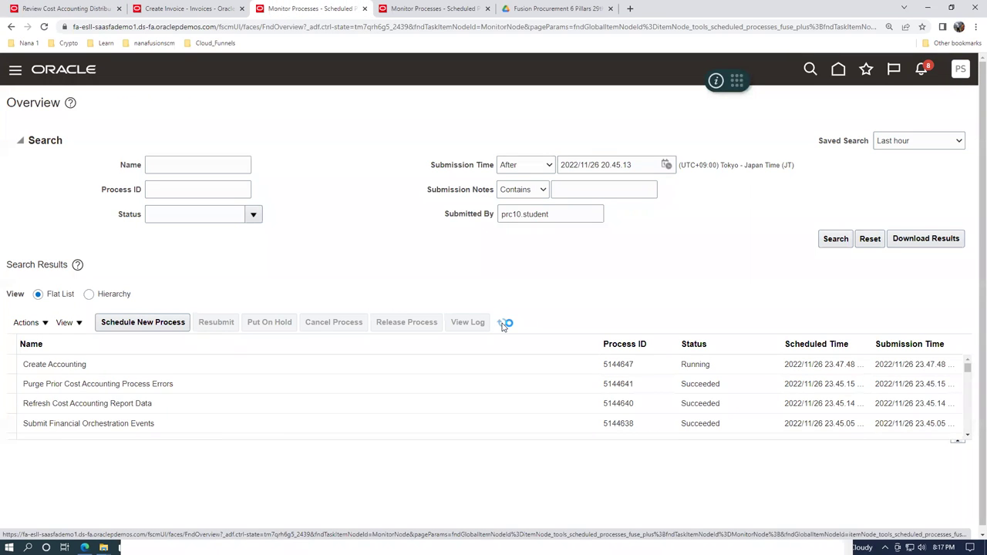
pyautogui.click(505, 325)
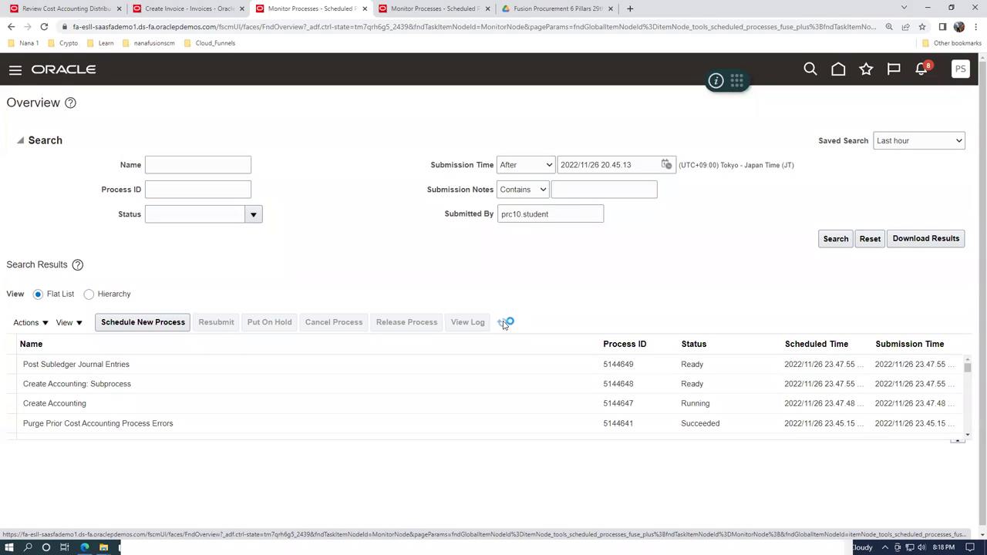
pyautogui.click(501, 323)
pyautogui.click(504, 324)
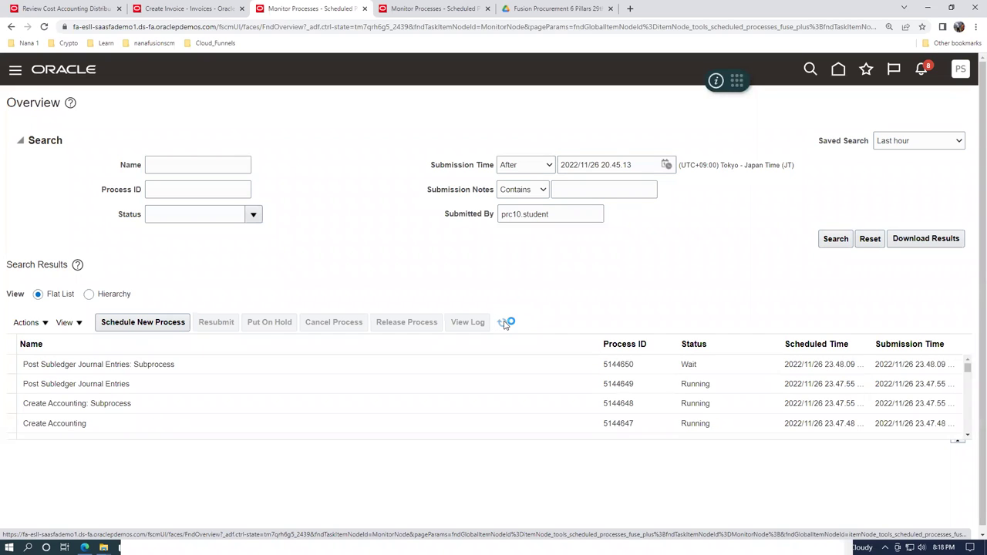
pyautogui.click(505, 324)
pyautogui.click(505, 324)
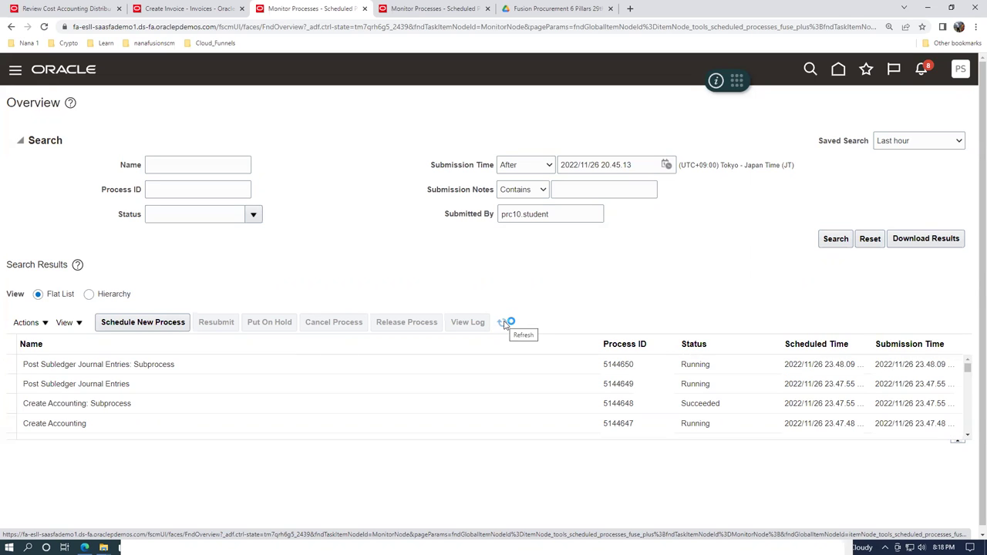
pyautogui.click(502, 322)
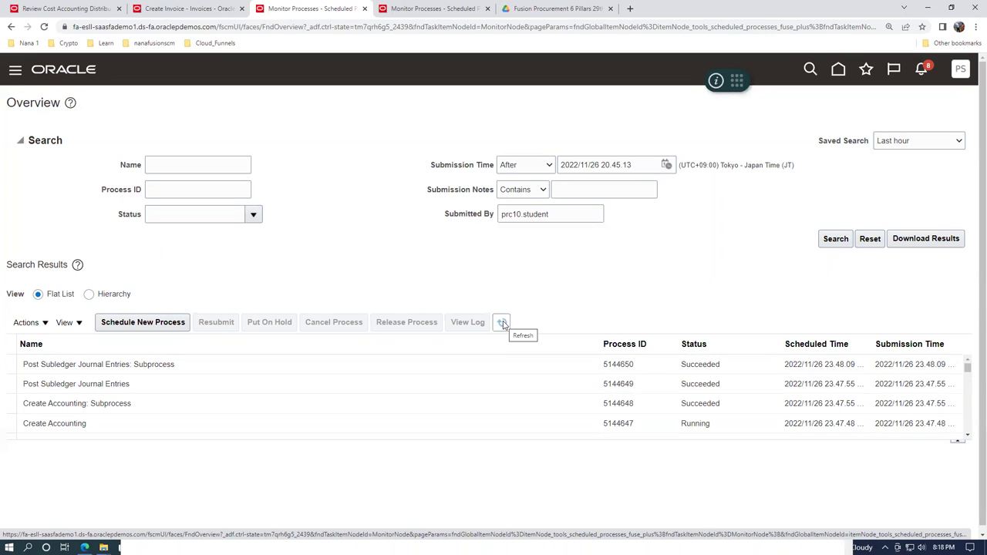
pyautogui.click(503, 324)
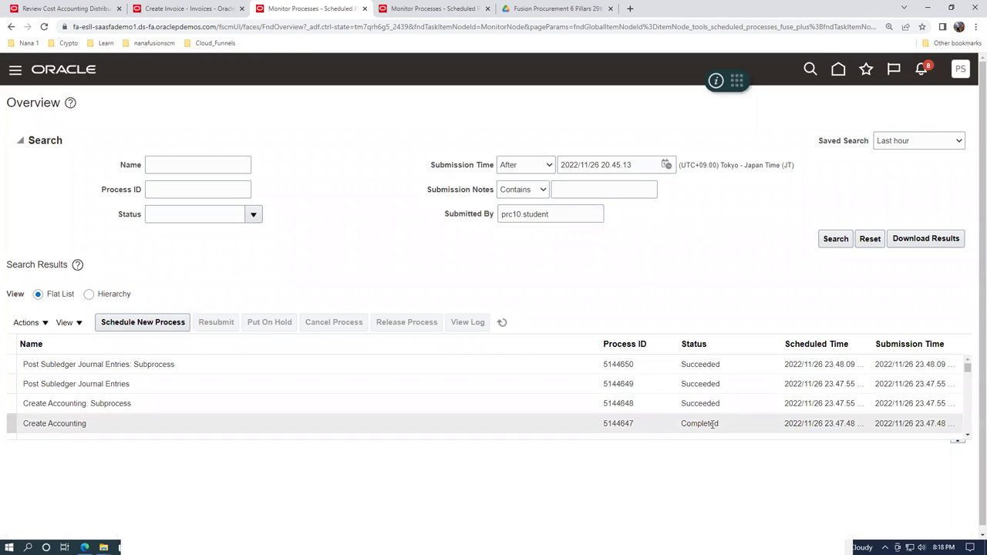
pyautogui.click(504, 323)
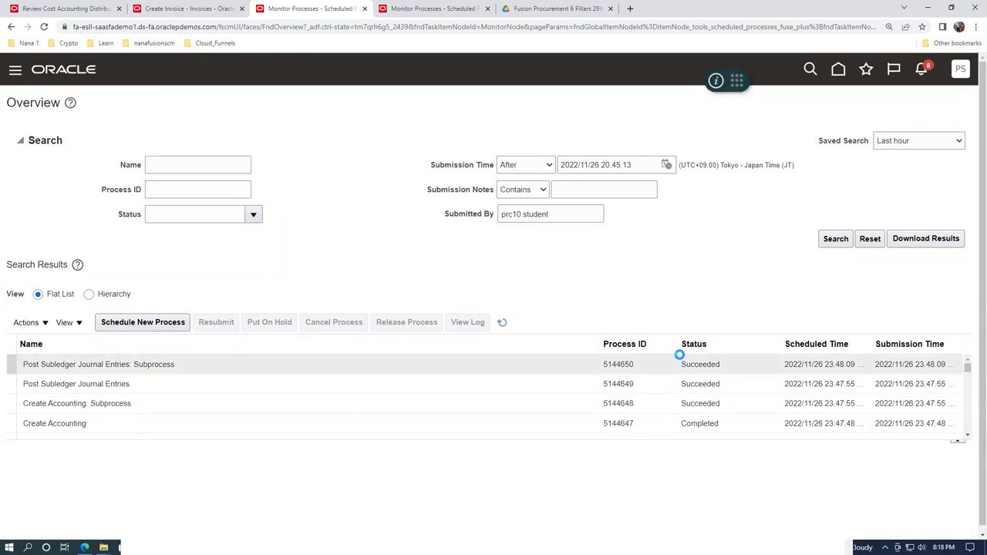
pyautogui.click(219, 363)
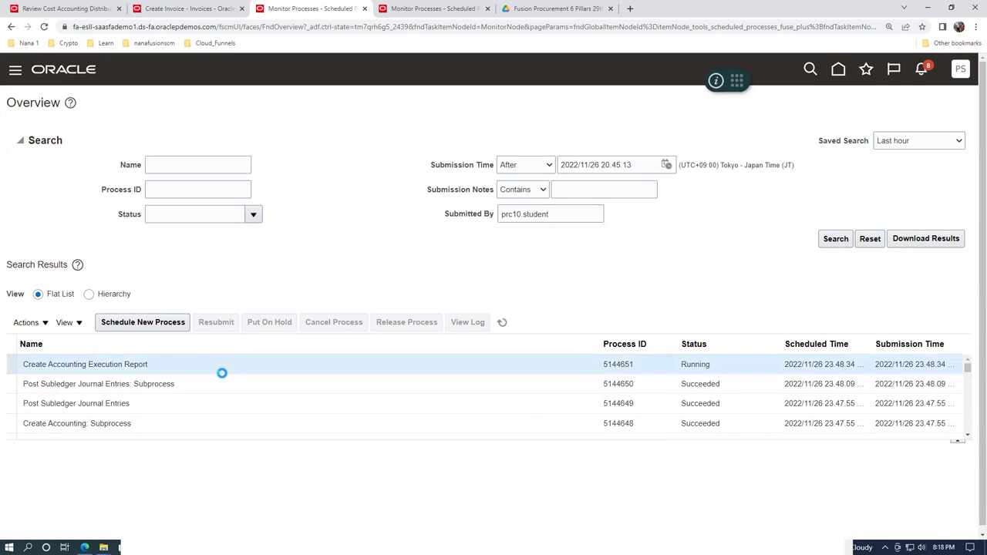
pyautogui.click(42, 7)
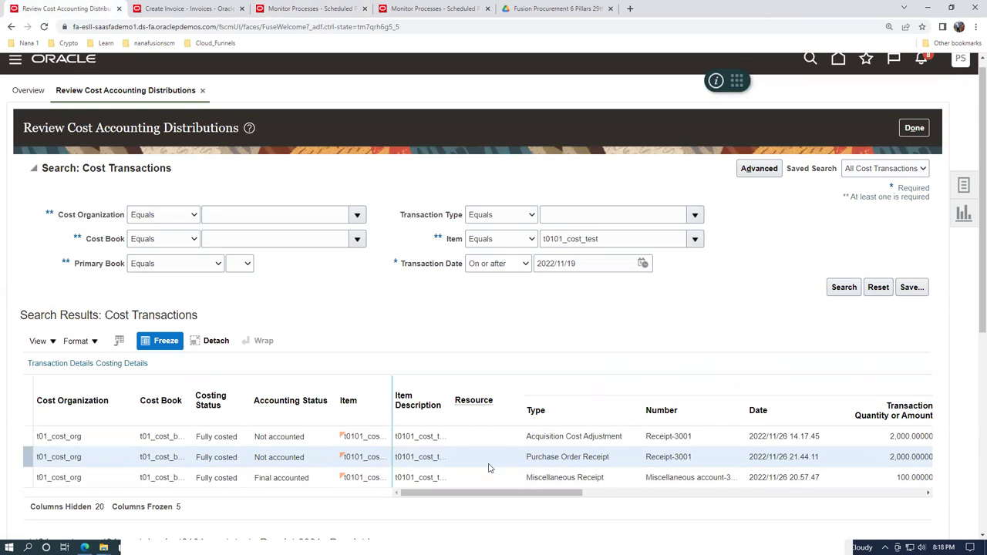
# Re-run the cost transaction search so both Receipt-3001 transactions show Accounting Status Error
pyautogui.click(841, 289)
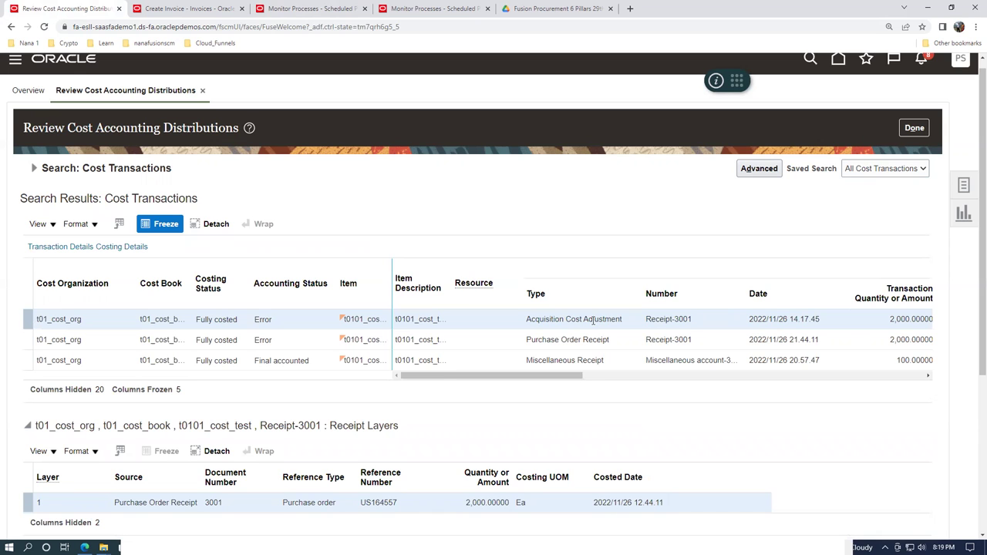
# Open the receipt layer's journal entries and read the Receiving Inspection mapping set error
pyautogui.scroll(-3, 452, 219)
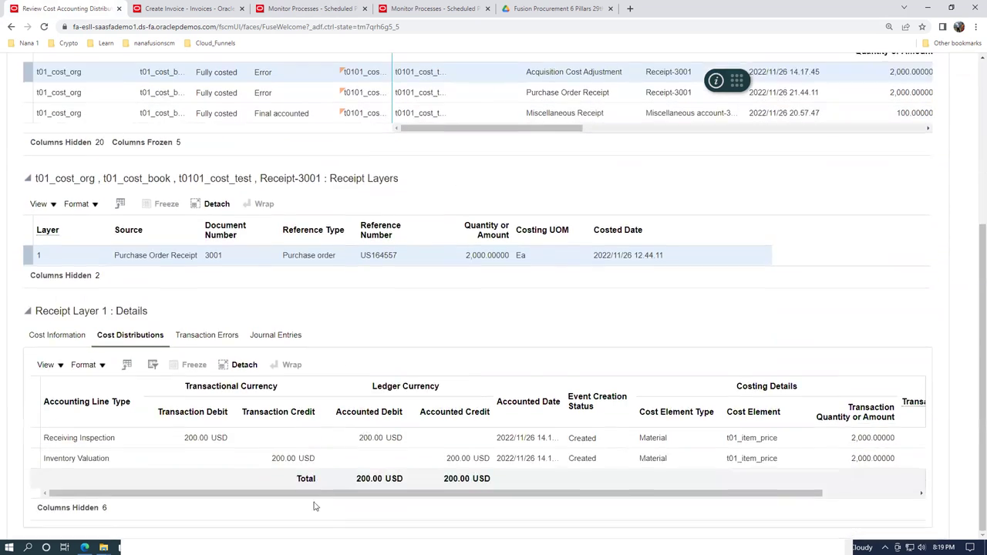
pyautogui.click(271, 337)
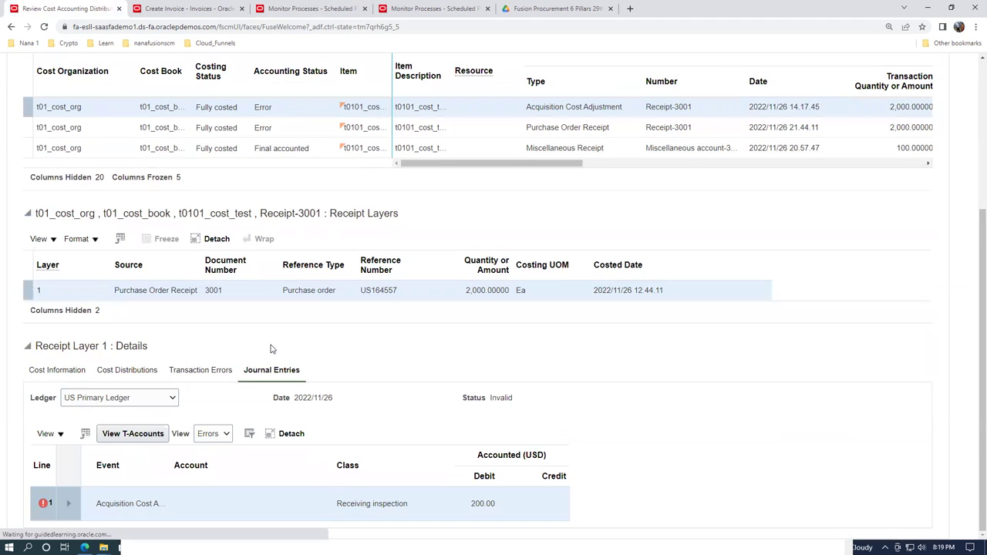
pyautogui.click(68, 504)
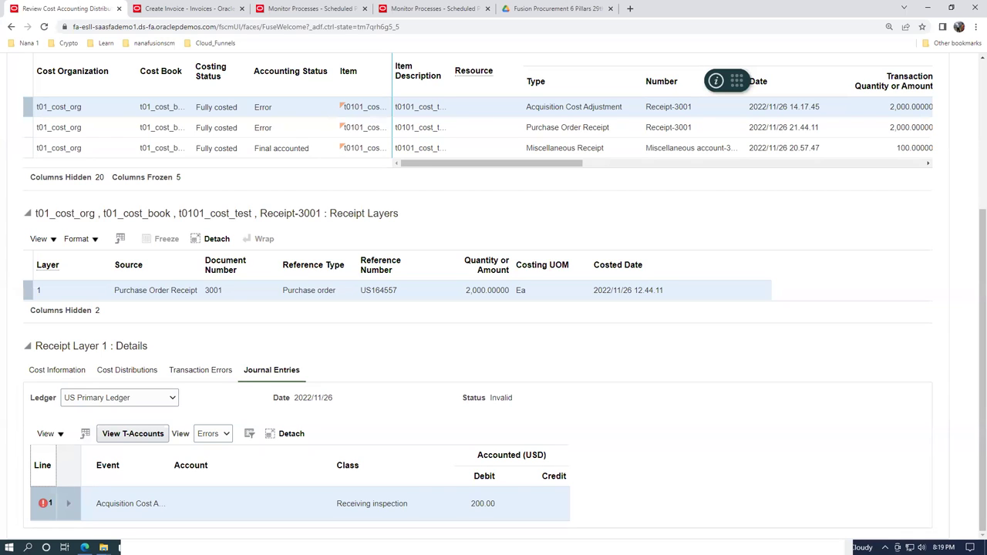
pyautogui.scroll(1, 493, 308)
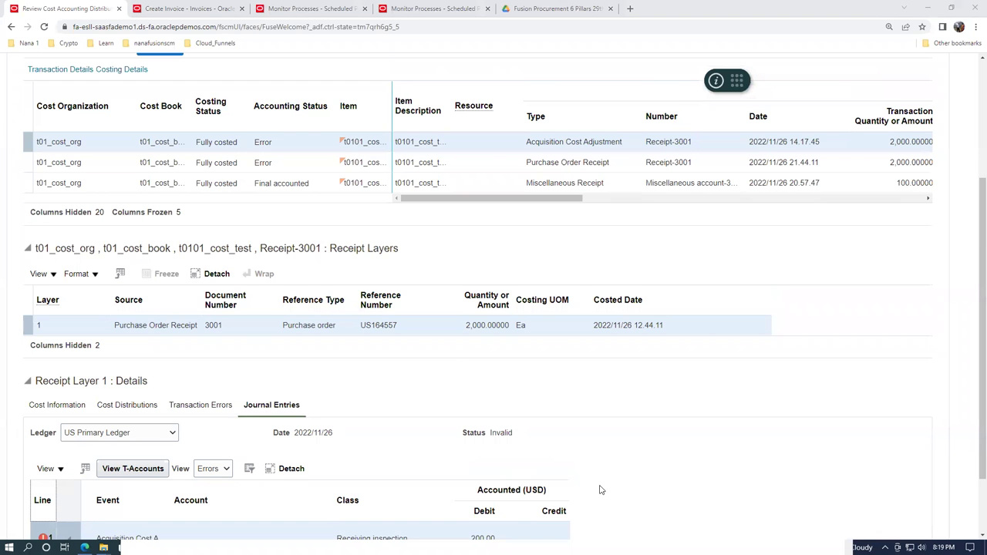
pyautogui.scroll(-2, 470, 401)
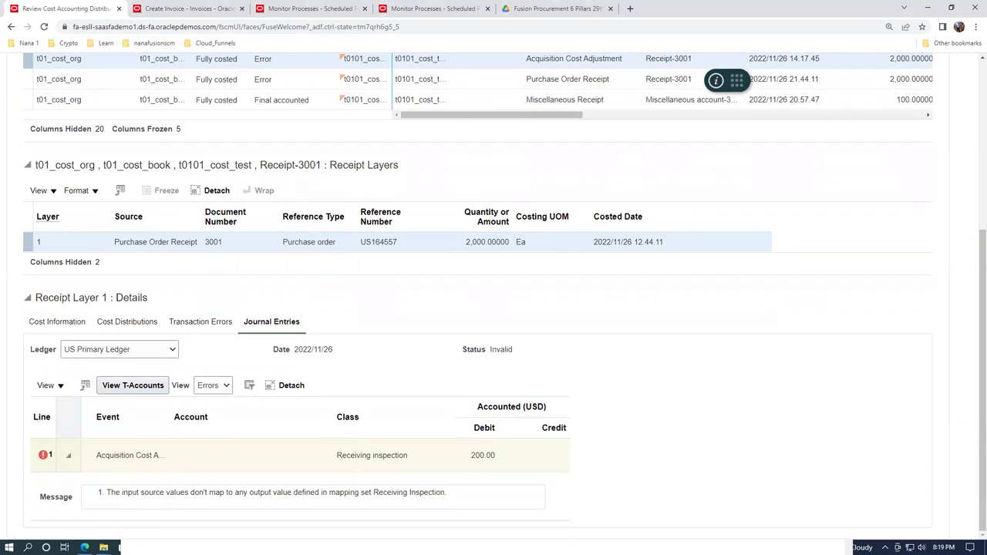
pyautogui.moveTo(375, 495); pyautogui.dragTo(466, 502)
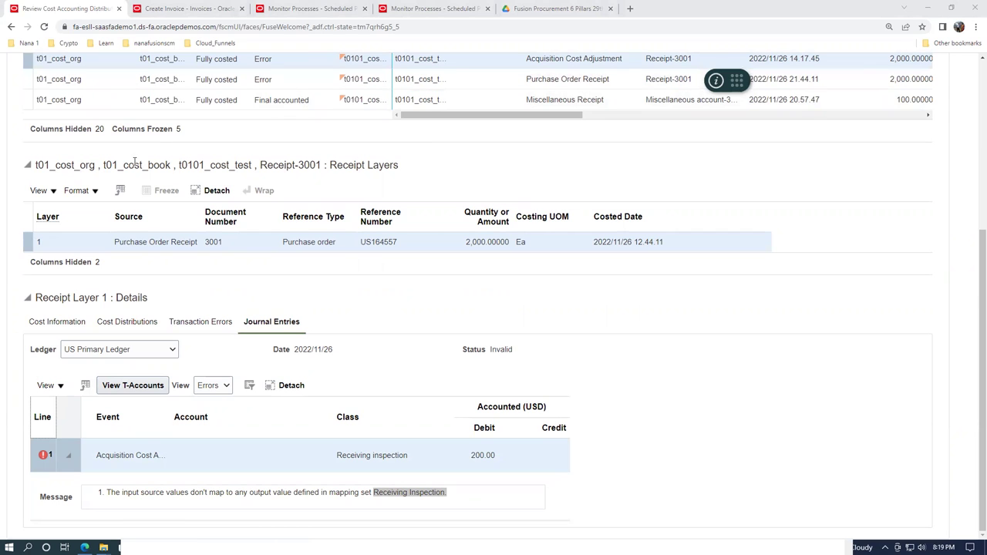
# Expand the Purchase Order Receipt transaction's journal line to read its mapping error
pyautogui.click(287, 81)
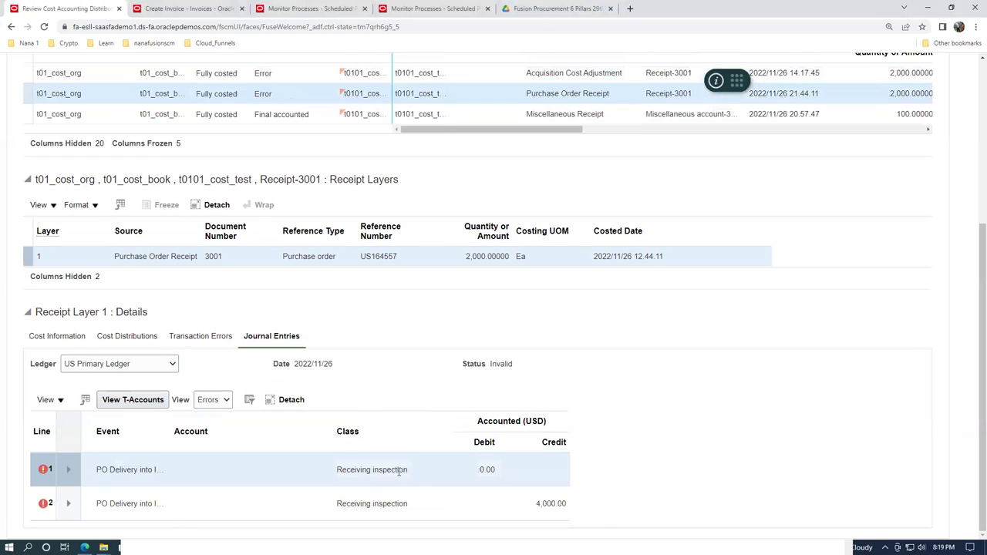
pyautogui.click(68, 470)
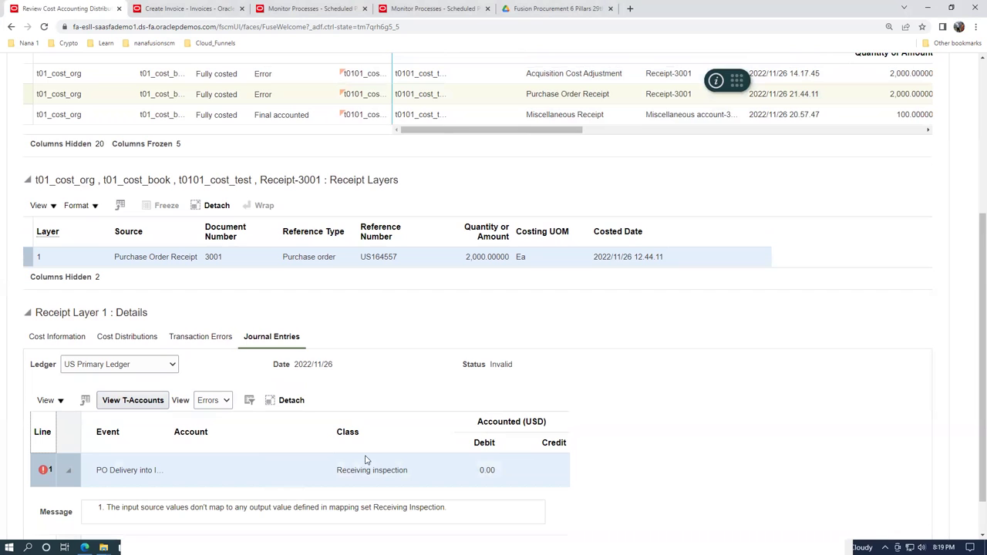
pyautogui.hotkey('alt', 'Tab')
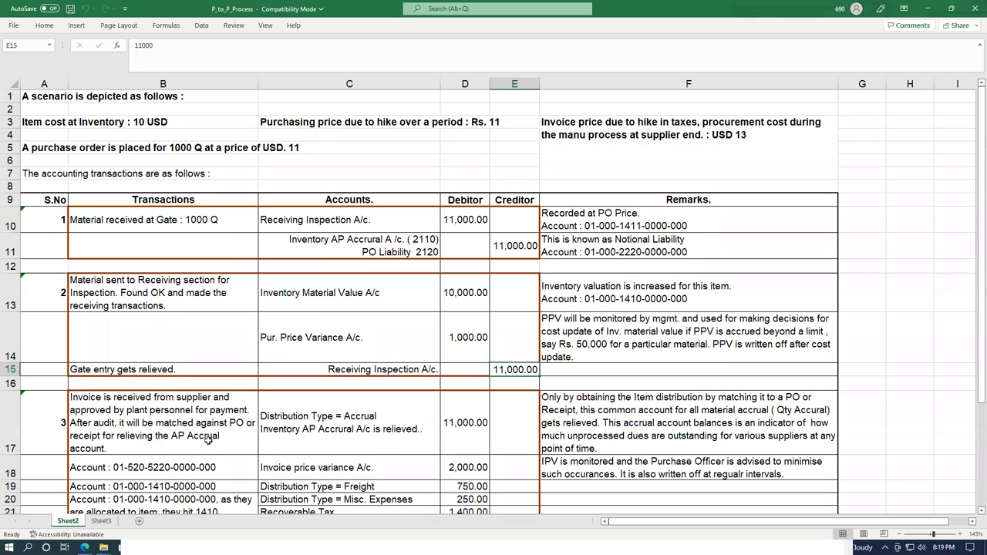
# Highlight rows 10 and 15 and cells C10/C15 holding the Receiving Inspection A/c entries
pyautogui.click(10, 222)
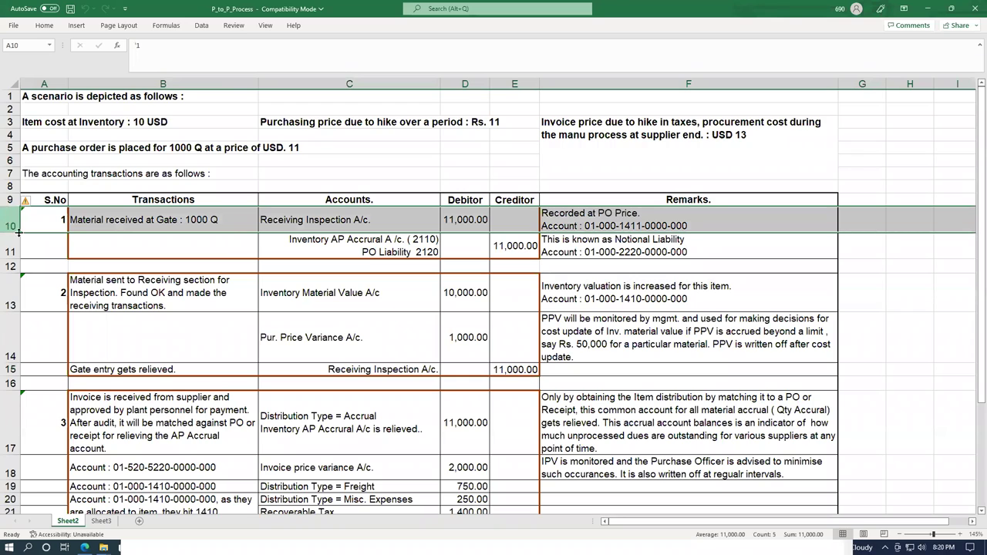
pyautogui.click(14, 371)
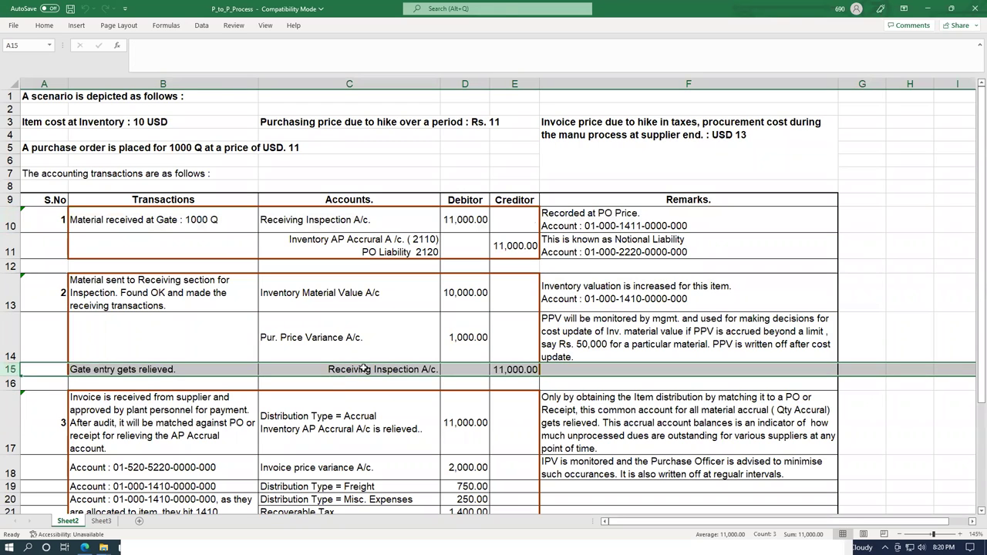
pyautogui.press('alt')
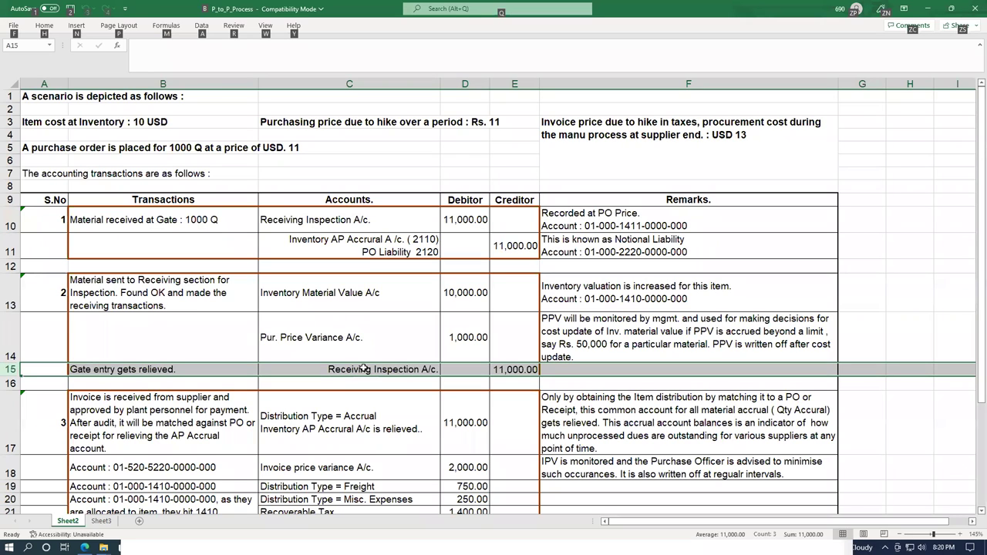
pyautogui.click(364, 369)
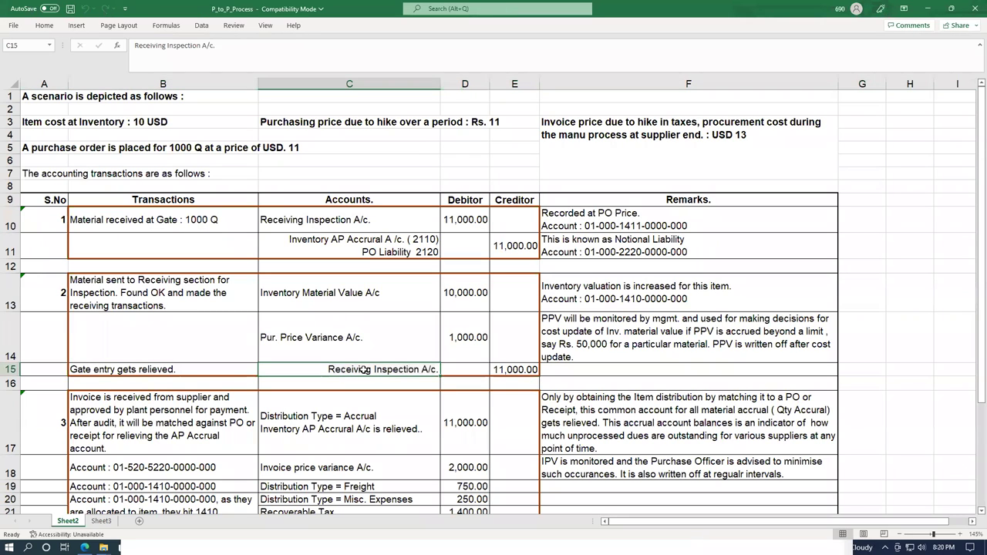
pyautogui.click(345, 220)
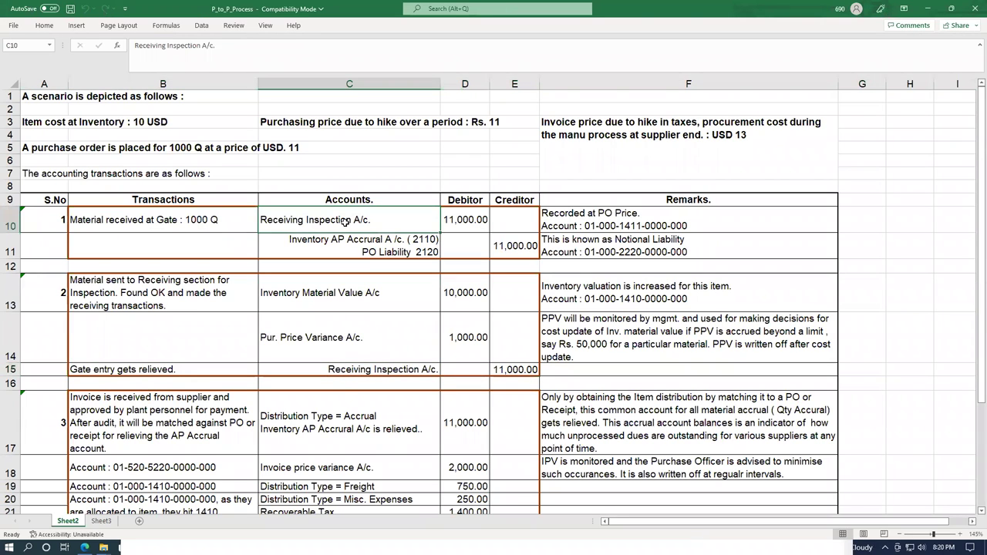
pyautogui.click(424, 370)
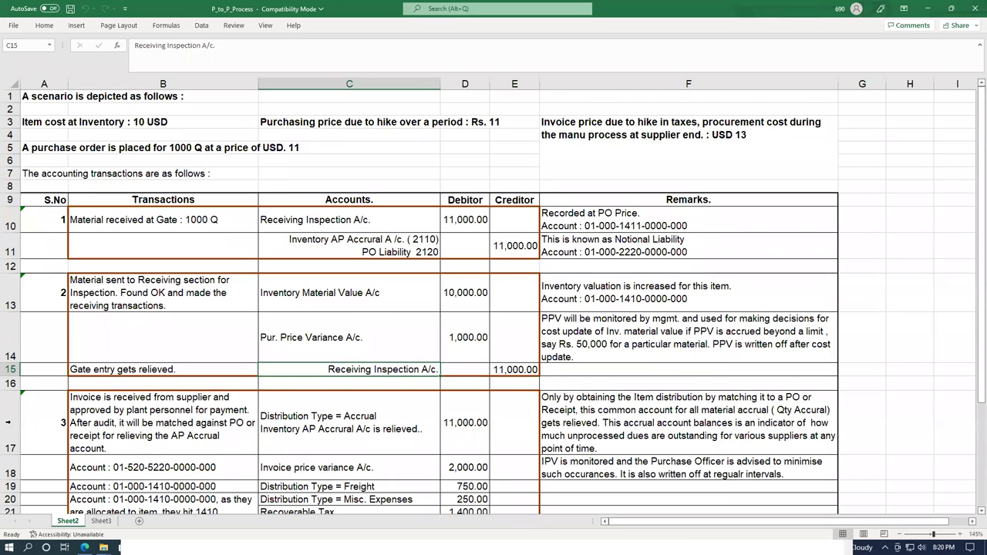
pyautogui.click(11, 369)
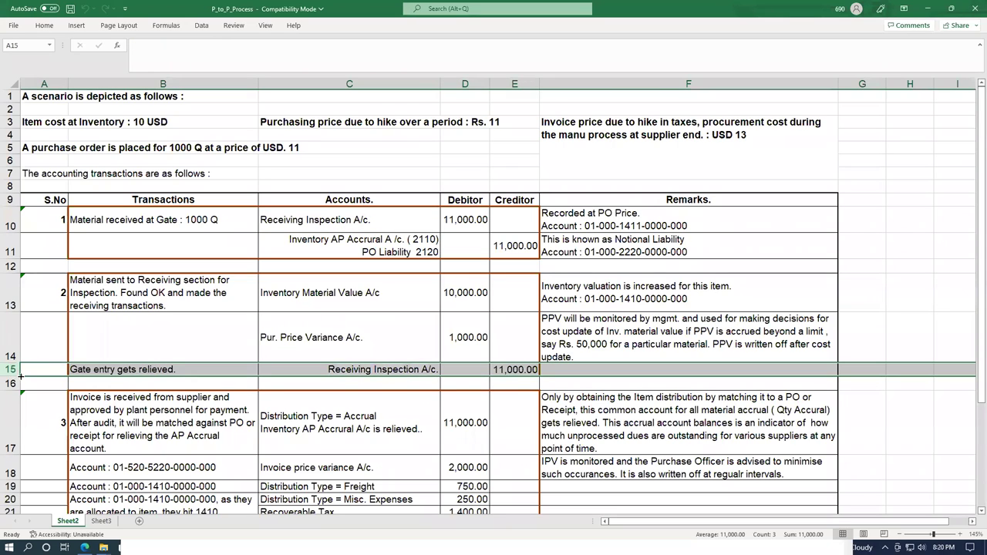
pyautogui.hotkey('alt', 'Tab')
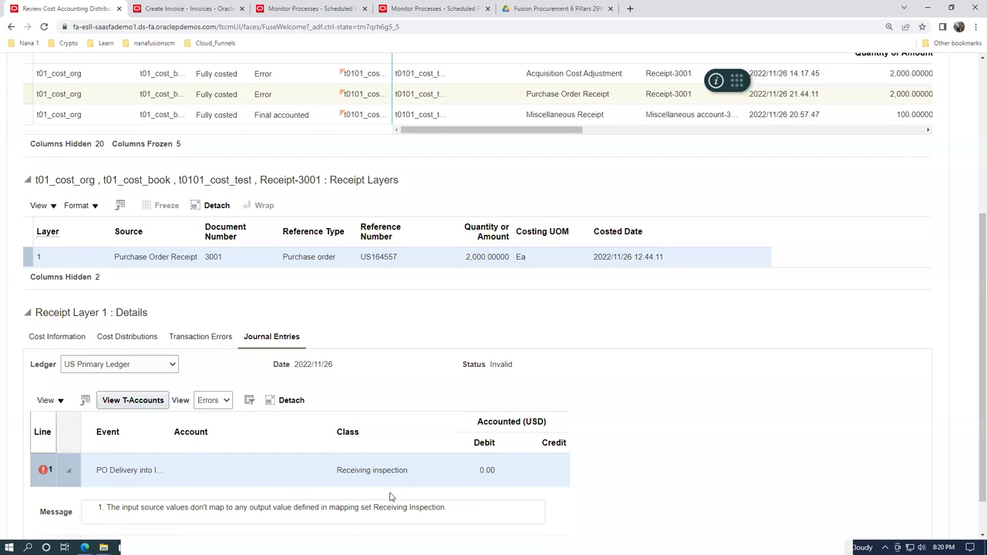
# Select the mapping set name in the error and go to Setup and Maintenance
pyautogui.moveTo(373, 508); pyautogui.dragTo(434, 508)
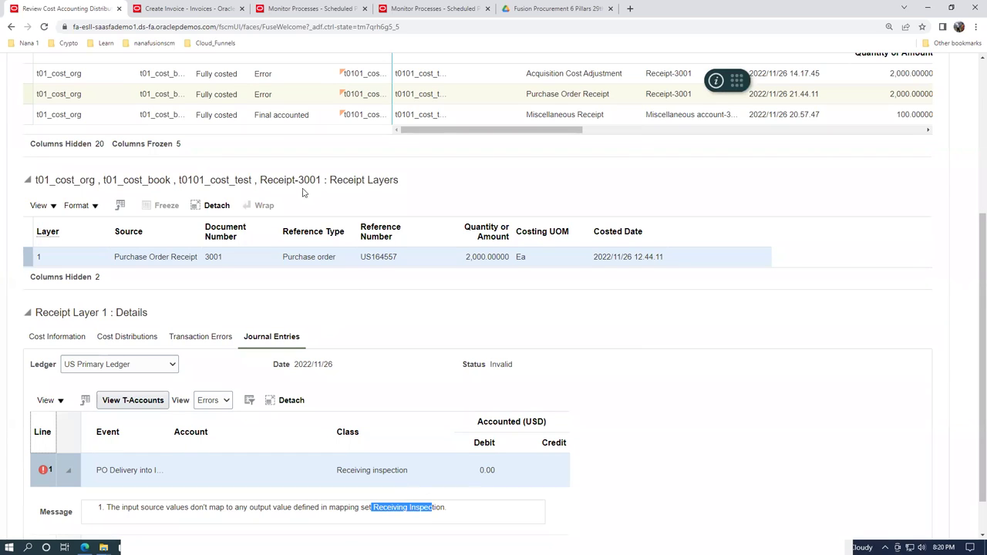
pyautogui.click(417, 9)
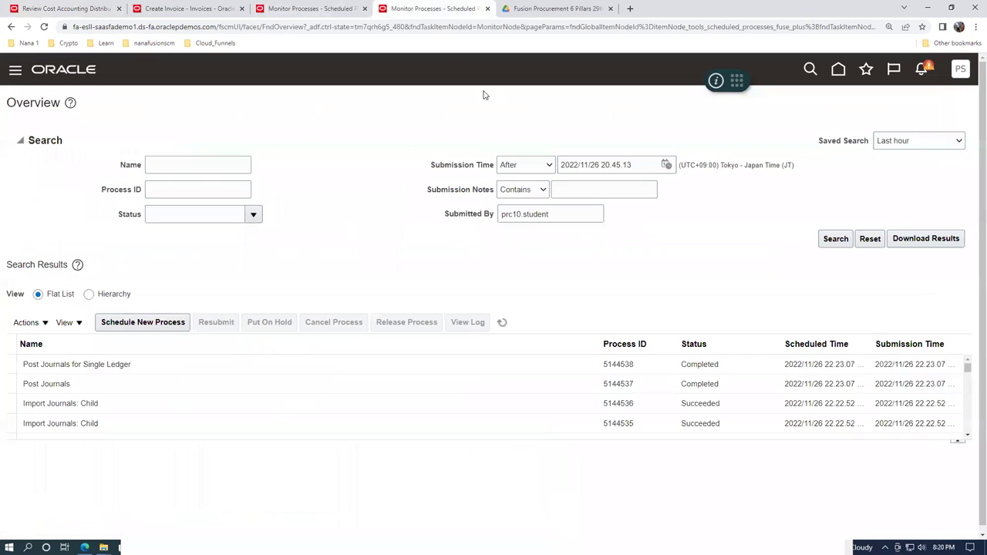
pyautogui.click(965, 74)
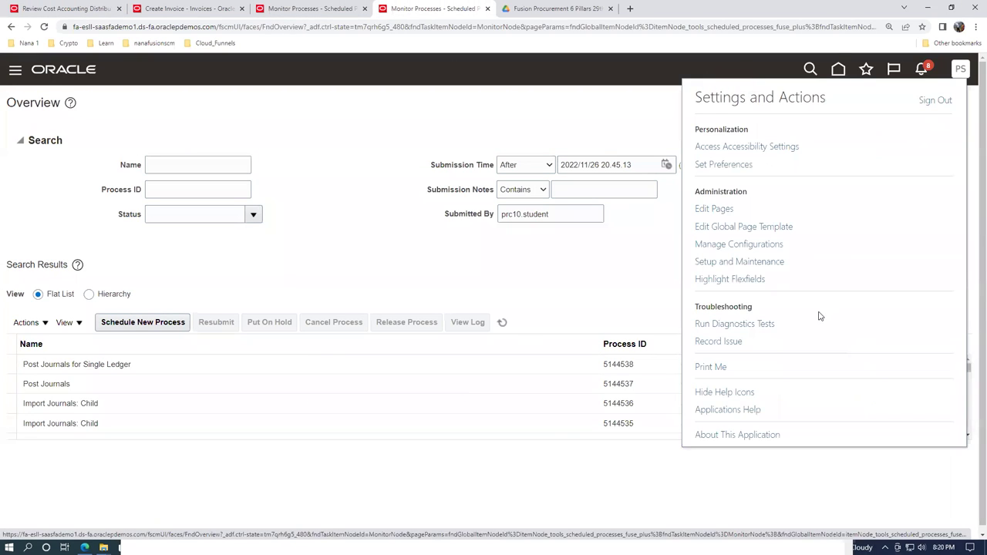
pyautogui.click(777, 263)
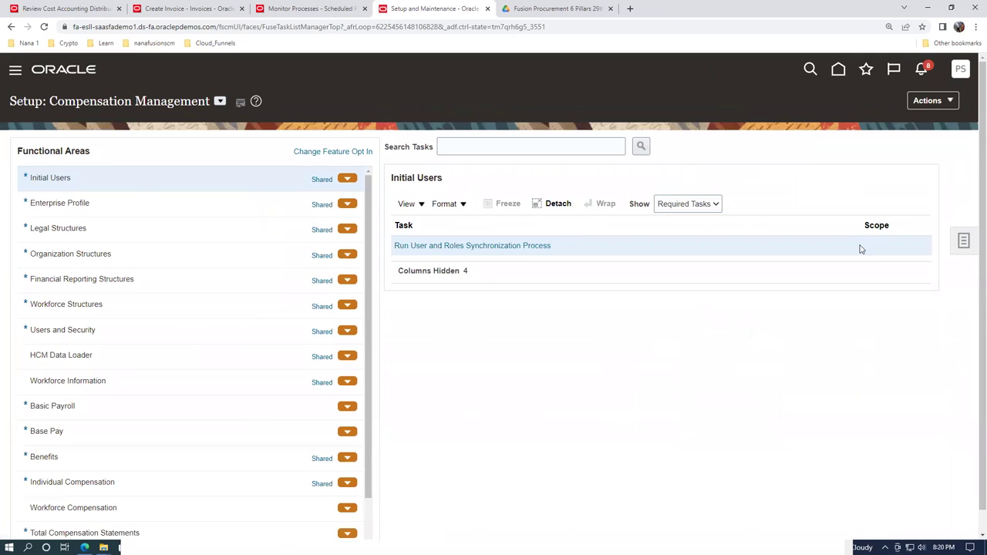
# In Excel, highlight rows 10 and 11 with the Receiving Inspection and Inventory AP Accrual accounts
pyautogui.hotkey('alt', 'Tab')
pyautogui.click(400, 220)
pyautogui.click(419, 251)
pyautogui.moveTo(9, 221); pyautogui.dragTo(8, 235)
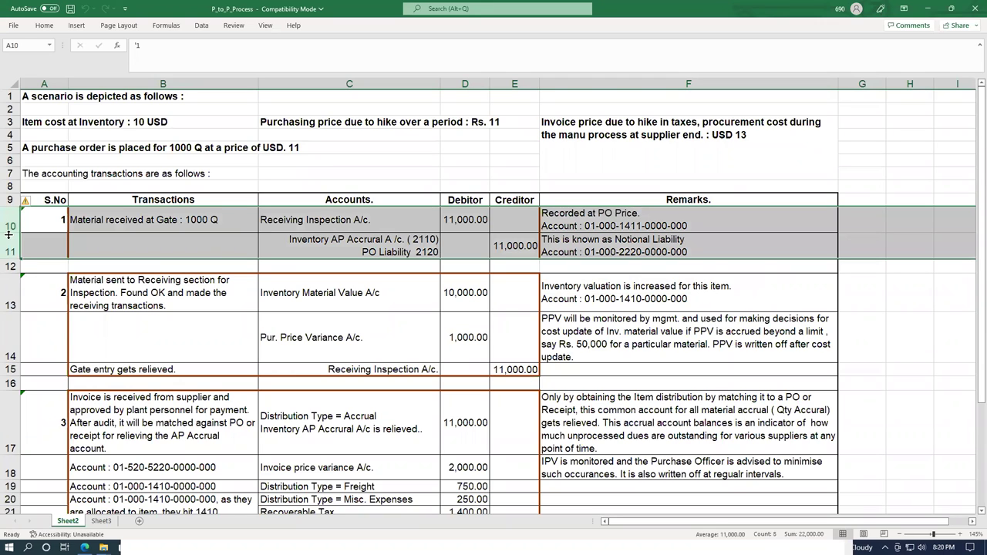
pyautogui.hotkey('alt', 'Tab')
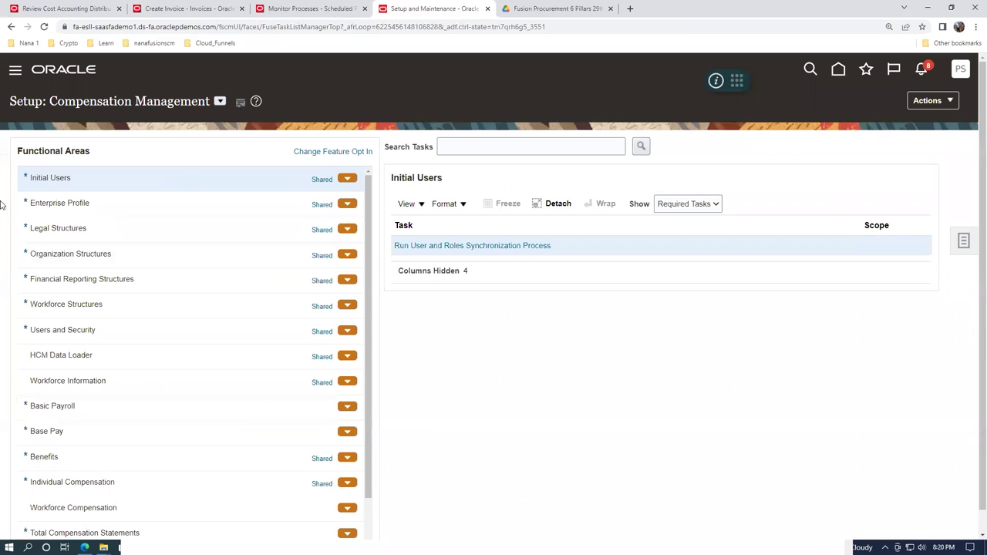
# Switch setup to the Procurement offering and search tasks for man%map%set%
pyautogui.click(220, 102)
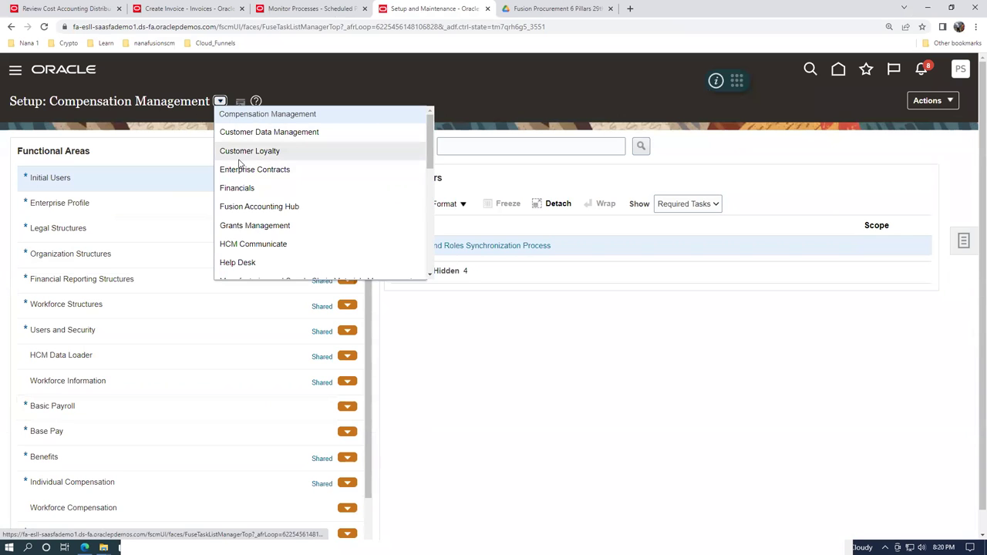
pyautogui.hotkey('alt', 'Tab')
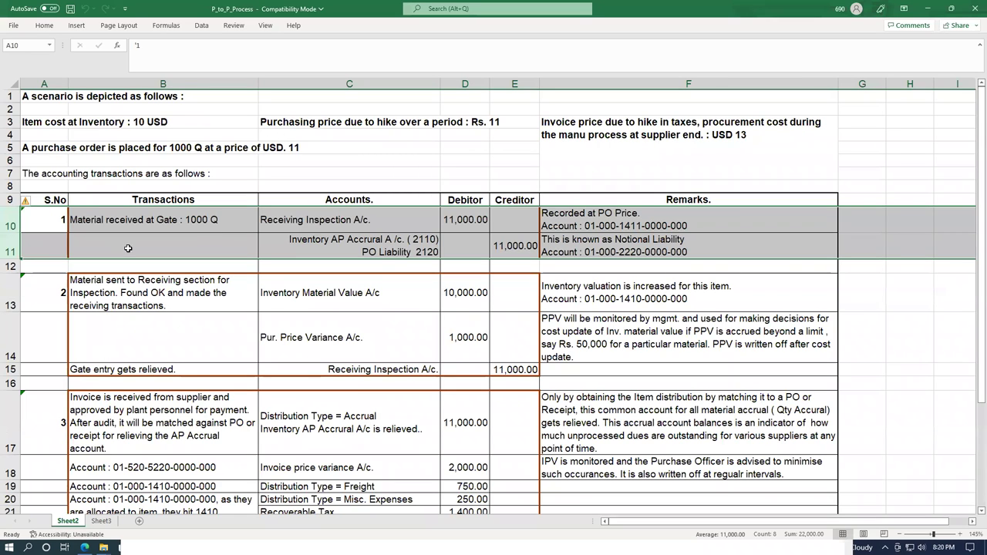
pyautogui.hotkey('alt', 'Tab')
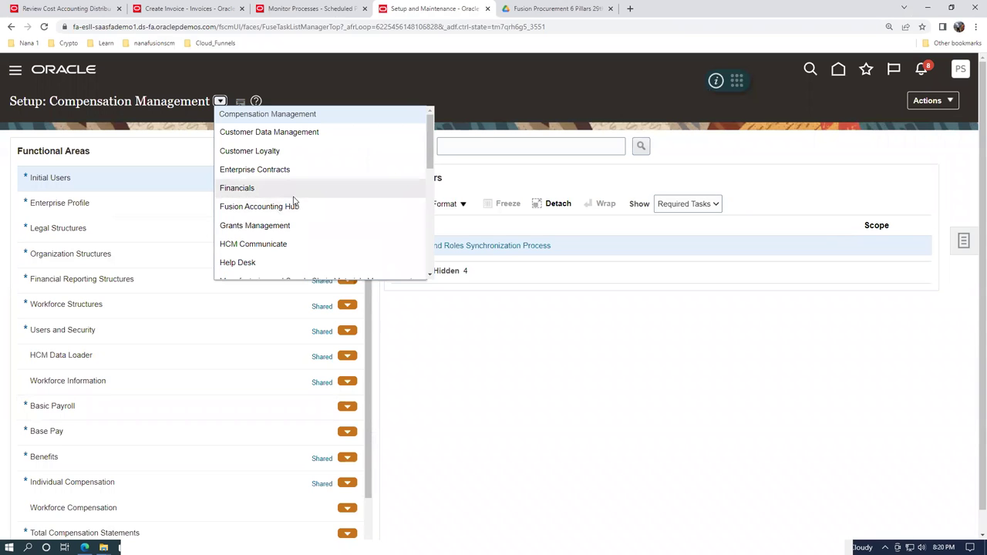
pyautogui.scroll(-3, 293, 205)
pyautogui.click(276, 234)
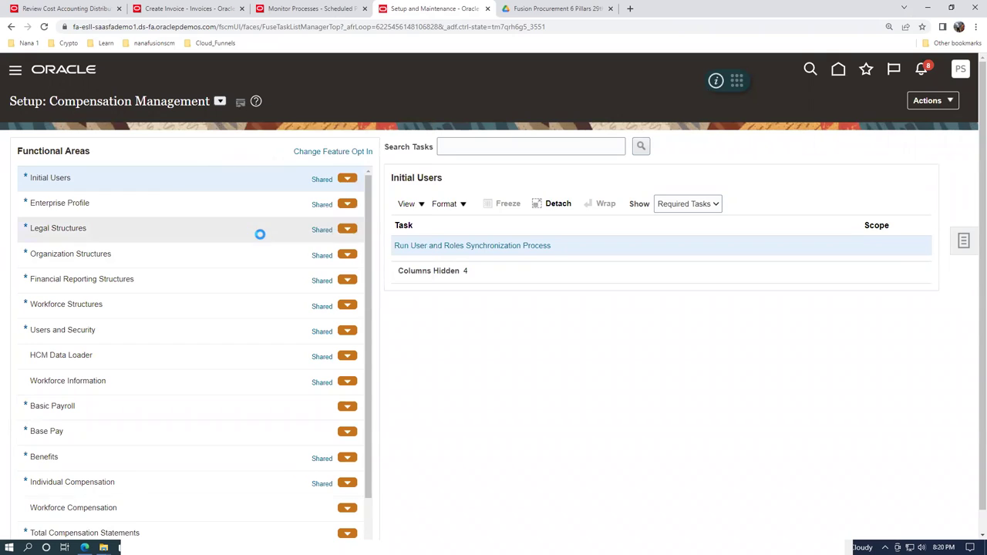
pyautogui.click(513, 149)
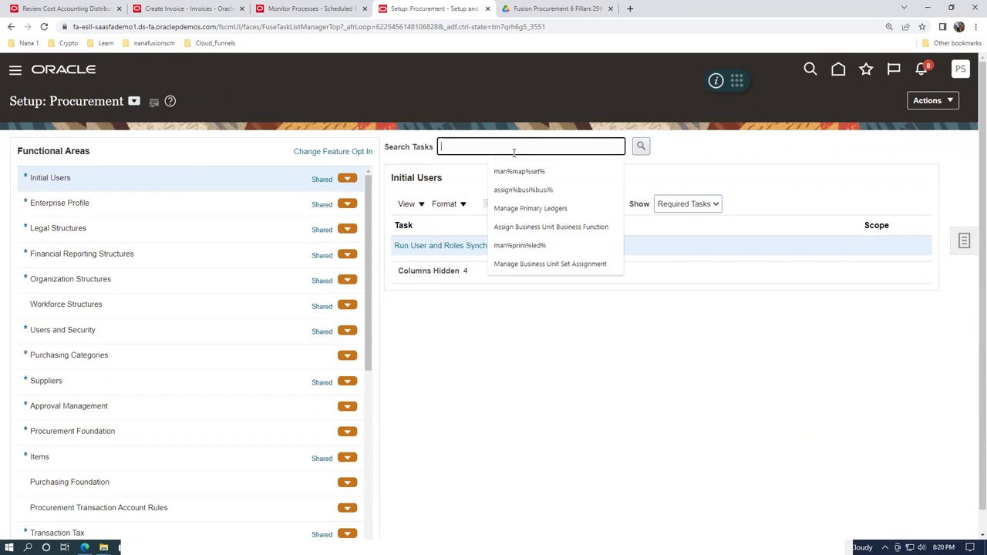
pyautogui.write('man%ma')
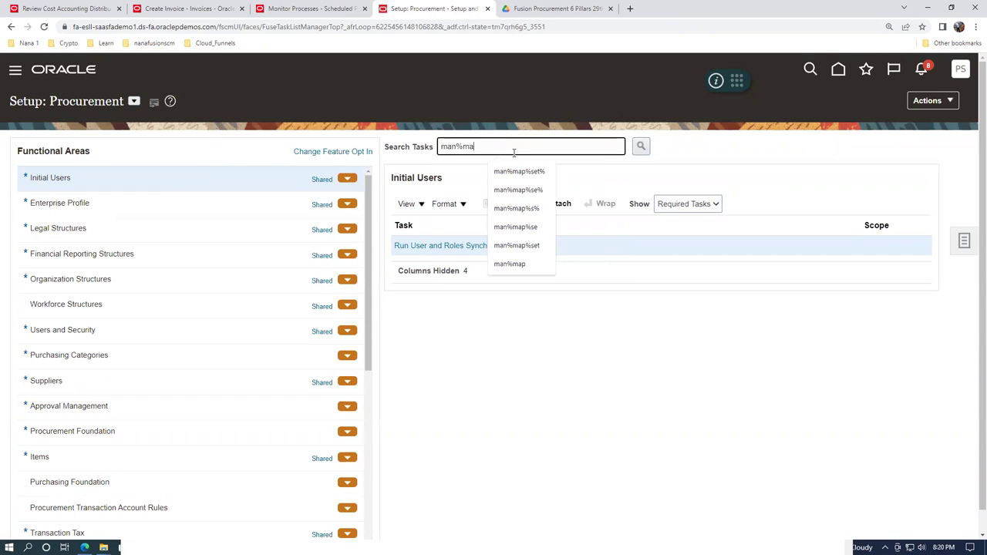
pyautogui.write('p%set%')
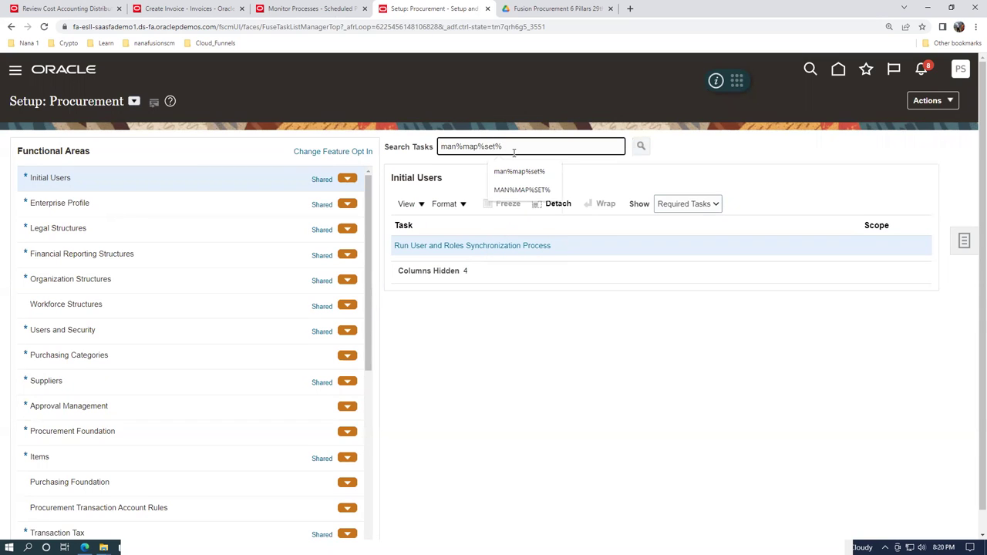
pyautogui.press('Return')
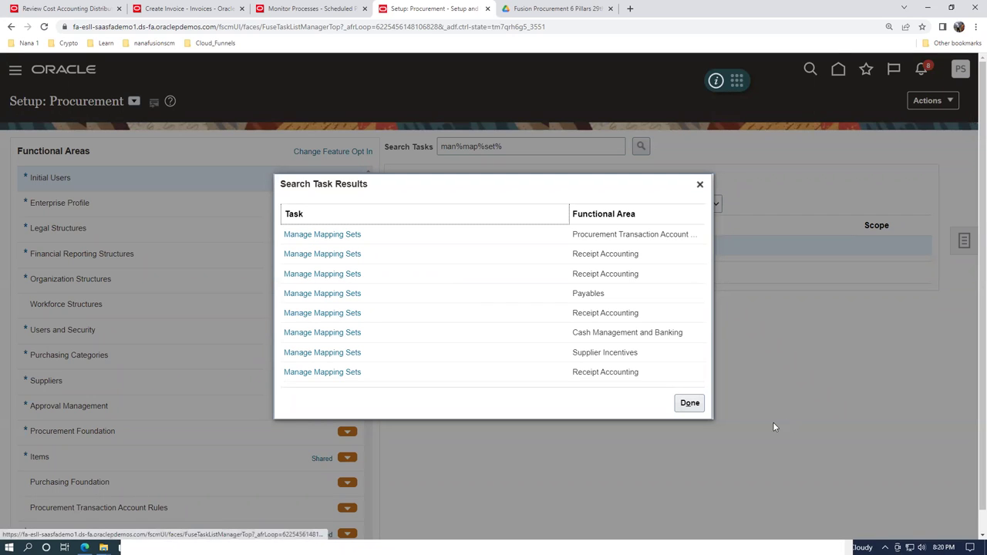
pyautogui.click(698, 407)
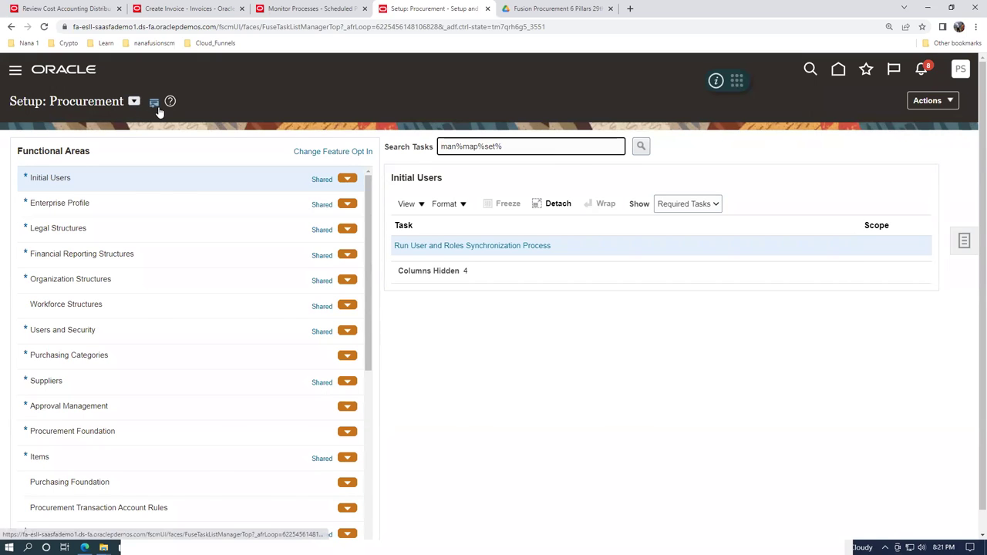
pyautogui.hotkey('alt', 'Tab')
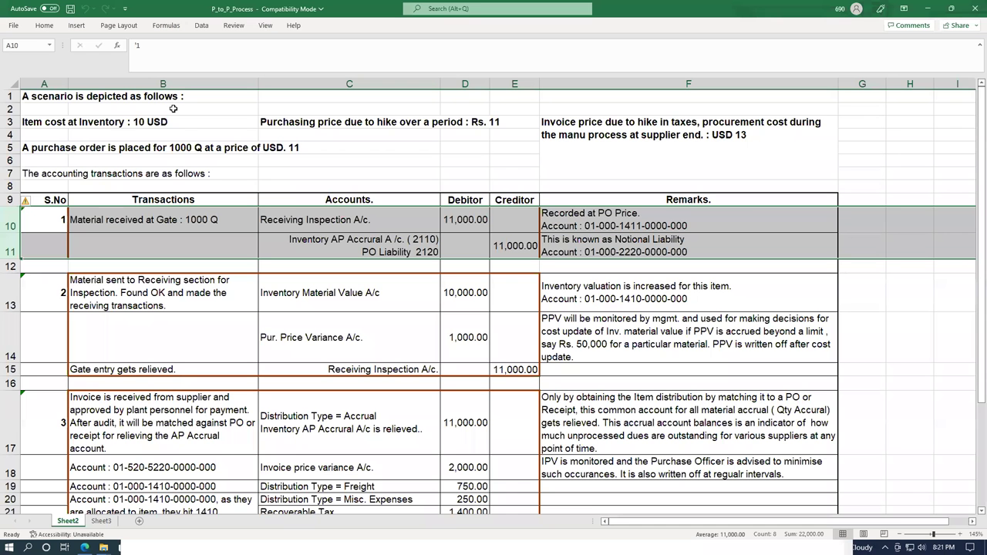
# Highlight cell C15 and row 15 in Excel, then open Oracle's setup offerings list
pyautogui.click(365, 372)
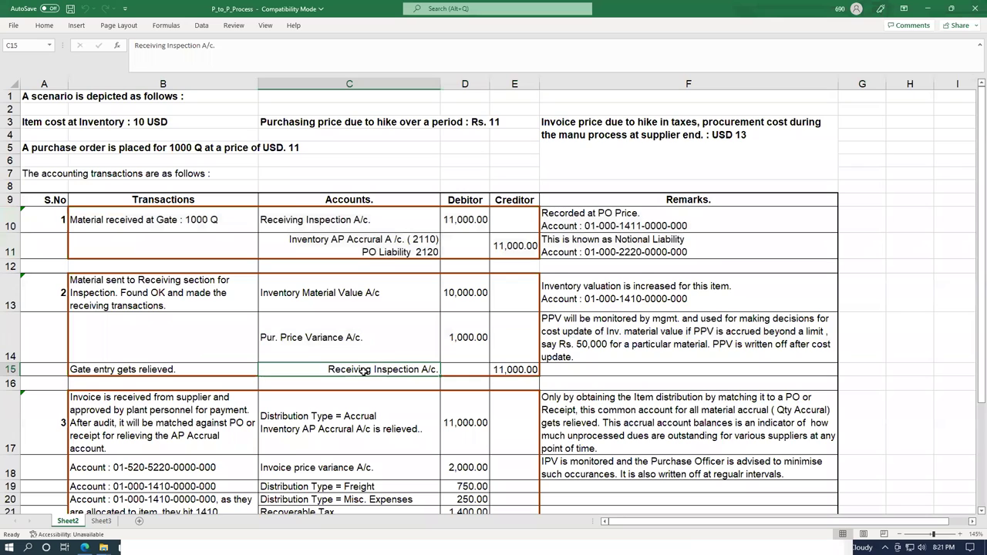
pyautogui.click(10, 369)
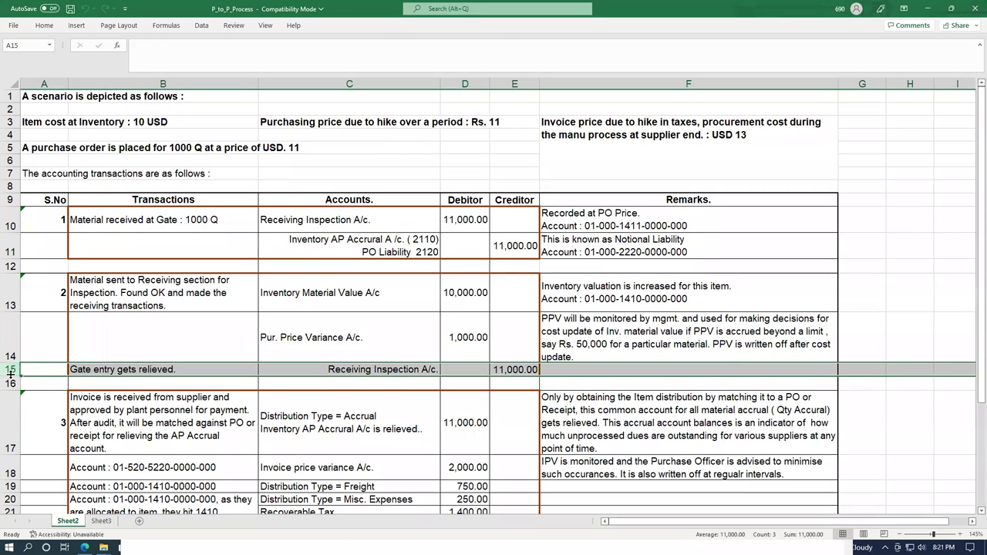
pyautogui.hotkey('alt', 'Tab')
pyautogui.click(133, 101)
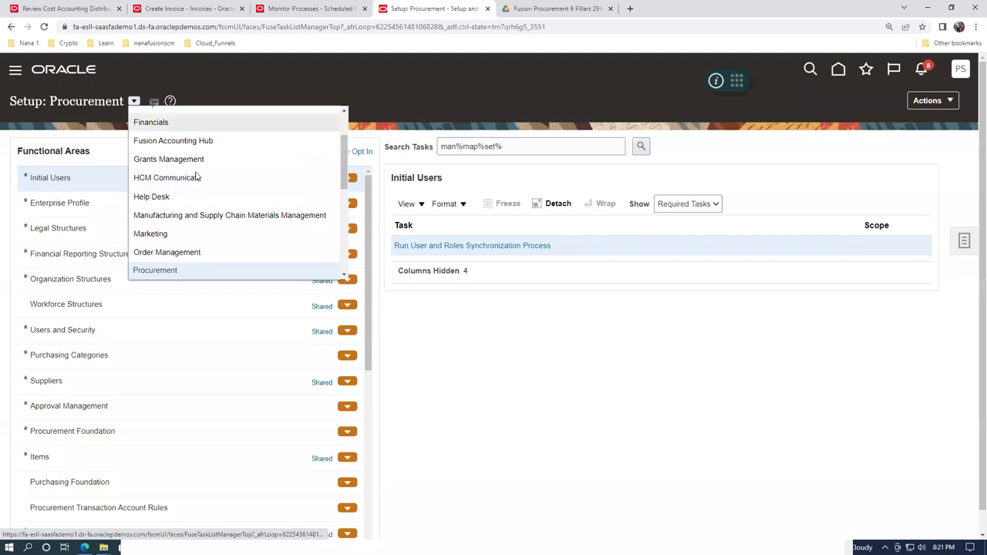
# Choose Manufacturing and Supply Chain Materials Management, search man%map%set%, and open Cost Accounting's Manage Mapping Sets
pyautogui.click(211, 215)
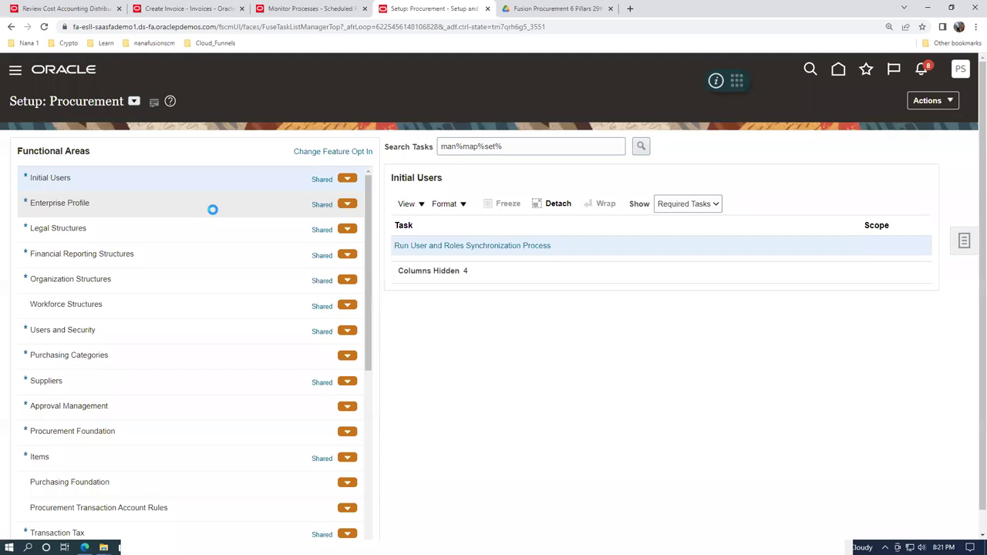
pyautogui.tripleClick(478, 146)
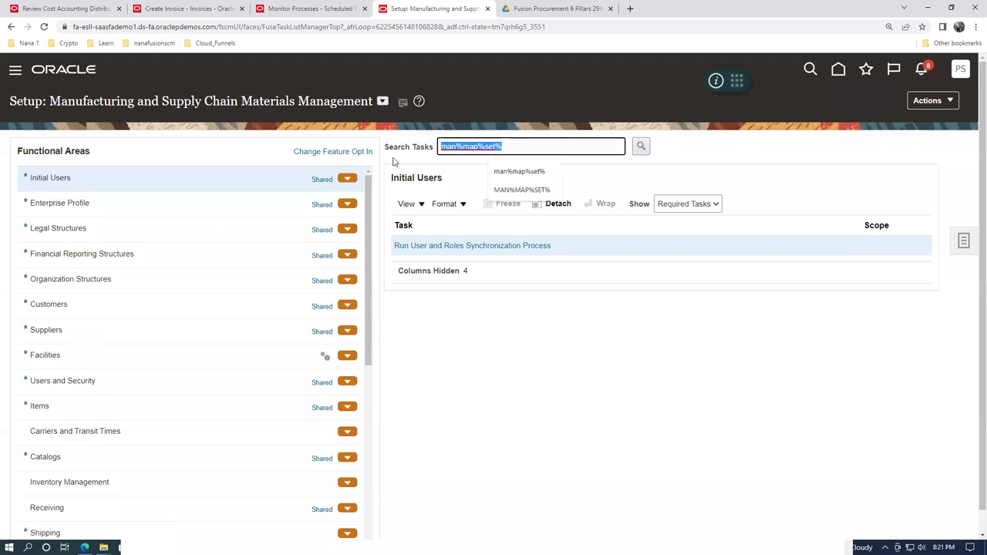
pyautogui.write('man%')
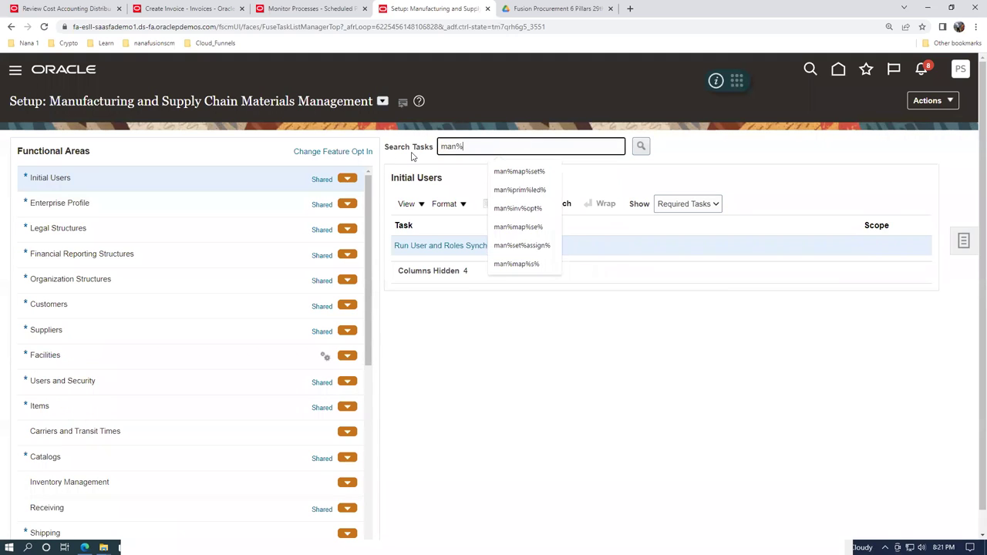
pyautogui.write('map%set')
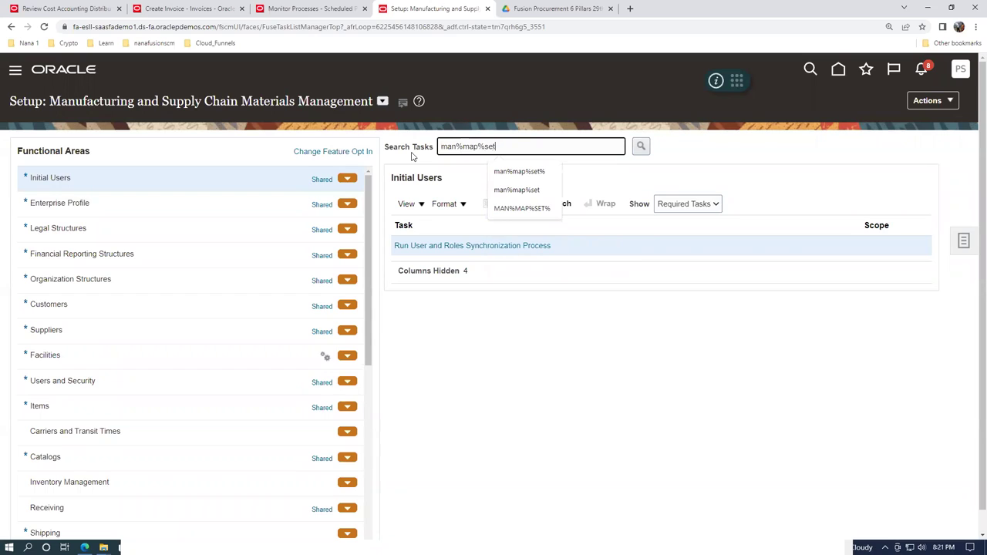
pyautogui.write('%')
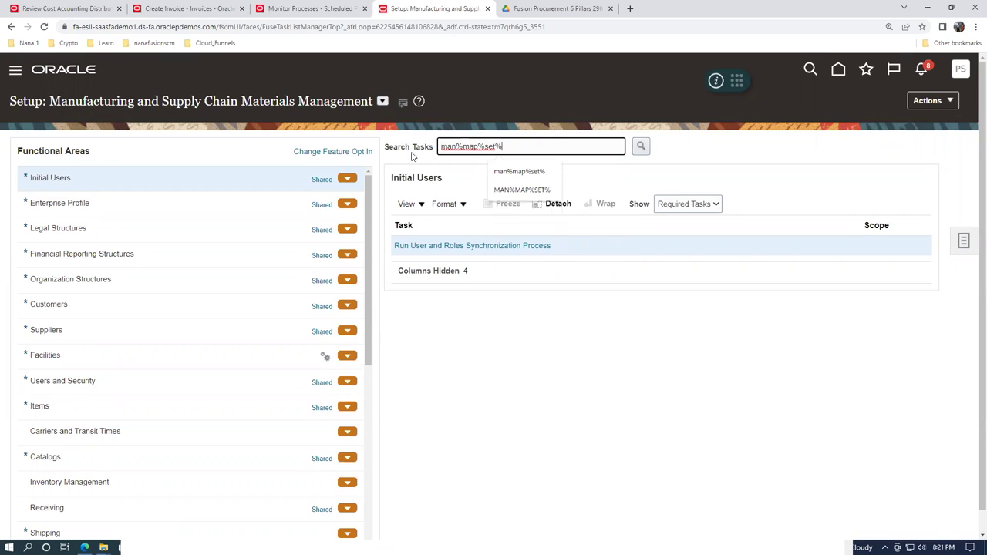
pyautogui.press('Return')
pyautogui.click(320, 305)
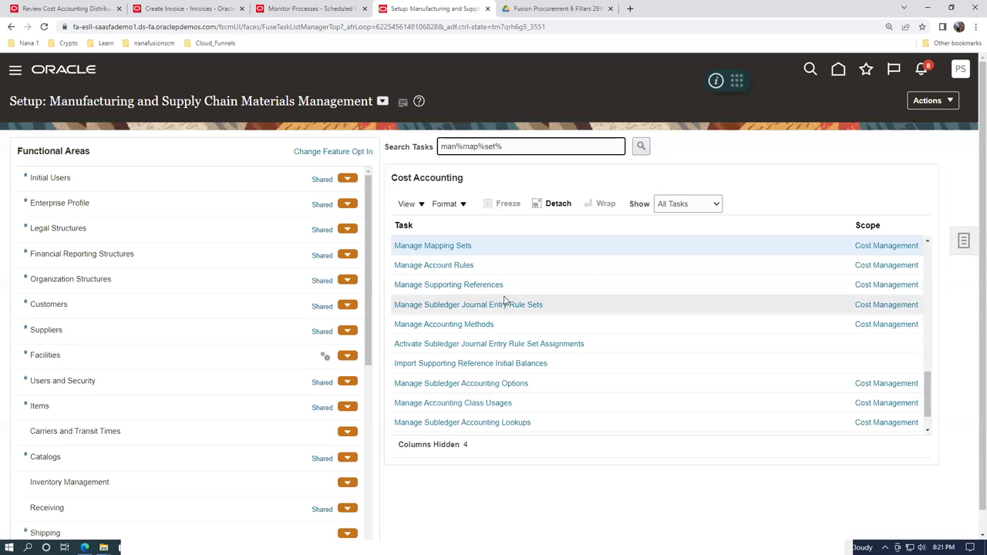
pyautogui.click(415, 246)
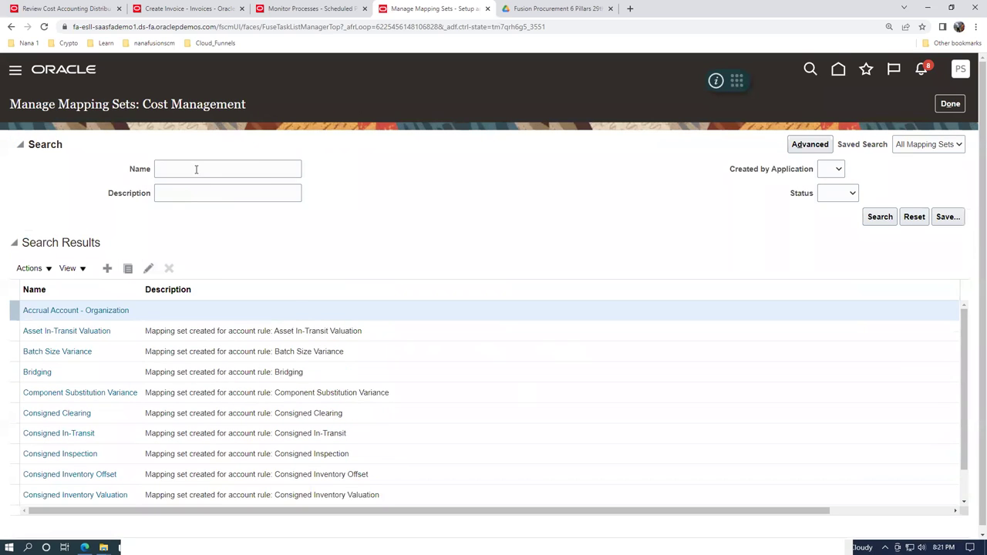
pyautogui.click(196, 170)
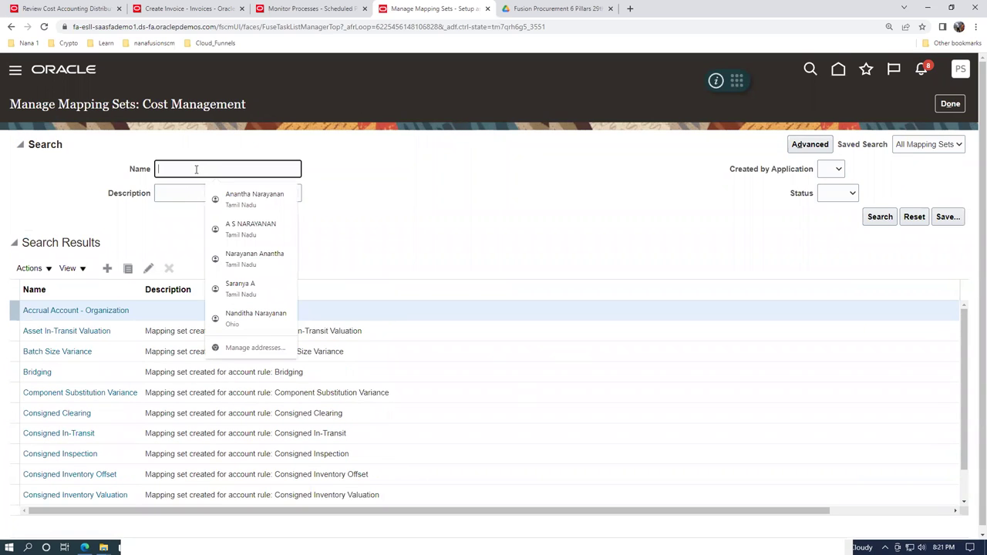
# Search mapping sets for 'Redei' and open Receiving Inspection to view its 101.10.50600.120.000.000 mappings
pyautogui.write('Red')
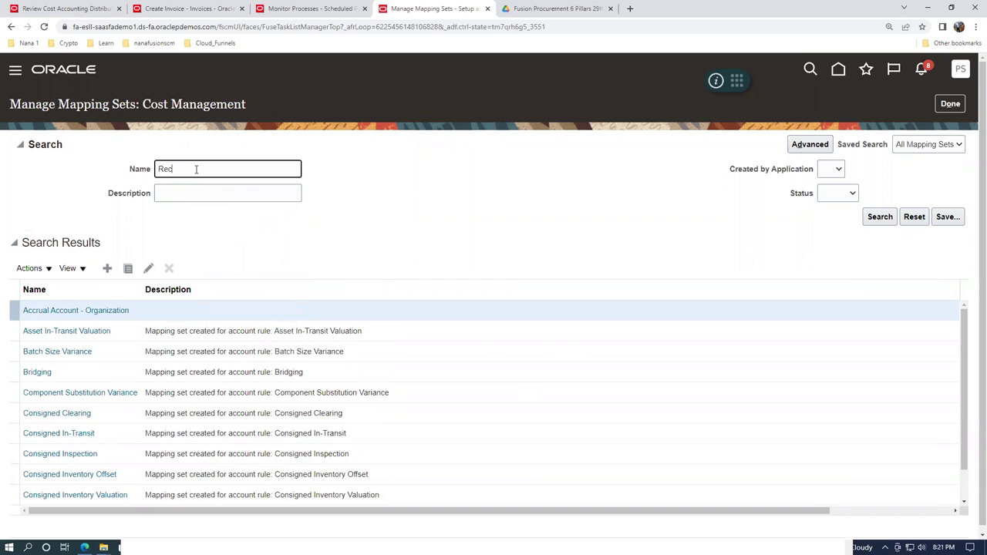
pyautogui.write('eiving')
pyautogui.click(879, 219)
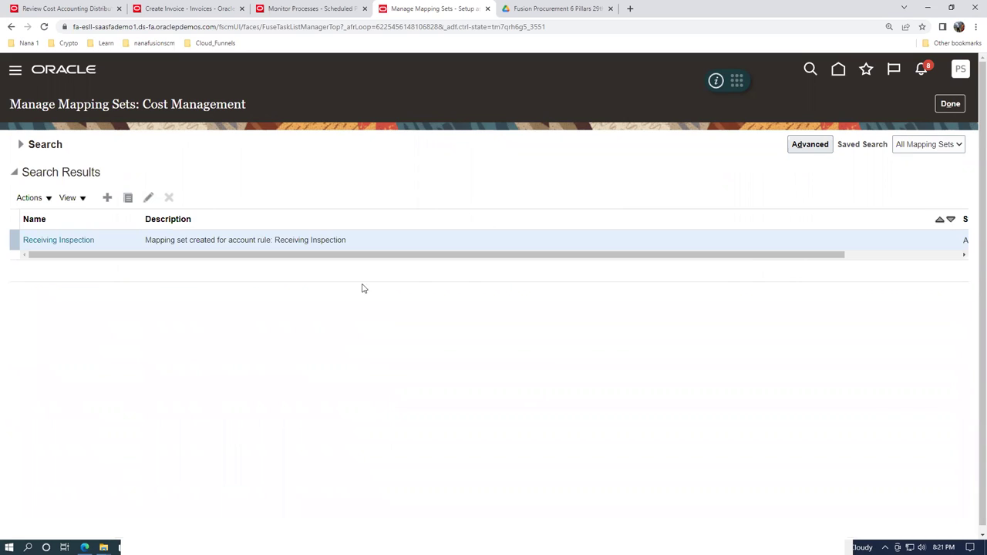
pyautogui.click(72, 244)
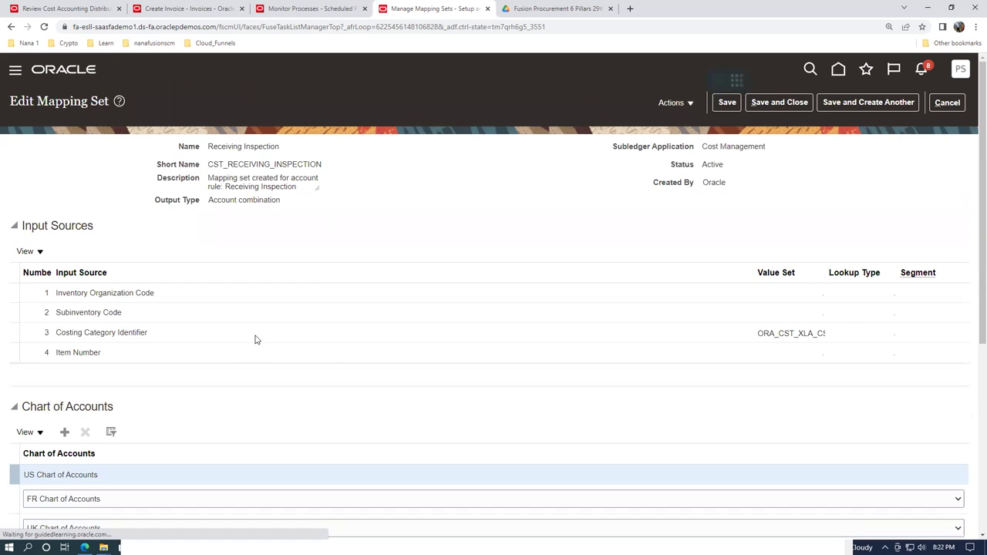
pyautogui.scroll(-2, 257, 342)
pyautogui.scroll(-2, 257, 342)
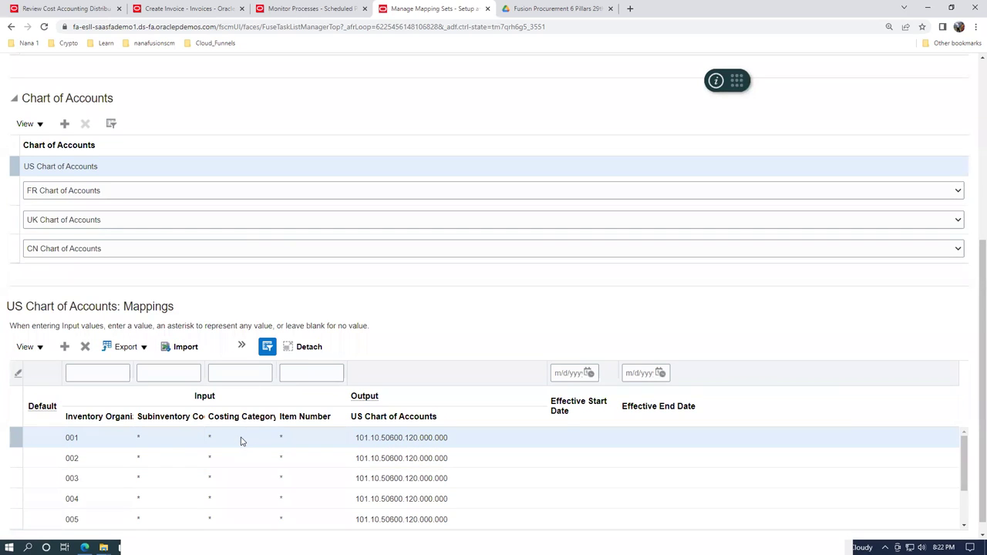
pyautogui.hotkey('alt', 'Tab')
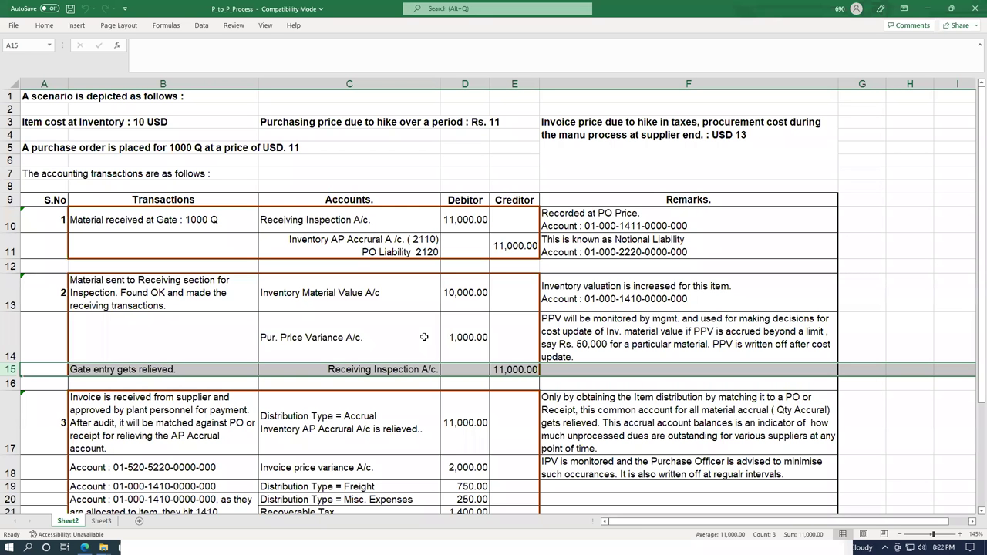
# Check the 11,000.00 Receiving Inspection debit in D10 against the credit in E15
pyautogui.click(515, 378)
pyautogui.press('Up')
pyautogui.press('Up')
pyautogui.press('Up')
pyautogui.press('Up')
pyautogui.press('Left')
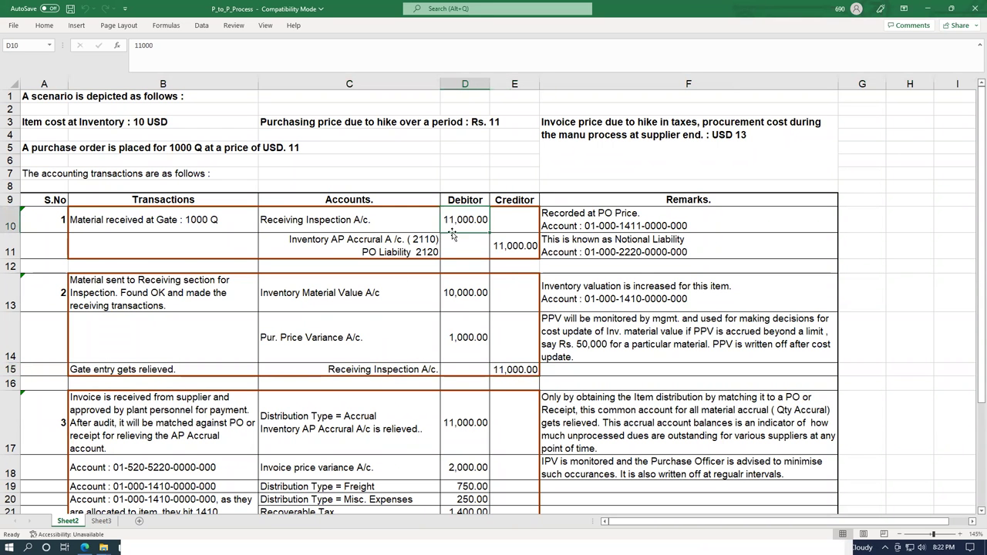
pyautogui.click(519, 371)
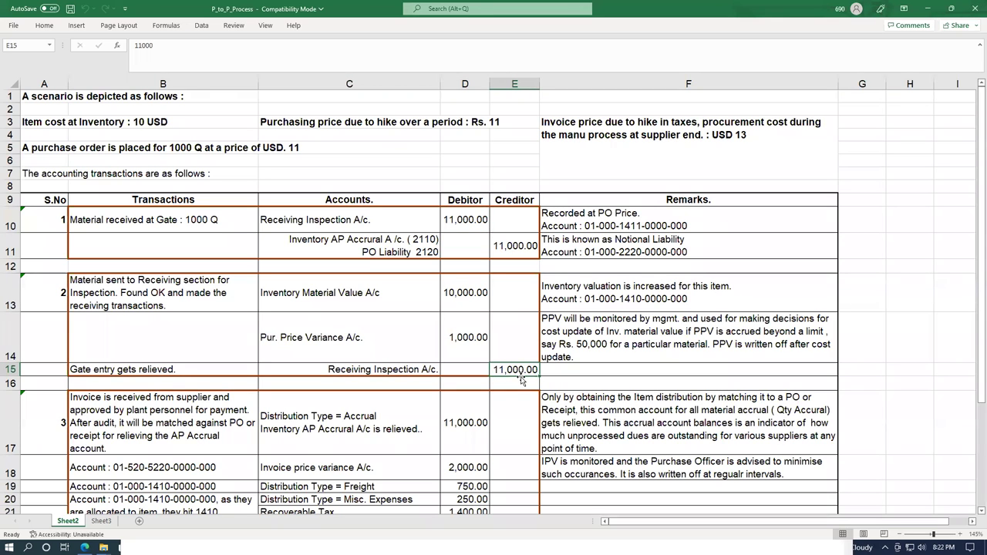
pyautogui.moveTo(486, 265); pyautogui.dragTo(519, 375)
pyautogui.hotkey('alt', 'Tab')
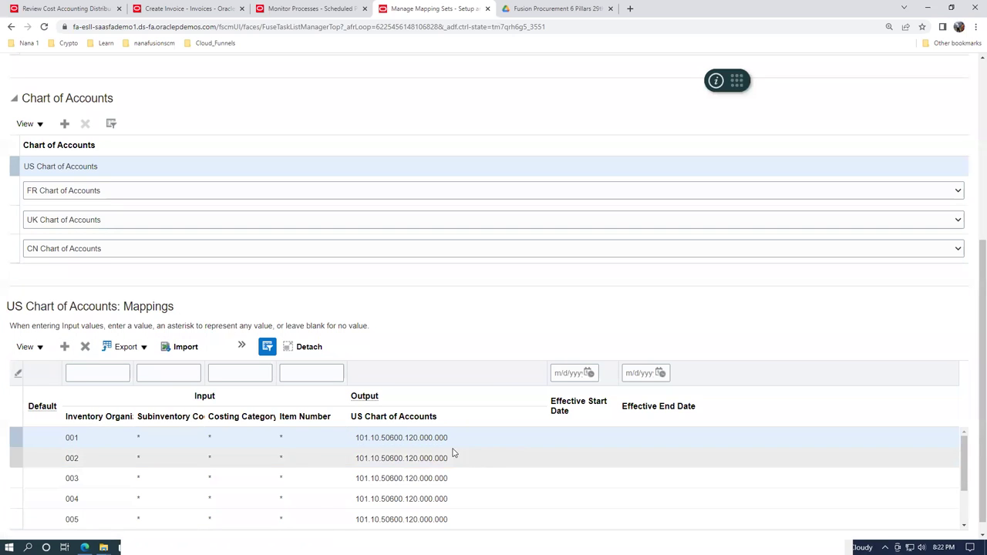
# Check the output account on the existing organization 001 row and finish editing it
pyautogui.click(417, 438)
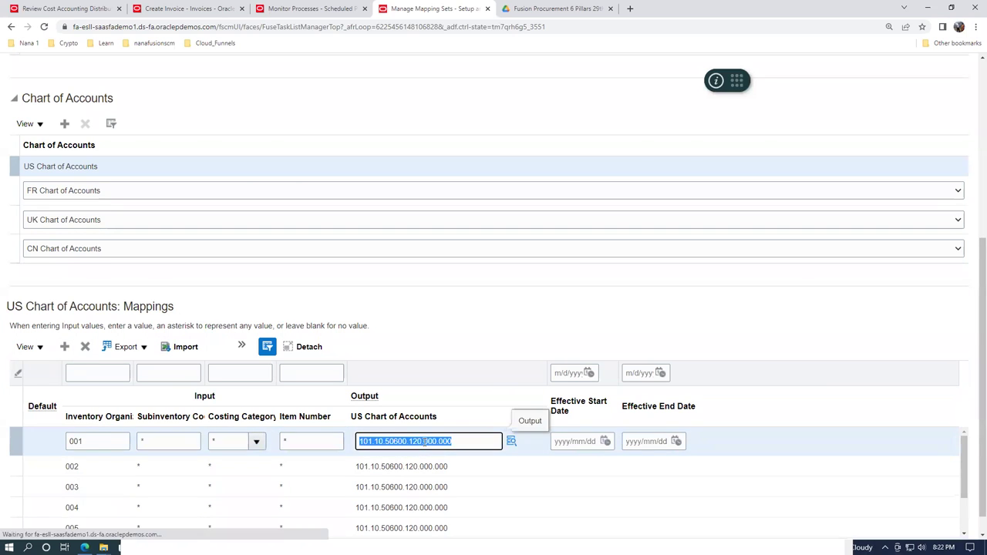
pyautogui.scroll(5, 422, 444)
pyautogui.scroll(-5, 428, 446)
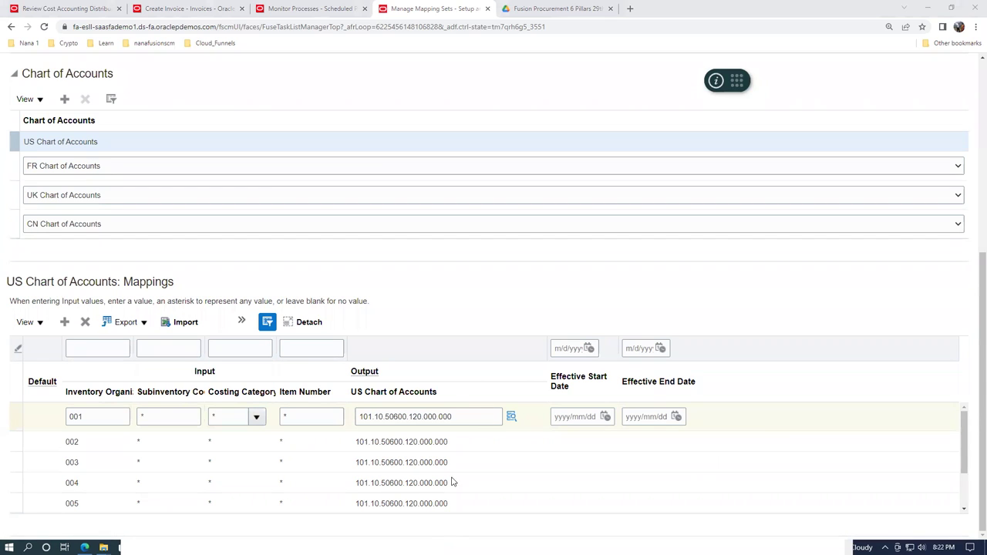
pyautogui.moveTo(461, 417); pyautogui.dragTo(350, 446)
pyautogui.hotkey('ctrl', 'c')
pyautogui.click(462, 418)
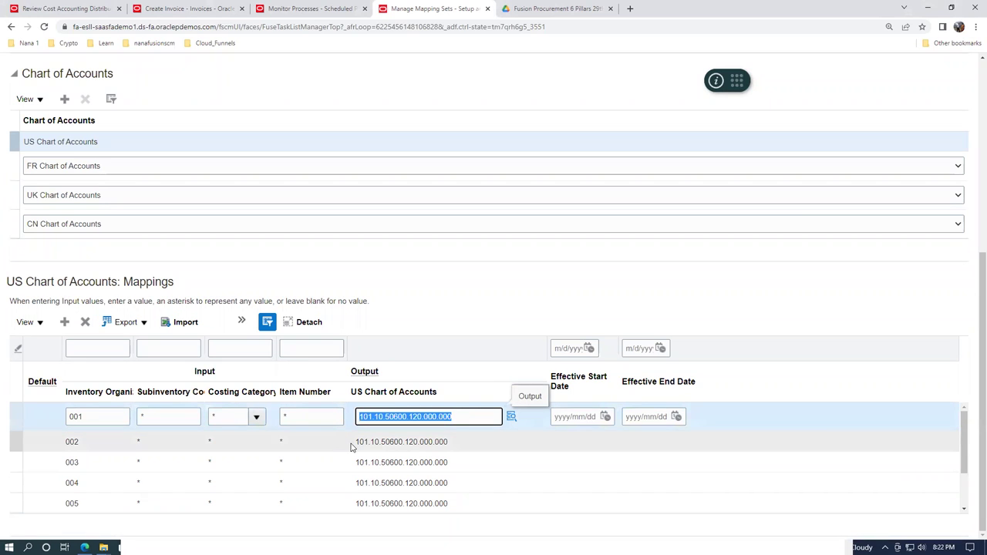
pyautogui.click(480, 295)
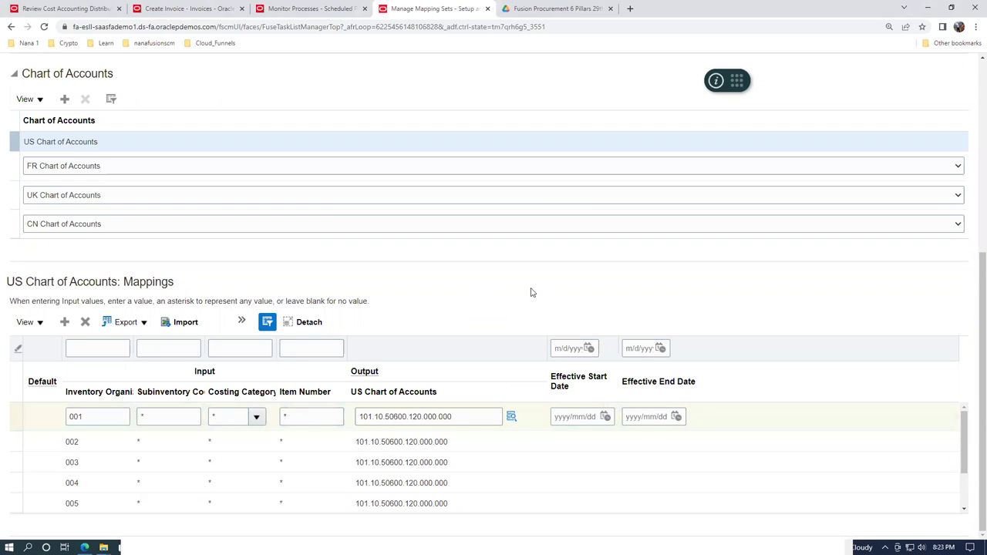
# Add a T011 row with * costing category and item, mapped to 101.10.50600.120.000.000
pyautogui.click(65, 322)
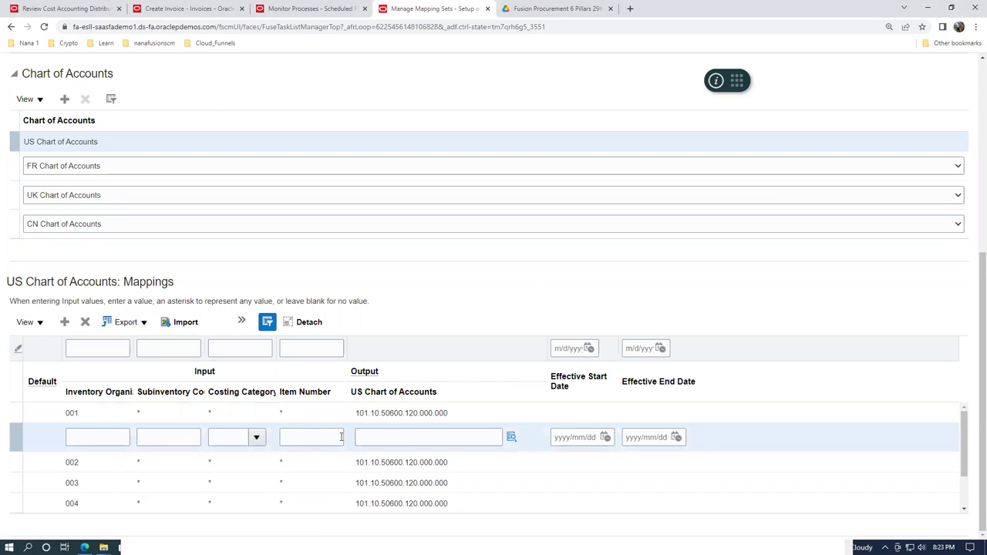
pyautogui.click(368, 440)
pyautogui.hotkey('ctrl', 'v')
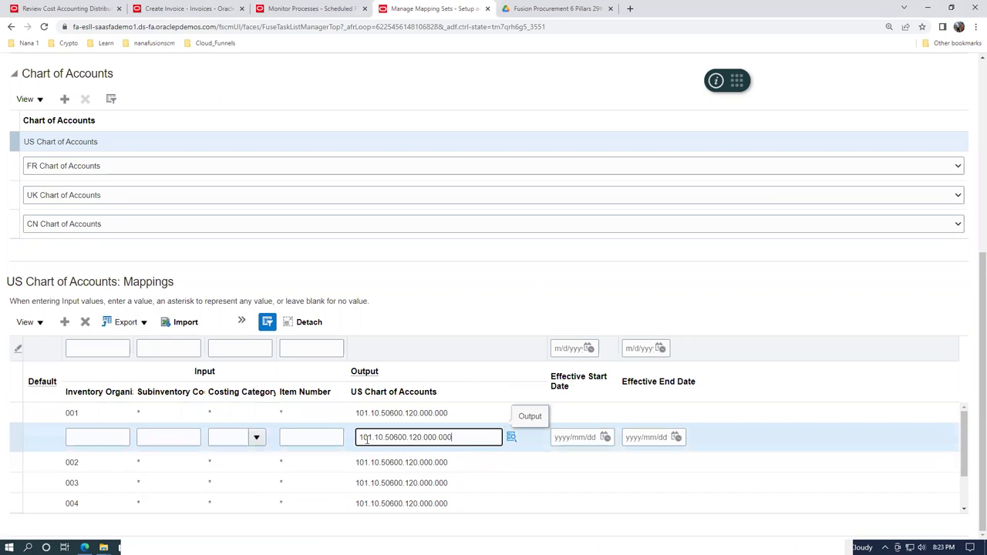
pyautogui.click(82, 438)
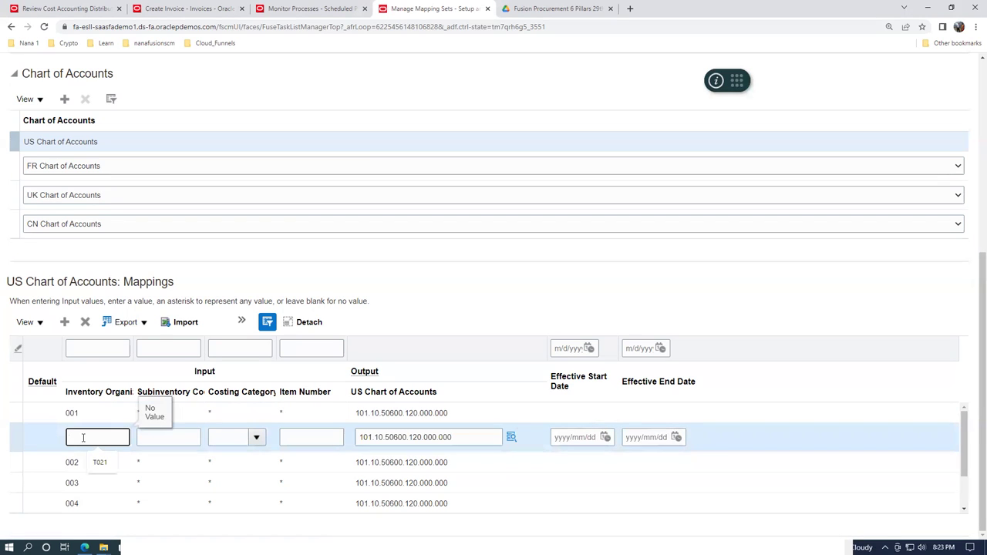
pyautogui.write('T011')
pyautogui.press('Tab')
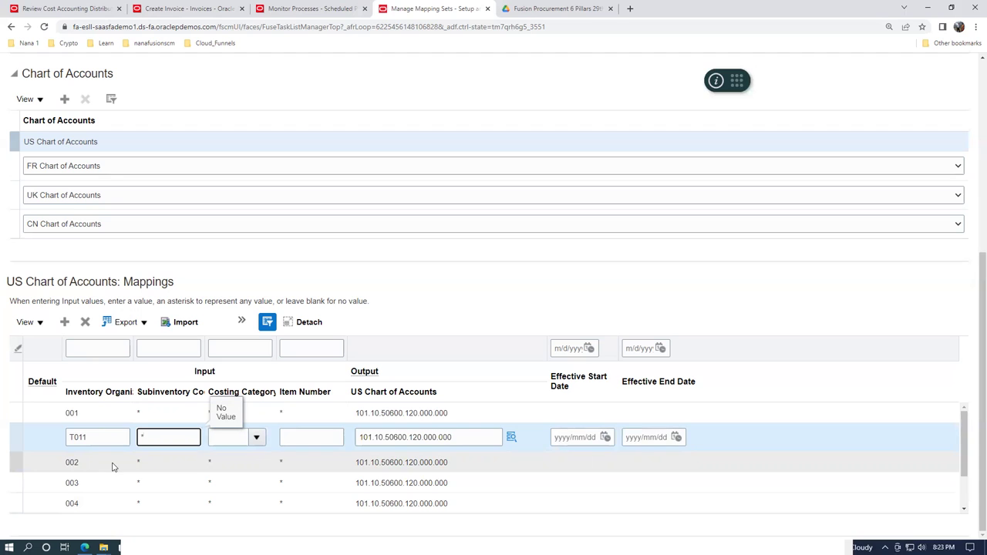
pyautogui.click(242, 436)
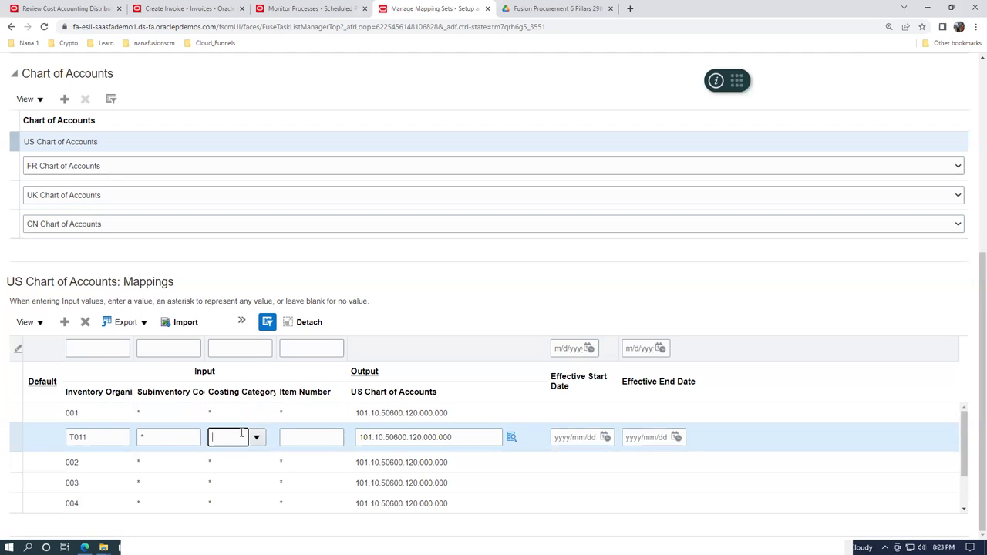
pyautogui.click(256, 437)
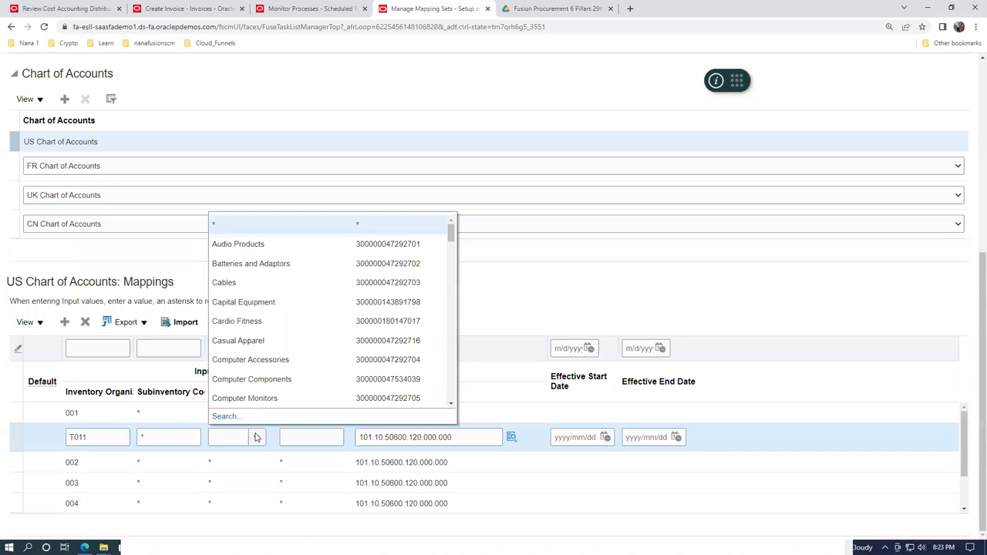
pyautogui.click(239, 222)
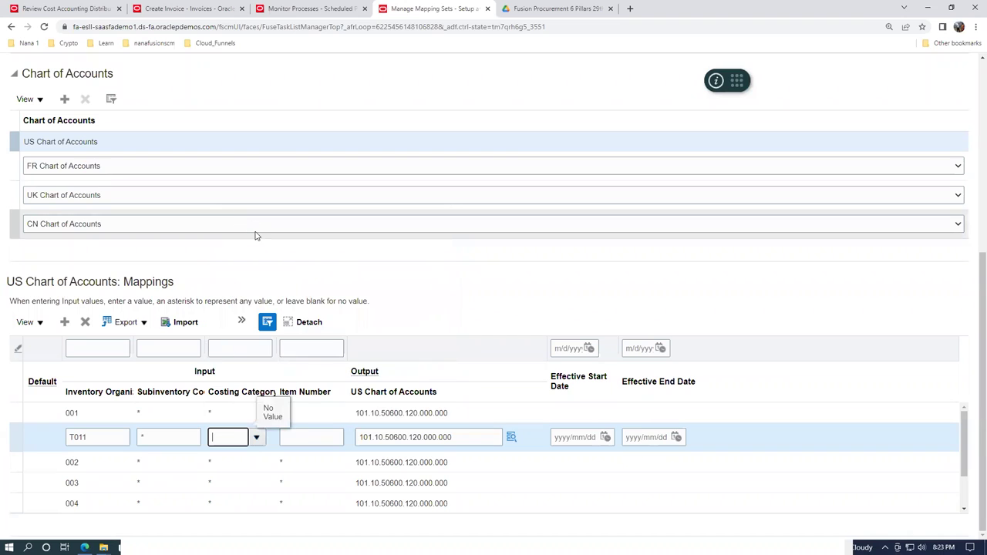
pyautogui.click(316, 438)
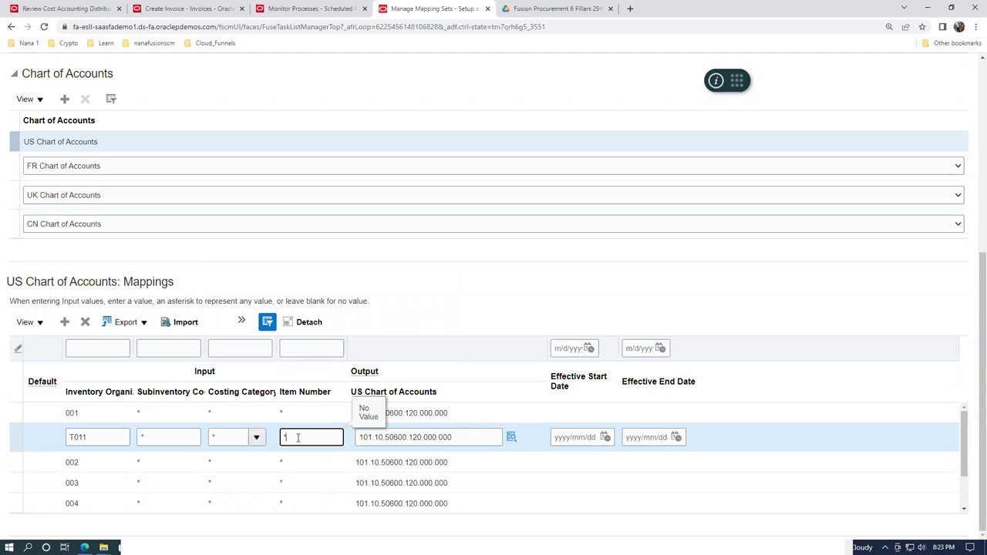
pyautogui.write('*')
pyautogui.click(493, 320)
pyautogui.scroll(4, 498, 239)
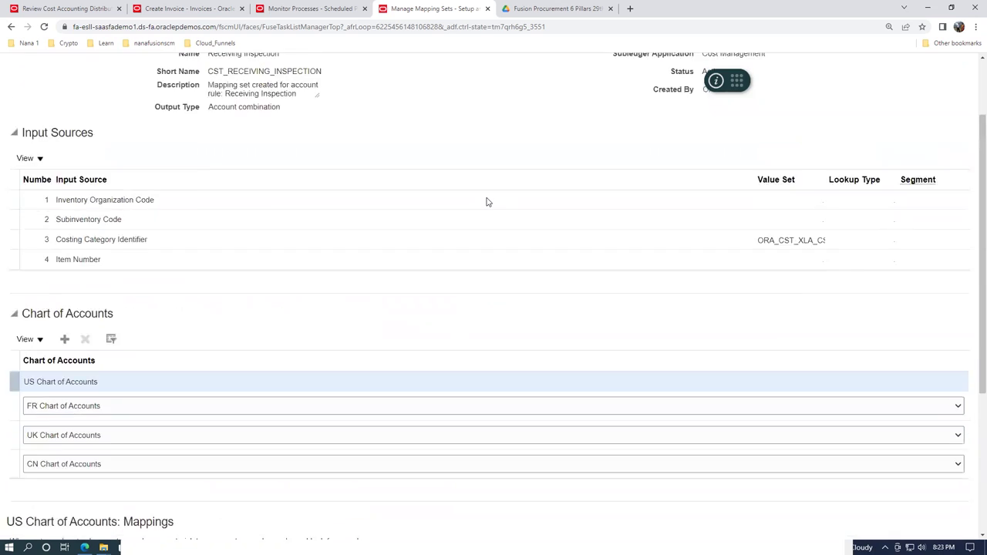
# Save and close the Receiving Inspection mapping set
pyautogui.scroll(-3, 487, 202)
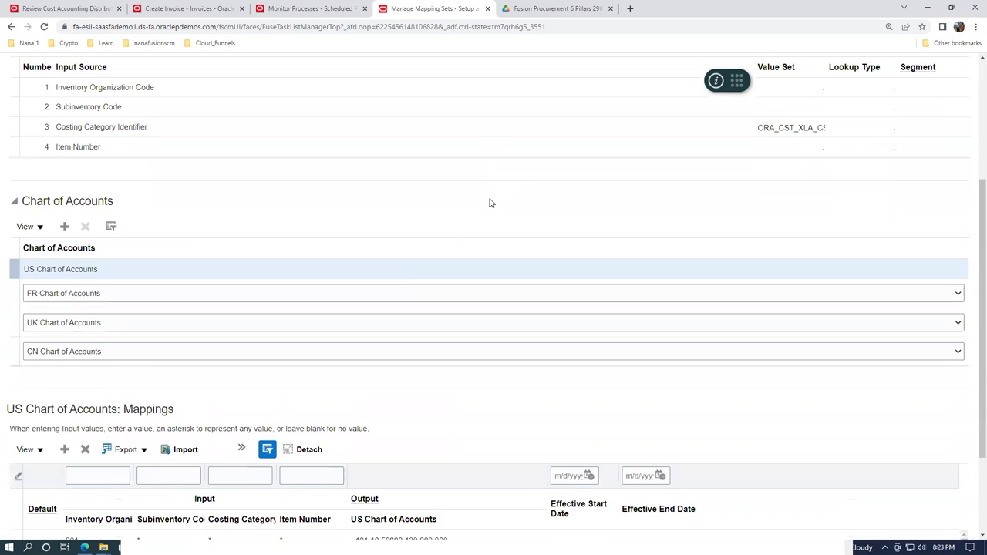
pyautogui.scroll(-2, 495, 206)
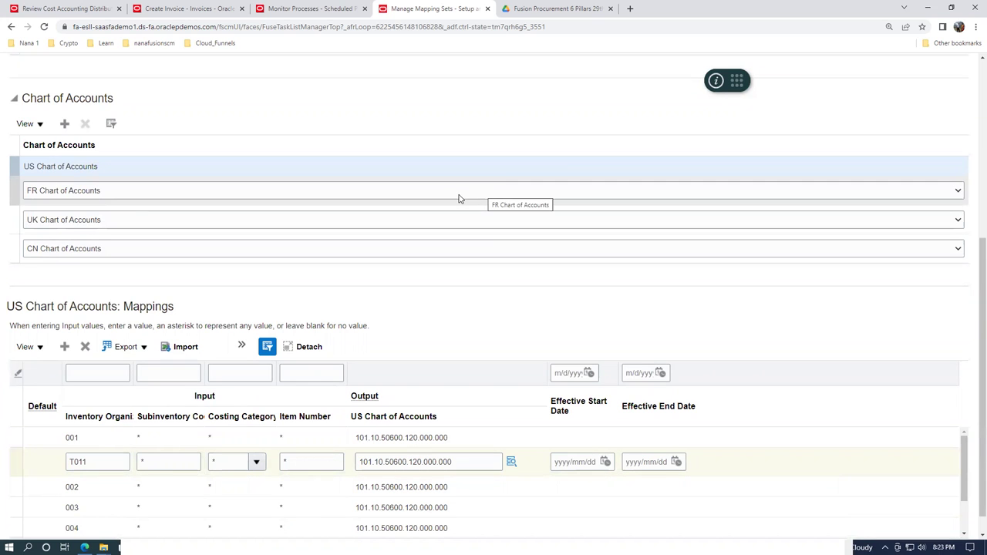
pyautogui.scroll(5, 455, 186)
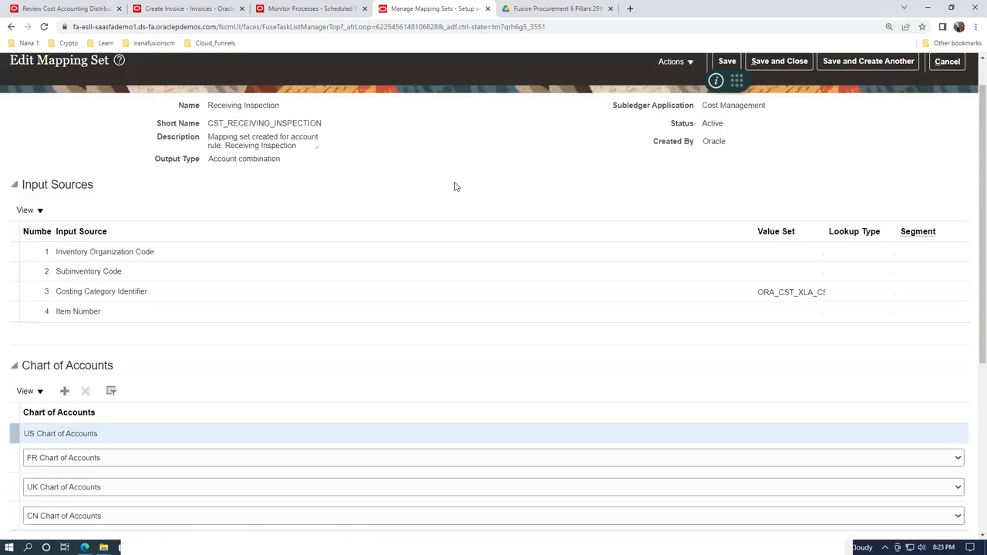
pyautogui.scroll(1, 455, 186)
pyautogui.click(773, 105)
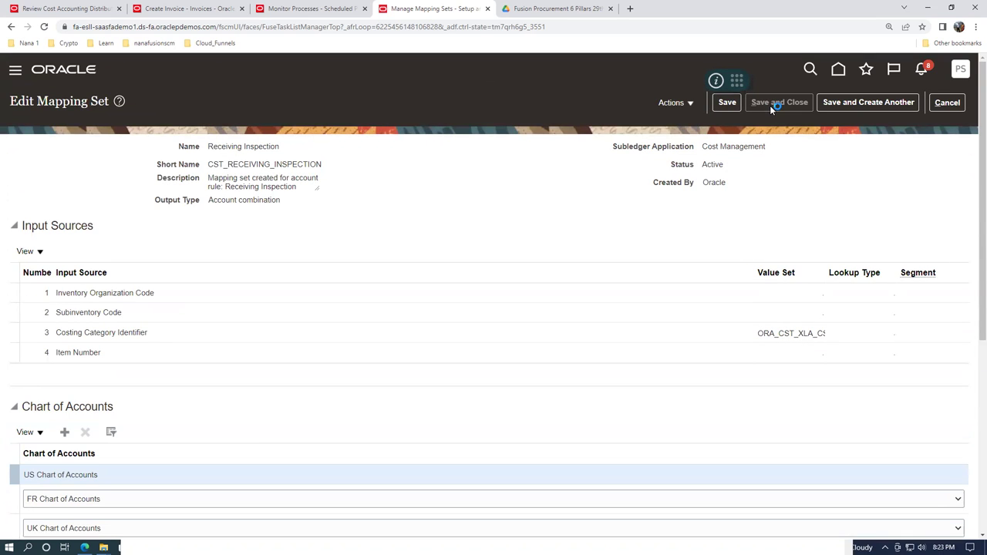
# Return to Review Cost Accounting Distributions and launch Create Accounting from the Tasks panel
pyautogui.click(66, 7)
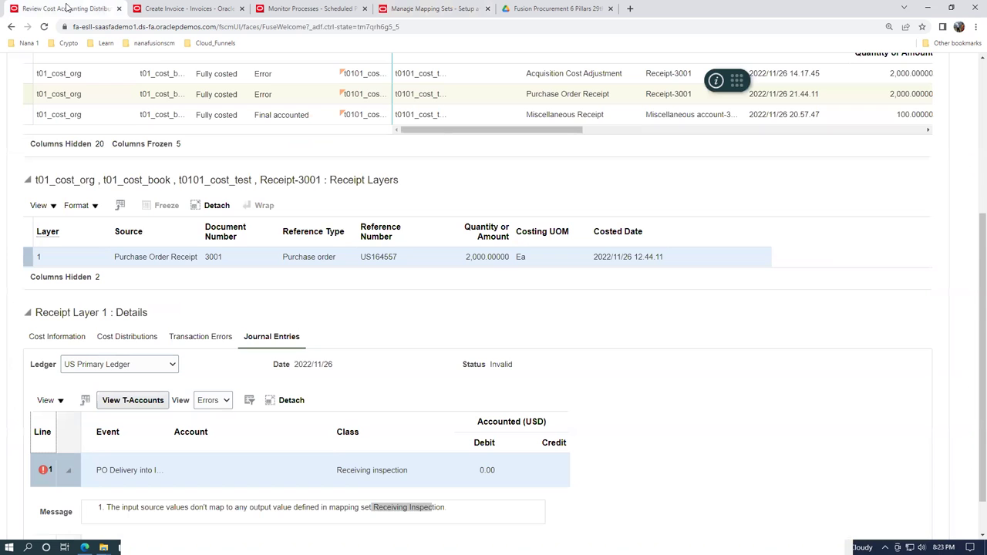
pyautogui.click(462, 333)
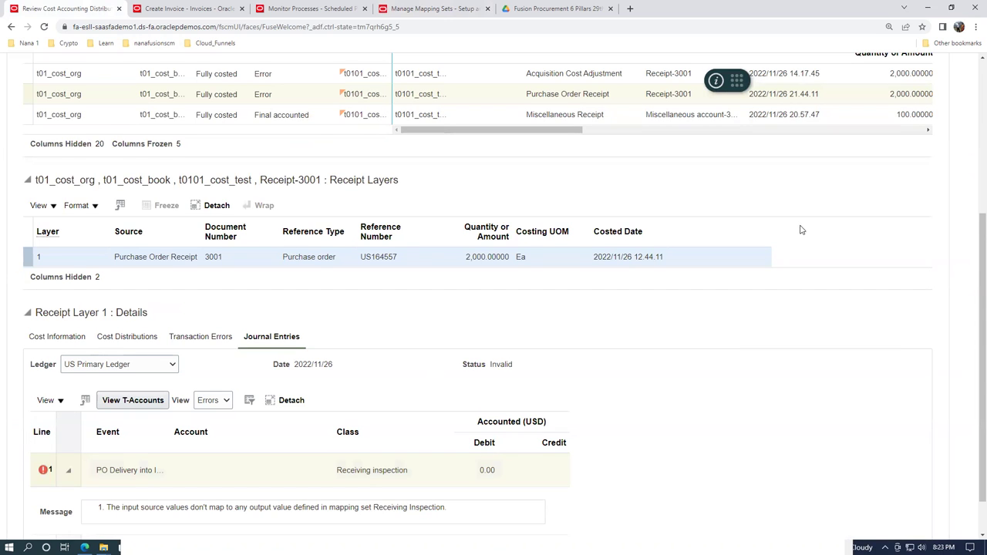
pyautogui.scroll(3, 800, 229)
pyautogui.click(938, 166)
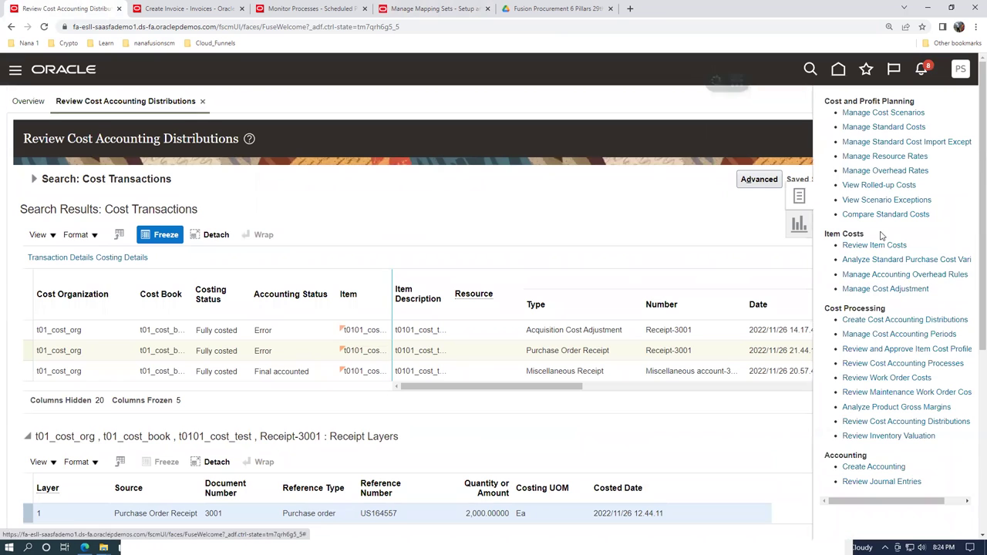
pyautogui.scroll(-2, 887, 315)
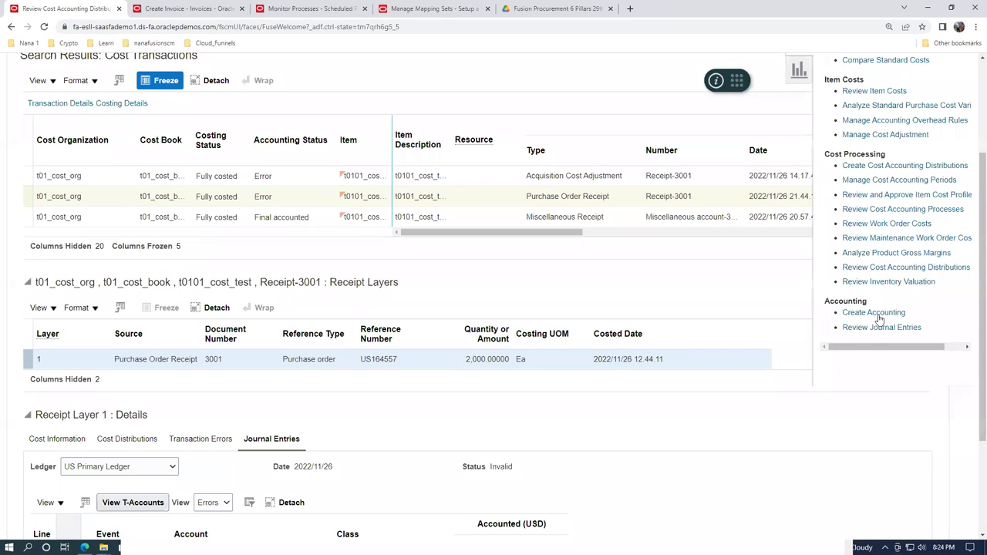
pyautogui.click(878, 315)
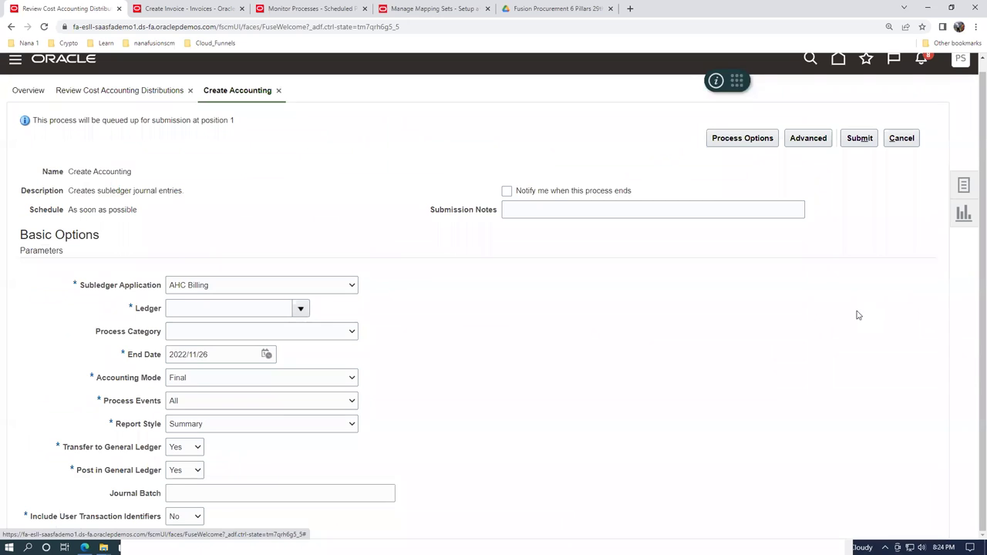
# Submit Create Accounting for Cost Management on US Primary Ledger with Detail report style, then monitor processes
pyautogui.click(231, 285)
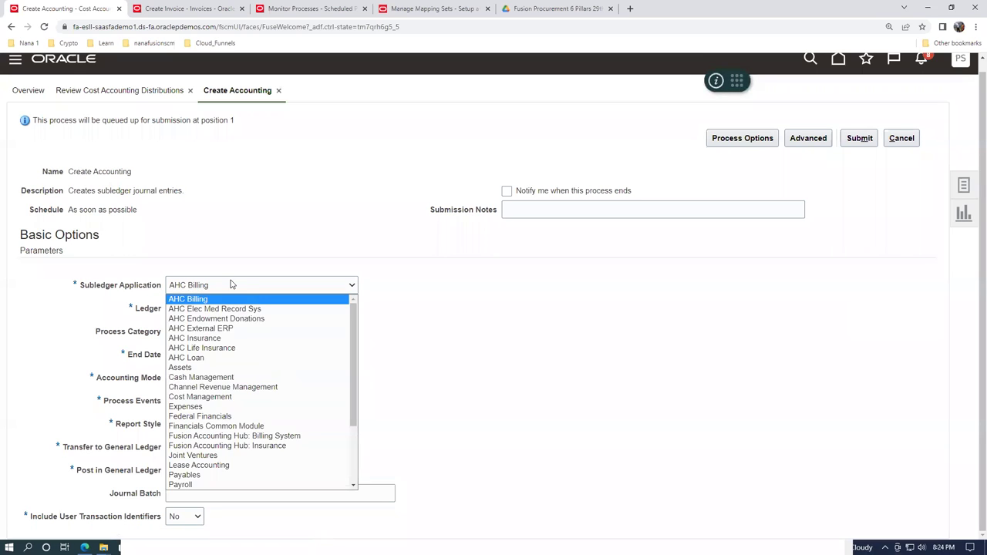
pyautogui.click(233, 396)
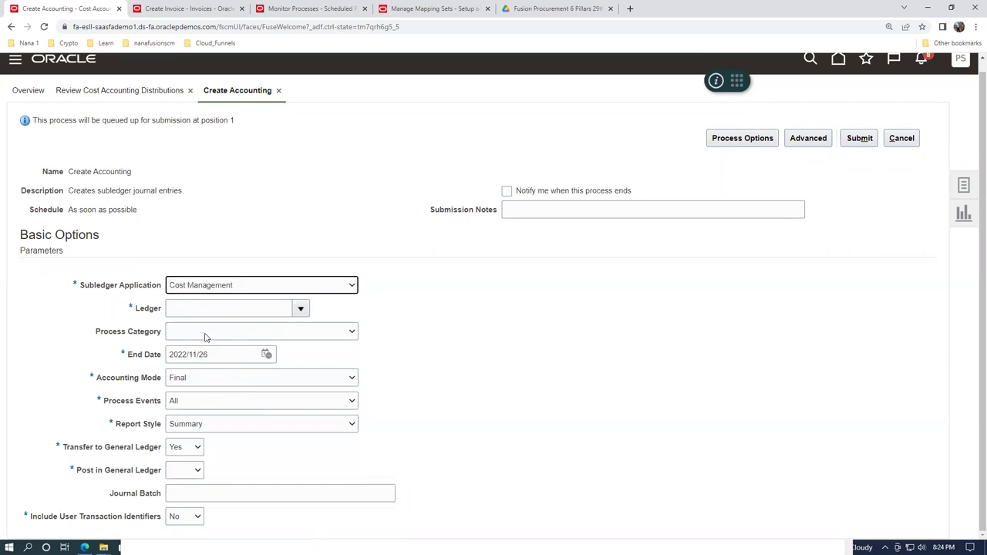
pyautogui.click(211, 310)
pyautogui.write('U')
pyautogui.press('Tab')
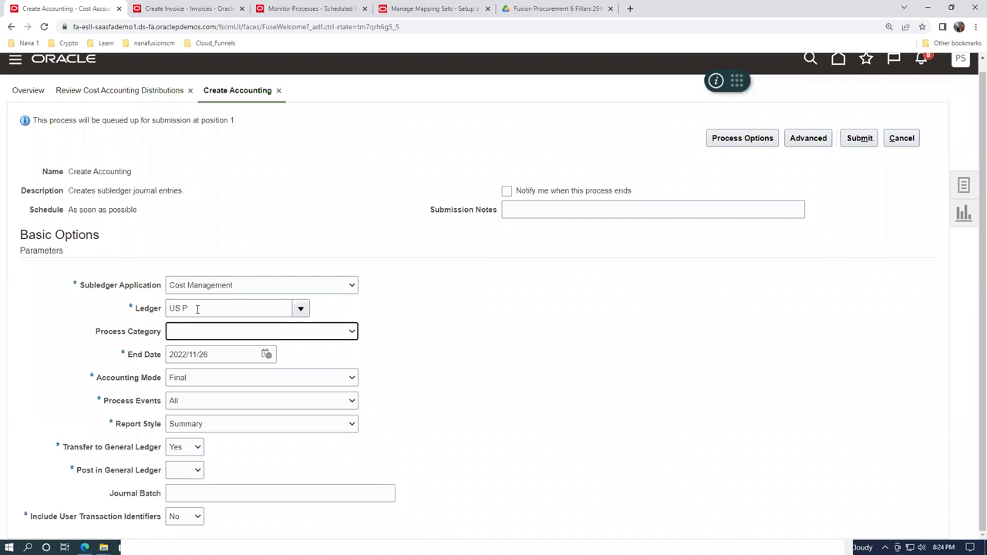
pyautogui.click(205, 426)
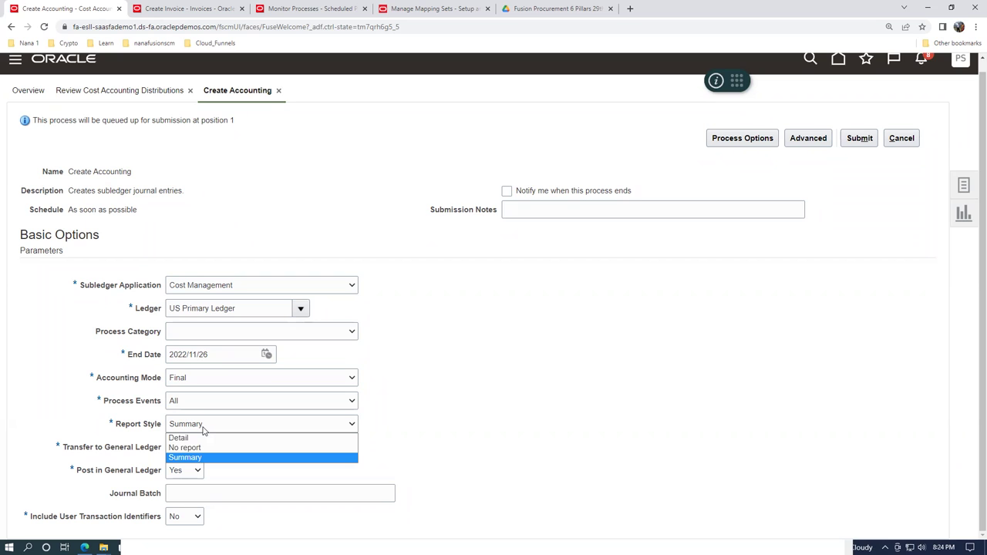
pyautogui.click(202, 437)
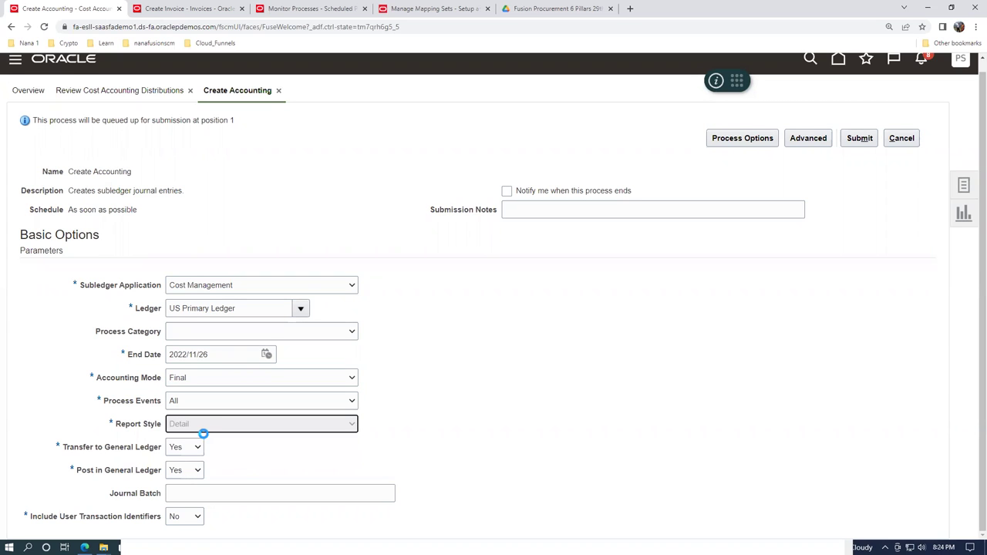
pyautogui.click(860, 143)
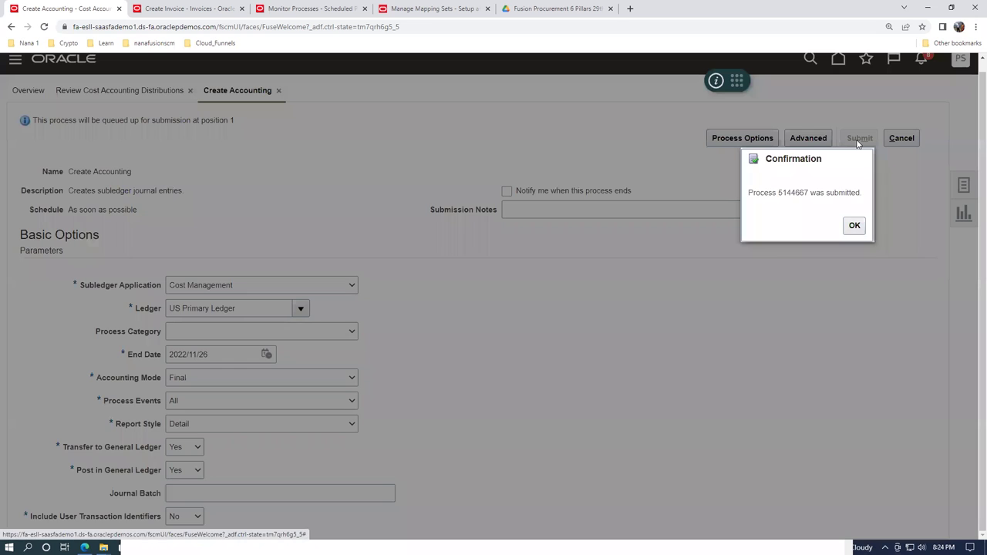
pyautogui.click(855, 225)
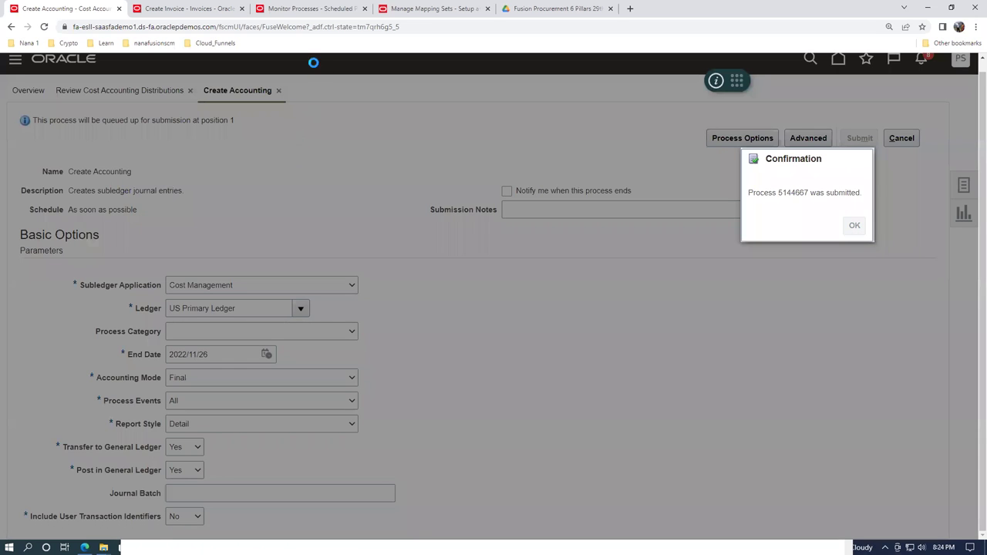
pyautogui.click(312, 9)
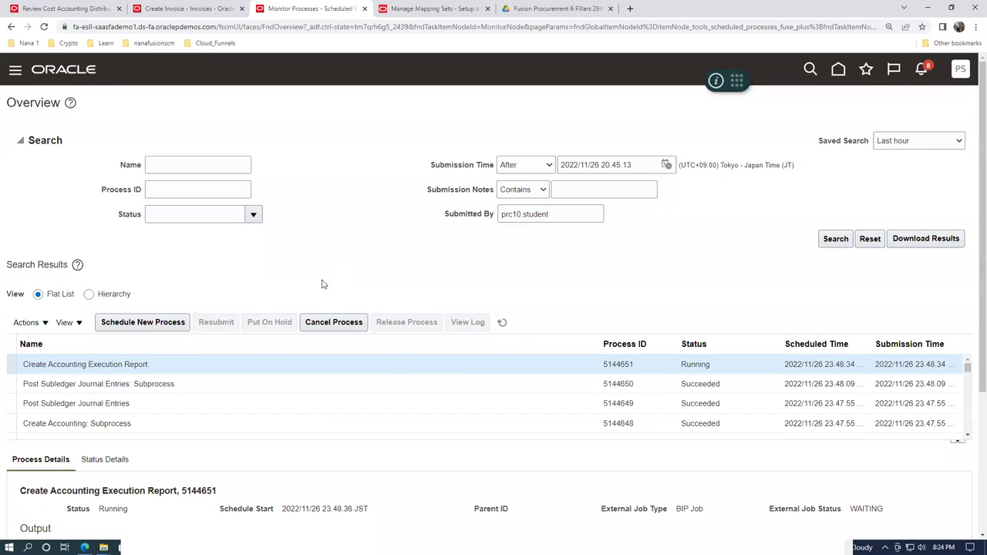
# Refresh the scheduled processes list, then bring up the Fusion_Procurement_Documentation folder window
pyautogui.click(503, 323)
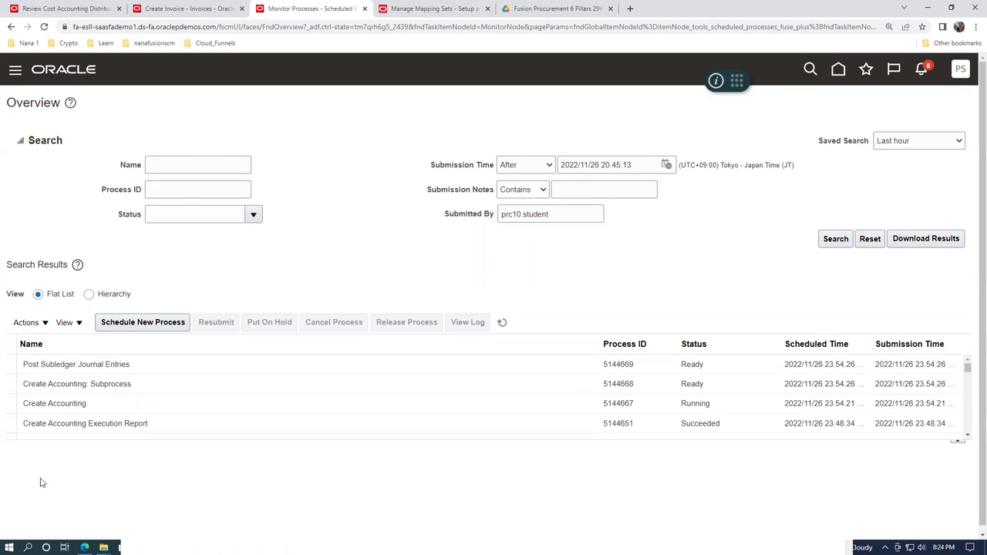
pyautogui.click(104, 548)
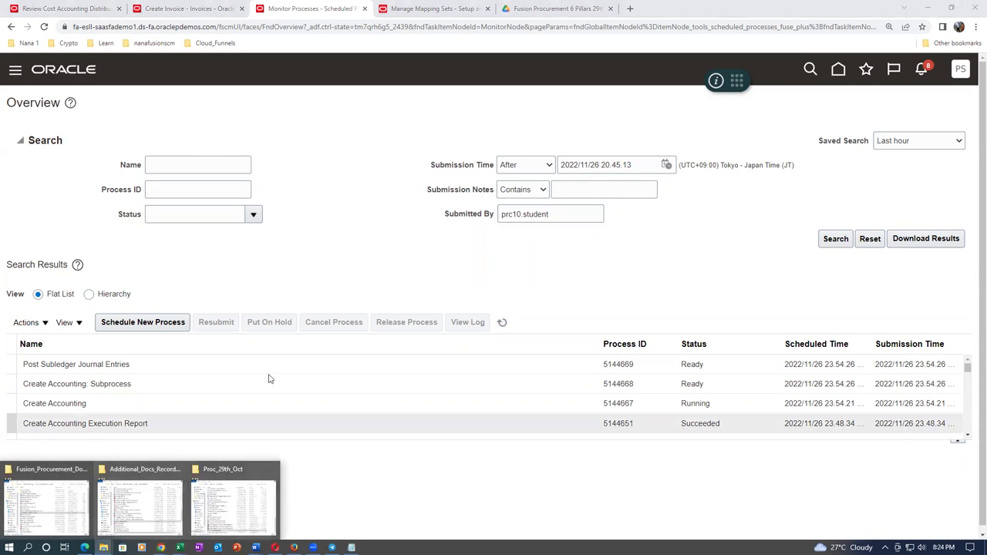
pyautogui.click(21, 506)
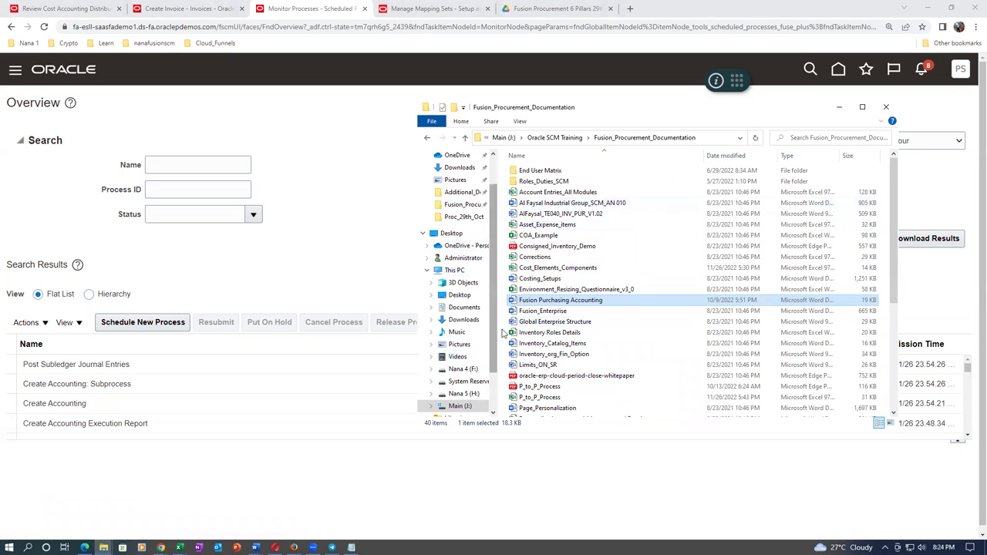
# Browse Main (J:) > Oracle SCM Training > Fusion_Inventory_Documentation and select Accounting Entries - IOT - In Transit
pyautogui.scroll(-1, 496, 340)
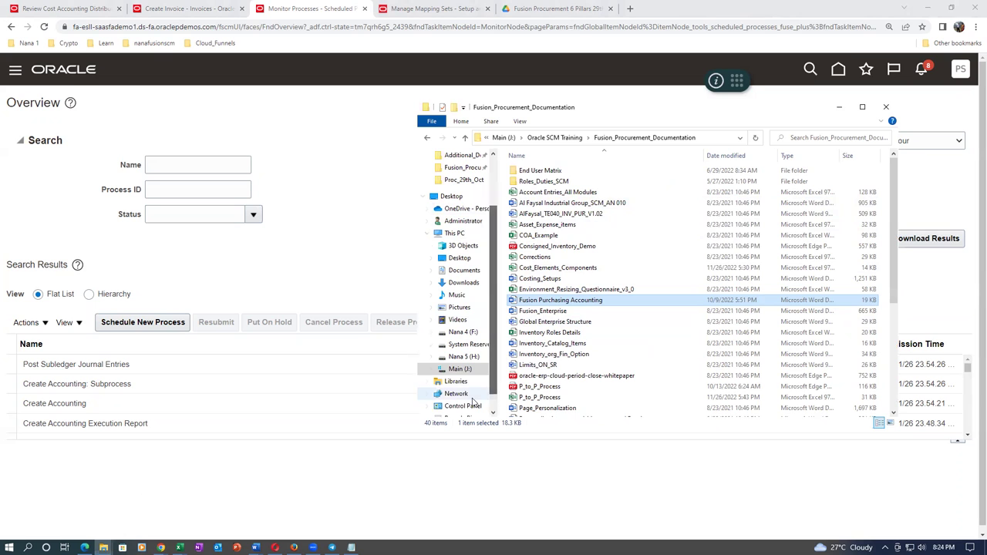
pyautogui.click(467, 371)
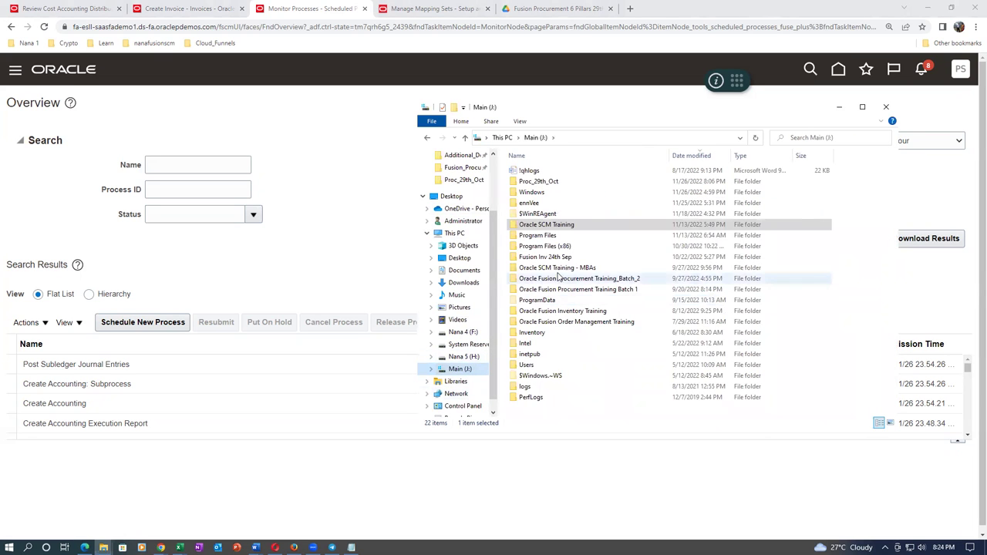
pyautogui.doubleClick(588, 229)
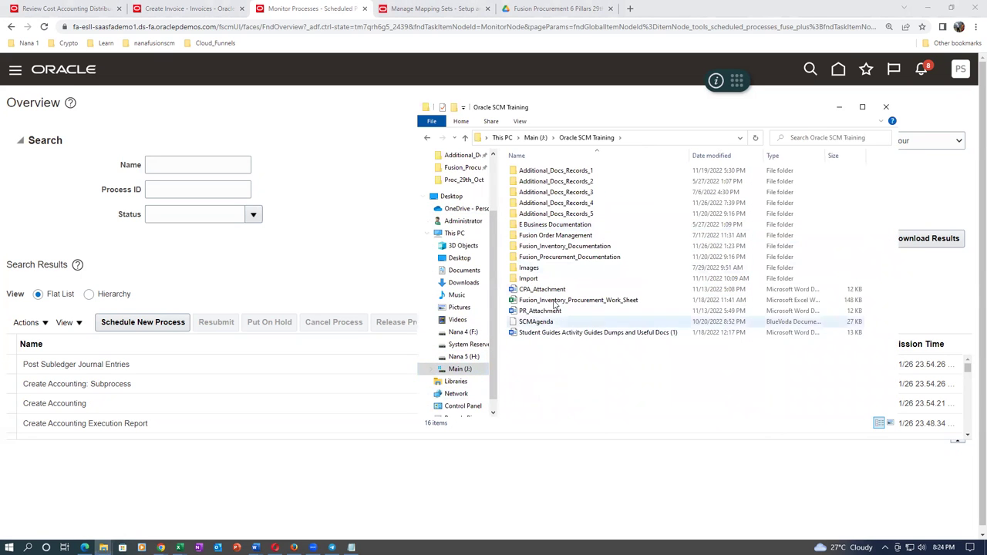
pyautogui.click(568, 247)
pyautogui.doubleClick(569, 247)
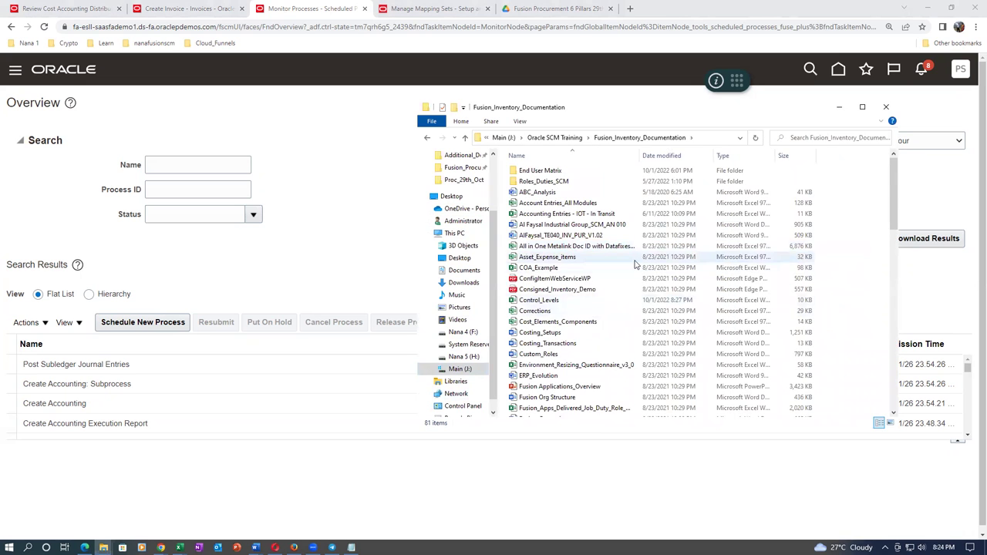
pyautogui.click(564, 217)
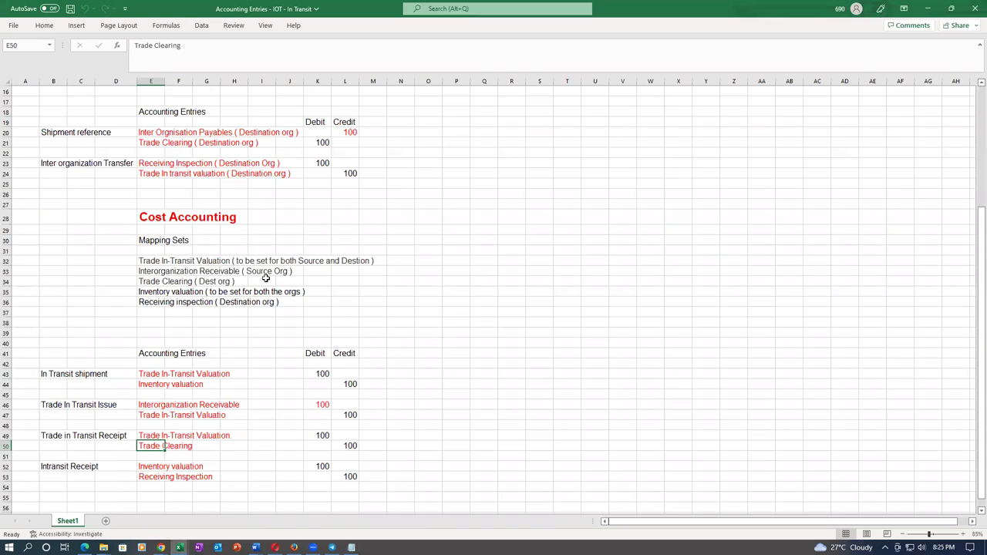
# Go over the IOT - In Transit shipment, transfer, payables credit and trade clearing entries
pyautogui.scroll(4, 270, 276)
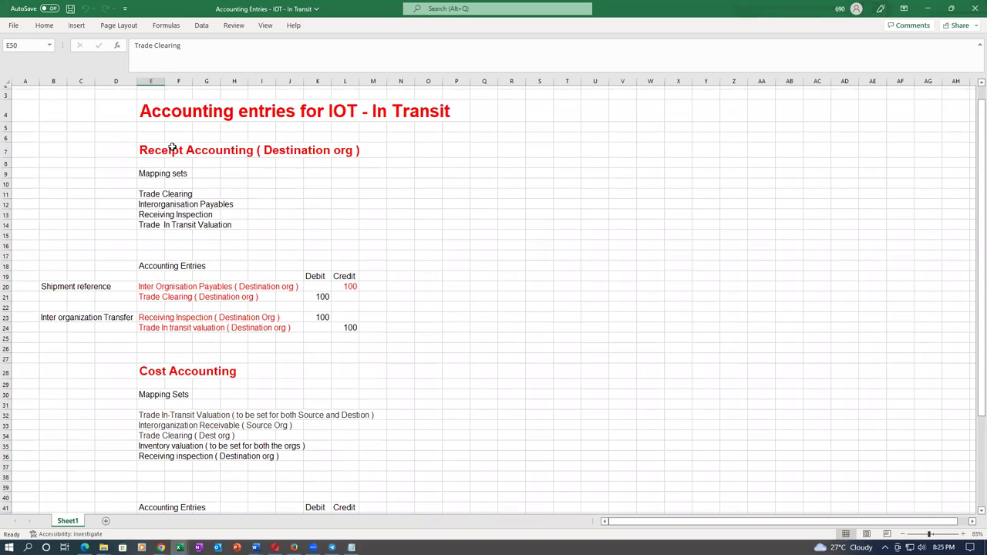
pyautogui.click(169, 115)
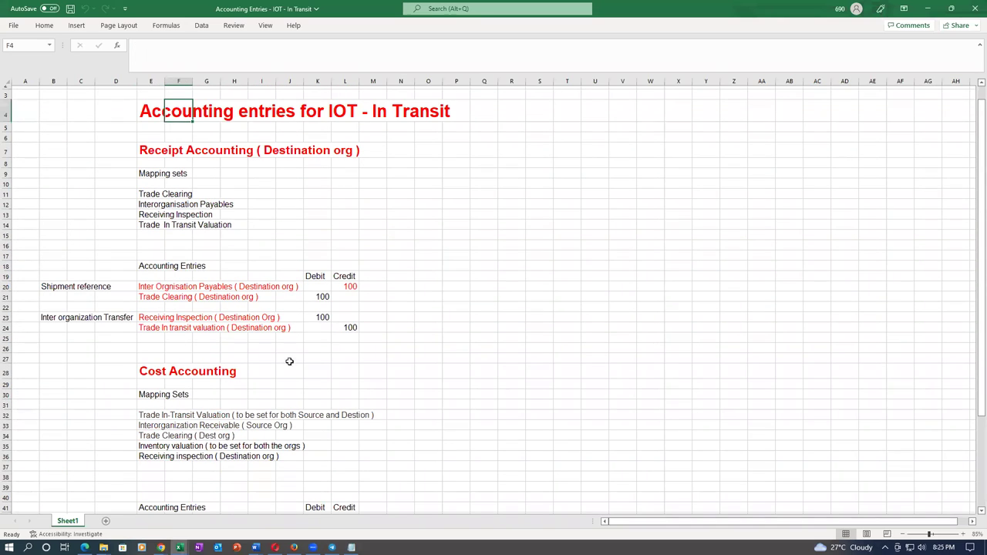
pyautogui.click(49, 287)
pyautogui.click(58, 320)
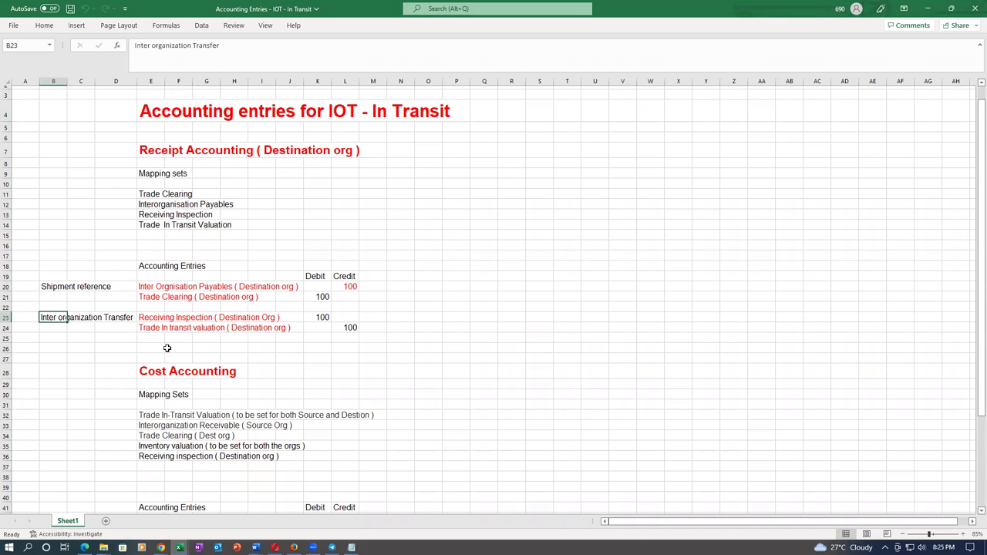
pyautogui.click(146, 289)
pyautogui.click(151, 298)
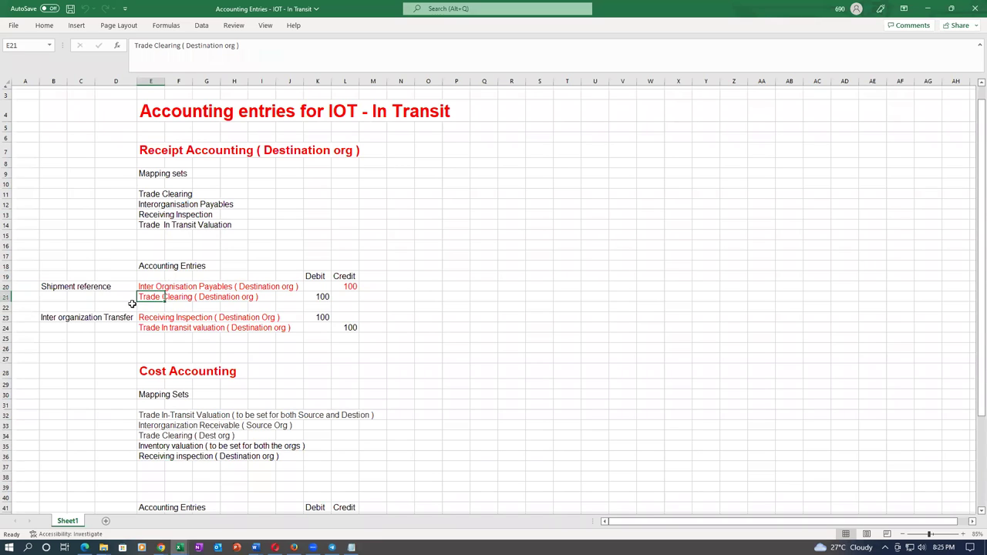
# Select the four receipt accounting entry lines and the five Cost Accounting mapping sets
pyautogui.moveTo(153, 289); pyautogui.dragTo(185, 328)
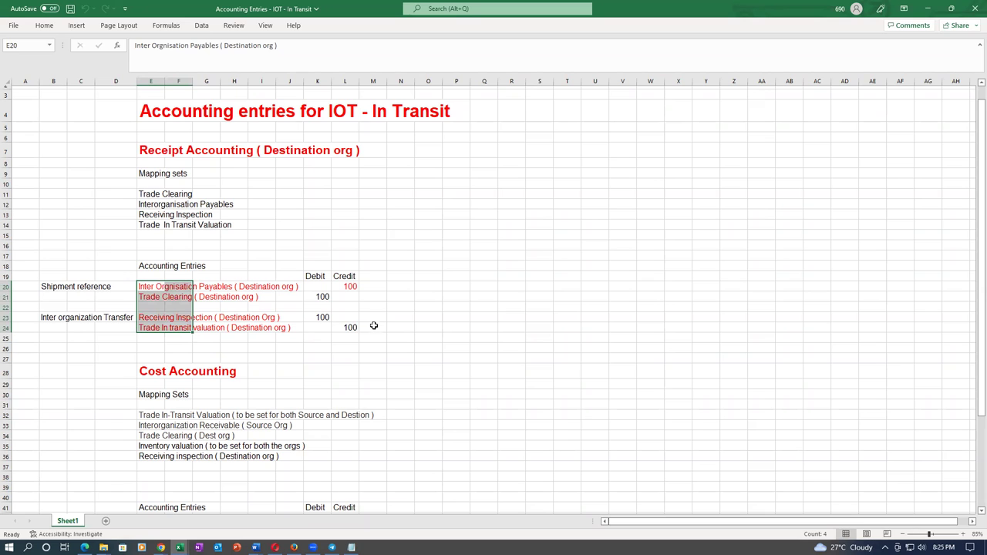
pyautogui.click(344, 364)
pyautogui.scroll(-3, 335, 356)
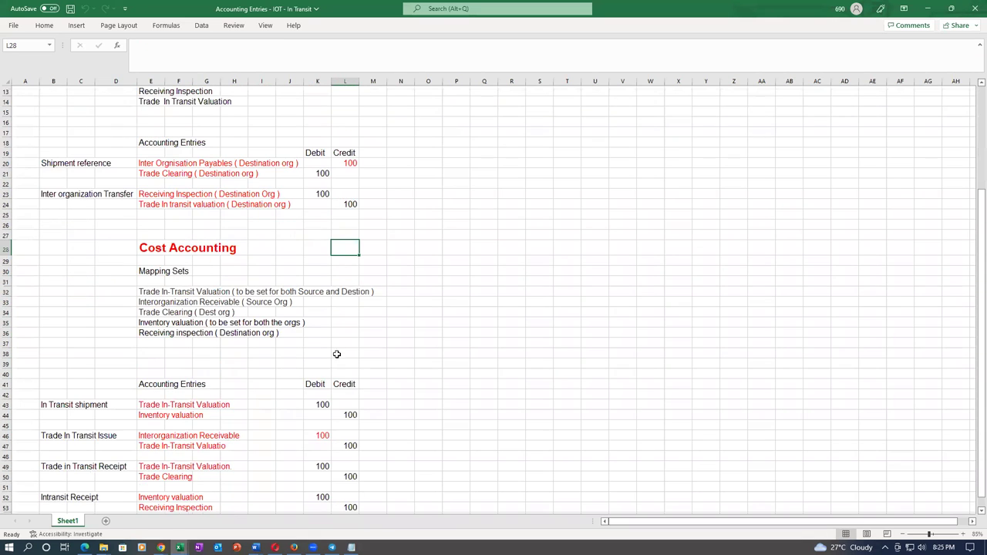
pyautogui.moveTo(159, 162); pyautogui.dragTo(177, 202)
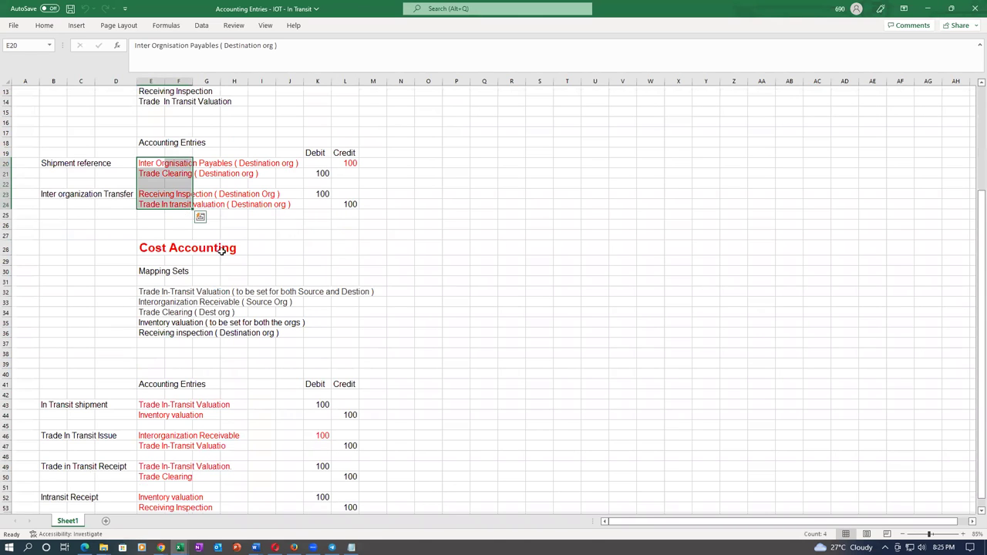
pyautogui.moveTo(148, 294); pyautogui.dragTo(155, 329)
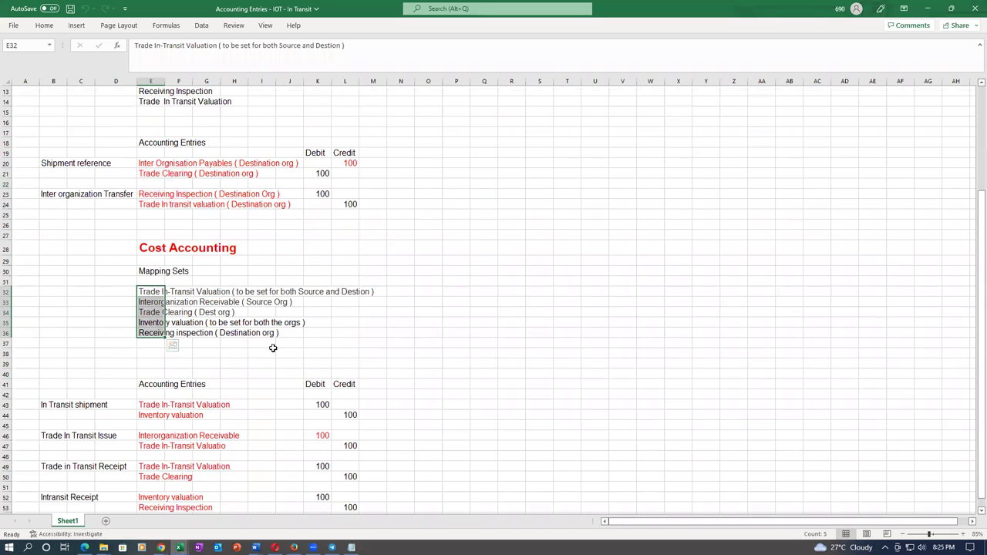
pyautogui.scroll(-4, 262, 348)
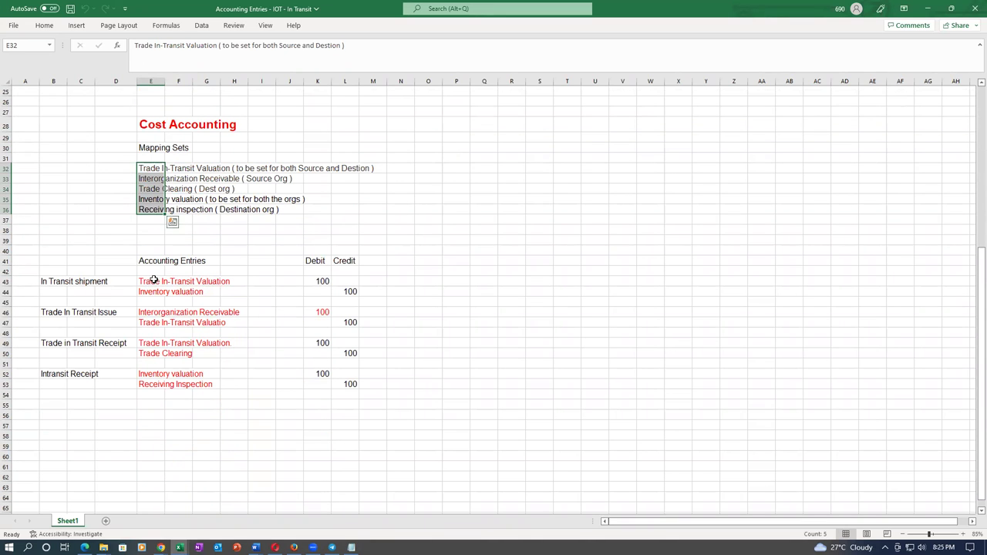
pyautogui.click(153, 281)
pyautogui.click(151, 292)
pyautogui.click(155, 314)
pyautogui.click(154, 323)
pyautogui.click(177, 343)
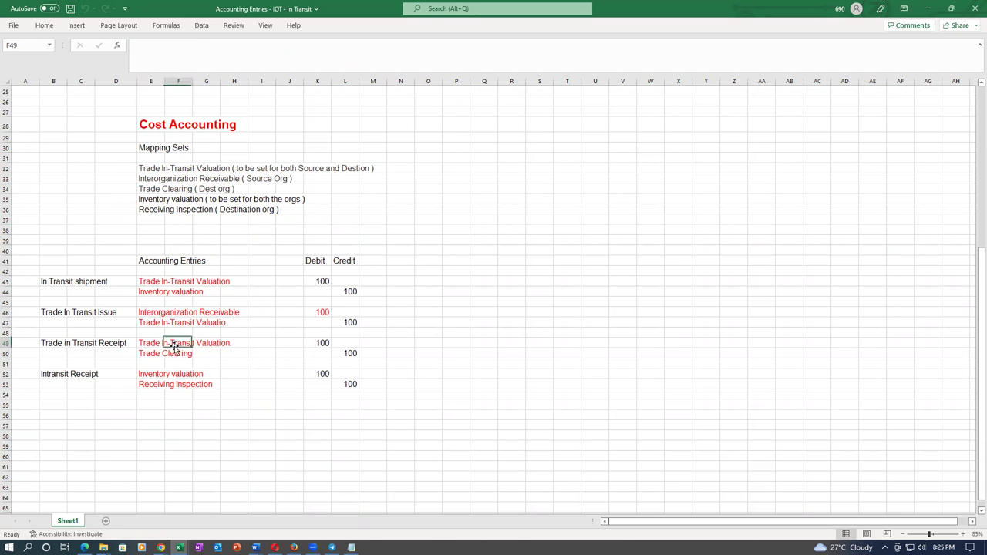
pyautogui.click(151, 344)
pyautogui.click(154, 353)
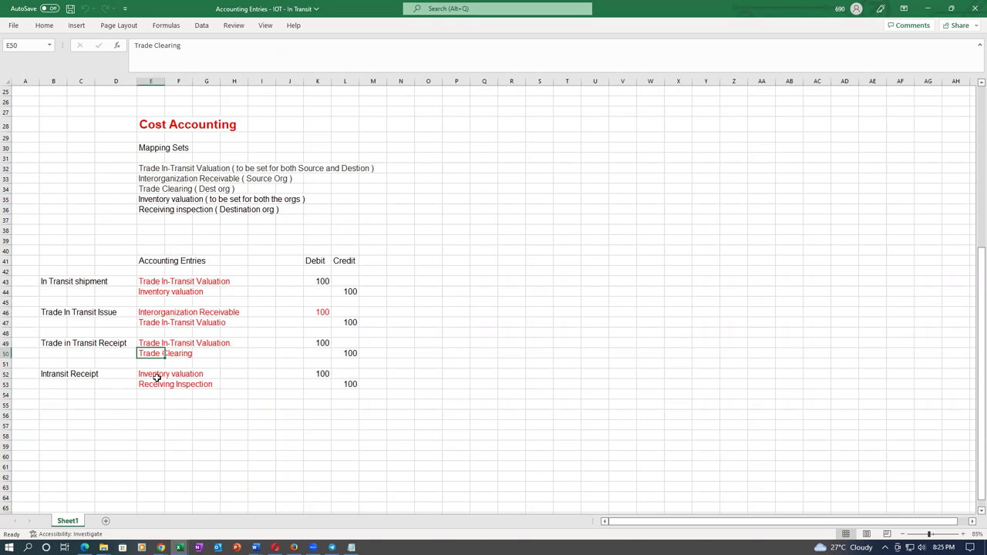
pyautogui.click(155, 384)
pyautogui.click(158, 375)
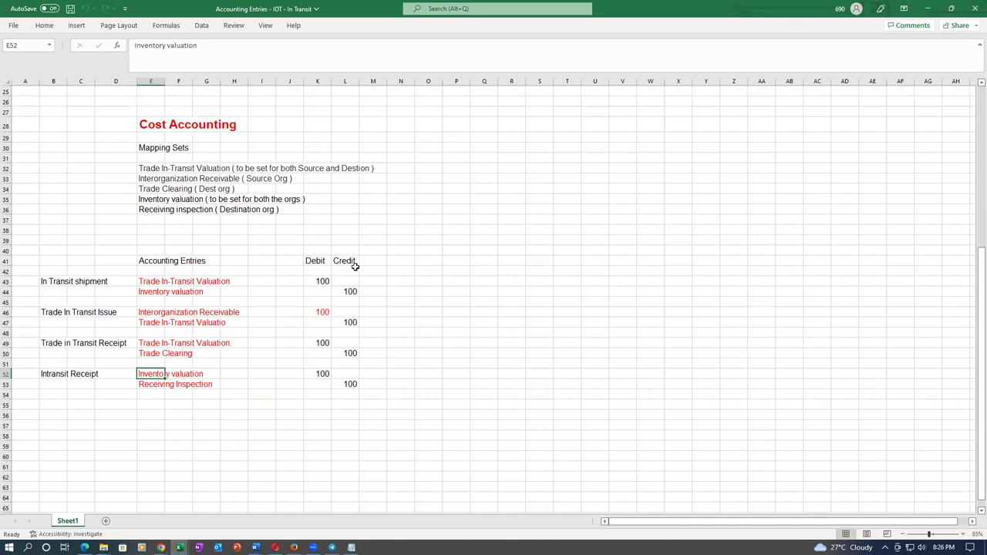
pyautogui.scroll(2, 354, 265)
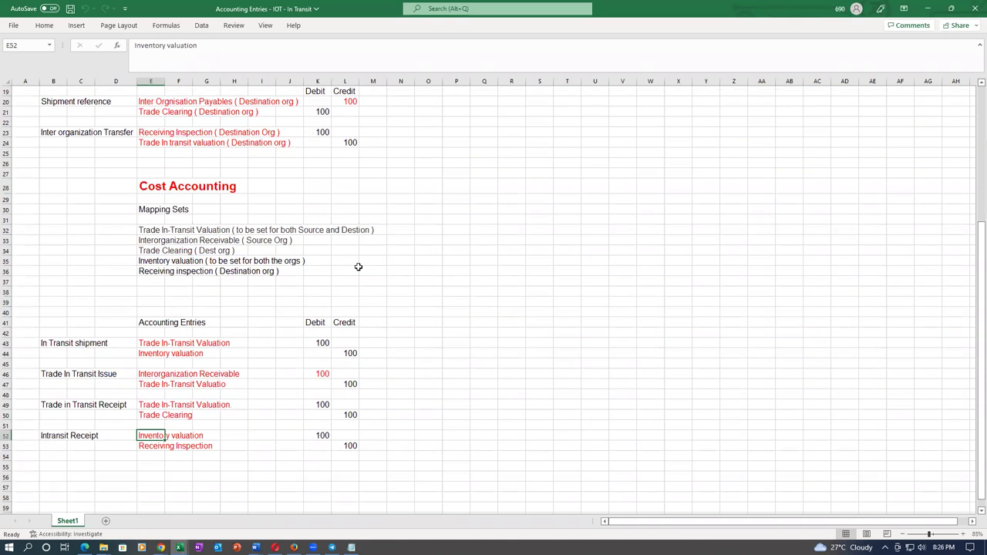
pyautogui.click(144, 232)
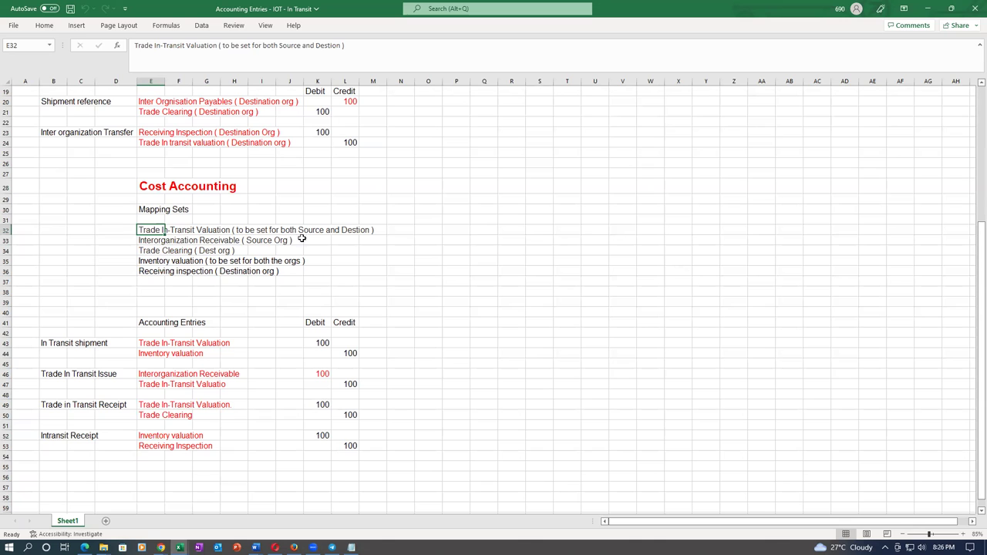
pyautogui.click(141, 248)
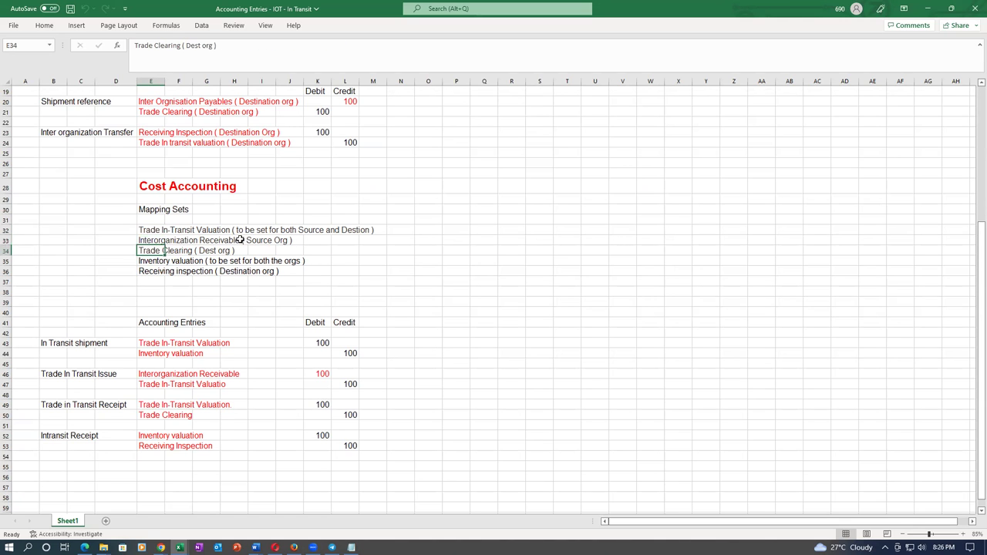
pyautogui.click(161, 263)
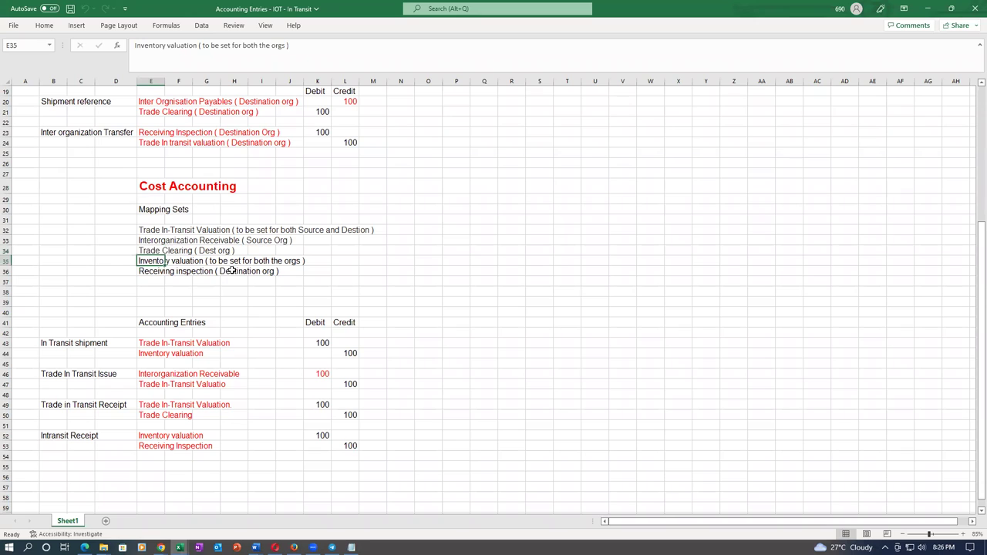
pyautogui.click(162, 274)
pyautogui.click(158, 231)
pyautogui.moveTo(158, 231); pyautogui.dragTo(170, 268)
pyautogui.click(494, 287)
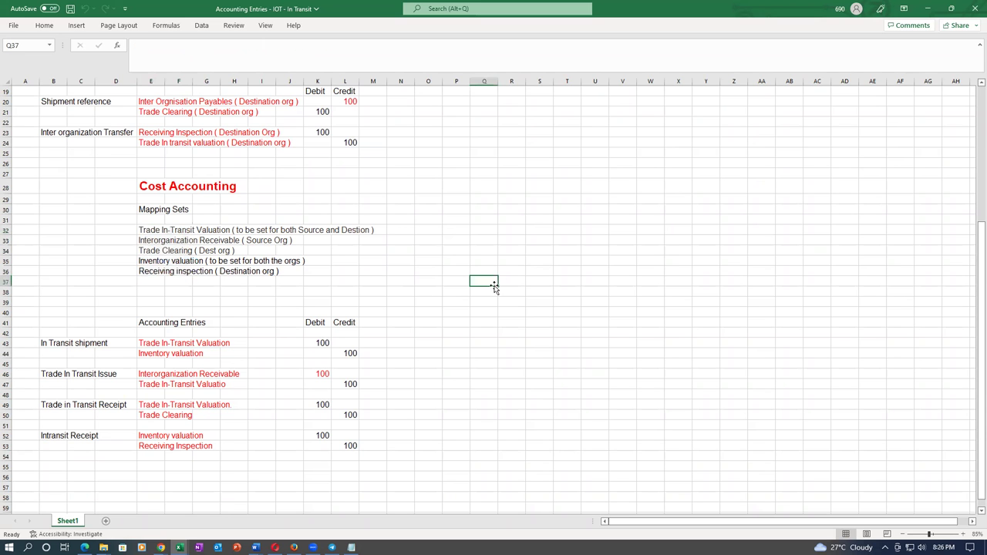
pyautogui.scroll(5, 495, 288)
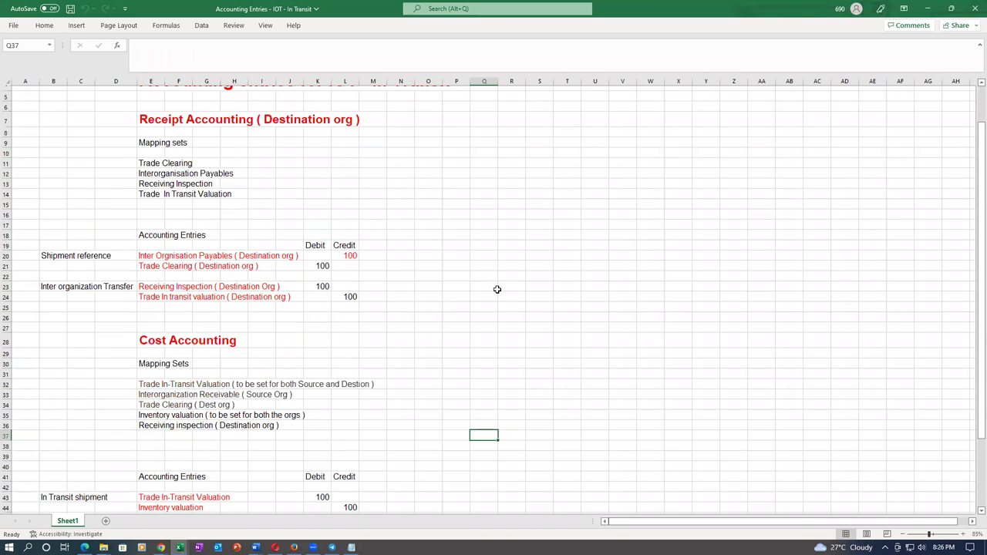
pyautogui.scroll(2, 497, 289)
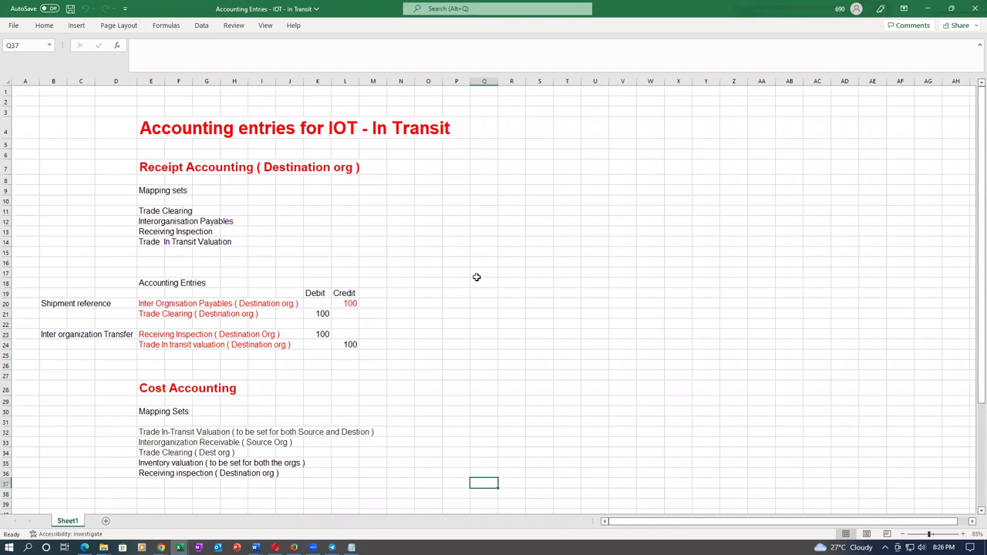
pyautogui.scroll(-3, 177, 445)
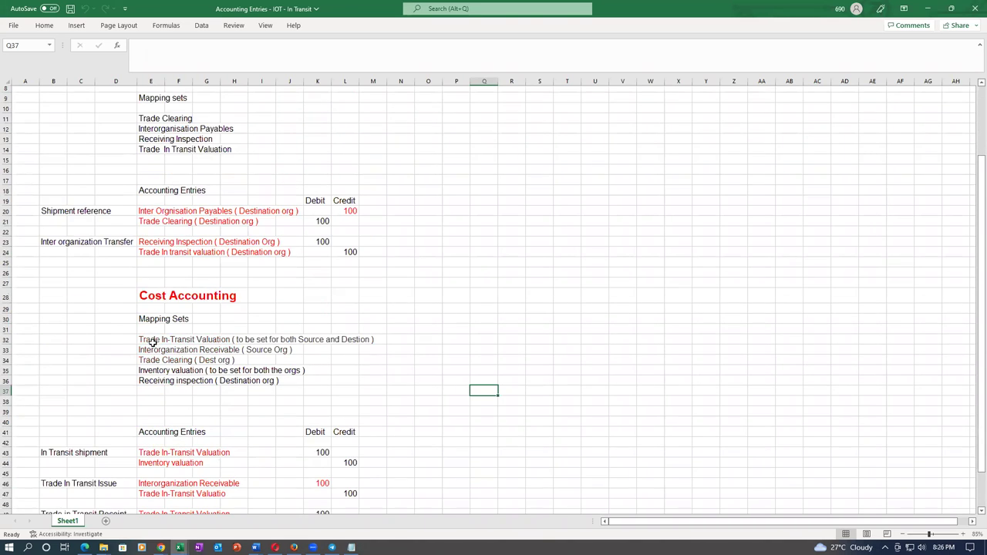
pyautogui.click(153, 342)
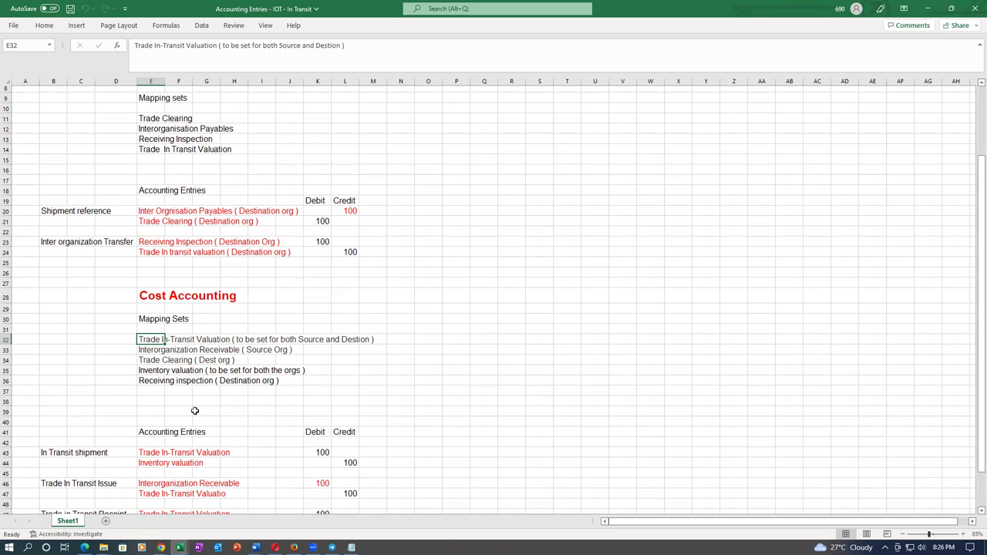
pyautogui.click(152, 381)
pyautogui.click(152, 371)
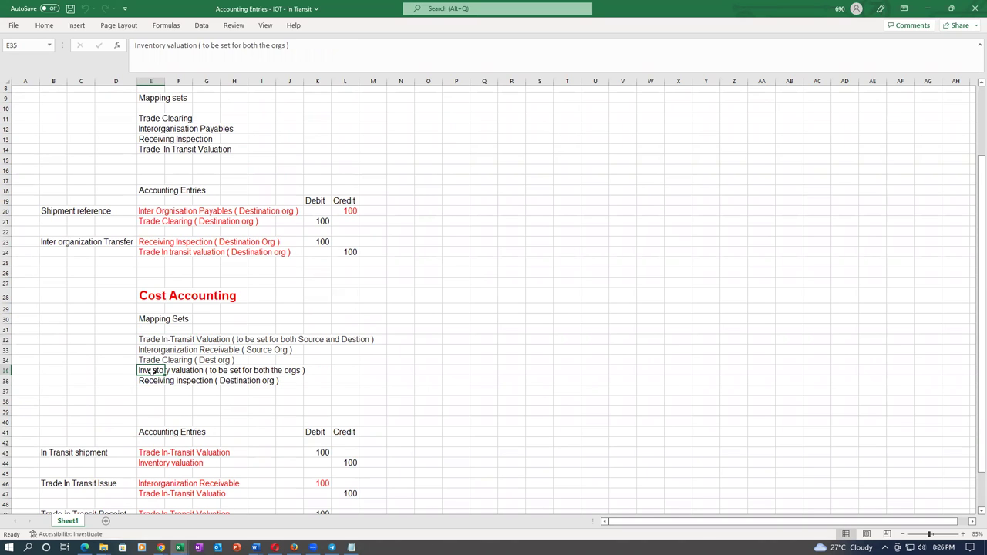
pyautogui.click(152, 361)
pyautogui.click(151, 351)
pyautogui.click(152, 339)
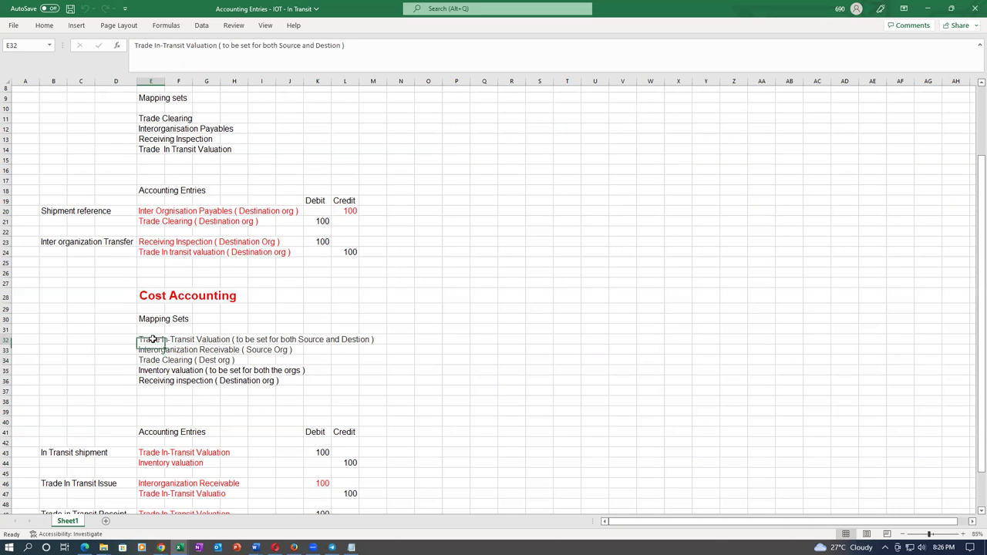
pyautogui.click(282, 319)
pyautogui.click(309, 323)
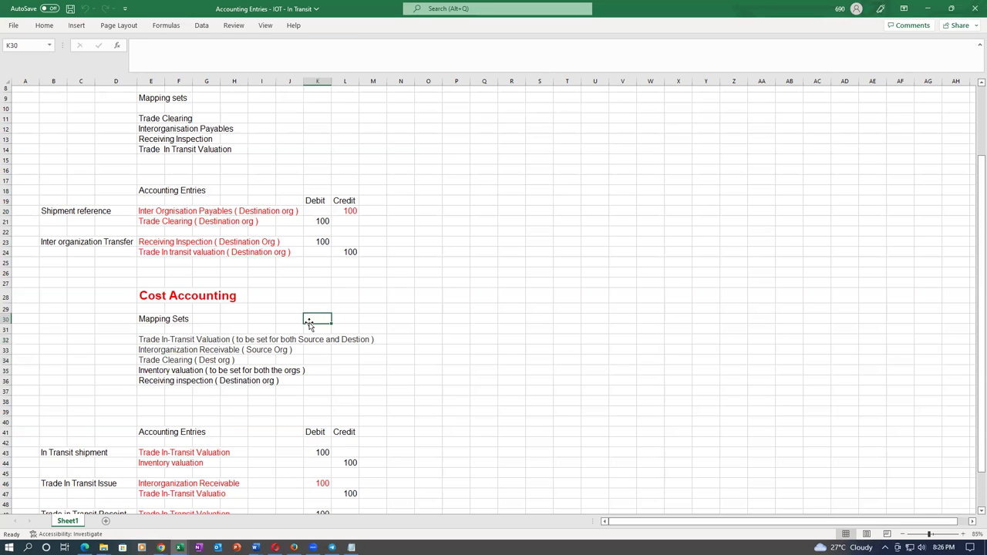
pyautogui.click(352, 319)
pyautogui.click(372, 320)
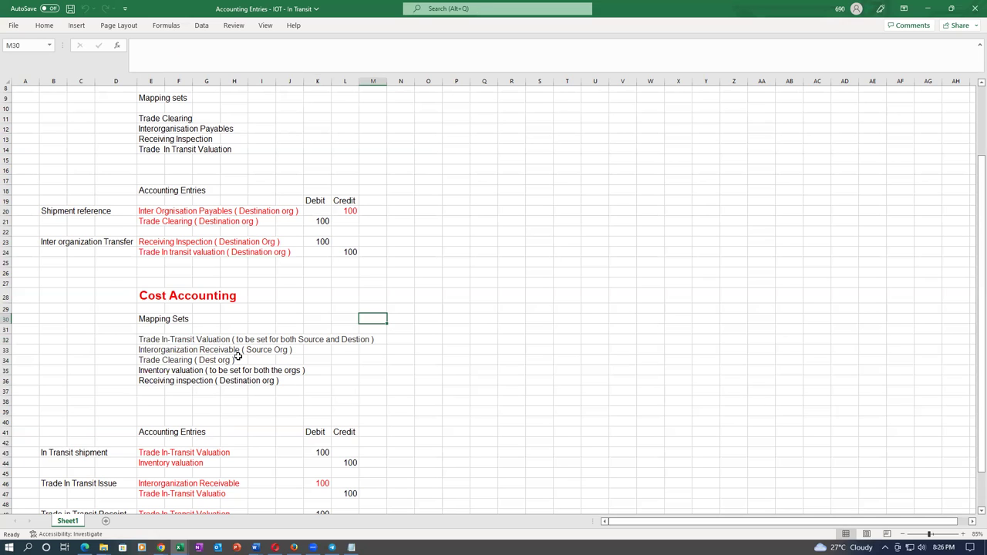
pyautogui.press('Right')
pyautogui.press('Right')
pyautogui.press('Right')
pyautogui.press('Right')
pyautogui.press('Right')
pyautogui.press('Left')
pyautogui.press('Left')
pyautogui.press('Left')
pyautogui.press('Left')
pyautogui.press('Left')
pyautogui.press('Left')
pyautogui.press('Left')
pyautogui.press('Left')
pyautogui.press('Left')
pyautogui.press('Left')
pyautogui.press('Left')
pyautogui.press('Left')
pyautogui.press('Left')
pyautogui.press('Left')
pyautogui.press('Left')
pyautogui.press('Left')
pyautogui.press('Left')
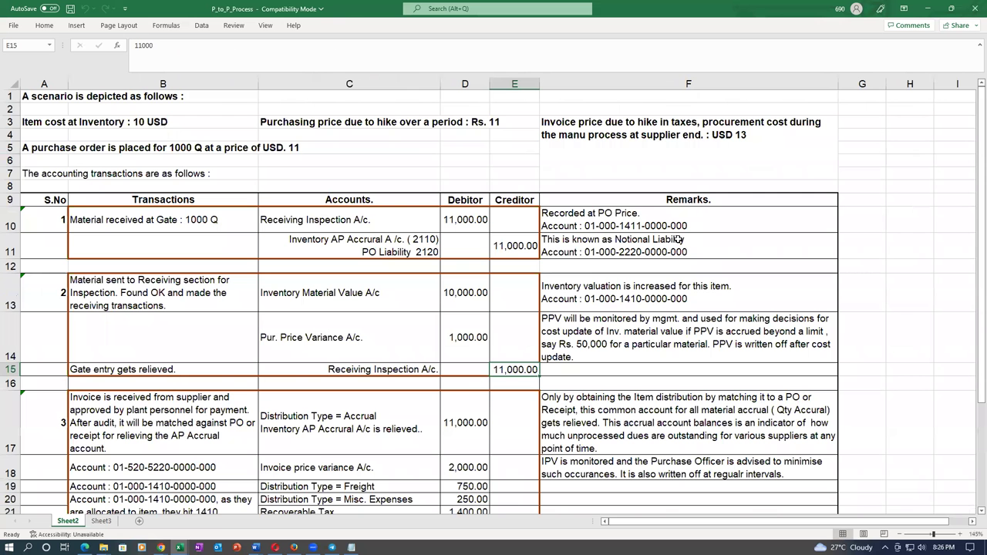
pyautogui.click(973, 8)
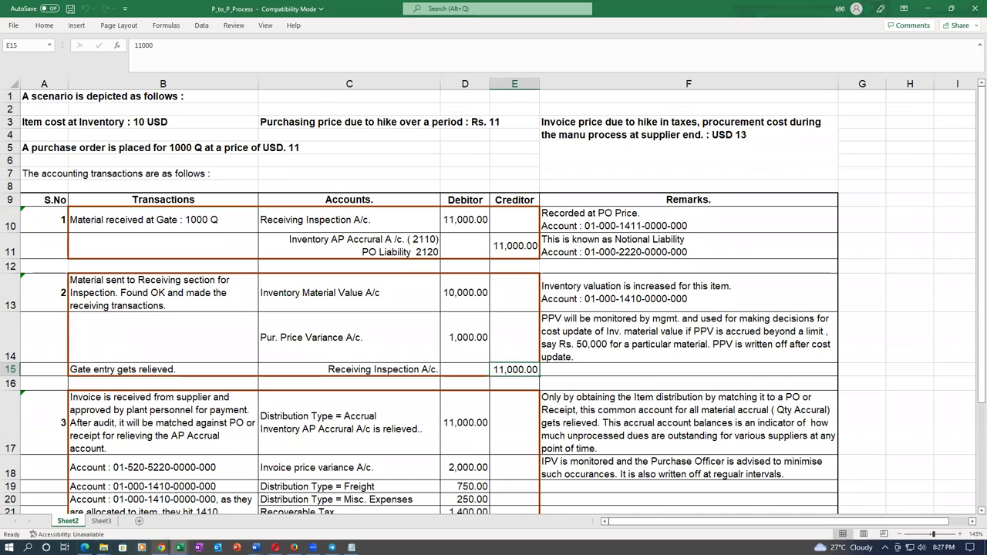
# Close the inactive accrual report window and return to the Oracle processes monitor
pyautogui.moveTo(161, 548)
pyautogui.click(116, 501)
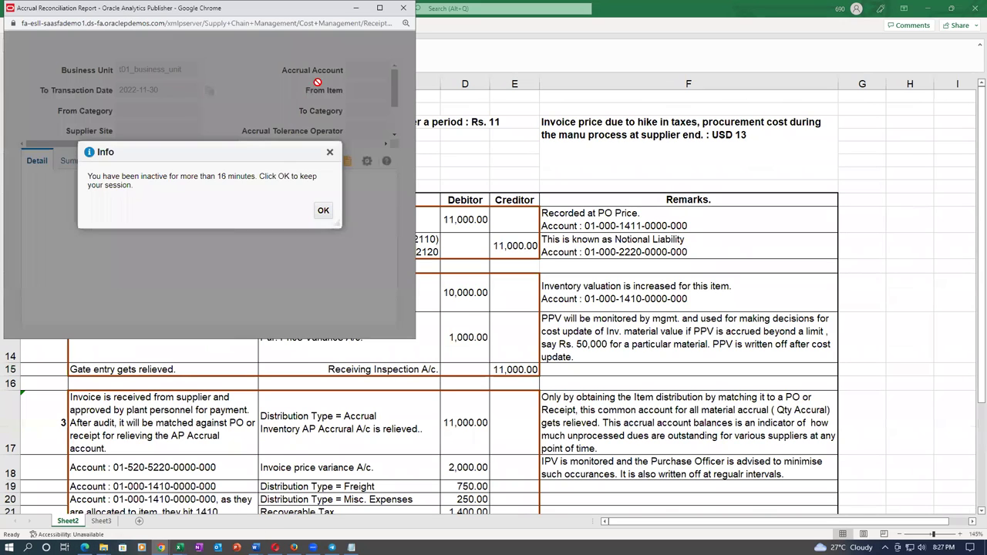
pyautogui.click(403, 9)
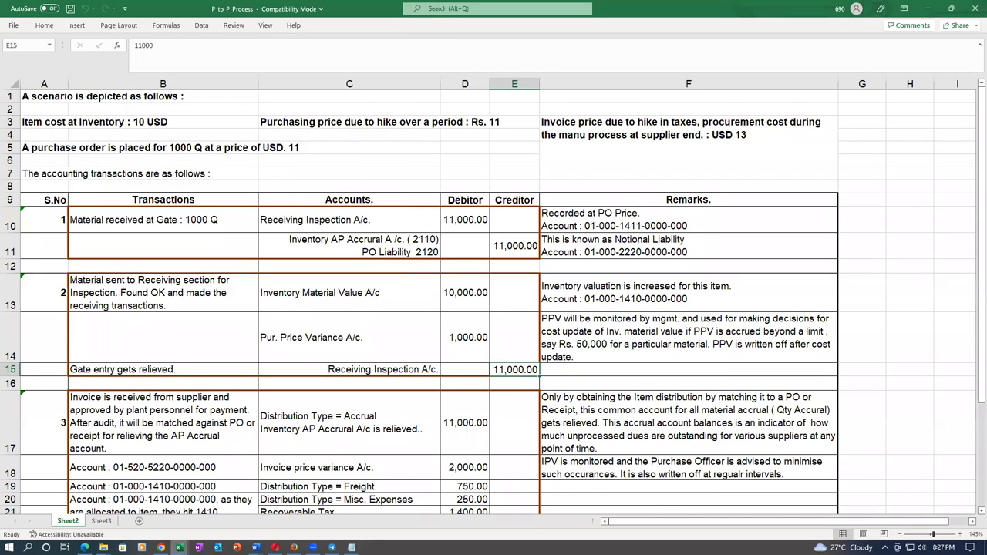
pyautogui.click(161, 548)
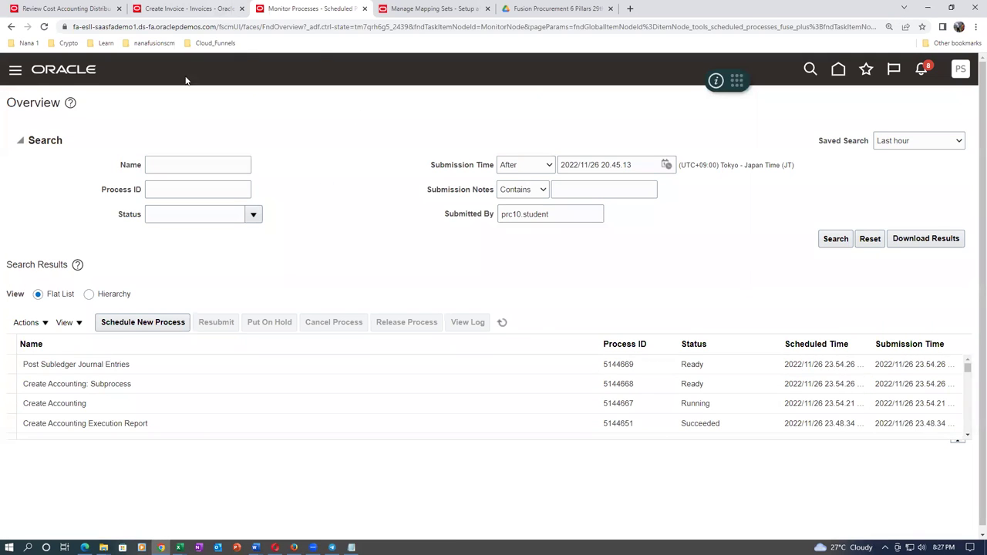
# Refresh processes, rerun the cost transaction search showing Final accounted, then open Review Item Costs
pyautogui.click(502, 325)
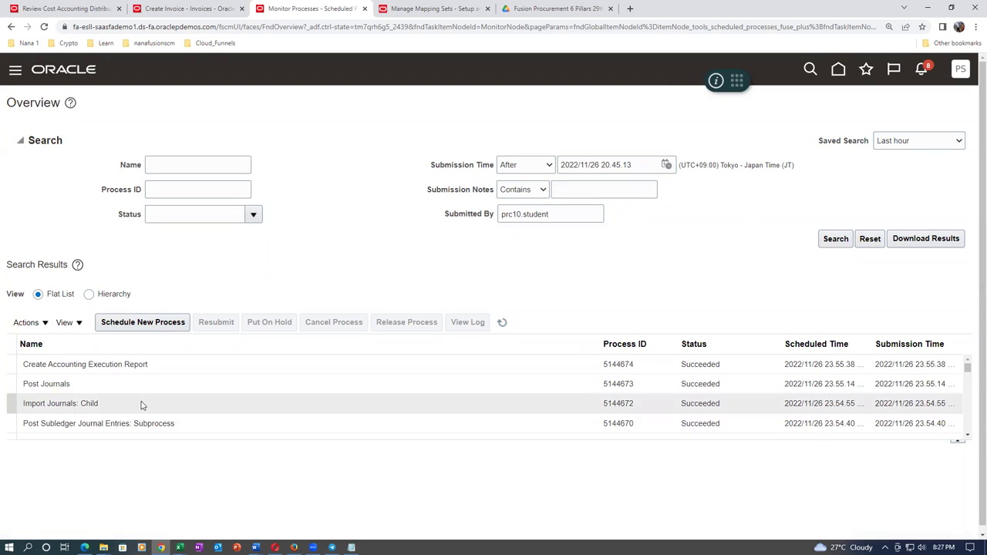
pyautogui.click(64, 13)
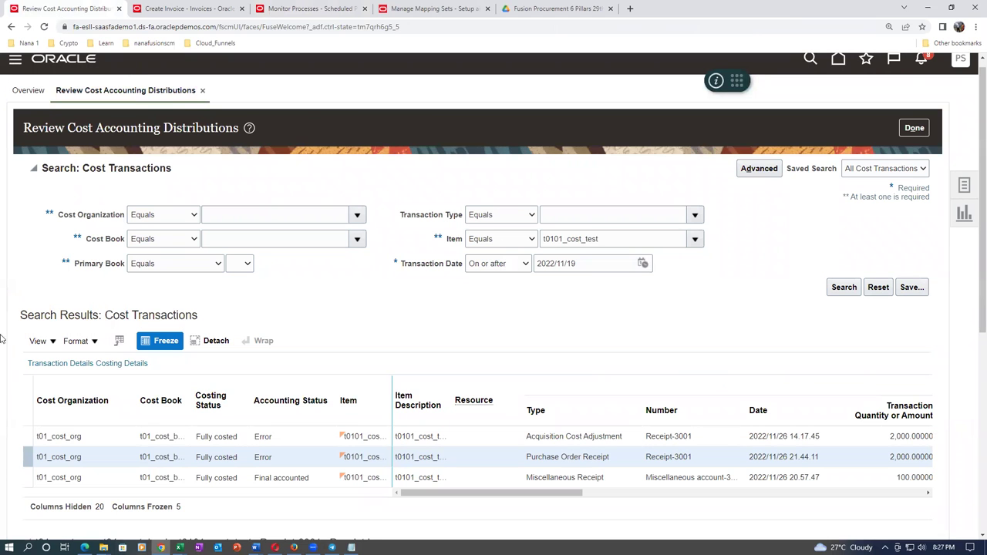
pyautogui.click(844, 287)
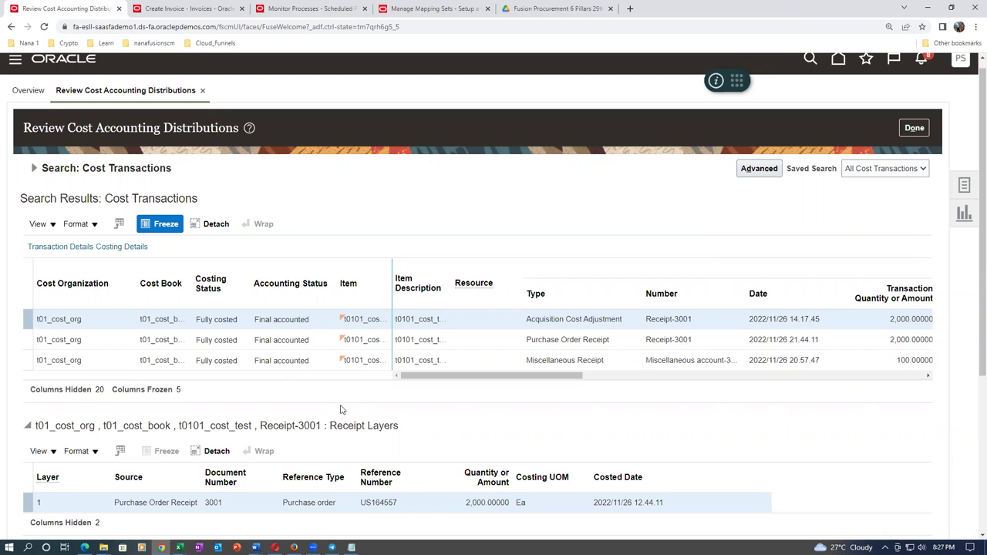
pyautogui.click(966, 186)
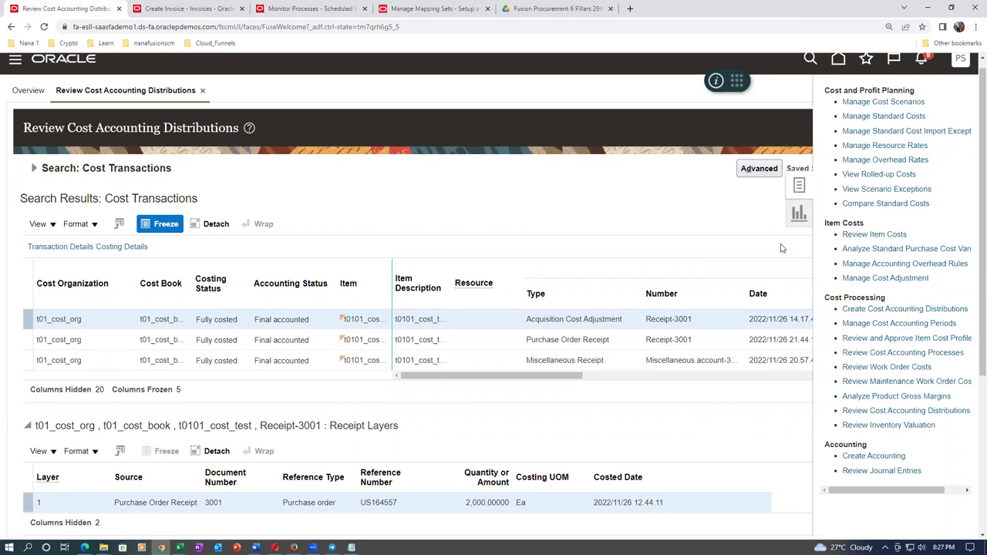
pyautogui.click(884, 236)
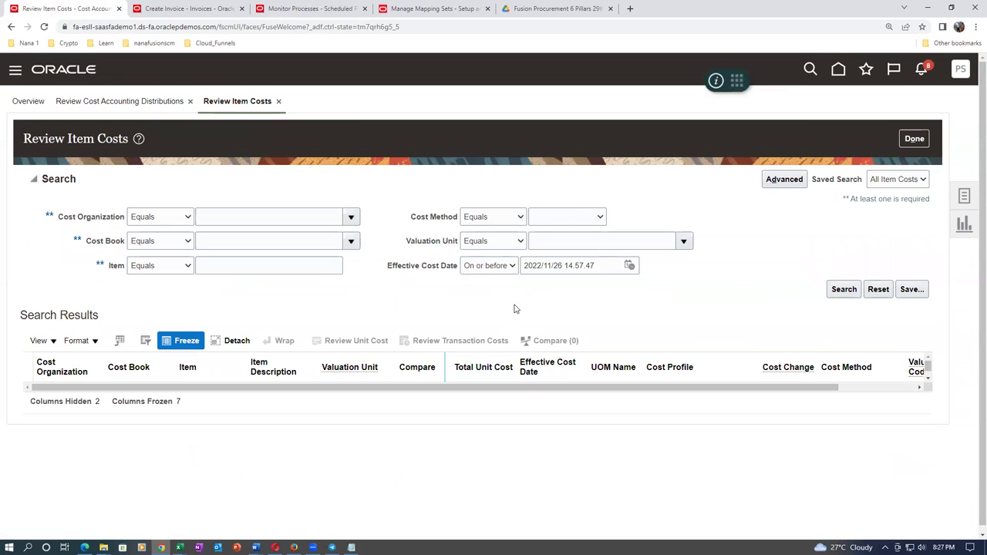
# Search item costs starting with t0101, showing t0101_cost_test at 1.90476 USD, then close
pyautogui.click(168, 267)
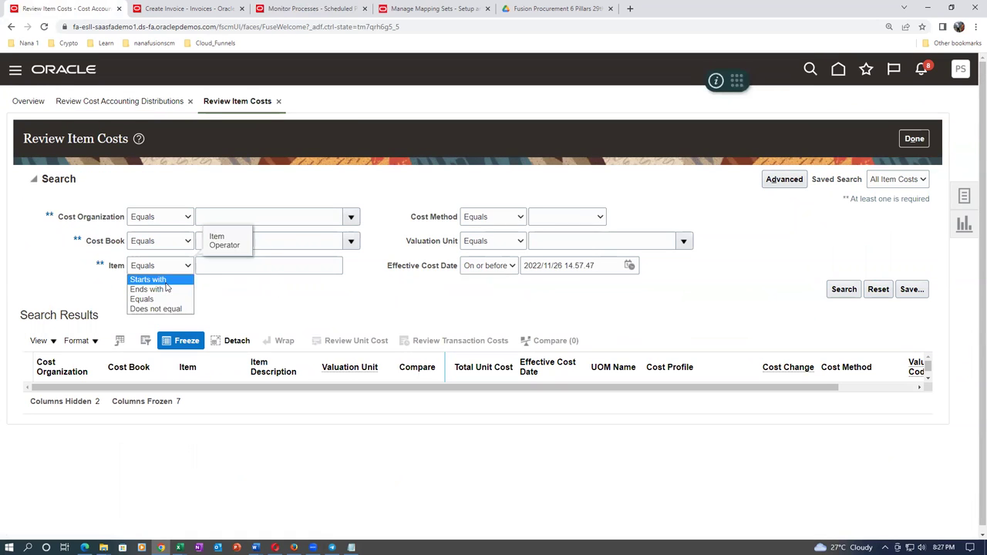
pyautogui.click(165, 281)
pyautogui.click(238, 266)
pyautogui.write('t0101')
pyautogui.press('Tab')
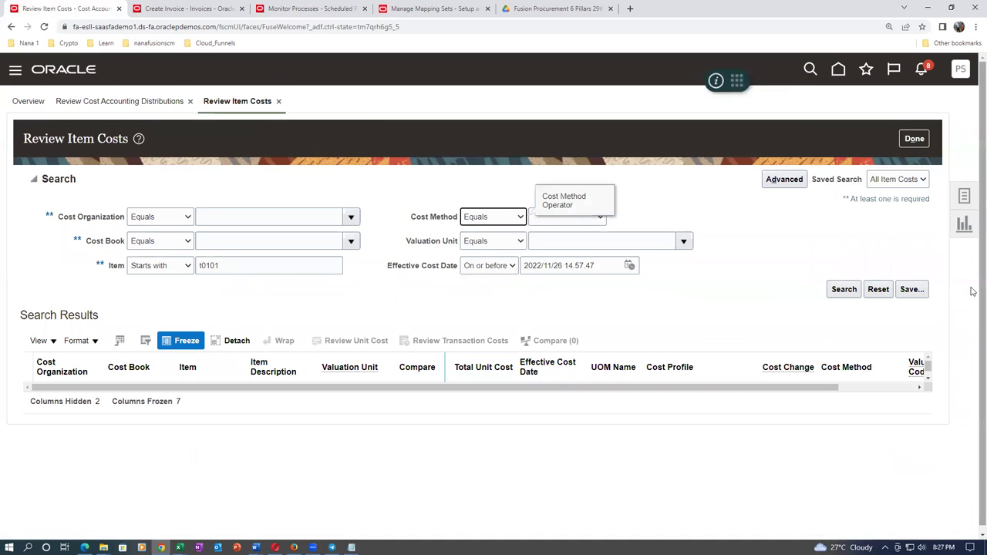
pyautogui.click(843, 292)
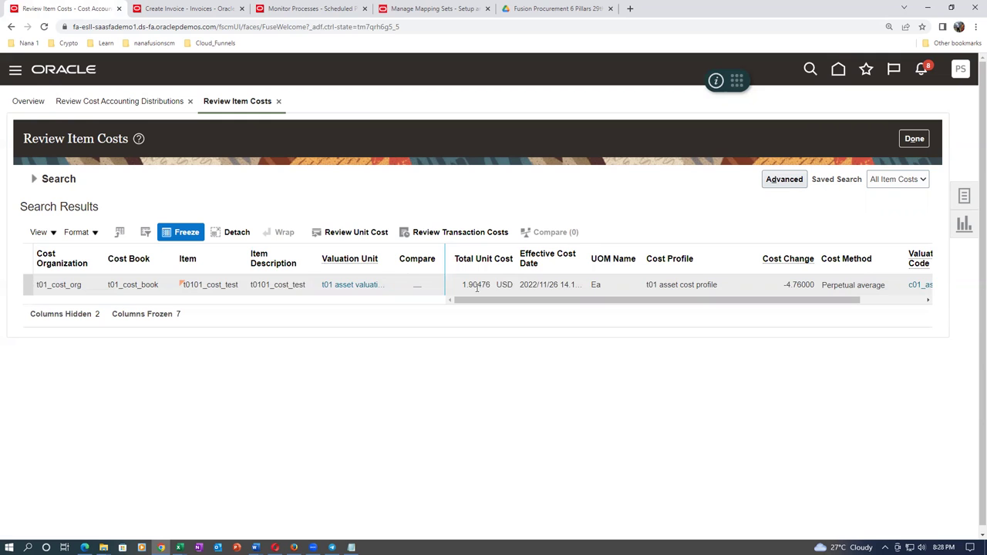
pyautogui.click(917, 139)
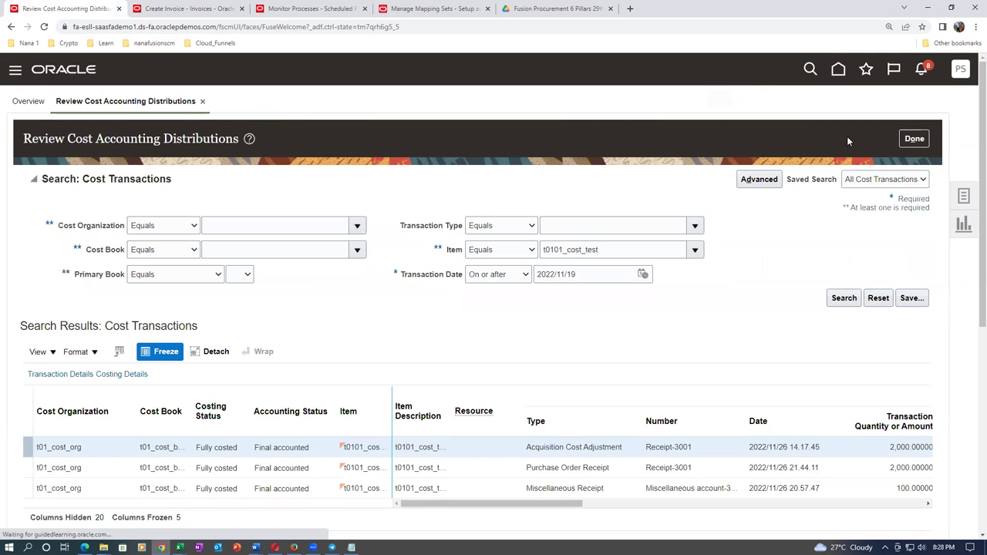
# Close the distributions review and filter the Cost Accounting dashboard to t01_cost_org
pyautogui.click(915, 139)
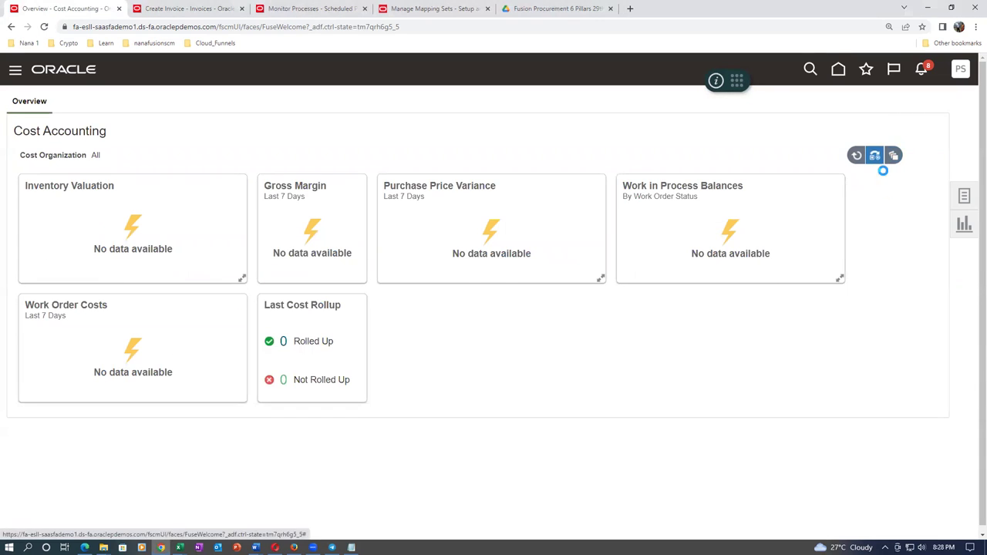
pyautogui.click(876, 156)
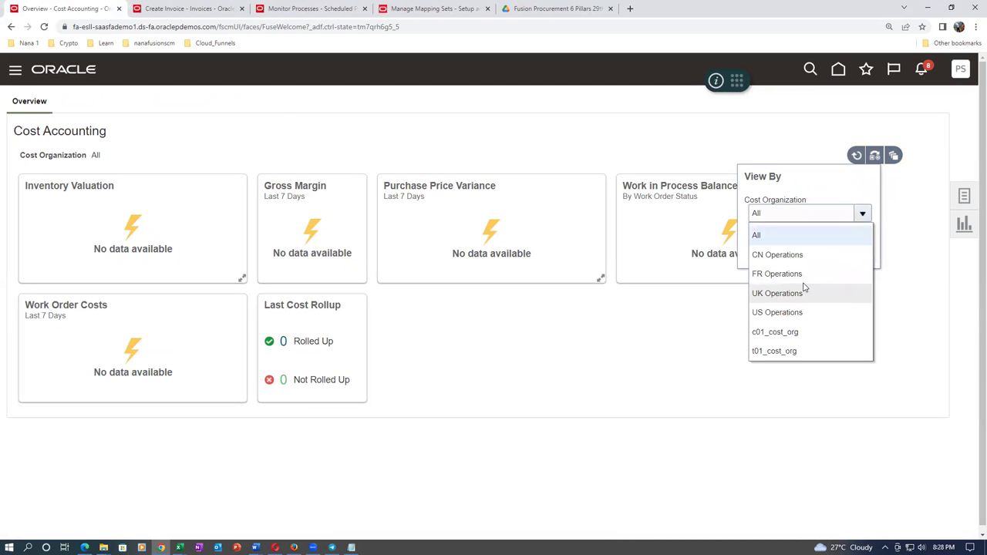
pyautogui.click(762, 351)
pyautogui.click(851, 244)
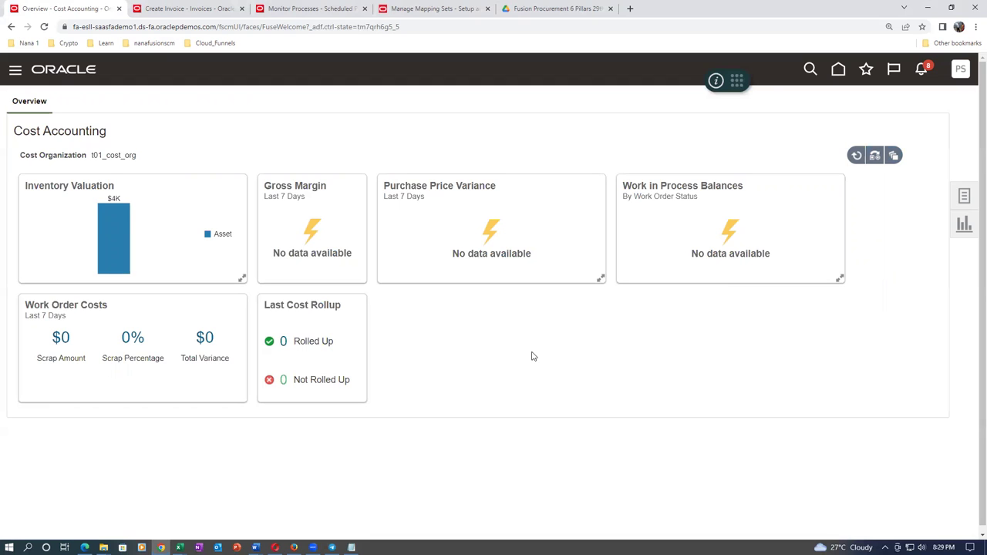
# Switch to the reconciliation rules document in Word and close it
pyautogui.hotkey('alt', 'Tab')
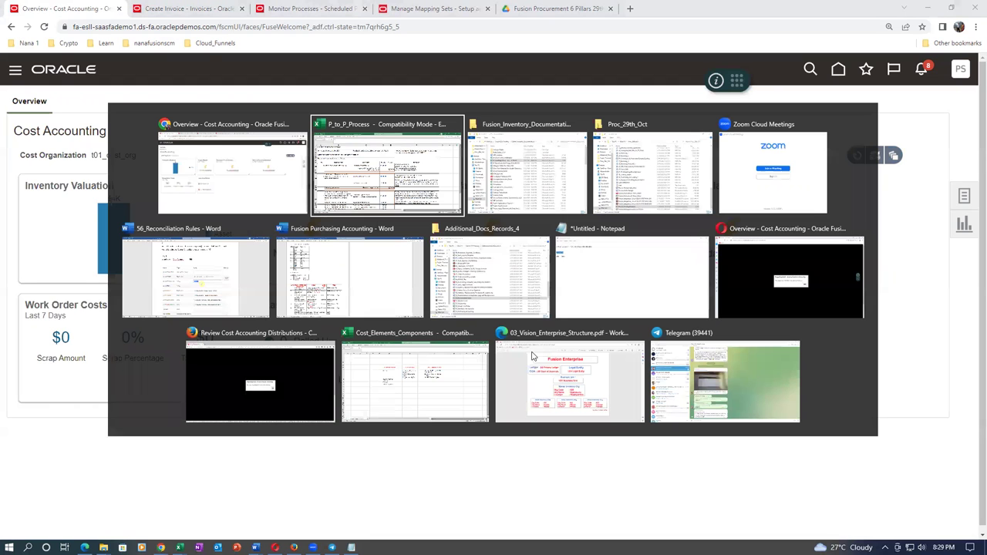
pyautogui.hotkey('alt', 'Tab')
pyautogui.hotkey('alt', 'Tab')
pyautogui.hotkey('alt', 'Tab')
pyautogui.hotkey('alt', 'Tab')
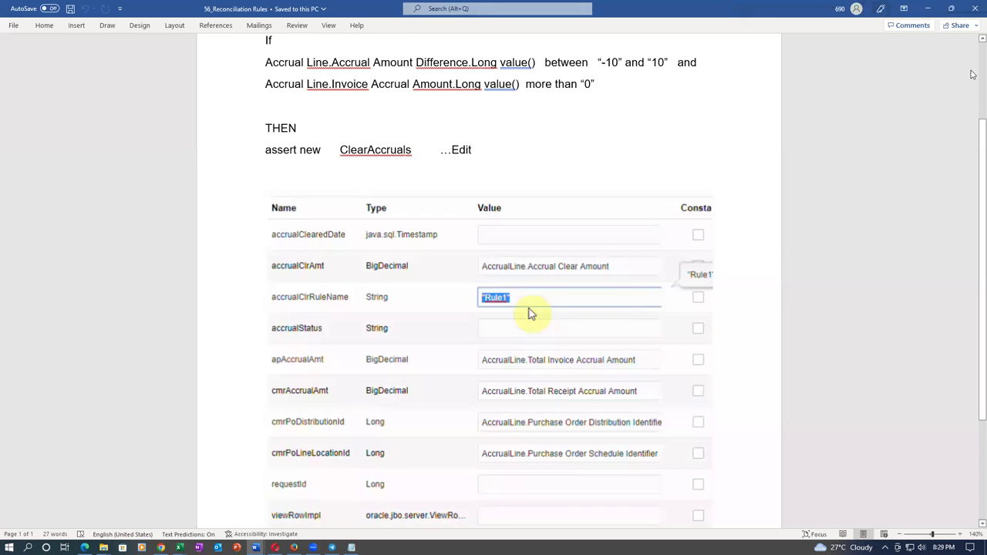
pyautogui.click(973, 5)
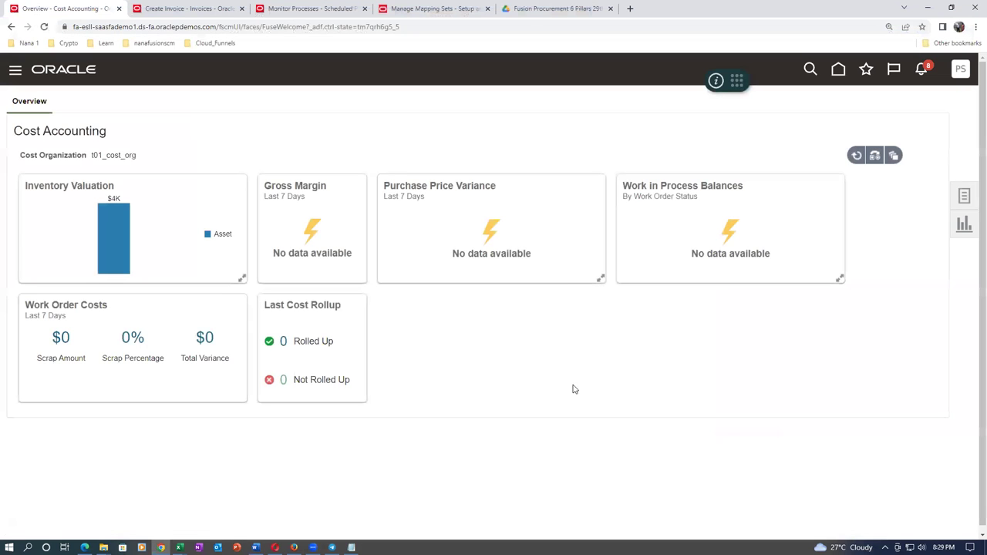
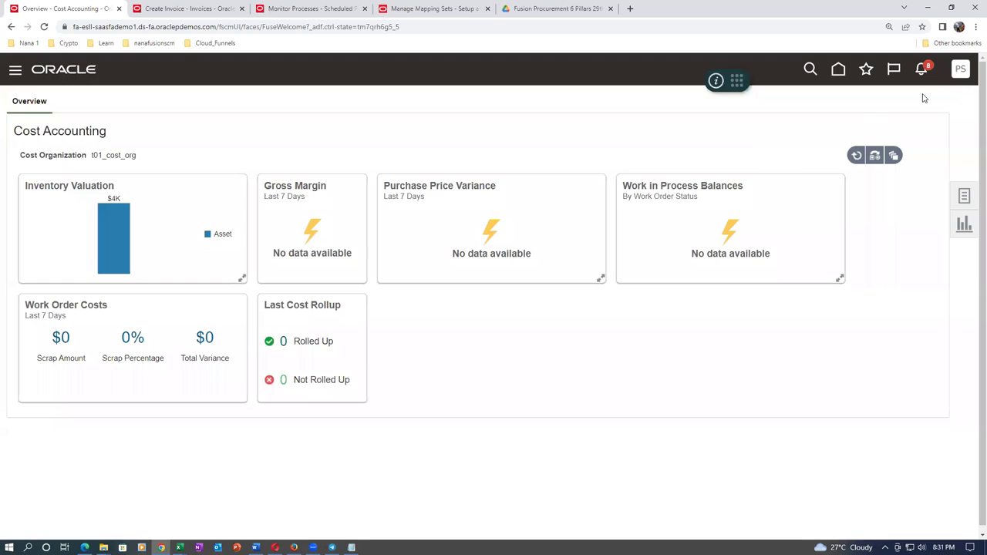
# Open Setup and Maintenance and search the setup tasks for 'man%doc%style%'
pyautogui.click(962, 75)
pyautogui.click(723, 265)
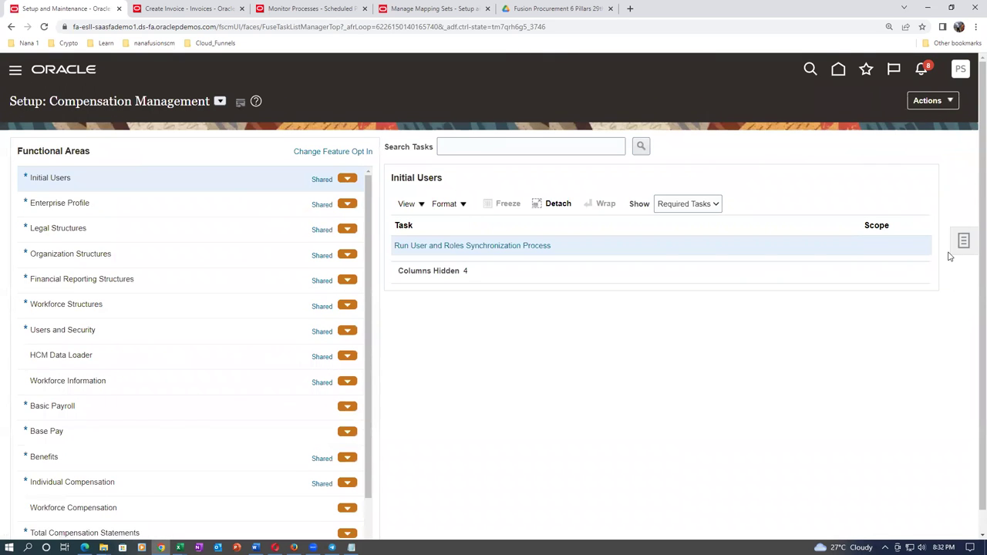
pyautogui.click(963, 242)
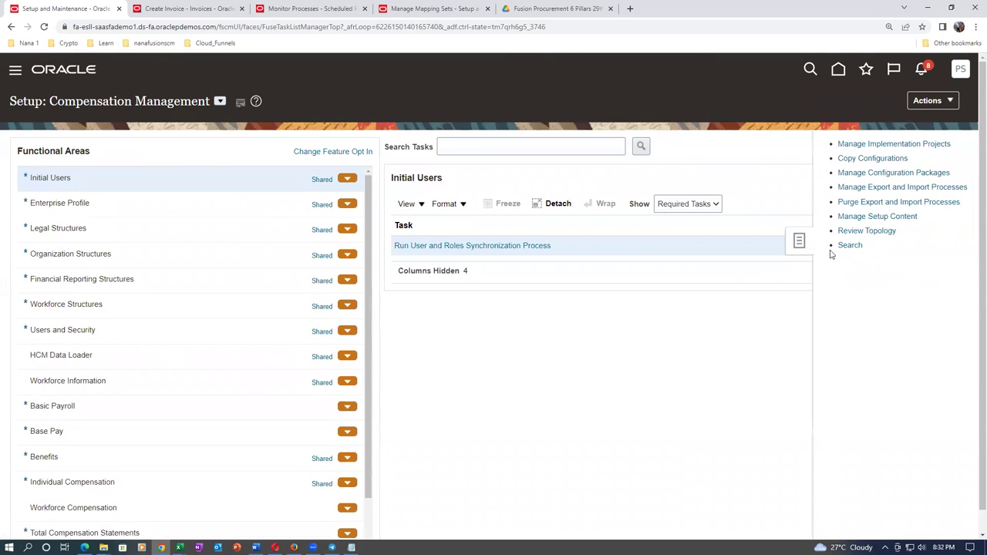
pyautogui.click(313, 148)
pyautogui.write('m')
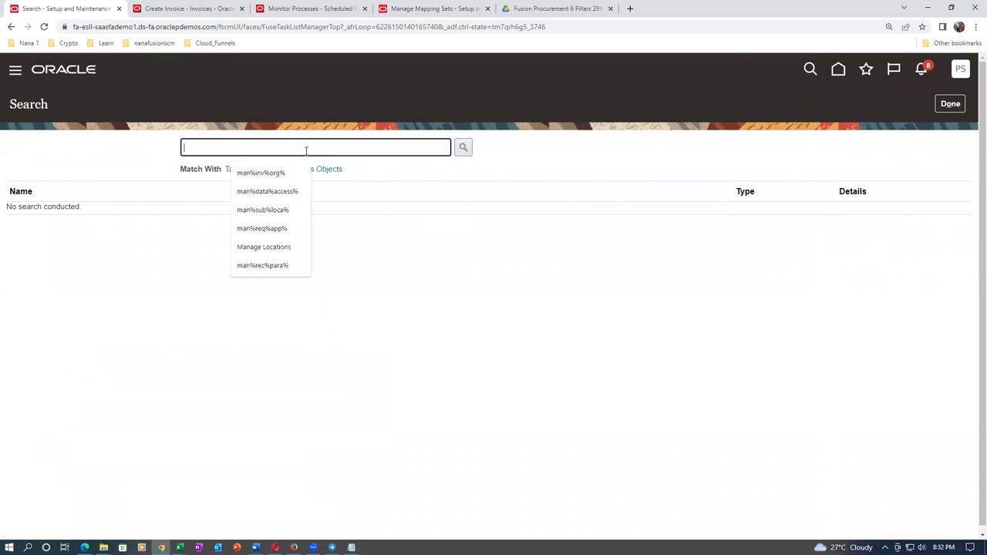
pyautogui.write('an%')
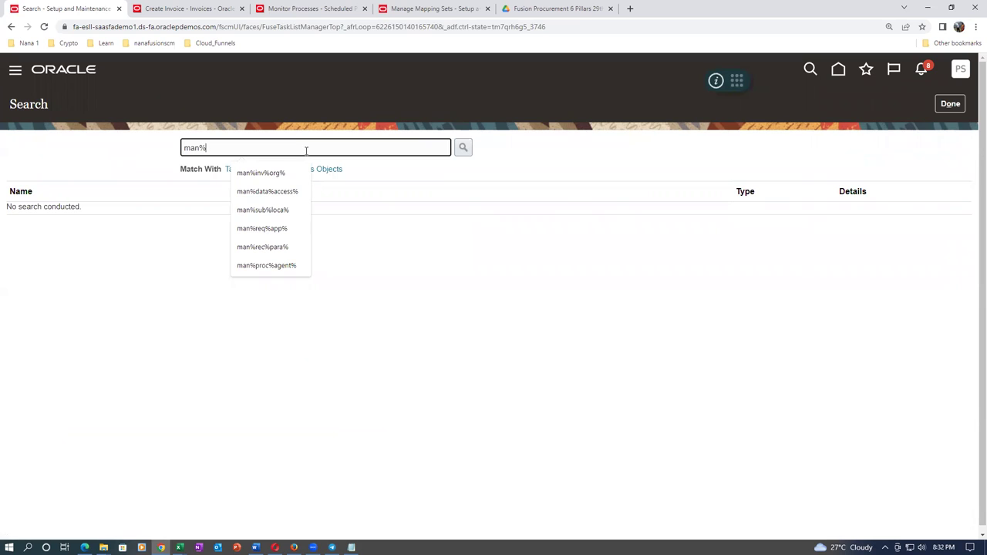
pyautogui.write('doc%s')
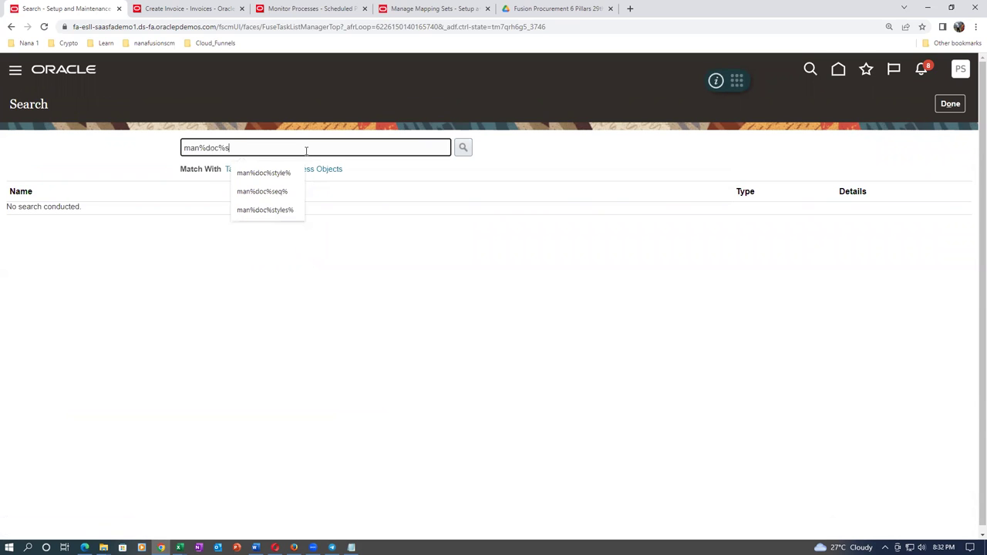
pyautogui.write('tyle')
pyautogui.write('%')
pyautogui.press('Return')
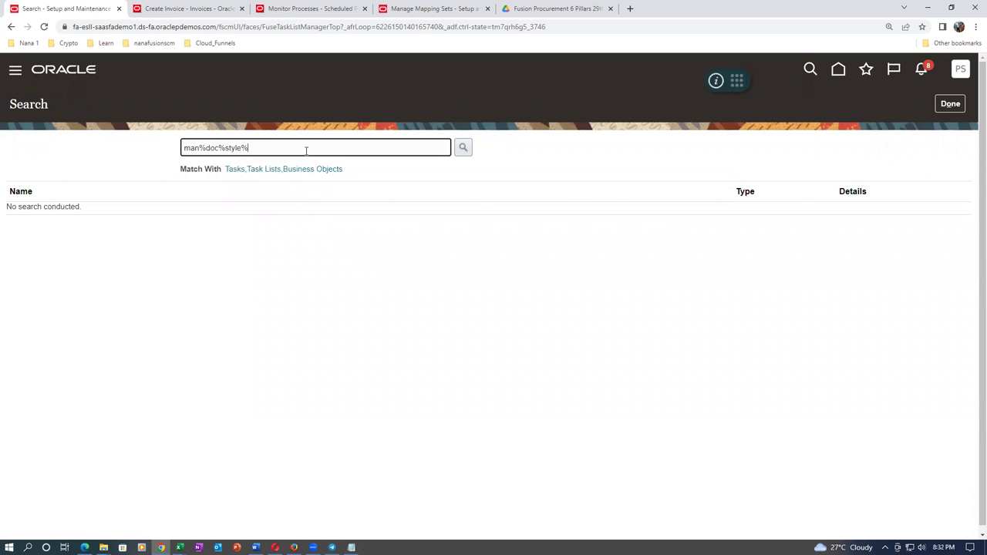
# In Manage Document Styles, create style a01_complex_style with the name pasted as its description
pyautogui.click(32, 219)
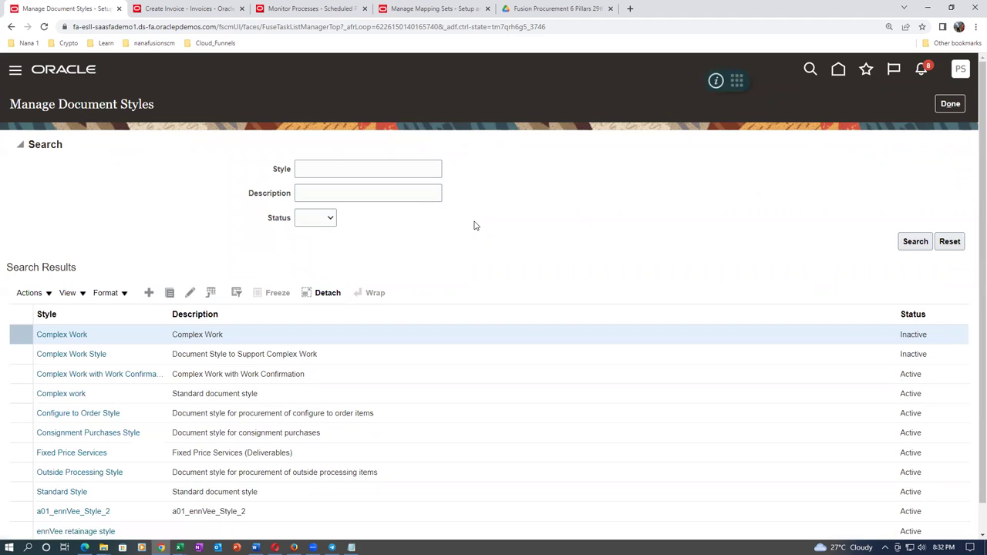
pyautogui.click(433, 149)
pyautogui.write('a01_')
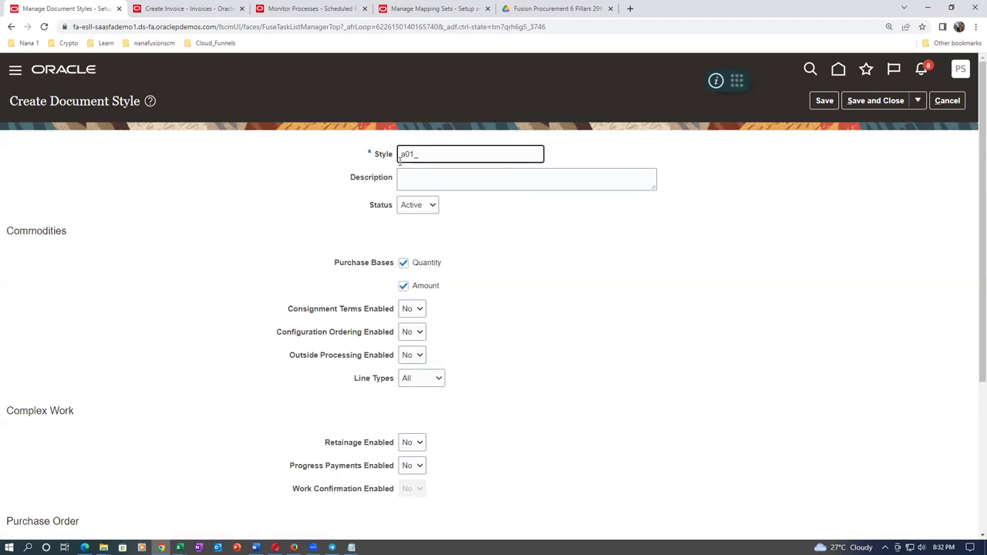
pyautogui.write('complex_style')
pyautogui.moveTo(476, 157); pyautogui.dragTo(400, 155)
pyautogui.hotkey('ctrl', 'c')
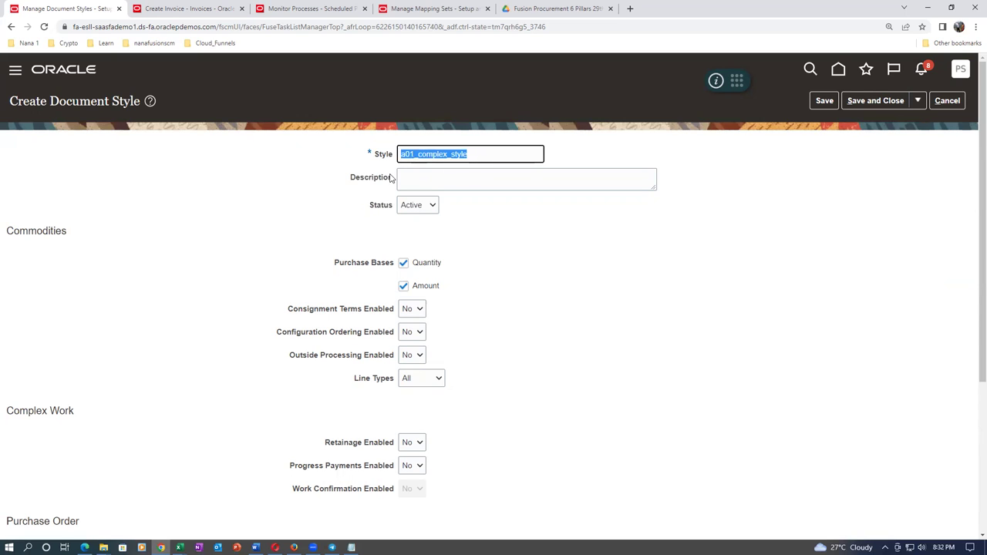
pyautogui.click(427, 176)
pyautogui.hotkey('ctrl', 'v')
# Uncheck Quantity so Amount is the style's only purchase basis
pyautogui.scroll(-1, 498, 283)
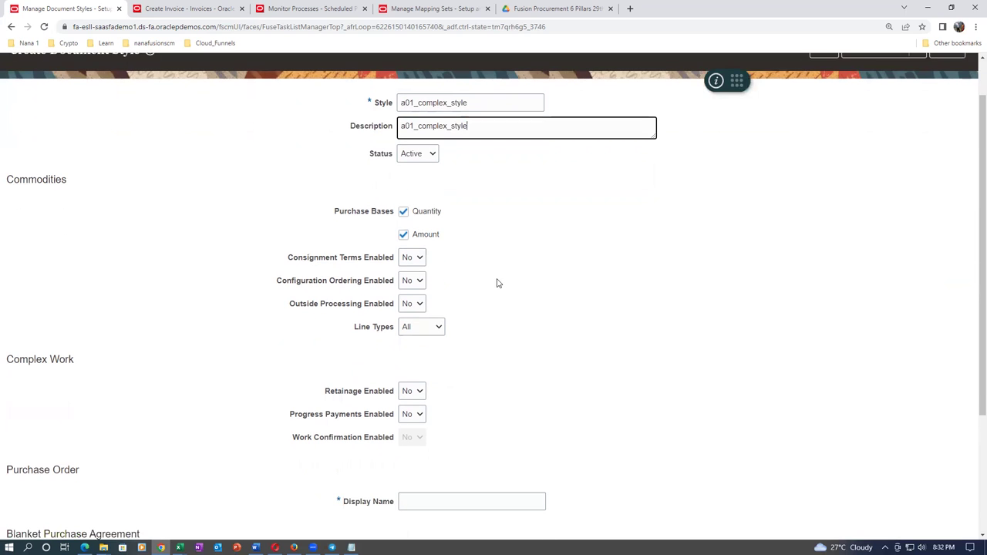
pyautogui.click(403, 212)
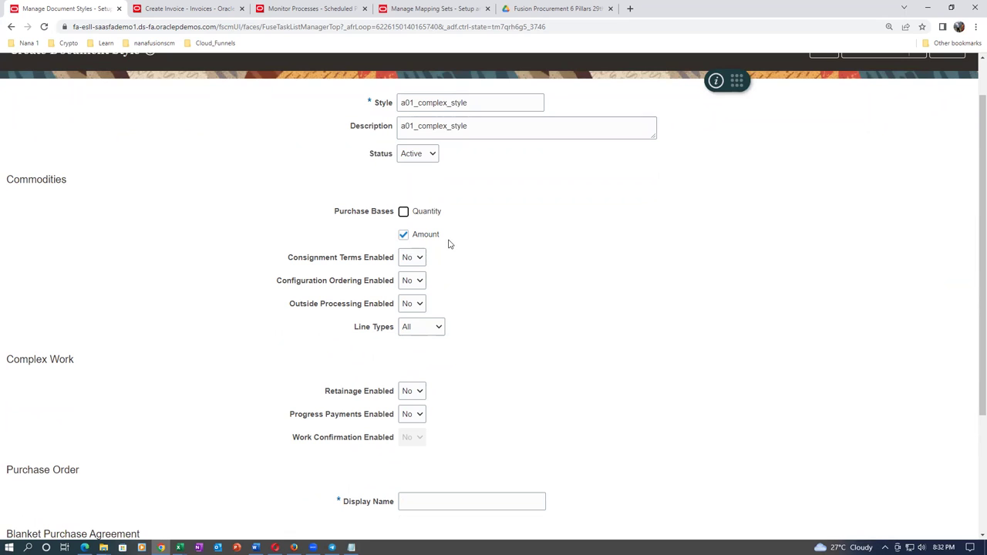
pyautogui.scroll(-1, 471, 285)
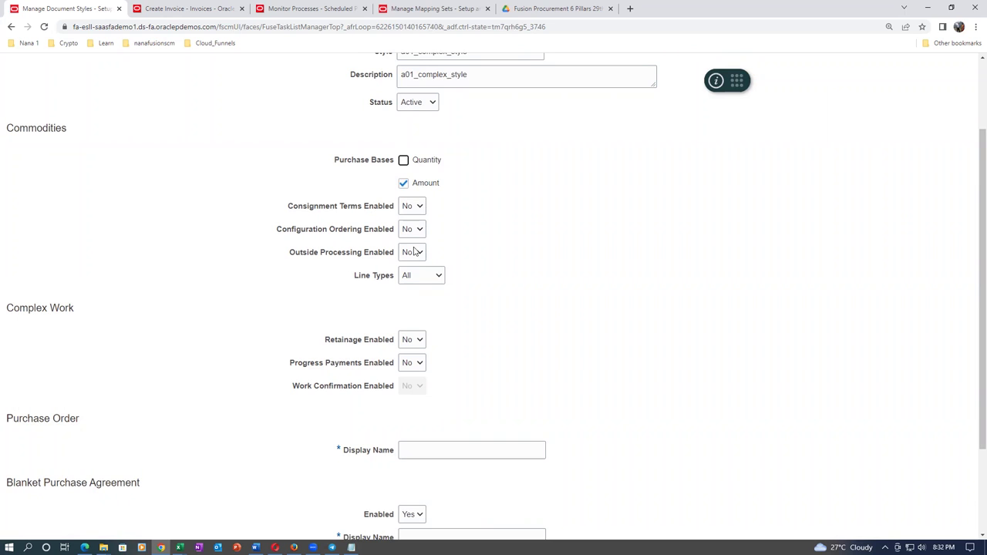
# Set Retainage Enabled to Yes for the style
pyautogui.scroll(-2, 486, 318)
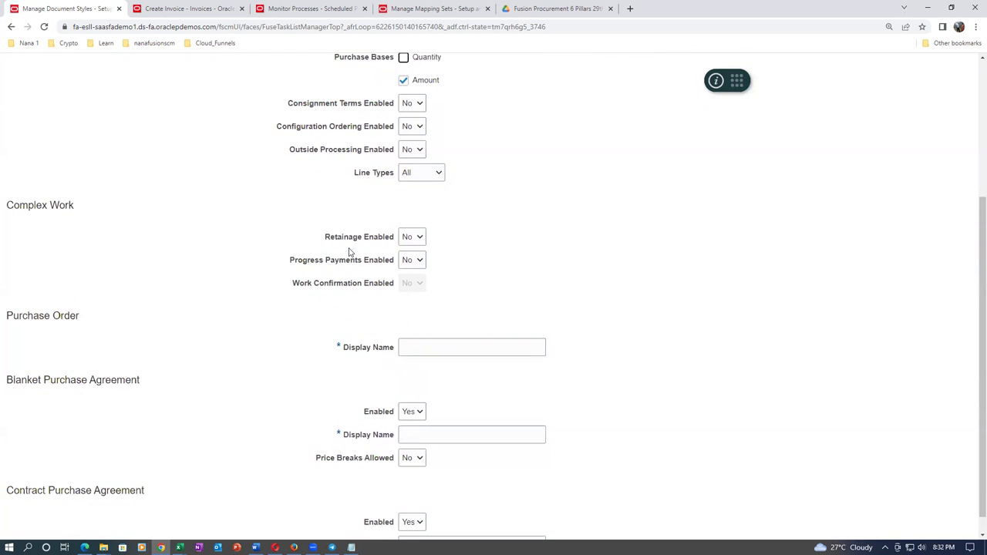
pyautogui.click(406, 238)
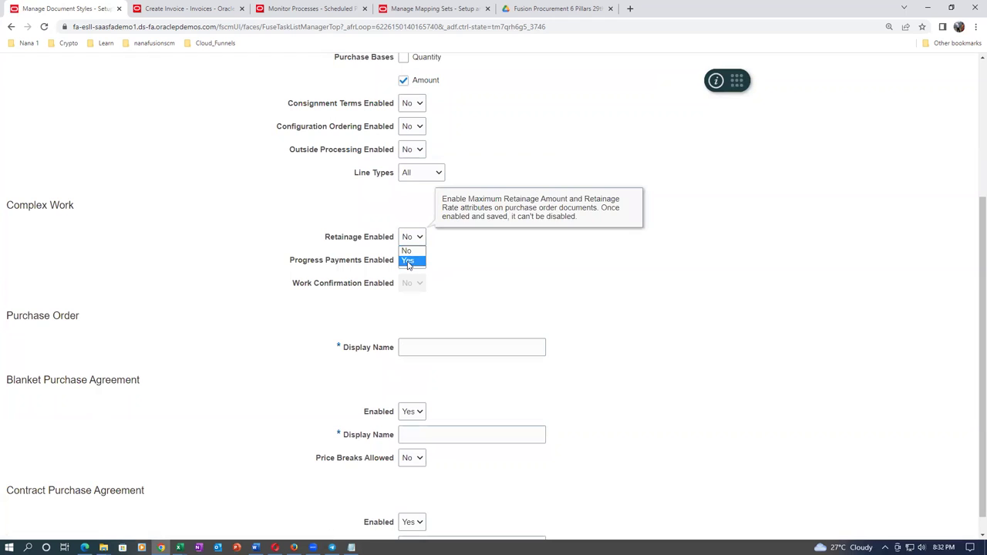
pyautogui.click(408, 261)
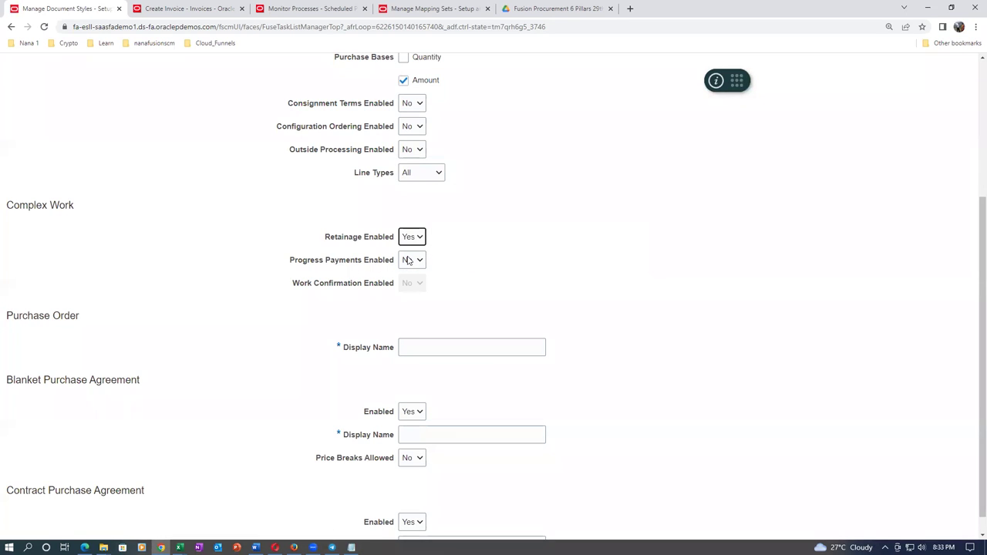
pyautogui.click(466, 294)
# Enter PO display name 'a01 complex_Retainage' and blanket agreement display name 'a01 BPA Retainage'
pyautogui.click(438, 349)
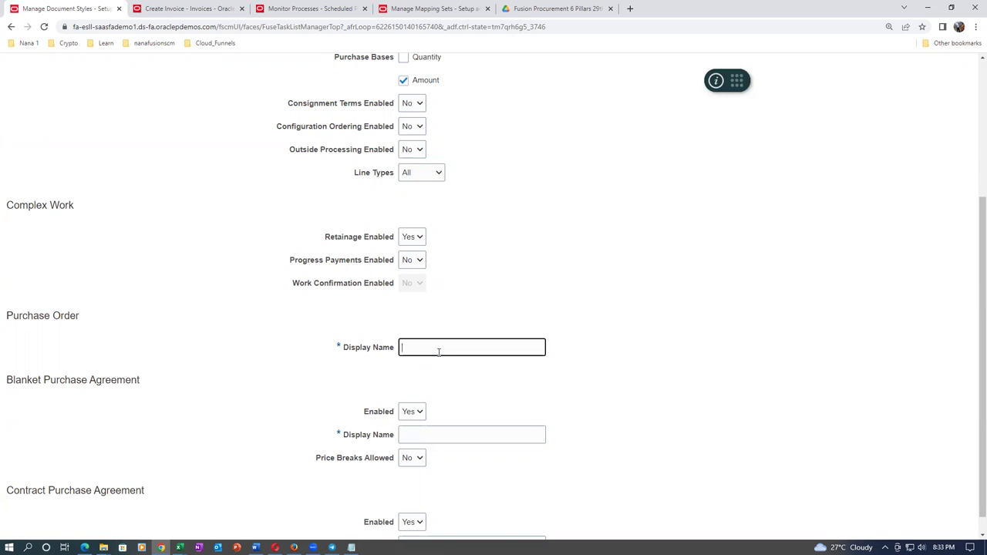
pyautogui.write('a01 ')
pyautogui.write('complex_Retainage')
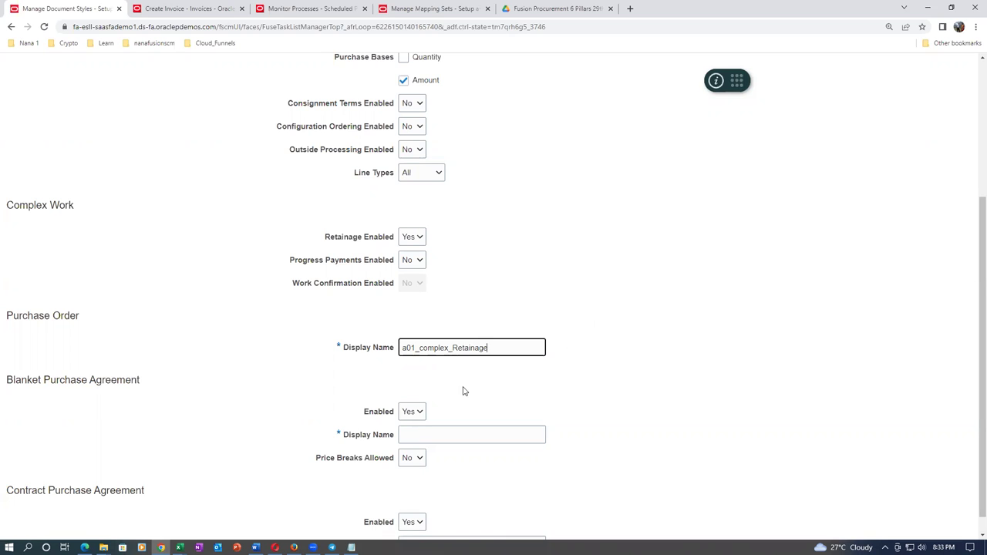
pyautogui.scroll(-1, 321, 439)
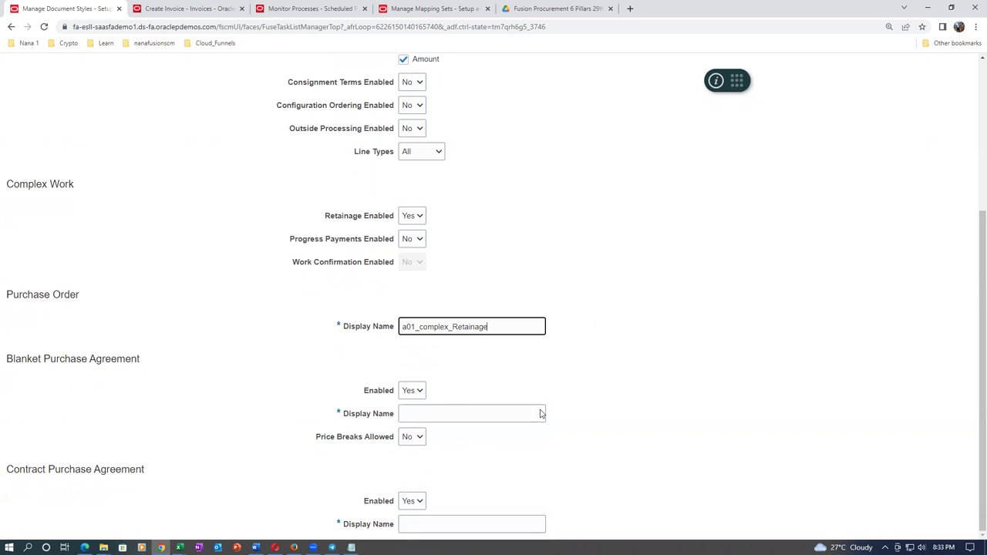
pyautogui.click(445, 418)
pyautogui.write('a01')
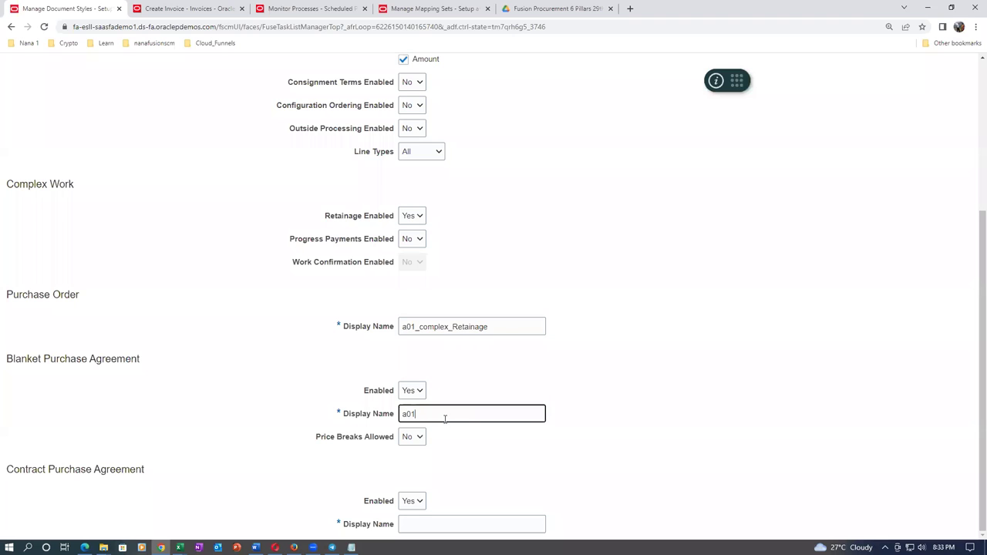
pyautogui.write(' BPA Retainage')
# Set Contract Agreement Enabled and Blanket Agreement Enabled to No
pyautogui.click(404, 503)
pyautogui.click(406, 515)
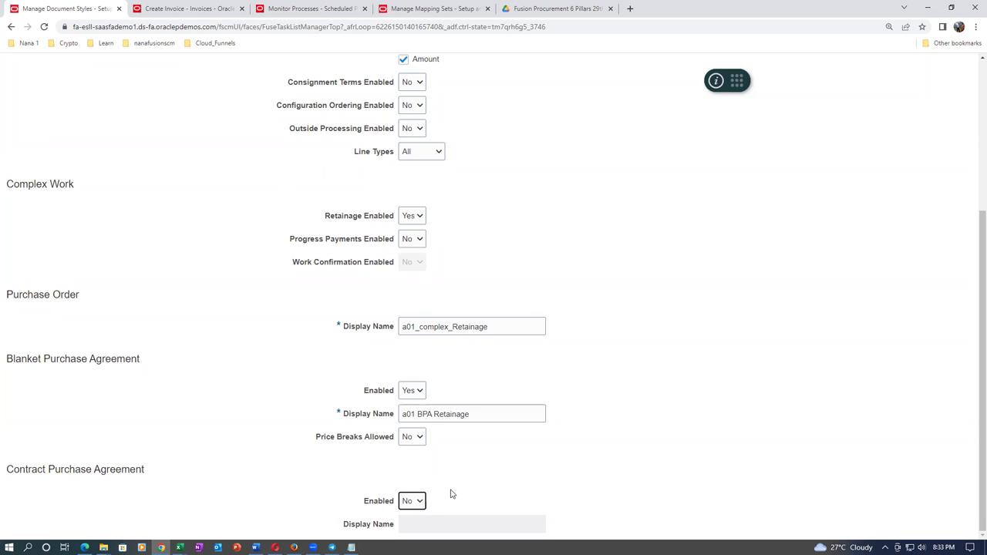
pyautogui.click(409, 393)
pyautogui.click(406, 404)
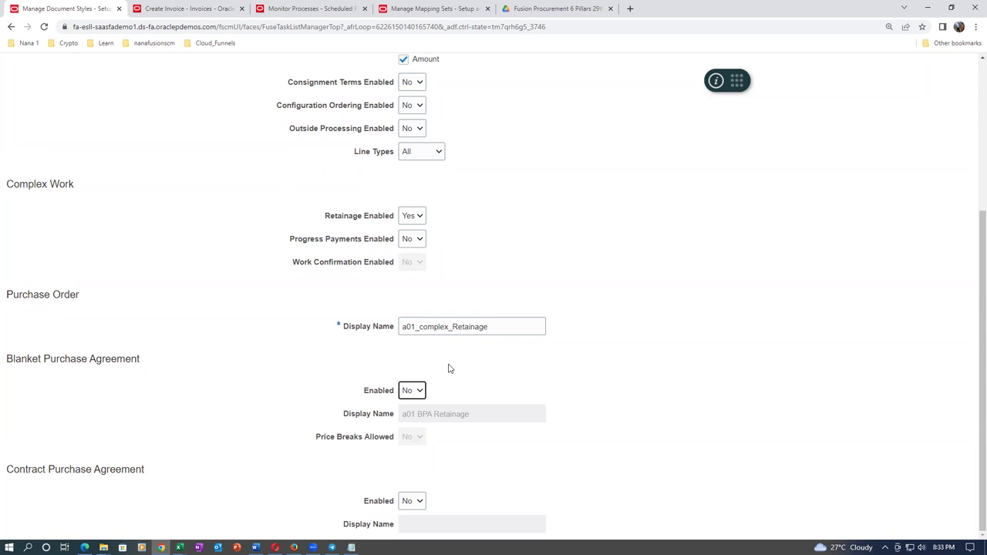
# Review the style settings and Save and Close the new style
pyautogui.moveTo(502, 327); pyautogui.dragTo(400, 328)
pyautogui.click(333, 393)
pyautogui.scroll(3, 652, 267)
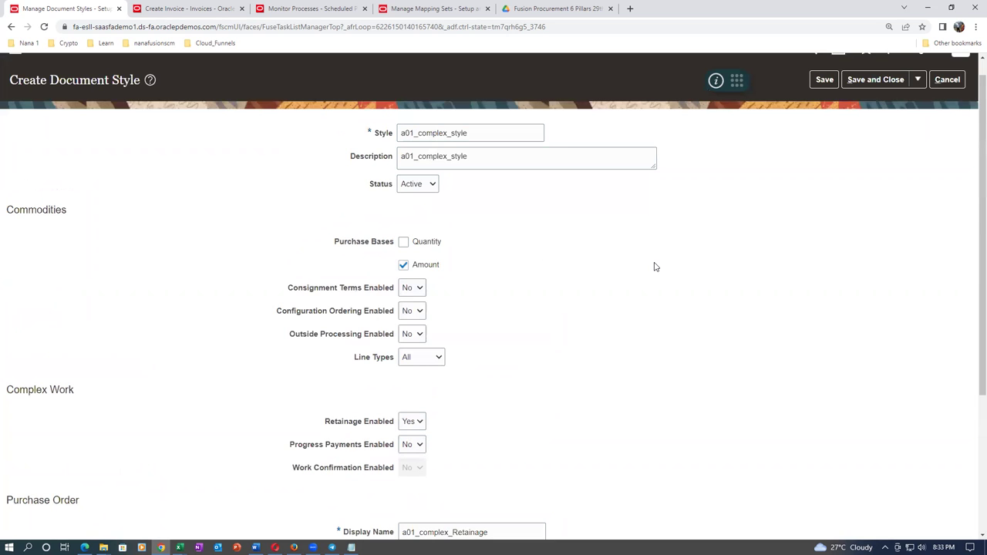
pyautogui.scroll(-1, 575, 301)
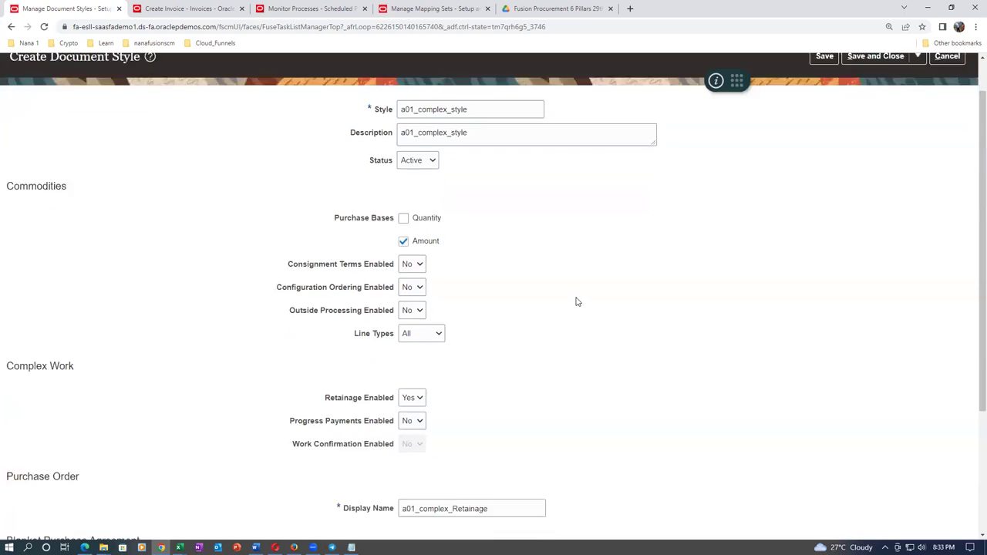
pyautogui.scroll(-3, 576, 301)
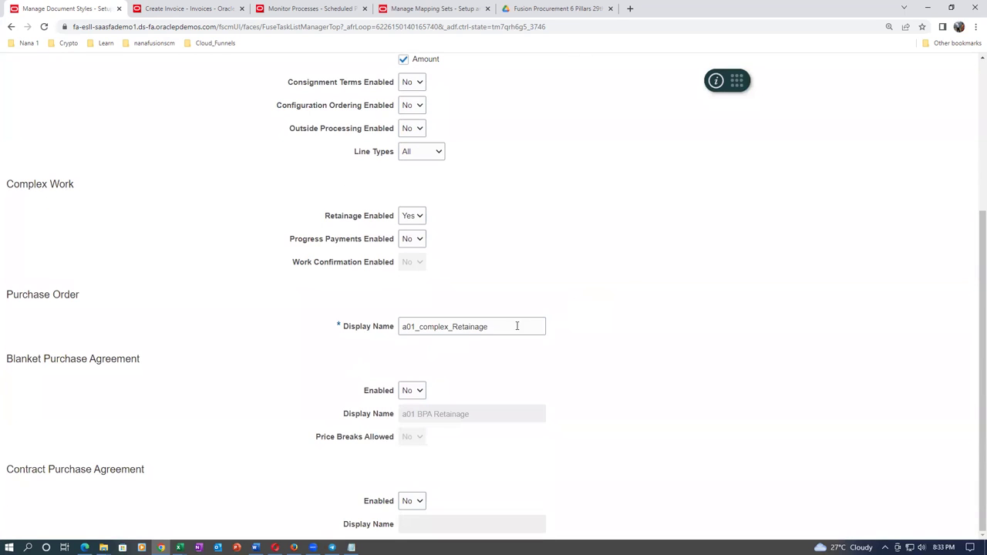
pyautogui.scroll(3, 628, 262)
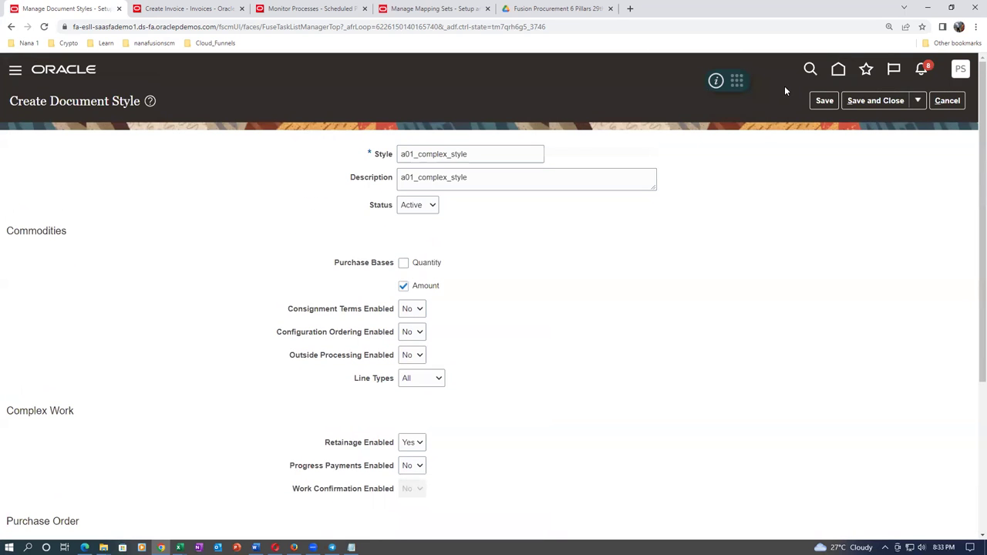
pyautogui.click(848, 108)
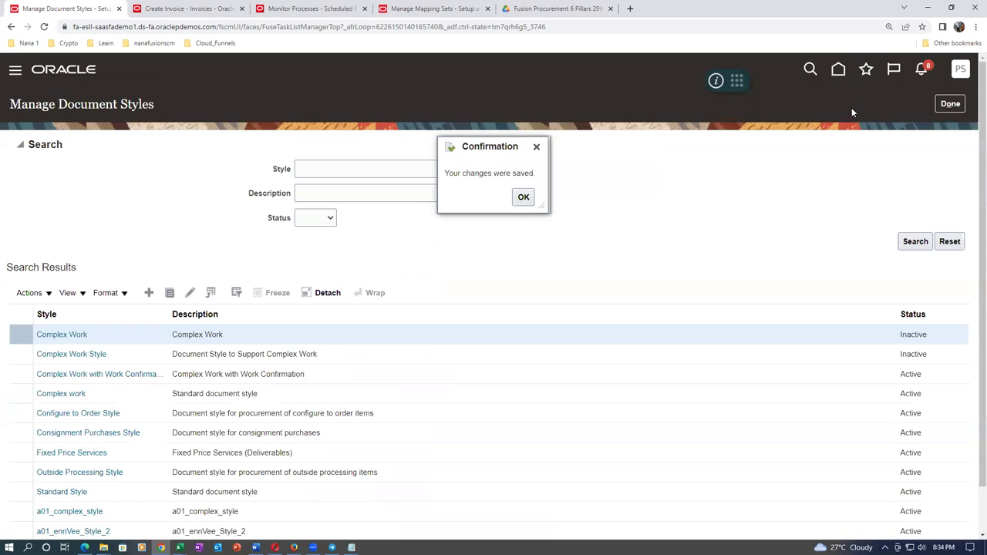
# Confirm the save message and go to the PO Overview favourite
pyautogui.click(523, 197)
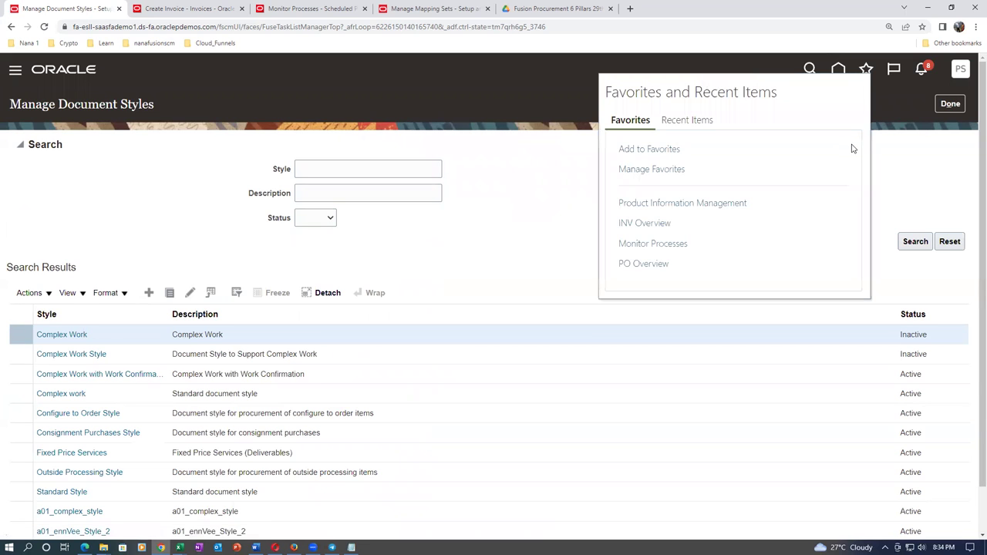
pyautogui.click(654, 265)
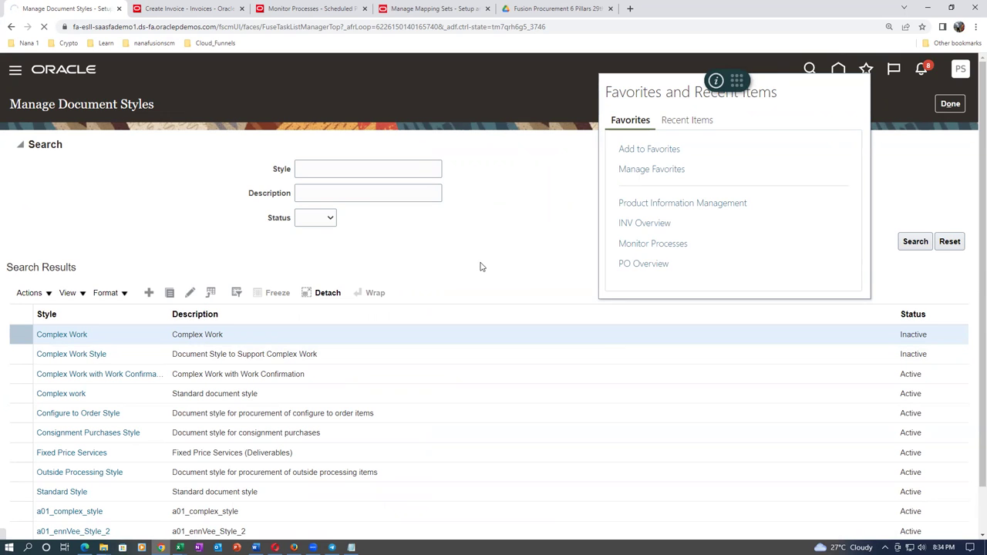
pyautogui.click(650, 264)
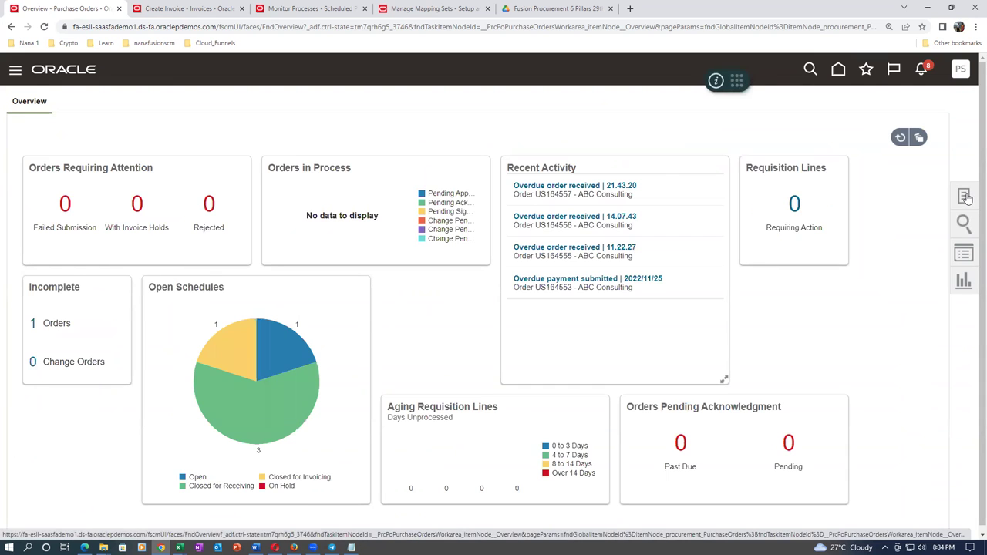
# Start a new order with style a01_complex_Retainage and procurement BU t01_business_unit
pyautogui.click(964, 197)
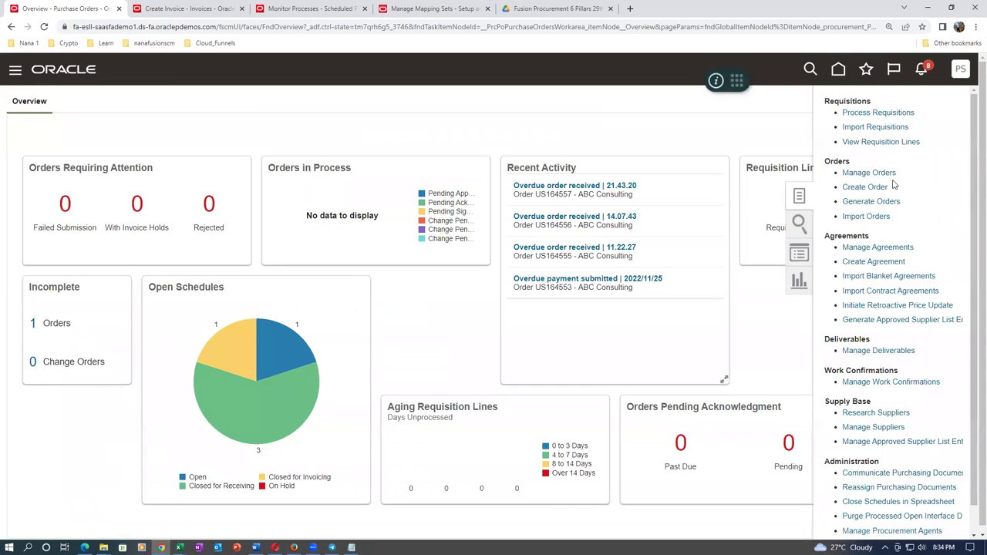
pyautogui.click(865, 187)
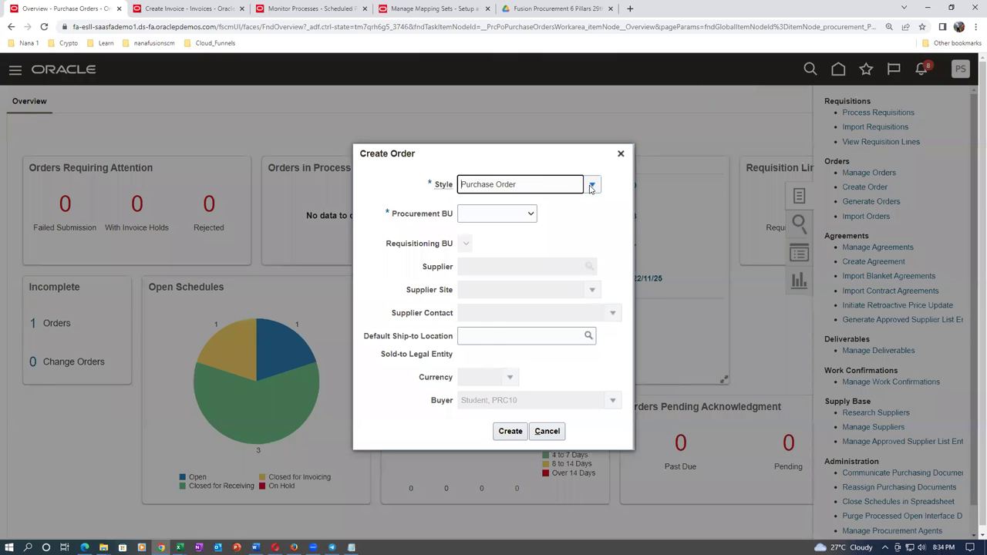
pyautogui.click(589, 187)
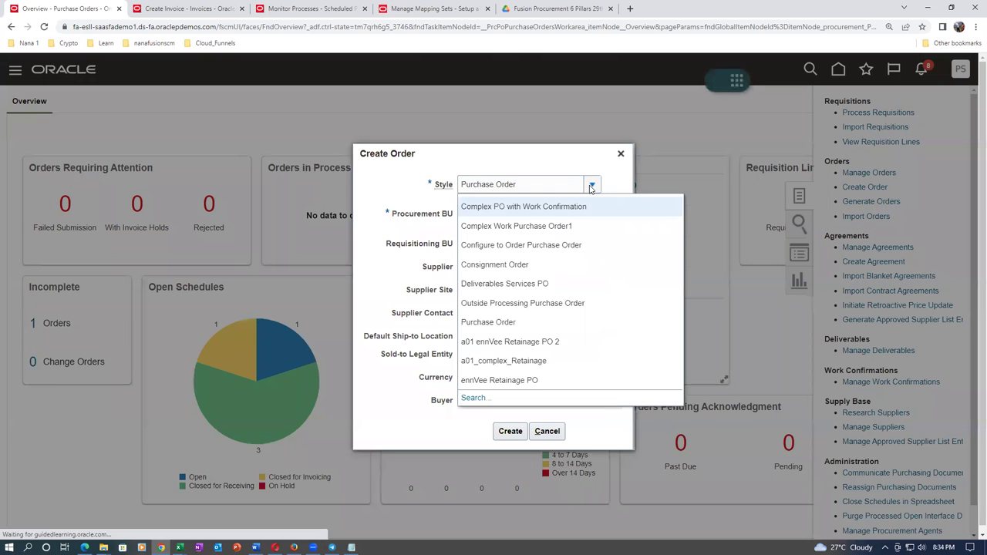
pyautogui.click(510, 361)
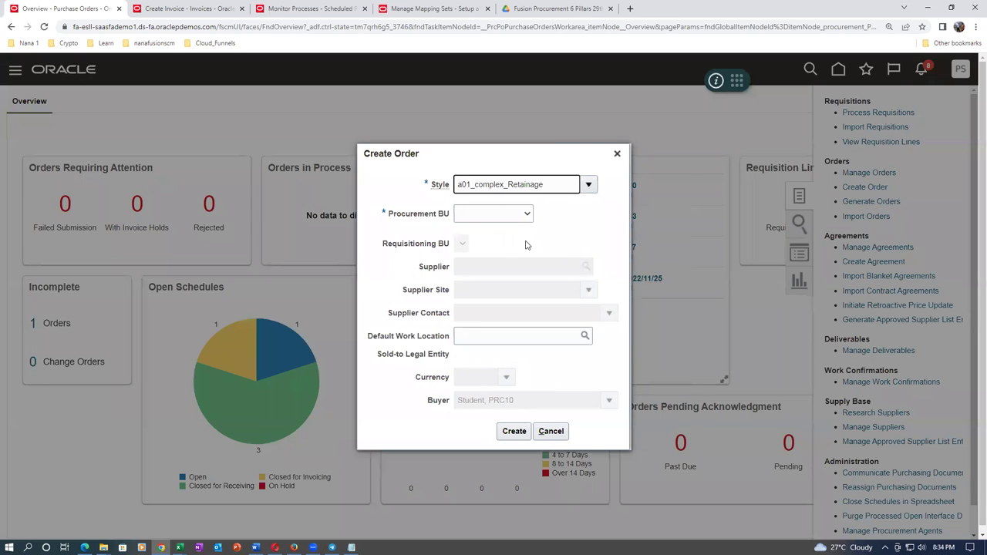
pyautogui.click(512, 216)
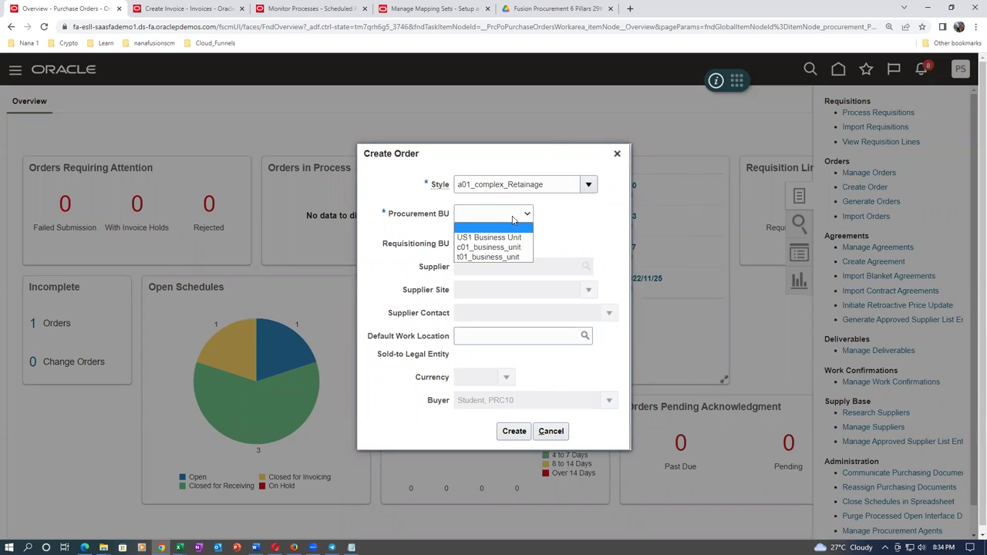
pyautogui.click(510, 257)
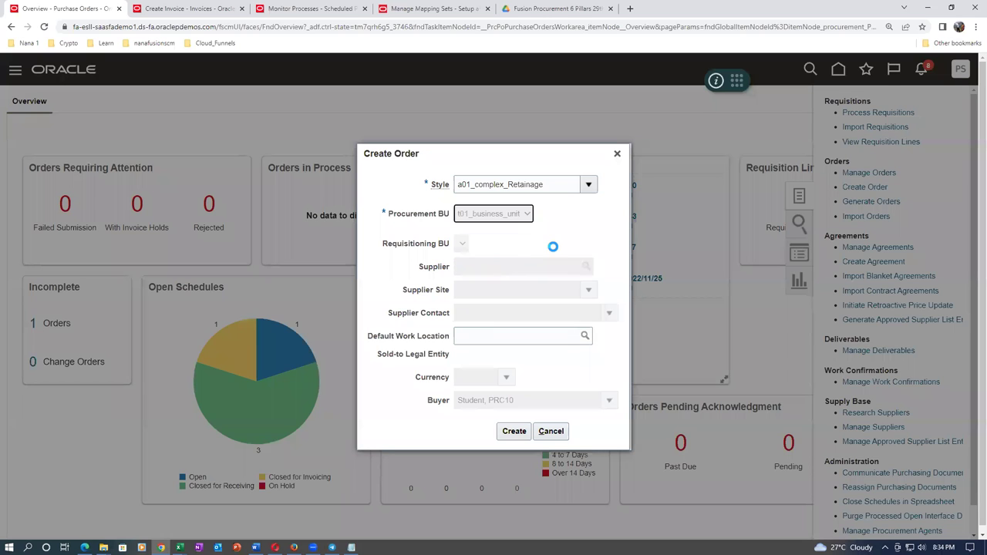
# Choose supplier ABC Consulting and create the purchase order
pyautogui.click(491, 268)
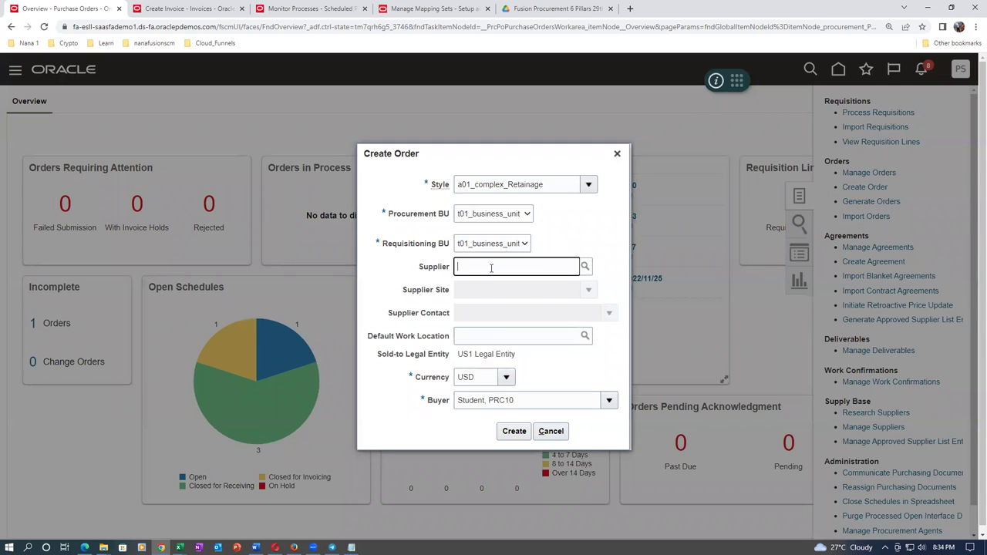
pyautogui.write('abc')
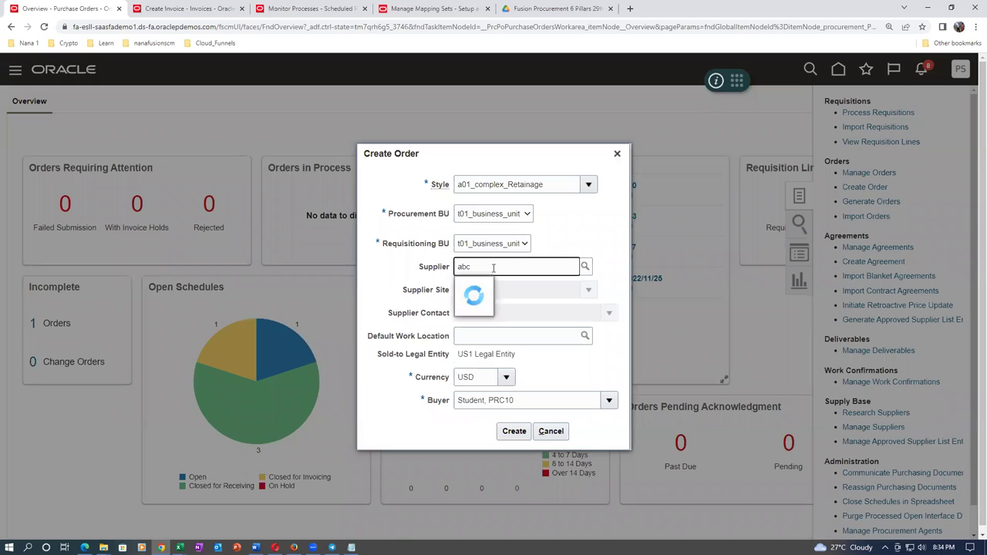
pyautogui.click(494, 287)
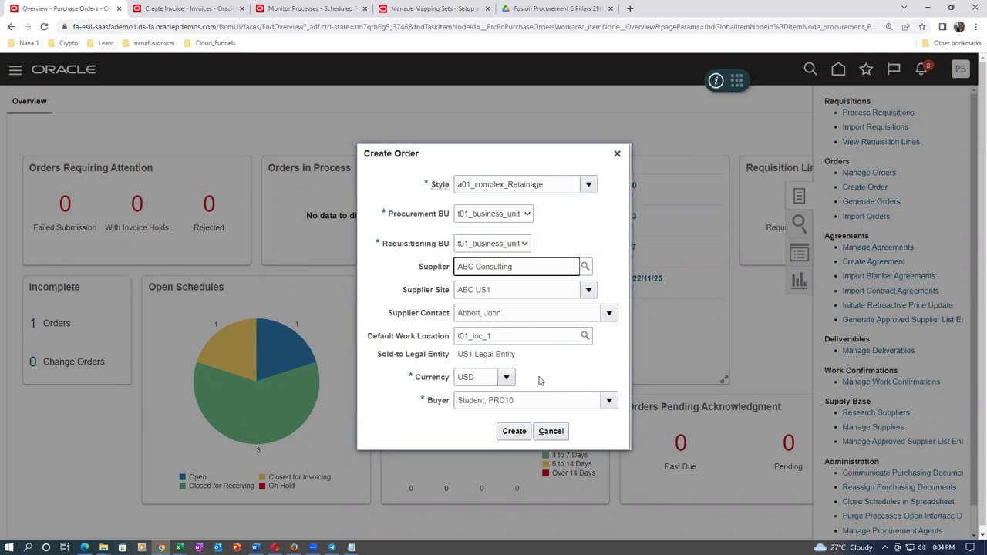
pyautogui.click(517, 431)
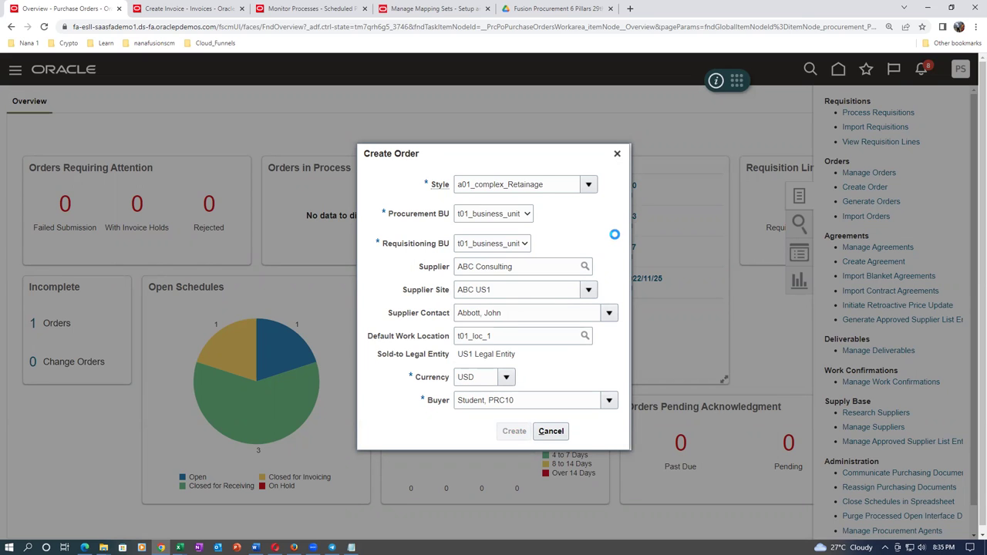
pyautogui.scroll(-5, 615, 243)
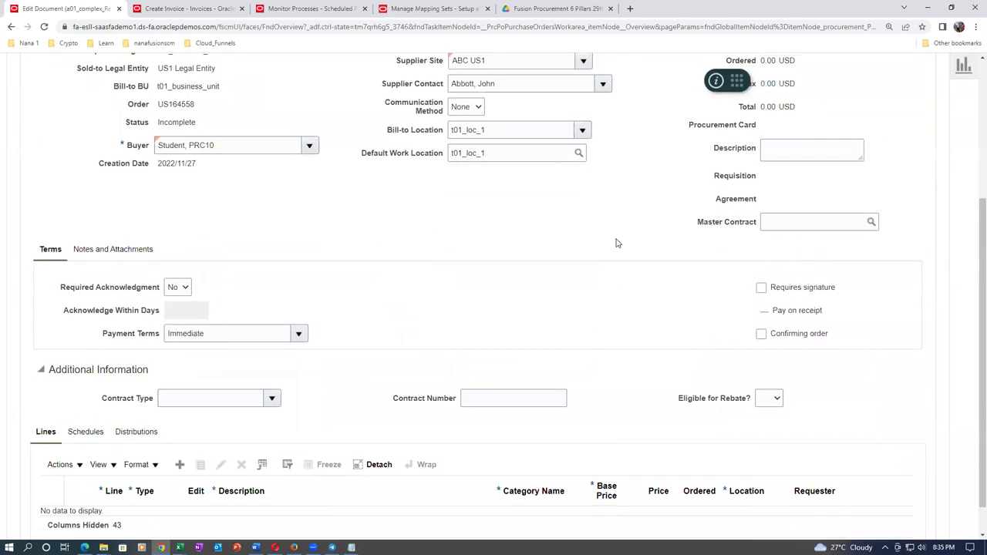
# Add line 1 'a01 renovation of res complex', category Miscellaneous, base price 20,000.00
pyautogui.scroll(-1, 616, 243)
pyautogui.click(180, 427)
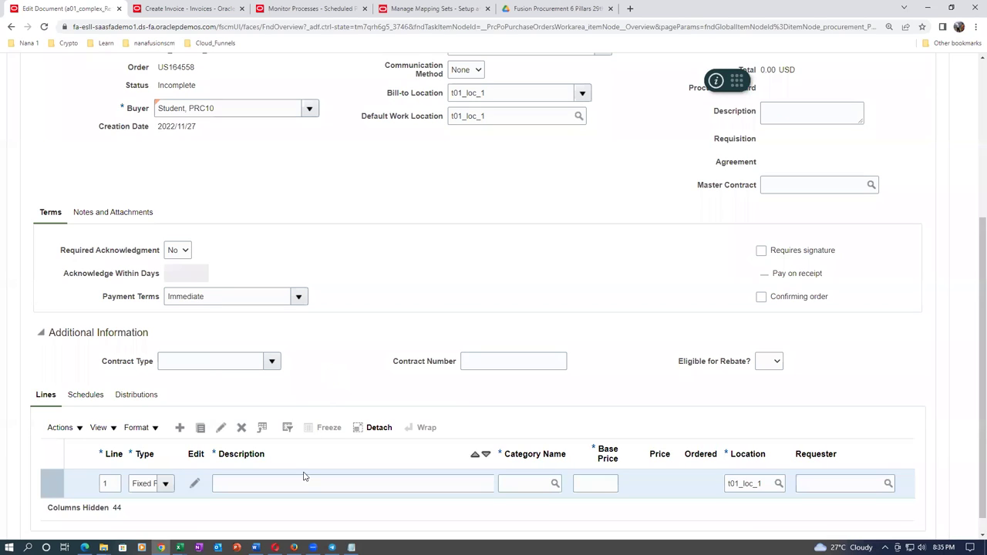
pyautogui.click(248, 484)
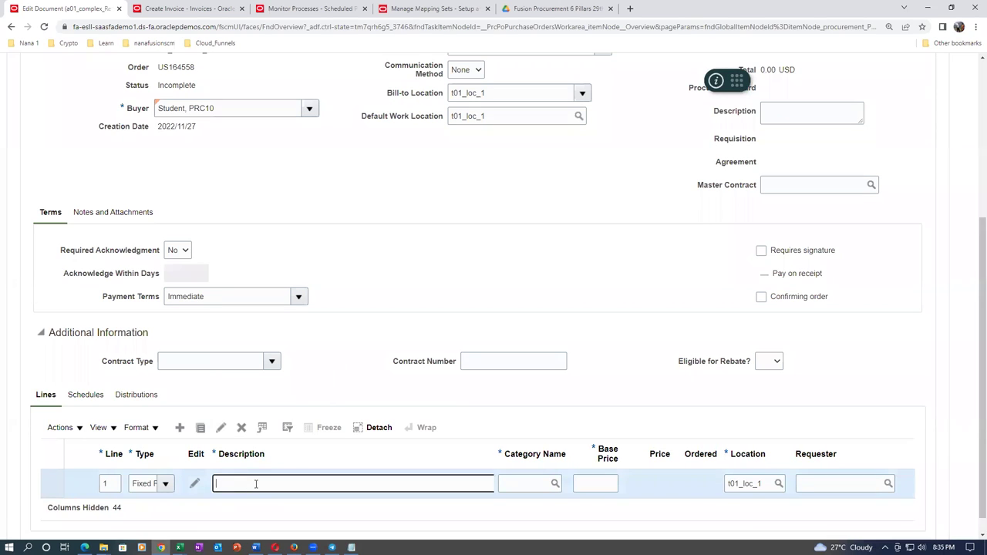
pyautogui.write('a01 renova')
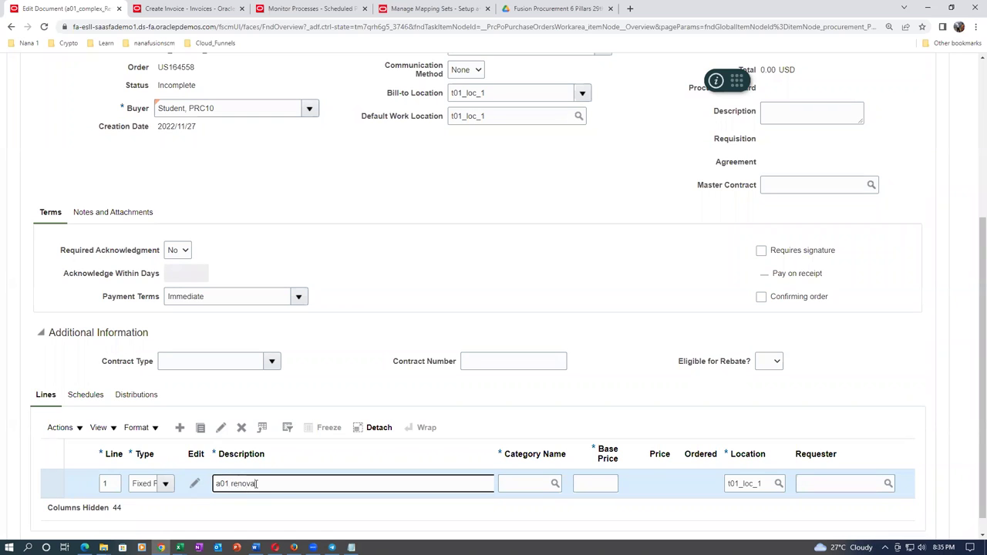
pyautogui.write('tion of res complex')
pyautogui.click(518, 484)
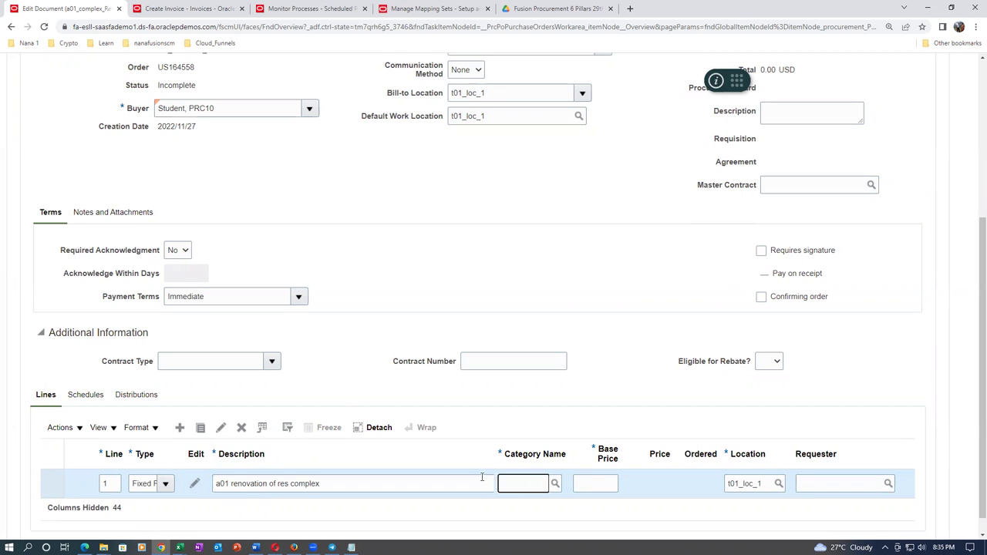
pyautogui.write('misc')
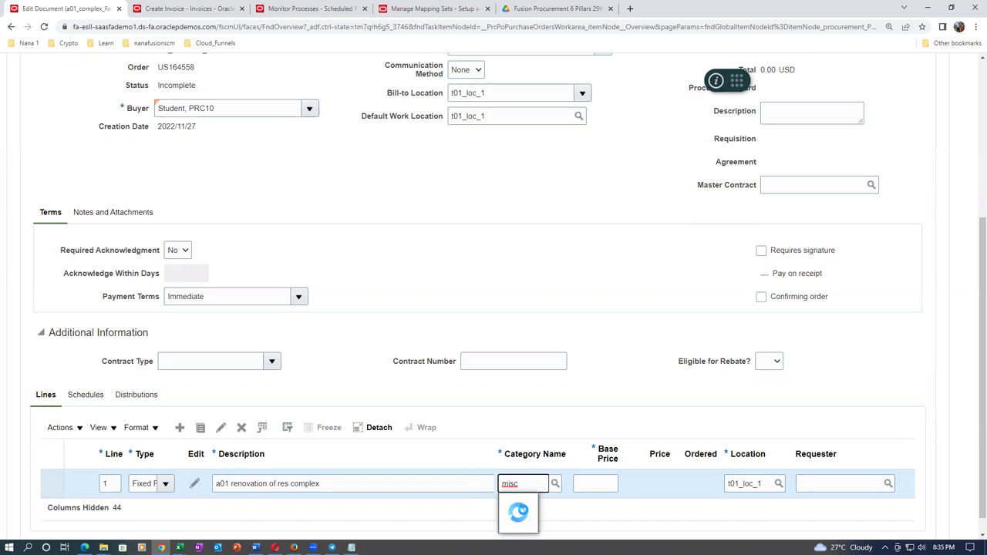
pyautogui.click(522, 506)
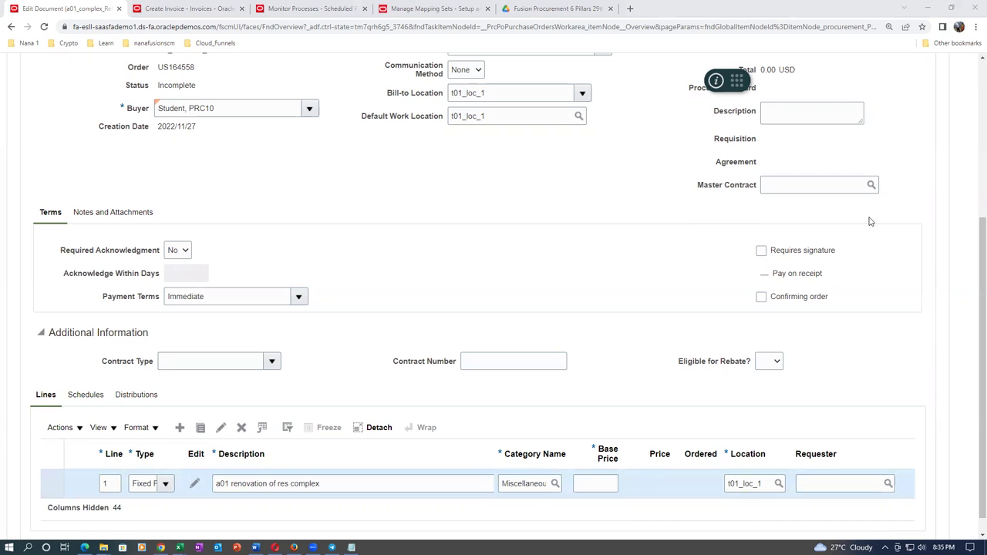
pyautogui.click(597, 483)
pyautogui.write('20000')
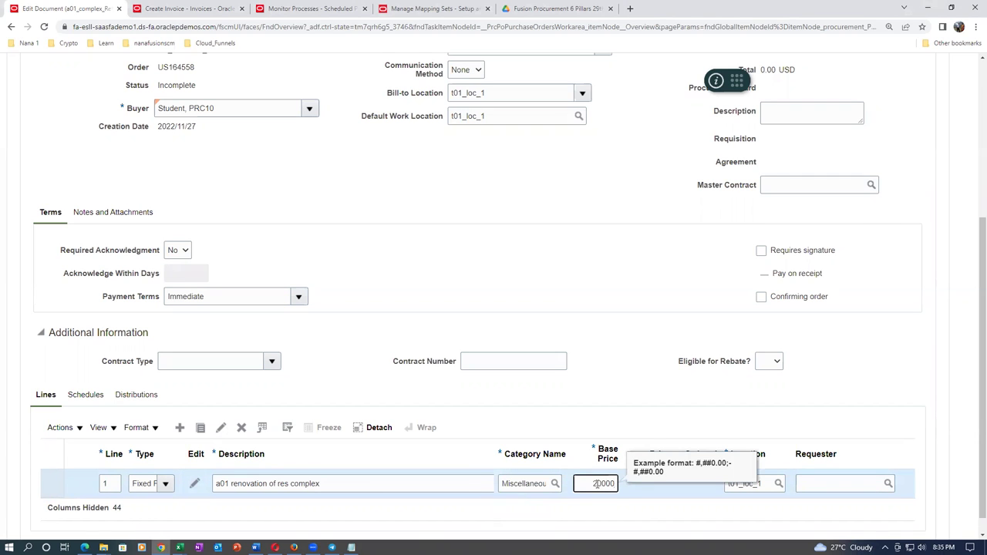
pyautogui.press('Tab')
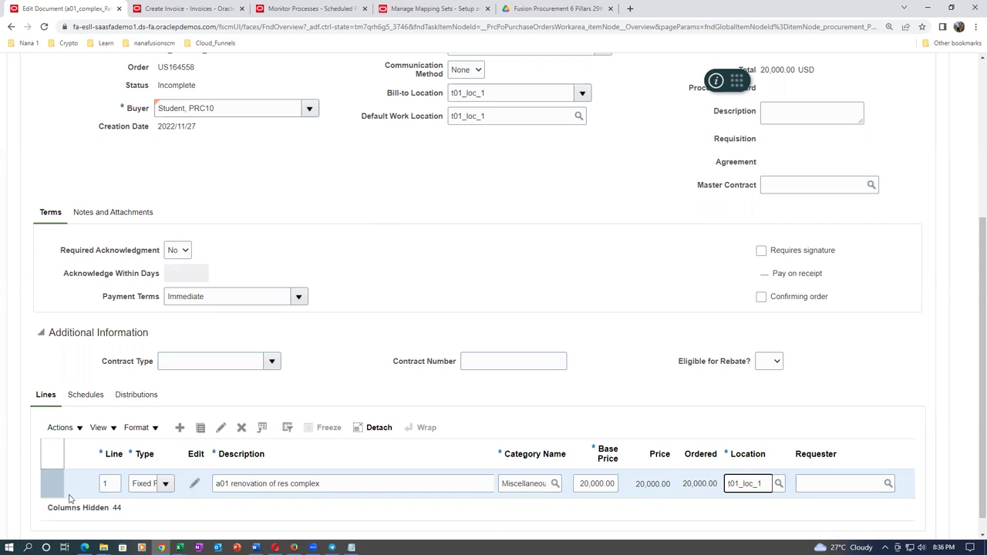
# On the Schedules tab, give line 1 a retainage rate of 20
pyautogui.click(85, 394)
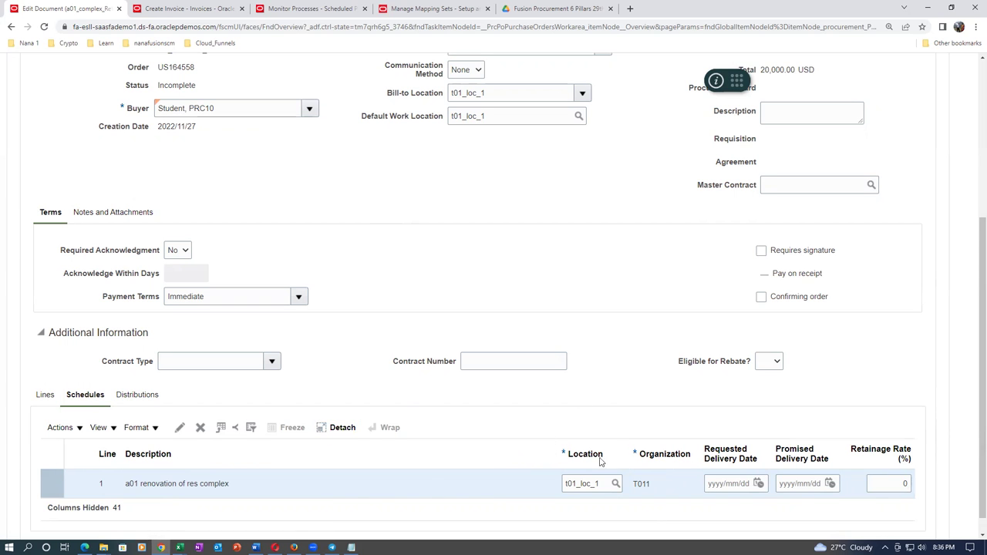
pyautogui.click(894, 486)
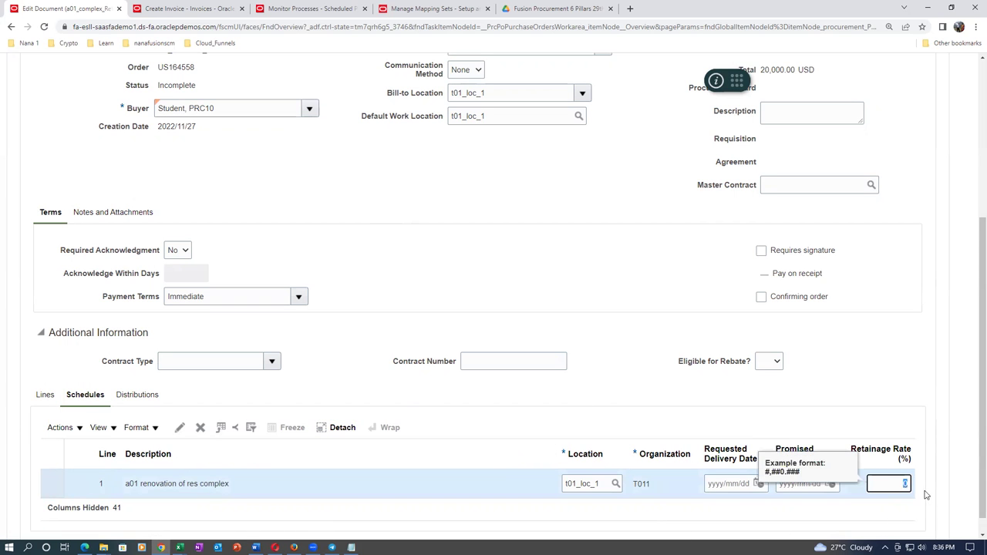
pyautogui.write('20')
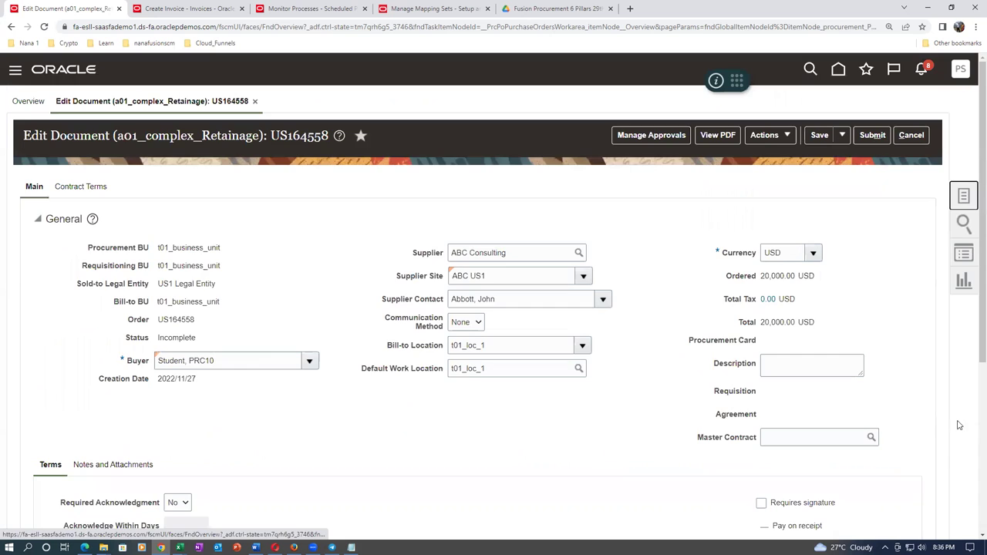
# Set the requested delivery date to 26 Nov 2022 and open the schedule's details
pyautogui.scroll(-2, 946, 422)
pyautogui.scroll(-2, 953, 421)
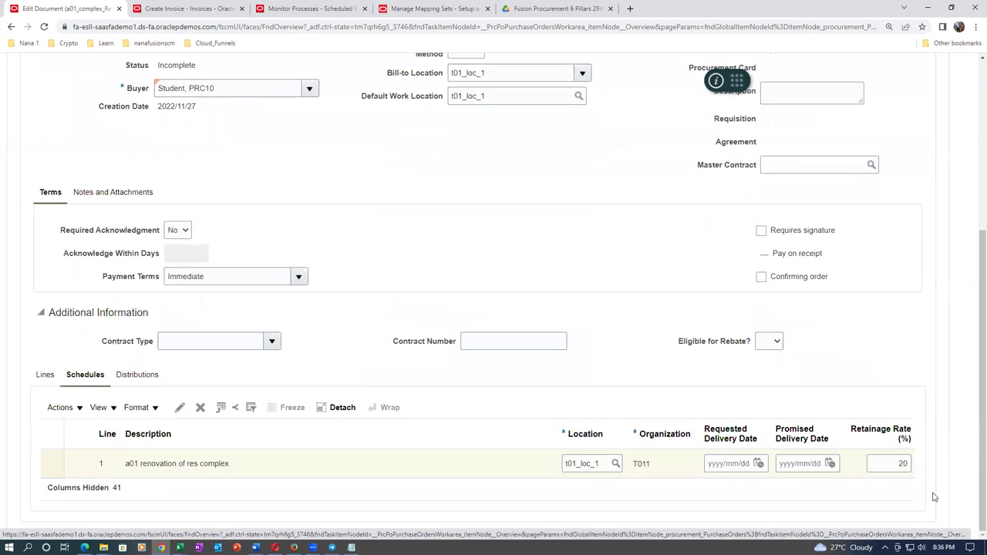
pyautogui.click(735, 464)
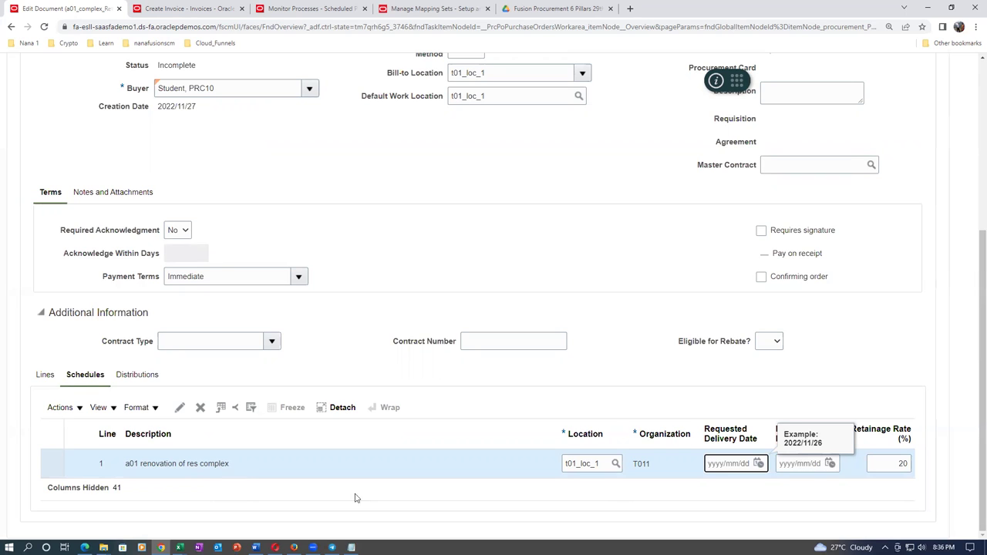
pyautogui.click(759, 465)
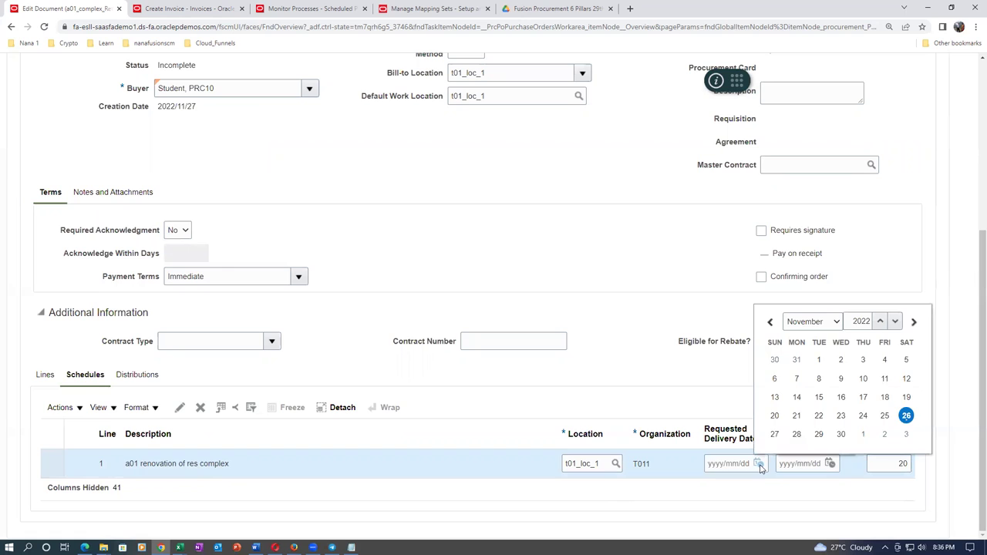
pyautogui.click(908, 417)
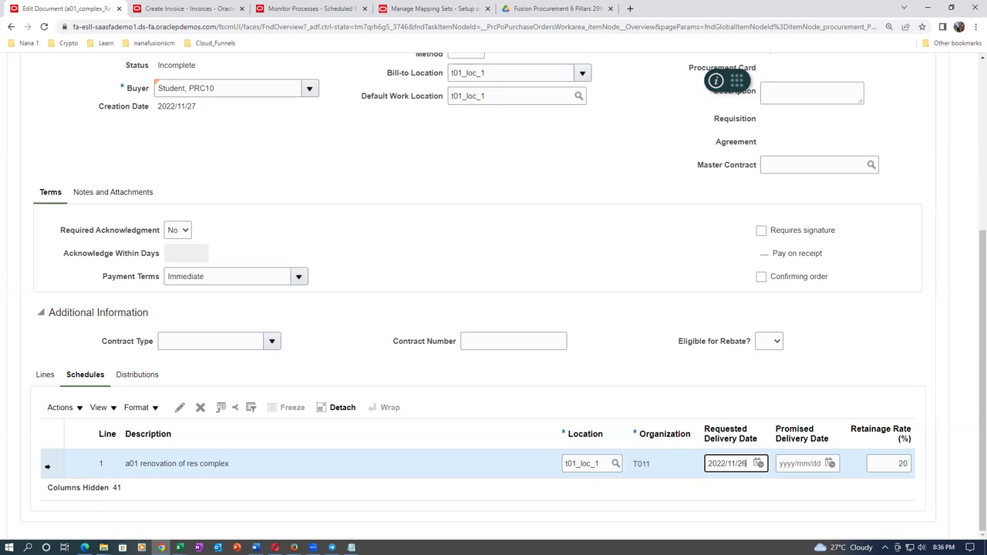
pyautogui.click(182, 408)
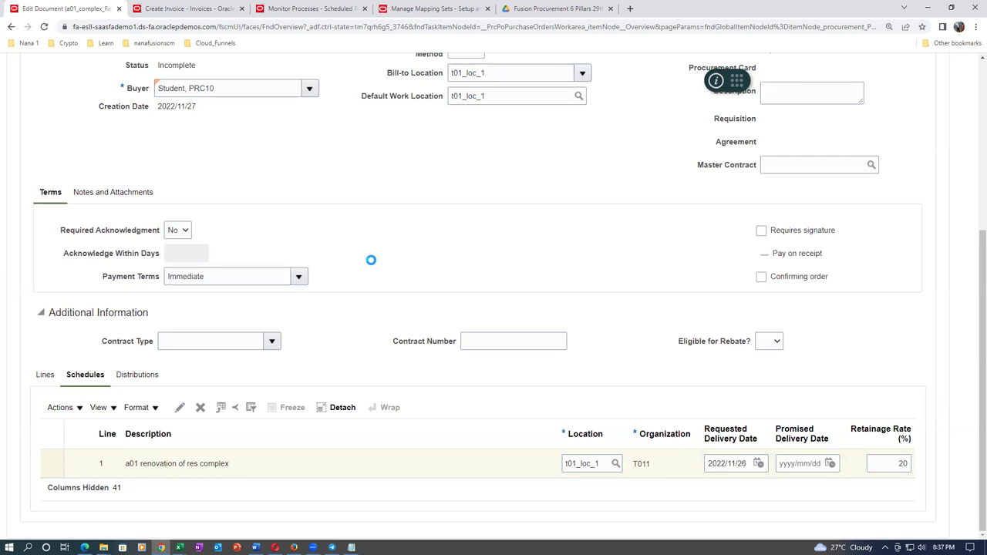
# Confirm the Edit Schedule page with OK, then bring the Notepad notes forward
pyautogui.scroll(-3, 378, 265)
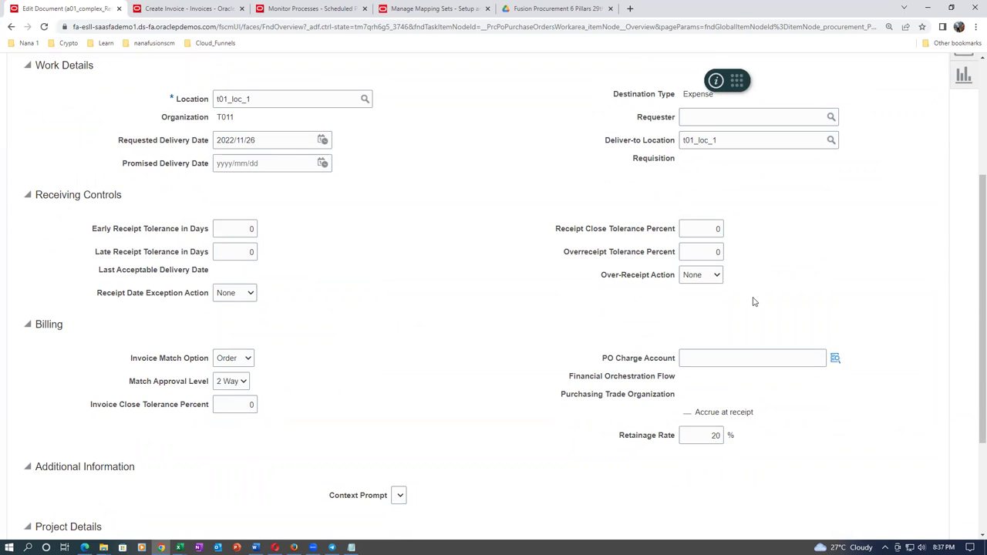
pyautogui.scroll(3, 755, 302)
pyautogui.click(879, 139)
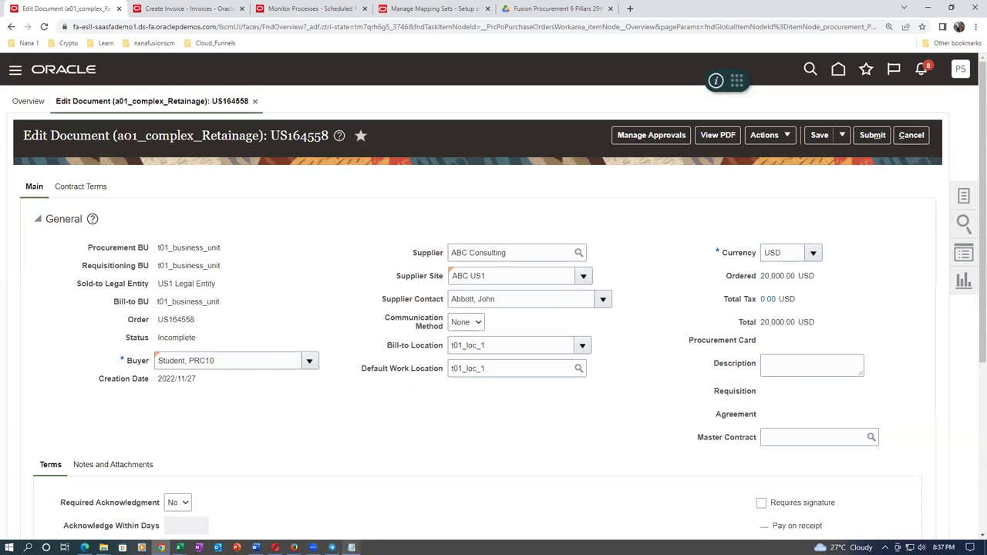
pyautogui.click(351, 547)
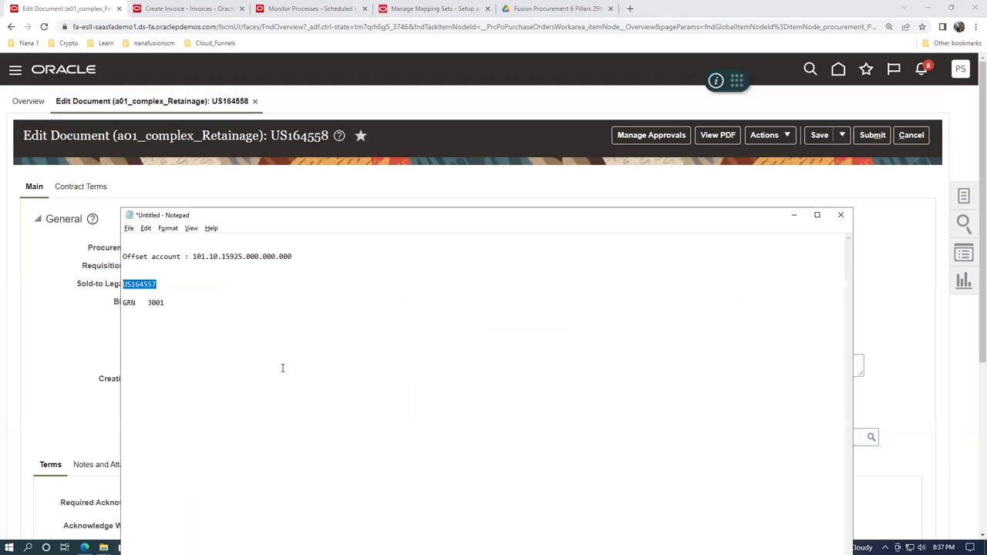
# Record the new order number on its own line in Notepad and return to the order
pyautogui.click(269, 332)
pyautogui.write('US164558')
pyautogui.press('Return')
pyautogui.press('Return')
pyautogui.click(184, 314)
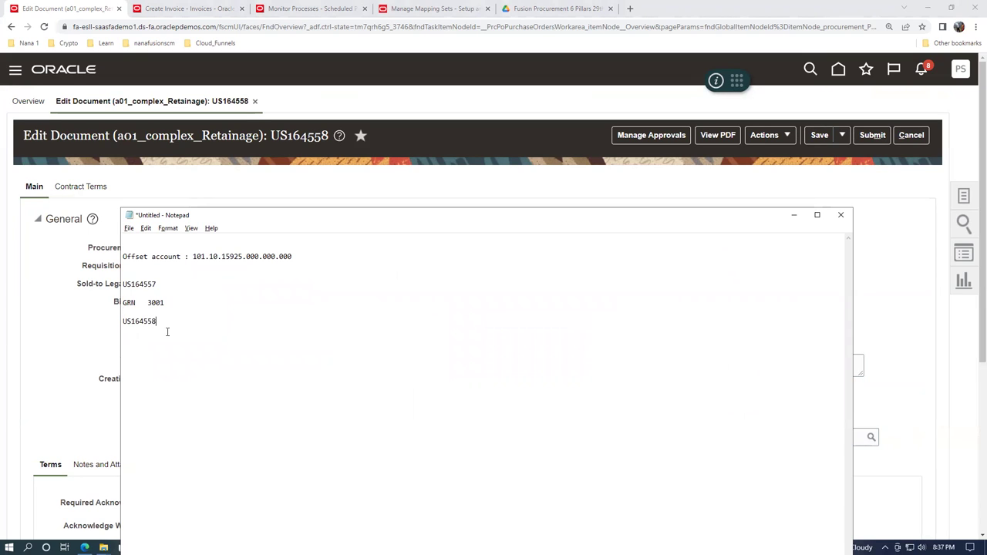
pyautogui.doubleClick(167, 332)
pyautogui.click(19, 330)
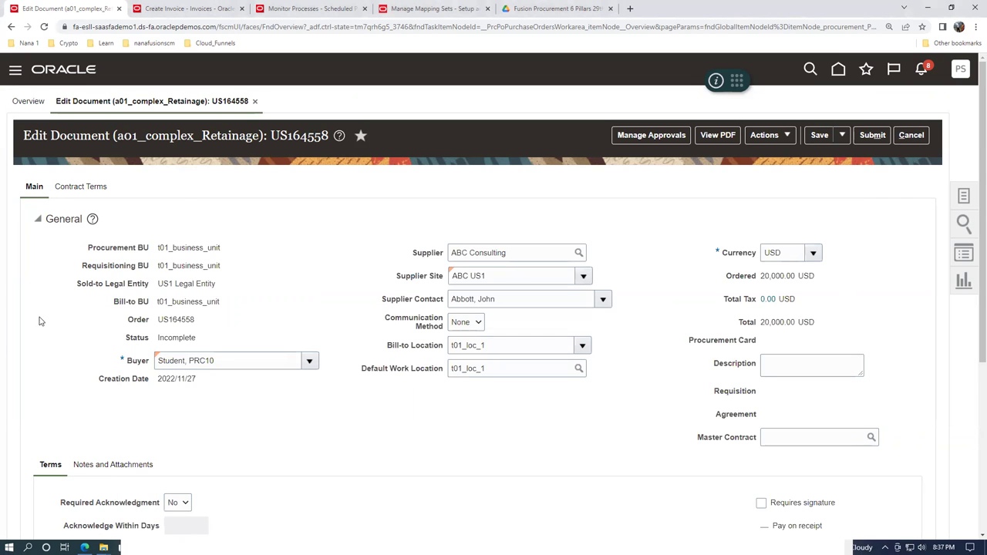
# Save and validate the order, then dismiss the missing accrual, variance and charge account errors
pyautogui.click(819, 136)
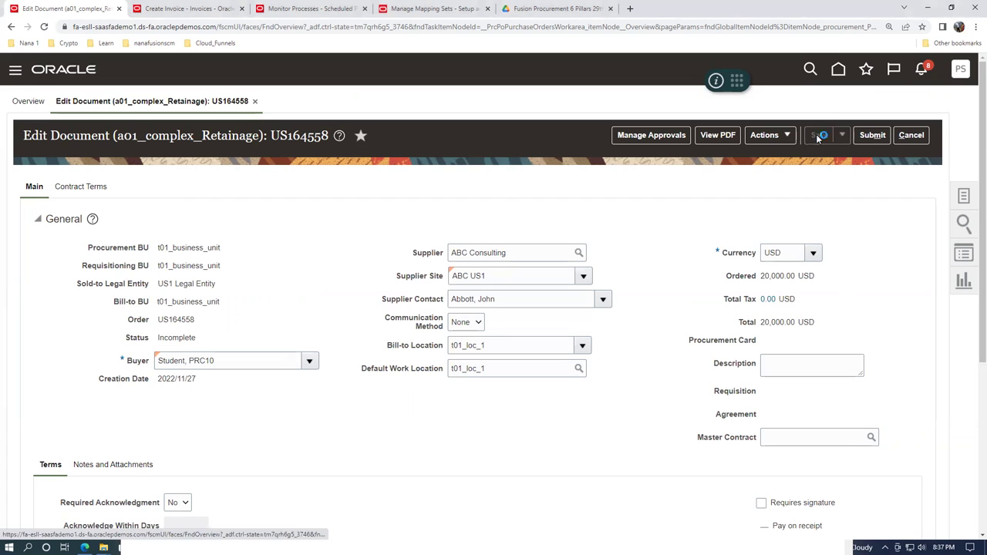
pyautogui.click(771, 138)
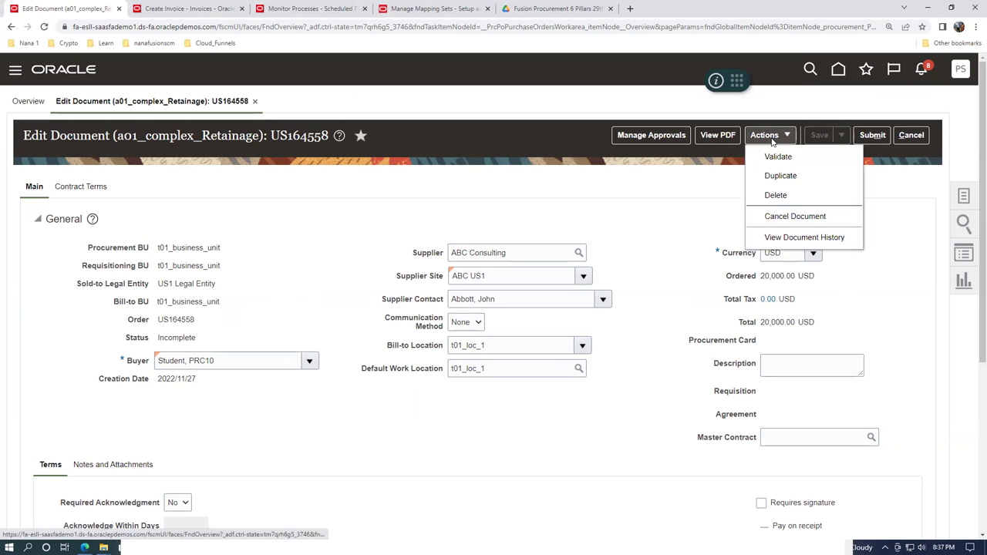
pyautogui.click(775, 156)
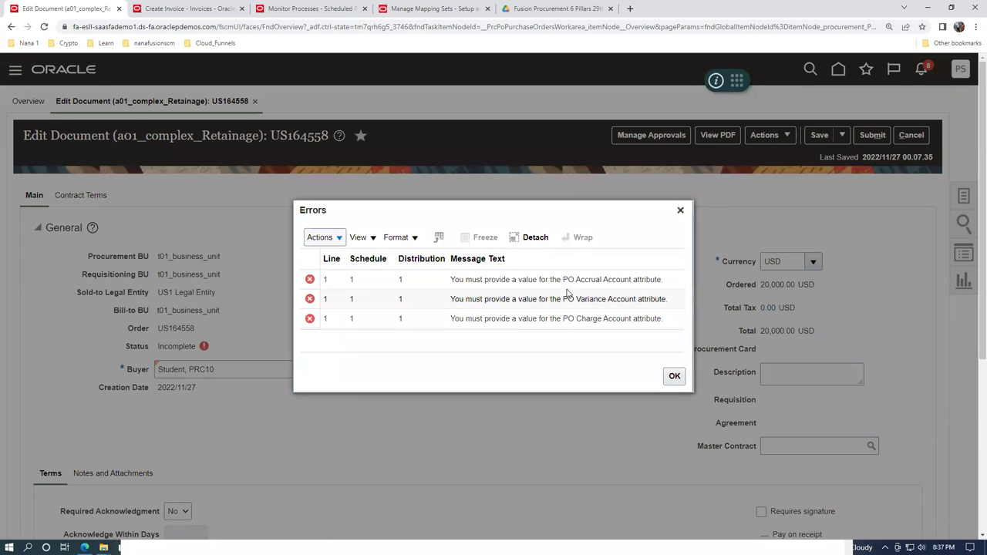
pyautogui.click(674, 378)
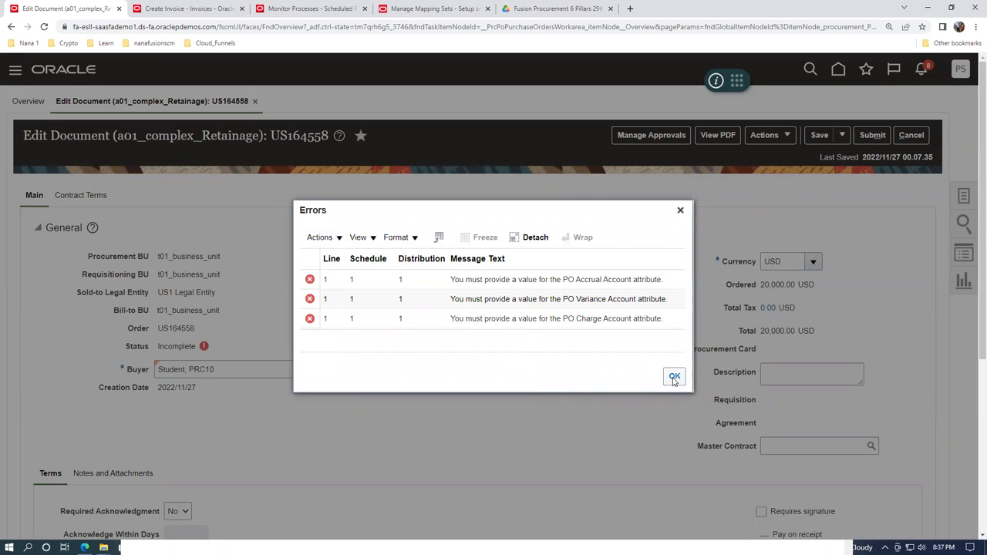
pyautogui.click(674, 378)
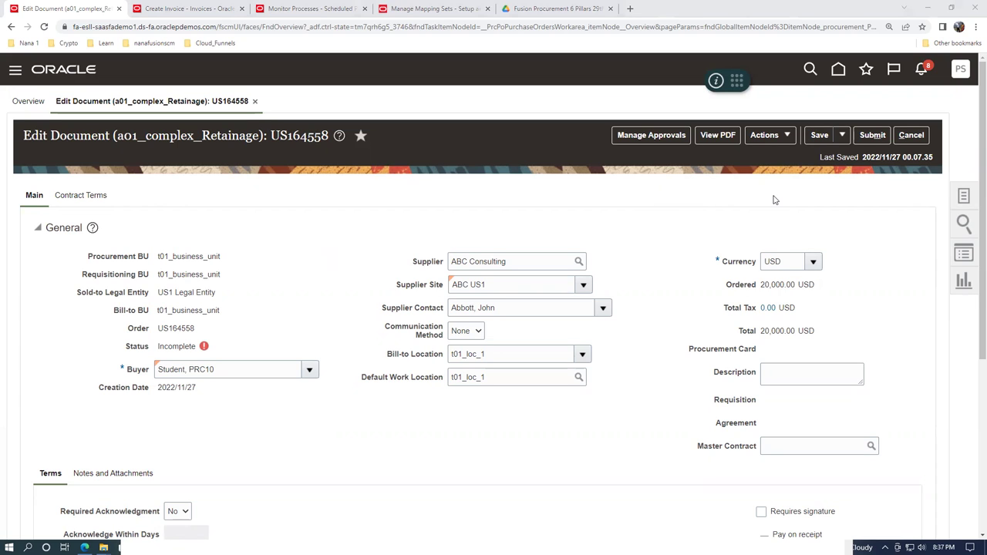
# Review order US164558's schedule and line Requester, then switch to the Manage Mapping Sets page
pyautogui.scroll(-4, 309, 300)
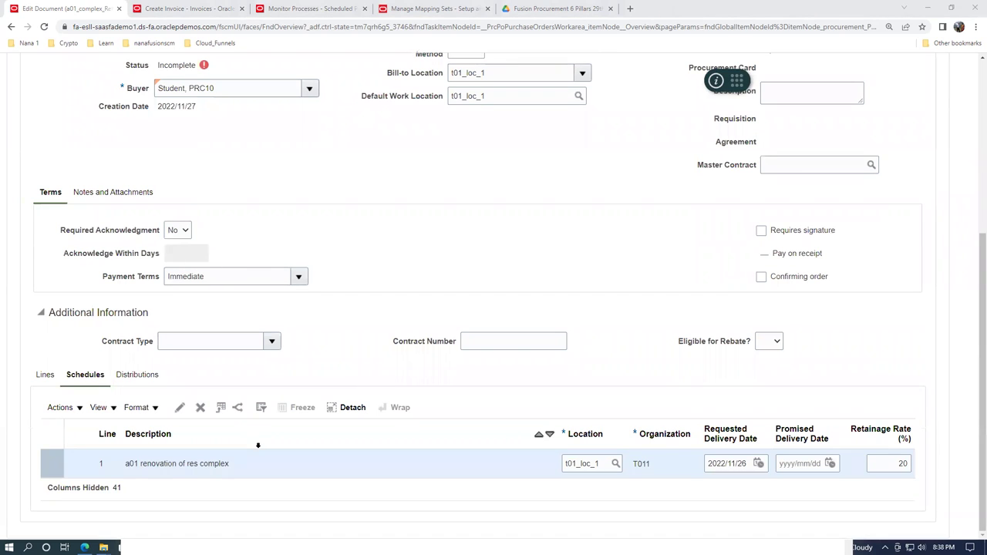
pyautogui.click(42, 375)
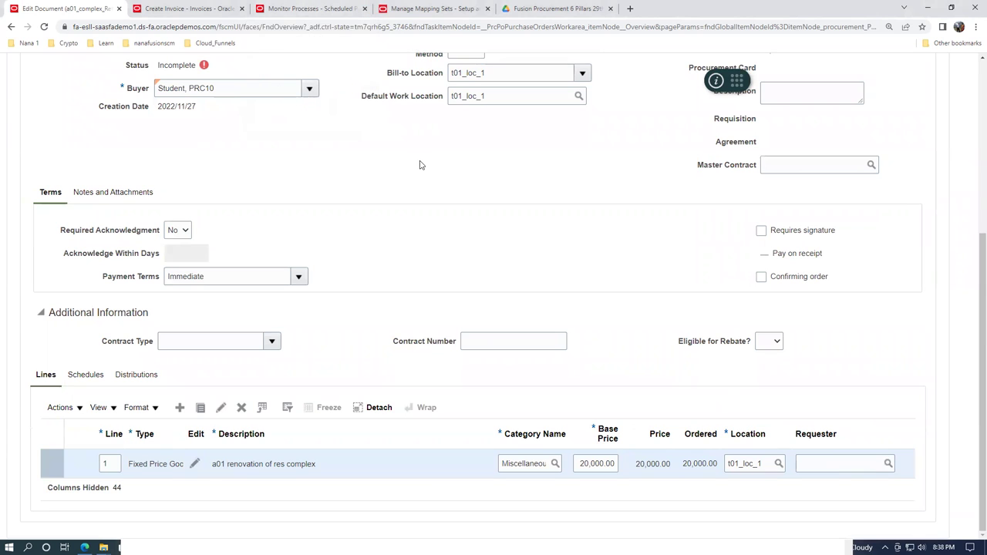
pyautogui.click(809, 467)
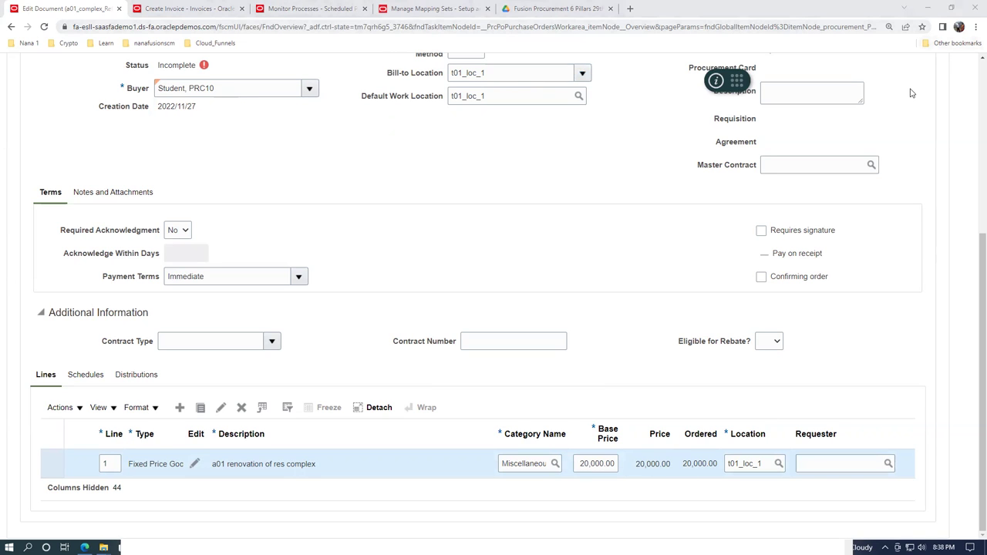
pyautogui.click(432, 8)
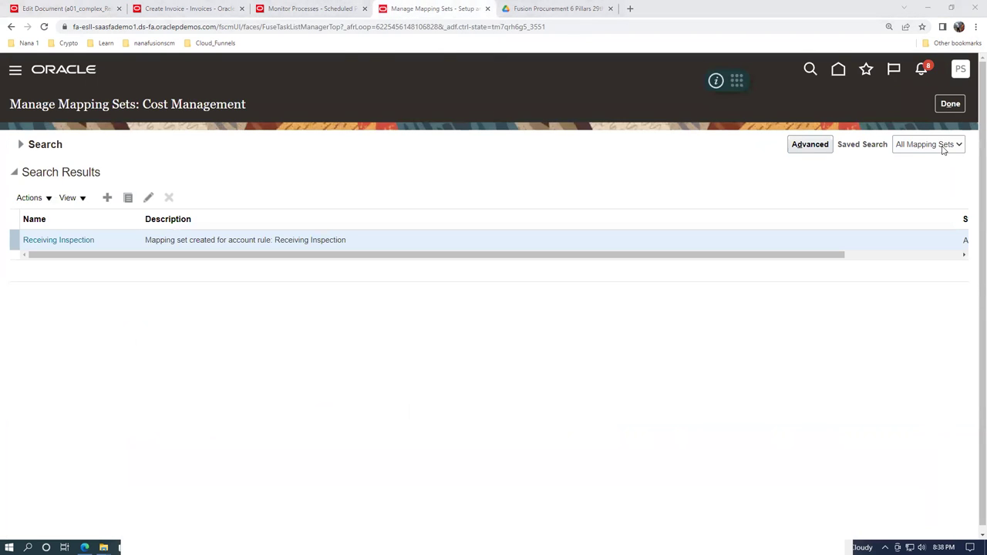
# Finish with the mapping sets and go to PO Overview from Favorites and Recent Items
pyautogui.click(960, 104)
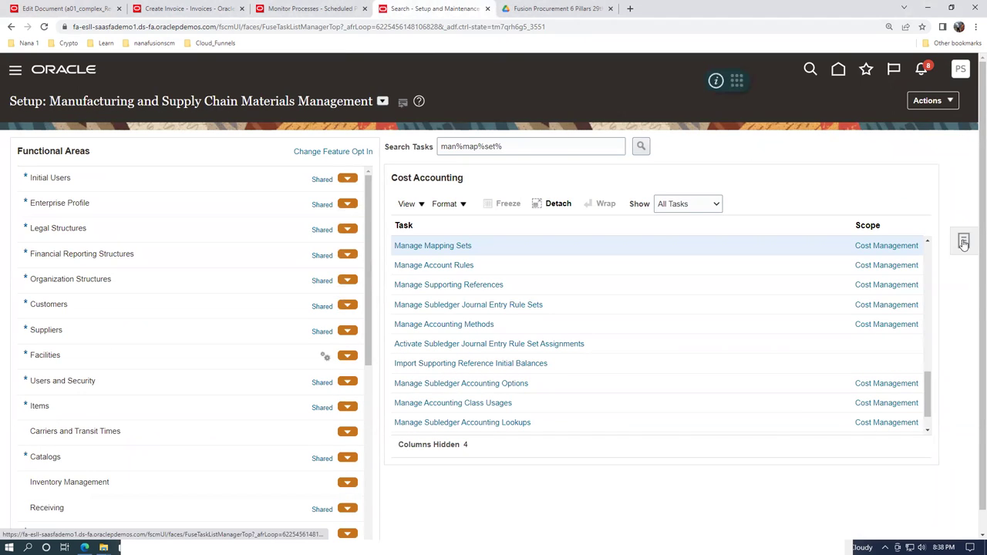
pyautogui.click(964, 243)
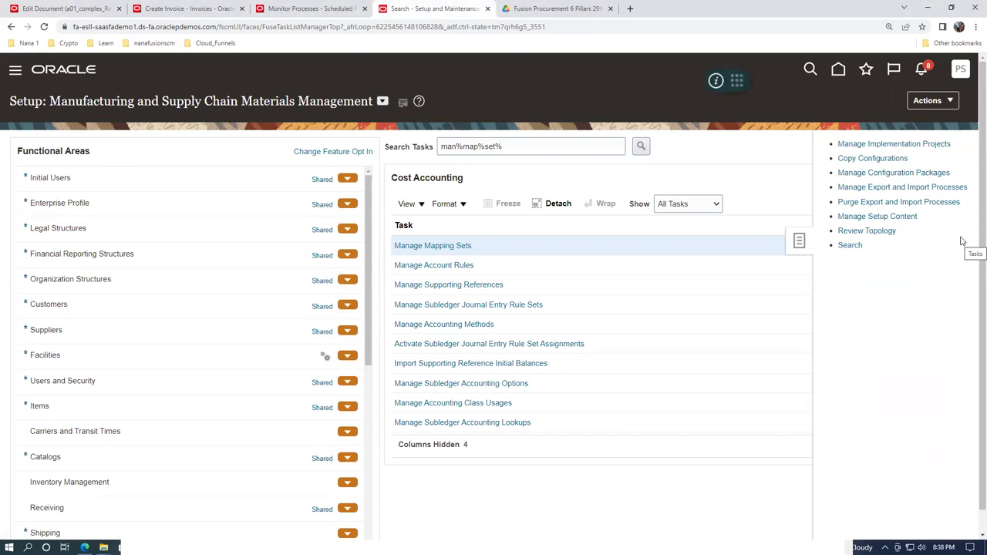
pyautogui.click(866, 69)
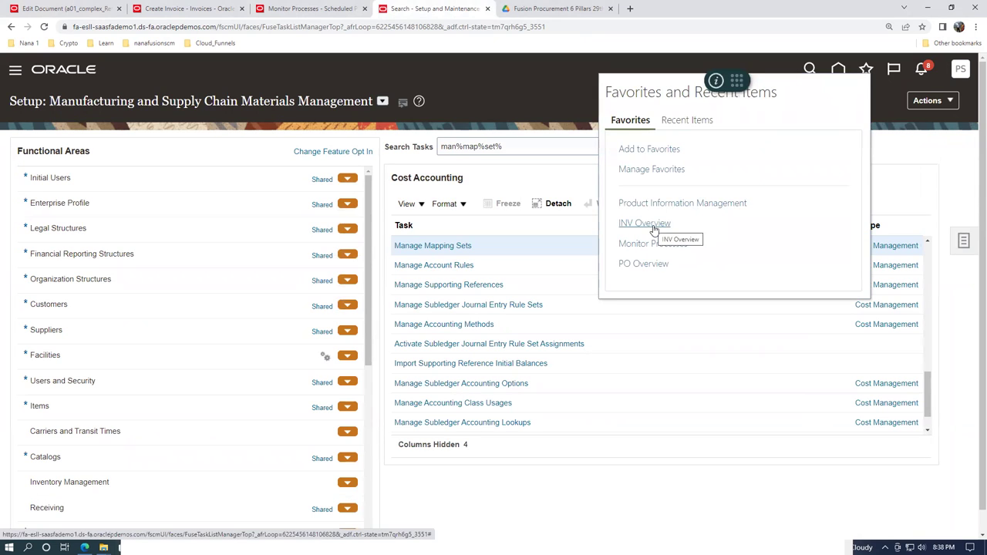
pyautogui.click(652, 265)
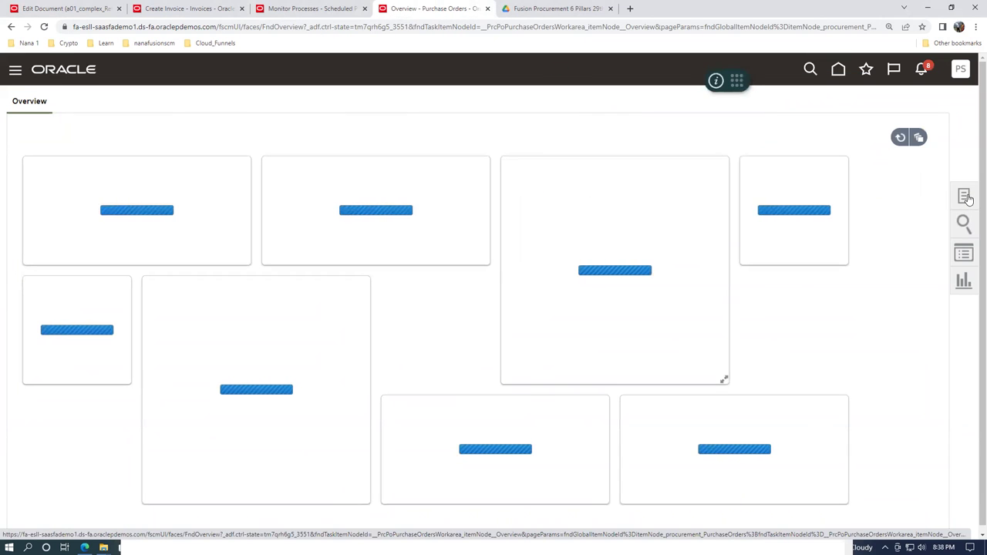
# Search the buyer's orders in Manage Orders and open retainage order US164553
pyautogui.click(965, 196)
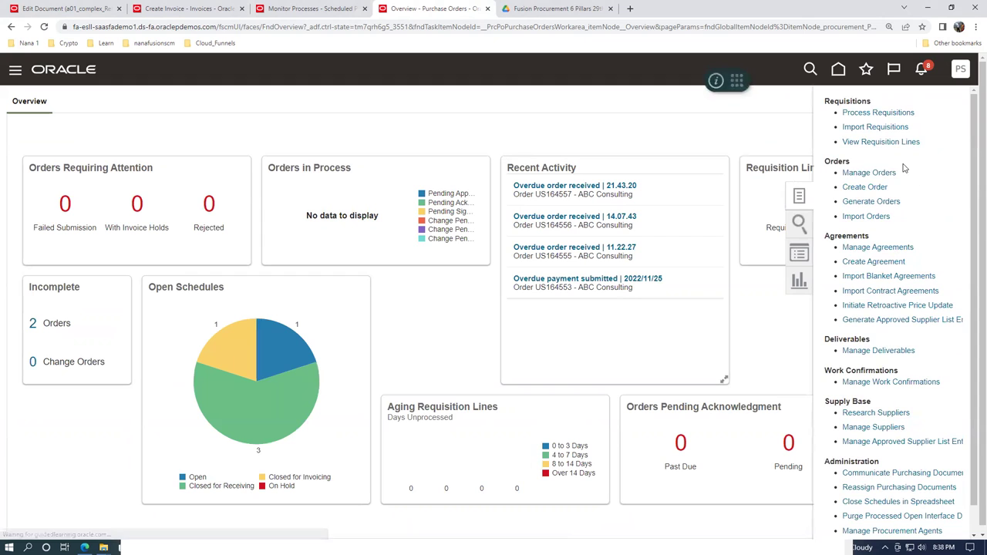
pyautogui.click(886, 173)
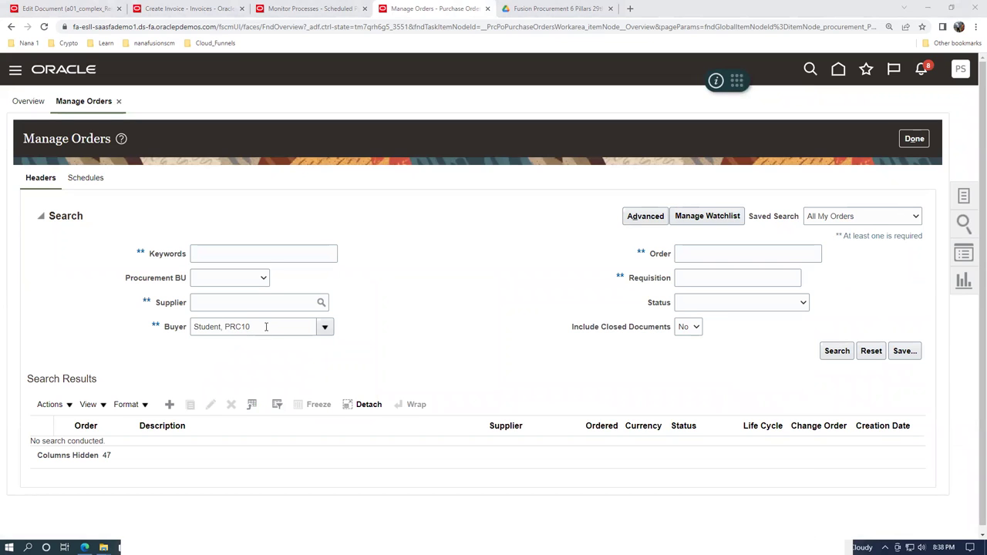
pyautogui.click(844, 357)
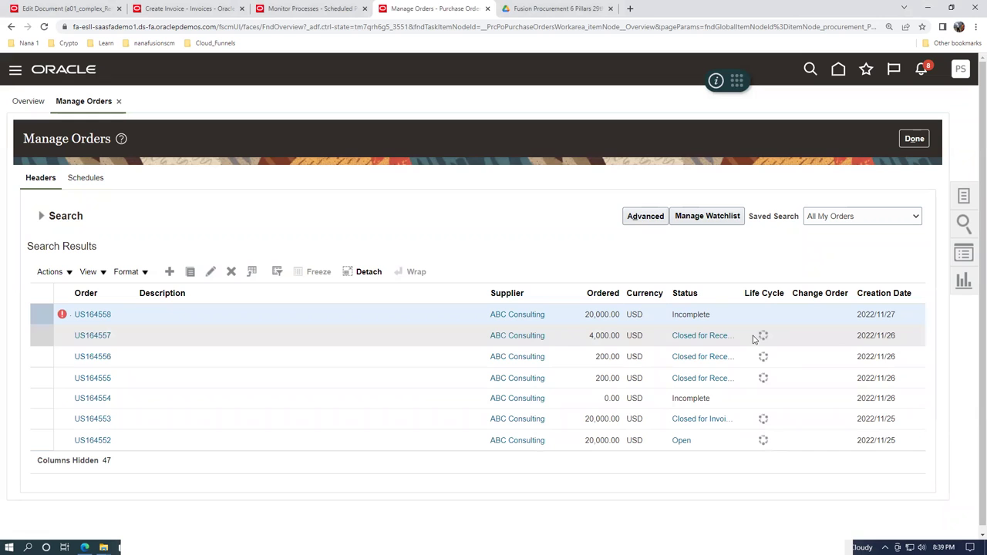
pyautogui.click(92, 420)
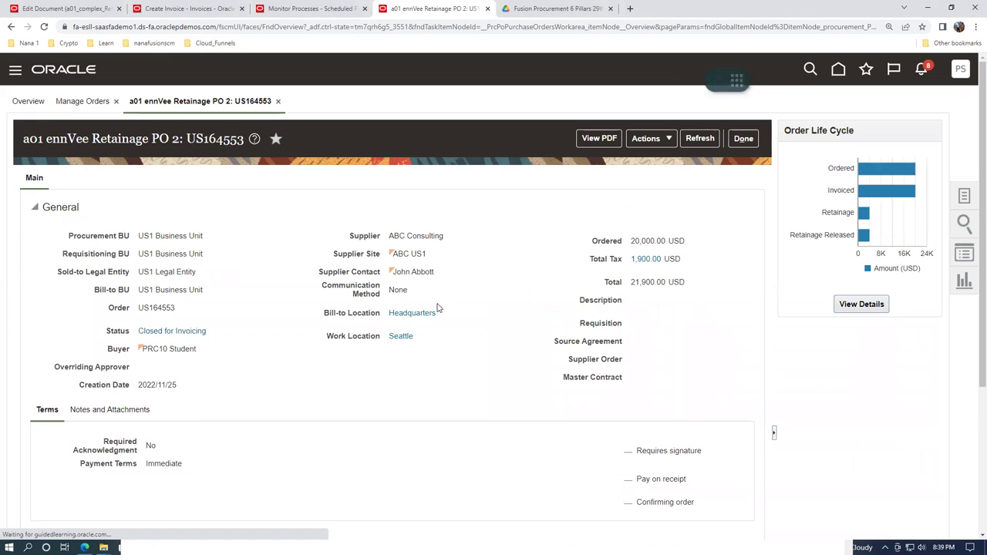
# Open distribution 1 of US164553 and select its PO Charge Account 101.10.60540.120.000.000
pyautogui.scroll(-3, 394, 339)
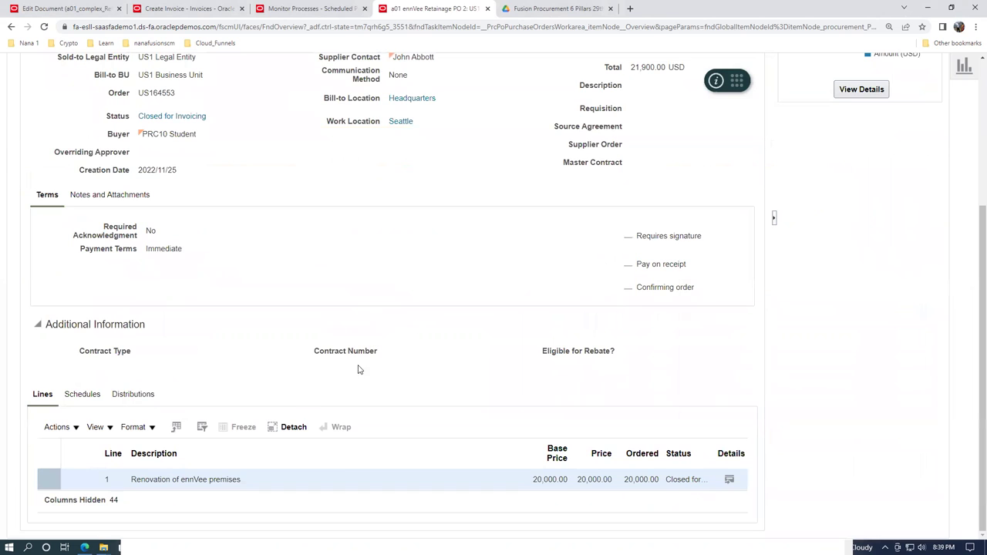
pyautogui.click(130, 397)
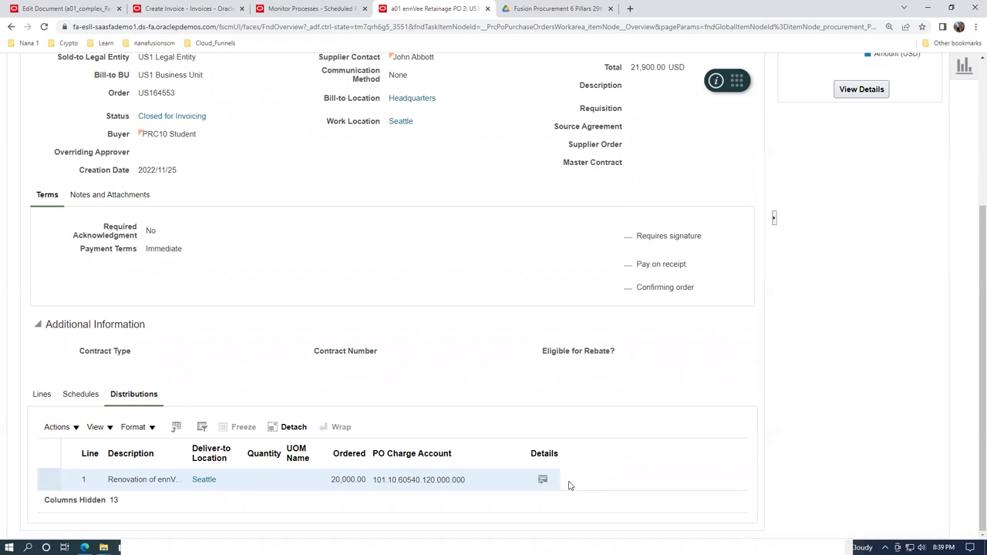
pyautogui.click(543, 482)
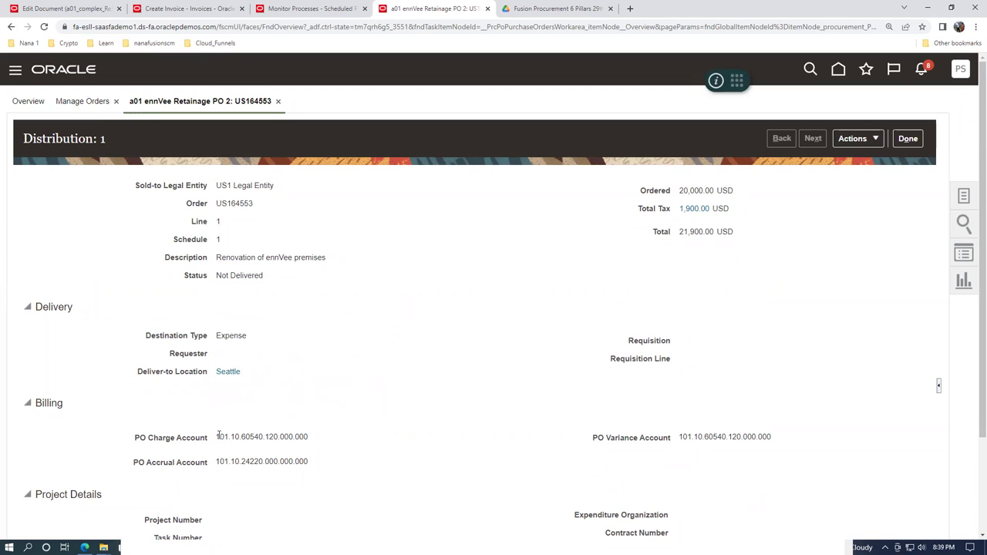
pyautogui.moveTo(217, 436); pyautogui.dragTo(336, 446)
pyautogui.click(334, 472)
pyautogui.moveTo(219, 437)
pyautogui.moveTo(218, 437); pyautogui.dragTo(313, 437)
pyautogui.hotkey('ctrl', 'c')
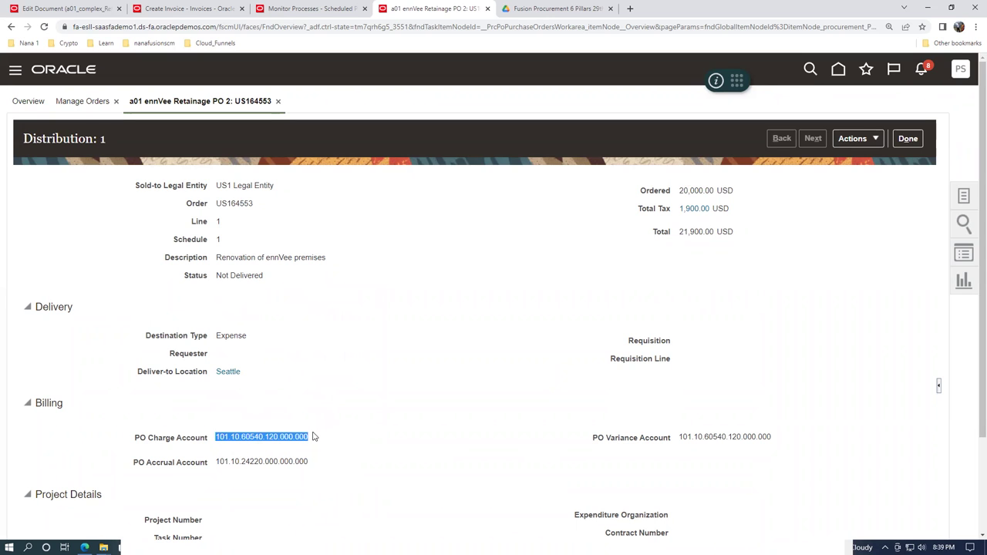
# In Notepad, record 'PO change account' with the pasted 101.10.60540.120.000.000 and start an accrual label
pyautogui.hotkey('alt', 'Tab')
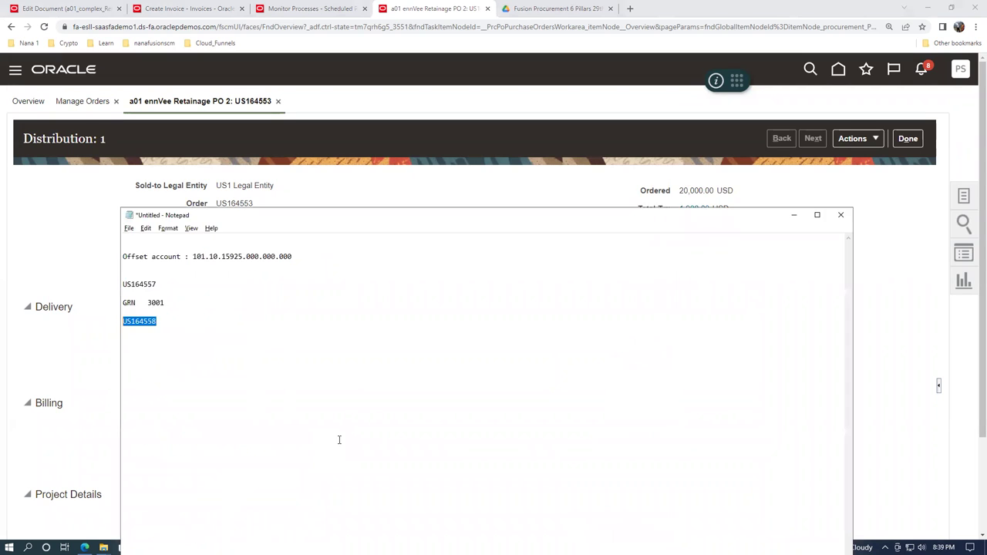
pyautogui.click(193, 375)
pyautogui.write('PO change account')
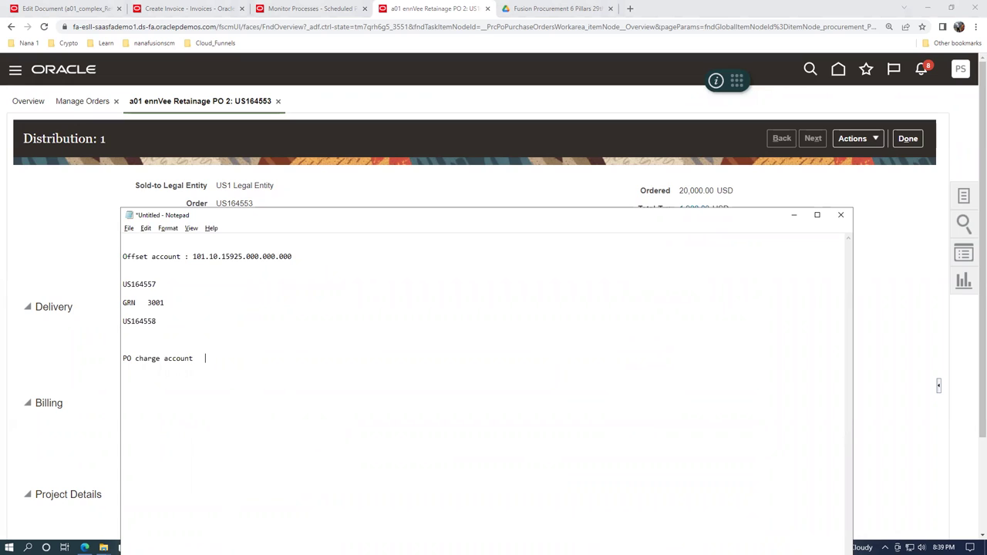
pyautogui.hotkey('ctrl', 'v')
pyautogui.press('Return')
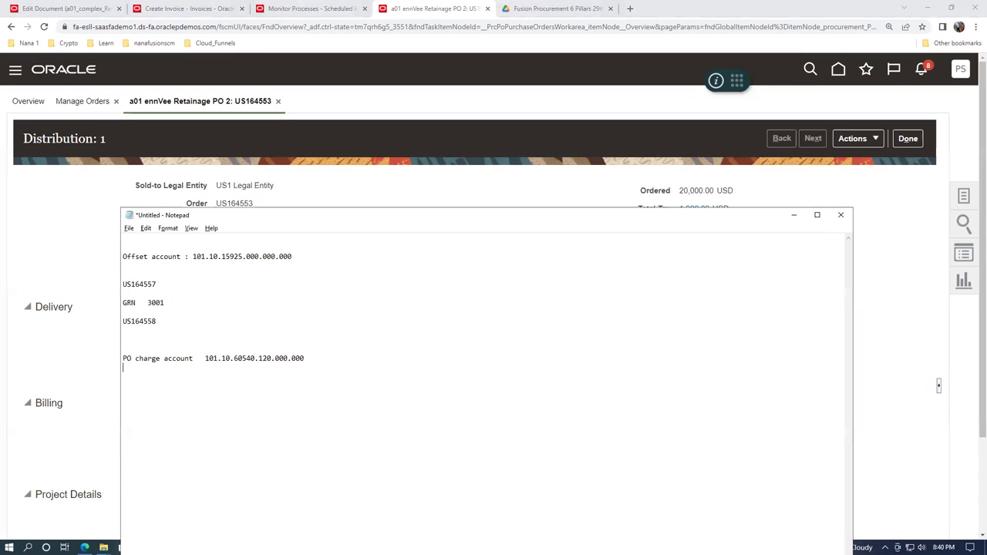
pyautogui.write('Accrual account')
# Copy the PO Accrual Account value 101.10.24220.000.000.000 from distribution 1
pyautogui.hotkey('alt', 'Tab')
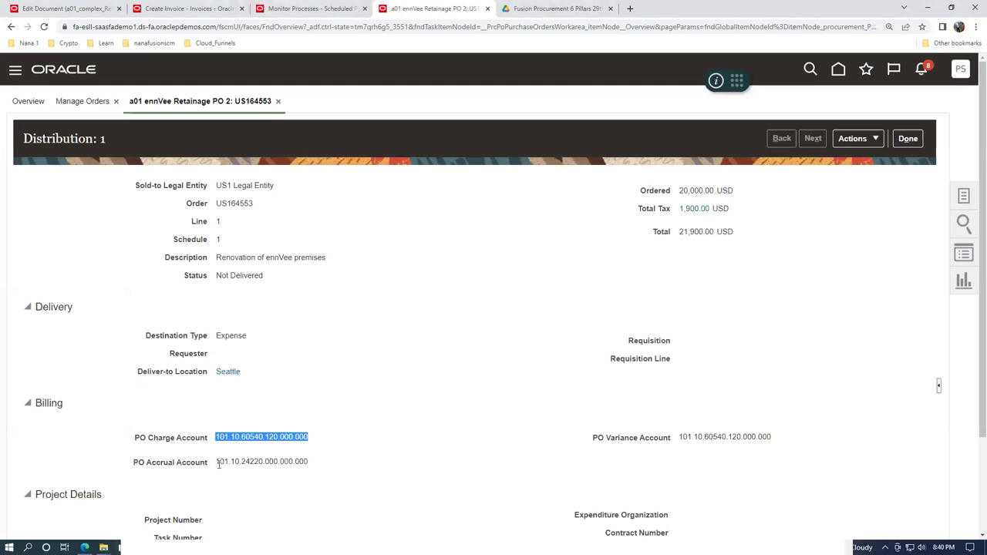
pyautogui.moveTo(230, 463)
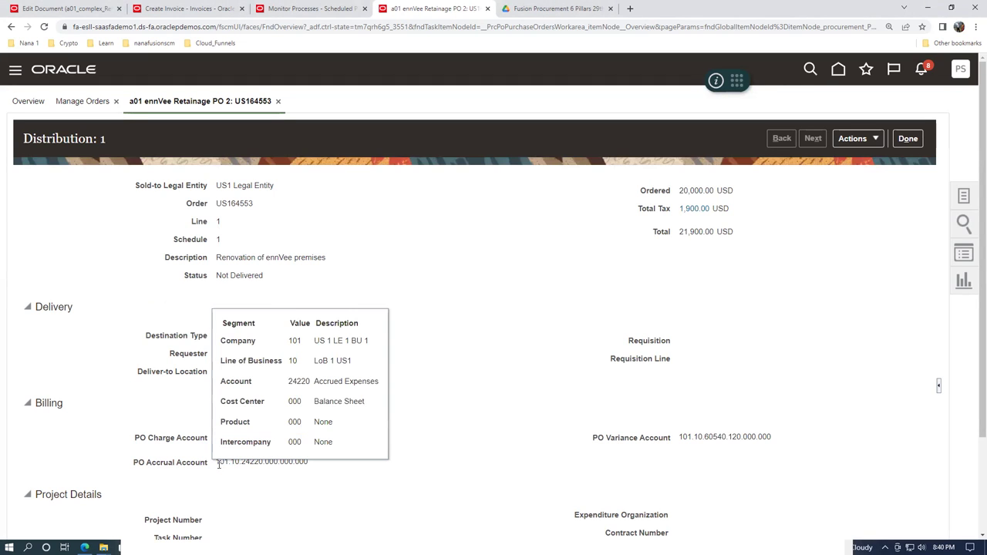
pyautogui.moveTo(217, 464); pyautogui.dragTo(324, 472)
pyautogui.moveTo(219, 462); pyautogui.dragTo(305, 462)
pyautogui.click(302, 477)
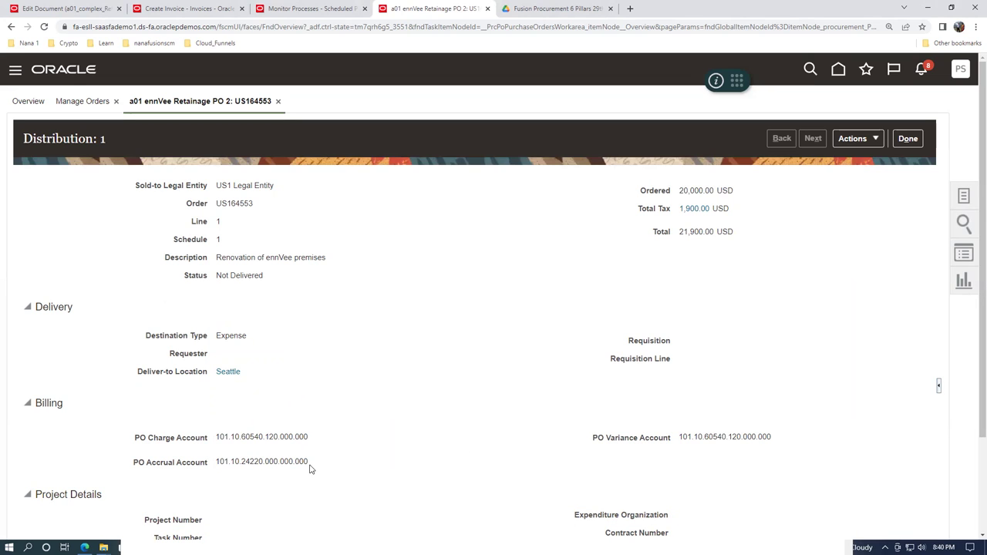
pyautogui.moveTo(308, 466)
pyautogui.moveTo(308, 466); pyautogui.dragTo(217, 461)
pyautogui.hotkey('ctrl', 'c')
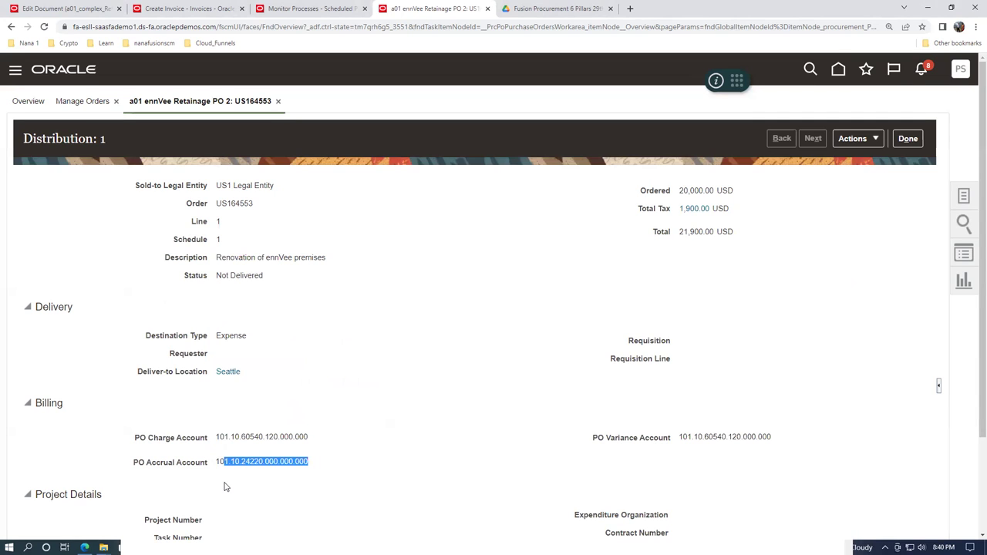
# Paste the accrual account into the notes, adding the missing leading '10'
pyautogui.hotkey('alt', 'Tab')
pyautogui.hotkey('ctrl', 'v')
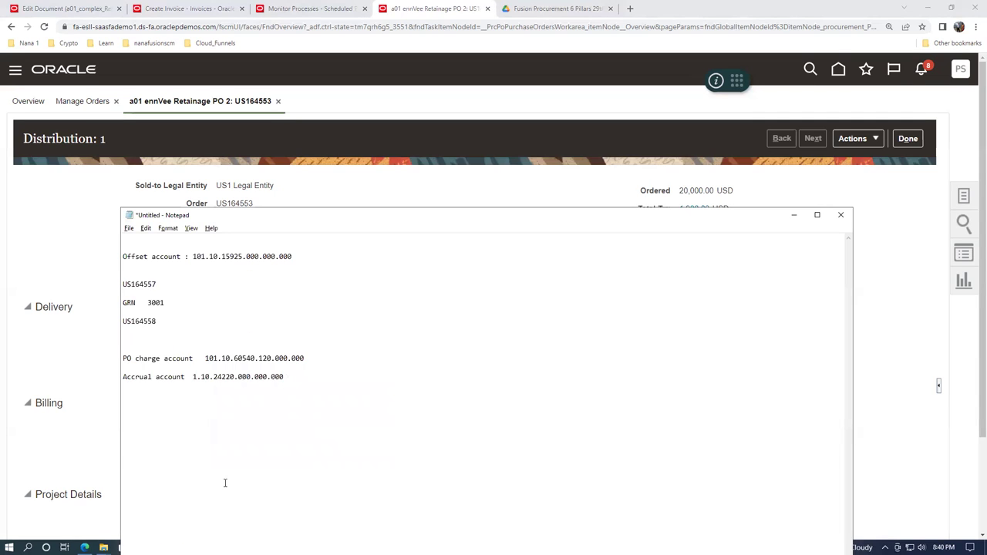
pyautogui.click(190, 378)
pyautogui.write('10')
pyautogui.click(4, 244)
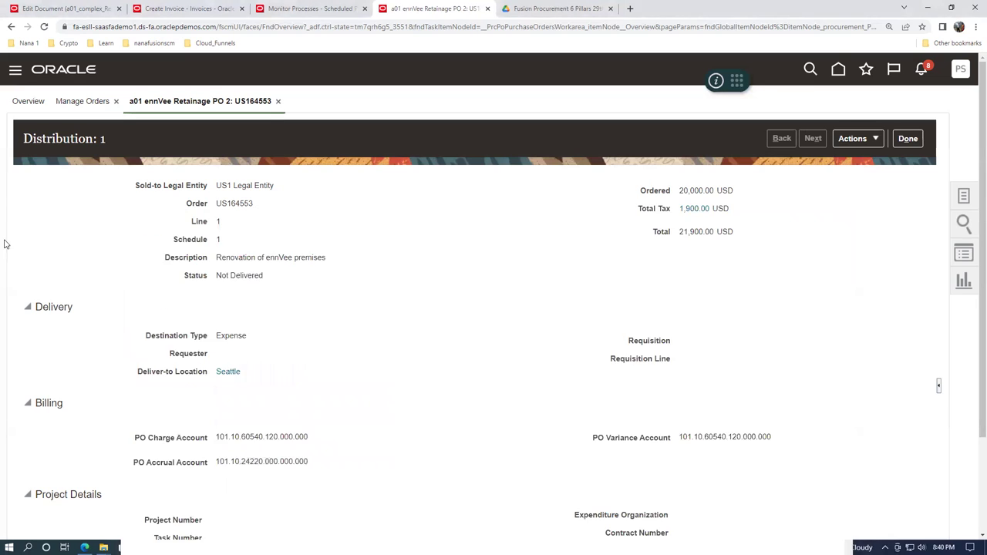
pyautogui.rightClick(423, 8)
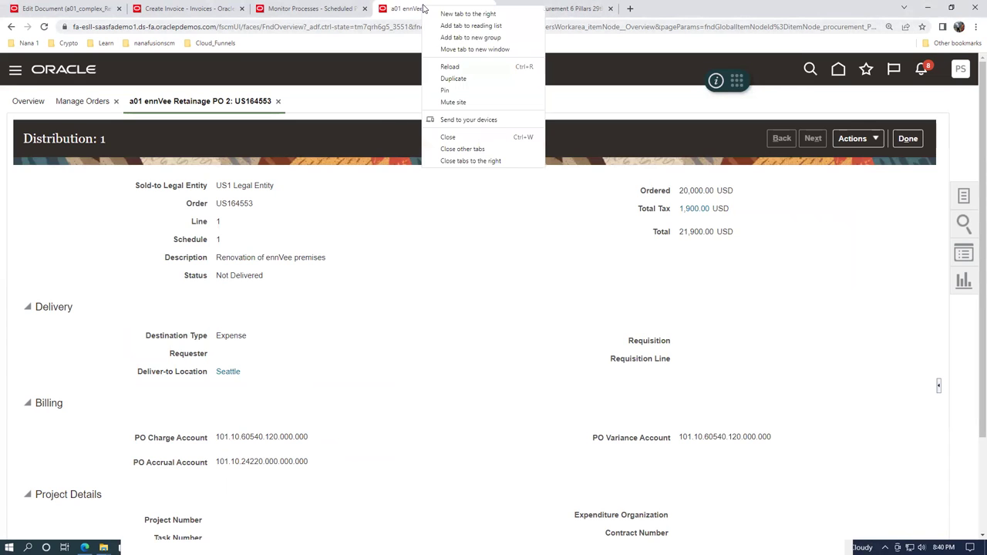
pyautogui.click(468, 79)
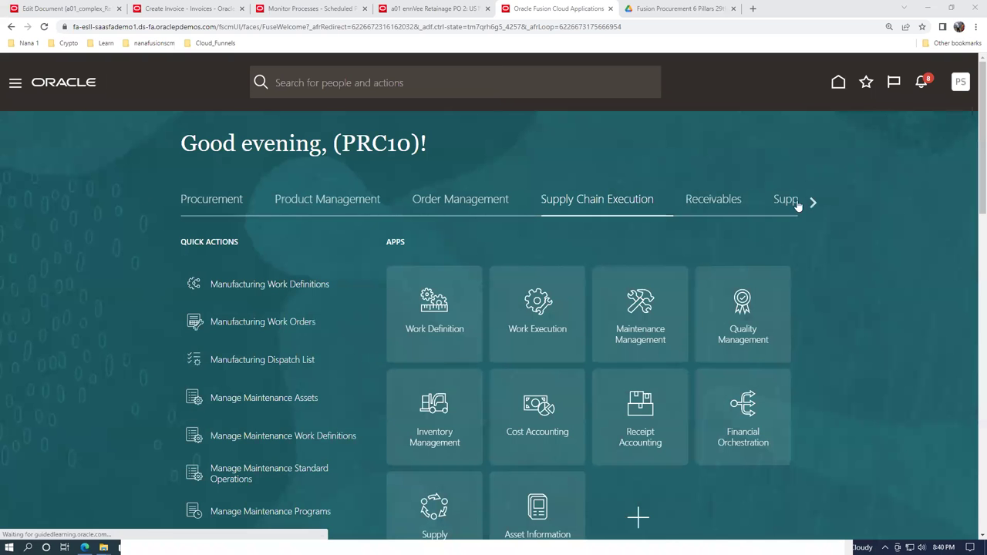
pyautogui.click(815, 200)
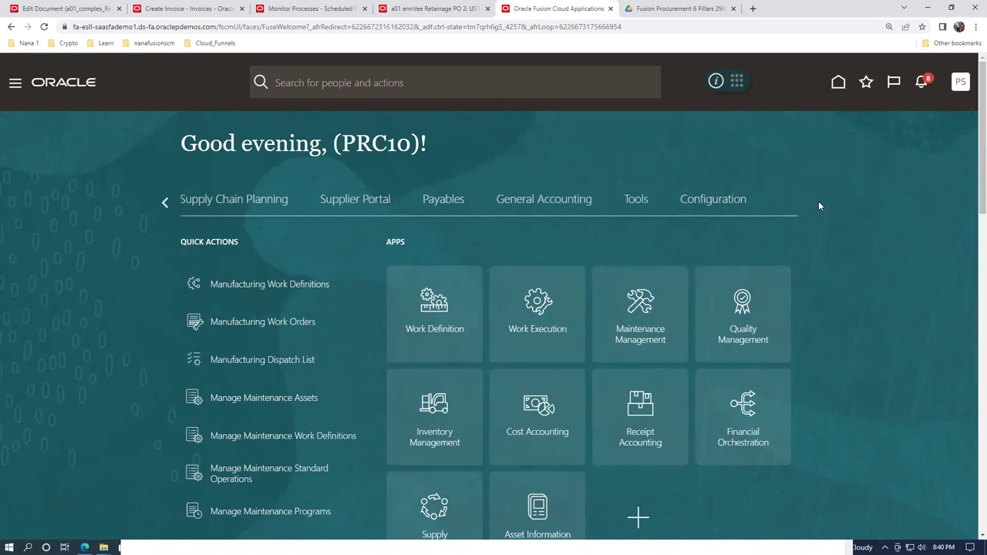
pyautogui.hotkey('alt', 'Tab')
pyautogui.hotkey('alt', 'Tab')
pyautogui.click(206, 13)
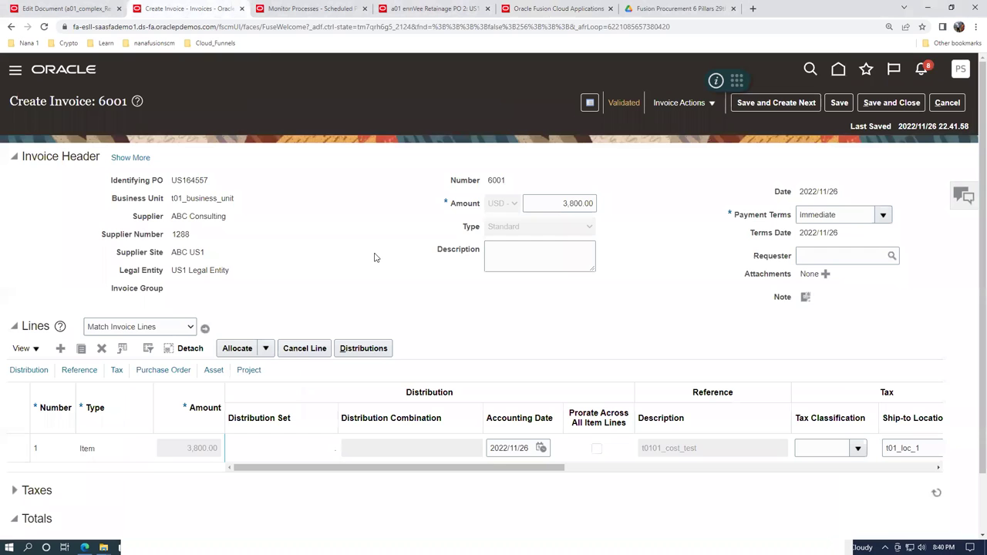
pyautogui.click(434, 9)
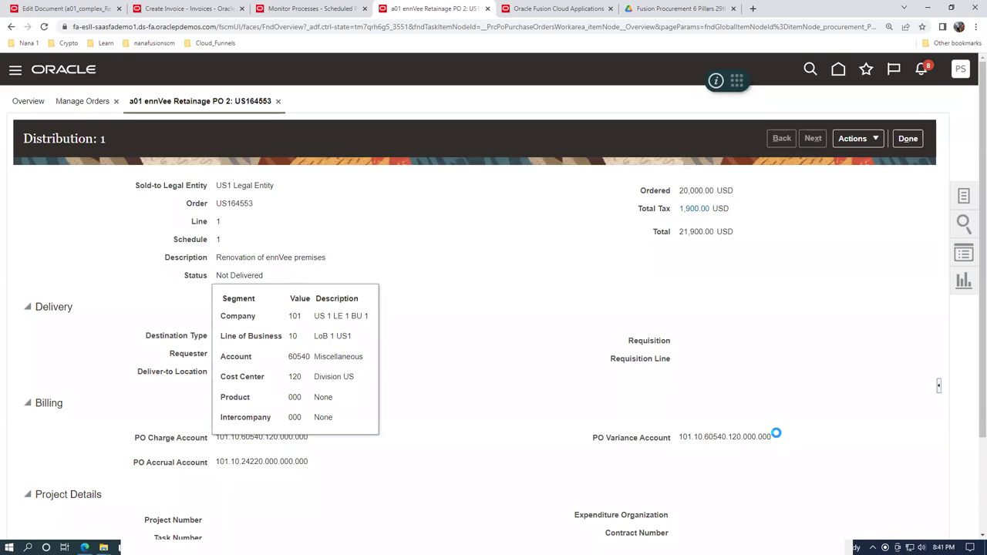
pyautogui.moveTo(777, 435)
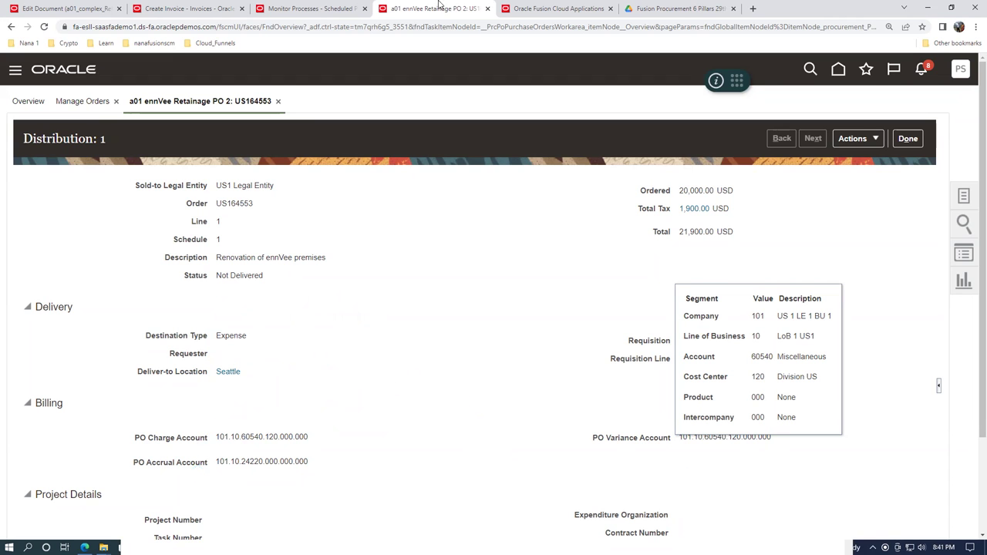
pyautogui.click(572, 10)
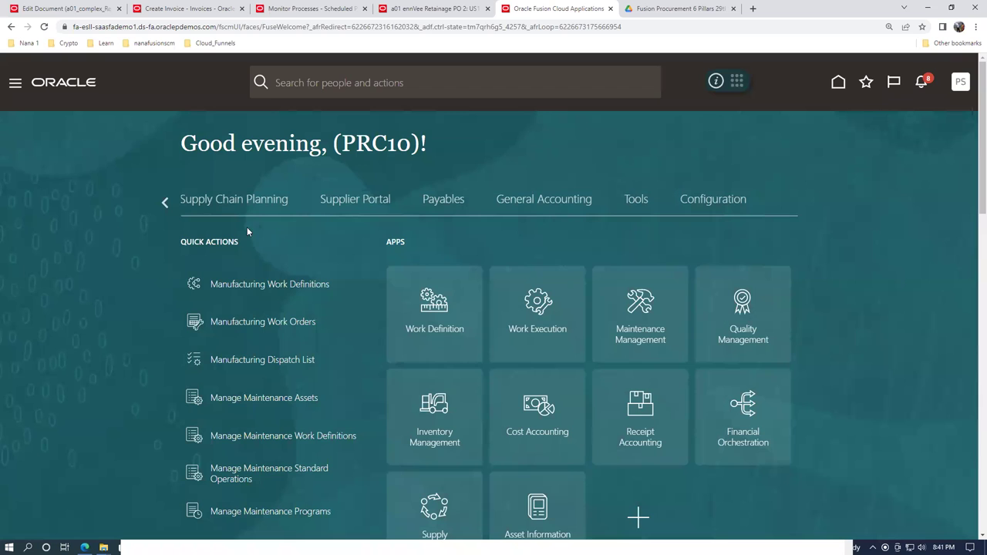
# Scroll through the home page app groups and show the Tools apps
pyautogui.click(166, 202)
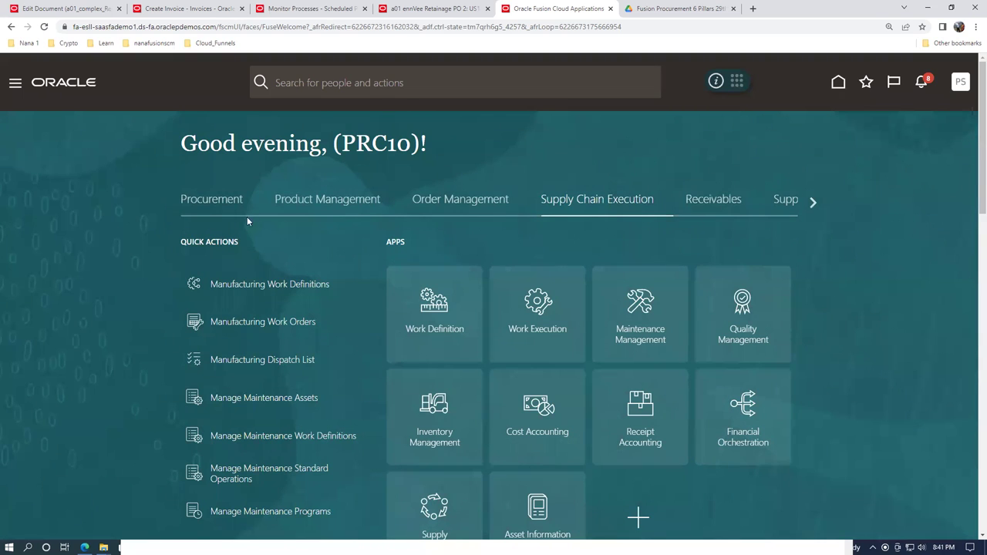
pyautogui.click(812, 201)
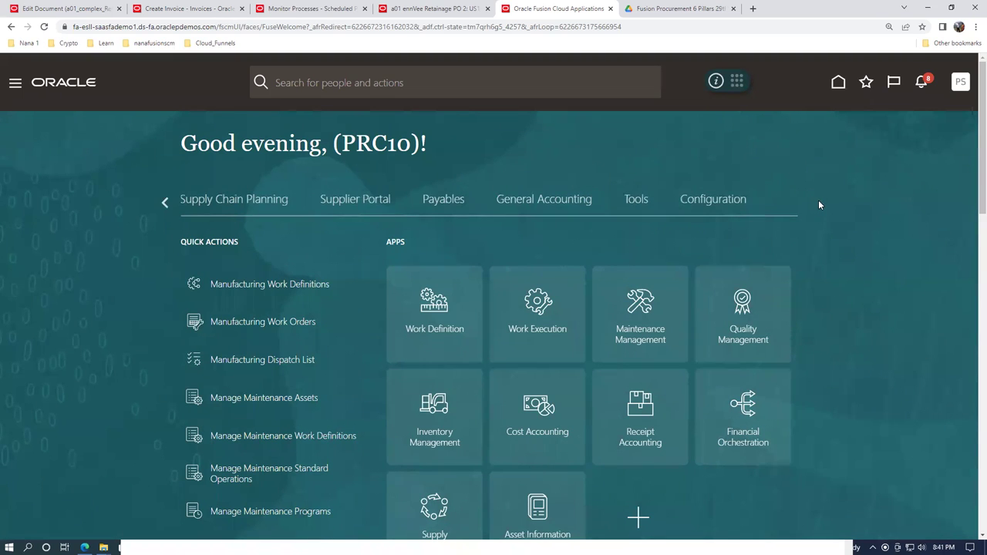
pyautogui.click(164, 201)
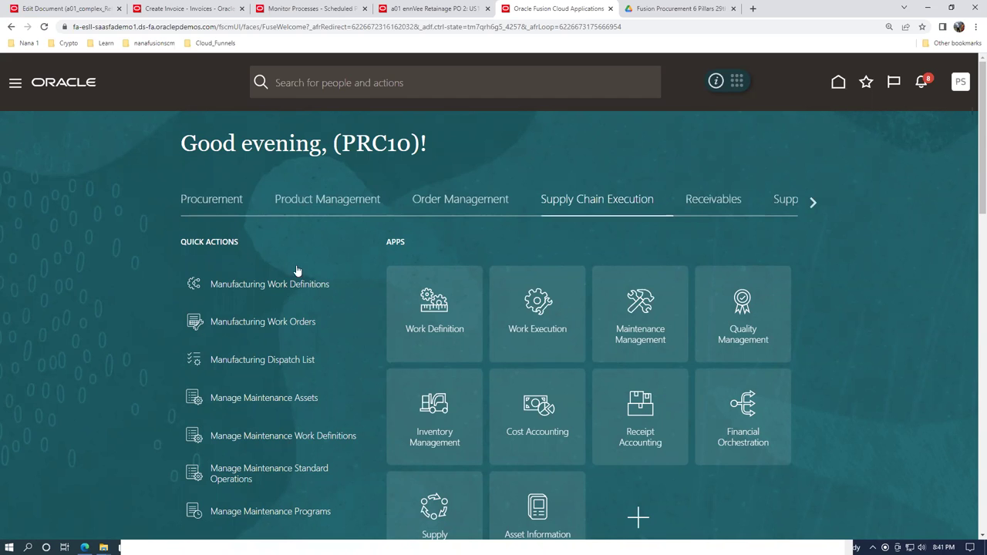
pyautogui.click(180, 27)
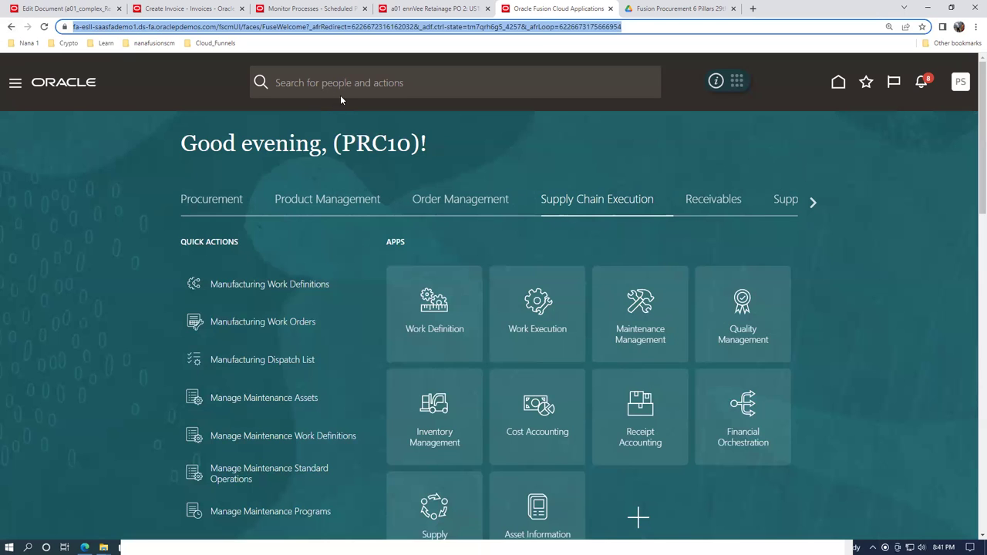
pyautogui.click(603, 160)
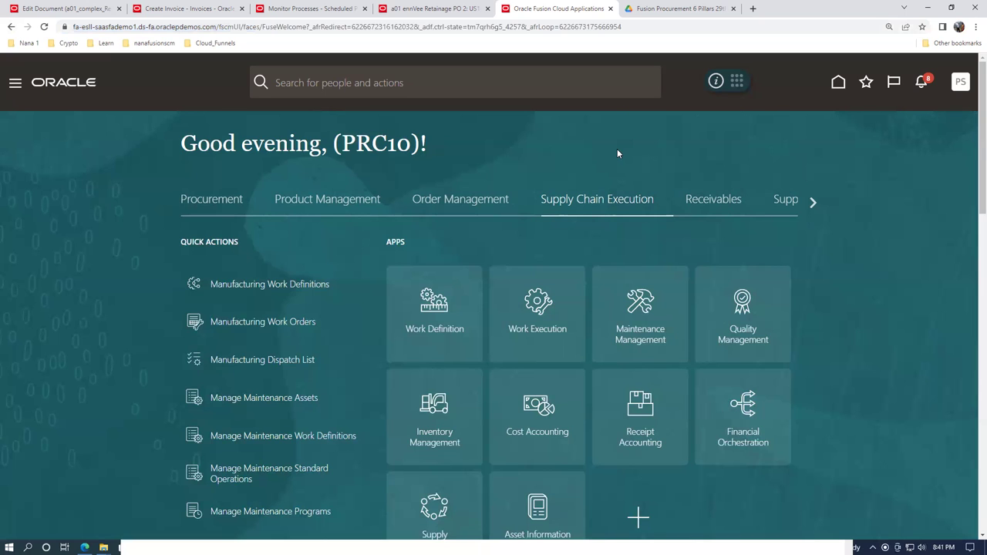
pyautogui.click(816, 202)
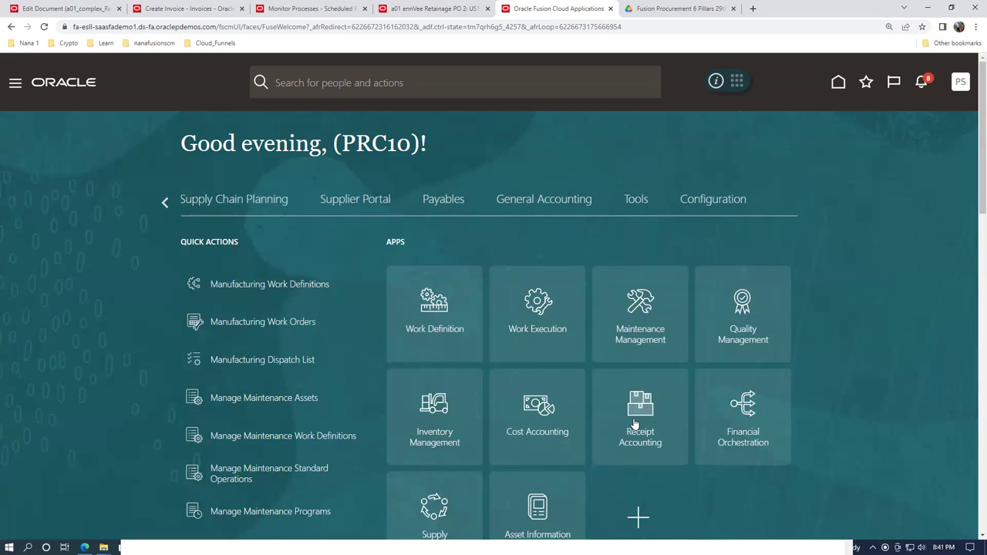
pyautogui.scroll(-2, 554, 443)
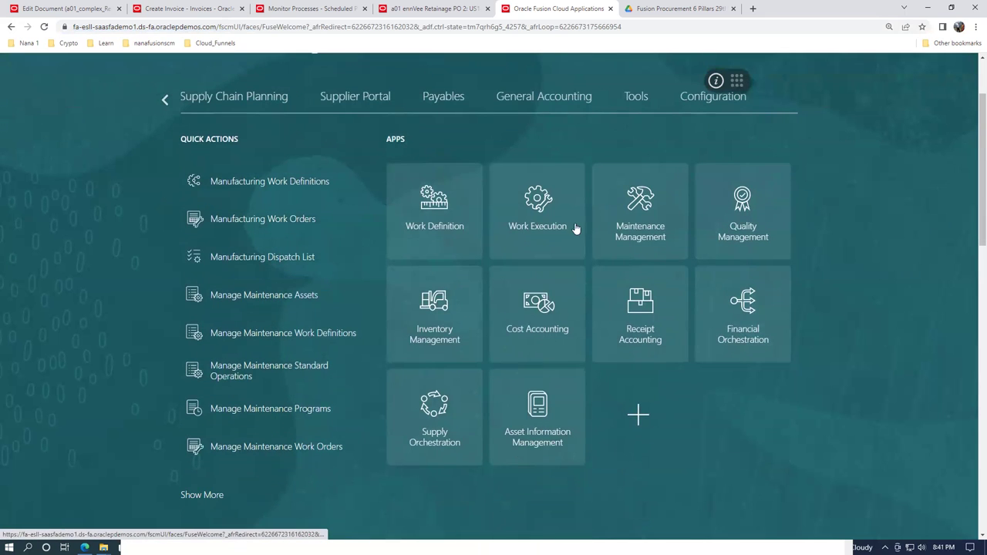
pyautogui.click(636, 98)
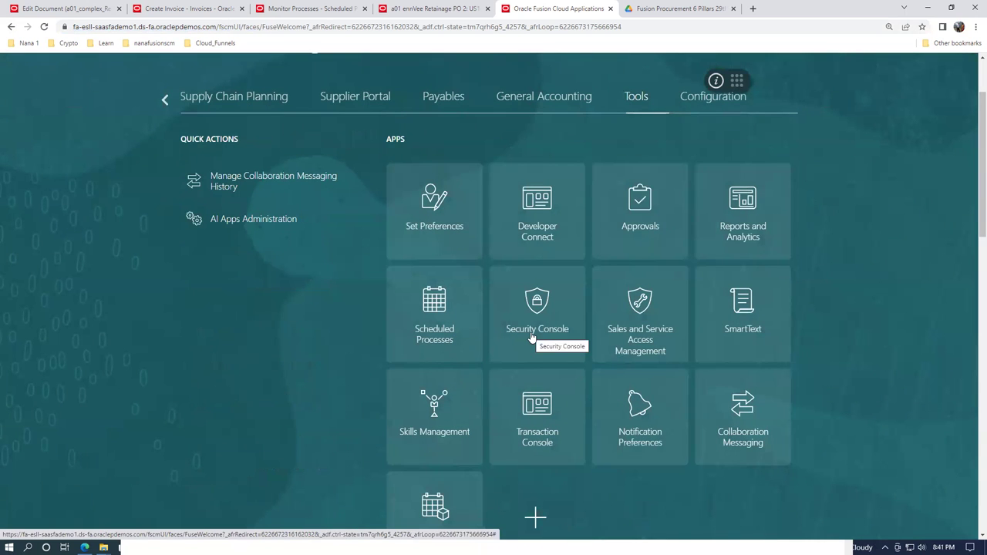
pyautogui.scroll(2, 894, 146)
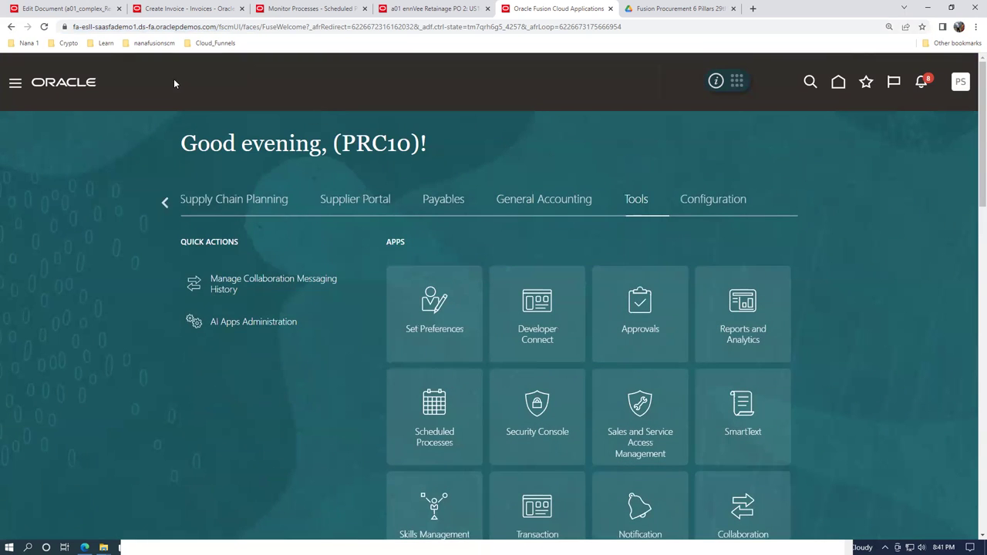
# Select the page address up to oraclepdemos.com, then bring the Notepad account notes forward
pyautogui.click(189, 25)
pyautogui.press('Home')
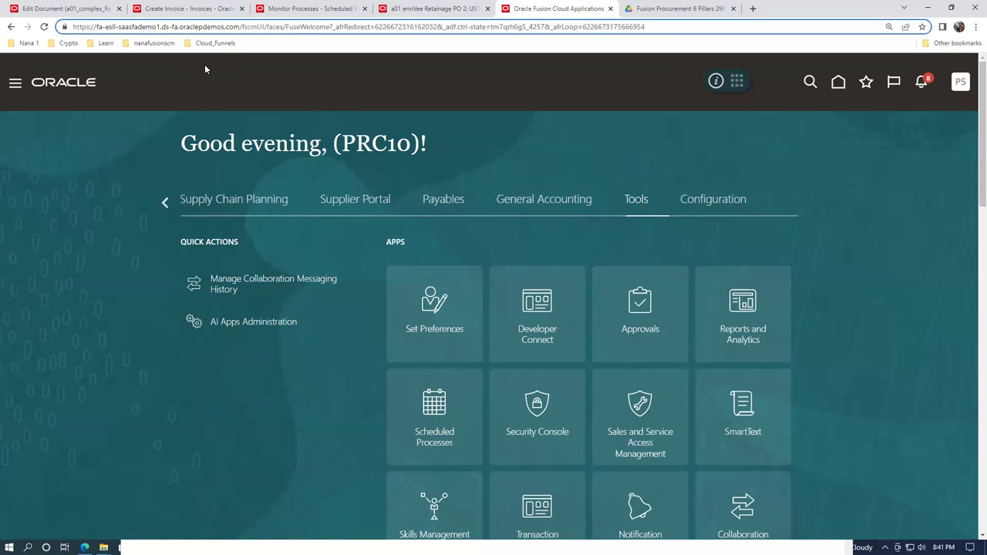
pyautogui.hotkey('shift', 'Right')
pyautogui.hotkey('shift', 'Right')
pyautogui.hotkey('shift', 'Right')
pyautogui.hotkey('shift', 'Right')
pyautogui.hotkey('shift', 'Right')
pyautogui.hotkey('shift', 'Right')
pyautogui.hotkey('shift', 'Right')
pyautogui.hotkey('shift', 'Right')
pyautogui.hotkey('shift', 'Right')
pyautogui.hotkey('shift', 'Right')
pyautogui.hotkey('shift', 'Right')
pyautogui.hotkey('shift', 'Right')
pyautogui.hotkey('shift', 'Right')
pyautogui.hotkey('shift', 'Right')
pyautogui.hotkey('shift', 'Right')
pyautogui.hotkey('shift', 'Right')
pyautogui.hotkey('shift', 'Right')
pyautogui.hotkey('shift', 'Right')
pyautogui.hotkey('shift', 'Right')
pyautogui.hotkey('shift', 'Right')
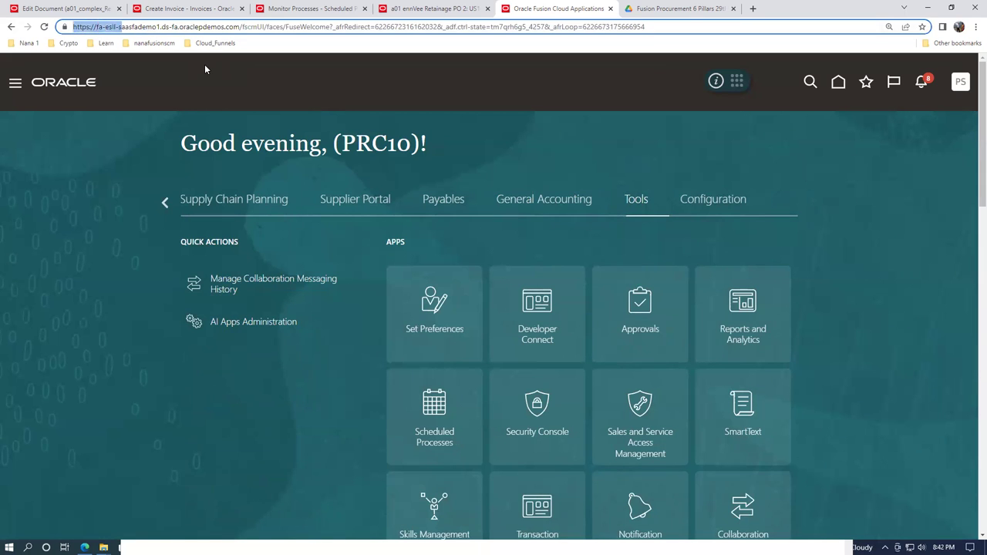
pyautogui.hotkey('shift', 'Right')
pyautogui.hotkey('shift', 'Right')
pyautogui.hotkey('shift', 'Right')
pyautogui.hotkey('shift', 'Right')
pyautogui.hotkey('shift', 'Right')
pyautogui.hotkey('shift', 'Right')
pyautogui.hotkey('shift', 'Right')
pyautogui.hotkey('shift', 'Right')
pyautogui.hotkey('shift', 'Right')
pyautogui.hotkey('shift', 'Right')
pyautogui.hotkey('shift', 'Right')
pyautogui.hotkey('shift', 'Right')
pyautogui.hotkey('shift', 'Right')
pyautogui.hotkey('shift', 'Right')
pyautogui.hotkey('shift', 'Right')
pyautogui.hotkey('shift', 'Right')
pyautogui.hotkey('shift', 'Right')
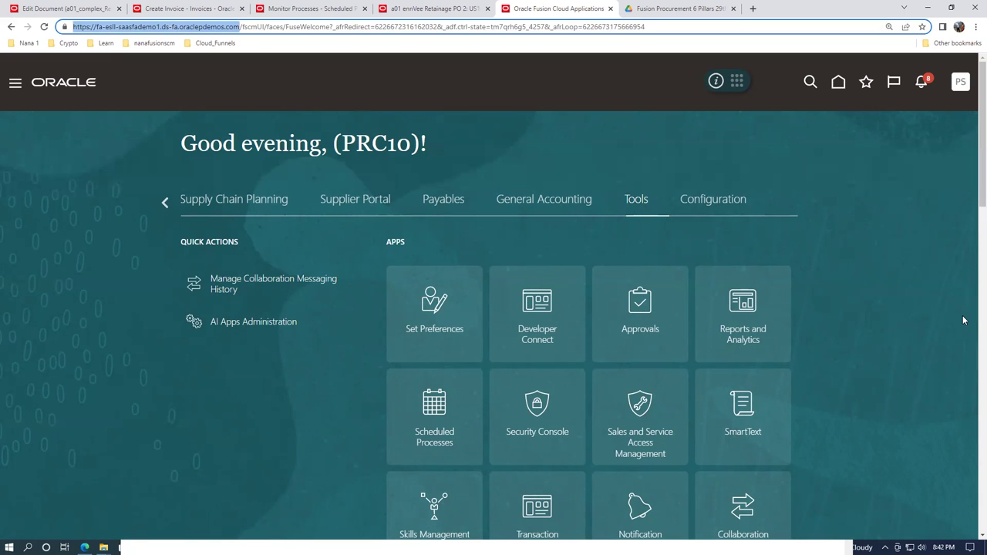
pyautogui.hotkey('alt', 'Tab')
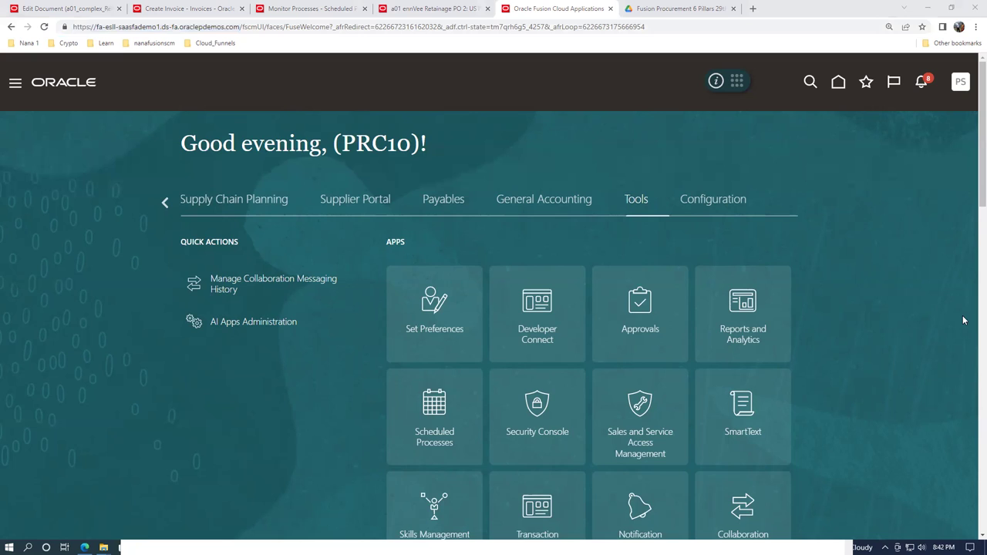
pyautogui.hotkey('alt', 'Tab')
pyautogui.click(180, 27)
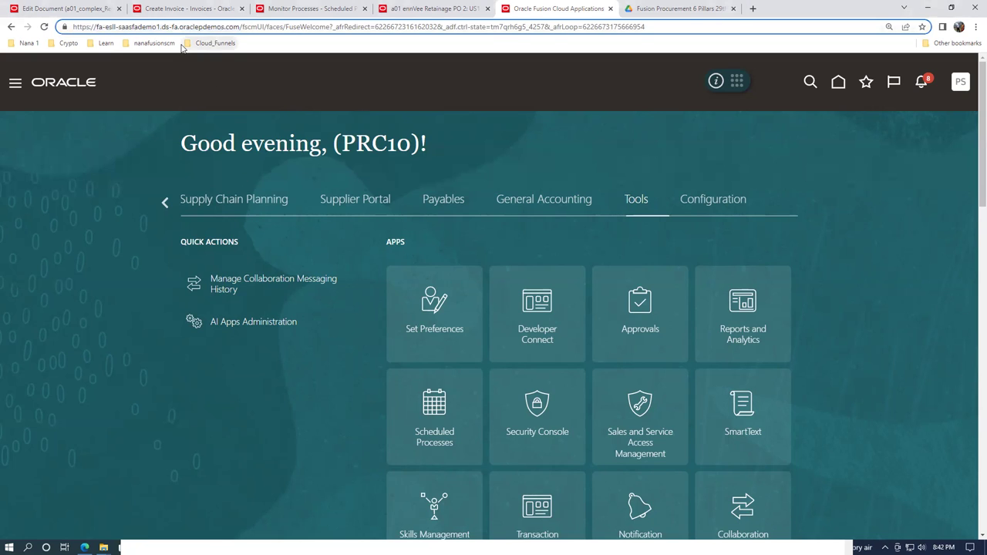
pyautogui.hotkey('shift', 'Right')
pyautogui.hotkey('shift', 'Right')
pyautogui.hotkey('shift', 'Right')
pyautogui.hotkey('shift', 'Right')
pyautogui.hotkey('shift', 'Right')
pyautogui.hotkey('shift', 'Right')
pyautogui.hotkey('shift', 'Right')
pyautogui.hotkey('shift', 'Right')
pyautogui.hotkey('shift', 'Right')
pyautogui.hotkey('shift', 'Right')
pyautogui.hotkey('shift', 'Right')
pyautogui.hotkey('shift', 'Right')
pyautogui.hotkey('shift', 'Right')
pyautogui.hotkey('shift', 'Right')
pyautogui.hotkey('shift', 'Right')
pyautogui.hotkey('shift', 'Right')
pyautogui.hotkey('shift', 'Right')
pyautogui.hotkey('shift', 'Right')
pyautogui.hotkey('shift', 'Right')
pyautogui.hotkey('shift', 'Right')
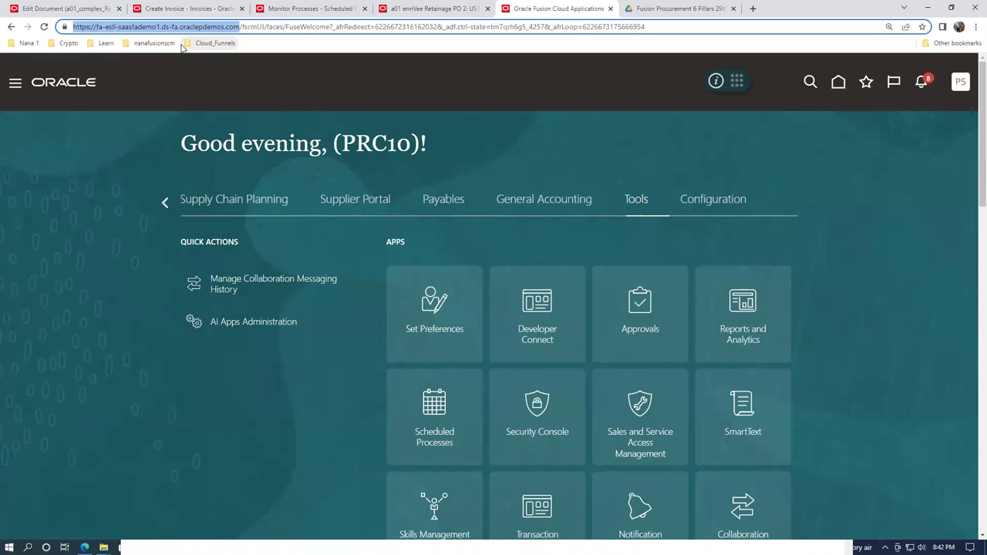
pyautogui.hotkey('alt', 'Tab')
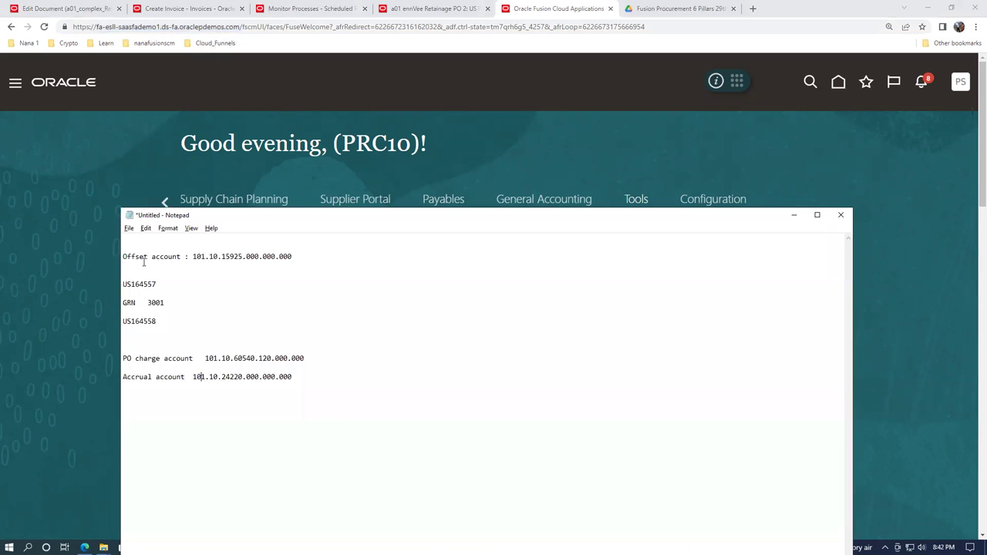
# Minimise the browser and close the P_to_P_Process and Cost_Elements_Components Excel workbooks
pyautogui.click(928, 8)
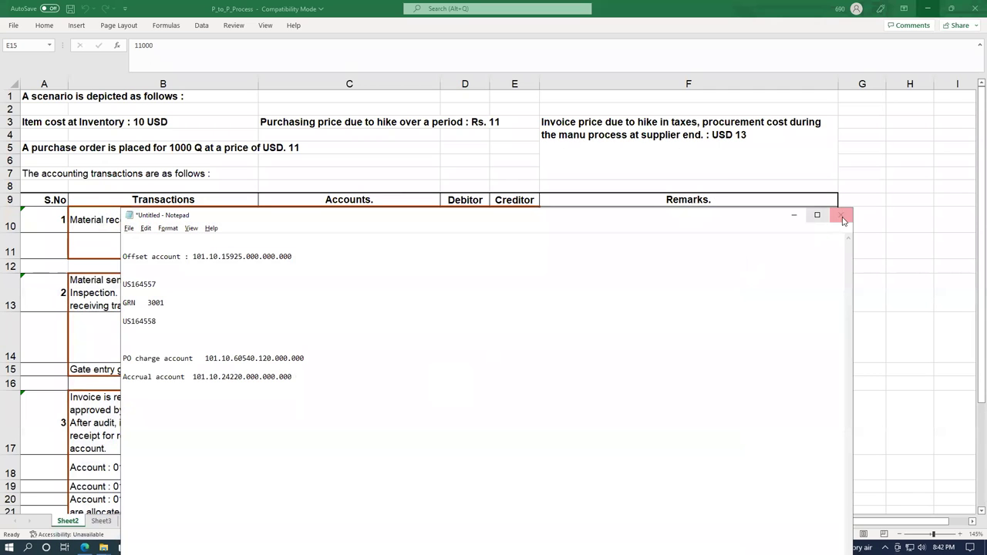
pyautogui.hotkey('alt', 'Tab')
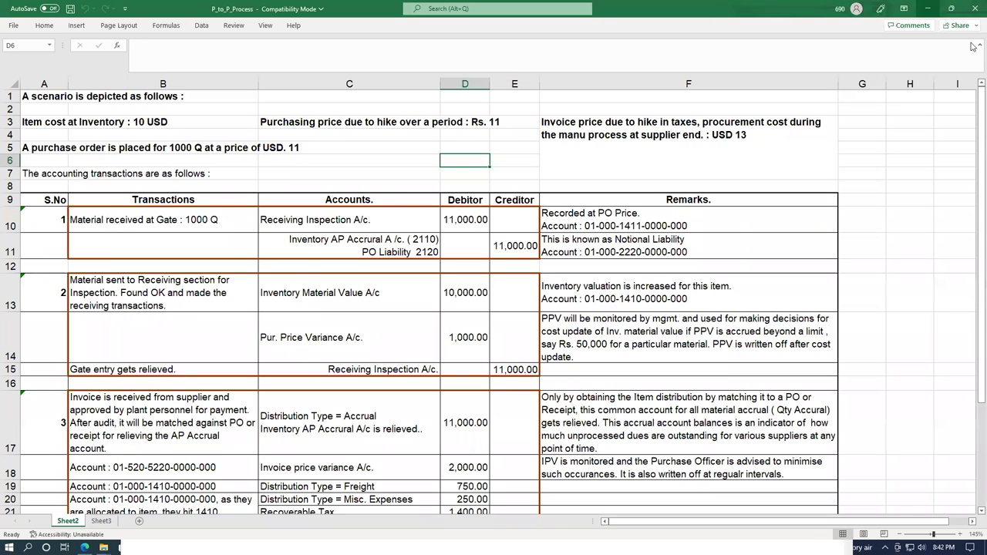
pyautogui.click(973, 9)
pyautogui.click(700, 143)
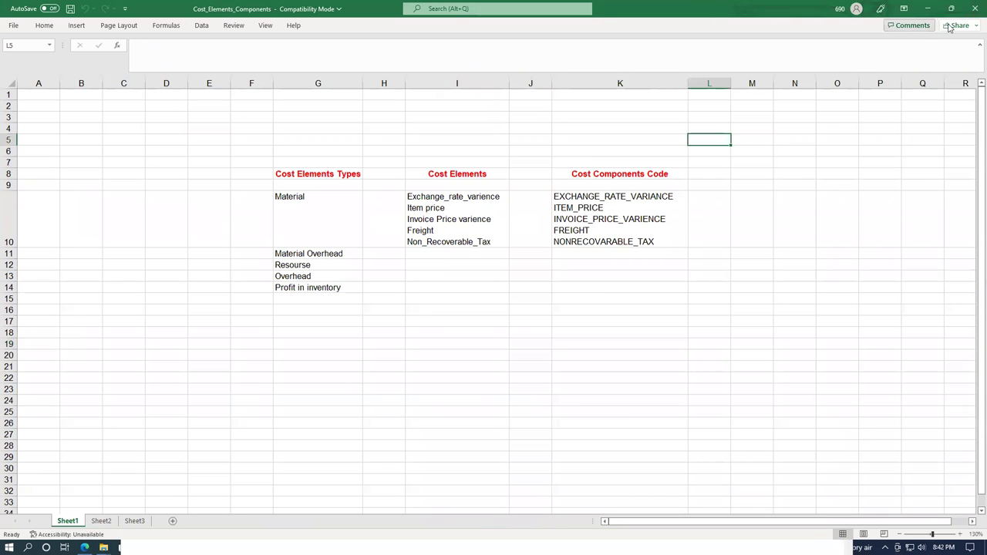
pyautogui.click(975, 8)
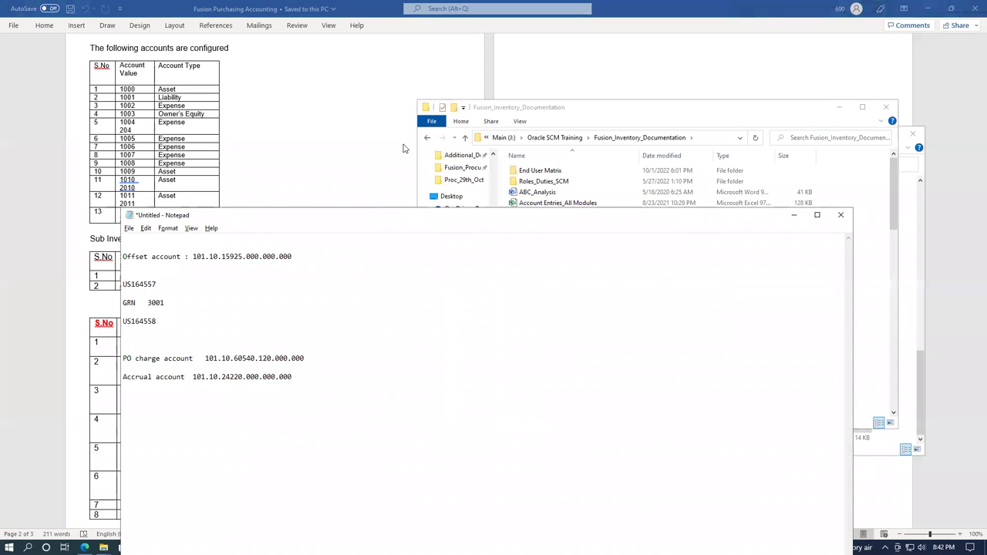
# Close the Word document and the three File Explorer folder windows, then show the desktop
pyautogui.click(596, 121)
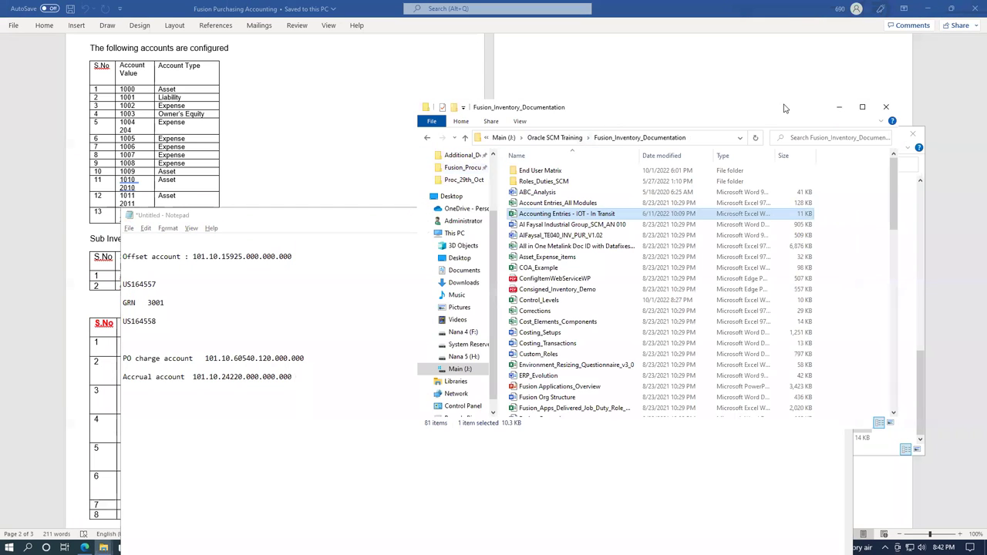
pyautogui.click(886, 107)
pyautogui.click(395, 110)
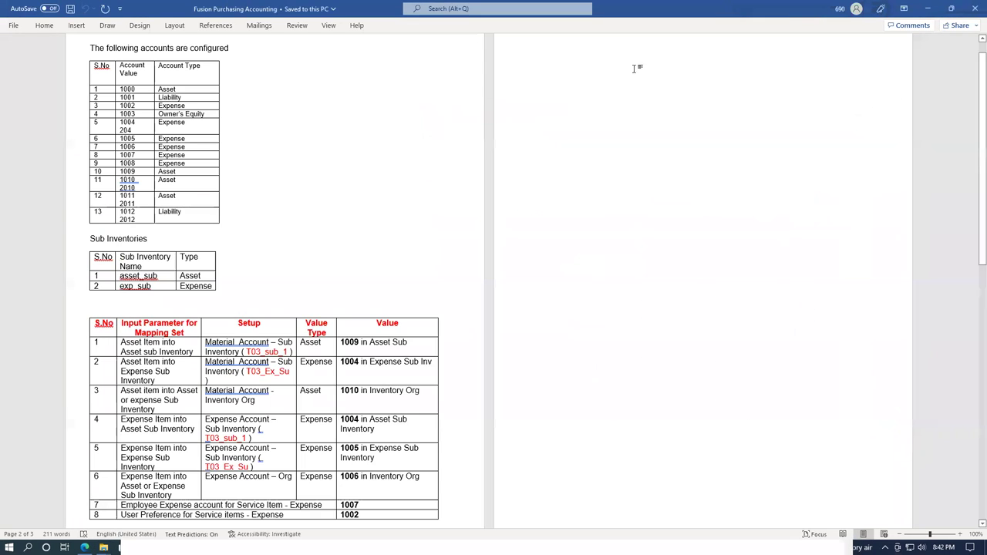
pyautogui.click(973, 9)
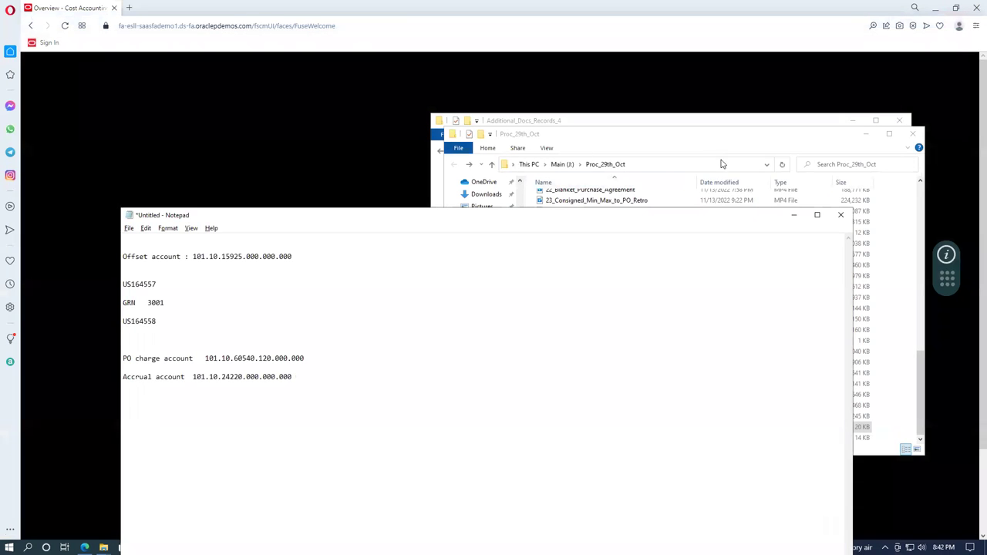
pyautogui.click(617, 151)
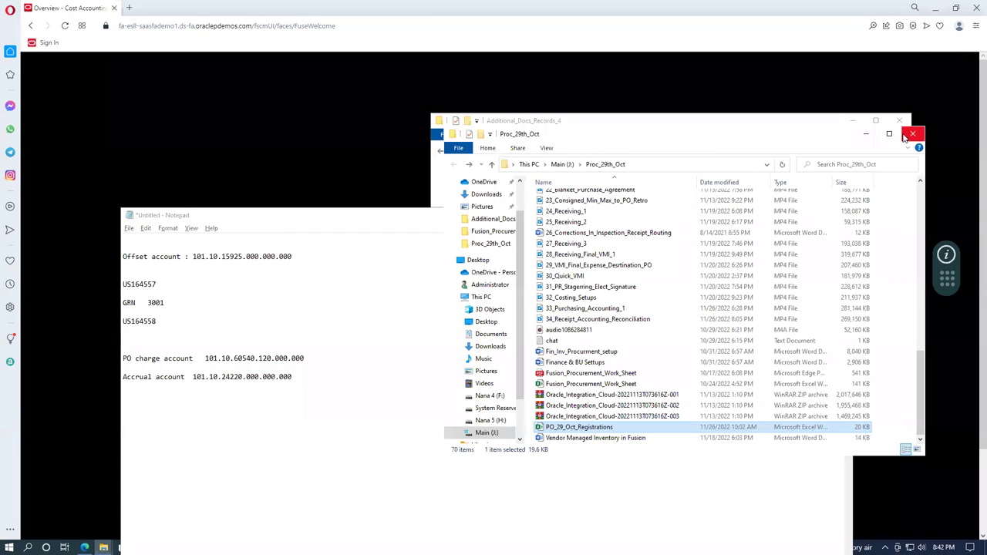
pyautogui.click(913, 134)
pyautogui.click(795, 132)
pyautogui.click(899, 121)
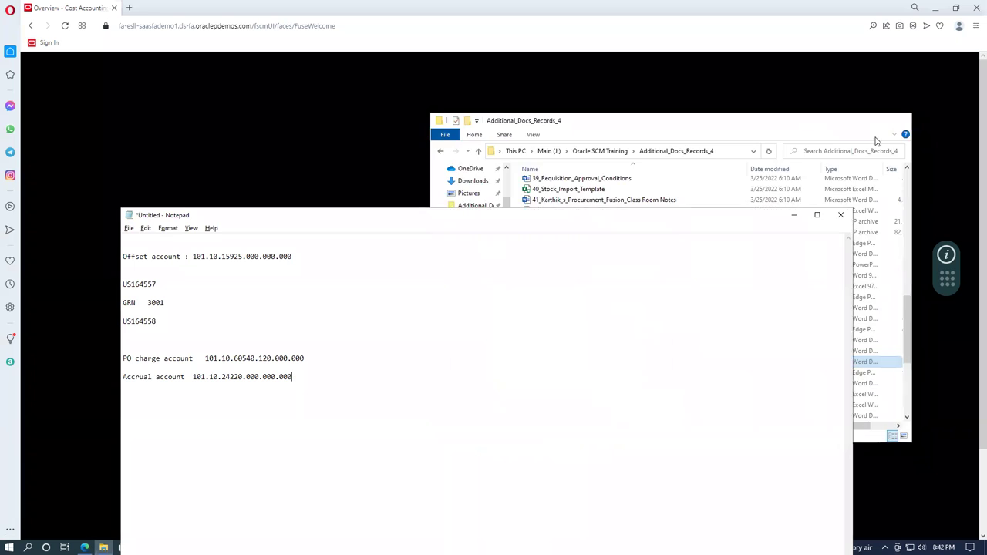
pyautogui.press('super+d')
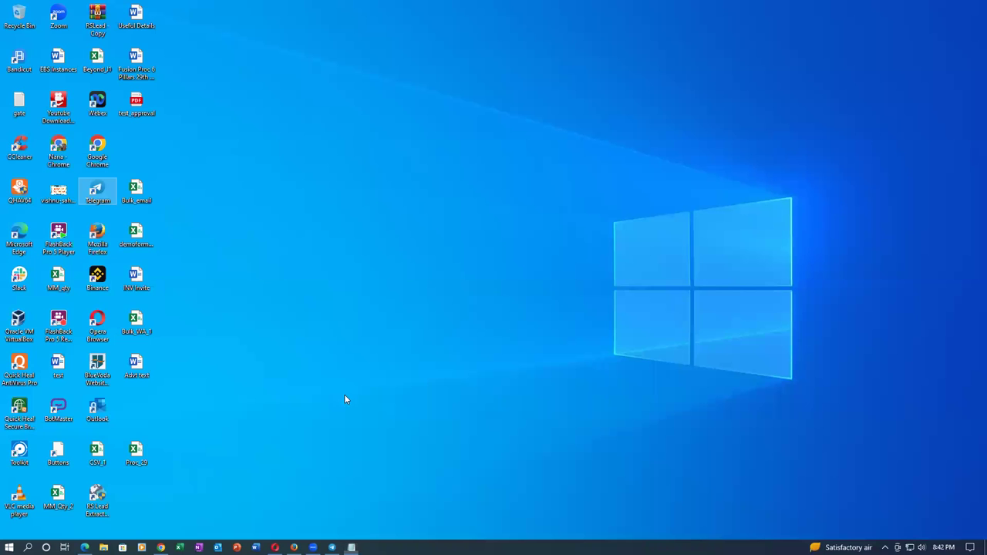
# Restore the browser, acknowledge Page Expired, and sign in with another user ID and password
pyautogui.click(275, 548)
pyautogui.click(592, 318)
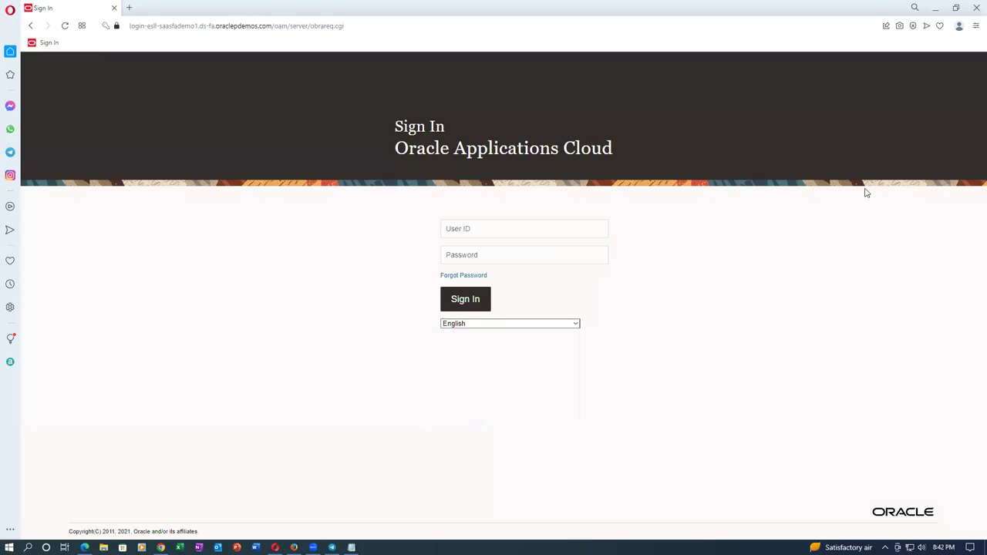
pyautogui.click(495, 229)
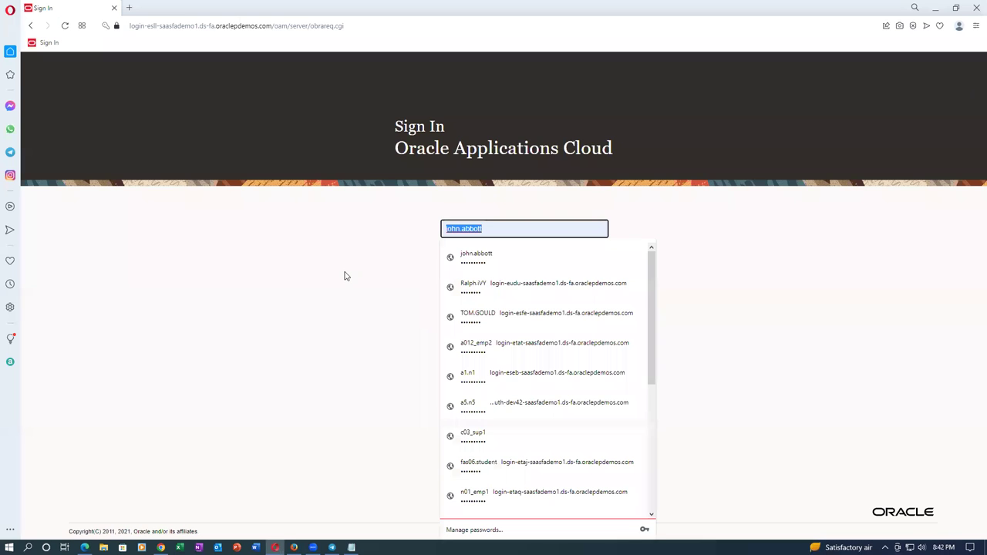
pyautogui.write('rt1.emp1')
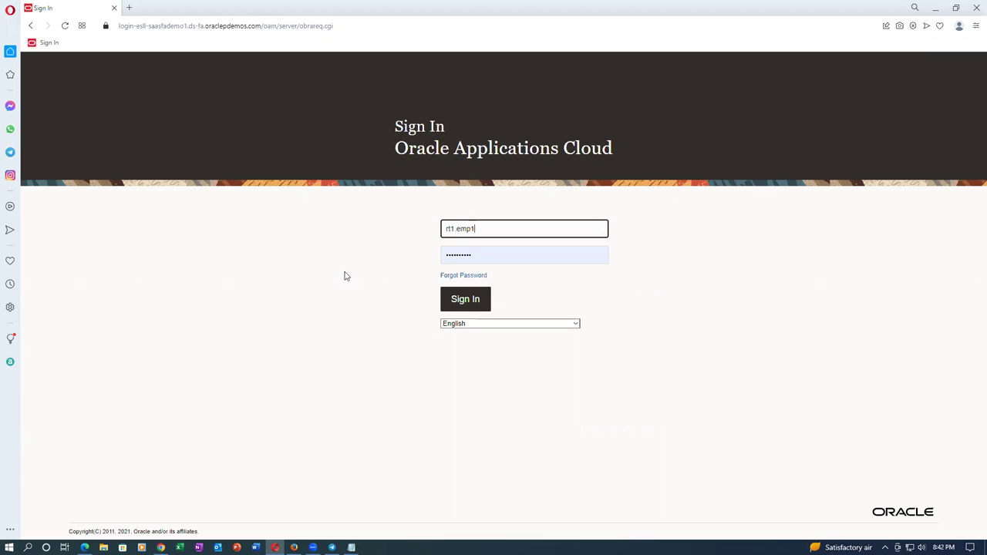
pyautogui.press('Tab')
pyautogui.write('W')
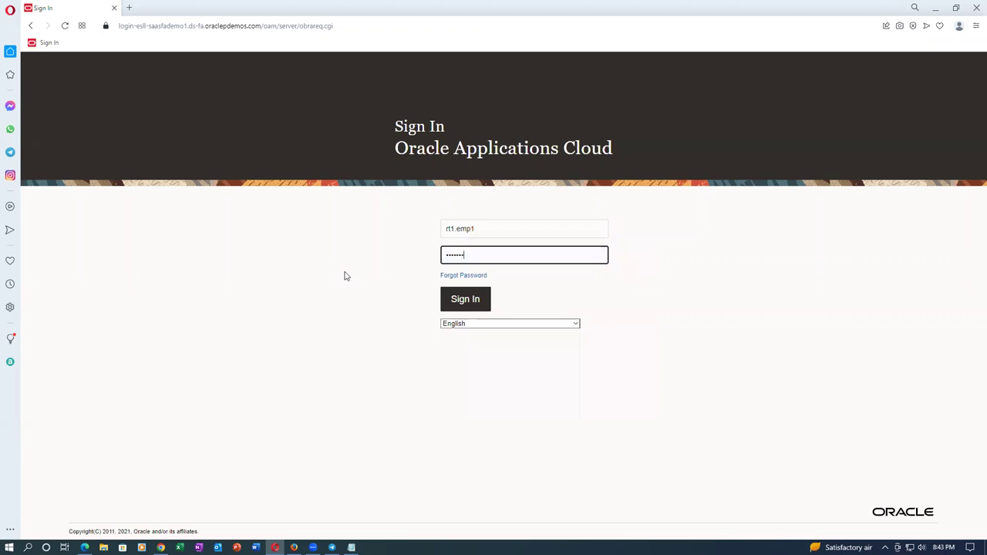
pyautogui.click(465, 303)
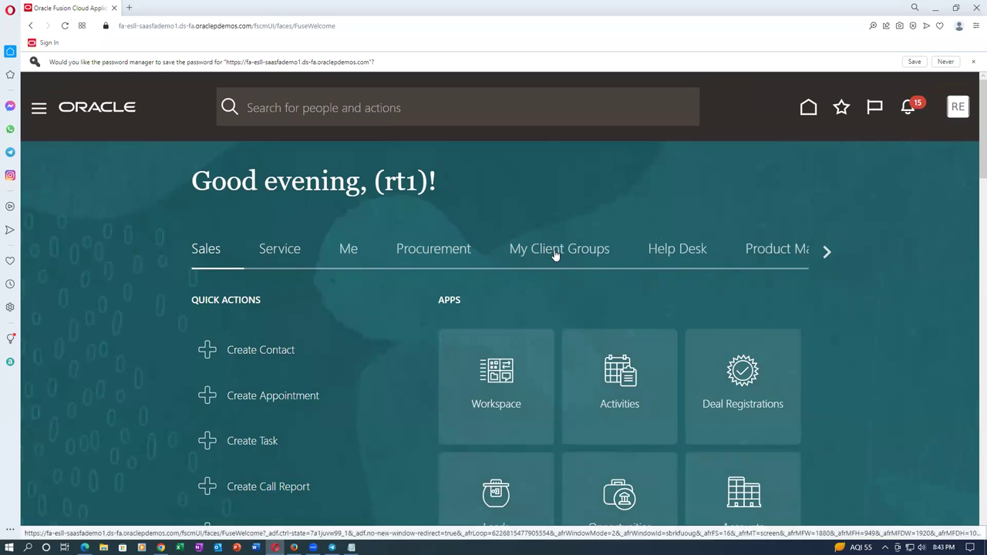
# Open Person Management under My Client Groups, declining the browser's save-password offer
pyautogui.click(556, 254)
pyautogui.scroll(-1, 742, 312)
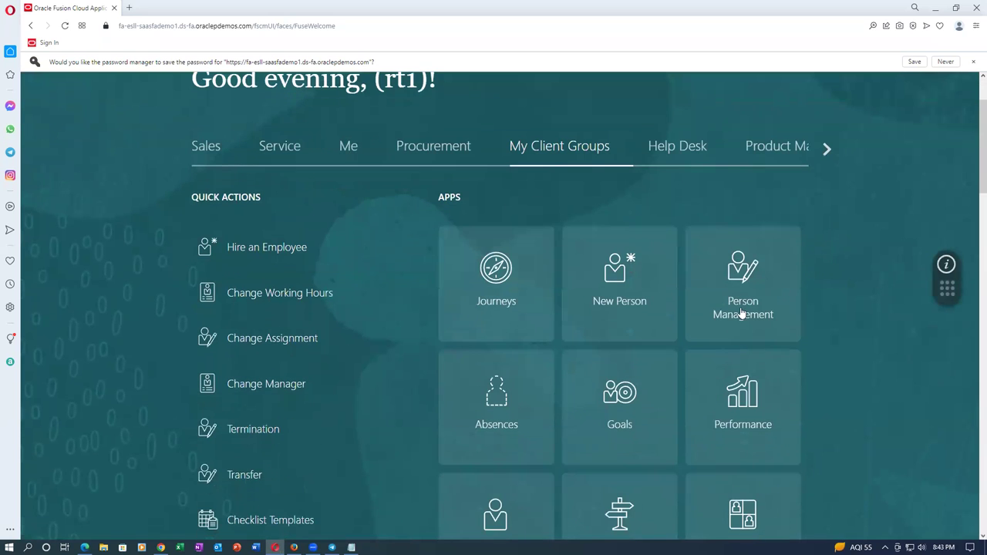
pyautogui.click(742, 313)
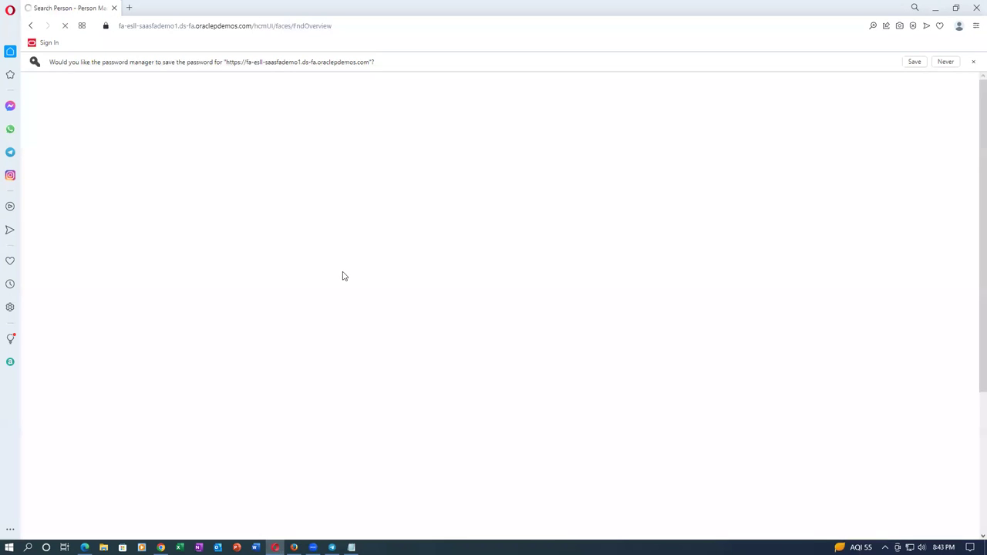
pyautogui.click(915, 62)
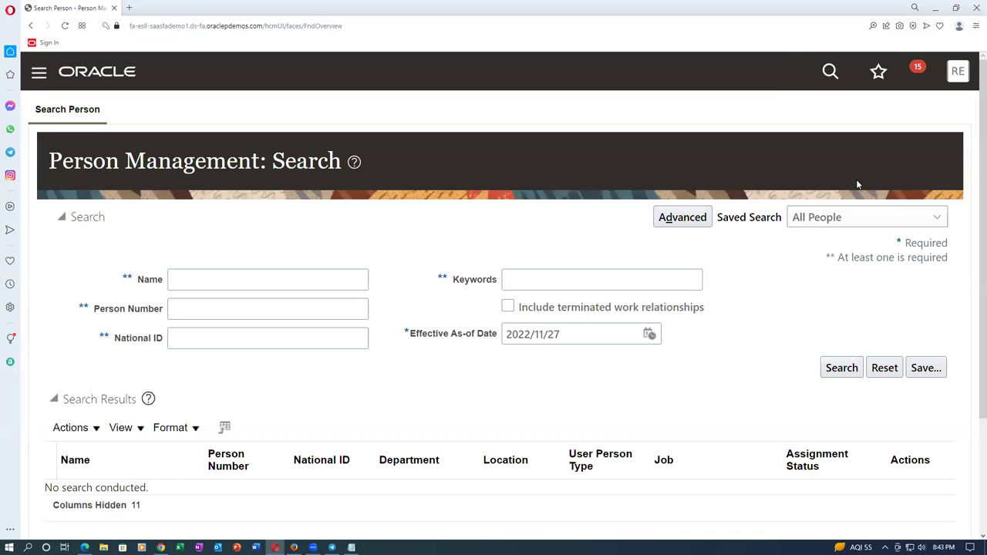
# Search by name for the student employee and open their employment record
pyautogui.click(178, 280)
pyautogui.write('student, prc15')
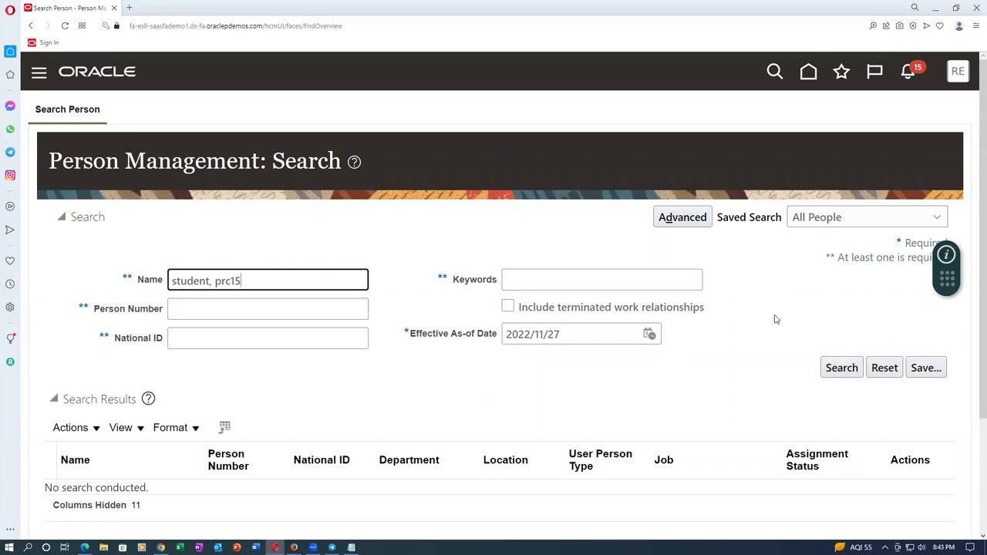
pyautogui.press('Return')
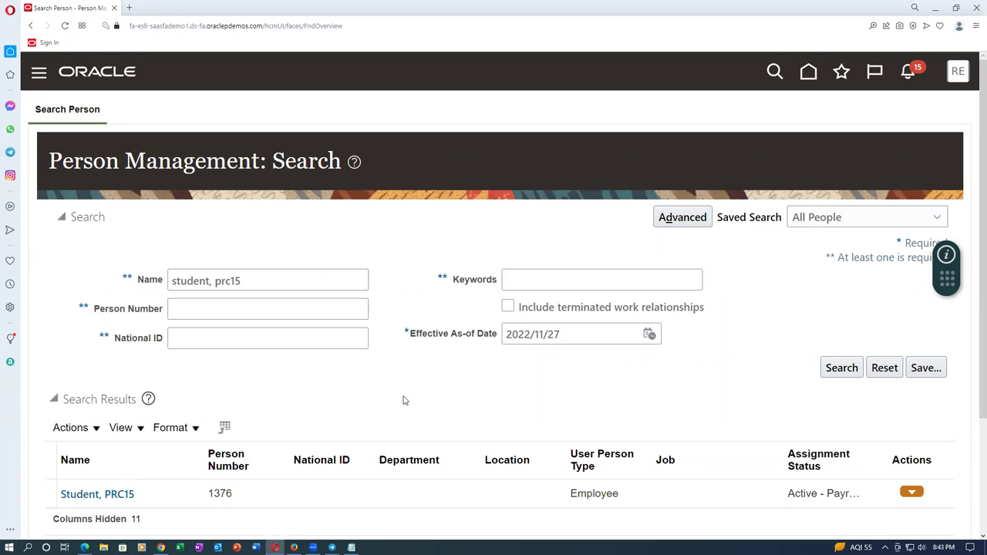
pyautogui.scroll(-1, 402, 400)
pyautogui.click(108, 392)
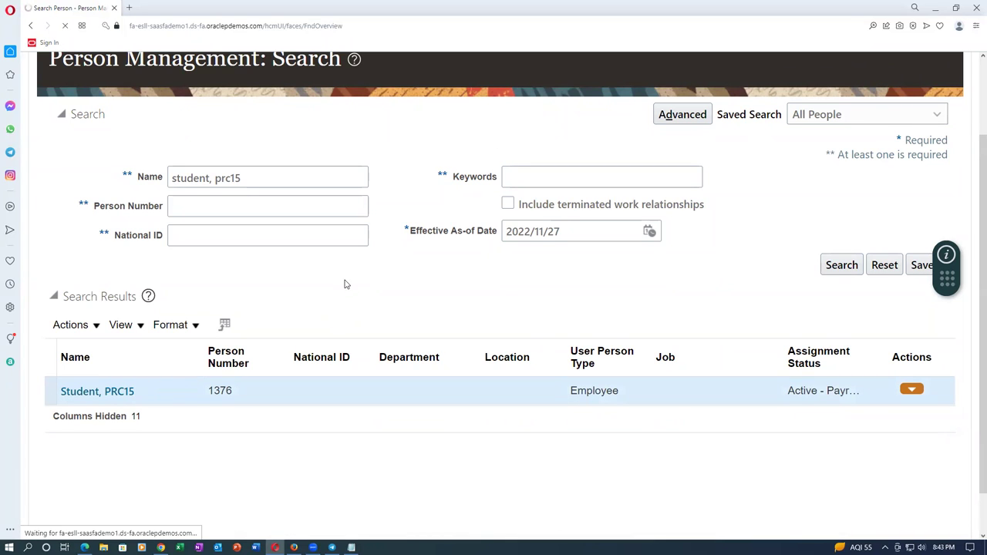
pyautogui.scroll(-2, 346, 285)
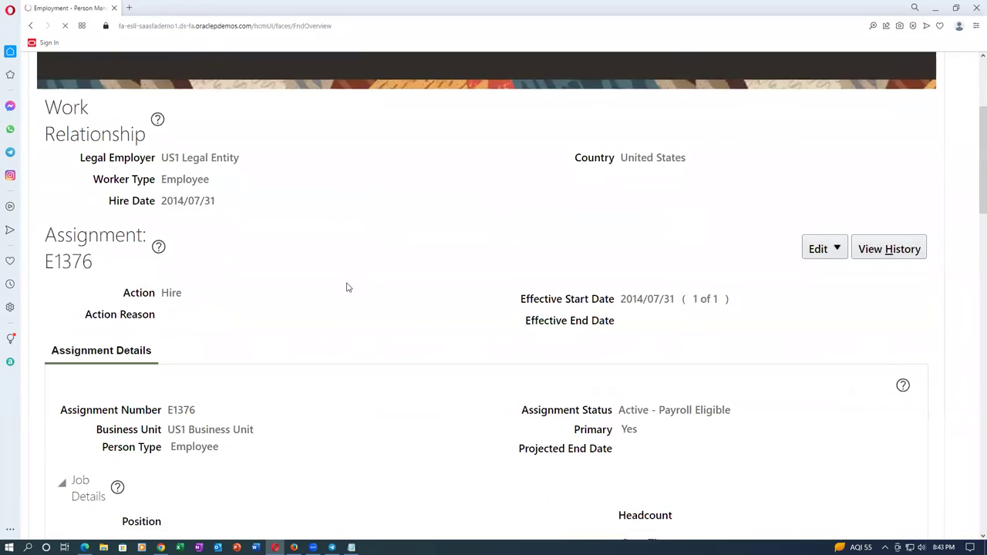
# Update assignment E1376 with action Assignment Change, effective 2022/11/27
pyautogui.scroll(-4, 347, 287)
pyautogui.scroll(4, 347, 287)
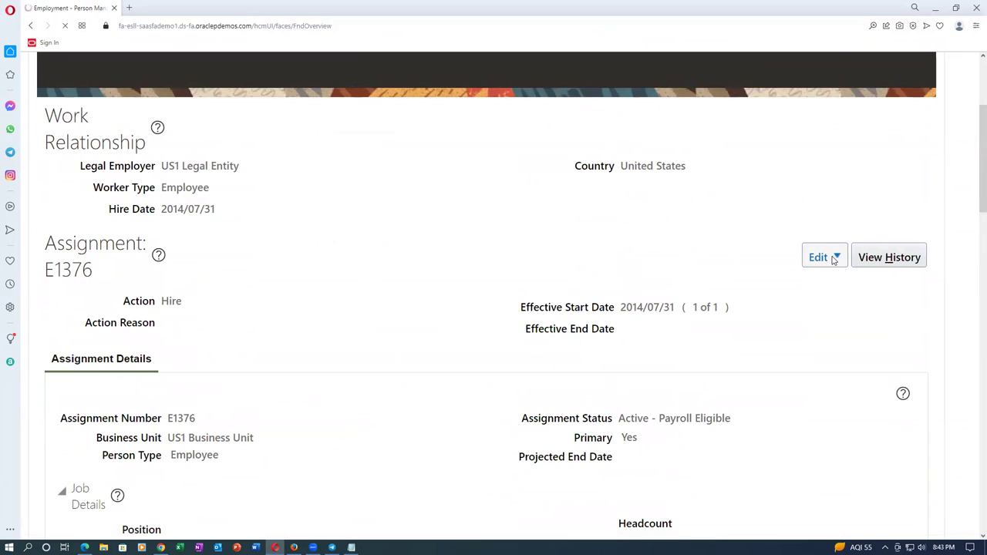
pyautogui.scroll(-2, 806, 318)
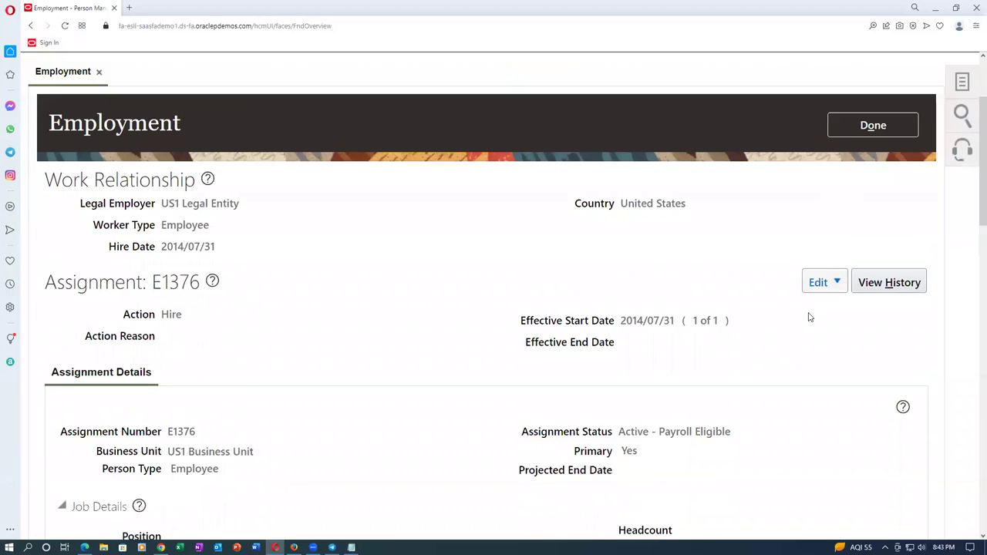
pyautogui.scroll(-1, 809, 317)
pyautogui.click(836, 221)
pyautogui.click(840, 241)
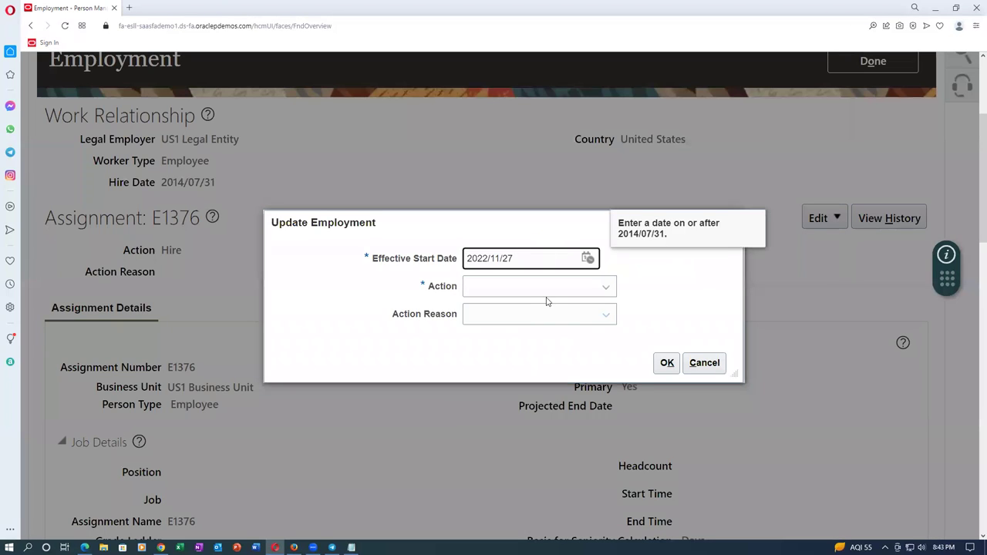
pyautogui.click(546, 293)
pyautogui.click(540, 352)
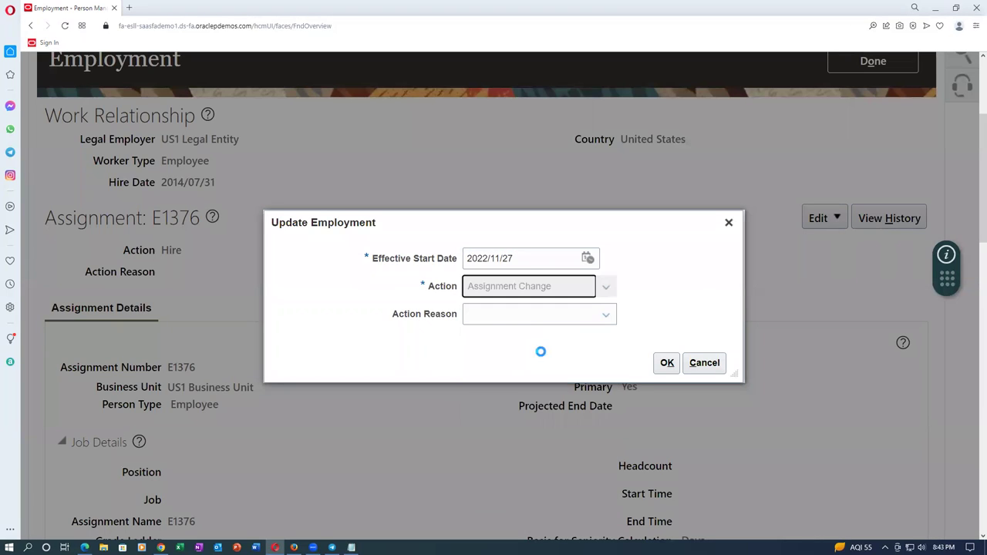
pyautogui.click(663, 363)
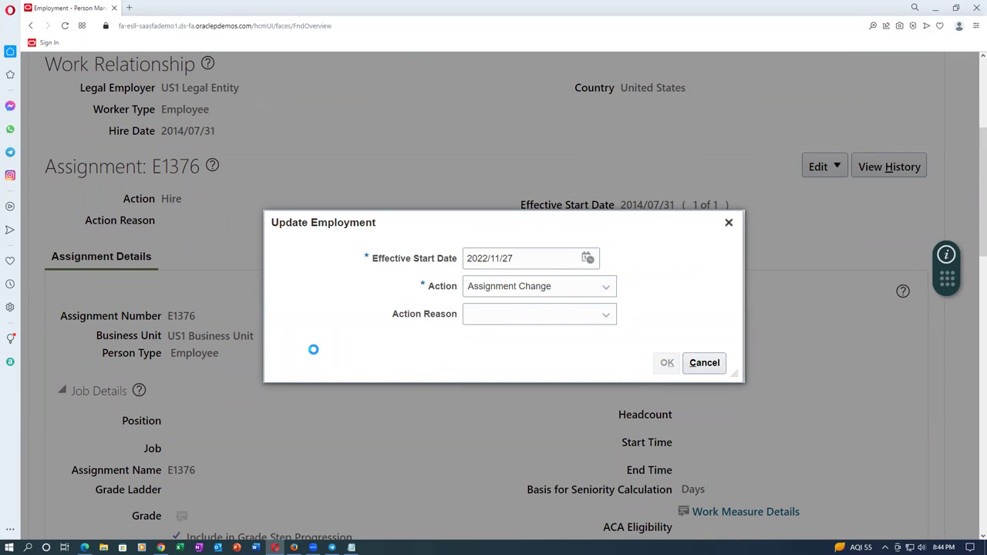
pyautogui.scroll(-5, 316, 351)
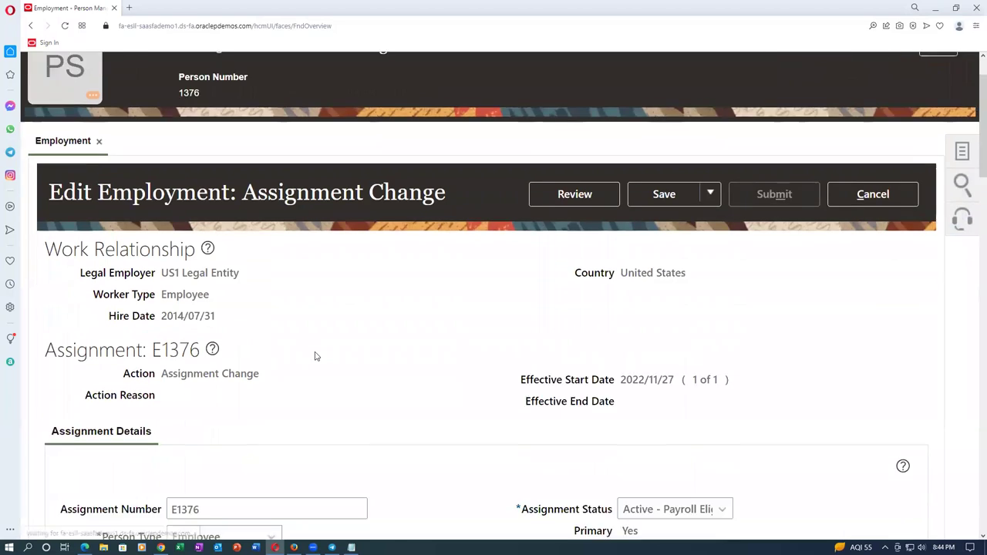
# Replace the Default Expense Account with PO charge account 101.10.60540.120.000.000 copied from Notepad
pyautogui.scroll(-6, 318, 351)
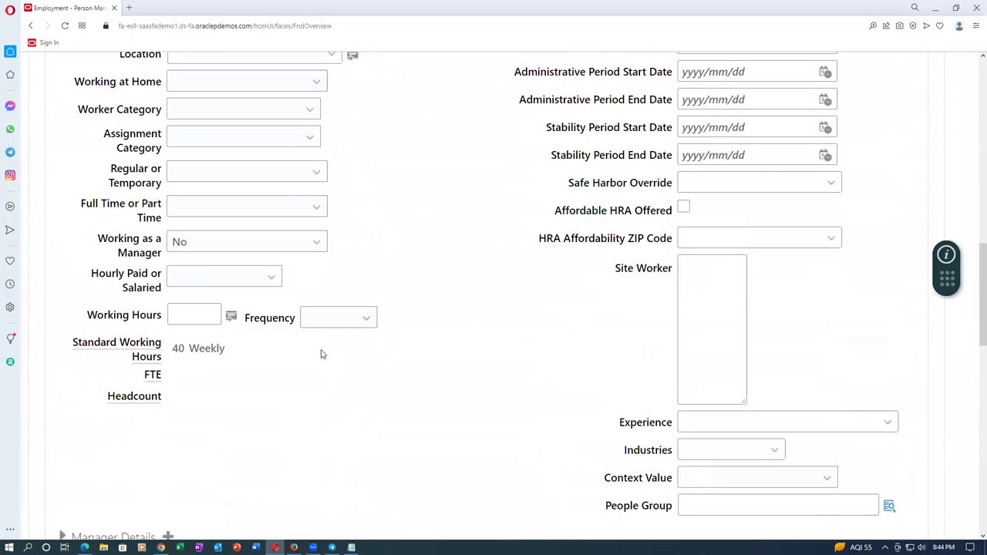
pyautogui.scroll(-6, 323, 354)
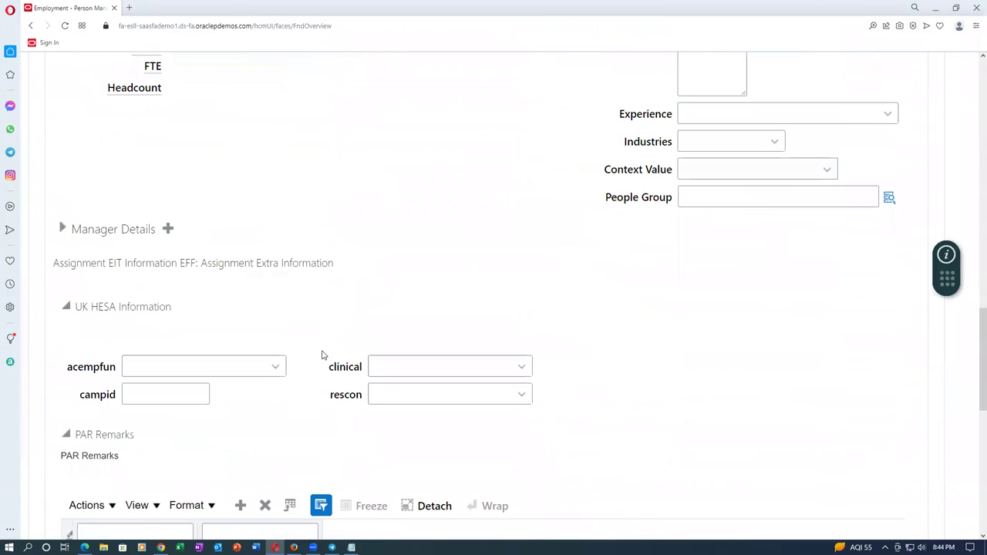
pyautogui.scroll(-1, 323, 356)
pyautogui.scroll(-2, 247, 333)
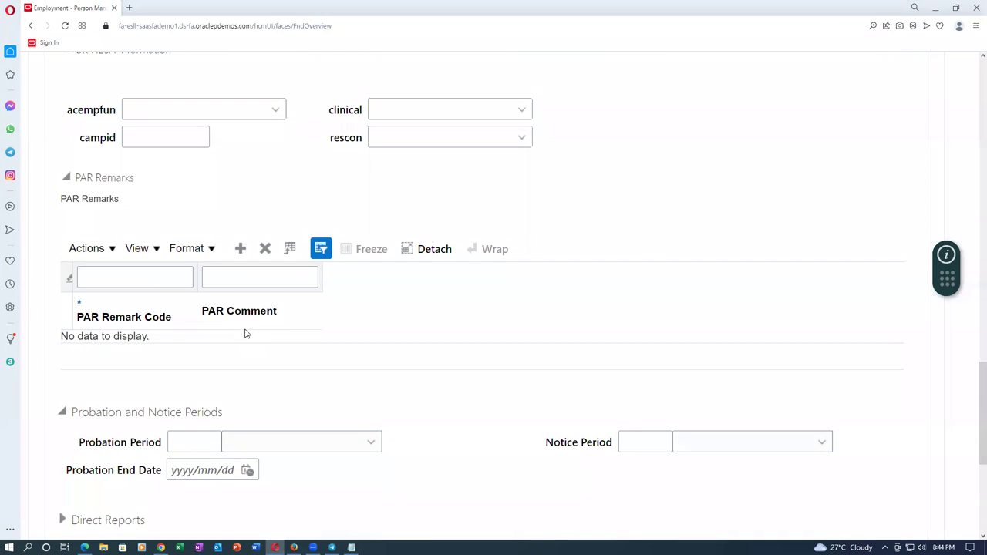
pyautogui.scroll(-2, 247, 335)
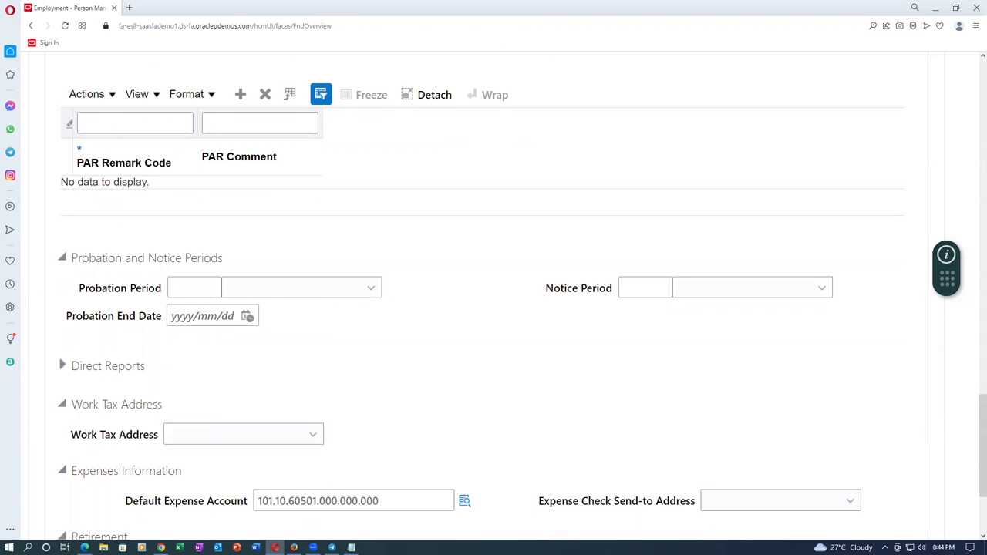
pyautogui.click(351, 547)
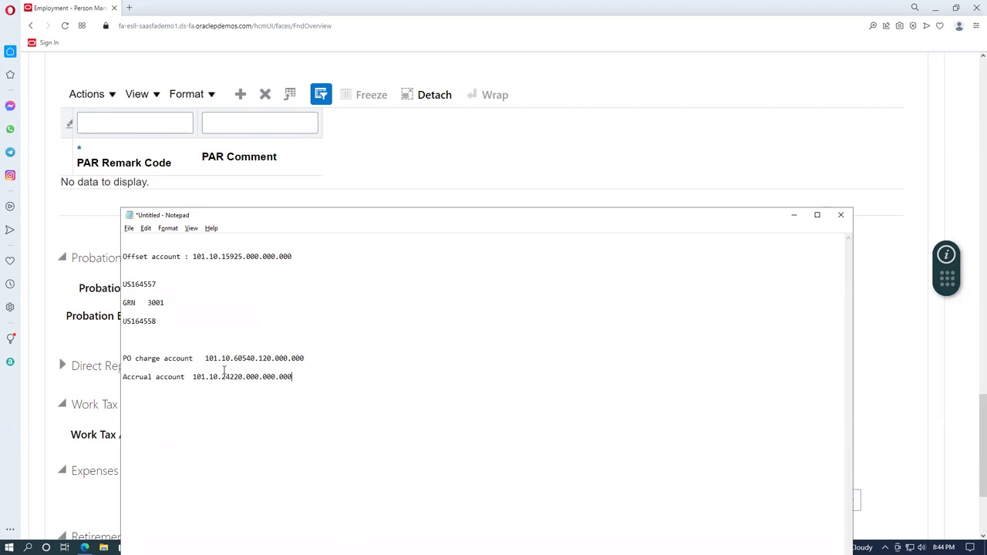
pyautogui.moveTo(207, 358); pyautogui.dragTo(312, 358)
pyautogui.hotkey('ctrl', 'c')
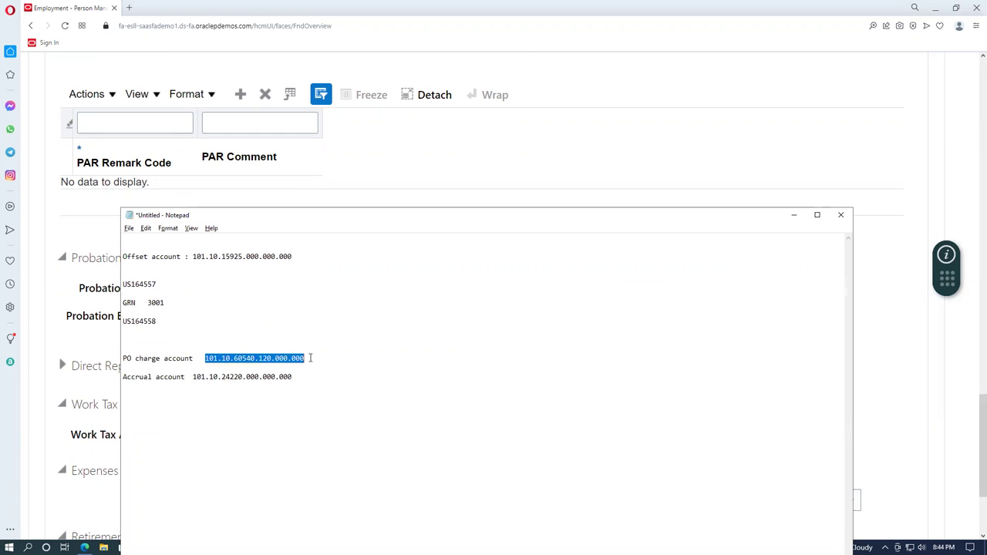
pyautogui.click(70, 516)
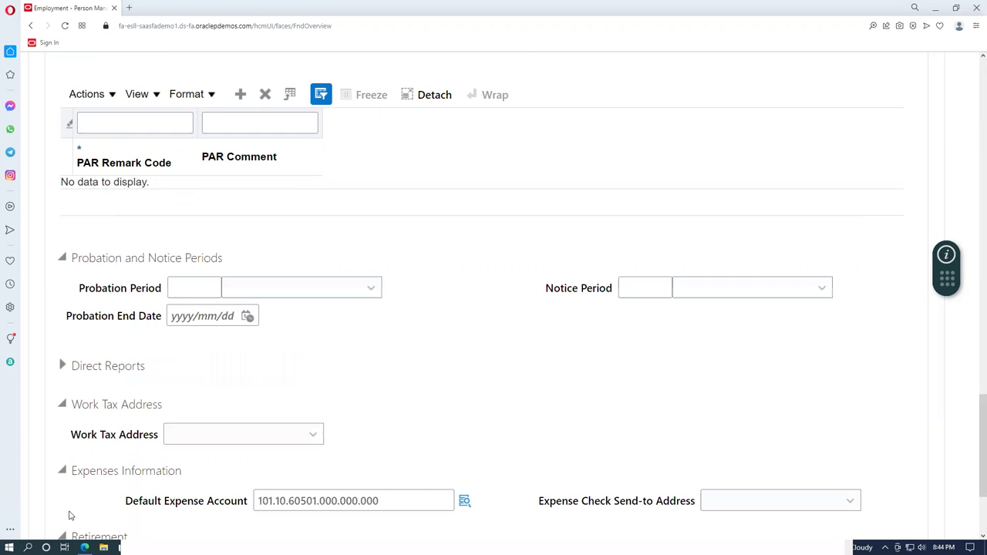
pyautogui.moveTo(398, 495); pyautogui.dragTo(249, 509)
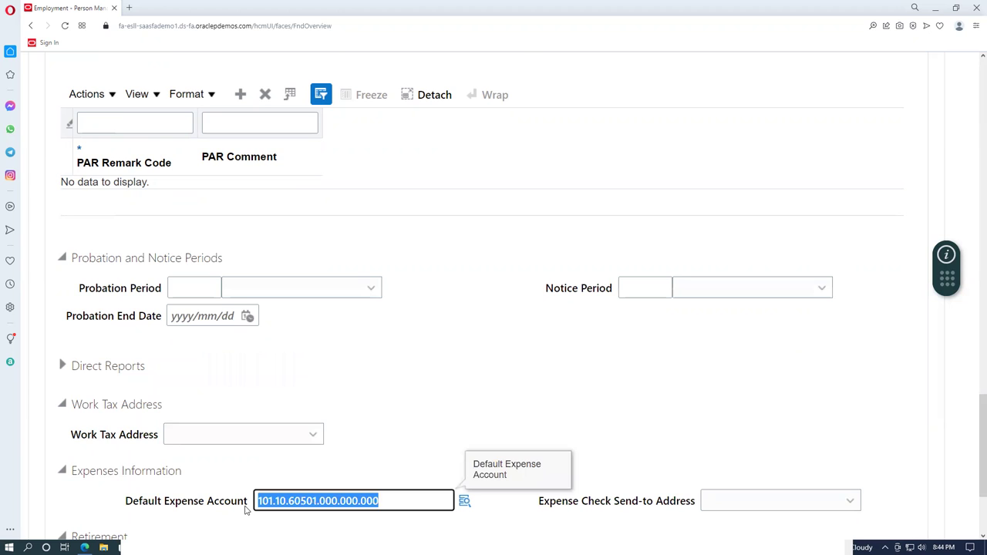
pyautogui.hotkey('ctrl', 'v')
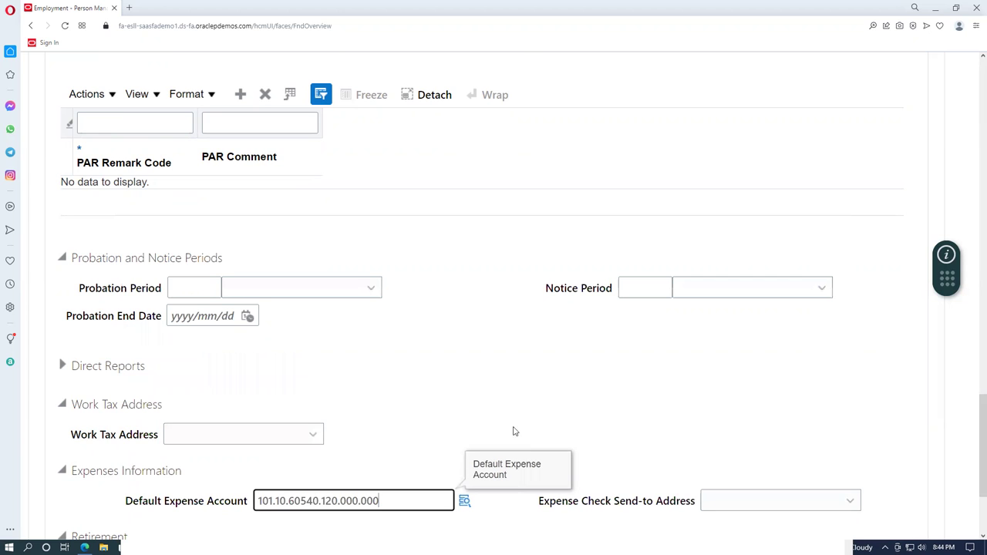
pyautogui.click(484, 394)
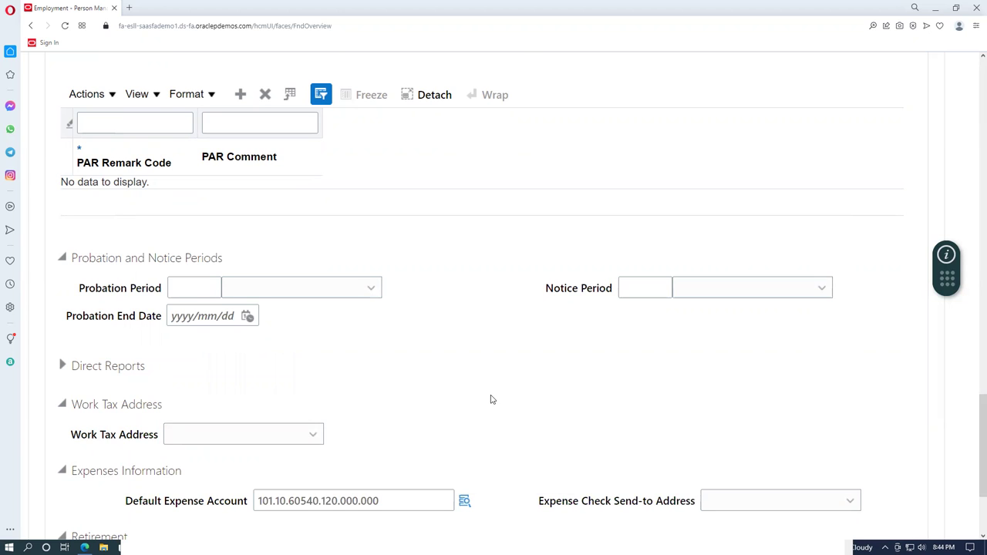
pyautogui.scroll(15, 494, 400)
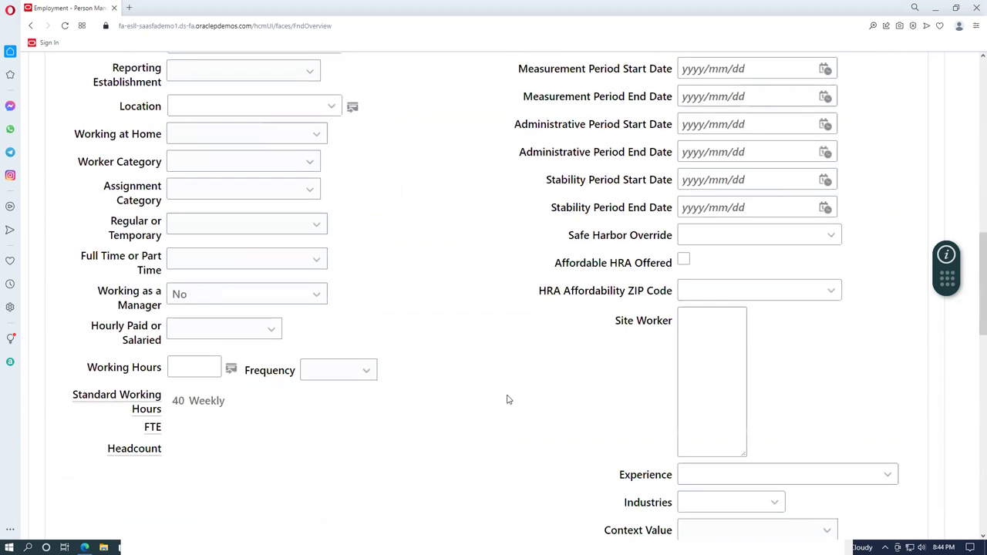
pyautogui.scroll(10, 507, 399)
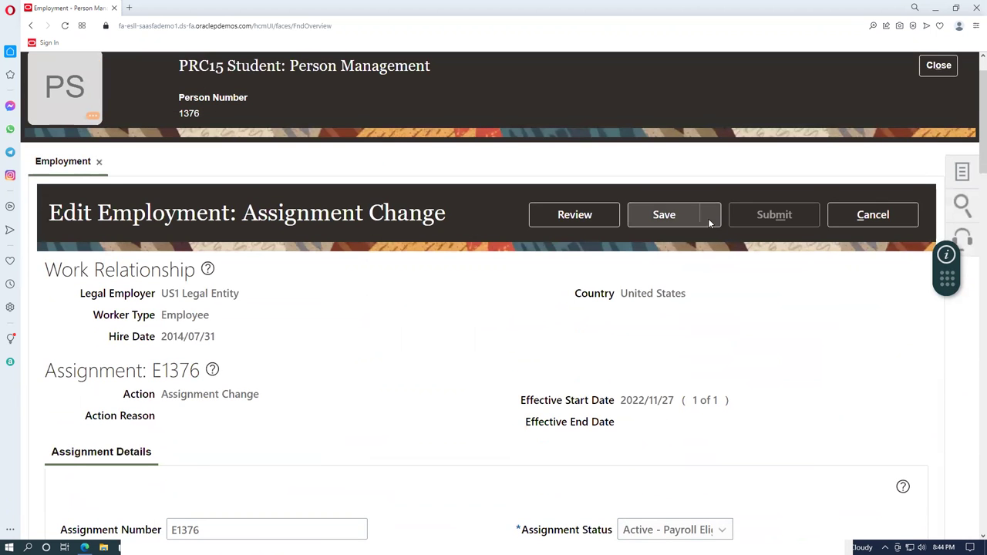
# Save the assignment change, acknowledge the confirmation, and move on to review it
pyautogui.click(688, 220)
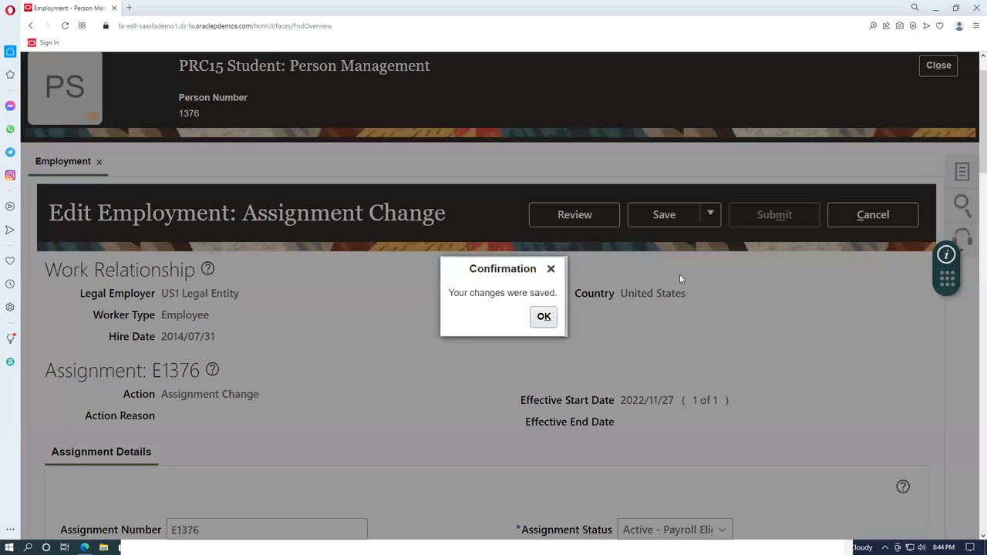
pyautogui.click(544, 316)
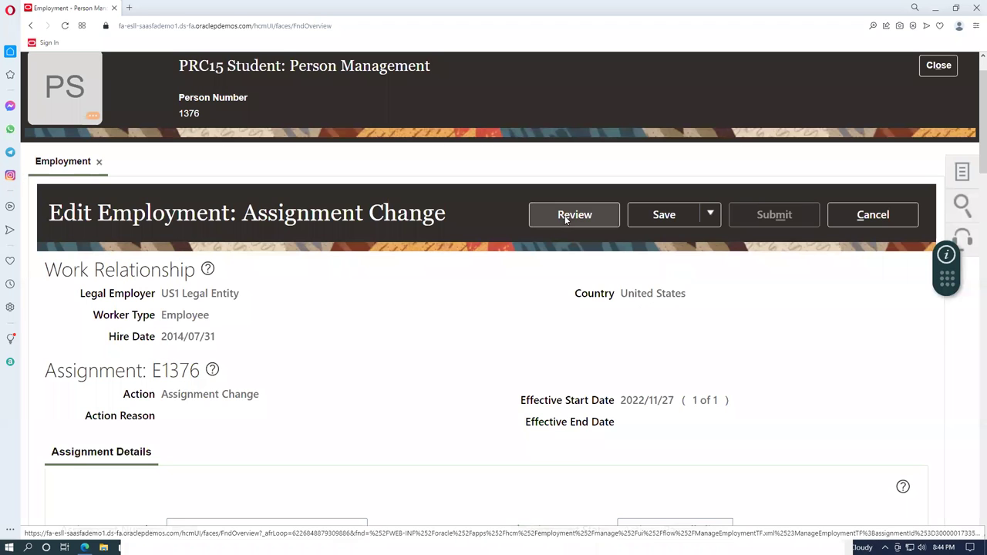
pyautogui.click(567, 216)
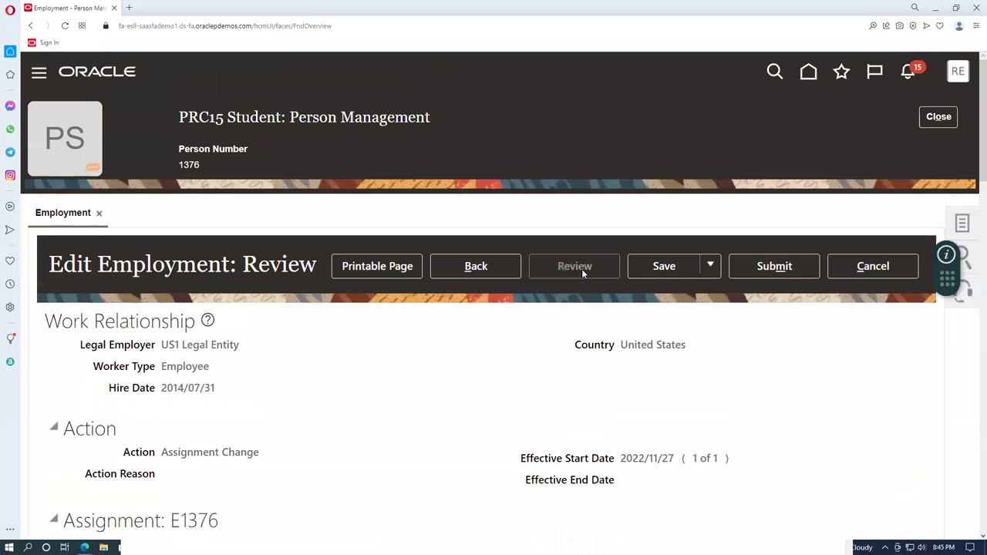
# Submit the assignment change request, confirm the warning, and minimize the browser to show the notes
pyautogui.click(779, 267)
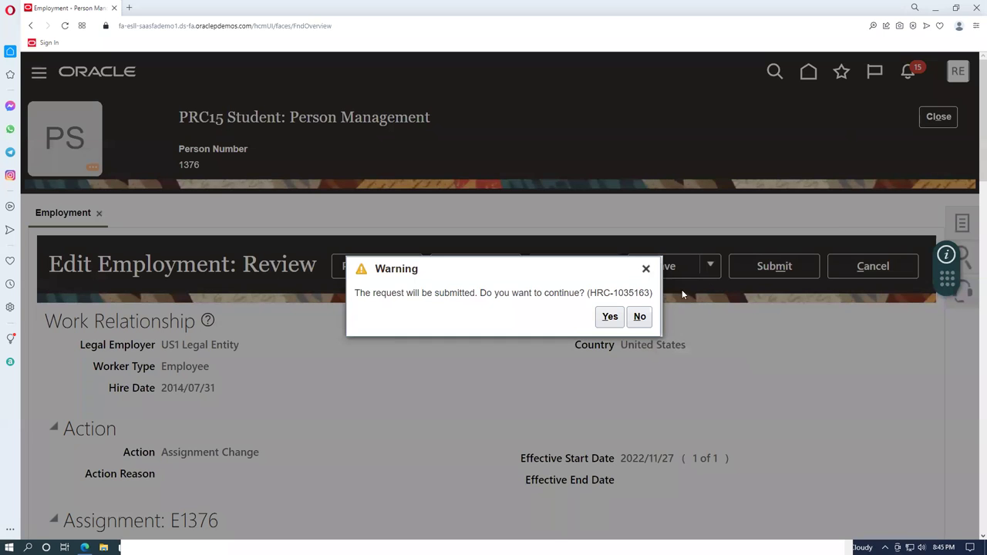
pyautogui.click(608, 317)
pyautogui.click(545, 317)
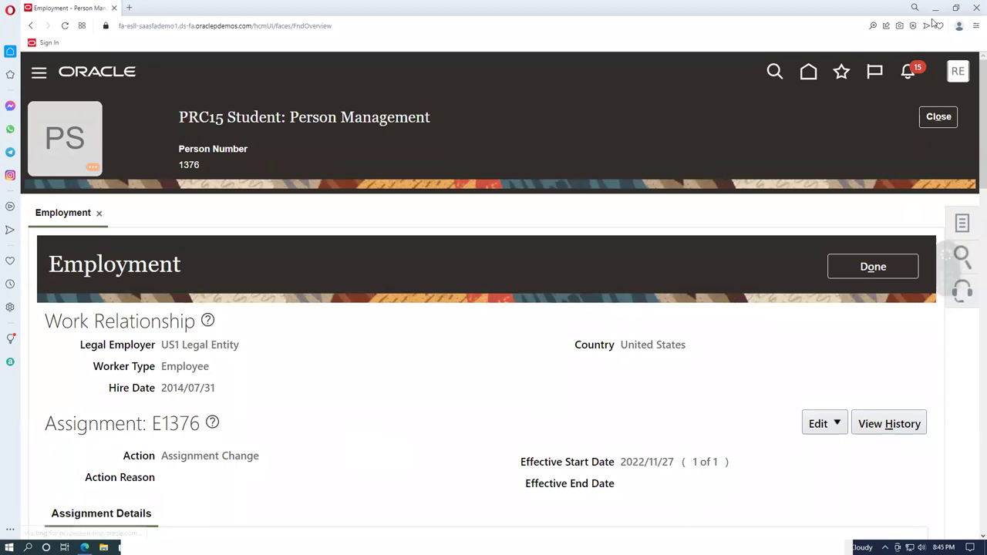
pyautogui.click(935, 10)
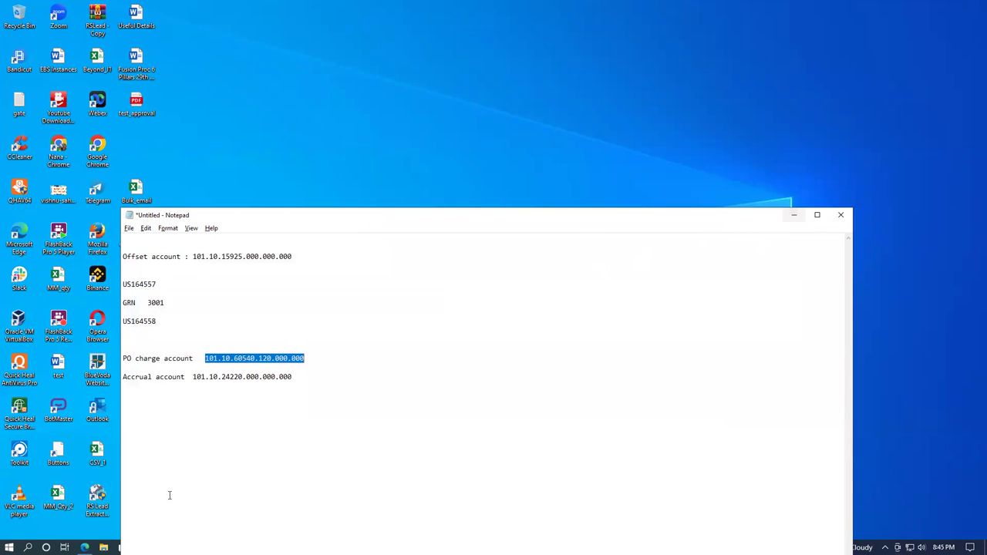
# Select the accrual account value in Notepad, then return to order US164553's main page
pyautogui.moveTo(194, 377); pyautogui.dragTo(308, 377)
pyautogui.hotkey('ctrl', 'c')
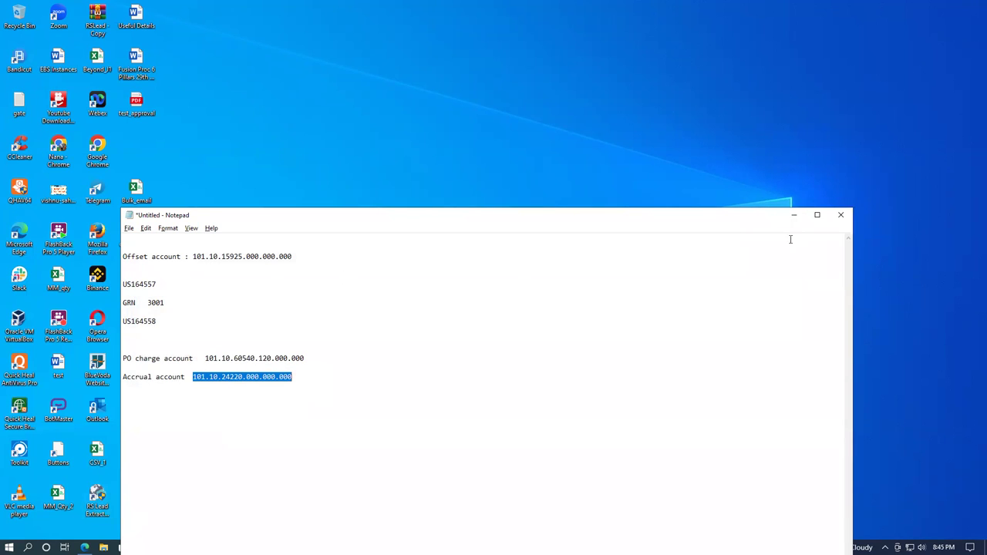
pyautogui.click(795, 215)
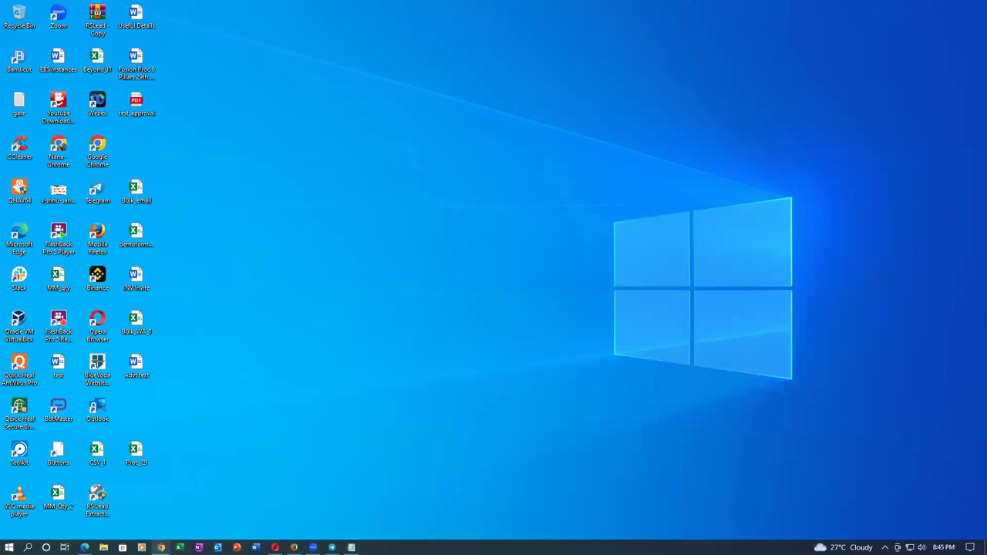
pyautogui.click(160, 547)
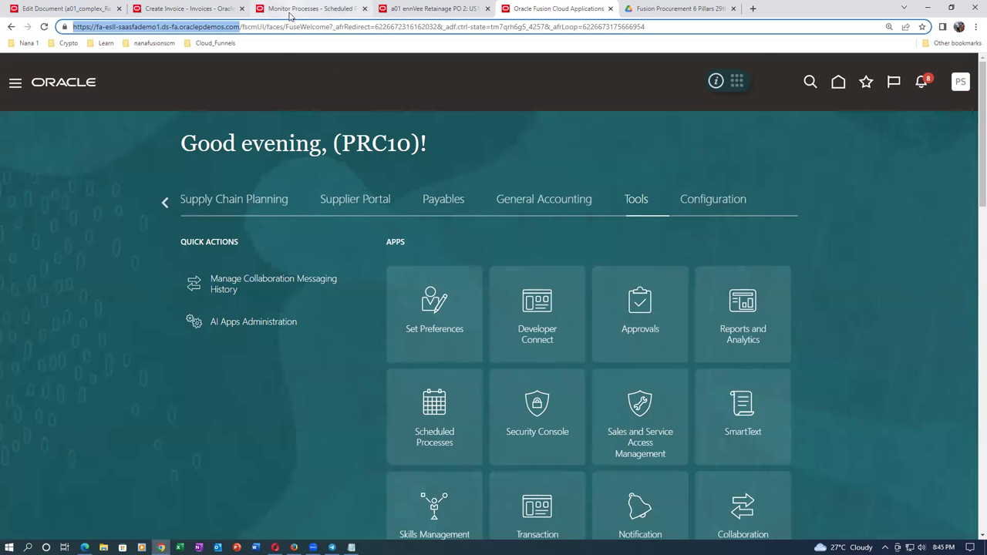
pyautogui.click(415, 11)
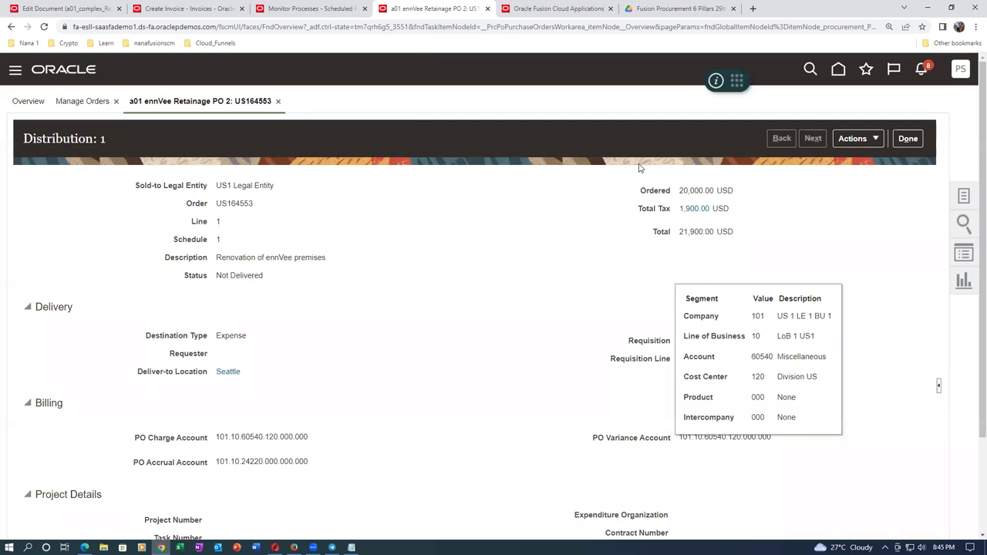
pyautogui.click(908, 141)
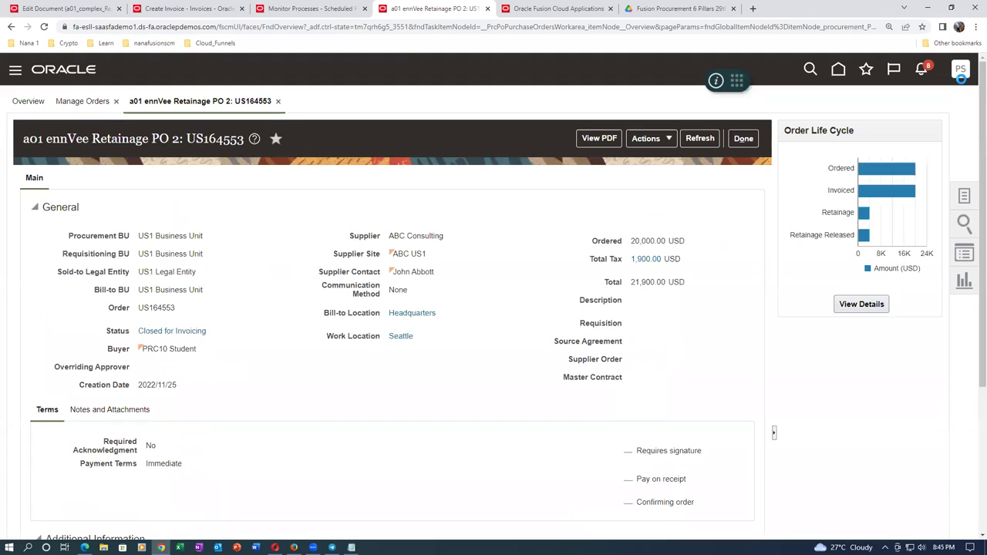
pyautogui.click(961, 72)
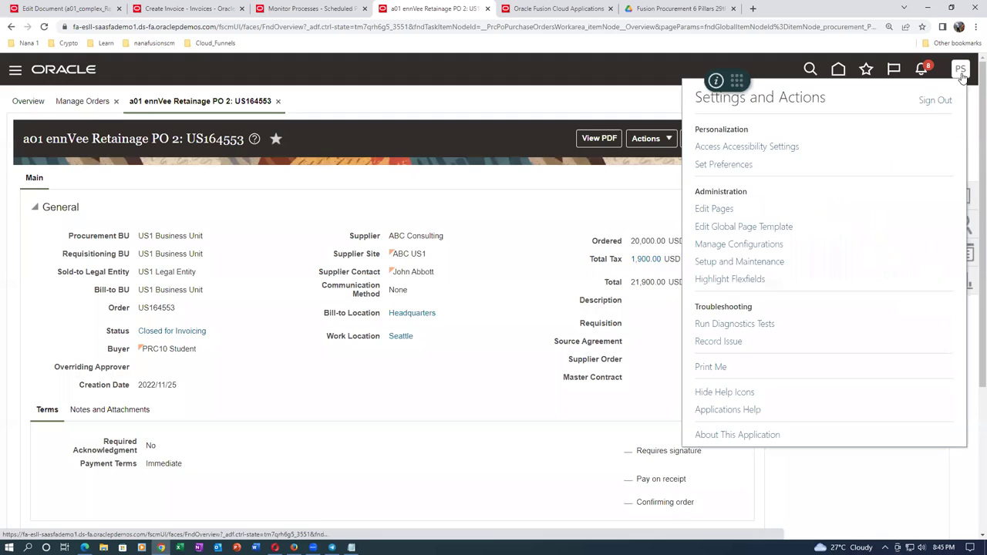
# Open Setup and Maintenance with the Procurement offering and search tasks for man%map%set%
pyautogui.click(762, 263)
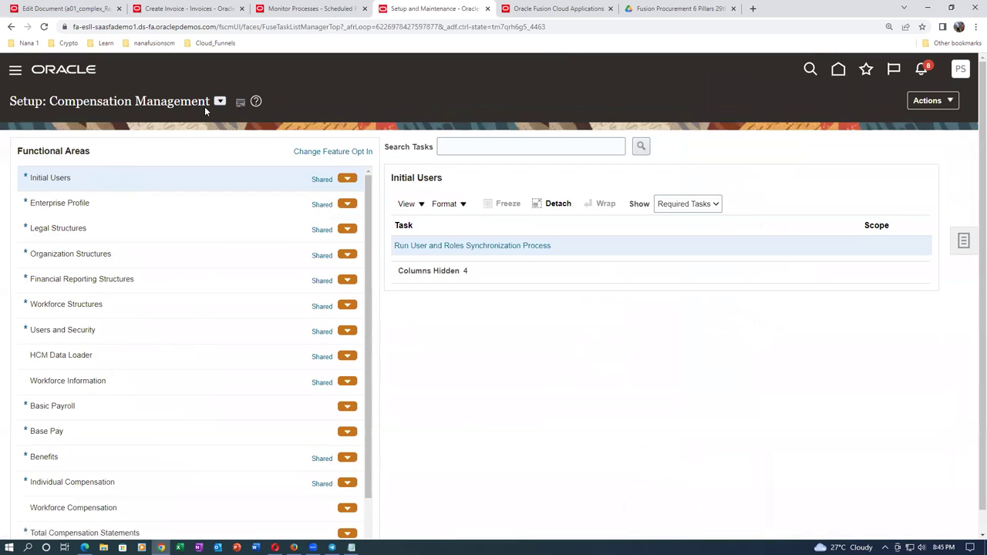
pyautogui.click(220, 101)
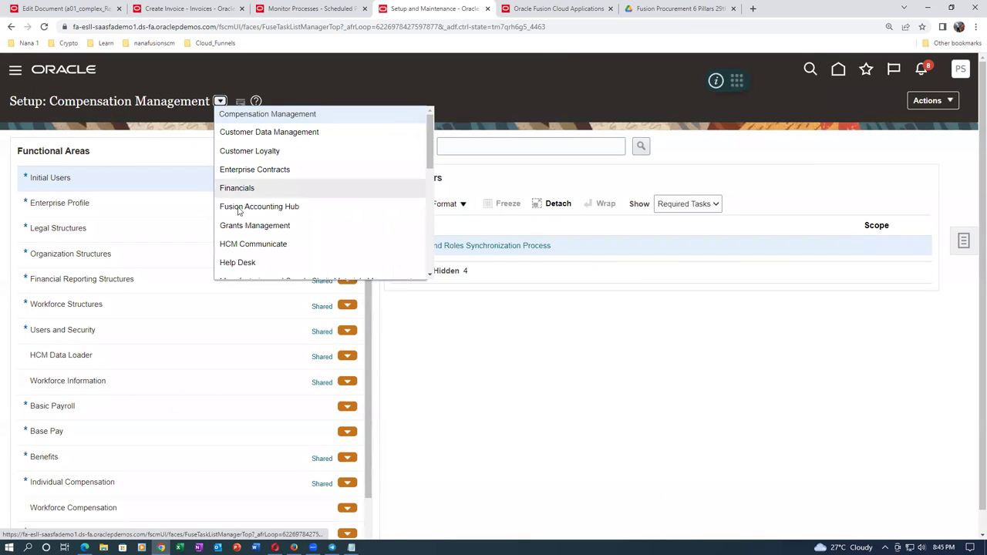
pyautogui.scroll(-2, 242, 244)
pyautogui.click(241, 237)
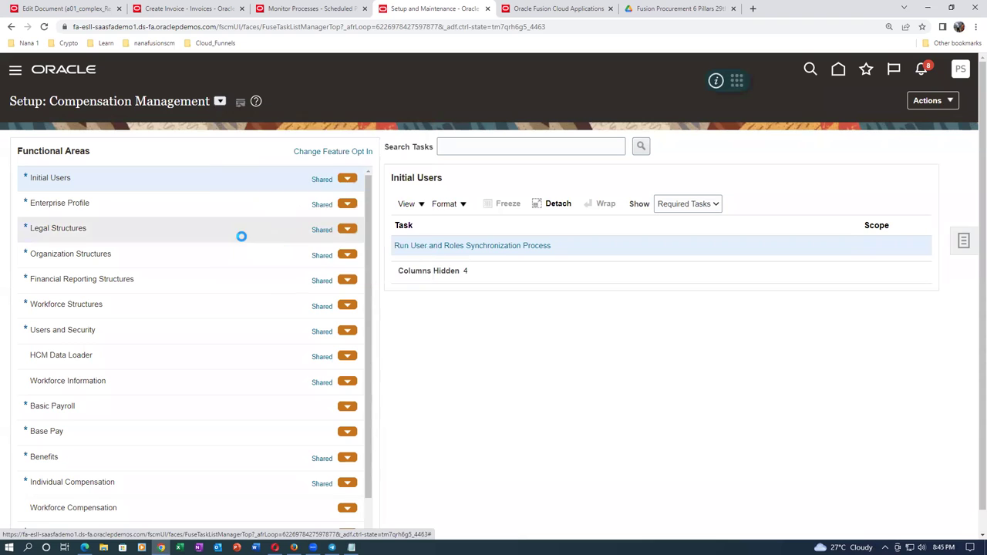
pyautogui.click(467, 147)
pyautogui.write('man%')
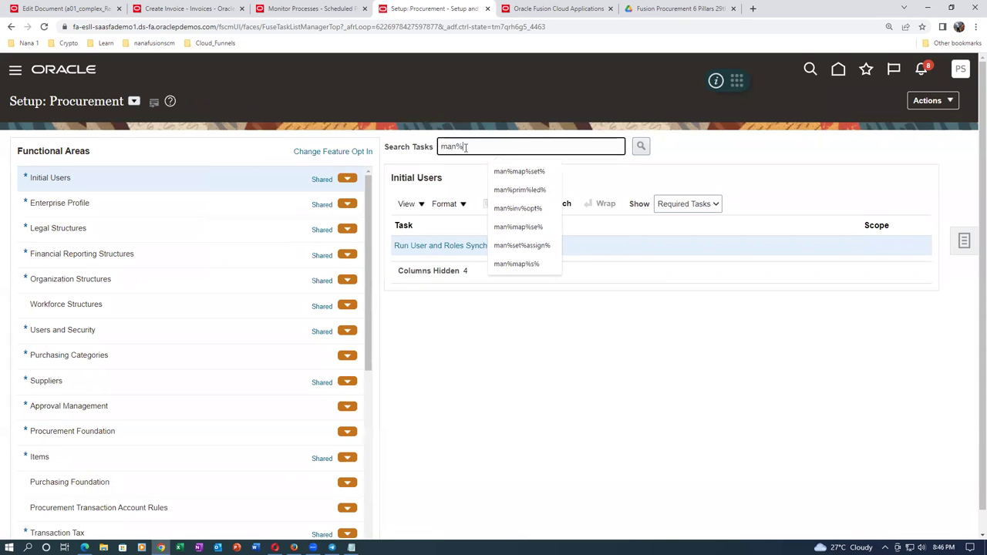
pyautogui.write('map%set%')
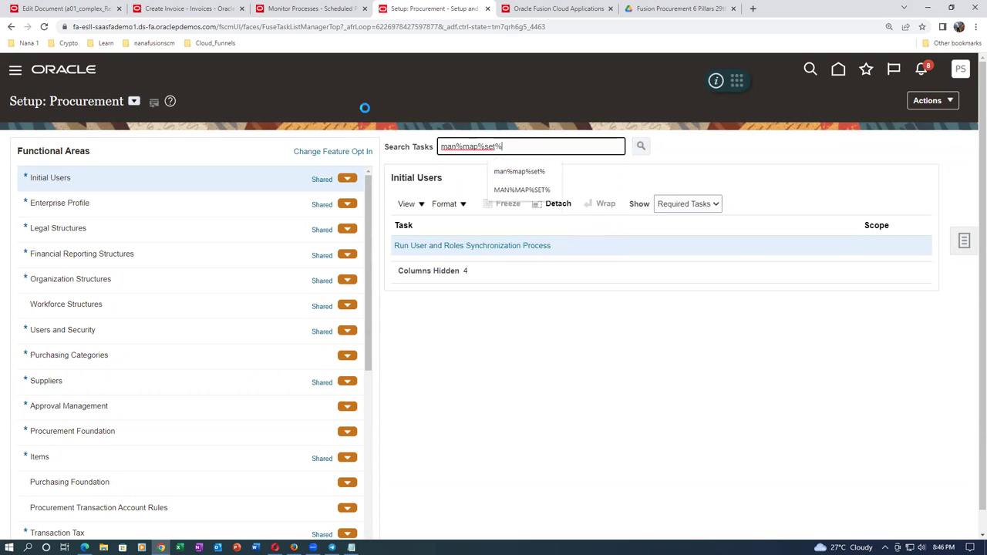
pyautogui.press('Return')
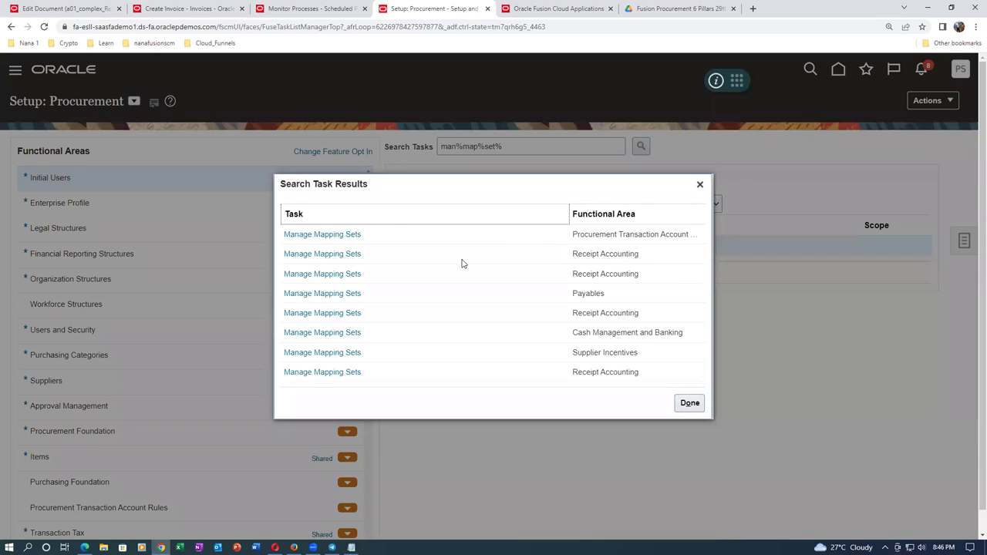
# Open Manage Mapping Sets: Purchasing and widen the Name column to show full set names
pyautogui.click(316, 235)
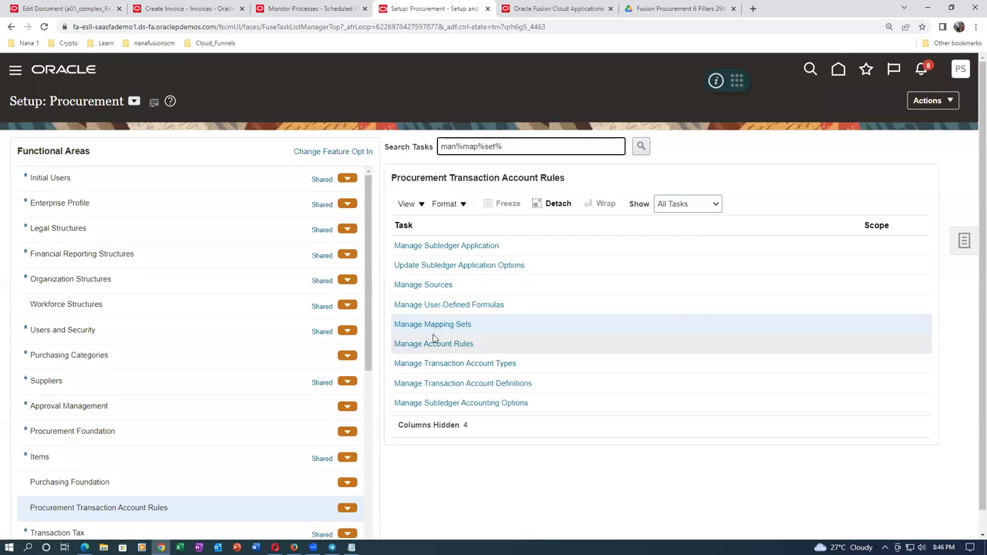
pyautogui.click(432, 325)
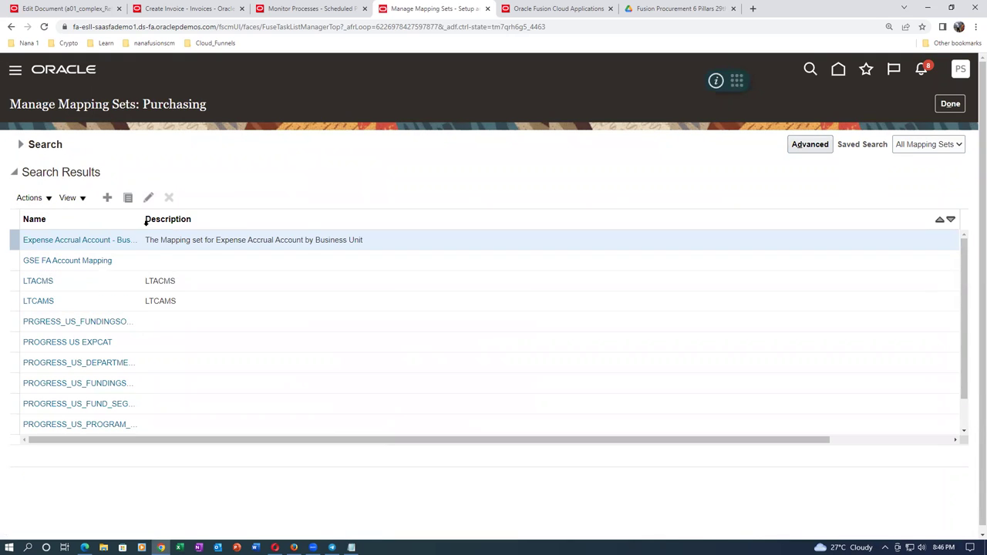
pyautogui.moveTo(141, 219); pyautogui.dragTo(184, 221)
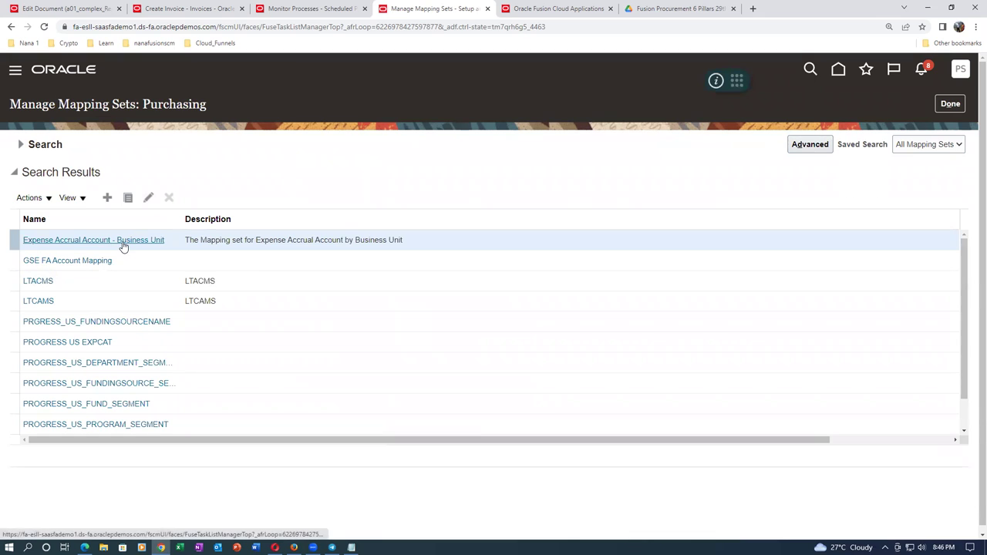
# In Expense Accrual Account - Business Unit, add a US mapping row outputting 101.10.24220.000.000.000
pyautogui.click(122, 242)
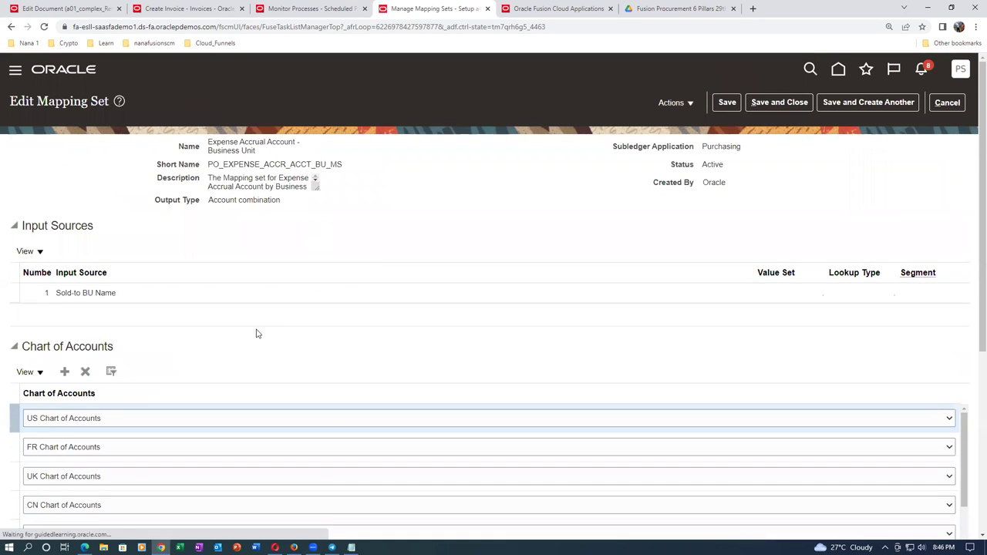
pyautogui.scroll(-2, 258, 332)
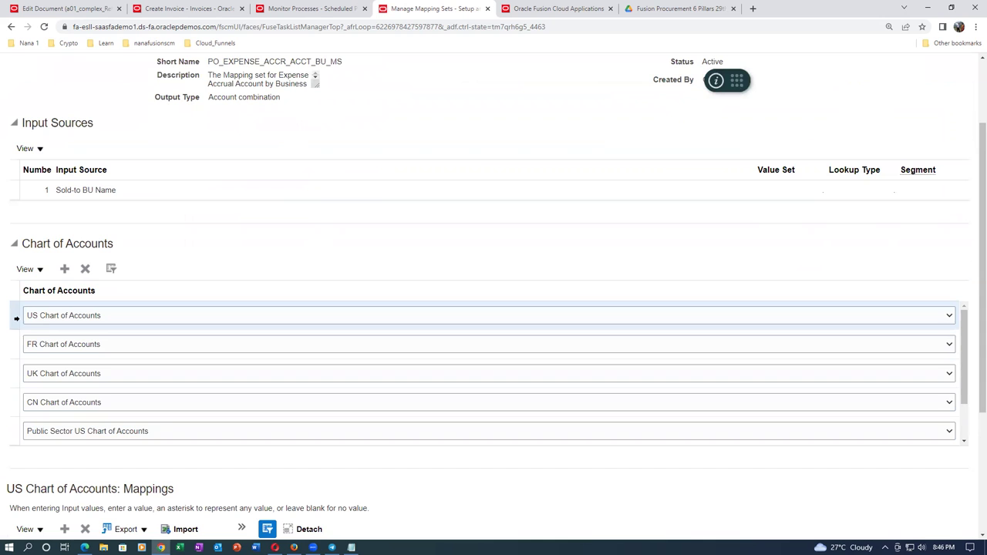
pyautogui.scroll(-2, 207, 457)
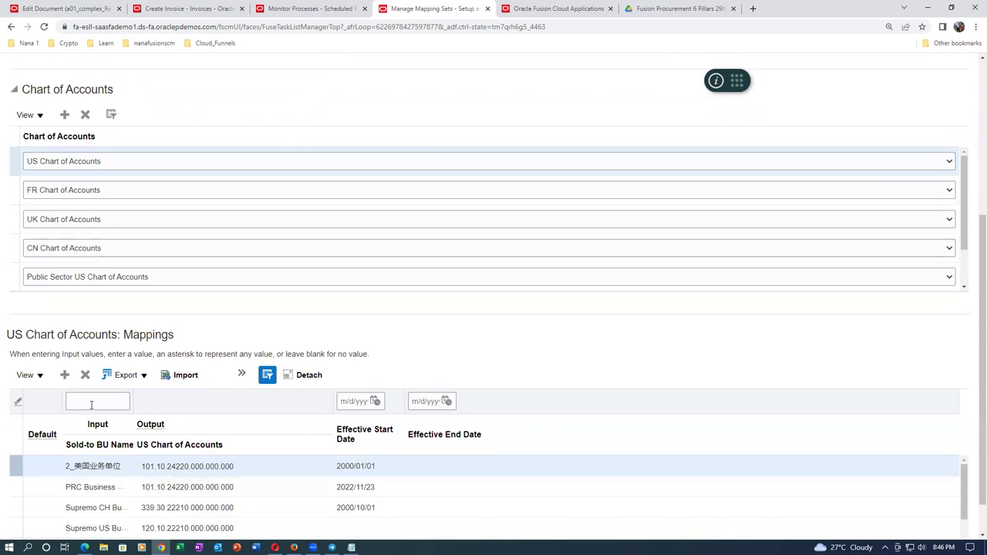
pyautogui.click(64, 375)
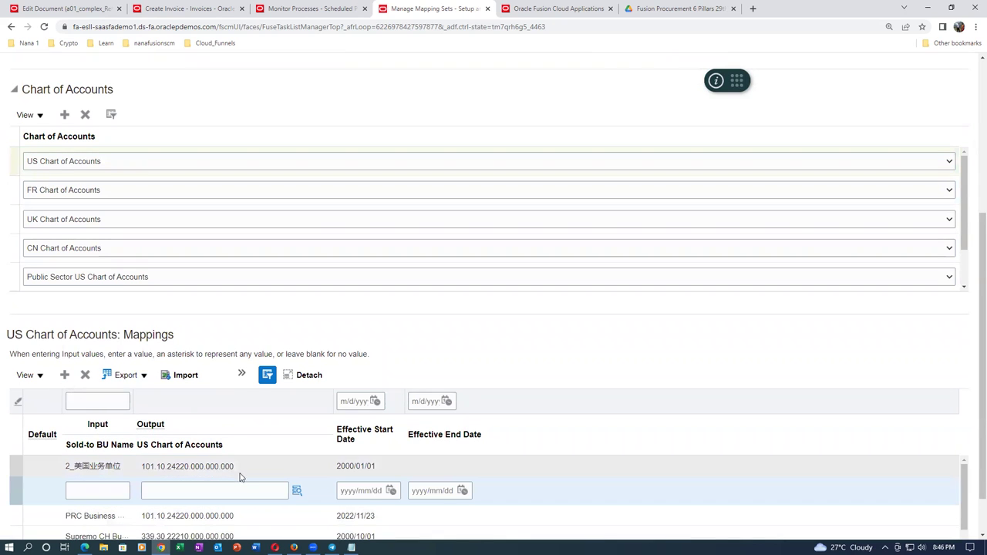
pyautogui.click(235, 490)
pyautogui.hotkey('ctrl', 'v')
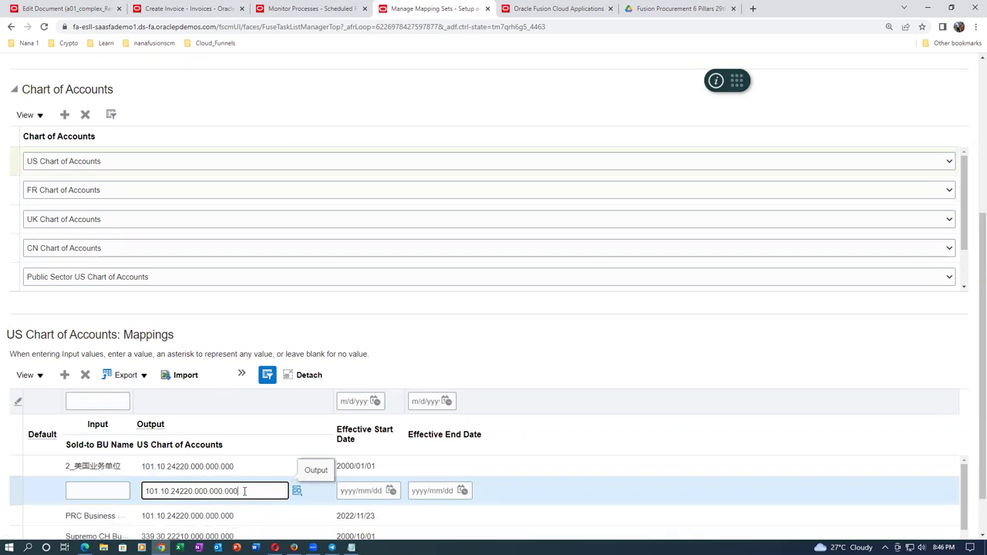
# Set the new wildcard row as the default, then save and close the mapping set
pyautogui.click(241, 374)
pyautogui.click(174, 414)
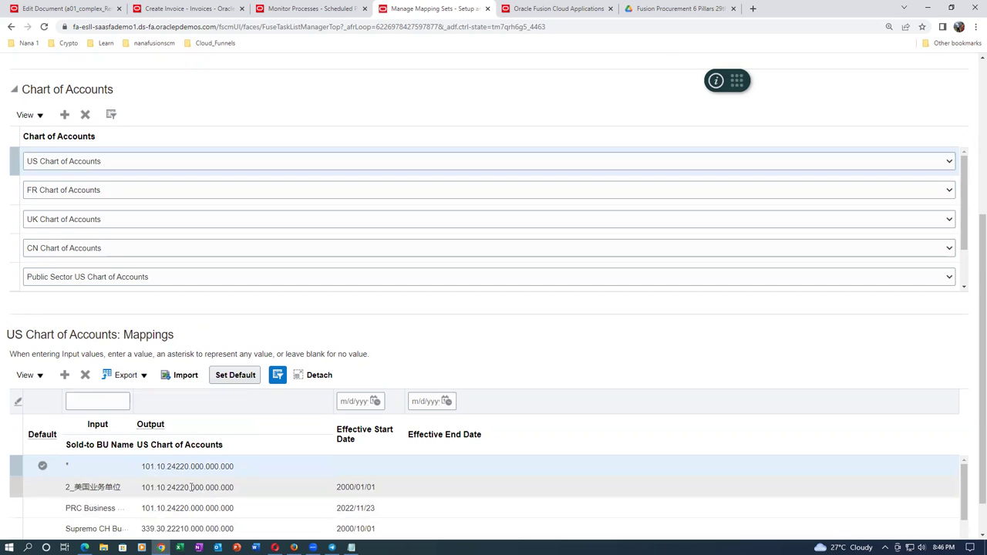
pyautogui.moveTo(211, 469)
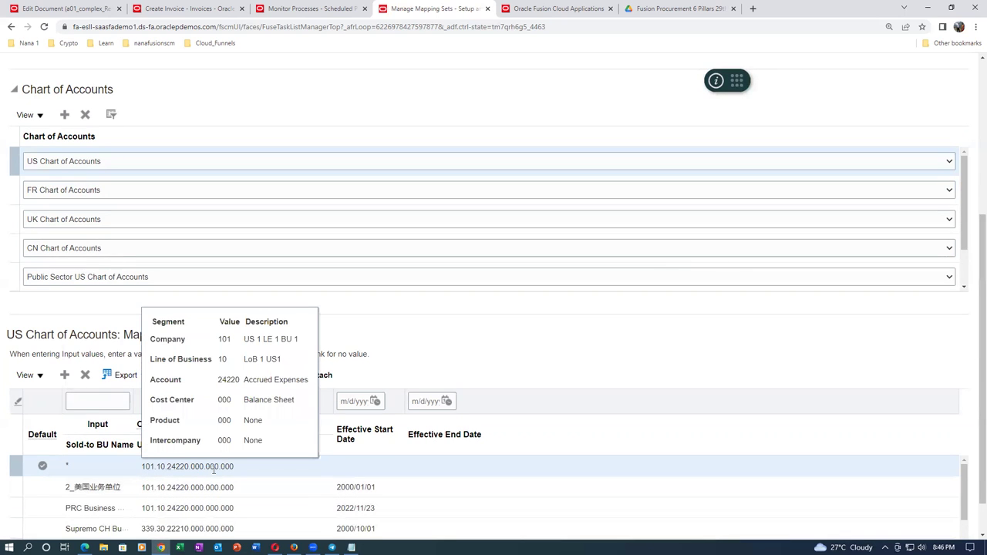
pyautogui.scroll(-1, 494, 339)
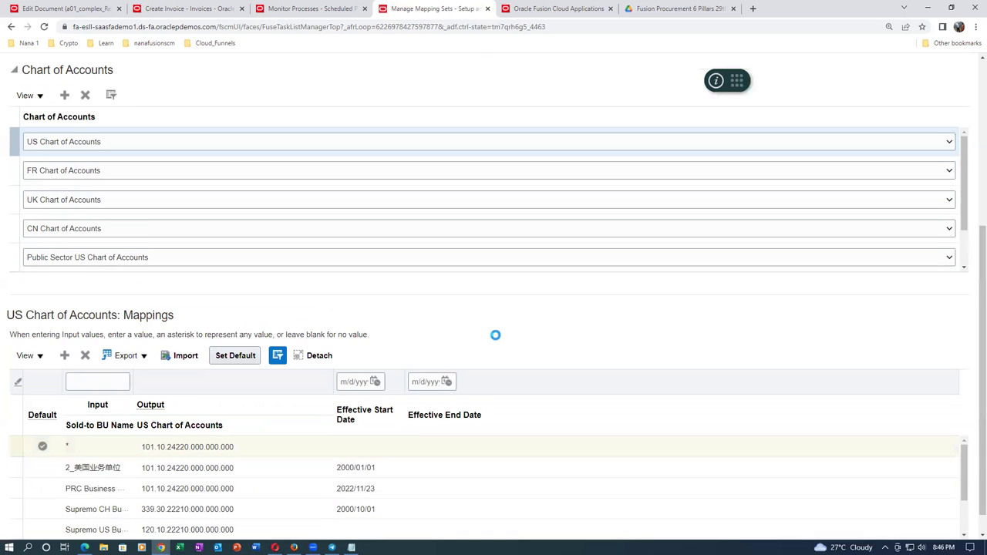
pyautogui.scroll(3, 509, 347)
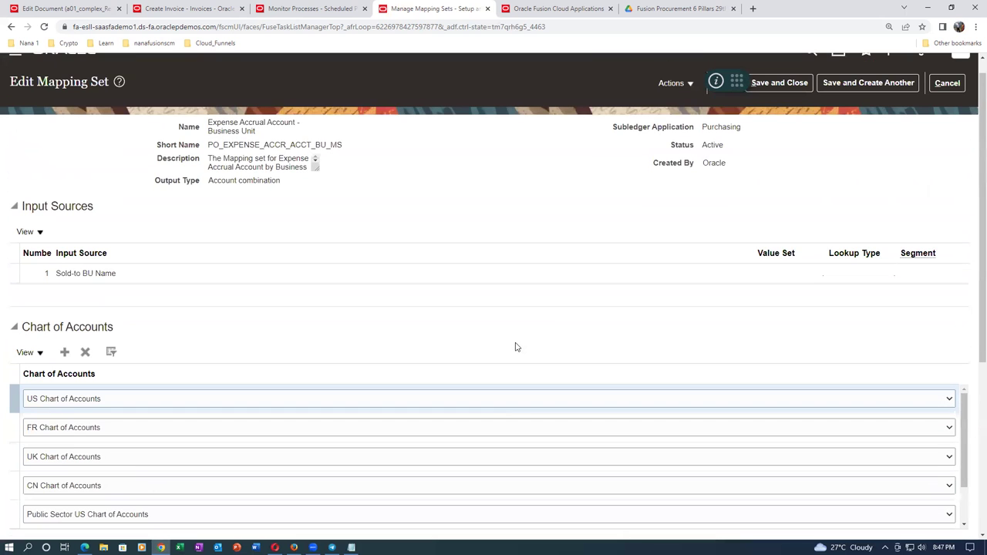
pyautogui.click(802, 84)
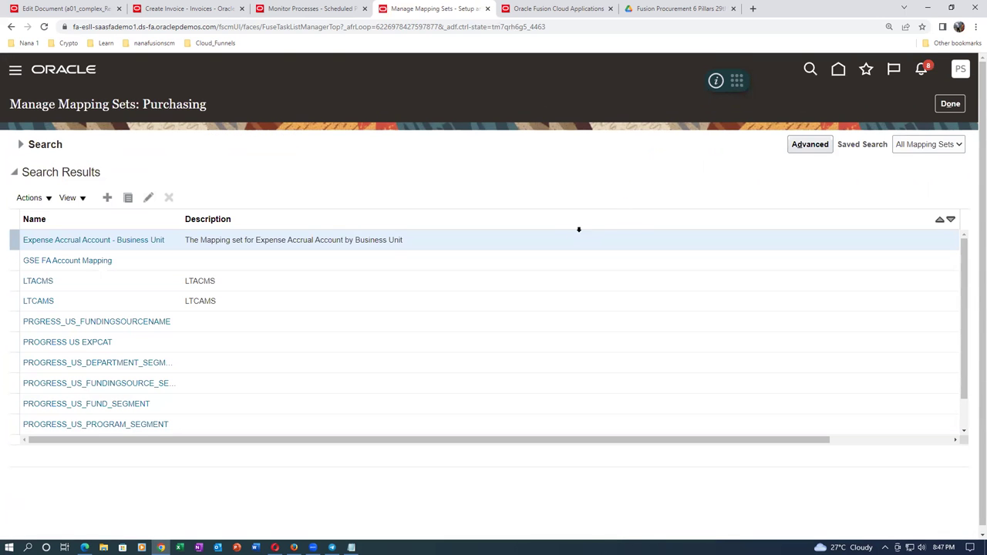
pyautogui.click(943, 104)
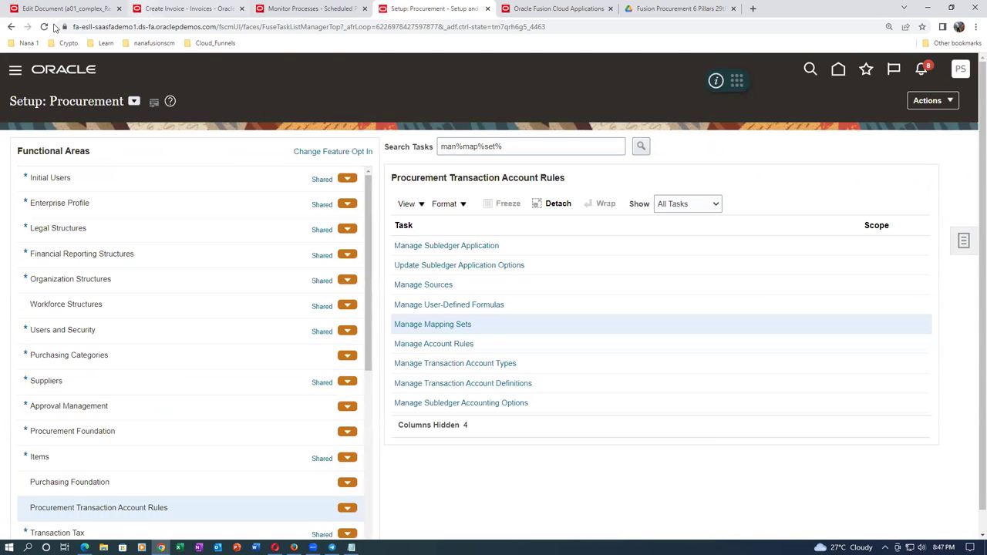
# Cancel editing order US164558, confirm discarding changes, and bring up the Overview's order tasks
pyautogui.click(65, 8)
pyautogui.scroll(3, 359, 162)
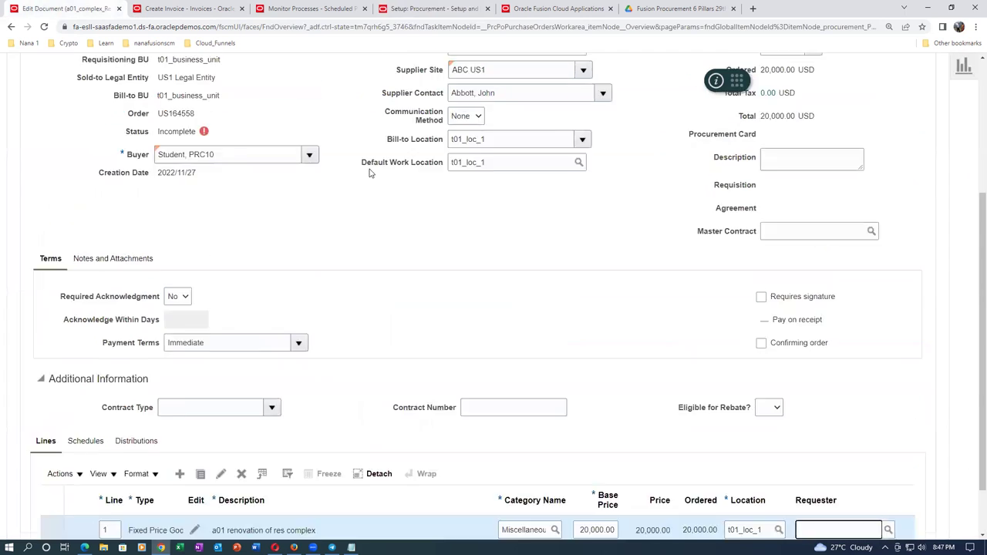
pyautogui.scroll(2, 584, 177)
pyautogui.click(915, 135)
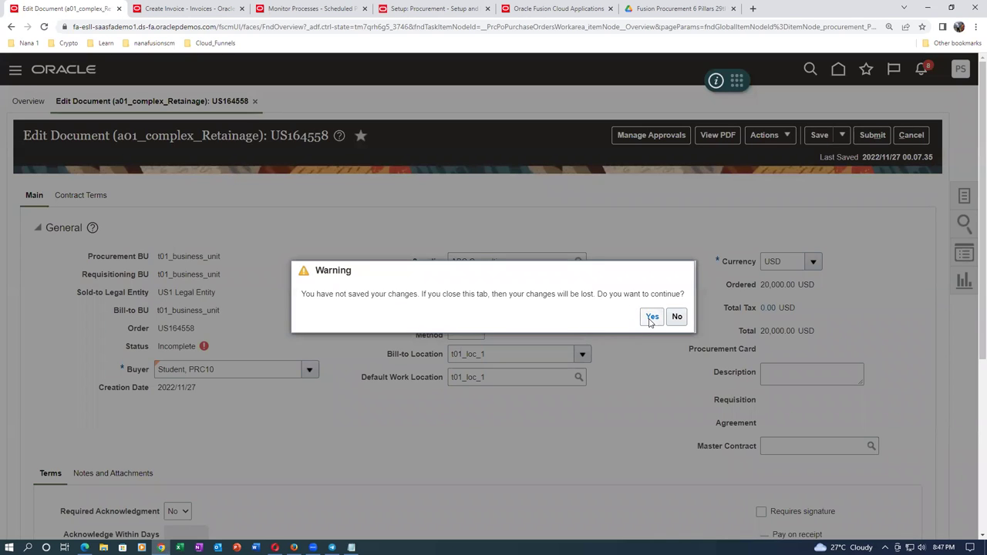
pyautogui.click(652, 317)
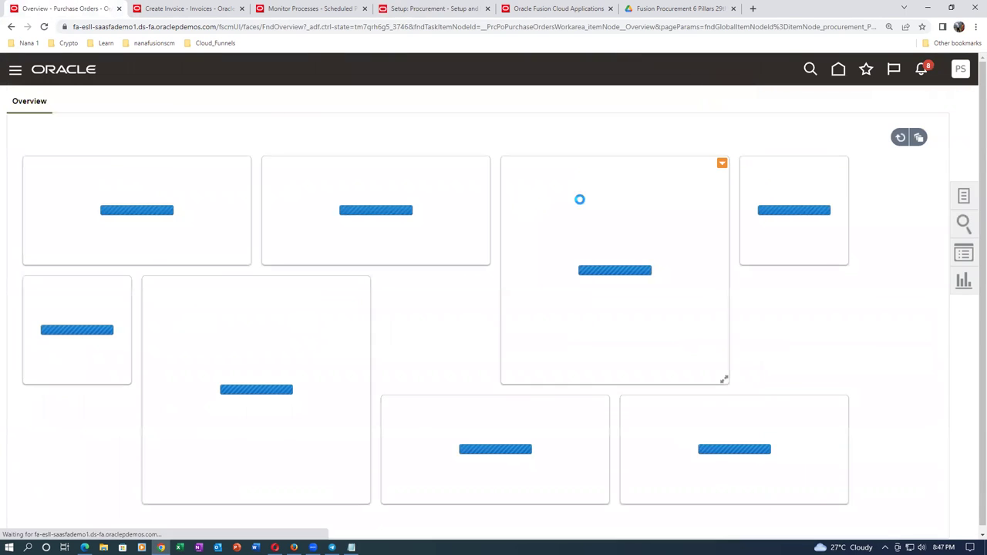
pyautogui.click(962, 203)
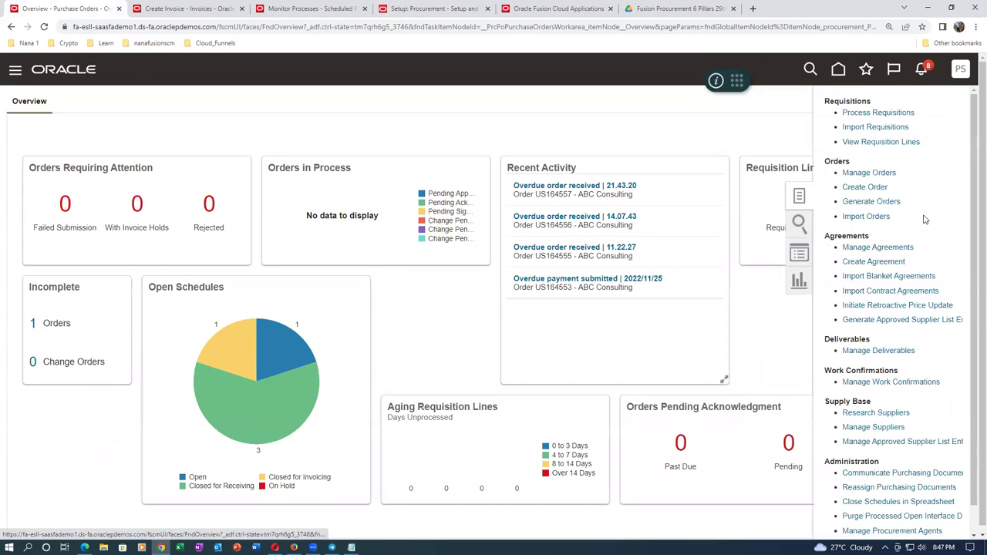
# Start a new order with Procurement BU t01_business_unit and supplier ABC Consulting
pyautogui.click(872, 189)
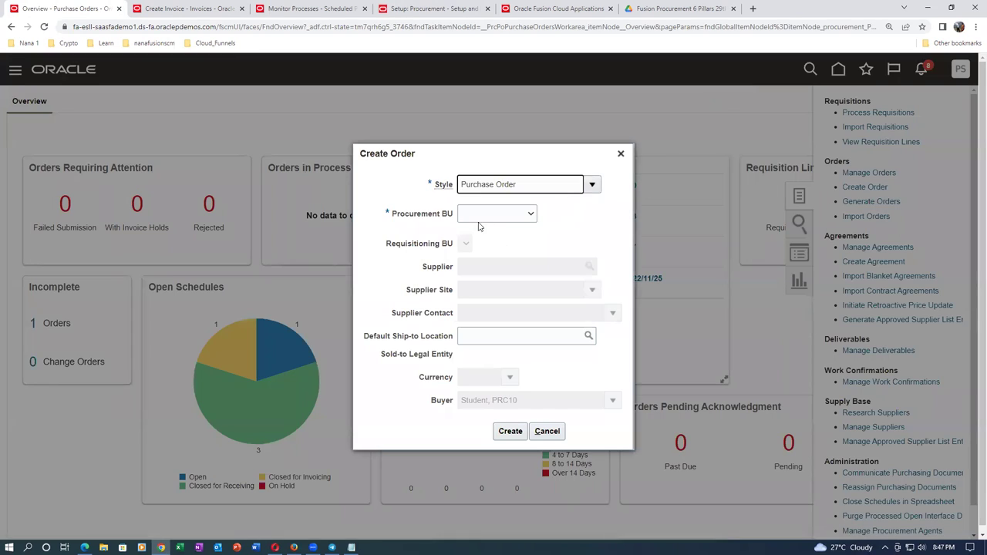
pyautogui.click(479, 217)
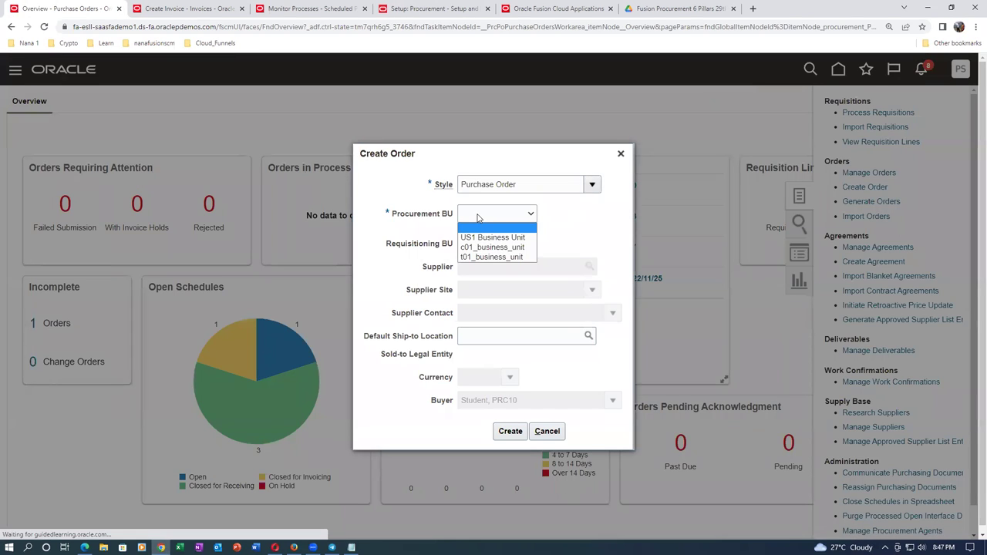
pyautogui.click(477, 263)
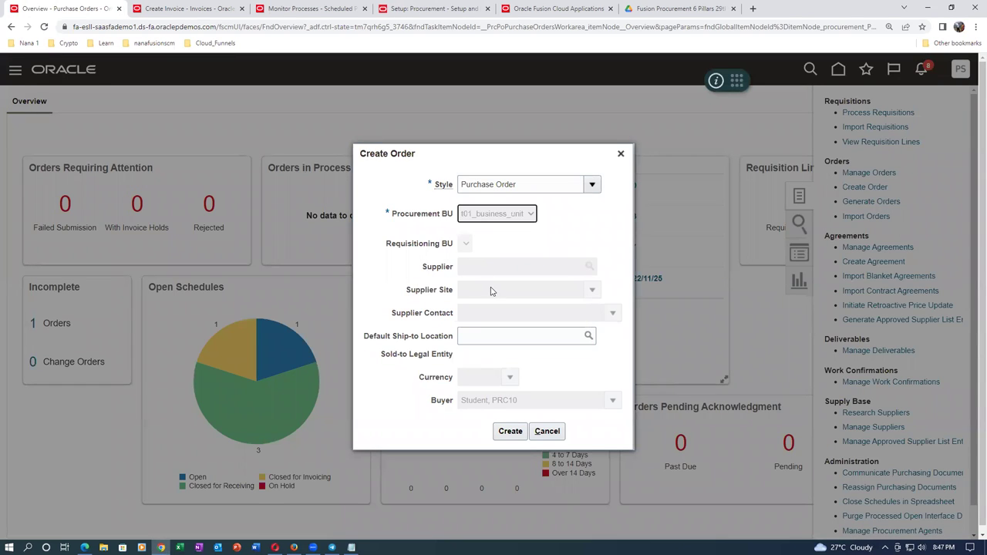
pyautogui.click(496, 272)
pyautogui.write('abc')
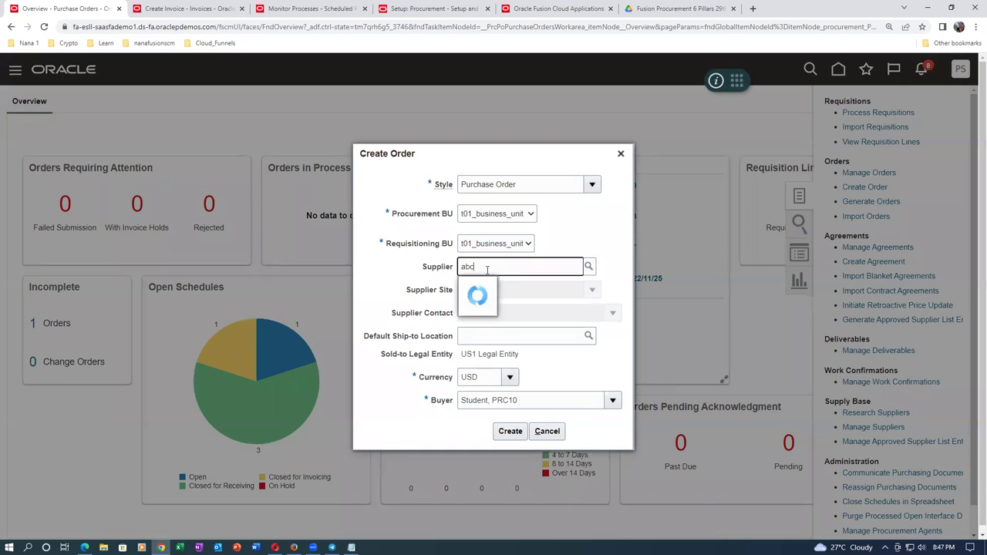
pyautogui.click(488, 283)
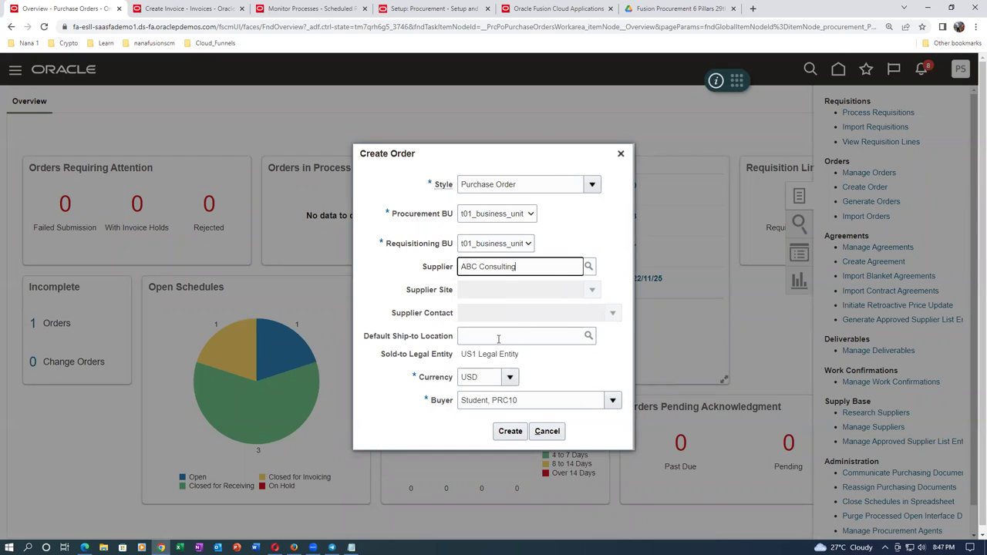
# Create standard order US164559, then cancel it and return to the overview
pyautogui.click(511, 430)
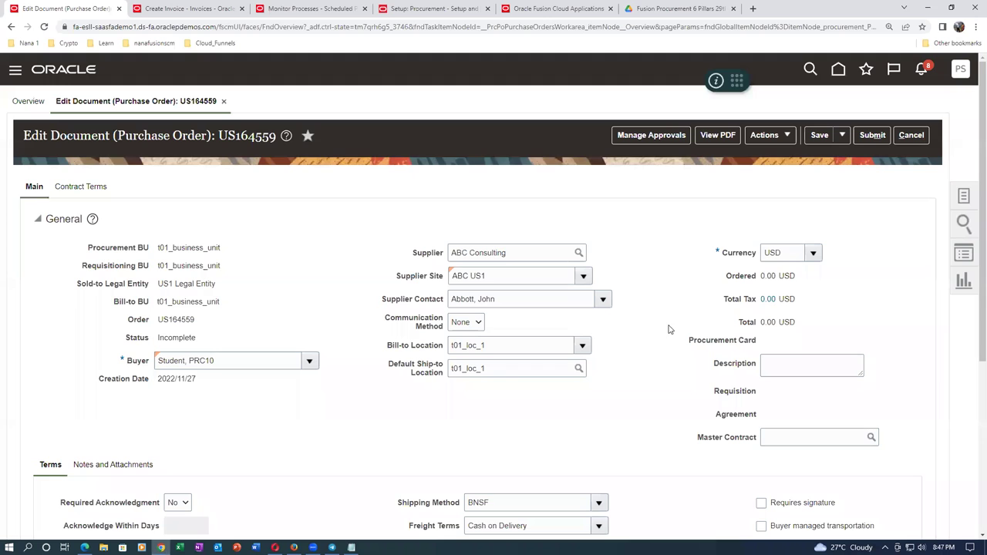
pyautogui.click(911, 135)
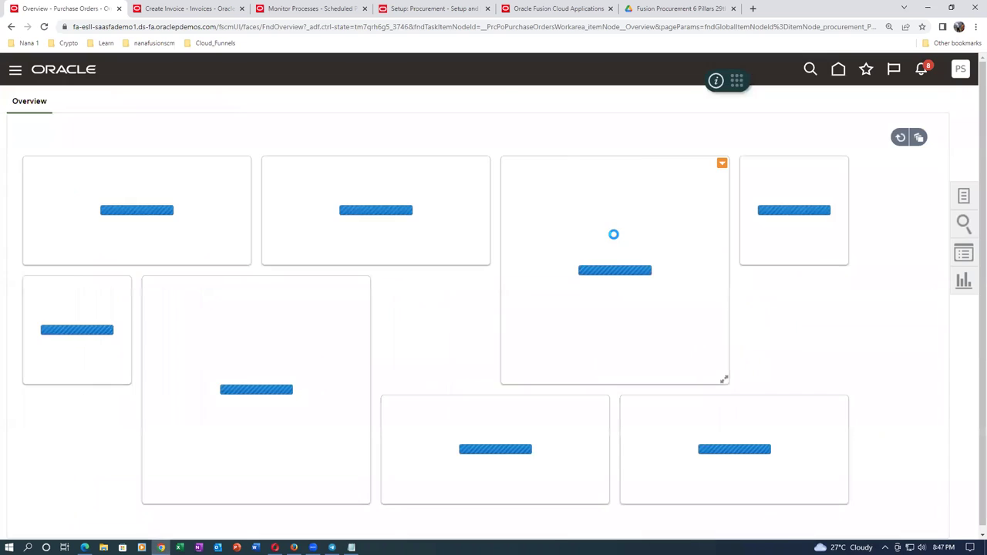
pyautogui.click(965, 197)
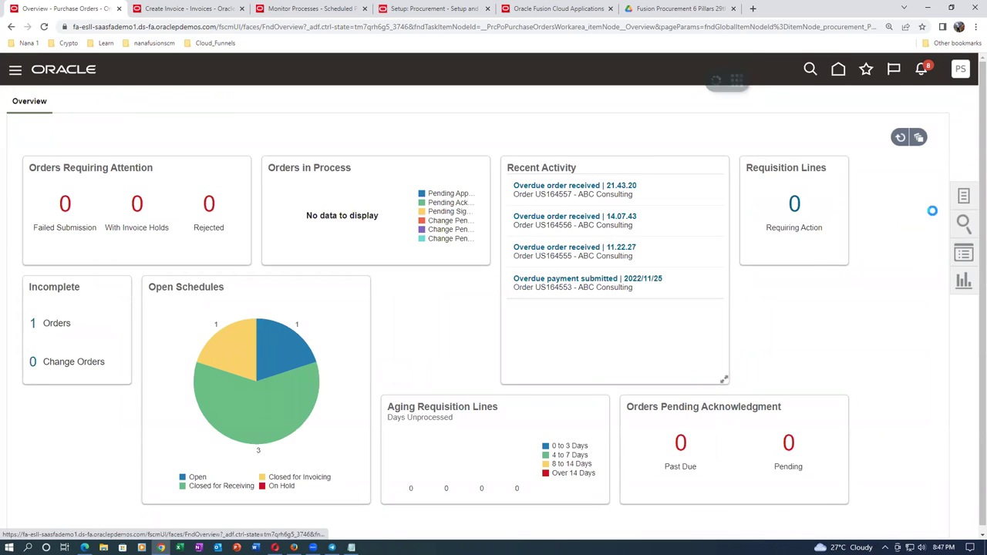
# Create order US164560 with style a01_complex_Retainage, BU t01_business_unit, supplier ABC Consulting
pyautogui.click(868, 187)
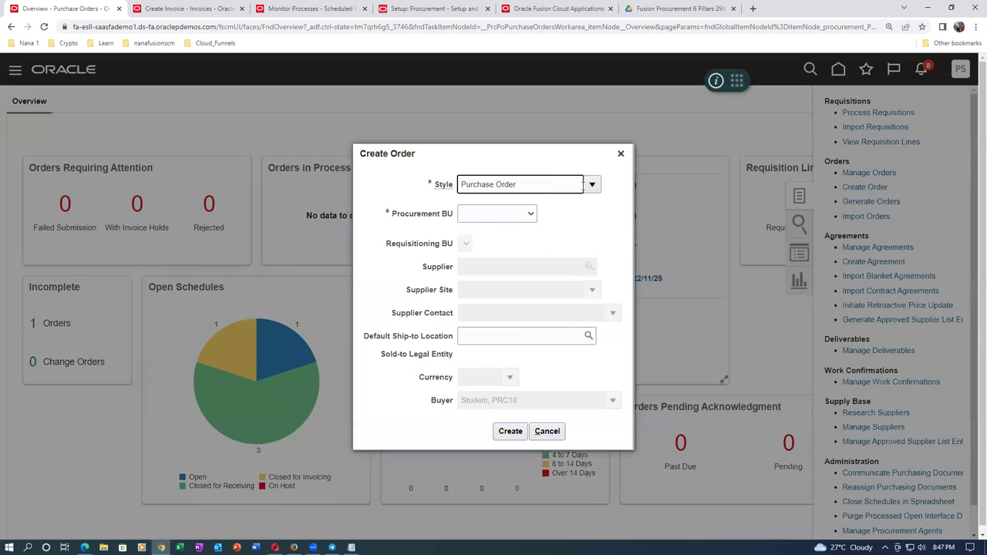
pyautogui.click(592, 184)
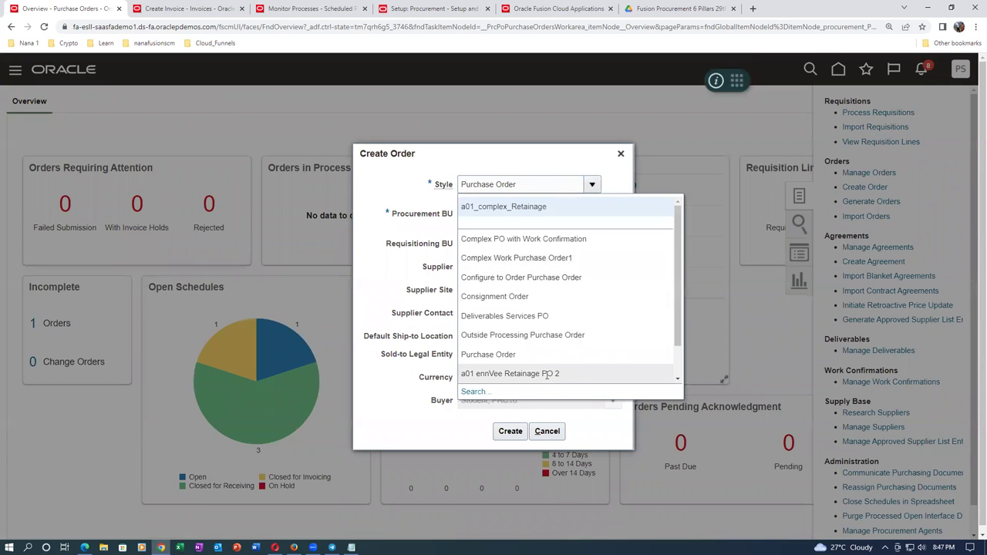
pyautogui.scroll(-2, 562, 370)
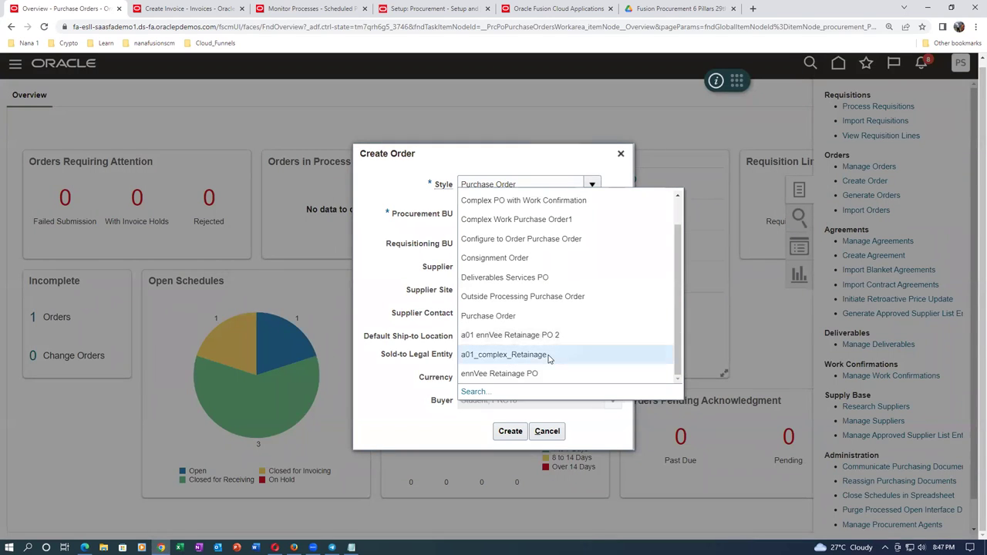
pyautogui.click(549, 357)
pyautogui.click(505, 221)
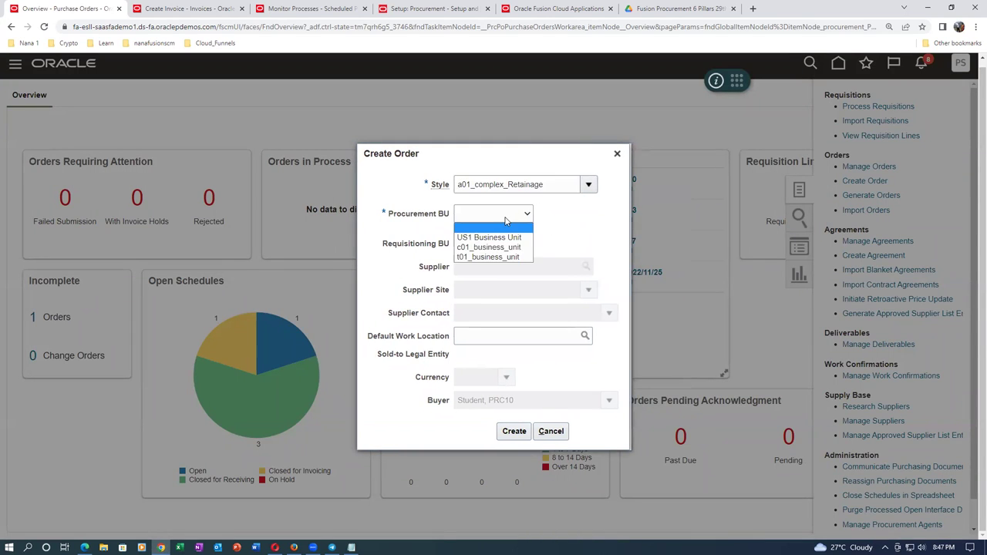
pyautogui.click(509, 259)
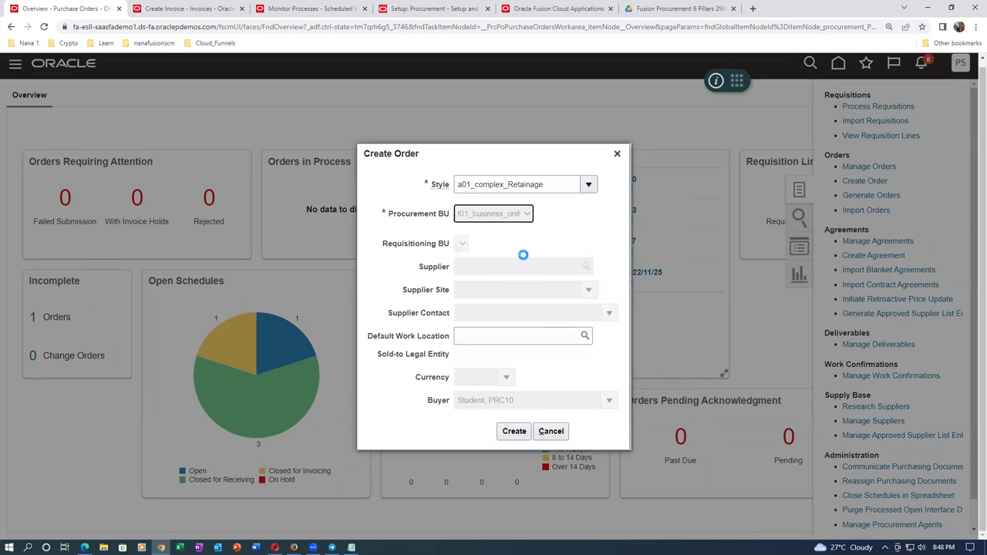
pyautogui.click(489, 266)
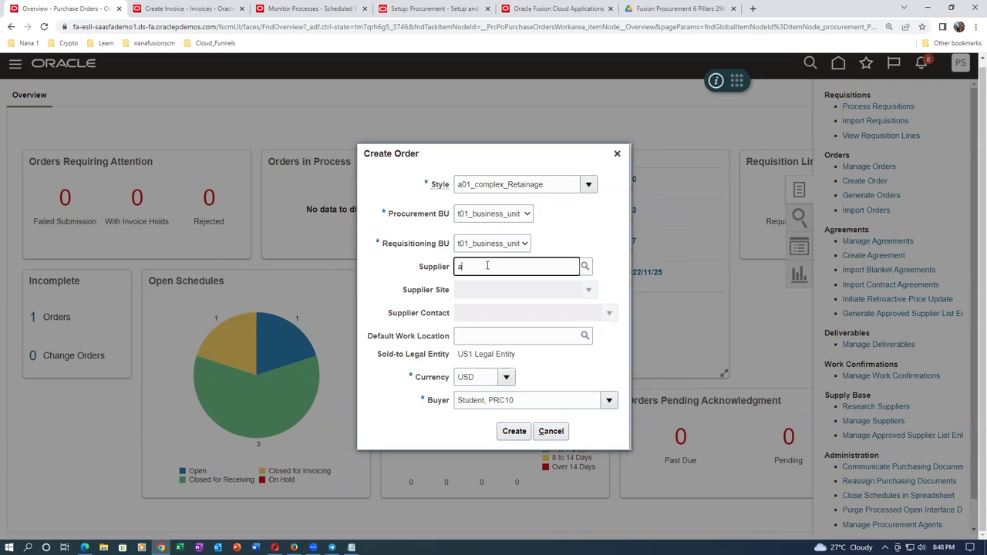
pyautogui.write('abc')
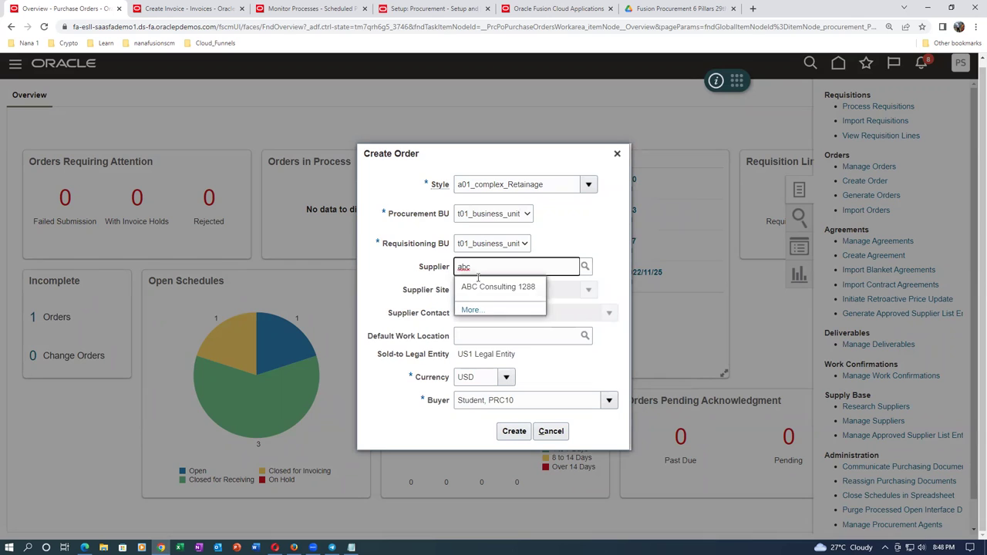
pyautogui.click(493, 285)
pyautogui.click(513, 431)
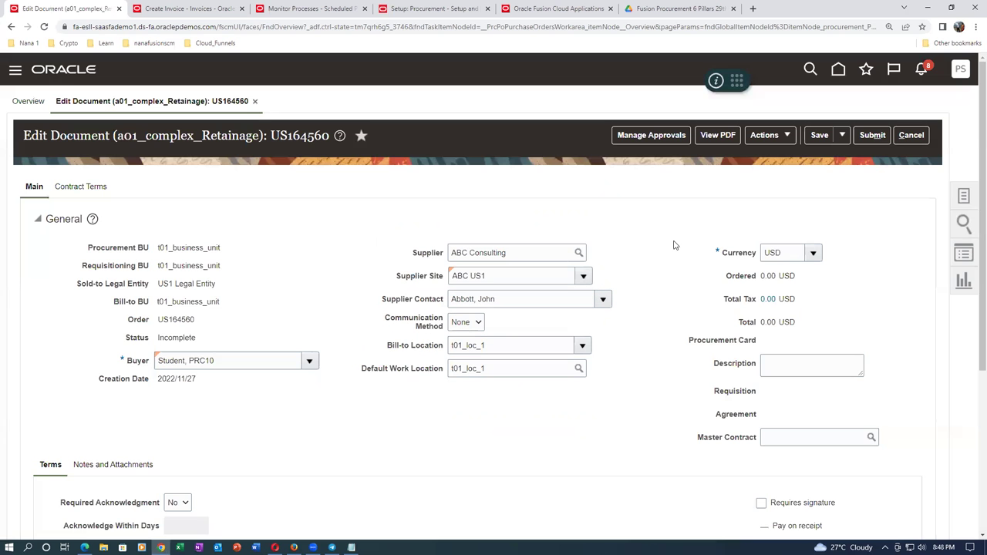
# Add line 1 to order US164560 with the description 'Renovation of flat comples'
pyautogui.scroll(-3, 320, 268)
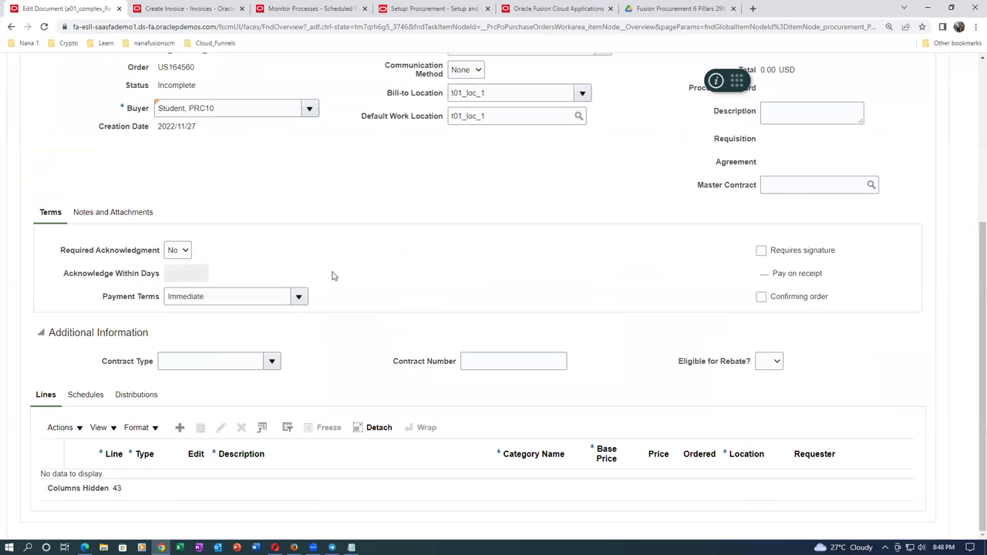
pyautogui.click(180, 427)
pyautogui.click(242, 485)
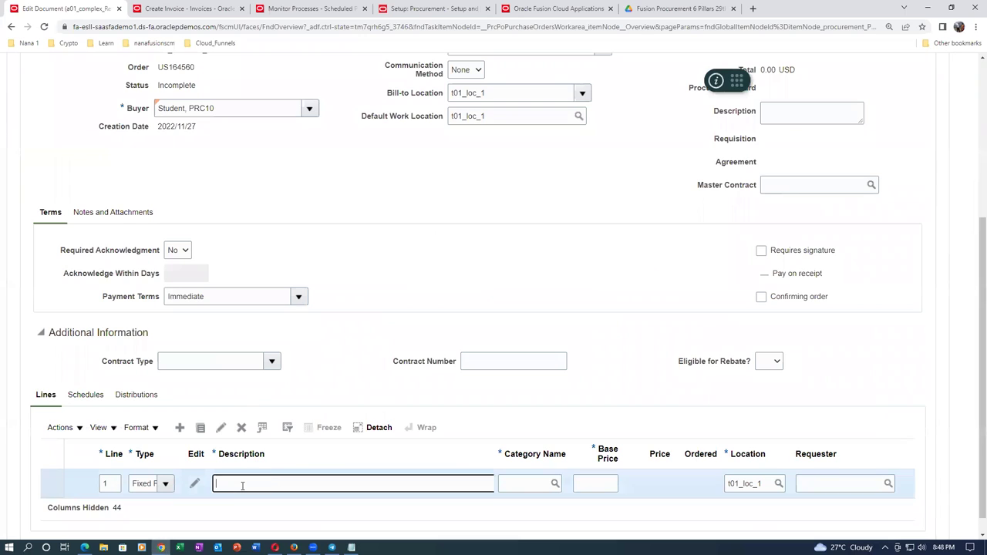
pyautogui.write('Renovation of flat comples')
pyautogui.press('Tab')
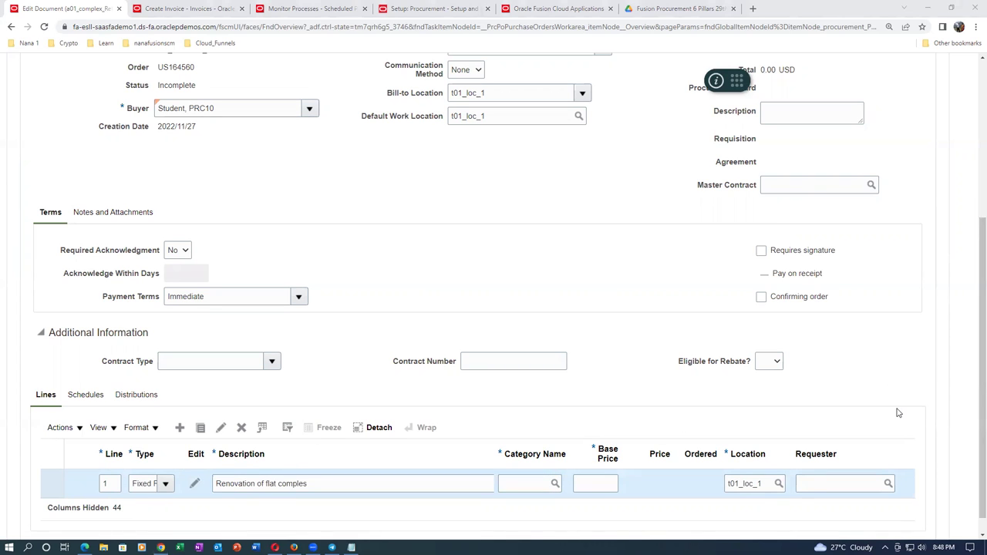
pyautogui.click(831, 487)
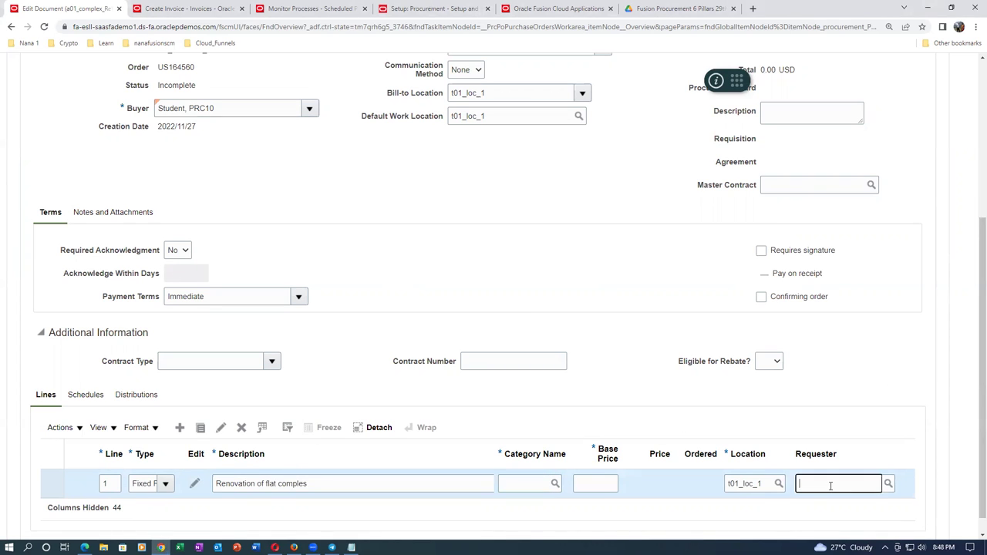
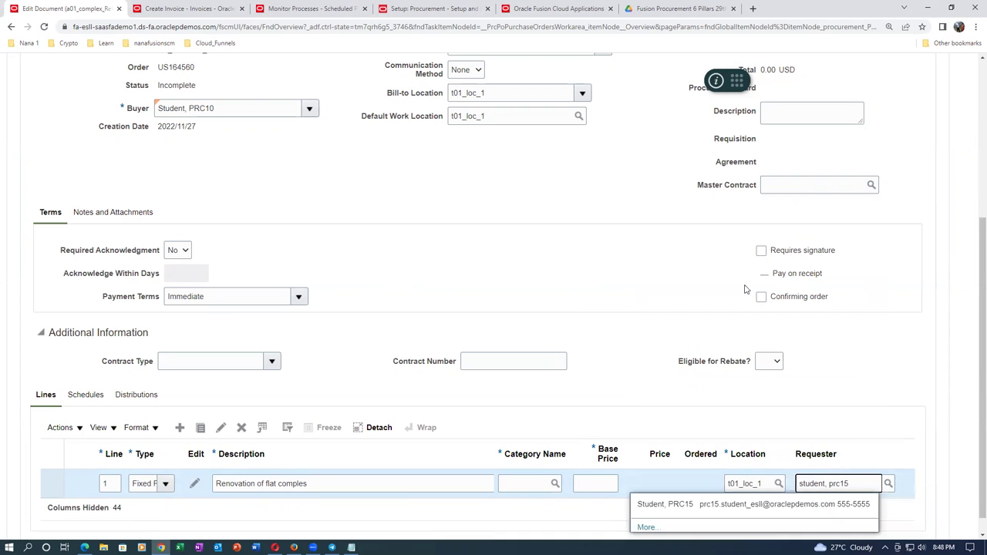
# Set the order line's requester from the suggestions and its category to Miscellaneous
pyautogui.click(721, 507)
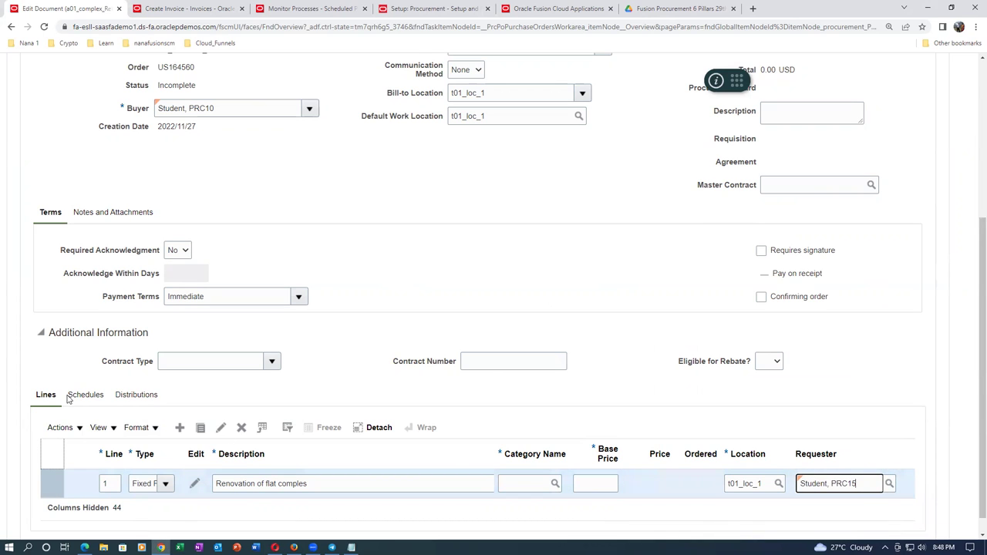
pyautogui.click(521, 481)
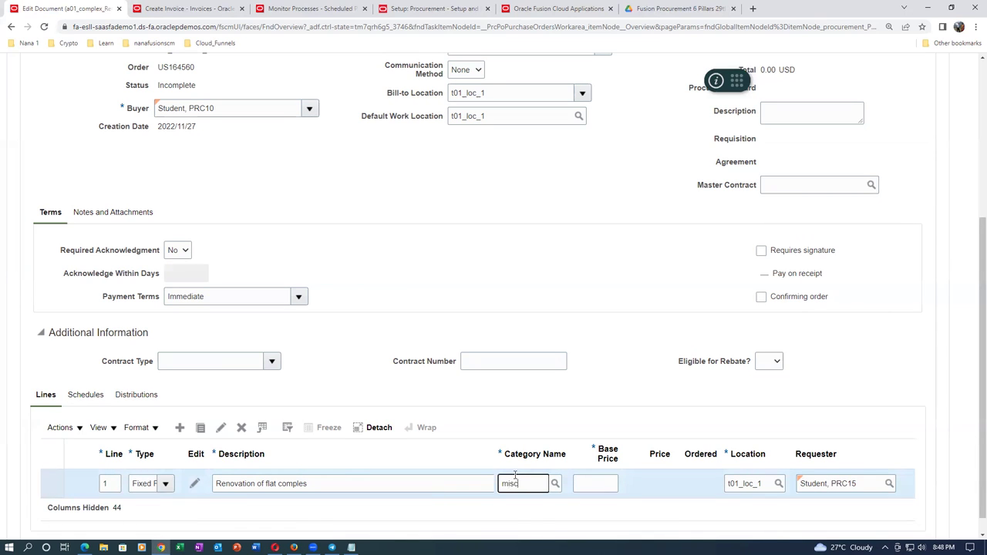
pyautogui.write('misc')
pyautogui.click(552, 506)
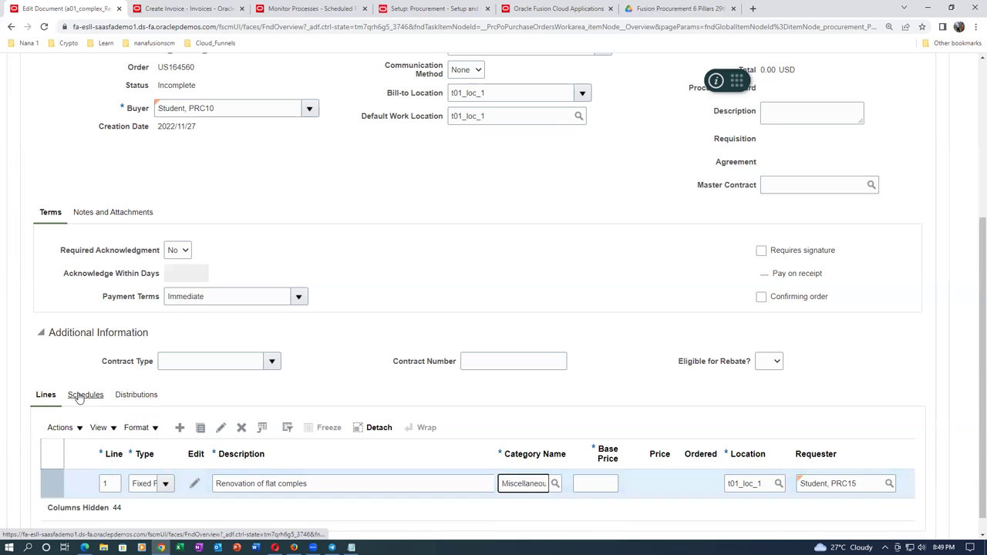
pyautogui.press('Tab')
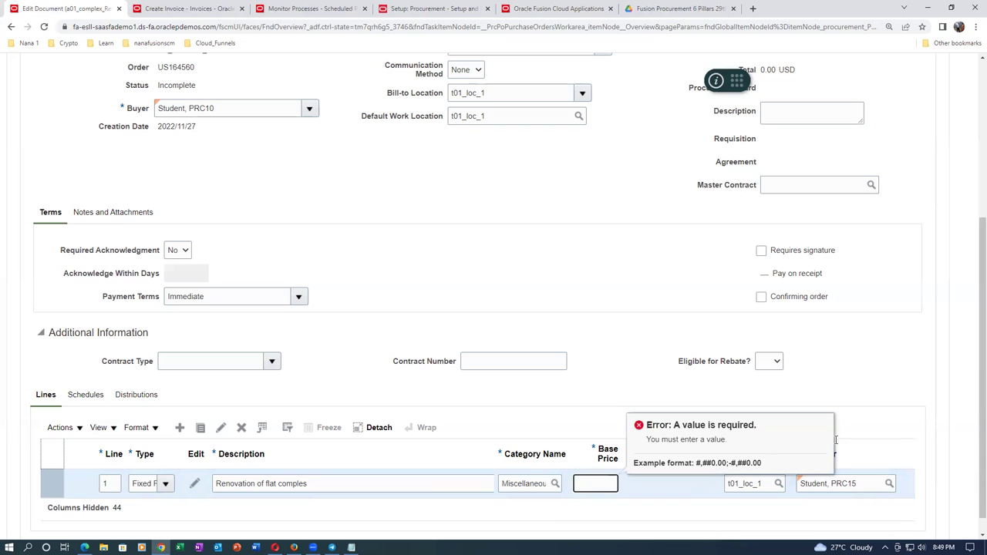
# Enter a 20,000.00 base price and show the line's schedules
pyautogui.click(85, 395)
pyautogui.press('Tab')
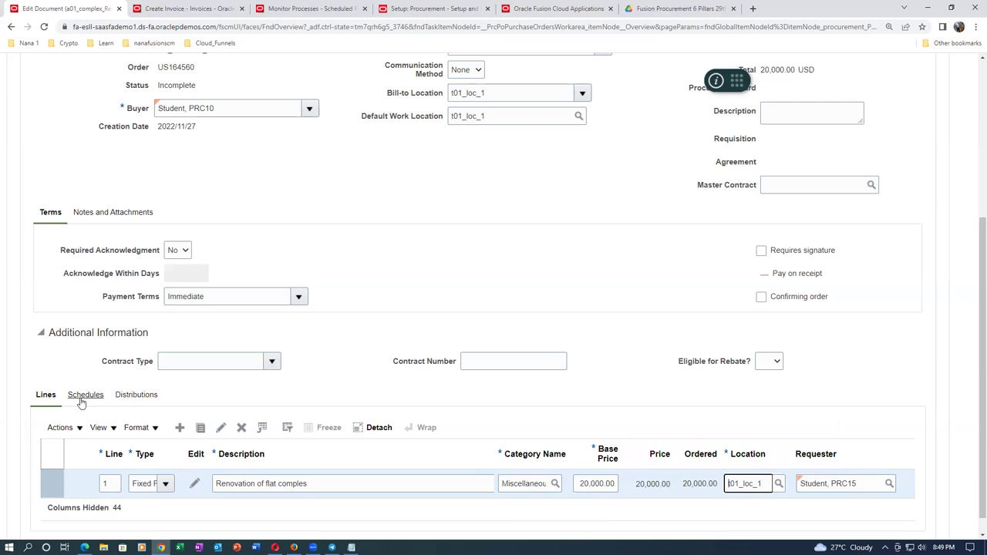
pyautogui.click(81, 396)
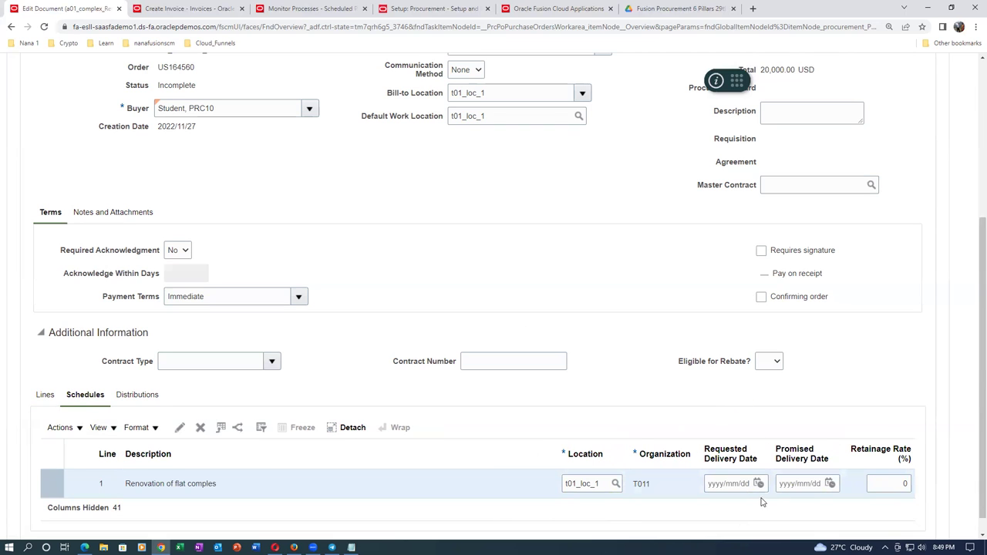
# Set the requested delivery date to 2022/11/26, then save and validate the purchase order
pyautogui.click(758, 483)
pyautogui.click(904, 436)
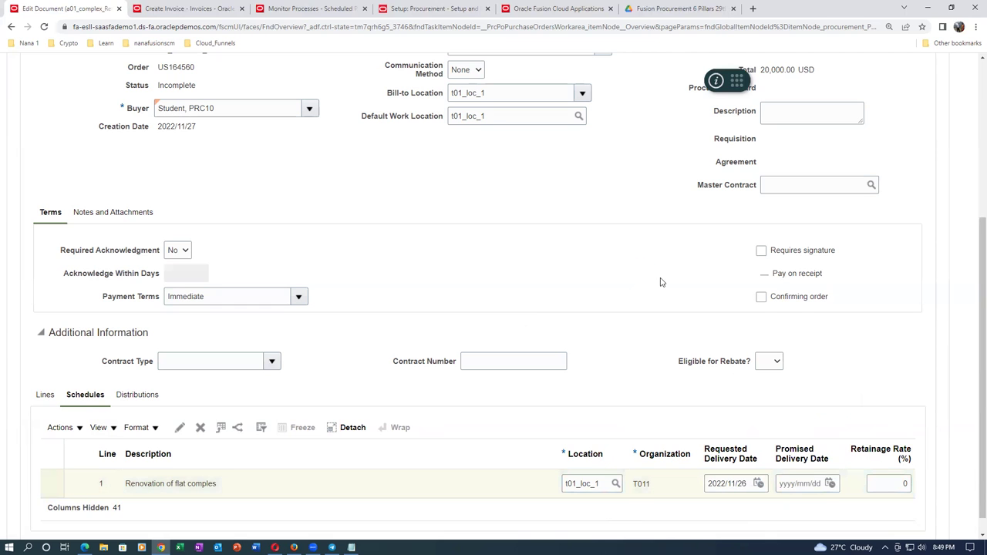
pyautogui.scroll(4, 672, 278)
pyautogui.click(820, 135)
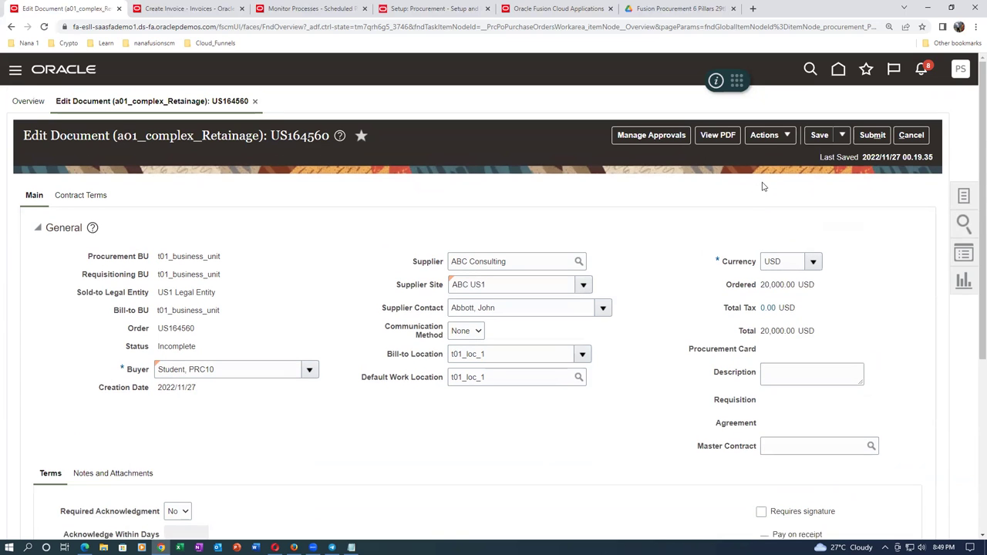
pyautogui.click(768, 138)
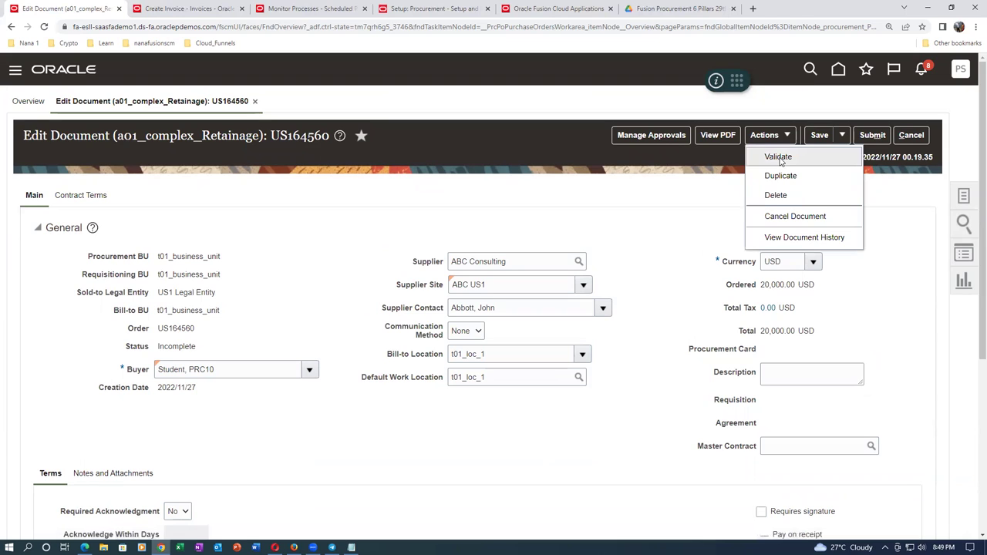
pyautogui.click(779, 158)
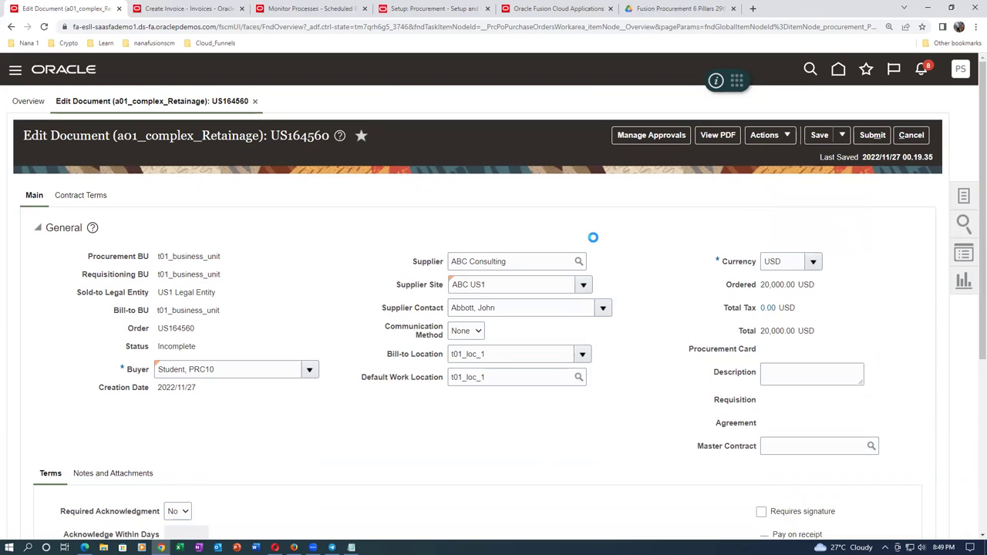
pyautogui.click(537, 198)
# Set the schedule's retainage rate to 20%
pyautogui.scroll(-1, 315, 428)
pyautogui.scroll(-2, 316, 428)
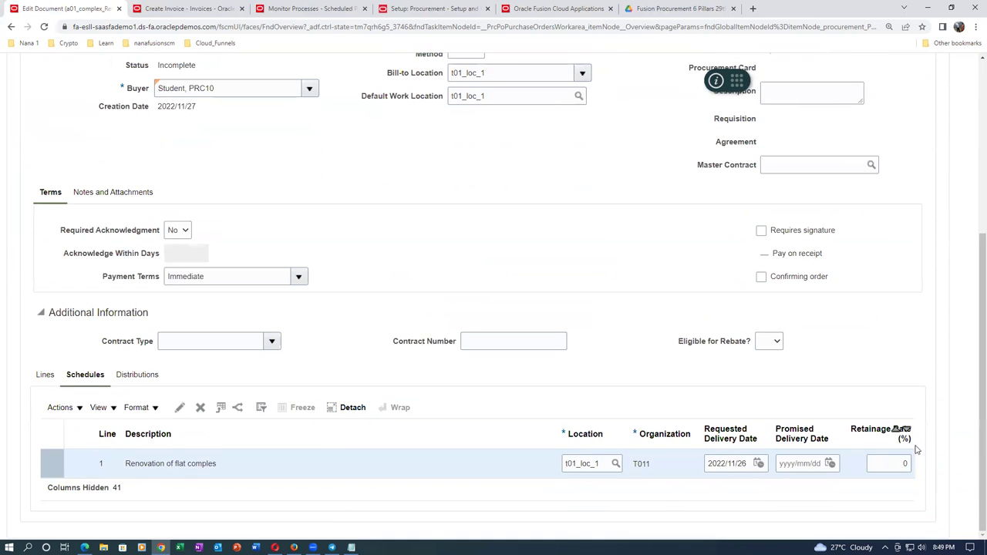
pyautogui.click(916, 467)
pyautogui.write('20')
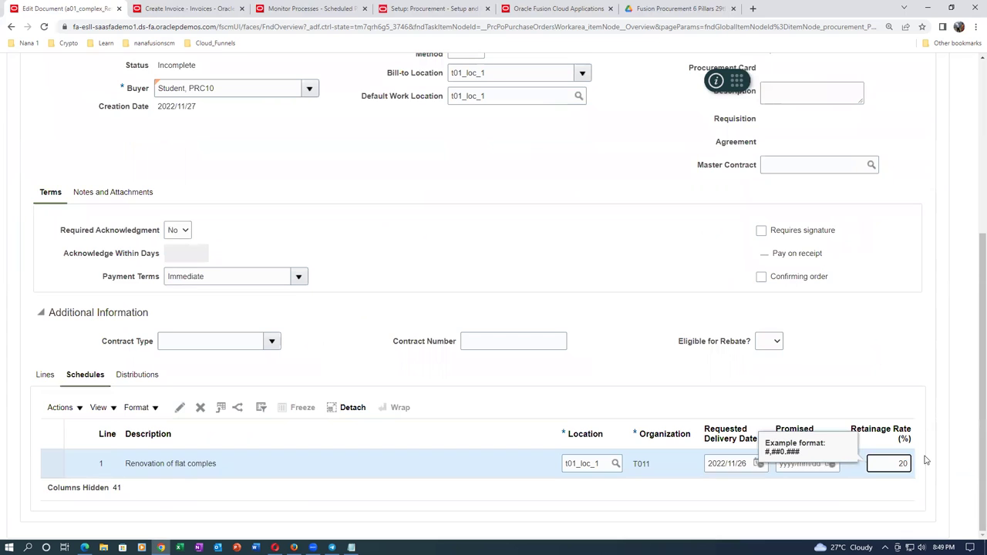
pyautogui.click(631, 287)
pyautogui.scroll(4, 663, 300)
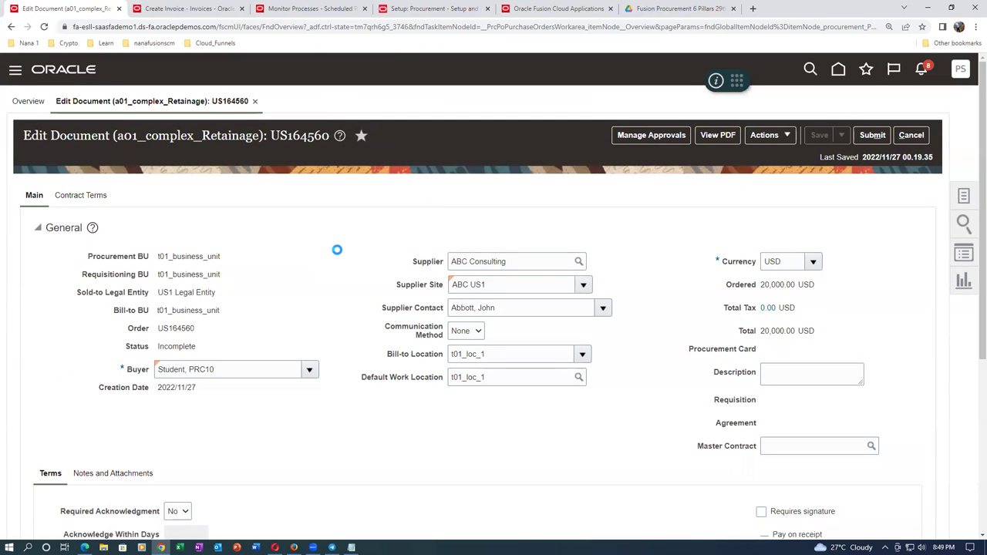
pyautogui.scroll(-5, 341, 251)
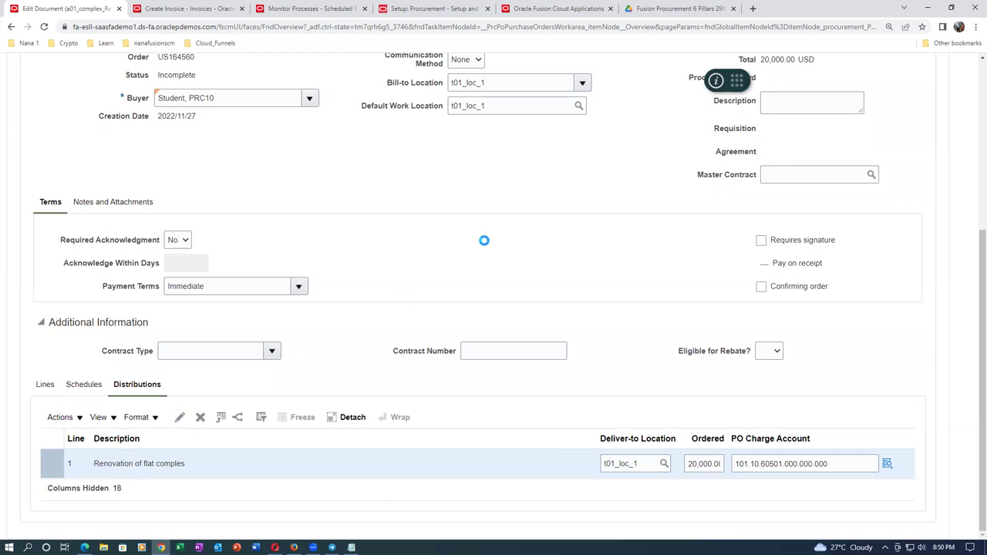
pyautogui.scroll(-2, 485, 246)
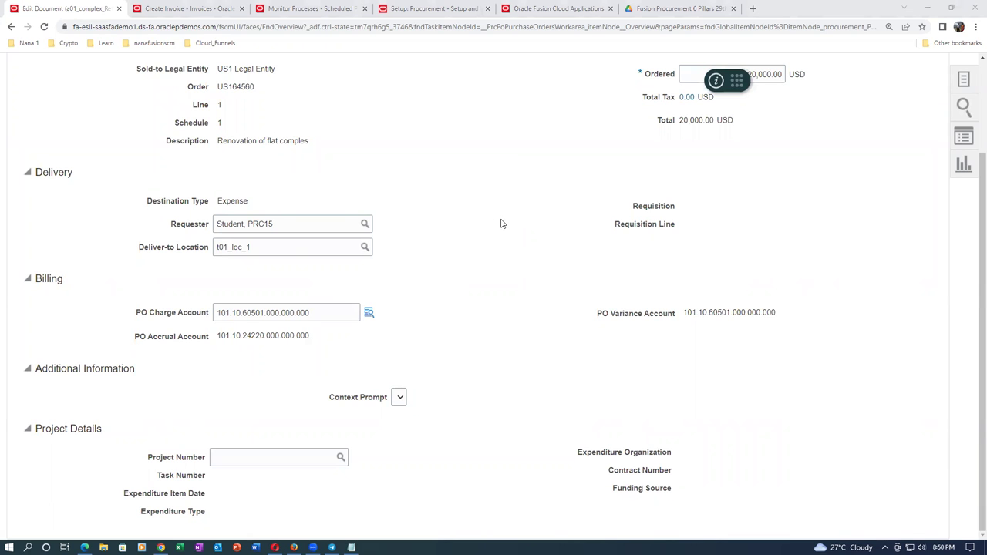
pyautogui.scroll(3, 516, 228)
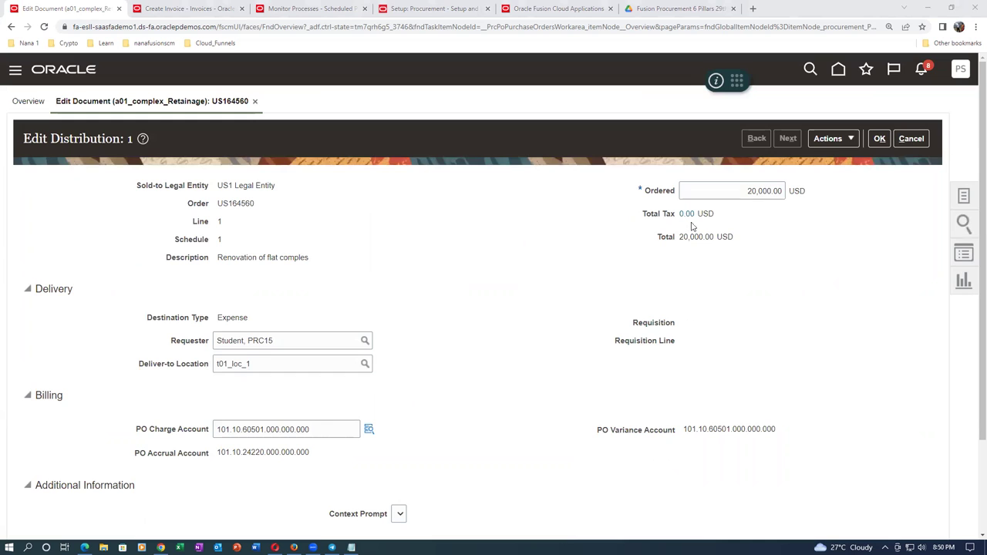
pyautogui.click(879, 138)
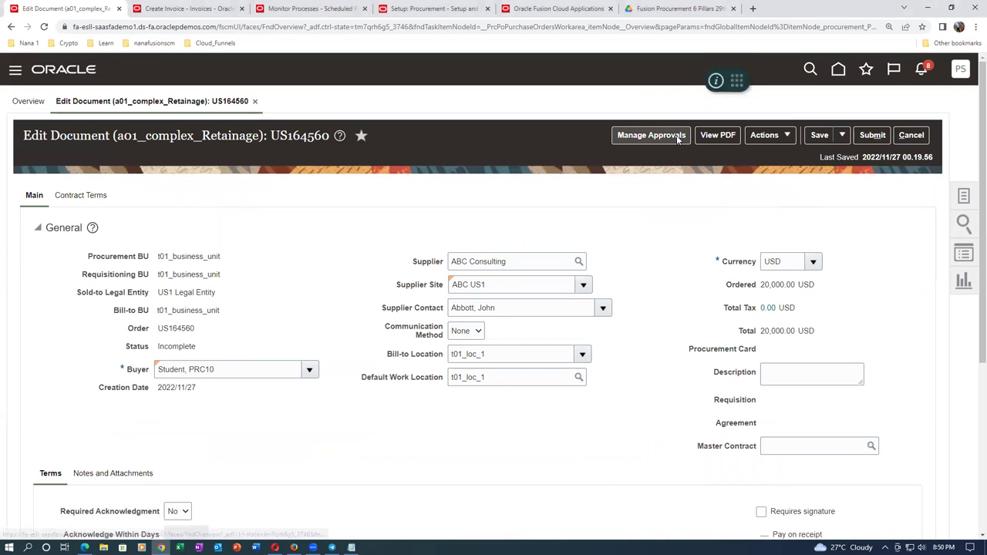
pyautogui.click(651, 135)
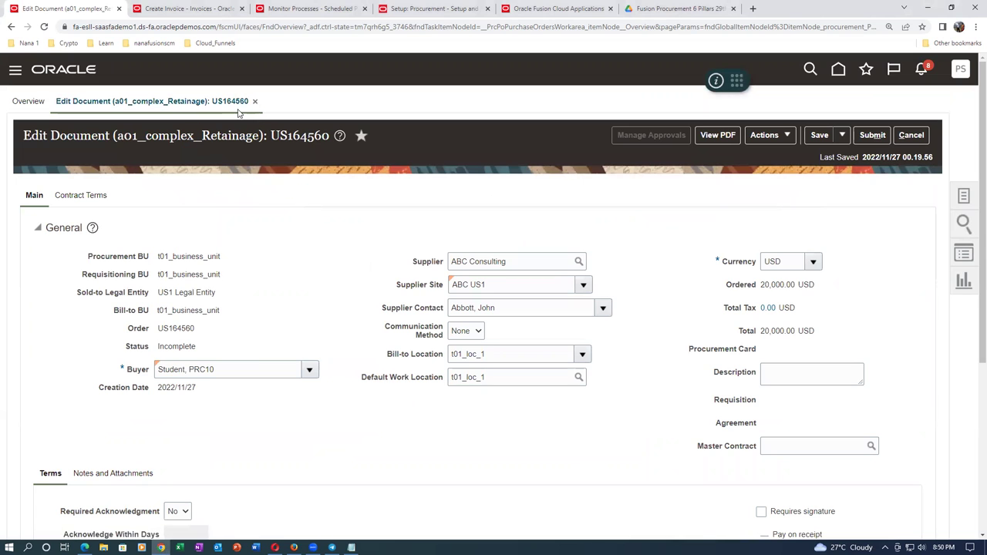
# Note purchase order number US164560 in Notepad below the accrual account line, fixing typos
pyautogui.click(351, 548)
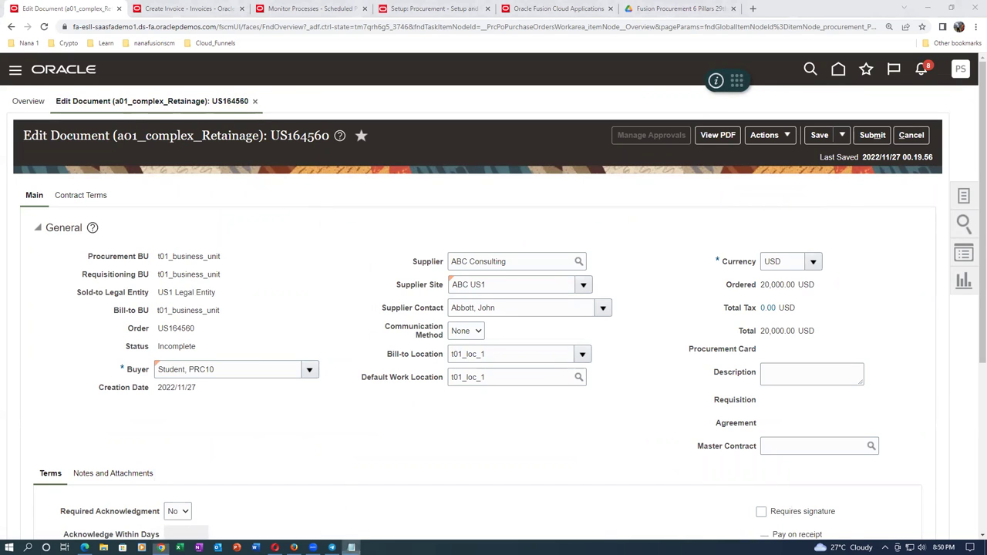
pyautogui.click(164, 429)
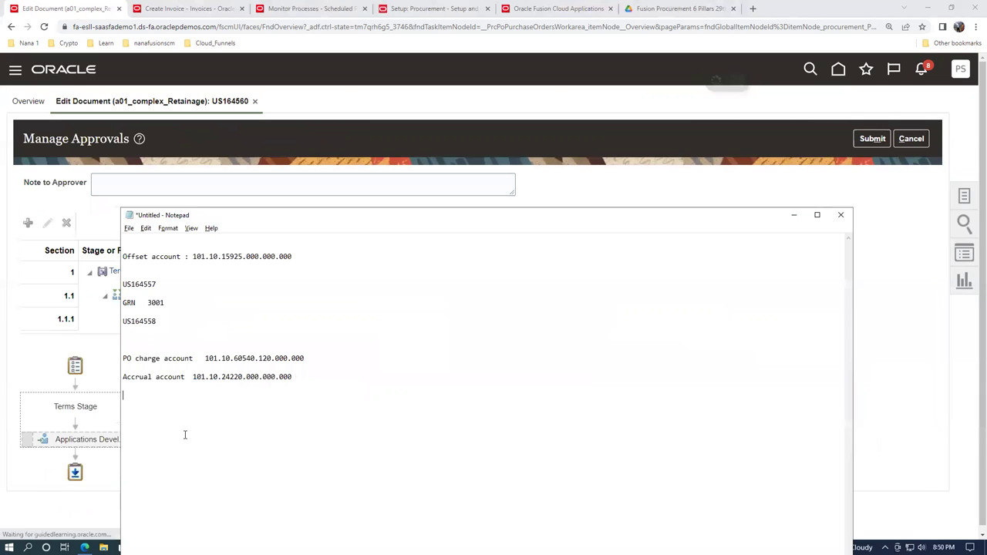
pyautogui.write('US1654560')
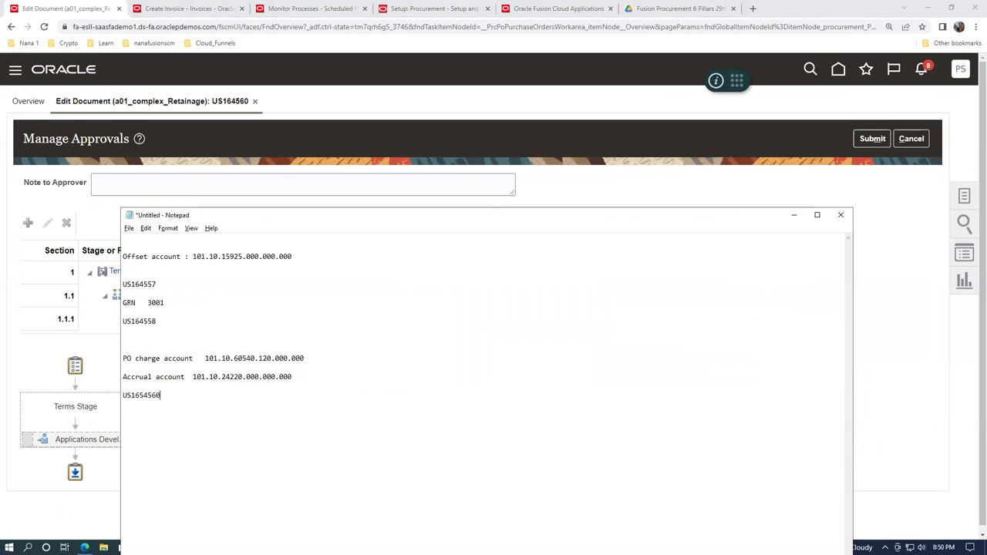
pyautogui.press('Return')
pyautogui.press('BackSpace')
pyautogui.write('4560')
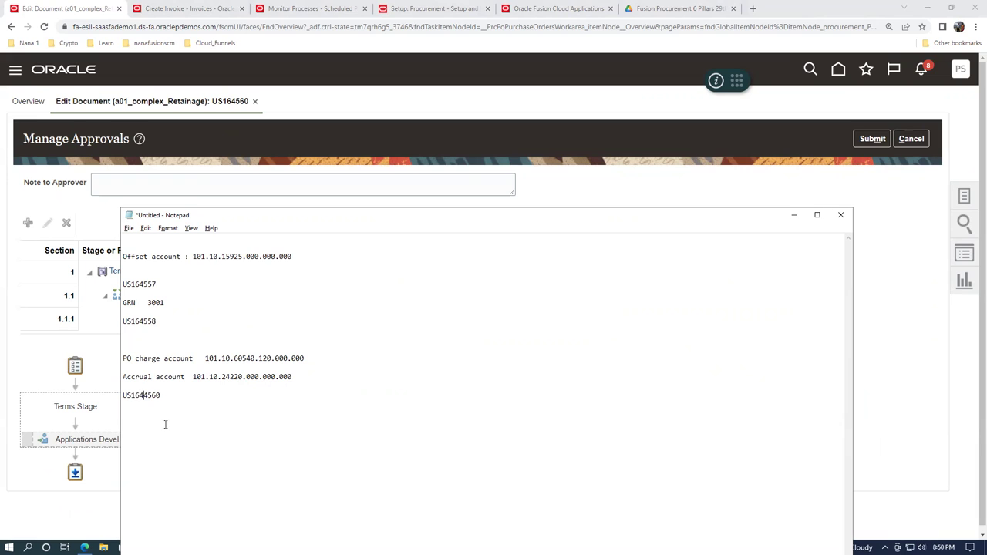
pyautogui.press('BackSpace')
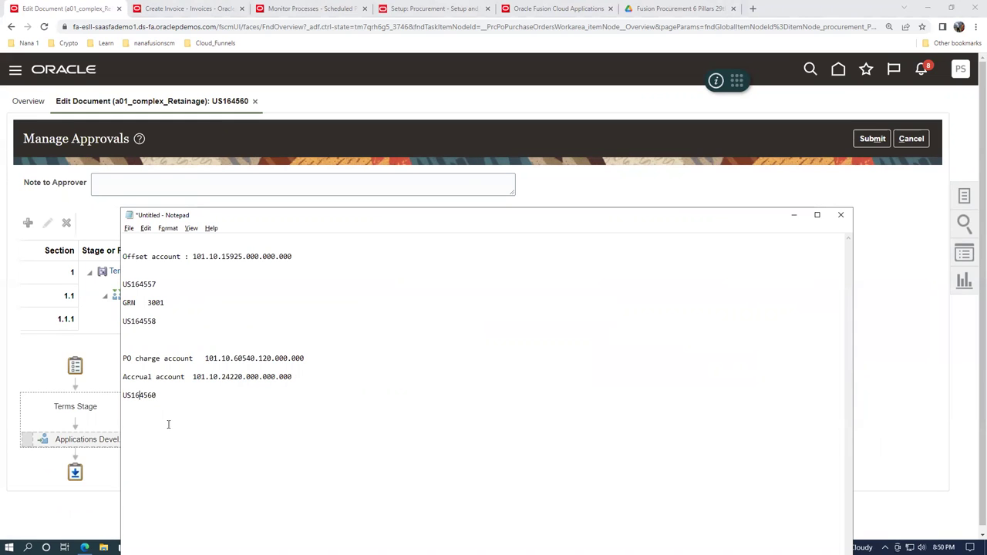
pyautogui.click(226, 126)
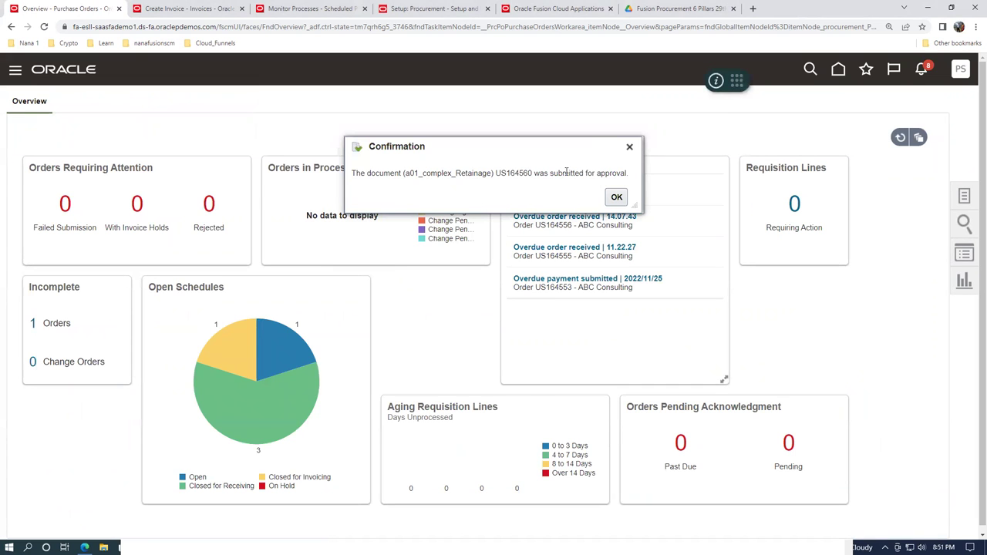
# Dismiss the submitted-for-approval confirmation and return to the home page
pyautogui.click(617, 198)
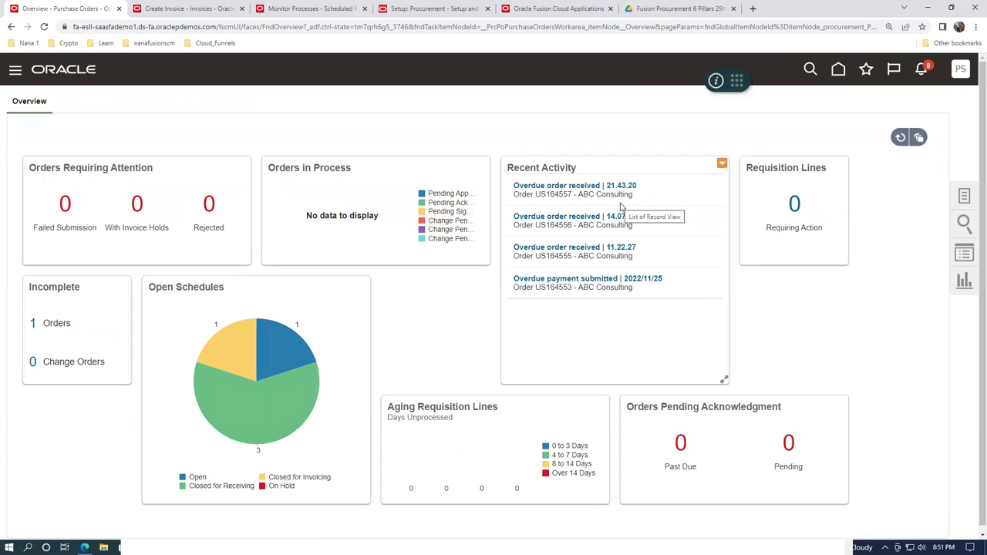
pyautogui.click(839, 71)
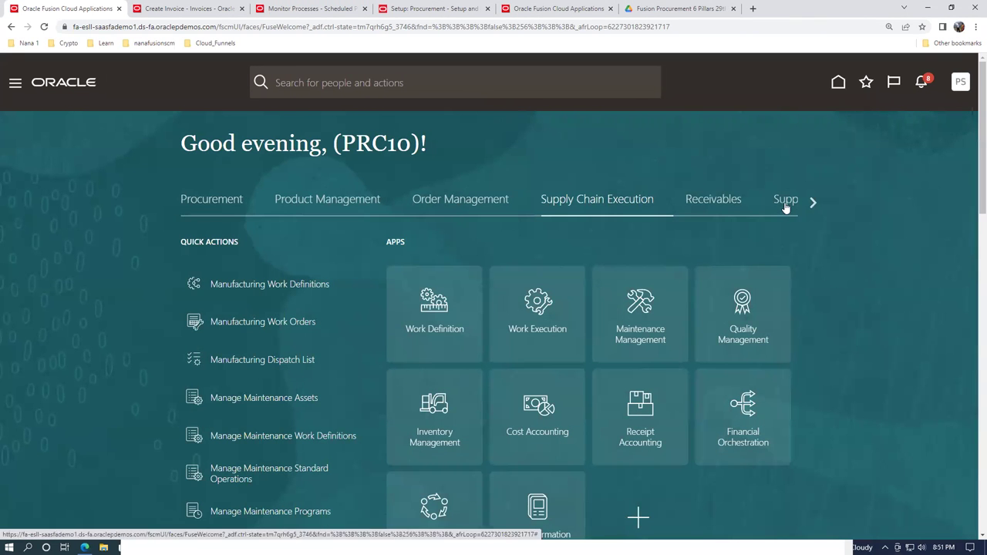
pyautogui.click(813, 205)
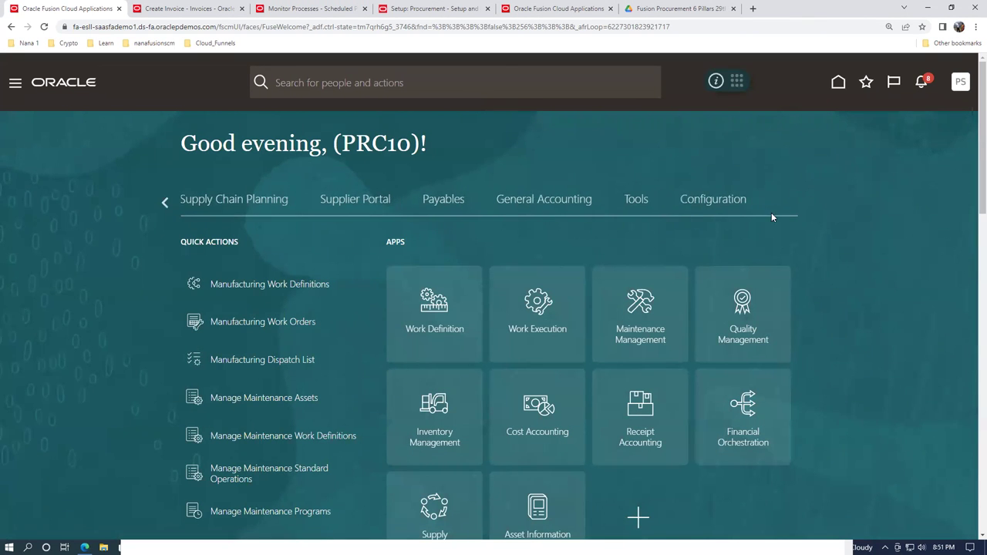
pyautogui.click(452, 202)
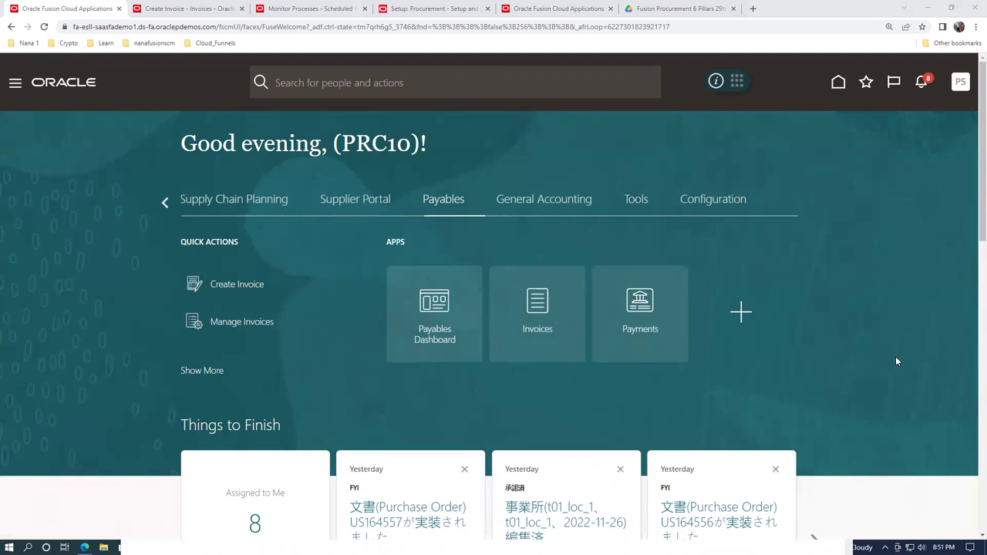
pyautogui.click(536, 320)
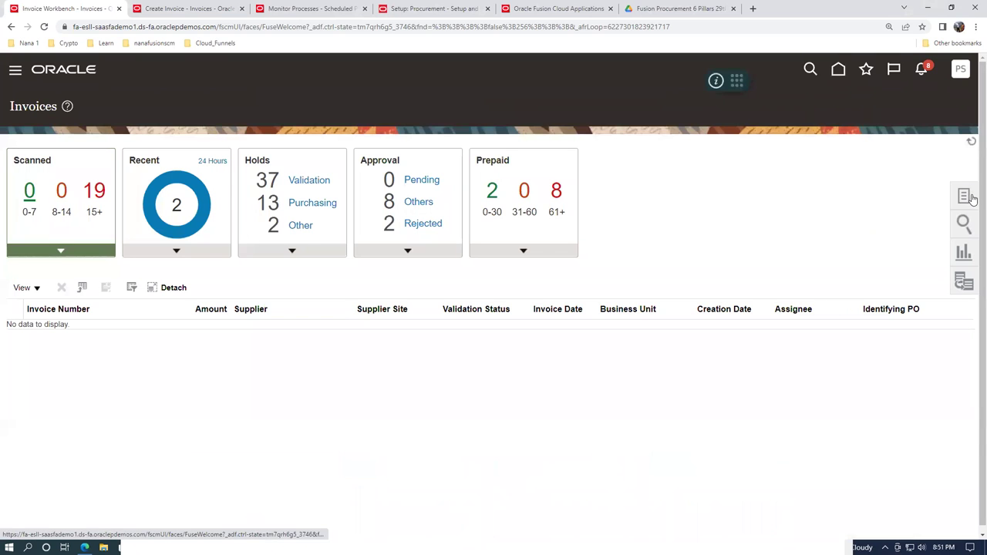
pyautogui.click(965, 198)
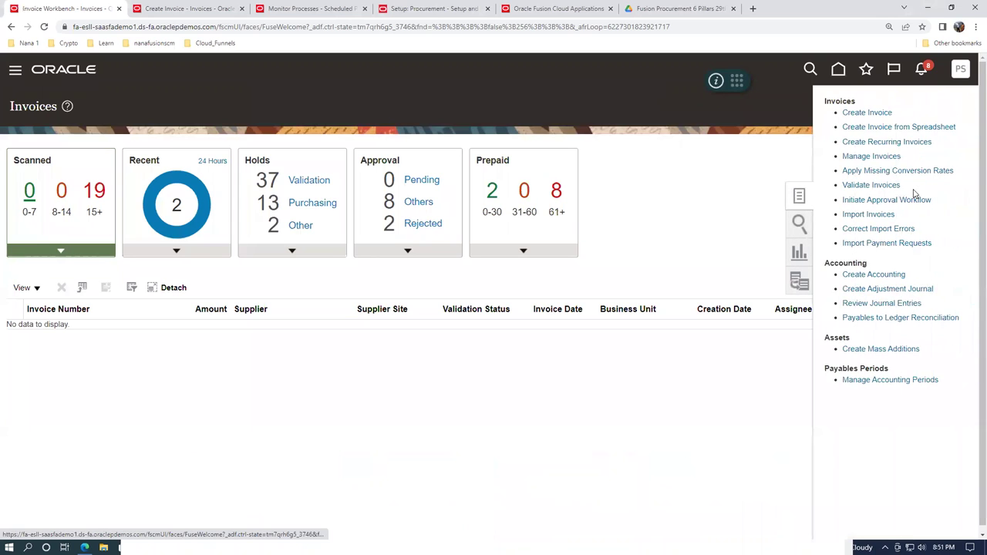
pyautogui.click(884, 113)
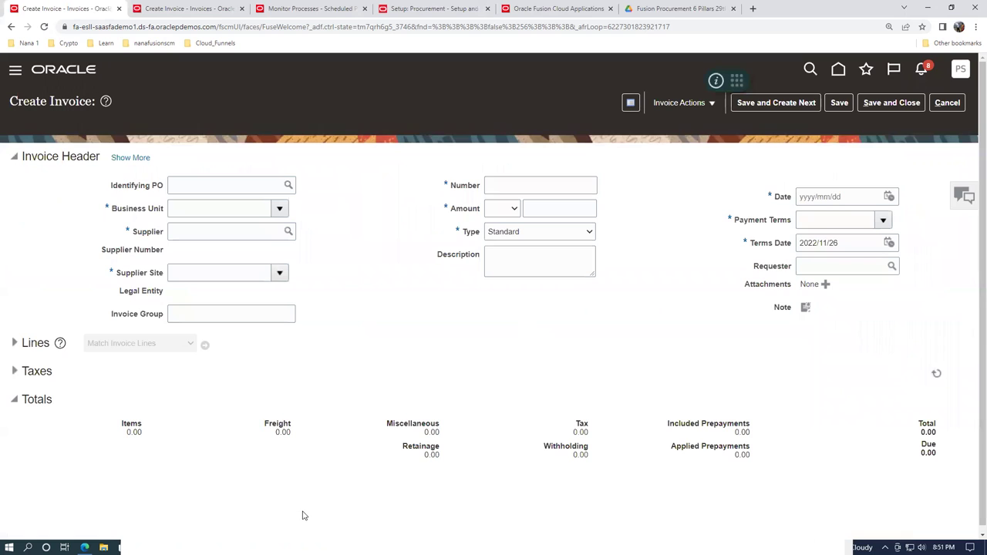
pyautogui.hotkey('alt', 'Tab')
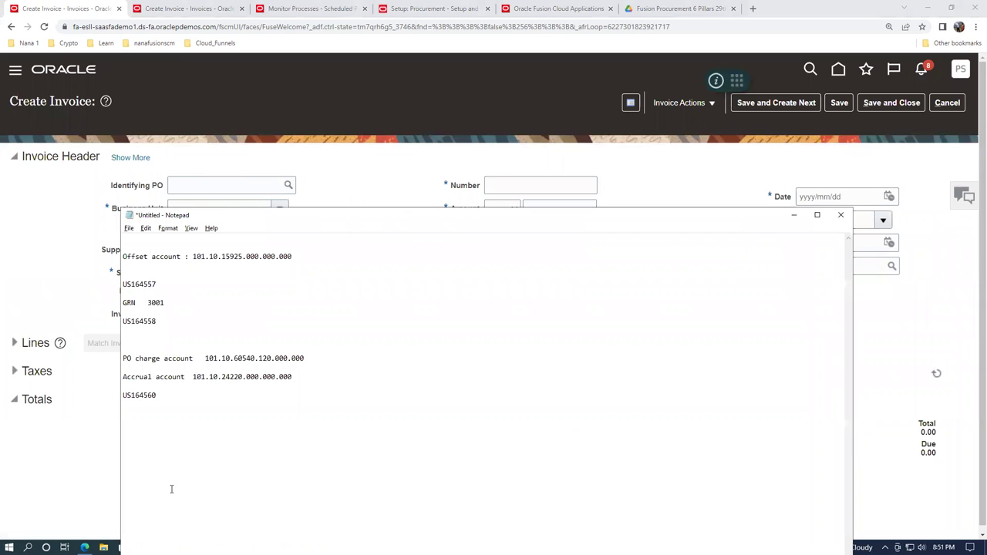
pyautogui.hotkey('shift', 'Home')
pyautogui.hotkey('ctrl', 'c')
pyautogui.hotkey('alt', 'Tab')
pyautogui.click(199, 186)
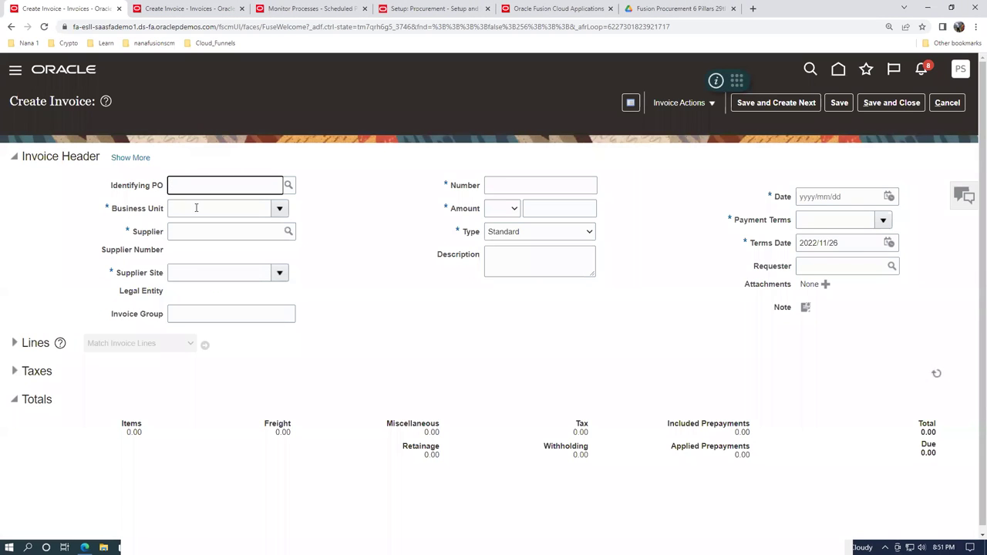
pyautogui.hotkey('ctrl', 'v')
pyautogui.click(209, 205)
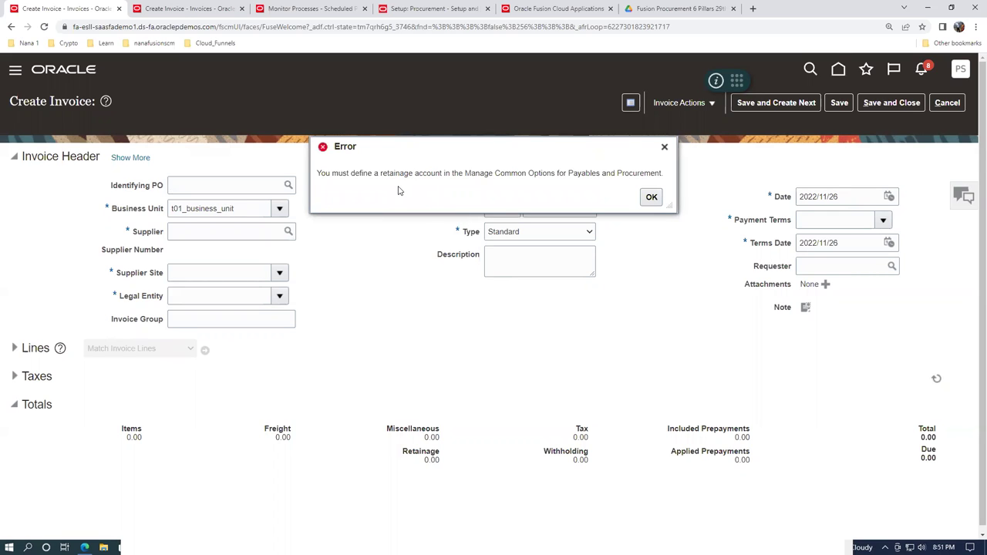
pyautogui.click(652, 198)
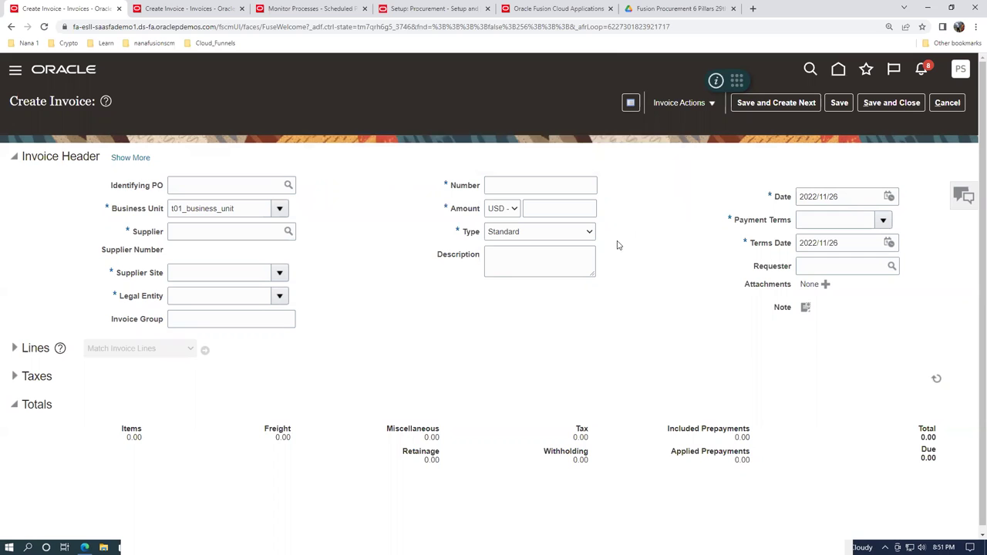
pyautogui.click(947, 102)
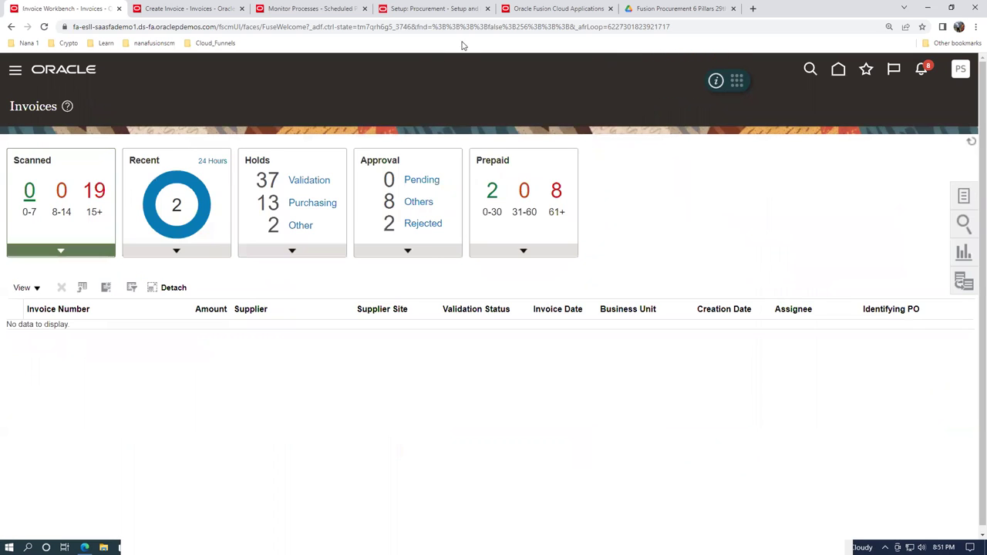
# Find 'man%common%opt%pay%' in setup tasks and open Manage Common Options for Payables and Procurement
pyautogui.click(456, 9)
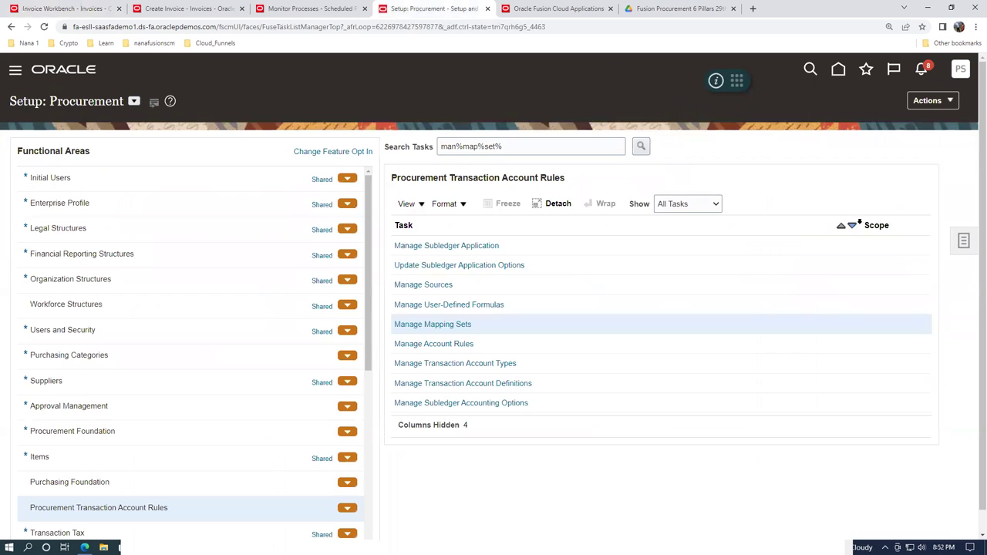
pyautogui.click(964, 245)
pyautogui.click(848, 245)
pyautogui.click(409, 152)
pyautogui.write('man%co')
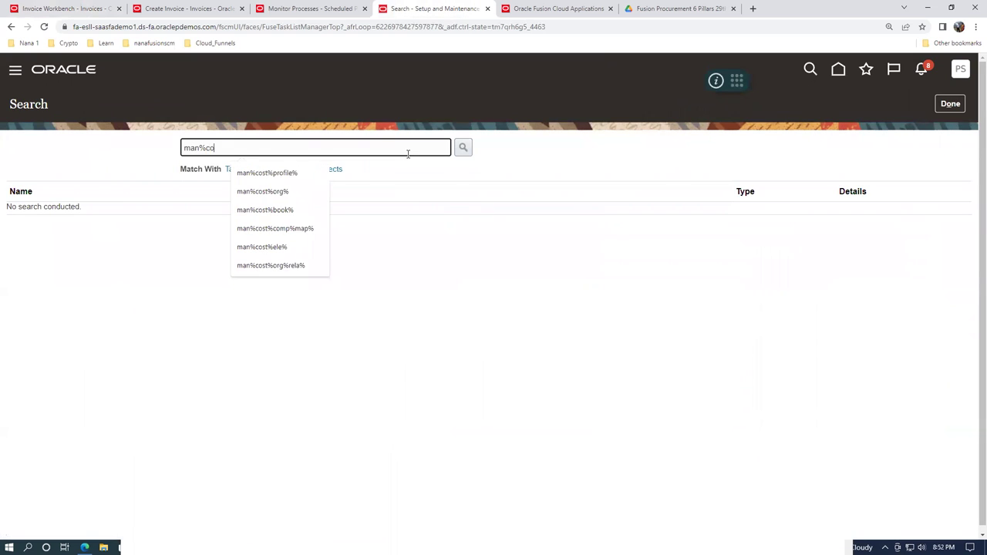
pyautogui.write('mmon%opt%pay%')
pyautogui.press('Return')
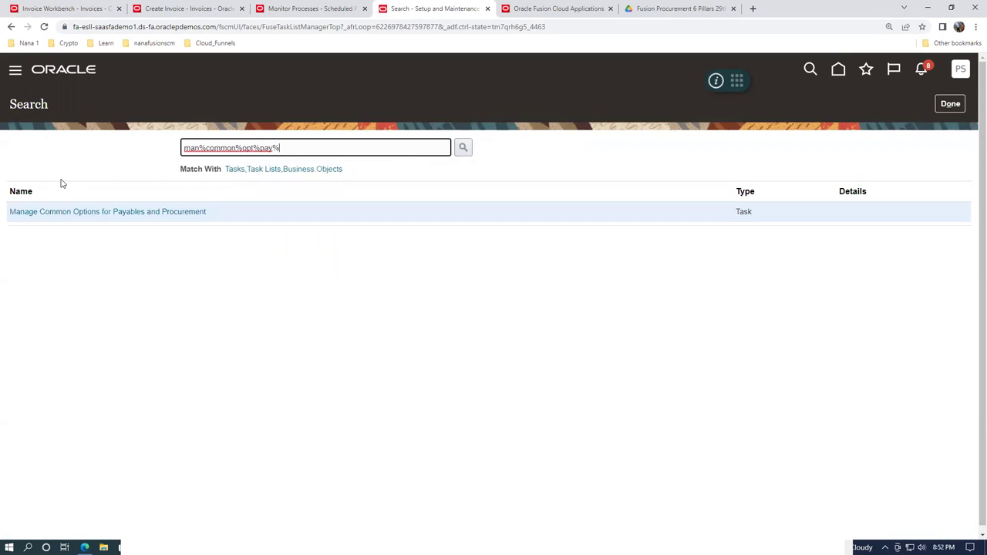
pyautogui.click(92, 215)
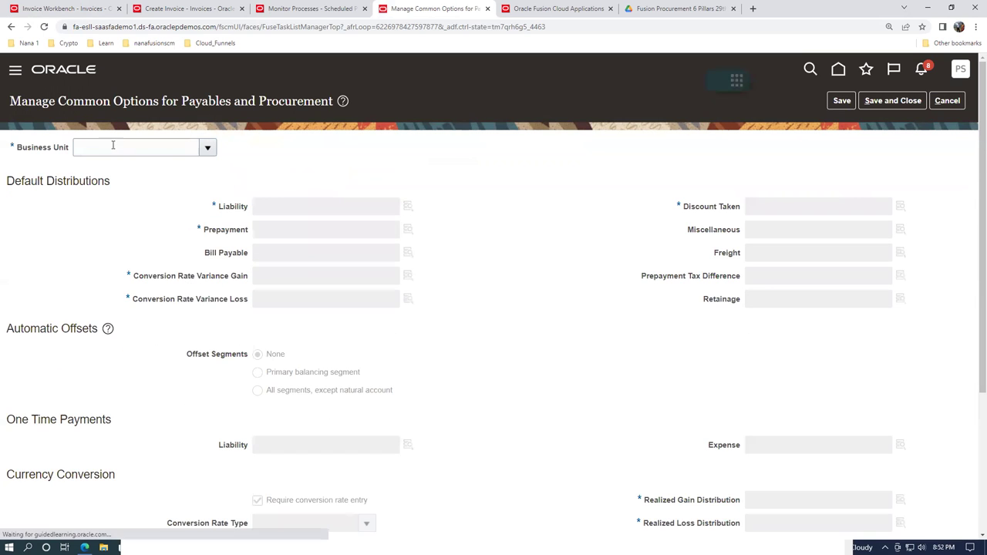
# For t01_business_unit, copy the Discount Taken account 101.10.22100.000.000.000 into Retainage and save
pyautogui.click(120, 145)
pyautogui.write('t01_business_unit')
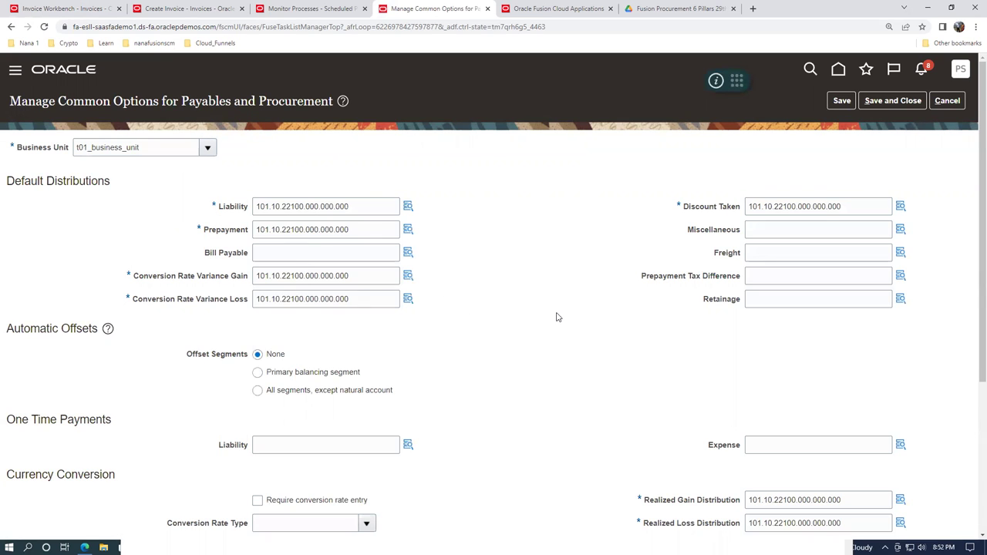
pyautogui.scroll(-1, 559, 320)
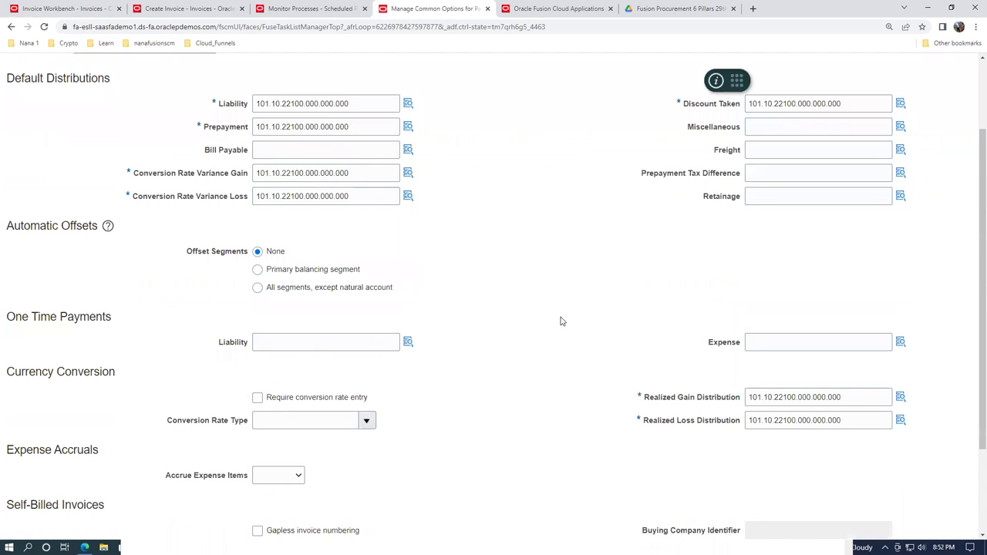
pyautogui.scroll(-1, 560, 321)
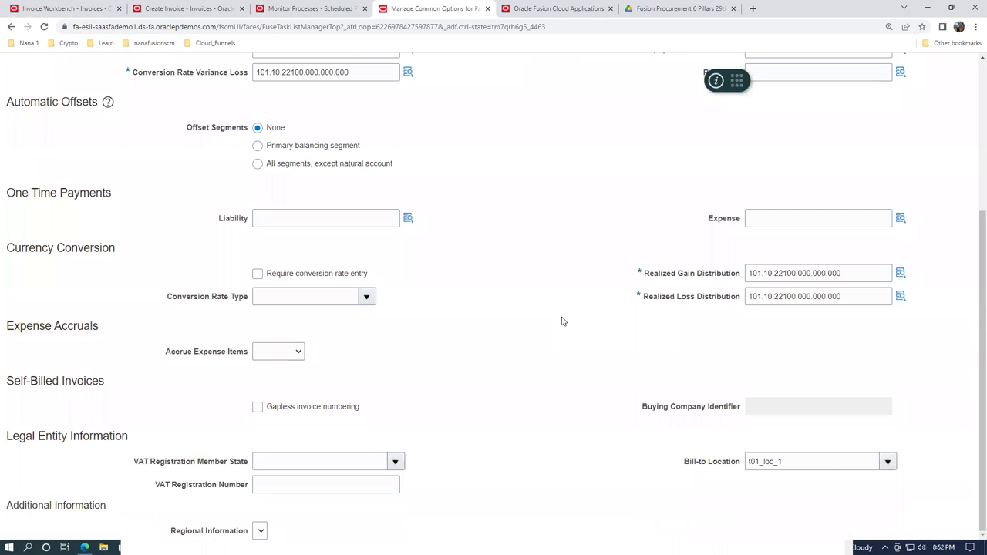
pyautogui.scroll(2, 563, 321)
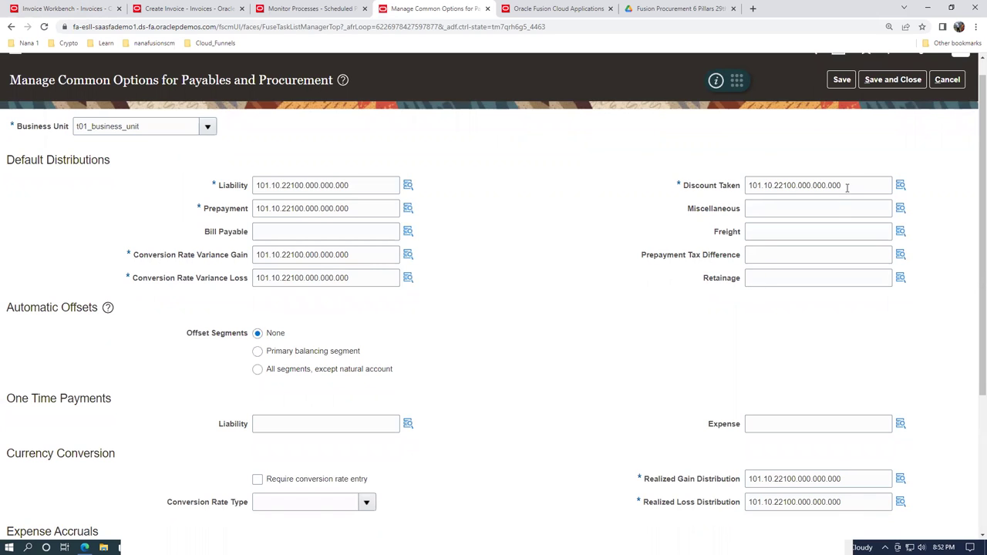
pyautogui.moveTo(849, 185); pyautogui.dragTo(745, 196)
pyautogui.hotkey('ctrl', 'c')
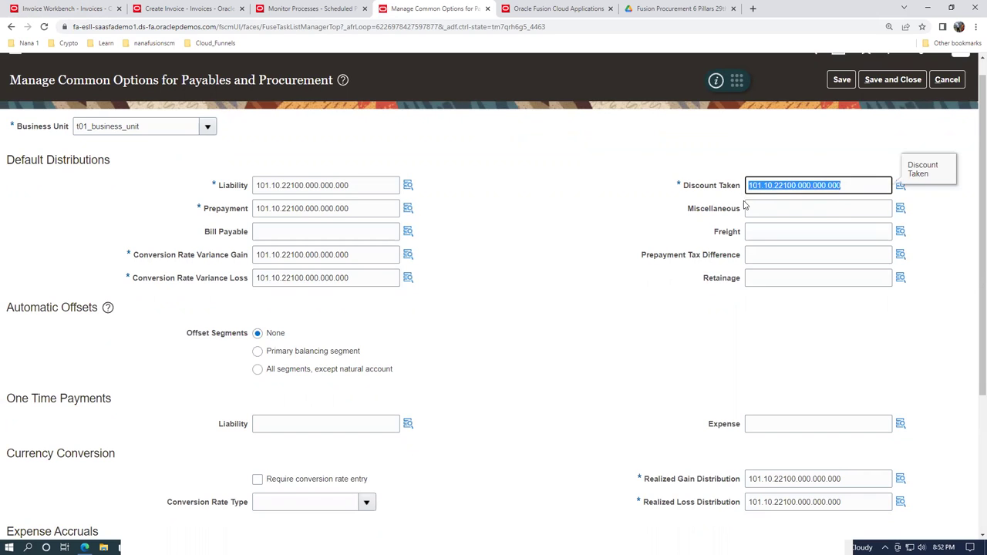
pyautogui.click(778, 281)
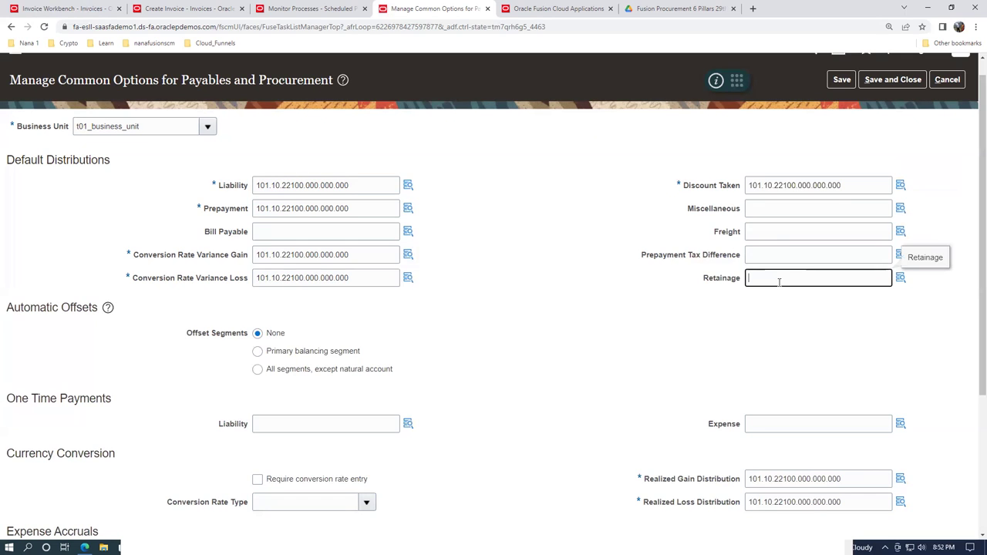
pyautogui.hotkey('ctrl', 'v')
pyautogui.click(723, 347)
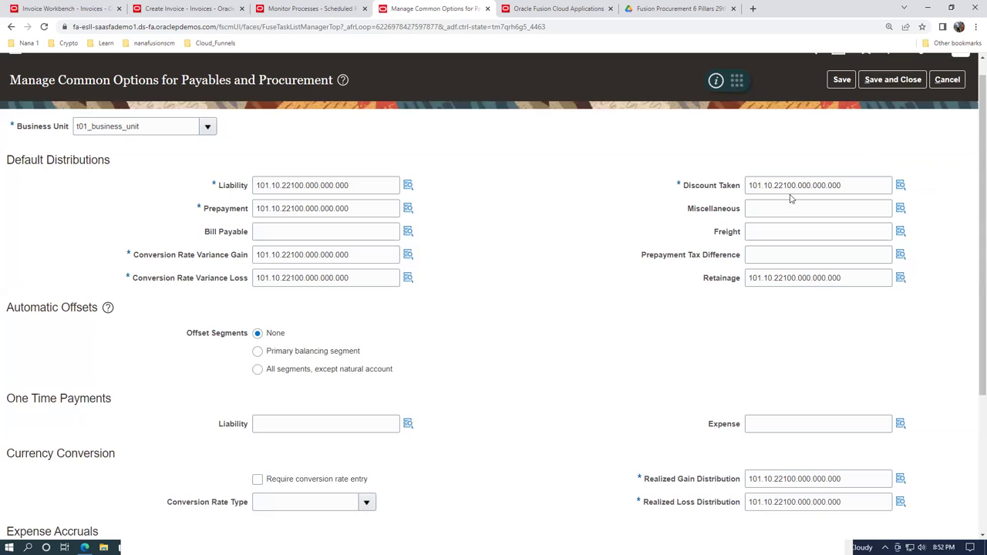
pyautogui.click(910, 80)
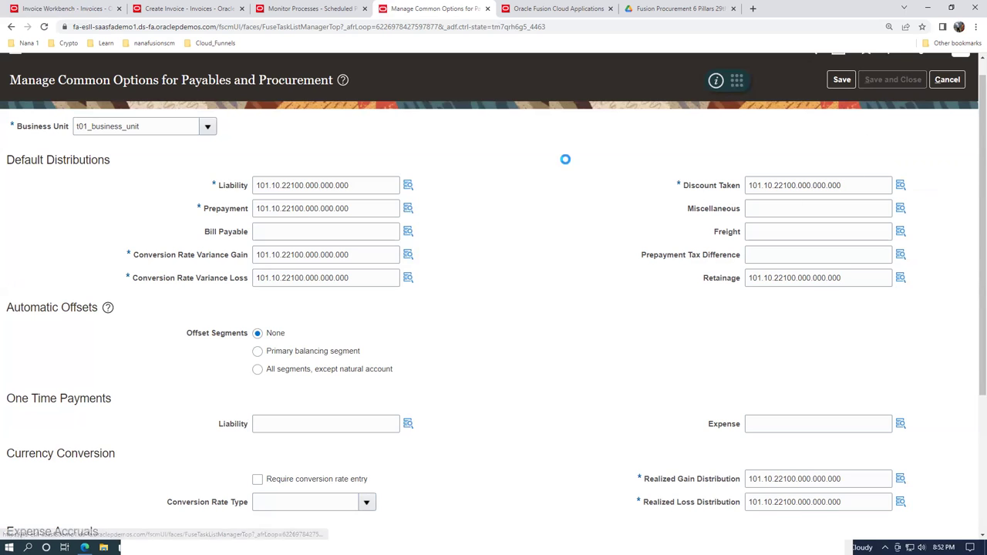
pyautogui.click(543, 11)
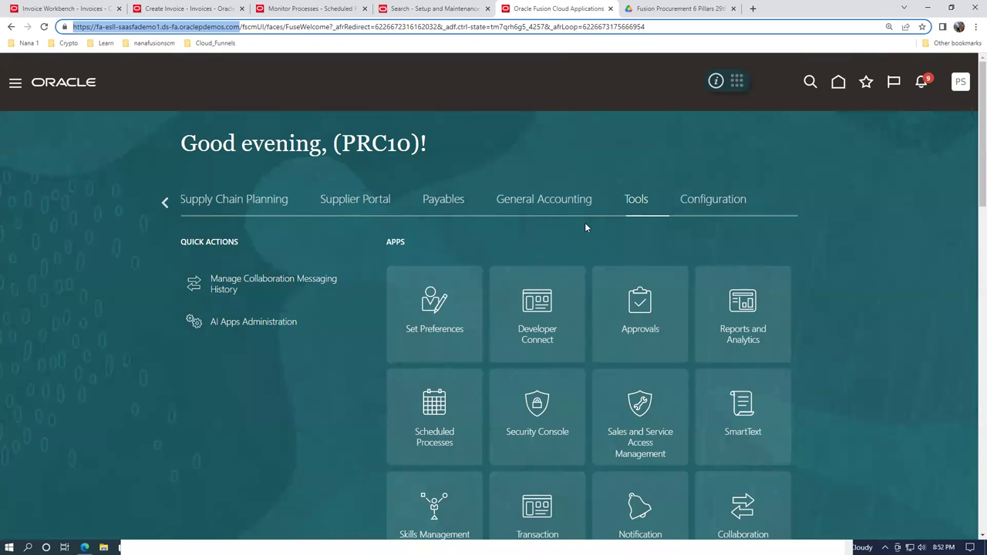
# Go to Payables invoices and start creating a new invoice
pyautogui.click(436, 206)
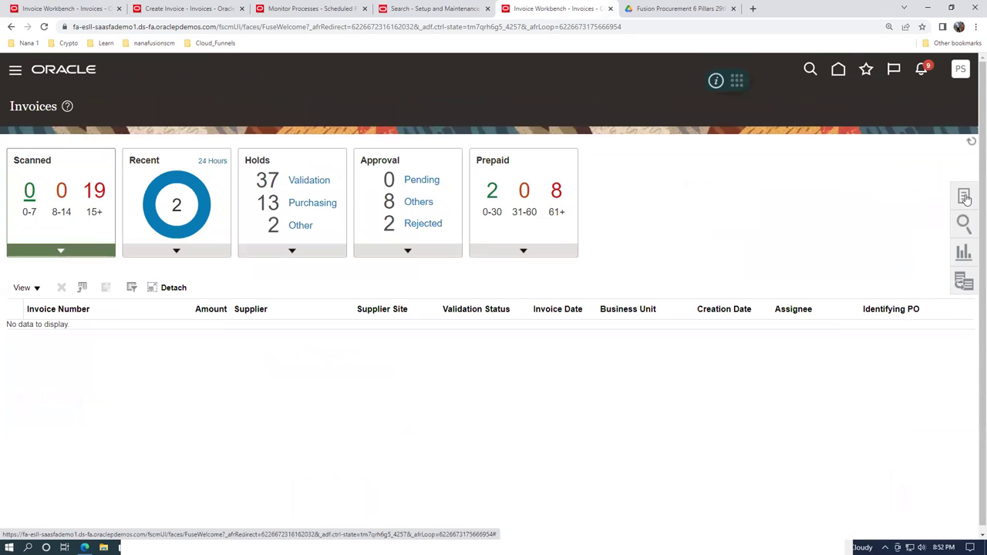
pyautogui.click(964, 198)
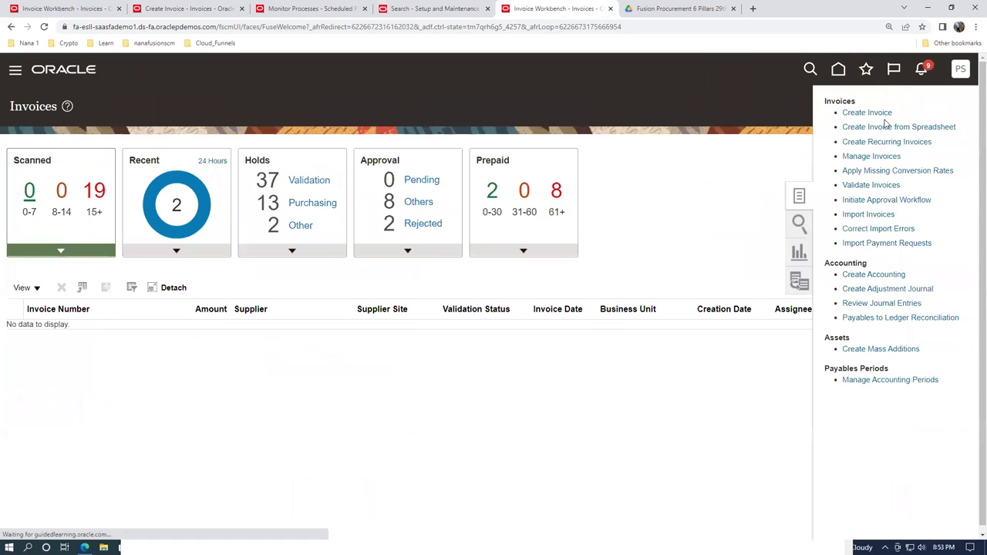
pyautogui.click(867, 113)
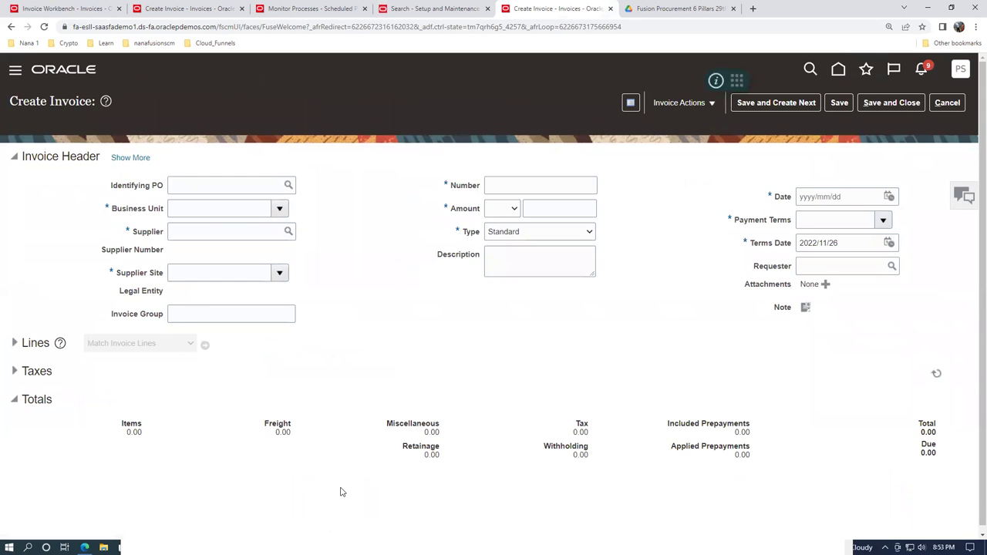
# Enter PO US164560 as the identifying PO, dismiss the retainage account error, and cancel the invoice
pyautogui.hotkey('alt', 'Tab')
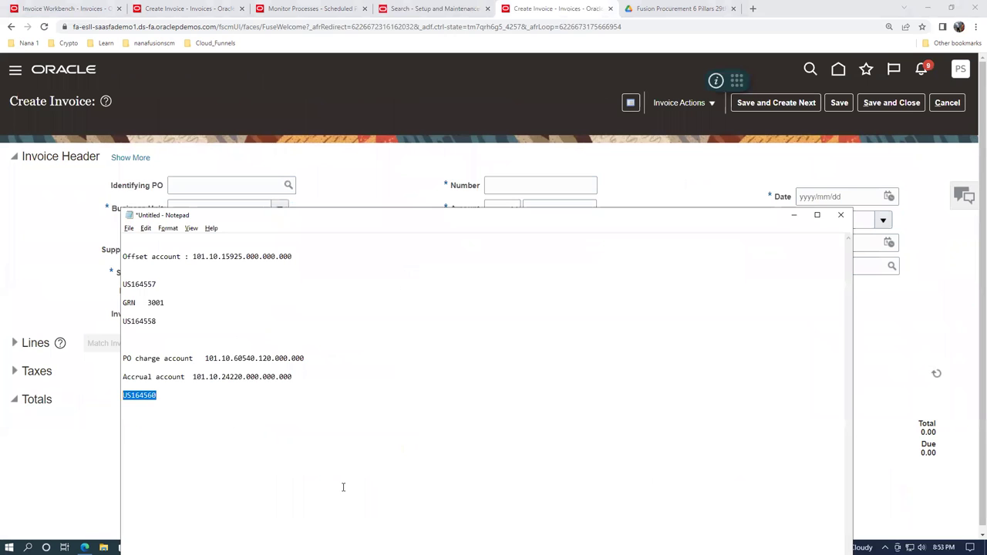
pyautogui.hotkey('alt', 'Tab')
pyautogui.click(204, 187)
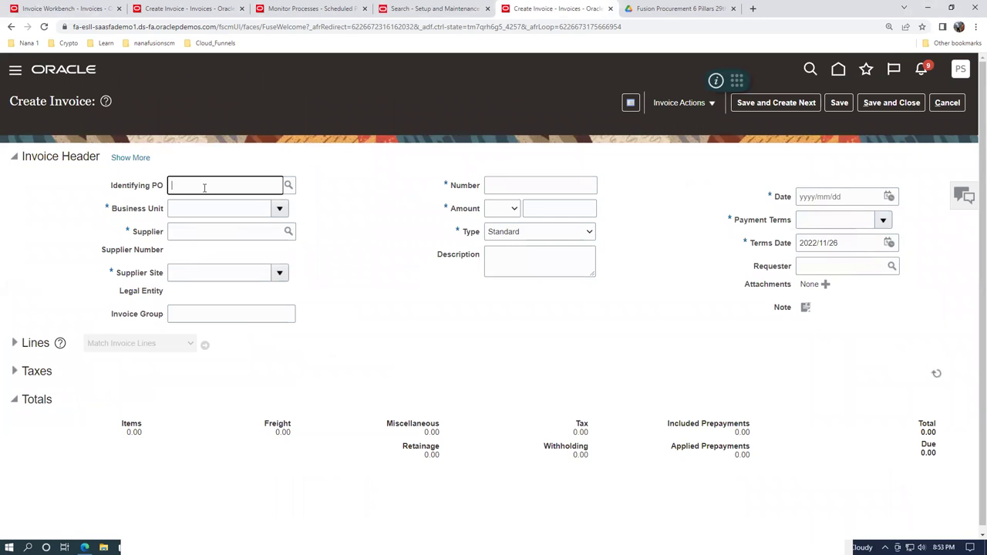
pyautogui.write('US164560')
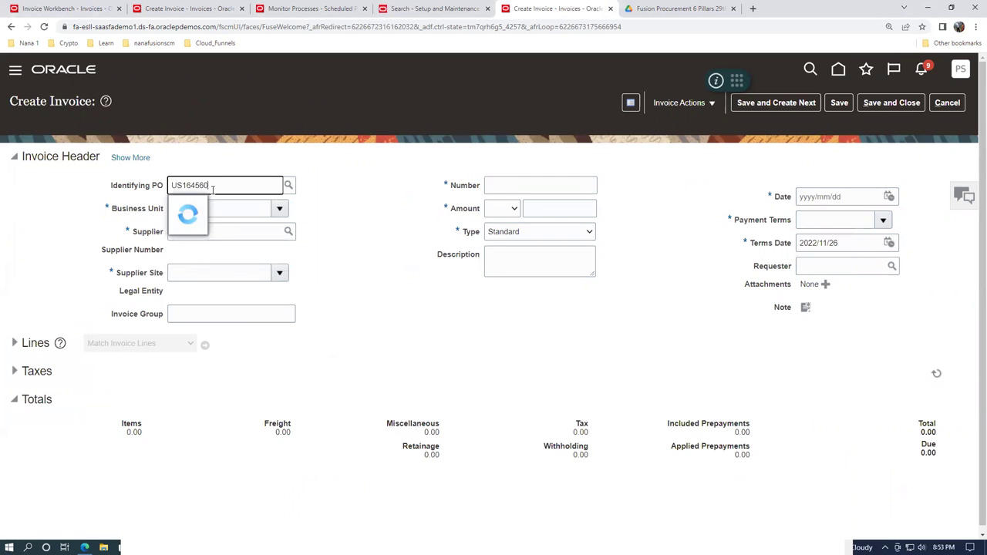
pyautogui.click(219, 207)
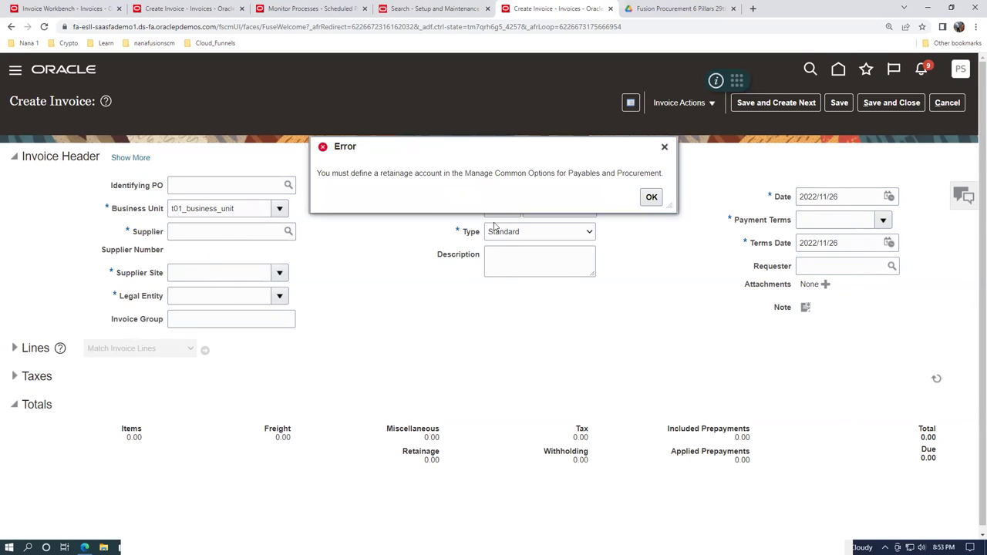
pyautogui.click(650, 198)
pyautogui.click(949, 103)
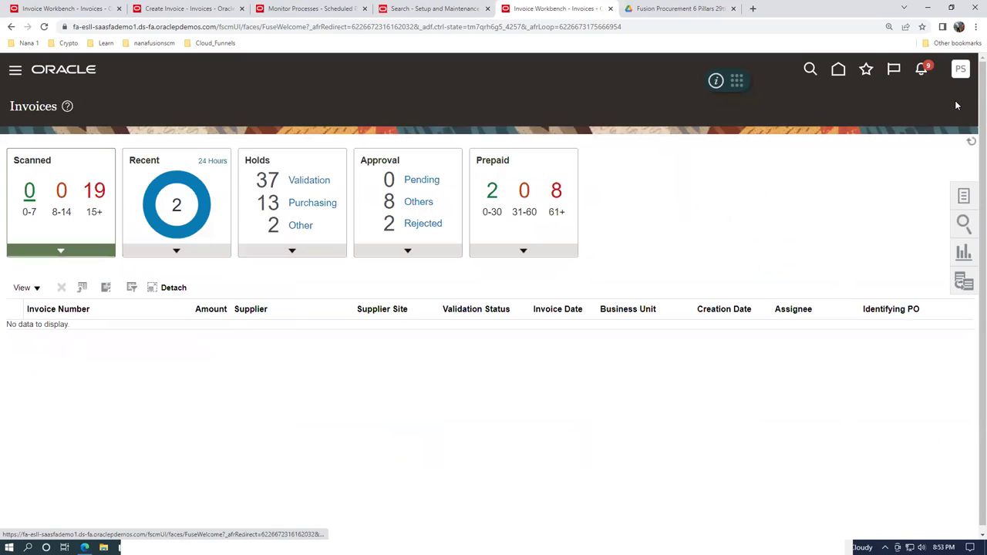
pyautogui.click(961, 69)
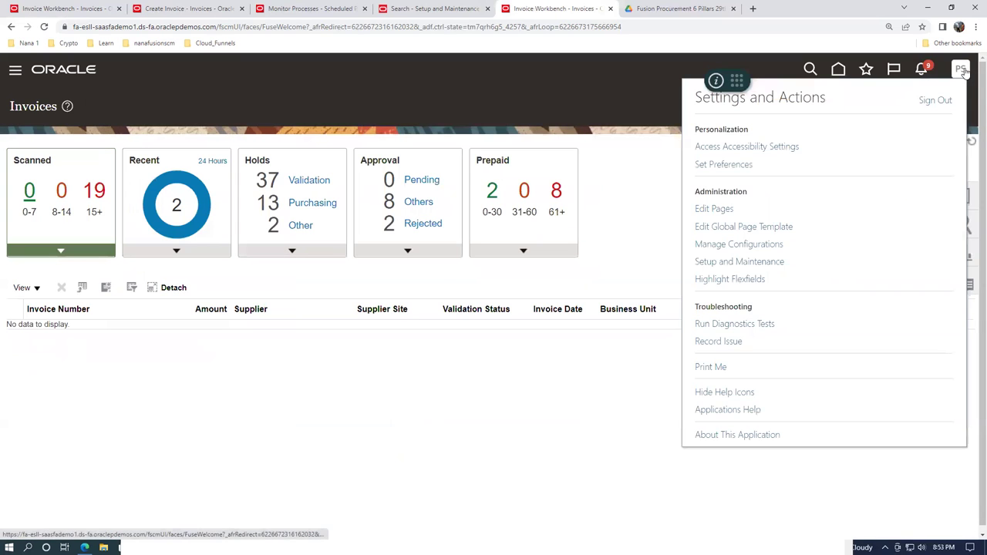
# Sign out, sign back in, and switch the home page to Payables
pyautogui.click(936, 101)
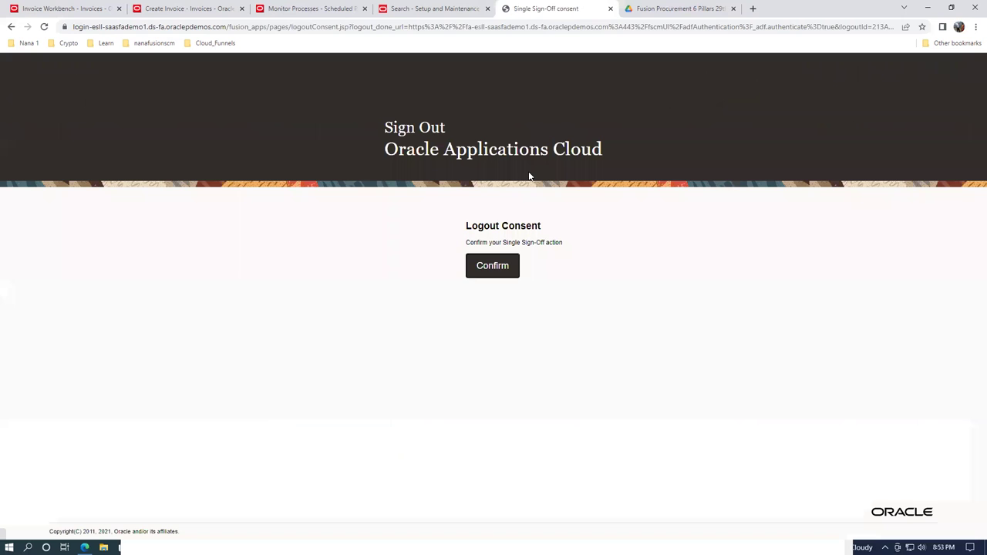
pyautogui.click(483, 261)
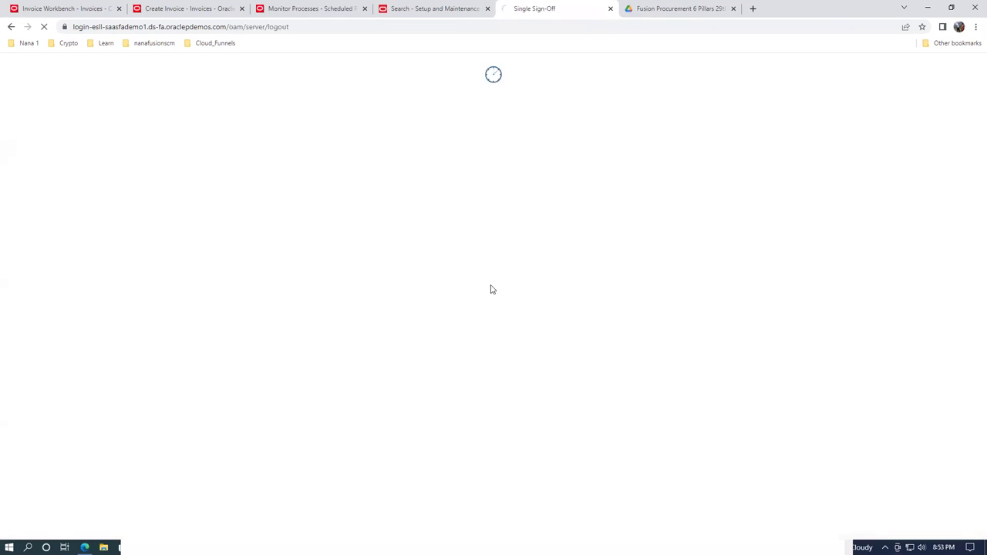
pyautogui.click(465, 301)
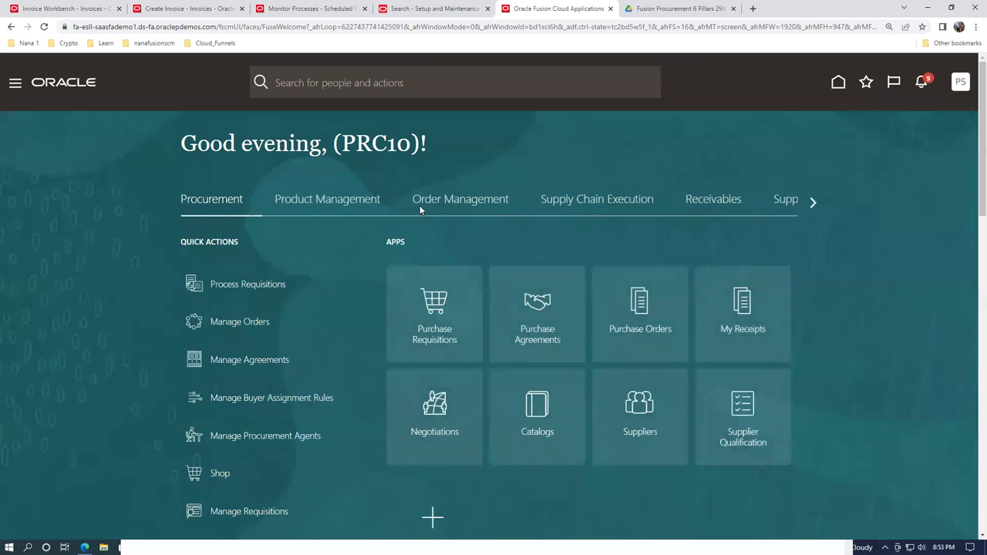
pyautogui.click(813, 202)
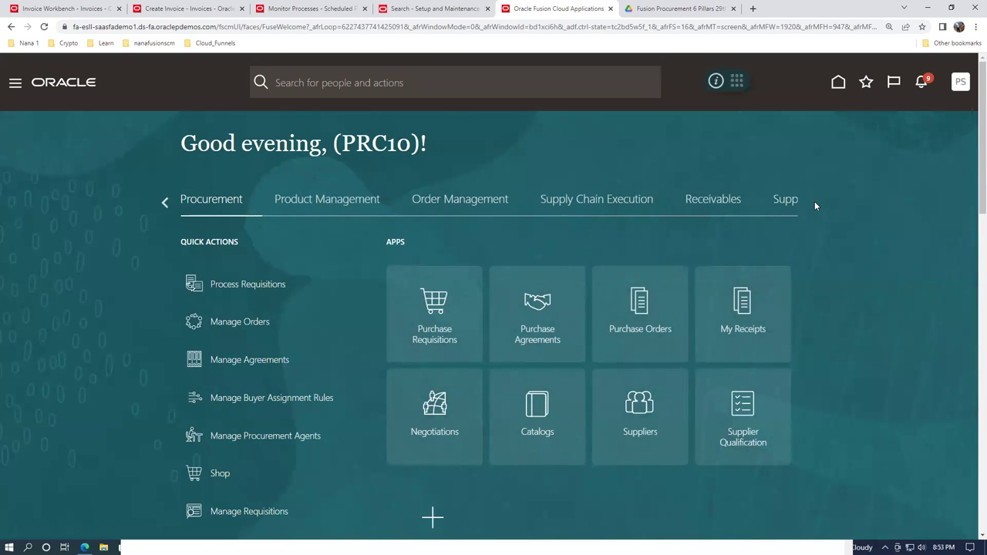
pyautogui.click(442, 199)
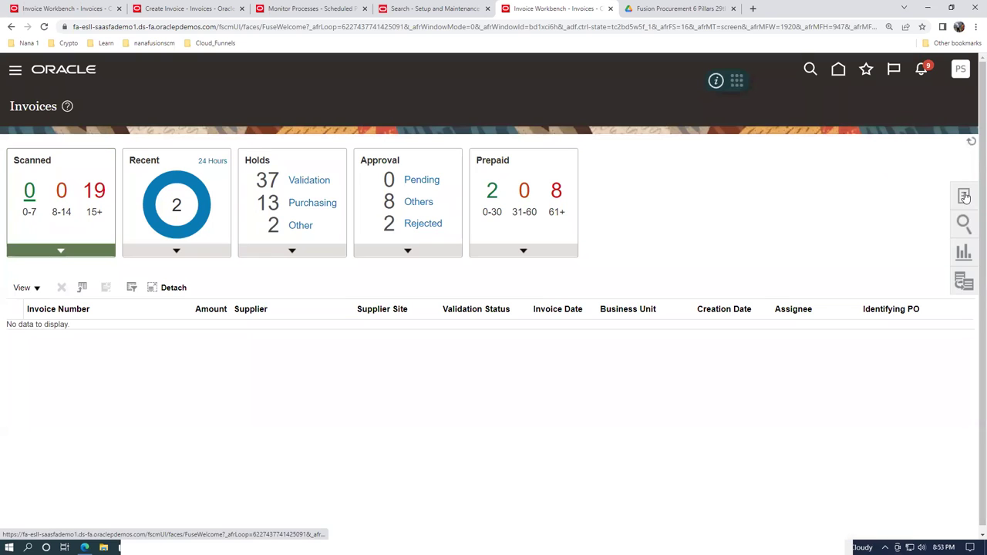
# Start a new invoice with US164560 as the identifying purchase order
pyautogui.click(964, 196)
pyautogui.click(876, 112)
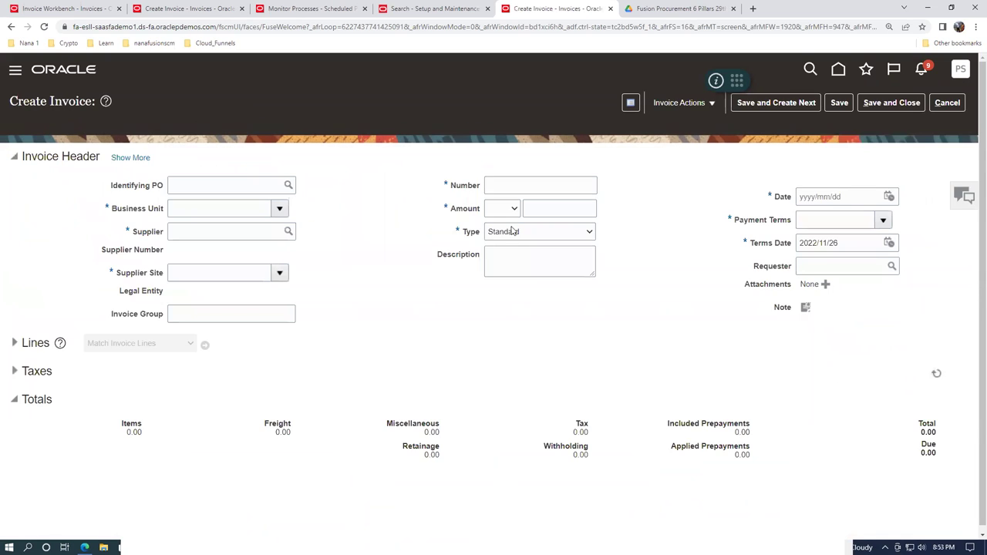
pyautogui.click(230, 186)
pyautogui.write('US164560')
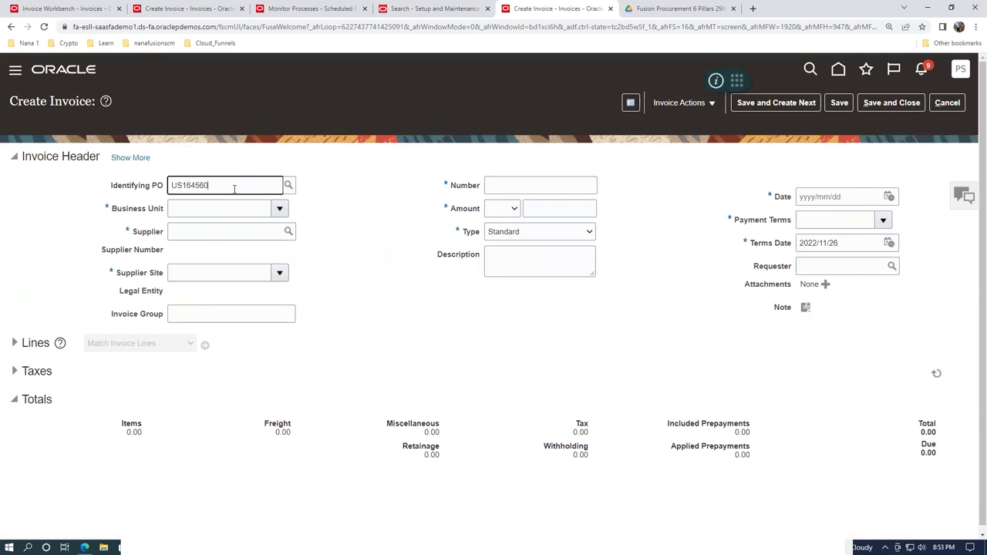
pyautogui.click(247, 203)
# Enter invoice number 7001 and amount 20,000.00, then bring up the PO lines for matching
pyautogui.click(503, 187)
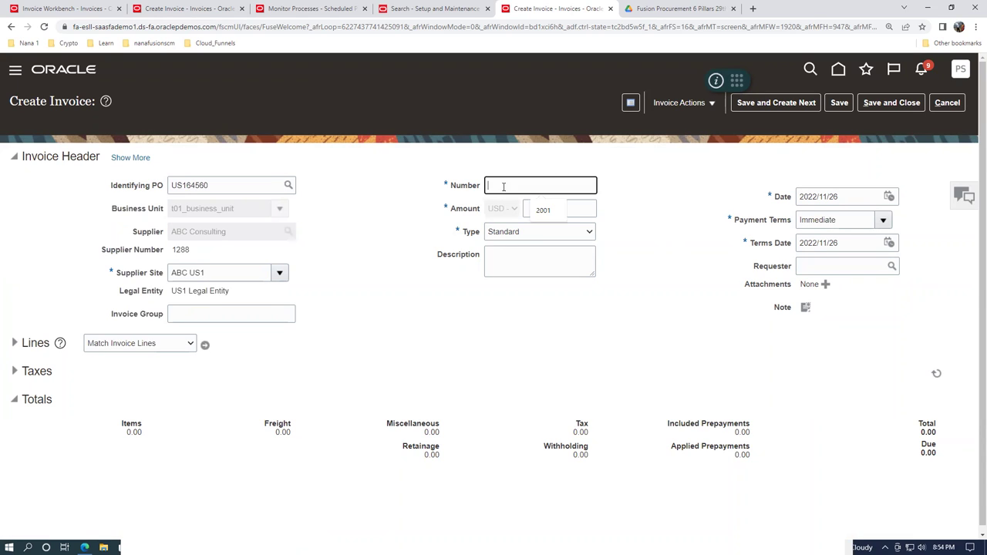
pyautogui.write('7001')
pyautogui.press('Tab')
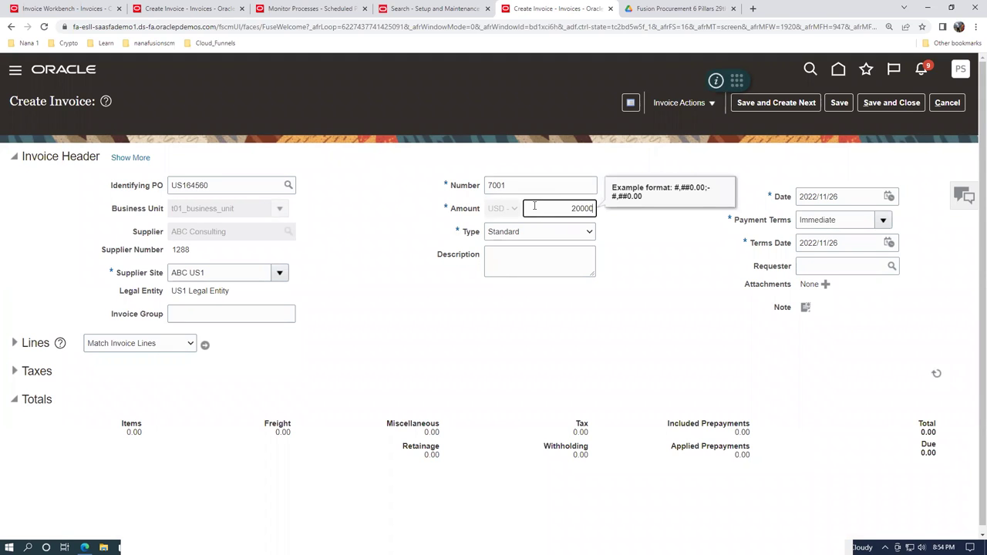
pyautogui.press('Tab')
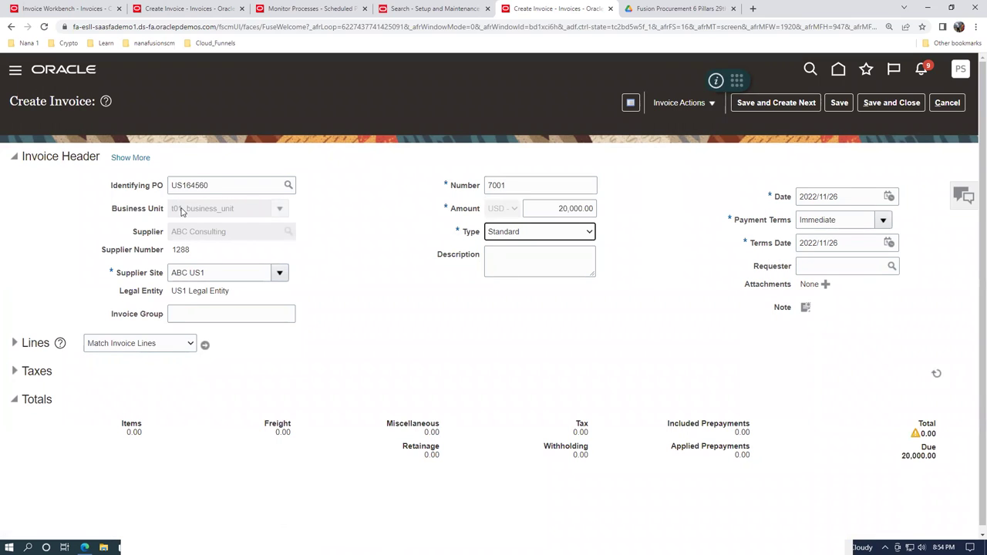
pyautogui.click(205, 345)
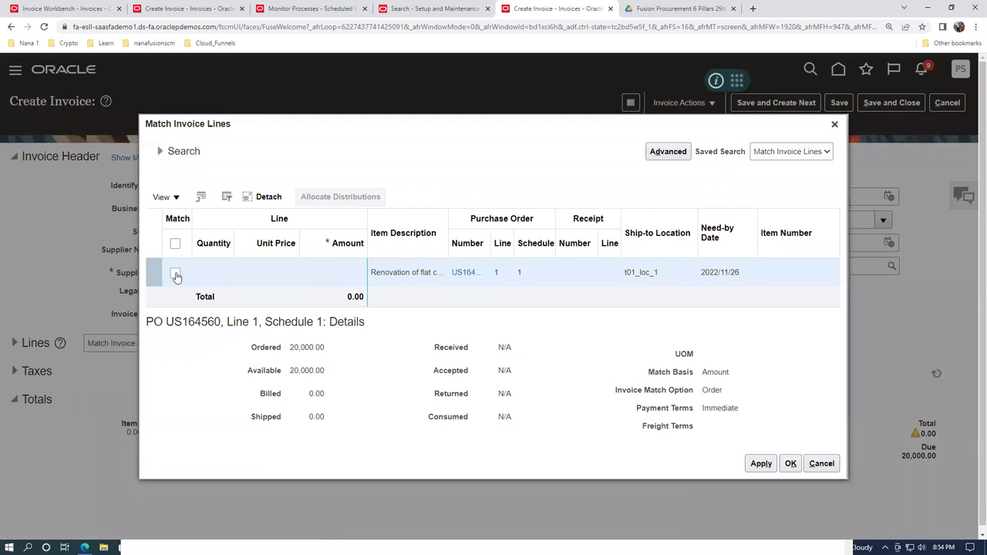
# Match the PO line to invoice 7001 as a 20,000.00 item line and save the invoice
pyautogui.click(176, 274)
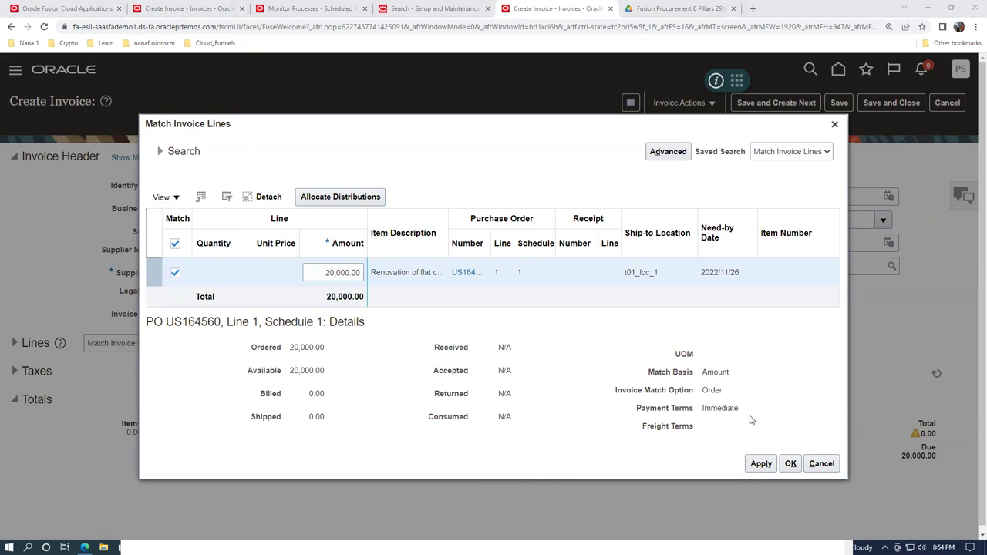
pyautogui.click(770, 466)
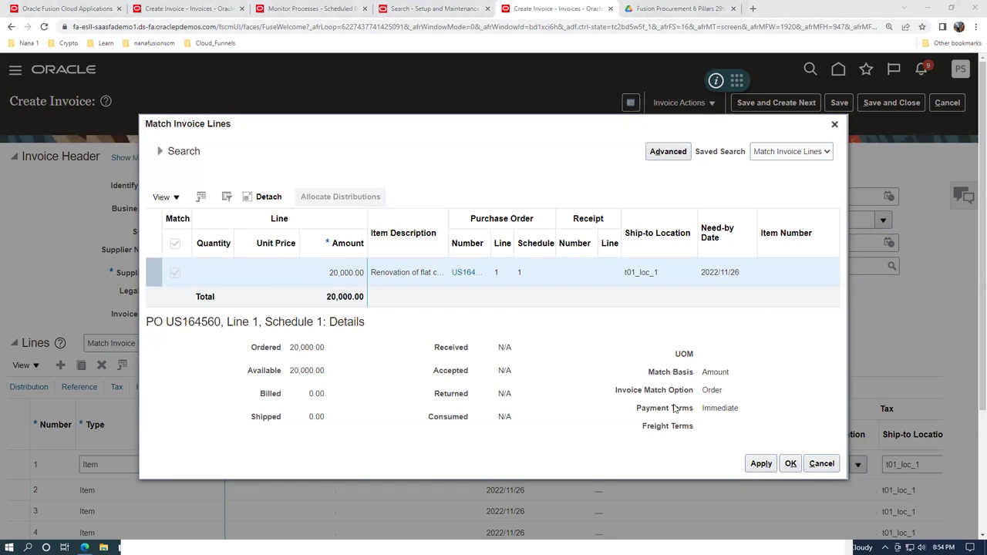
pyautogui.click(791, 463)
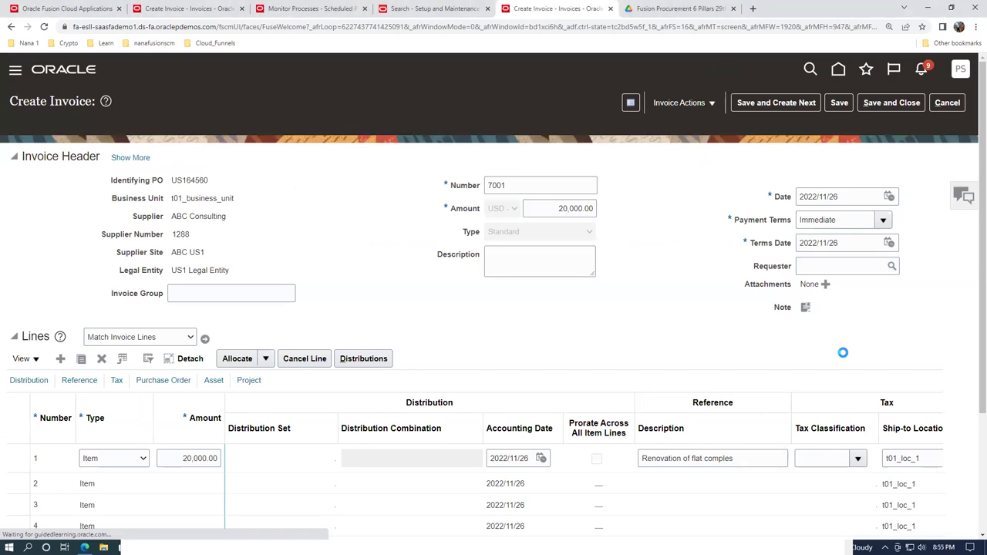
pyautogui.click(839, 103)
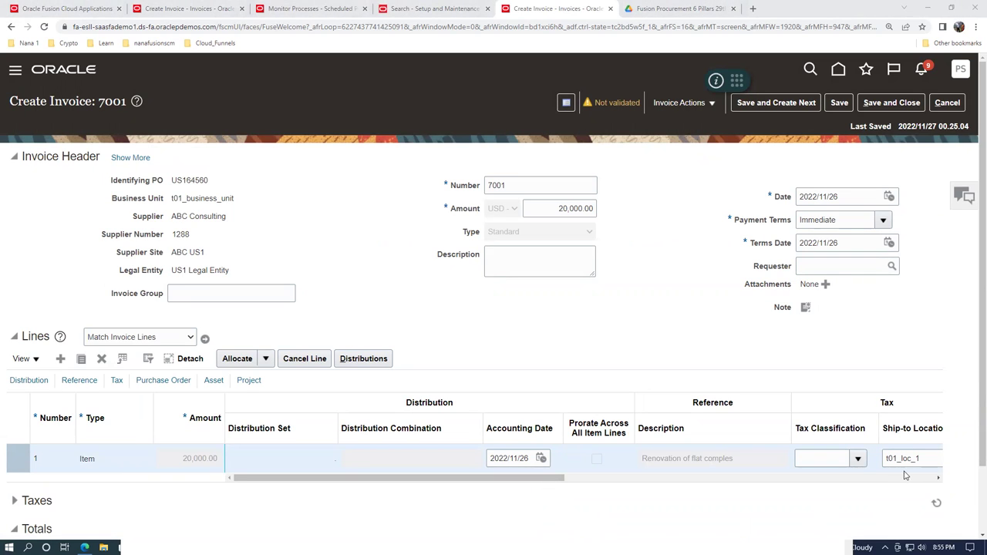
# Validate invoice 7001 and view line 1's distributions, including the -4,000.00 retainage
pyautogui.click(656, 105)
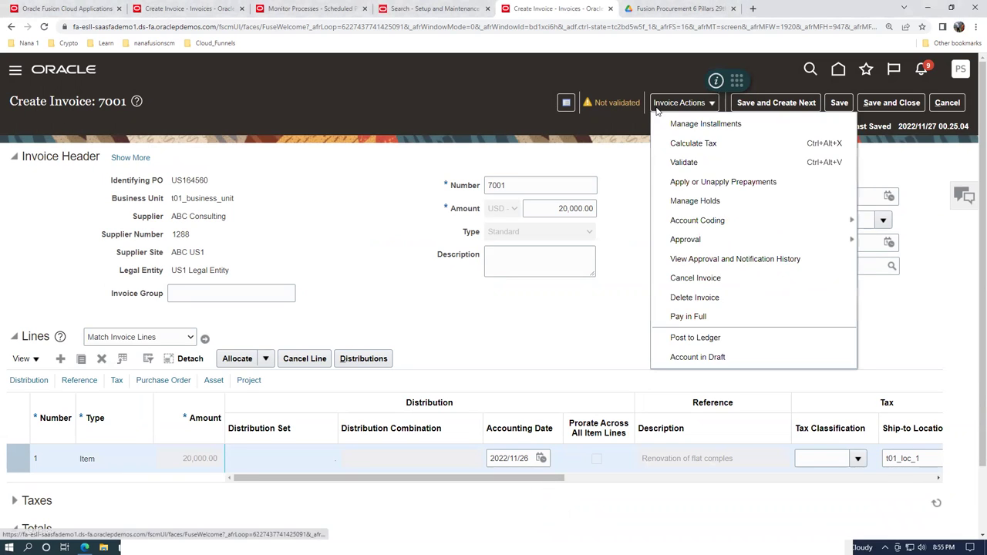
pyautogui.click(670, 162)
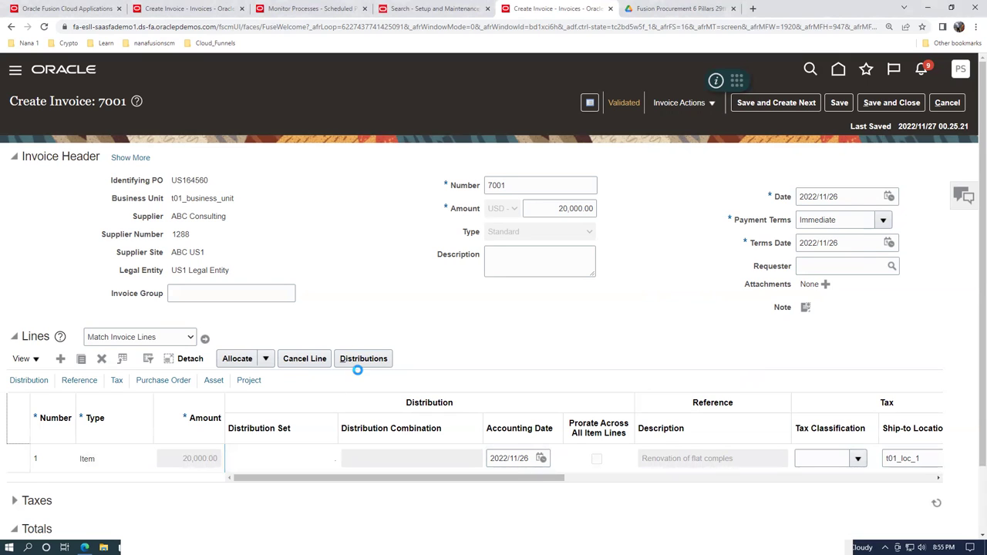
pyautogui.click(361, 360)
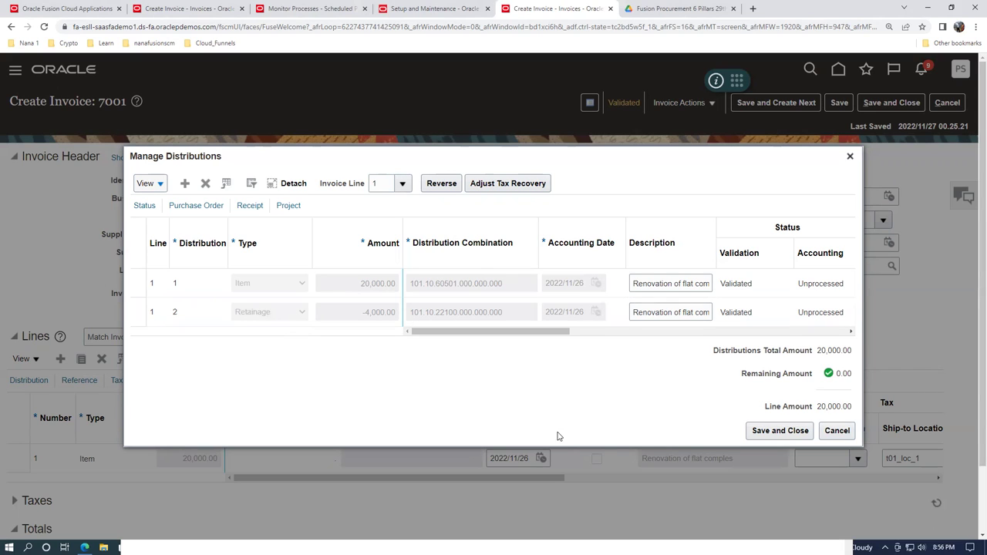
# Close Manage Distributions and review invoice 7001's link to PO US164560 and its totals
pyautogui.click(835, 433)
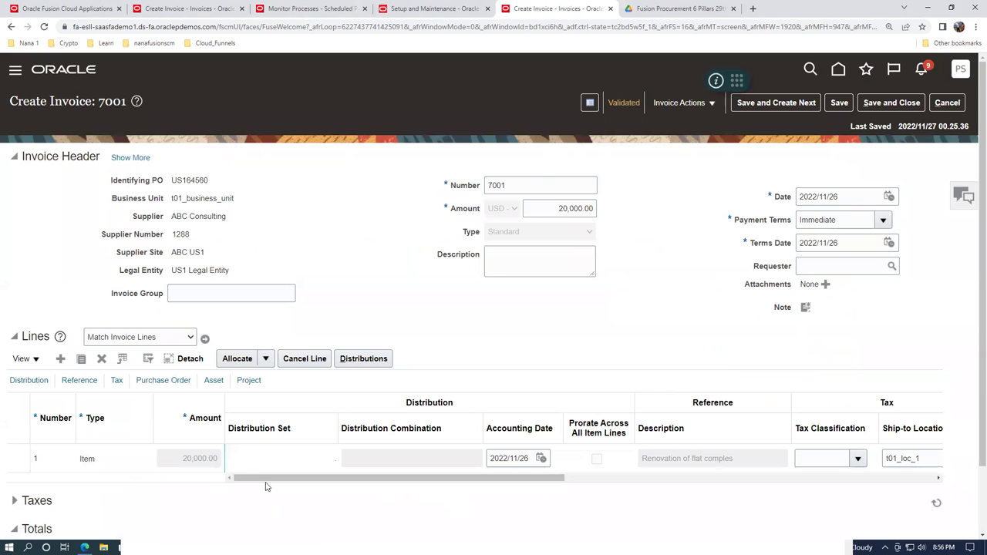
pyautogui.moveTo(262, 485); pyautogui.dragTo(606, 477)
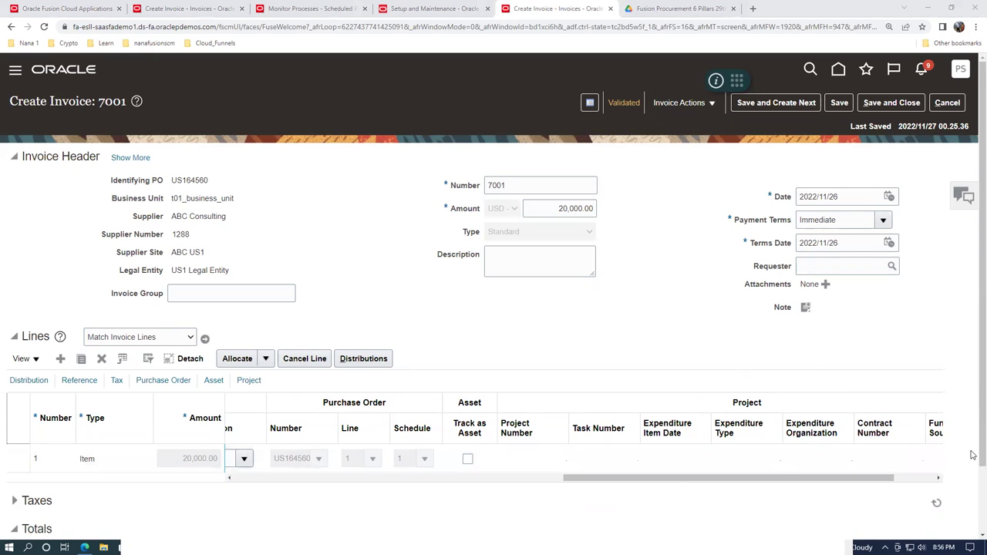
pyautogui.scroll(-1, 983, 463)
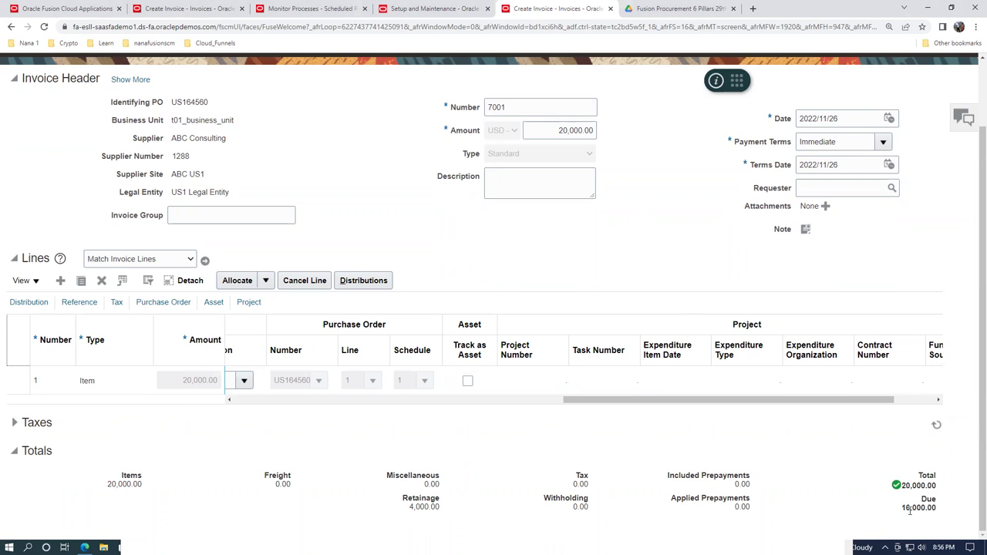
pyautogui.scroll(1, 658, 295)
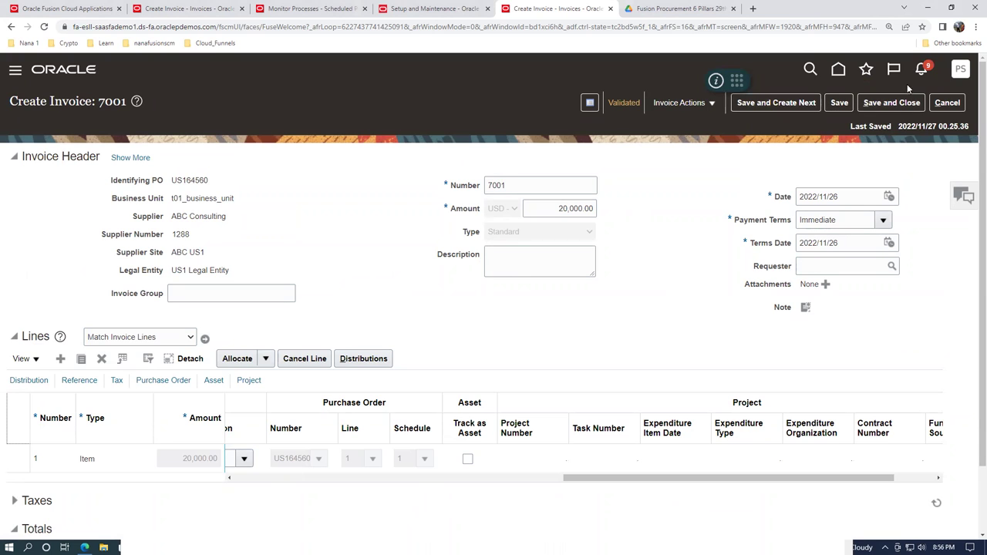
# Save and close the invoice, then start a quick payment for supplier ABC Consulting
pyautogui.click(889, 107)
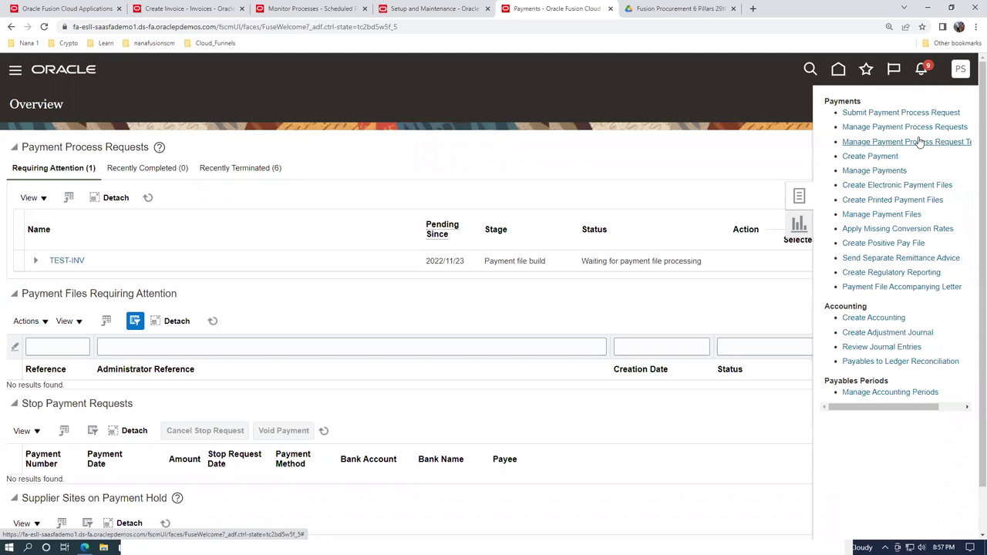
pyautogui.click(868, 156)
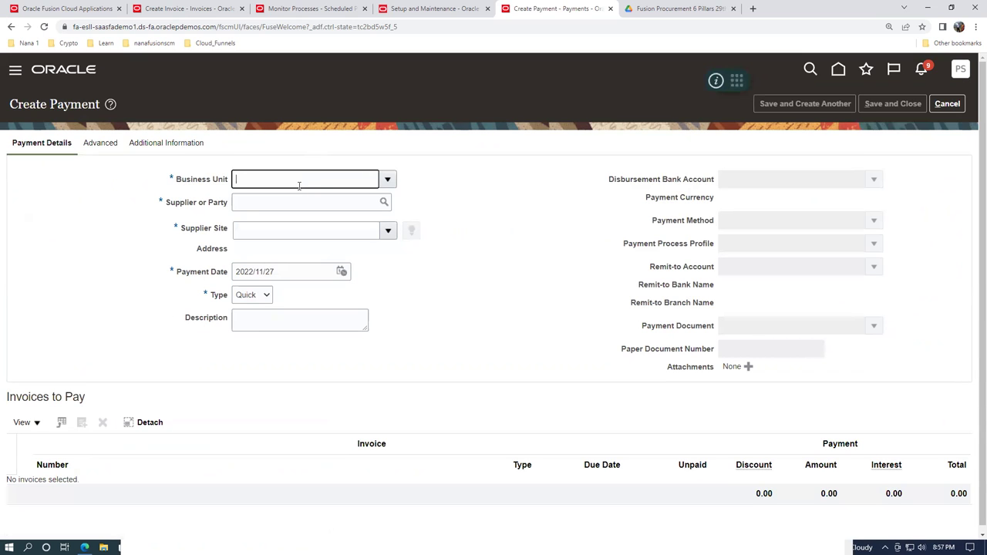
pyautogui.write('1')
pyautogui.press('Tab')
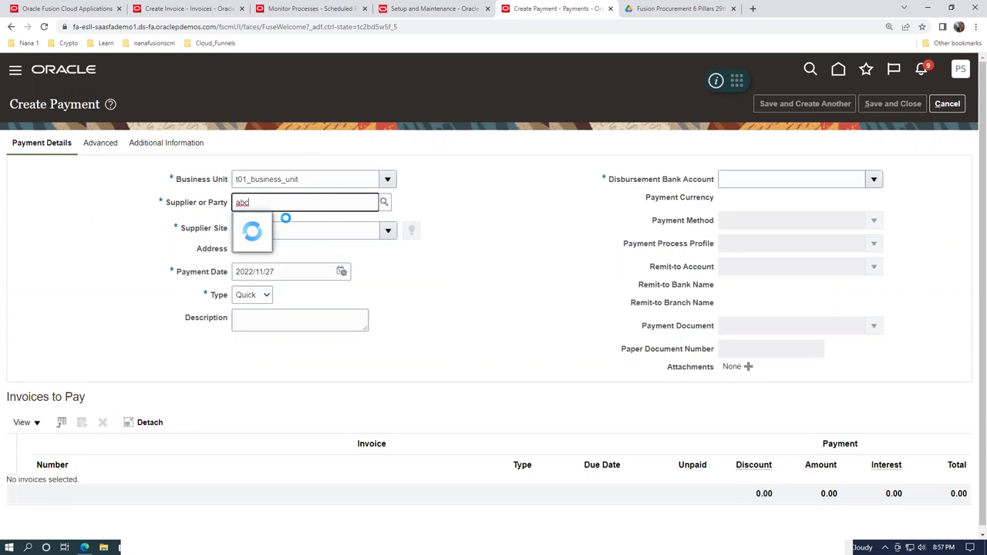
pyautogui.click(293, 243)
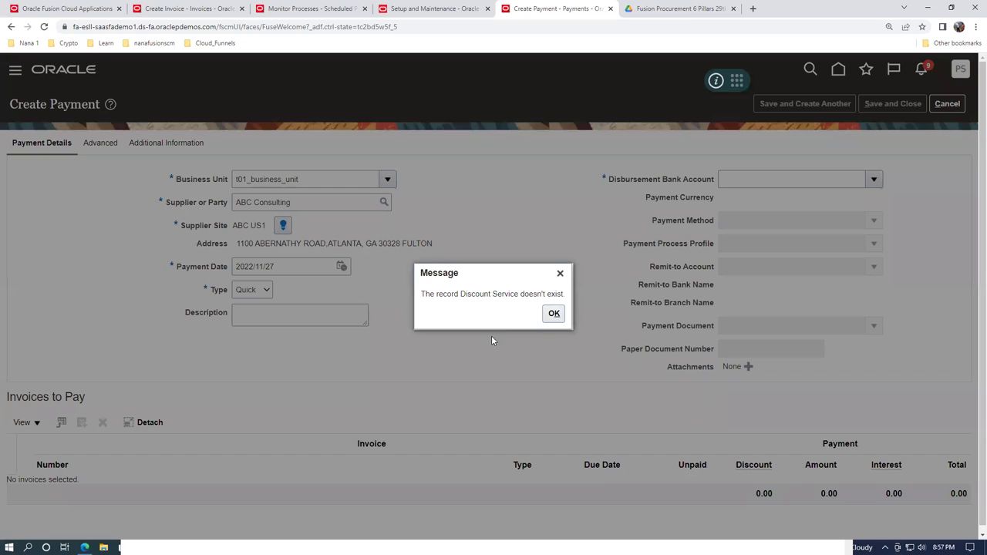
pyautogui.click(553, 314)
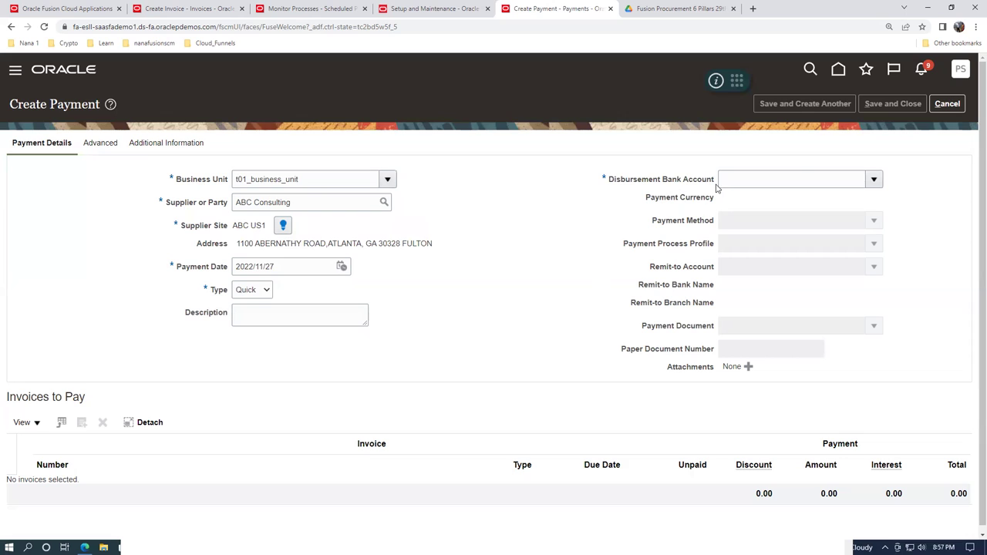
# Search and list the disbursement bank accounts, closing both without choosing one
pyautogui.click(874, 181)
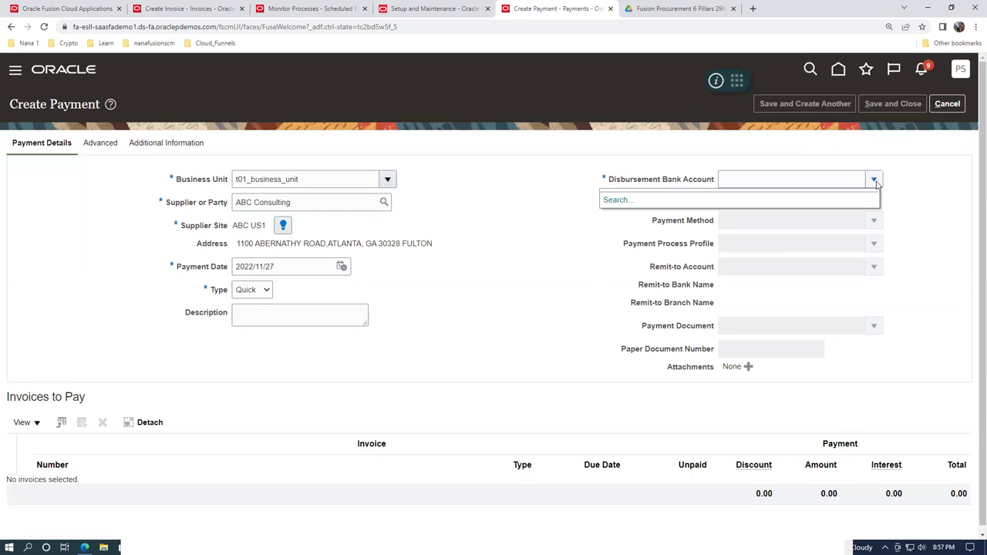
pyautogui.click(609, 202)
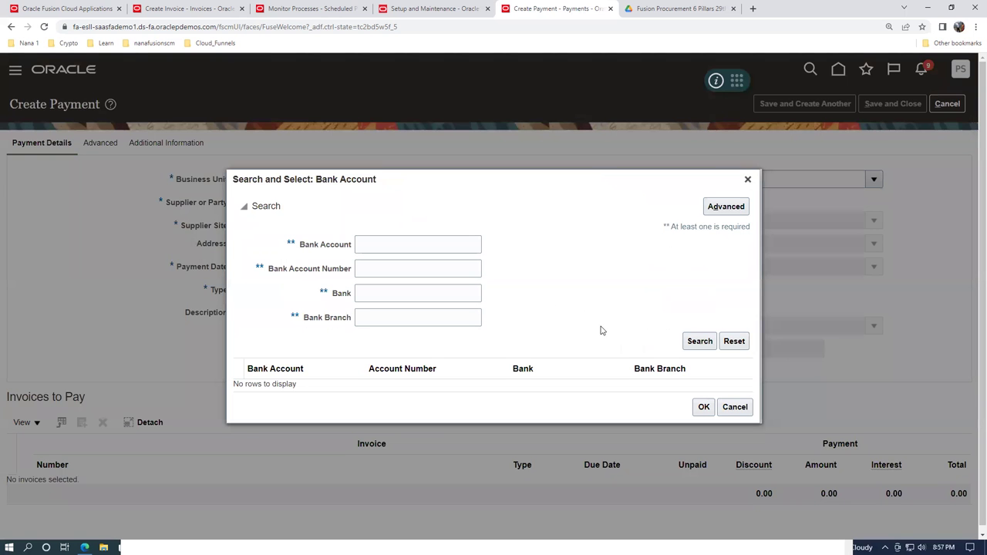
pyautogui.click(700, 341)
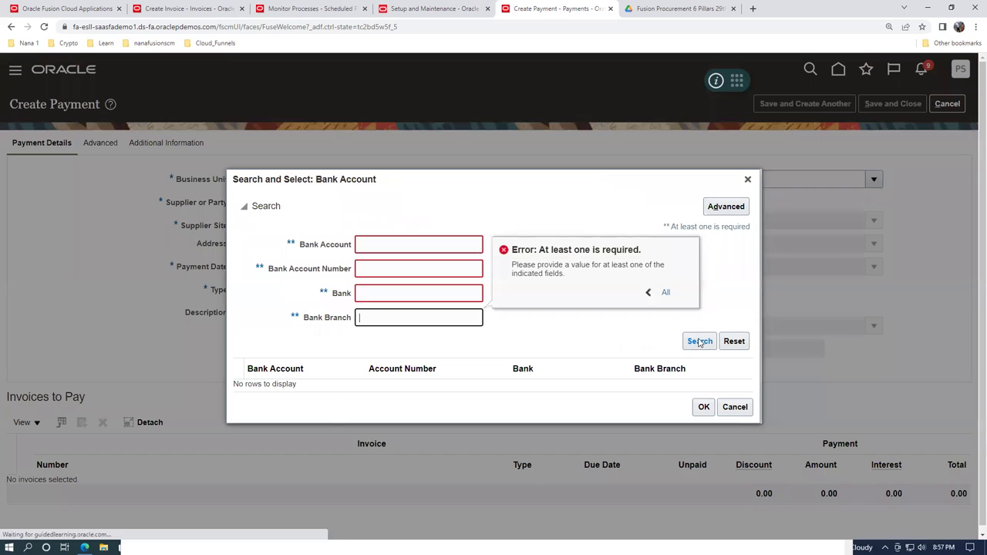
pyautogui.click(567, 332)
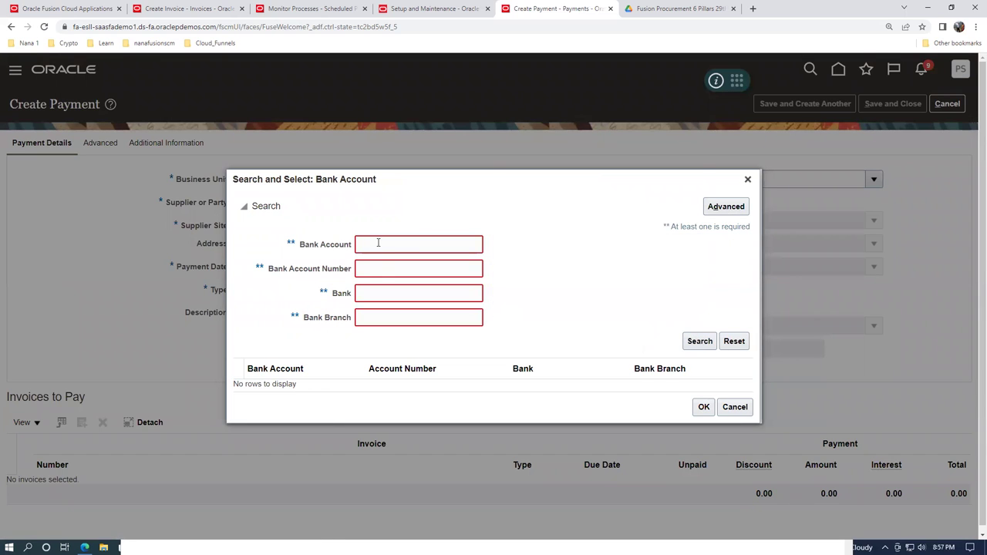
pyautogui.click(378, 242)
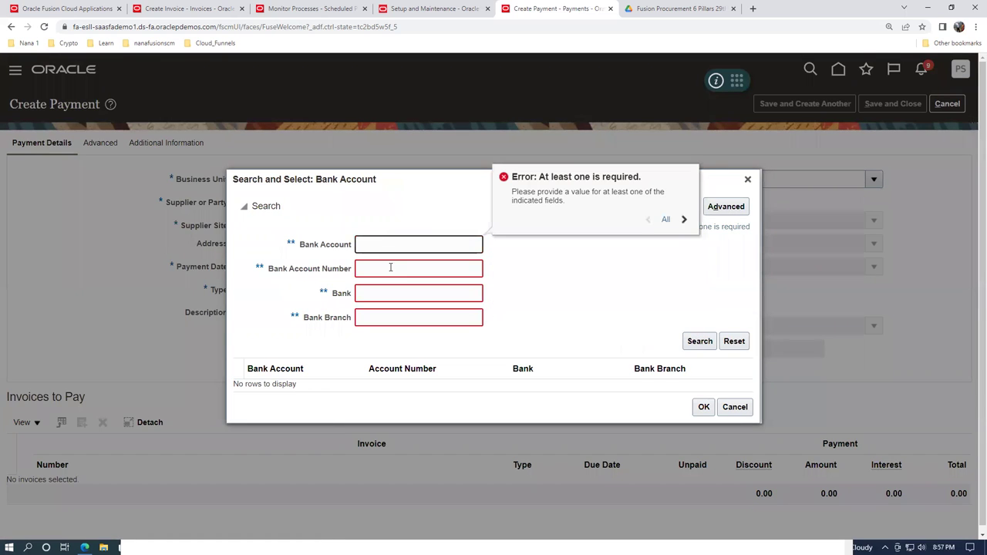
pyautogui.click(390, 267)
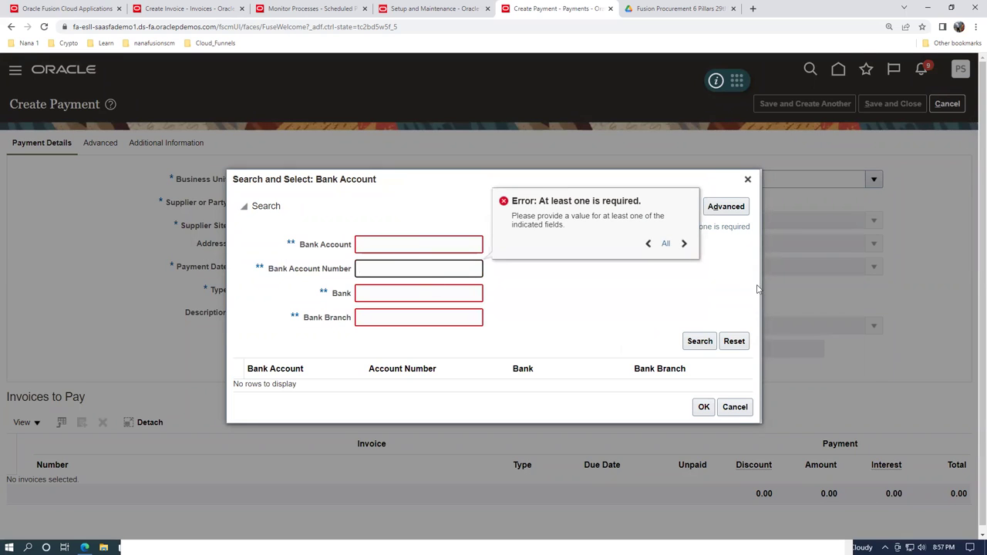
pyautogui.click(735, 408)
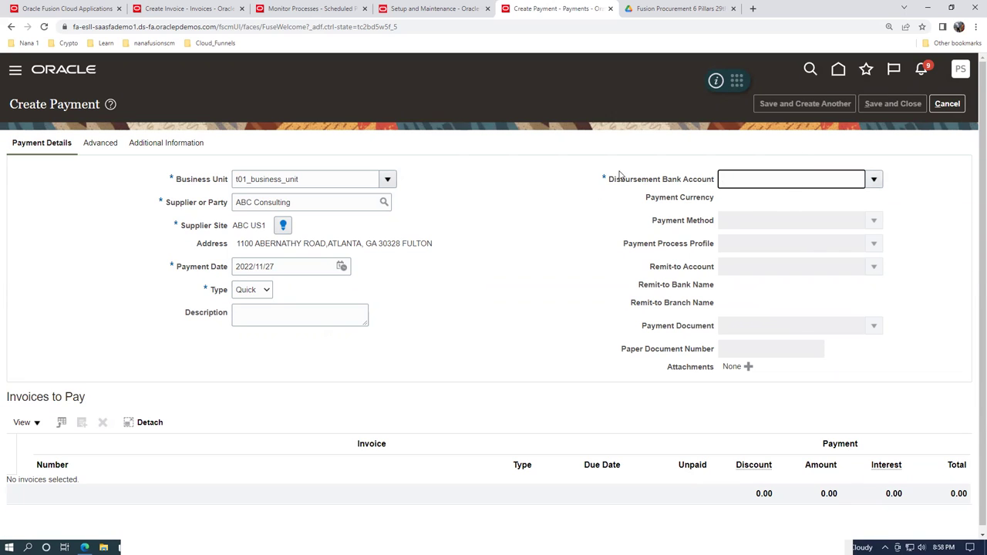
pyautogui.click(875, 182)
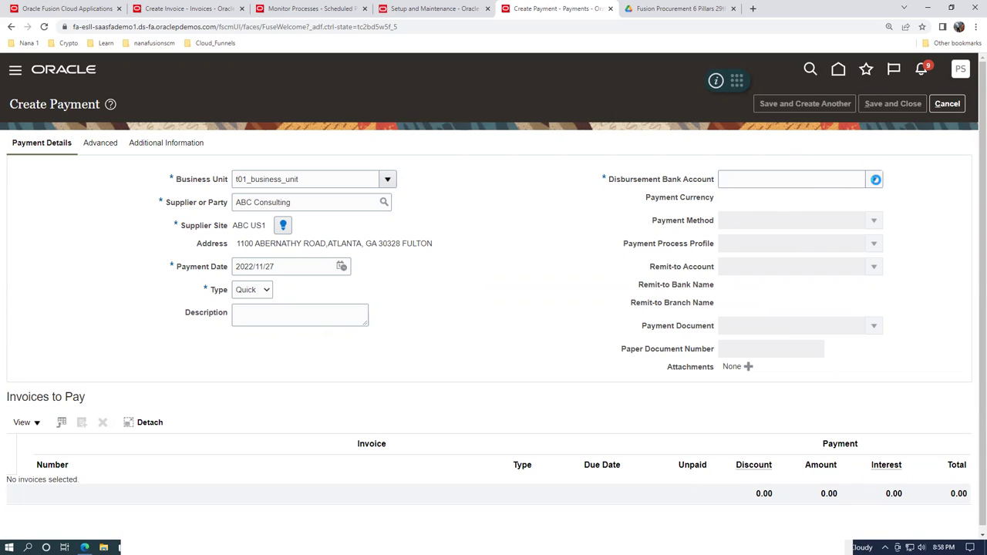
pyautogui.click(895, 204)
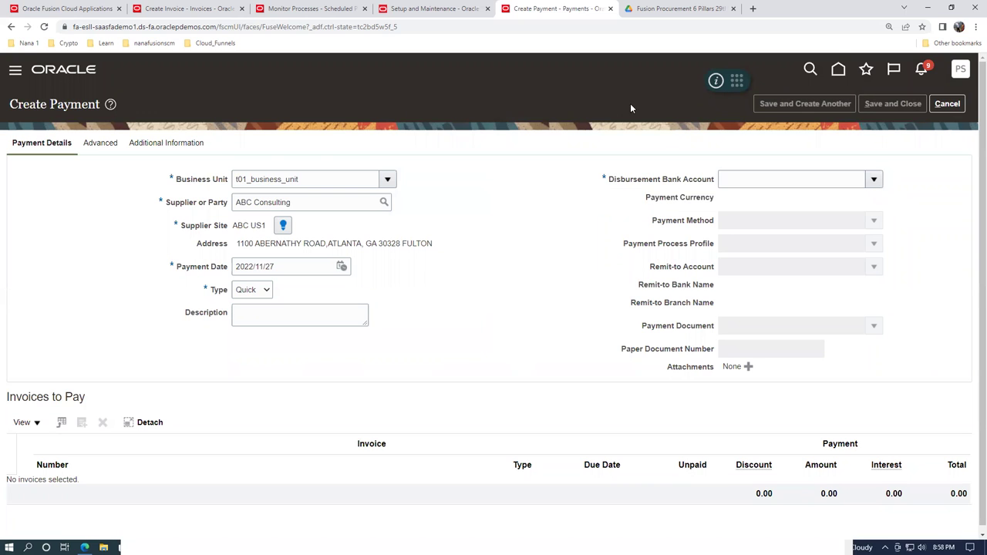
# Cancel the Create Payment page and confirm discarding the unsaved payment
pyautogui.click(674, 9)
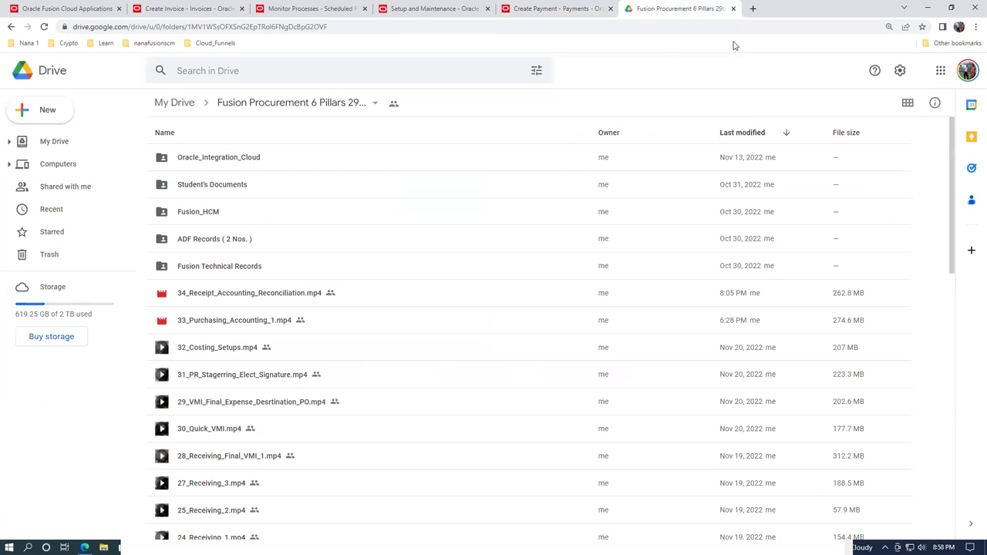
pyautogui.click(540, 10)
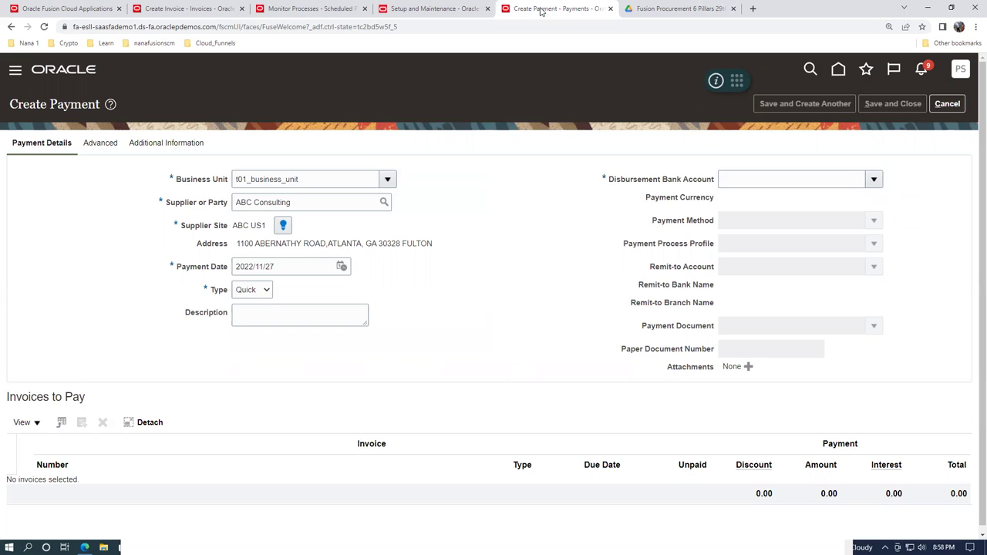
pyautogui.click(947, 103)
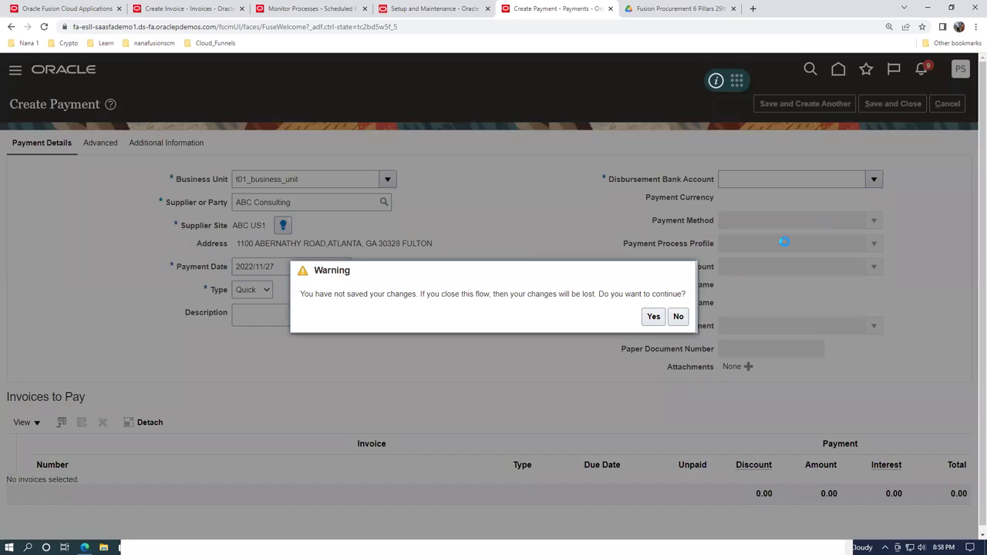
pyautogui.click(677, 313)
pyautogui.click(655, 319)
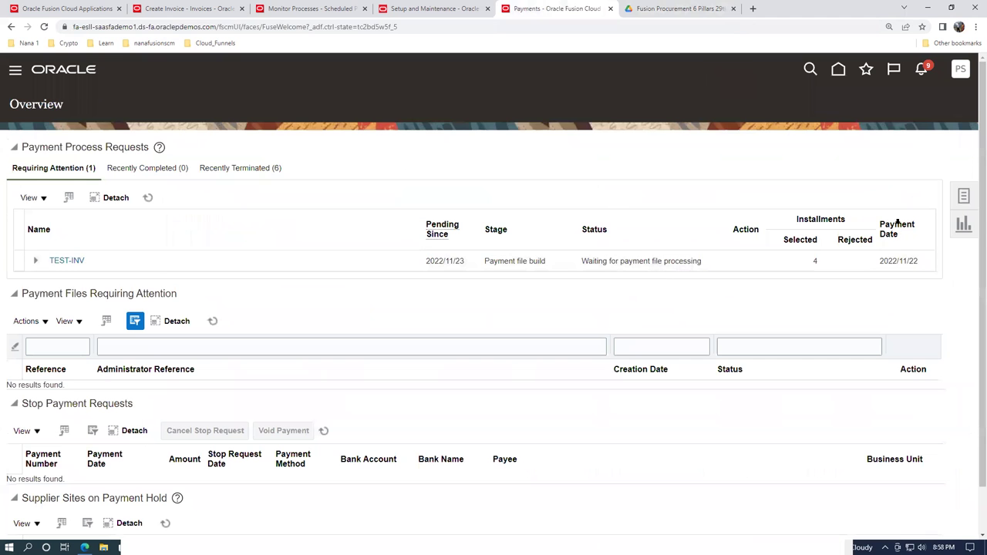
# In Setup and Maintenance, search tasks for 'man%bank' and open Manage Bank Accounts
pyautogui.click(961, 70)
pyautogui.click(761, 263)
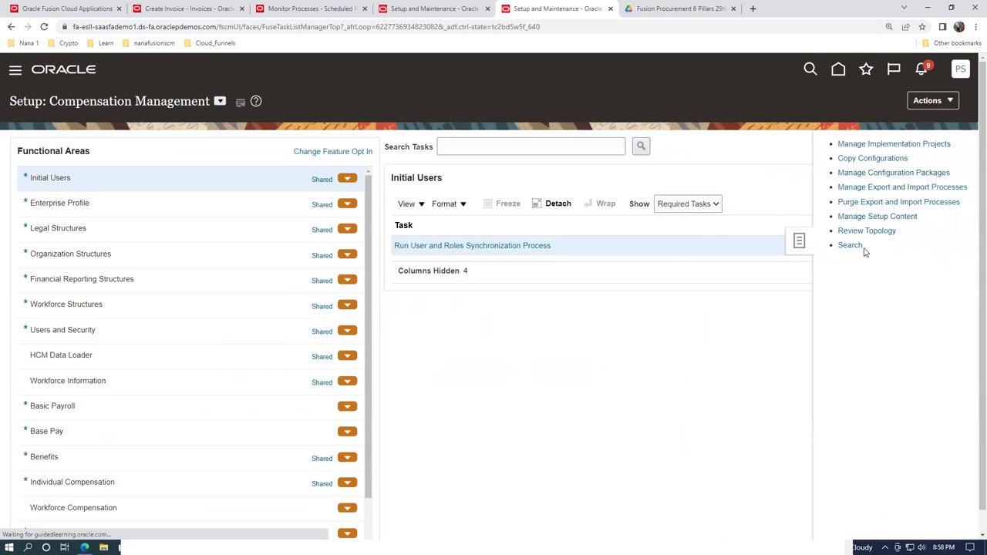
pyautogui.click(850, 245)
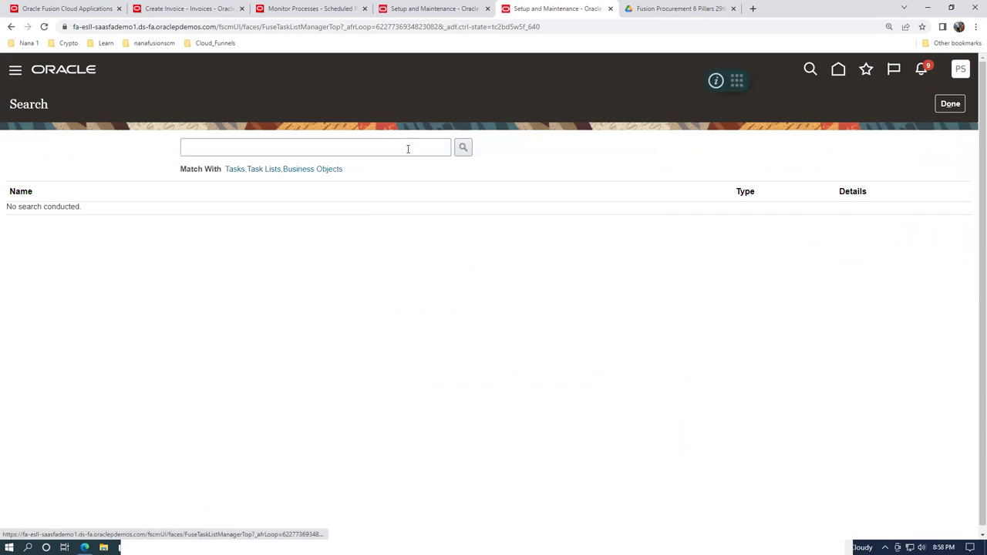
pyautogui.click(400, 148)
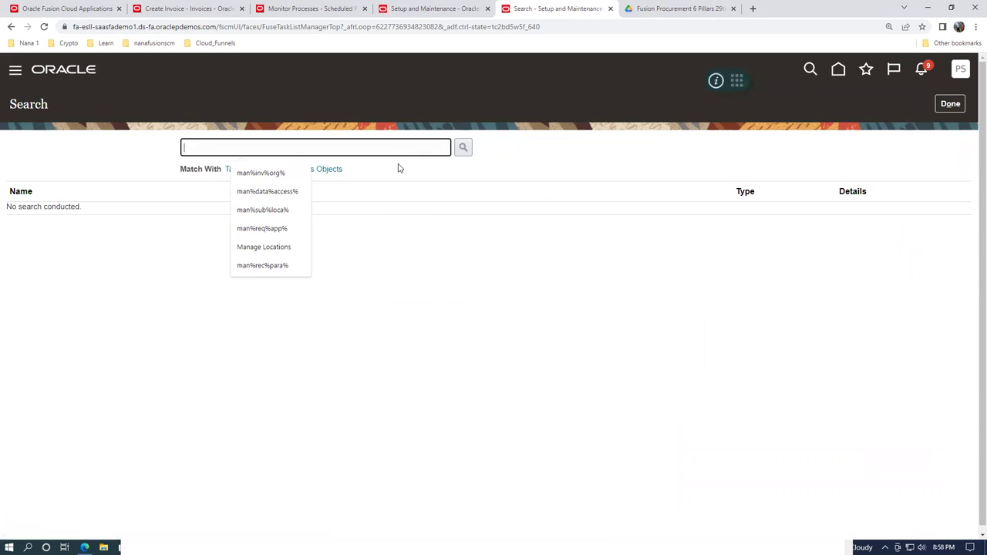
pyautogui.write('man%bank%account%')
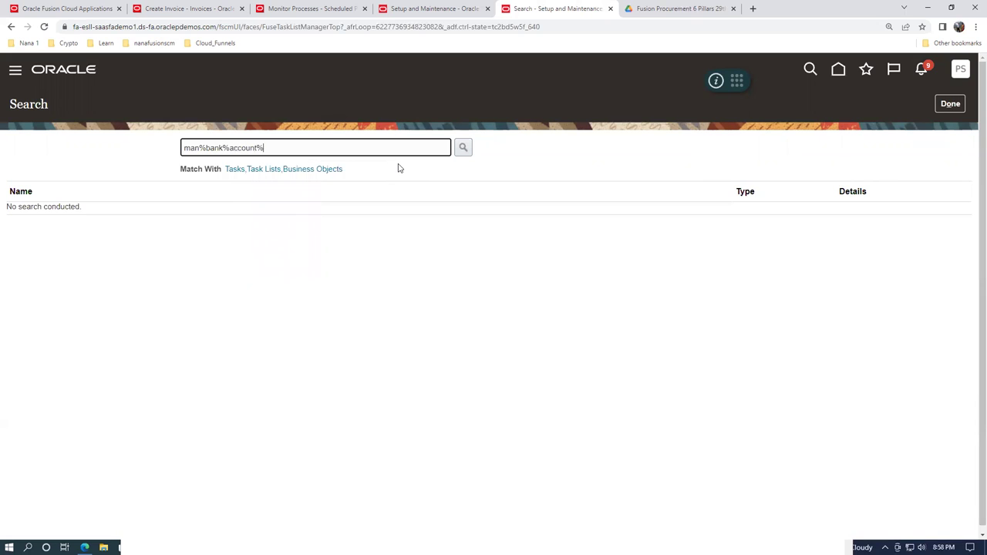
pyautogui.press('Return')
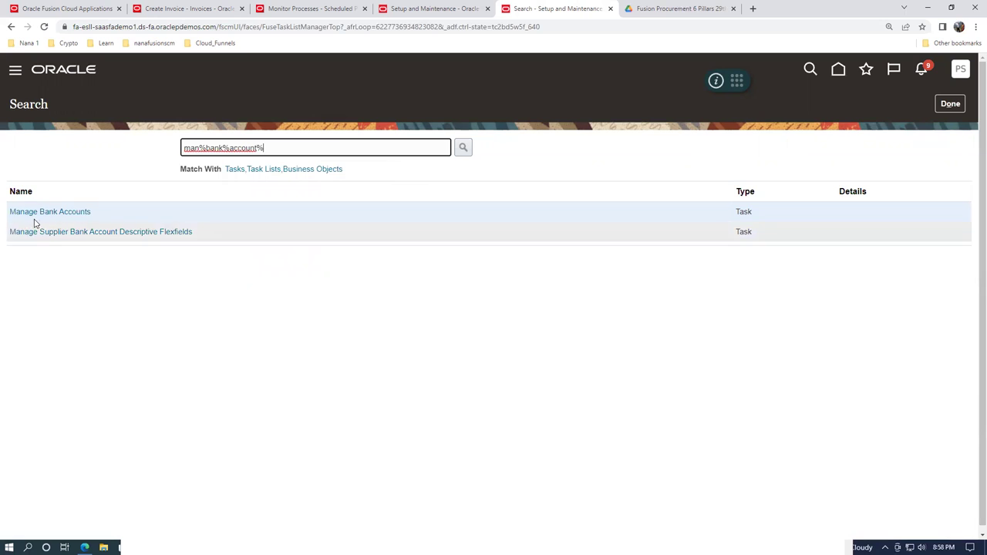
pyautogui.click(35, 213)
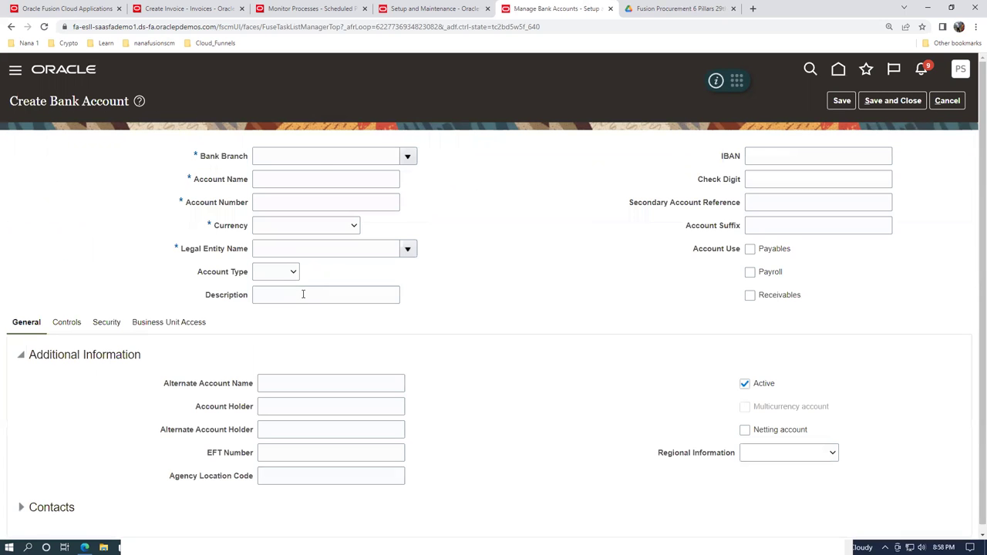
# Enter branch 0001 - Matriz, account name, number, EUR currency and legal entity US1
pyautogui.click(300, 157)
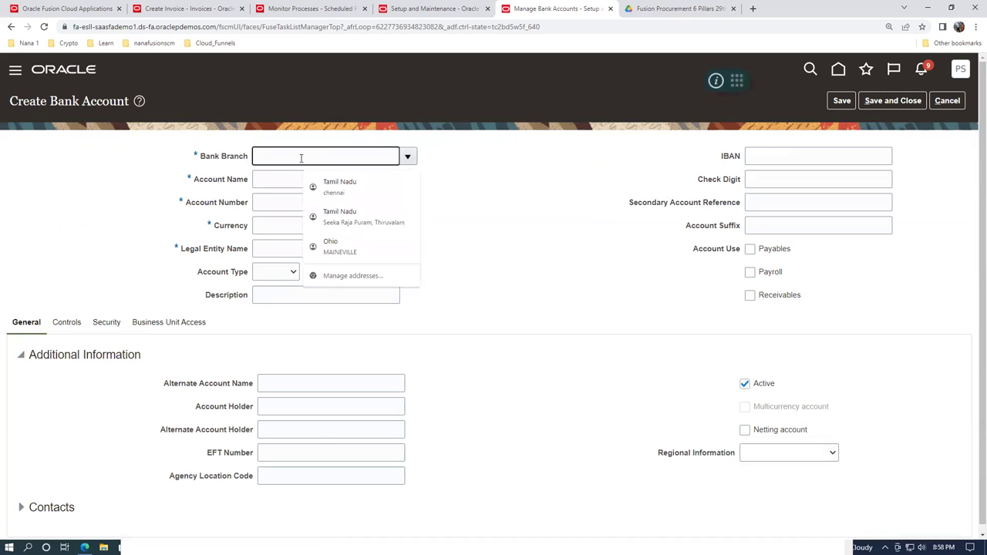
pyautogui.click(408, 157)
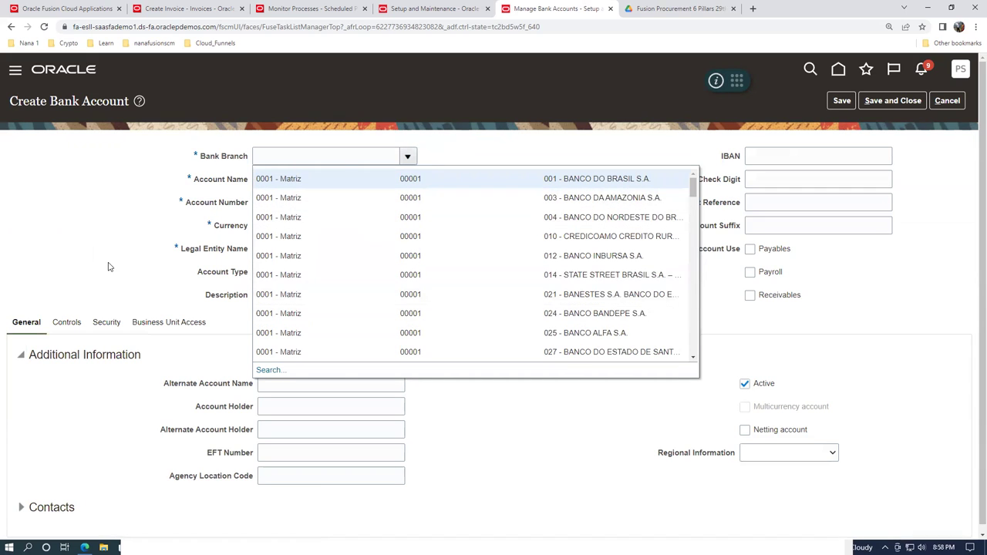
pyautogui.click(162, 279)
pyautogui.click(401, 158)
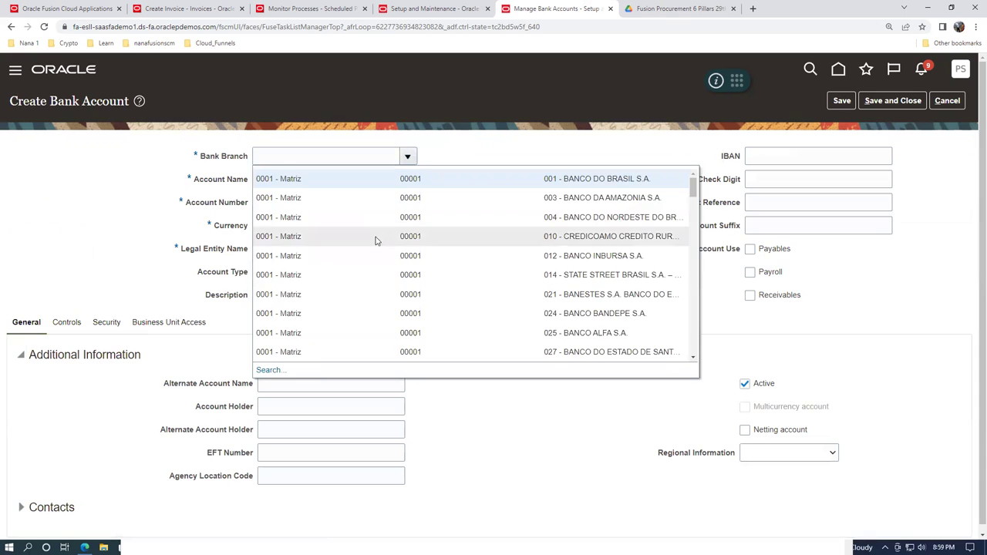
pyautogui.click(345, 195)
pyautogui.click(350, 181)
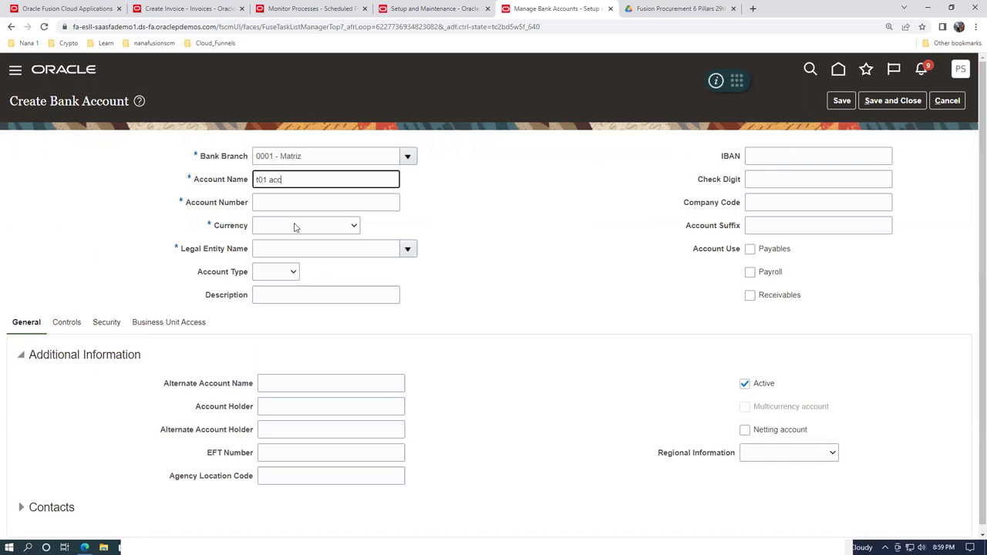
pyautogui.click(332, 205)
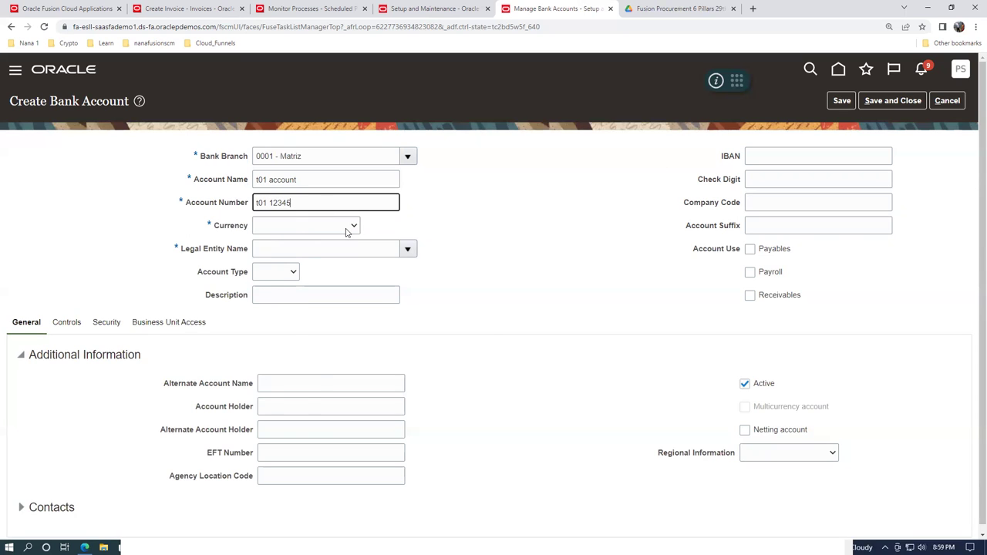
pyautogui.click(348, 229)
pyautogui.click(344, 257)
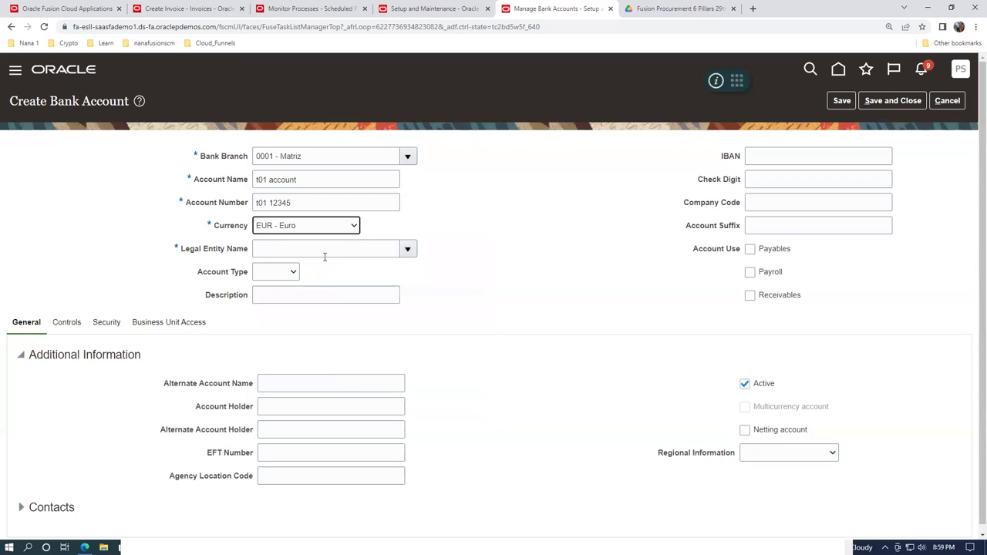
pyautogui.click(327, 251)
pyautogui.write('US1')
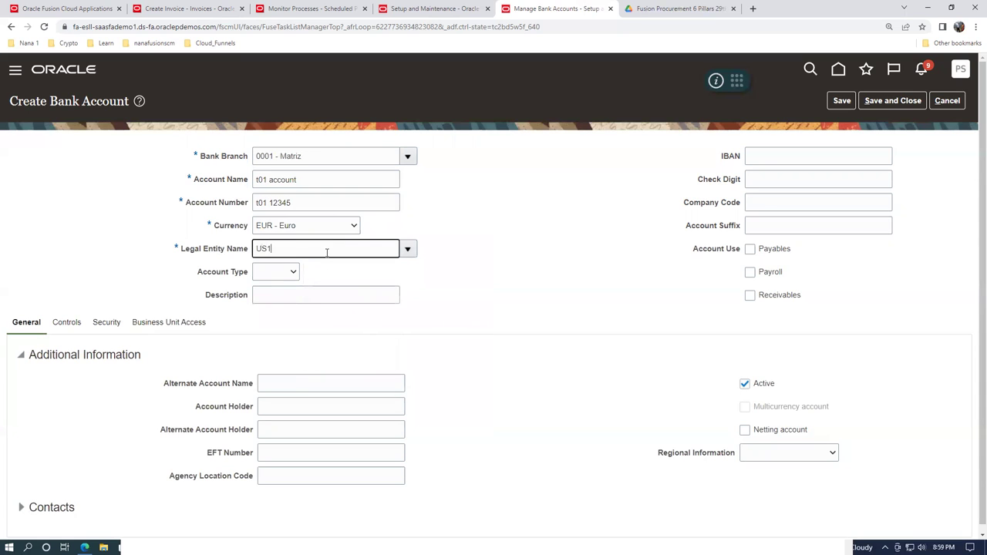
pyautogui.press('Tab')
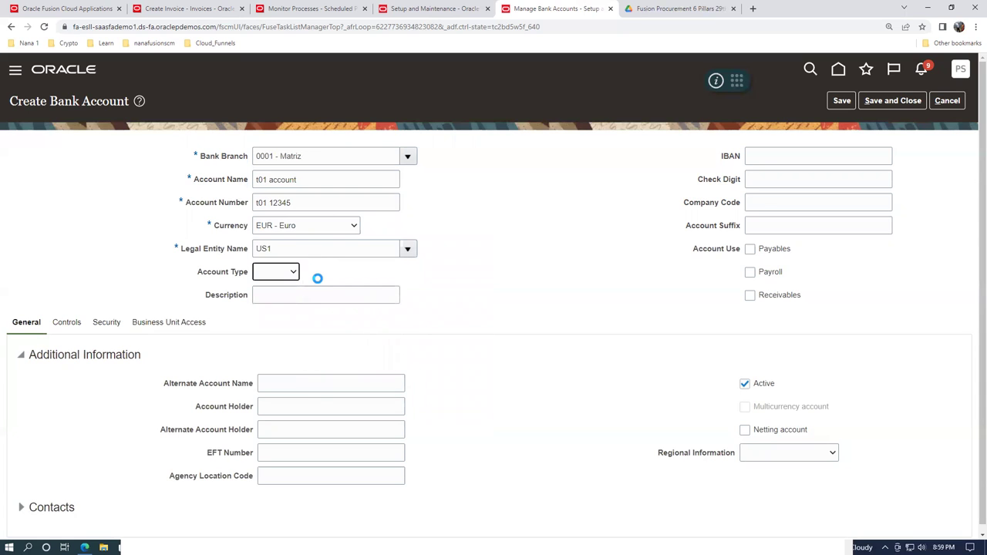
# Set the account type to Checking and change the currency to USD - US Dollar
pyautogui.click(271, 273)
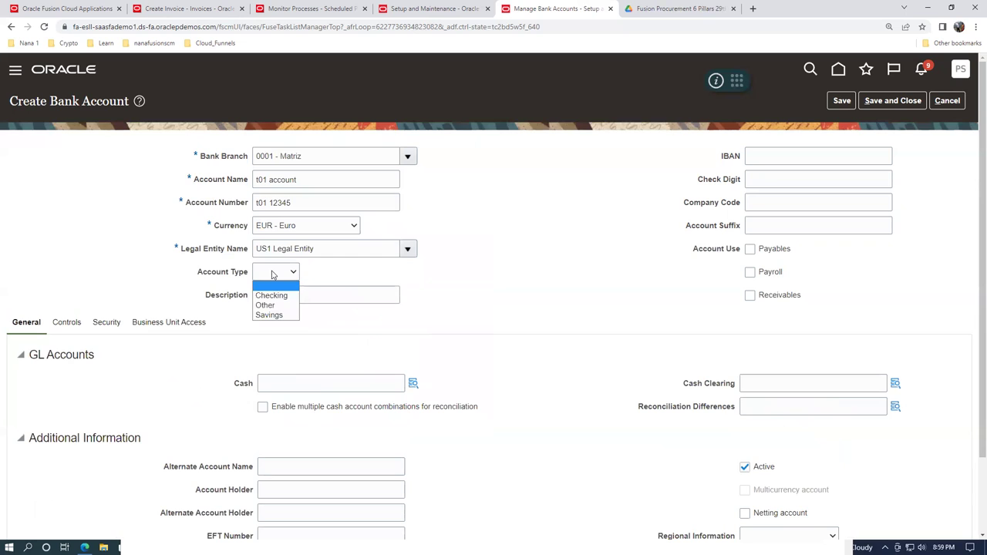
pyautogui.click(272, 296)
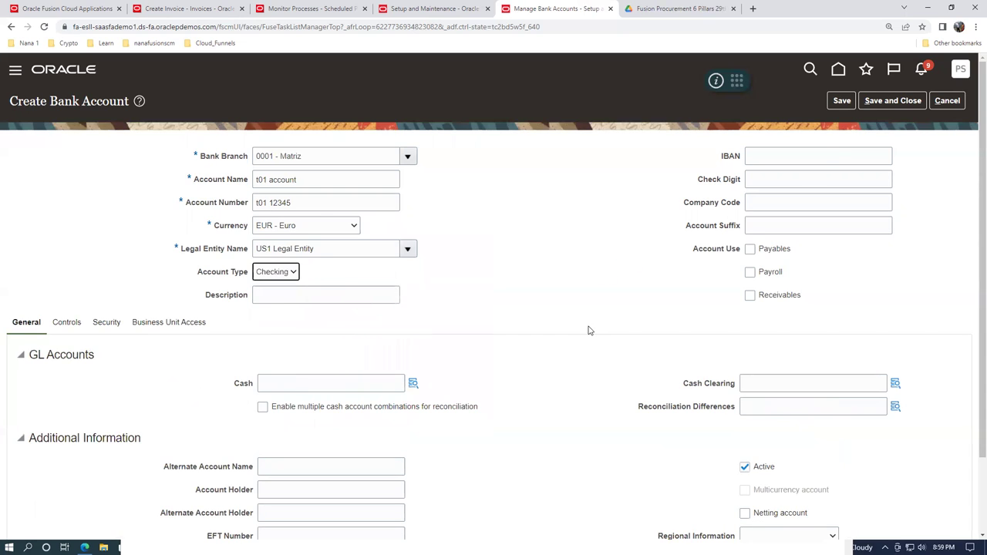
pyautogui.click(276, 235)
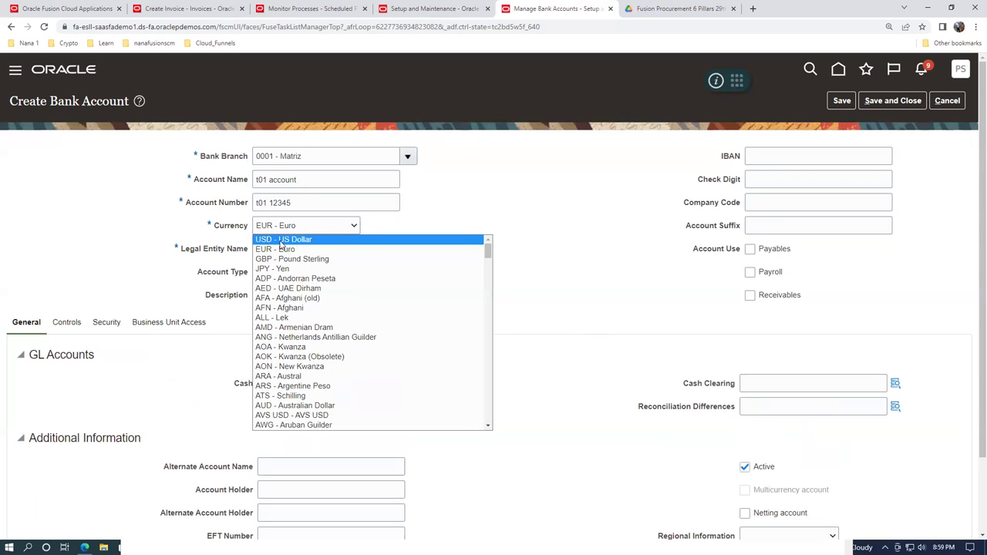
pyautogui.click(280, 238)
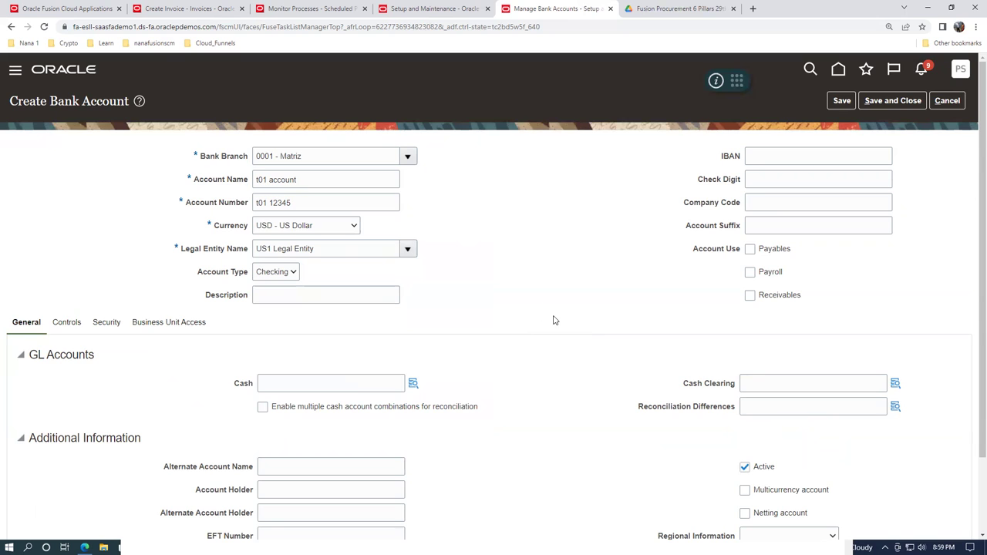
pyautogui.scroll(-3, 554, 322)
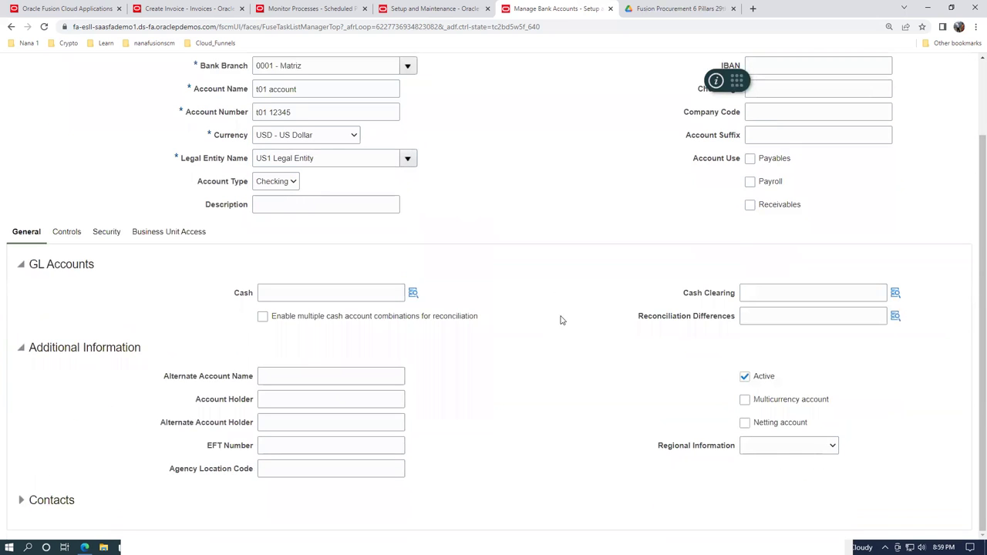
pyautogui.scroll(3, 561, 320)
# Save the bank account, enable Payables account use, and save again
pyautogui.click(841, 100)
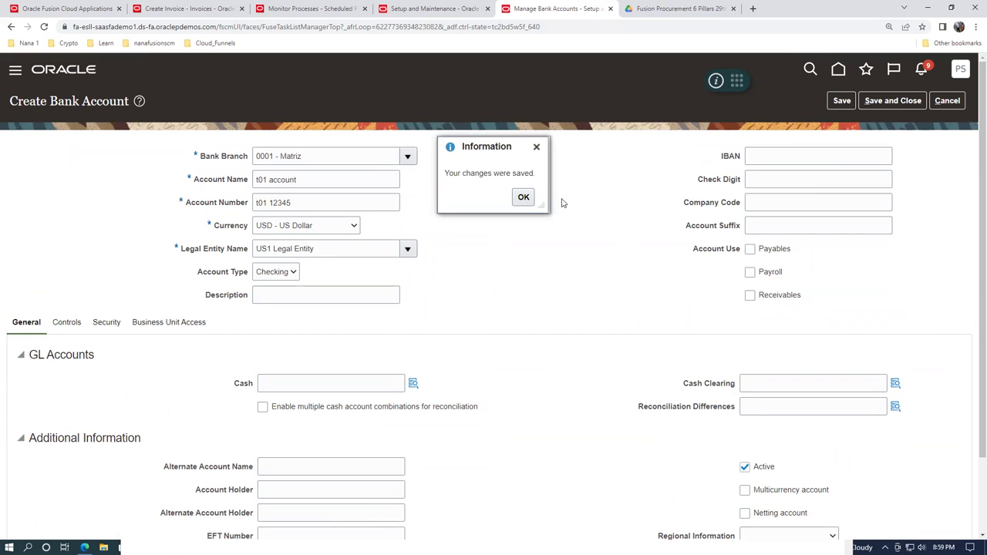
pyautogui.click(523, 198)
pyautogui.click(749, 249)
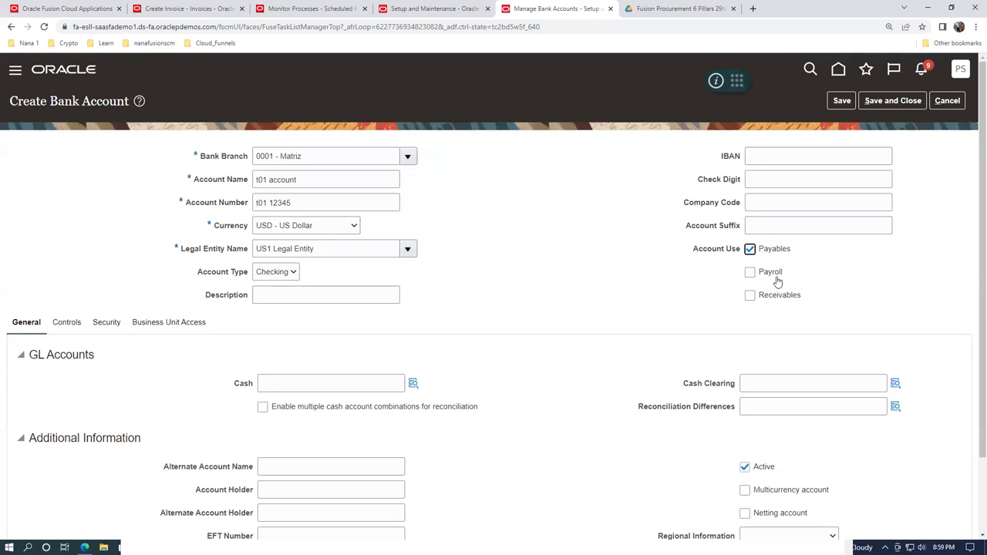
pyautogui.click(842, 101)
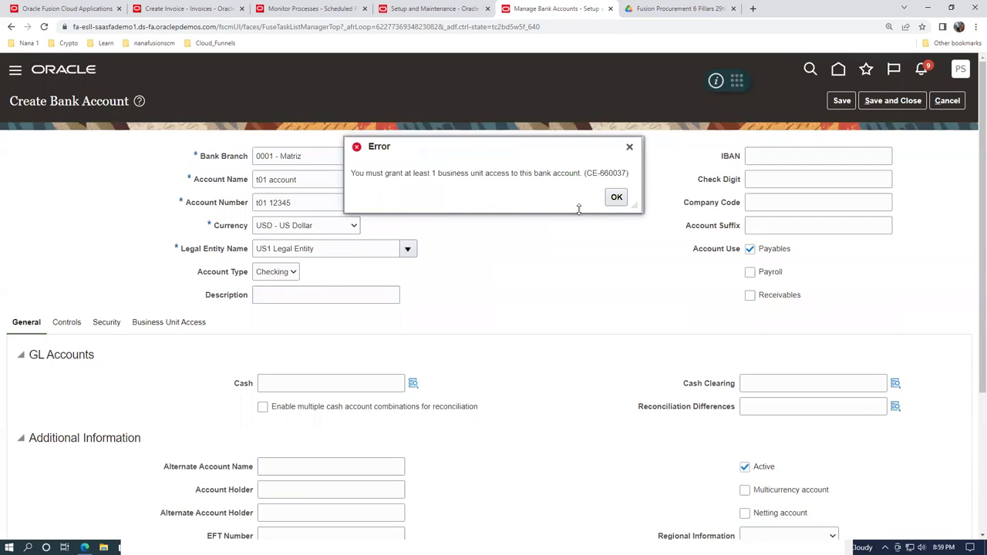
pyautogui.click(616, 198)
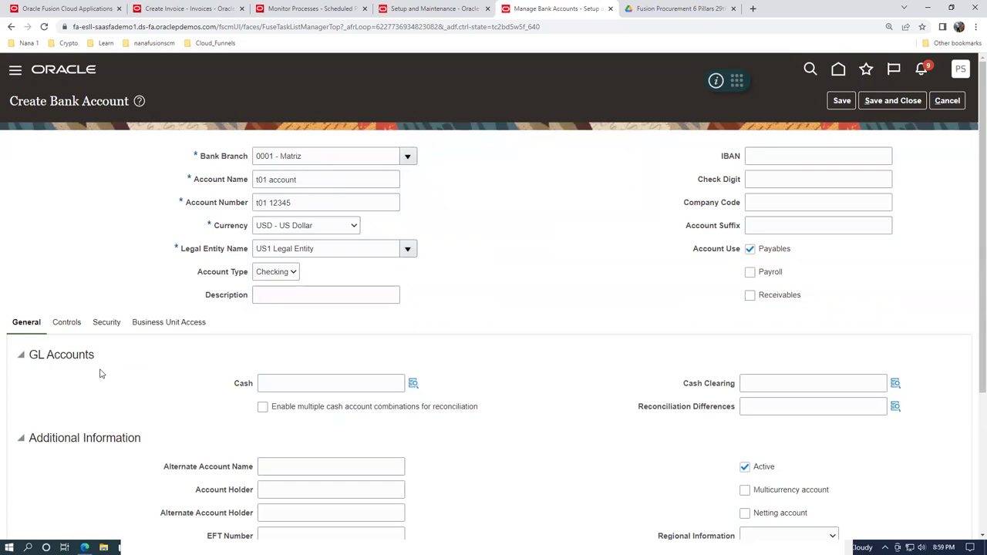
# Add t01_business_unit under Business Unit Access for t01 account and save
pyautogui.click(162, 327)
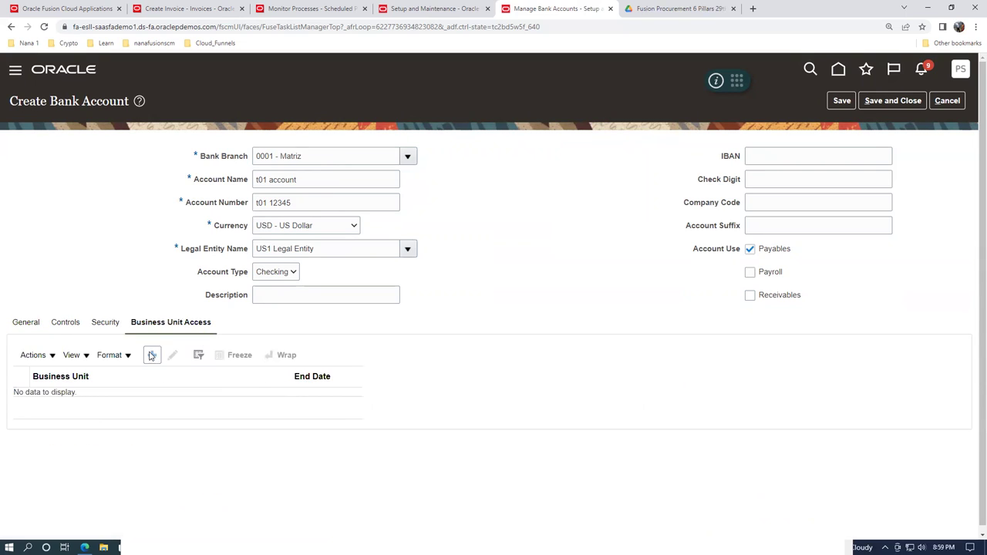
pyautogui.click(202, 358)
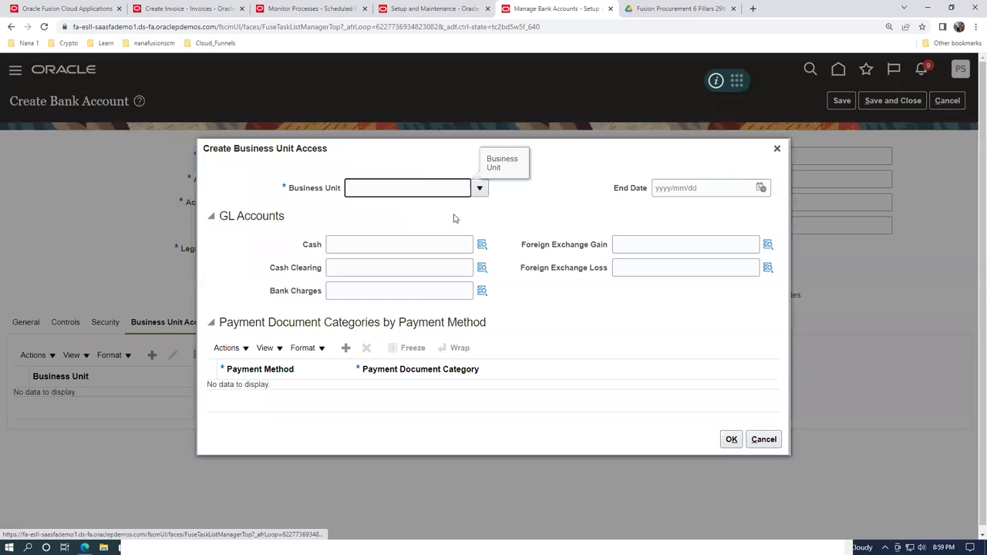
pyautogui.write('t0')
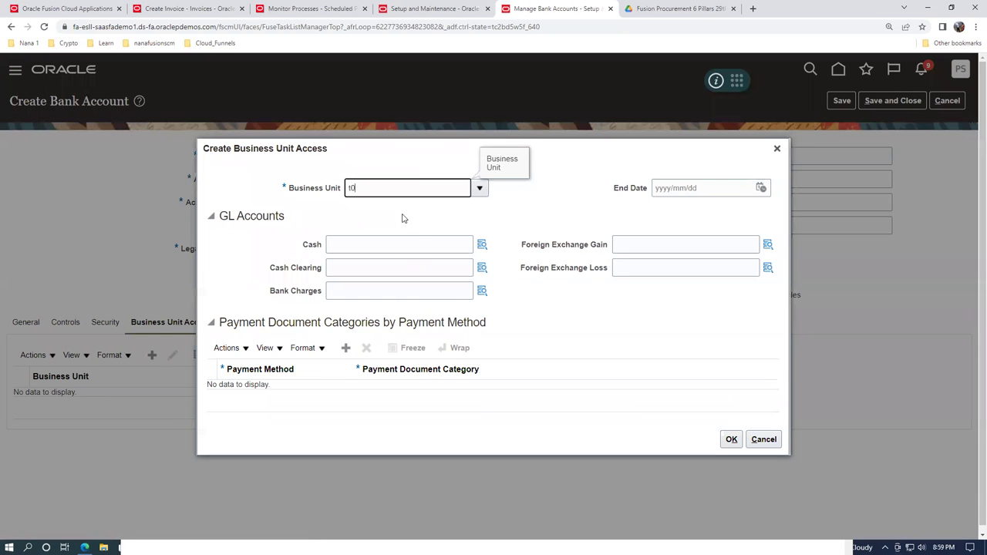
pyautogui.write('1')
pyautogui.press('Tab')
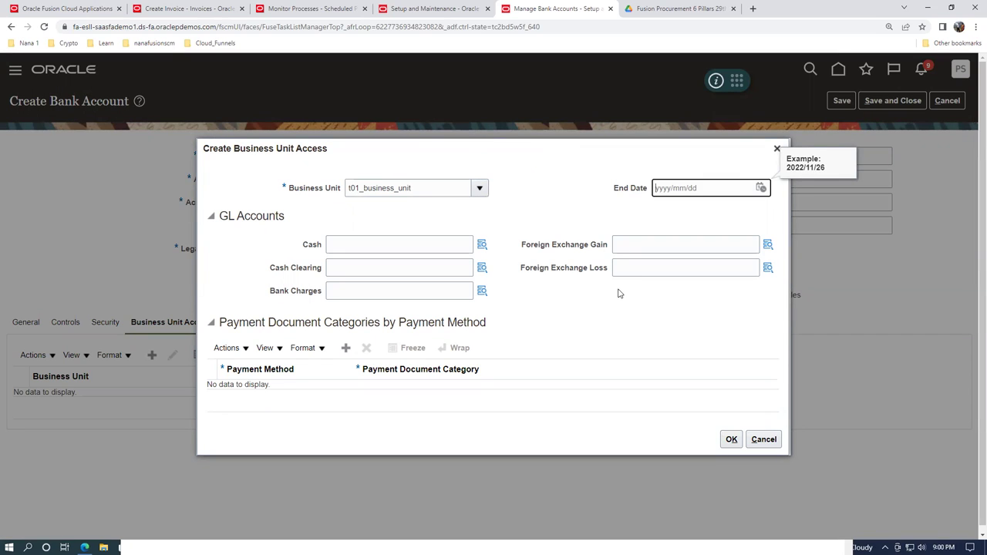
pyautogui.click(732, 441)
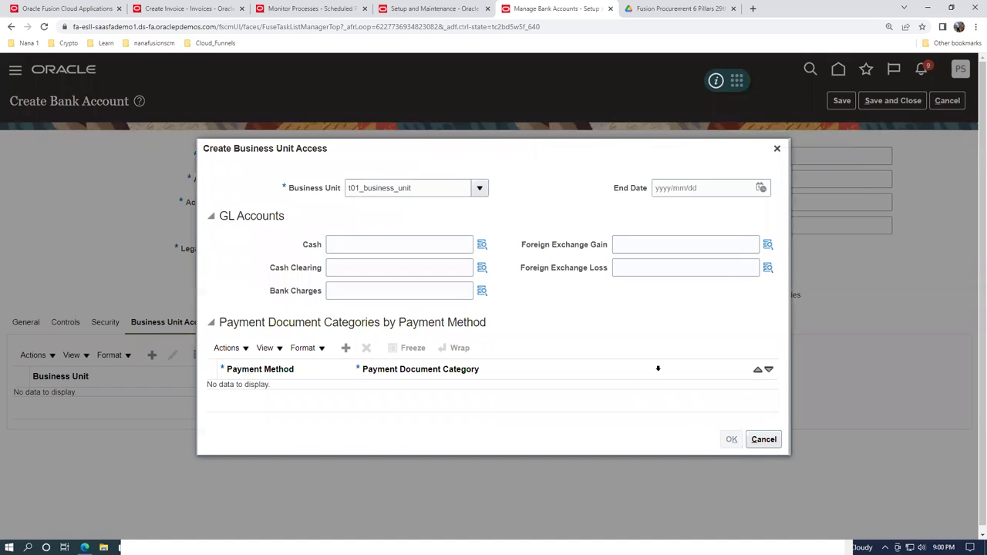
pyautogui.click(841, 100)
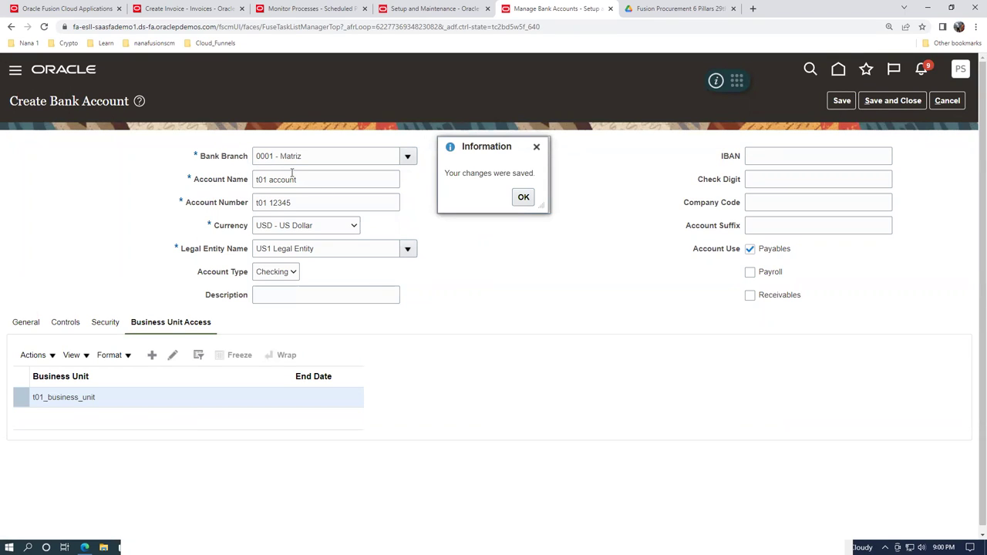
pyautogui.click(523, 198)
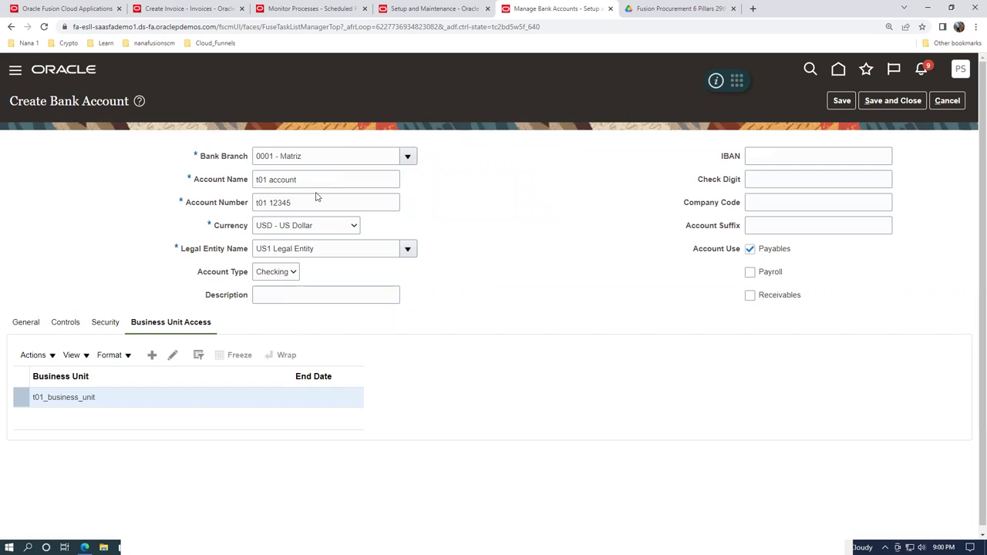
# Copy branch name 0001 - Matriz into the notes, labelled 'Branch name'
pyautogui.moveTo(322, 152); pyautogui.dragTo(245, 179)
pyautogui.hotkey('ctrl', 'c')
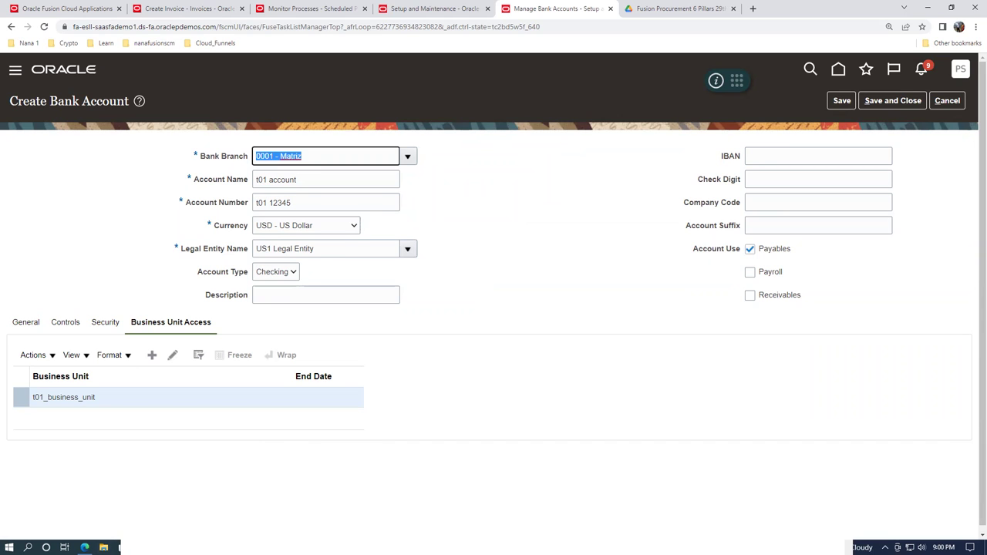
pyautogui.hotkey('alt', 'Tab')
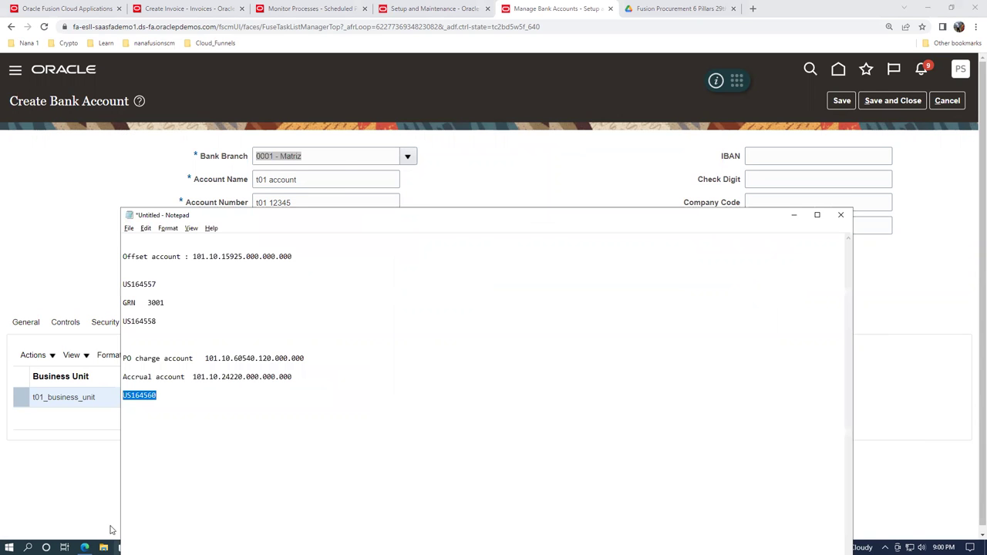
pyautogui.click(9, 547)
pyautogui.click(198, 534)
pyautogui.click(119, 540)
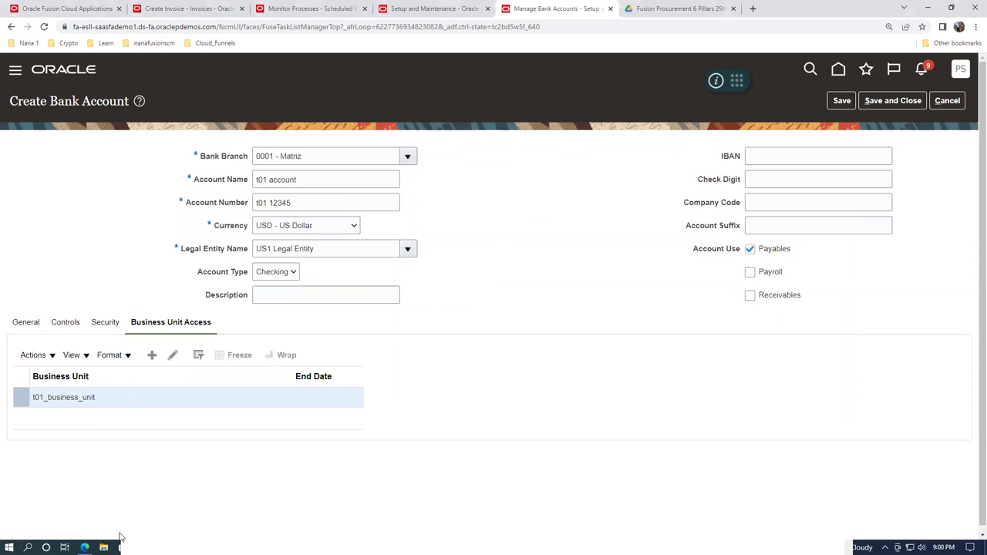
pyautogui.hotkey('alt', 'Tab')
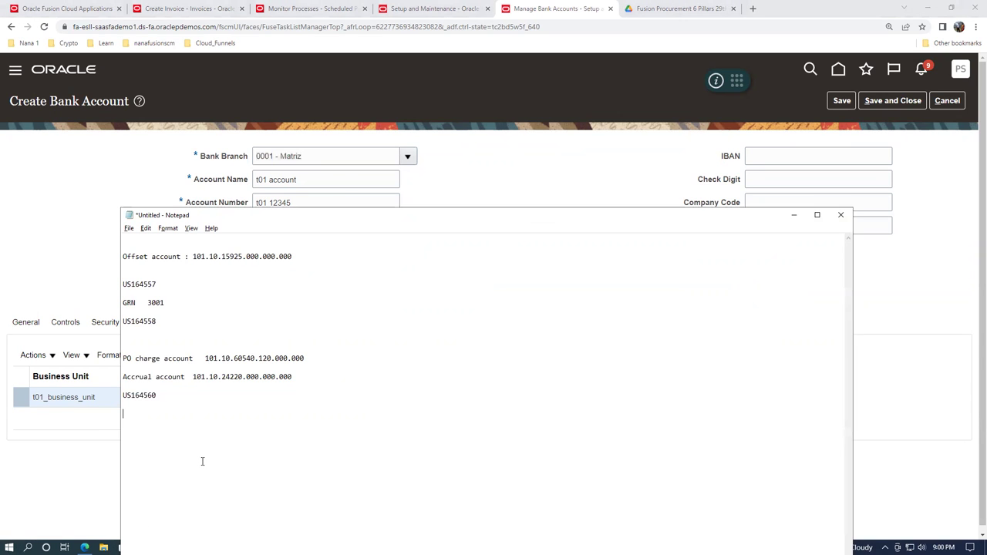
pyautogui.hotkey('ctrl', 'v')
pyautogui.write('Branch name')
pyautogui.press('Return')
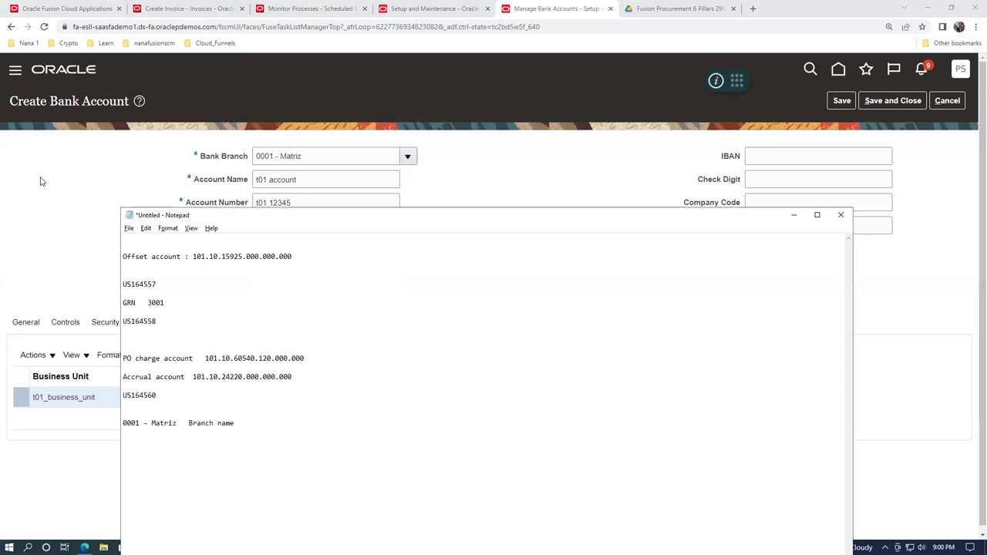
# Save and close the t01 account bank account, then go to the home page
pyautogui.hotkey('alt', 'Tab')
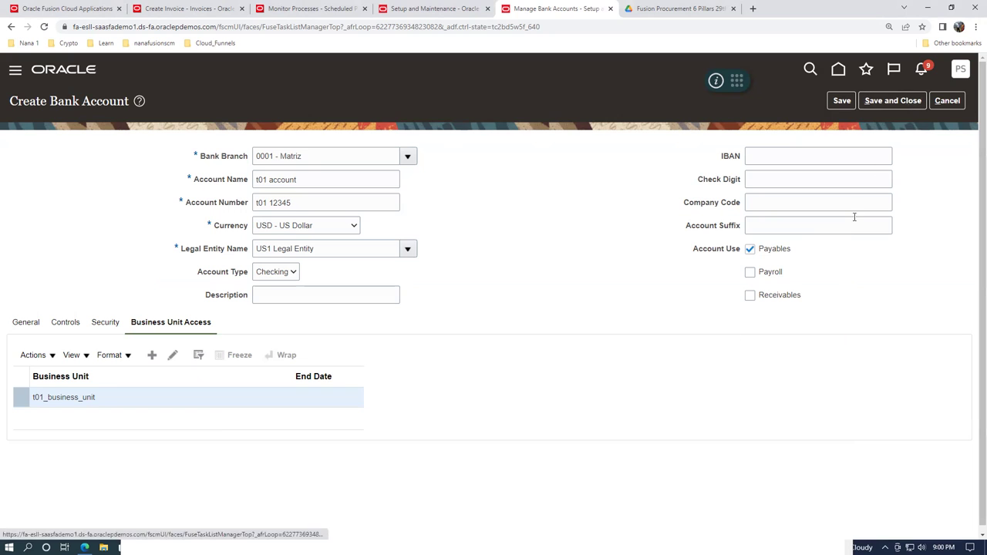
pyautogui.click(898, 102)
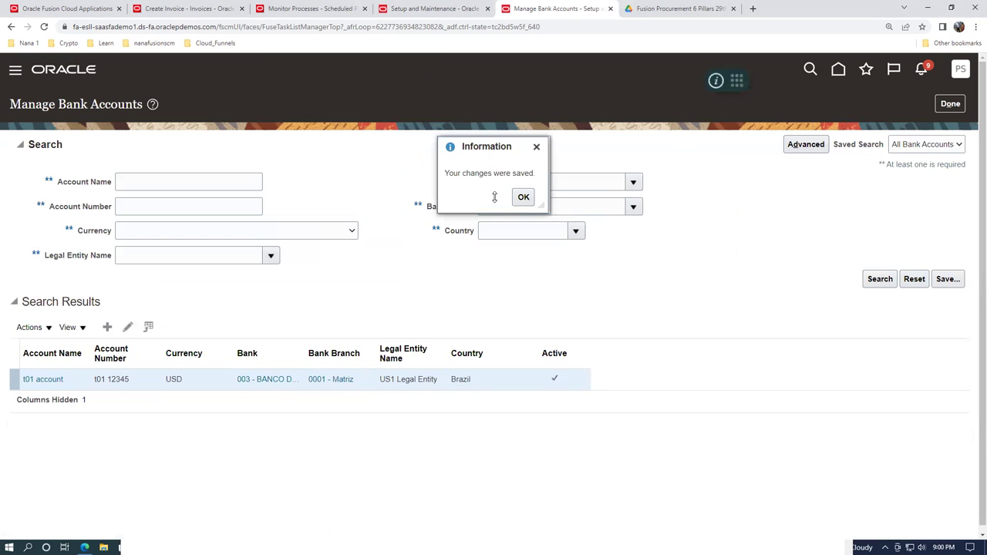
pyautogui.click(523, 197)
pyautogui.click(415, 7)
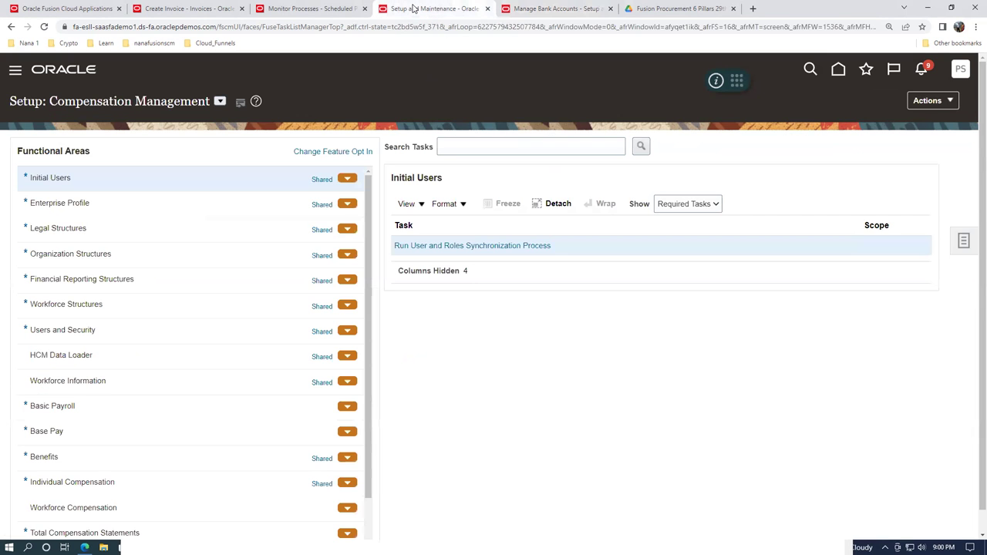
pyautogui.click(556, 9)
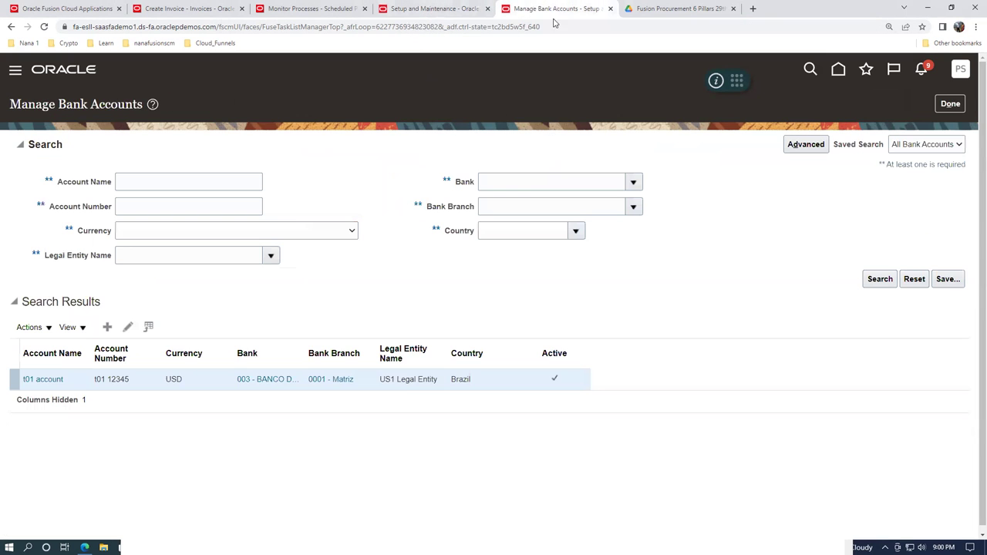
pyautogui.click(415, 8)
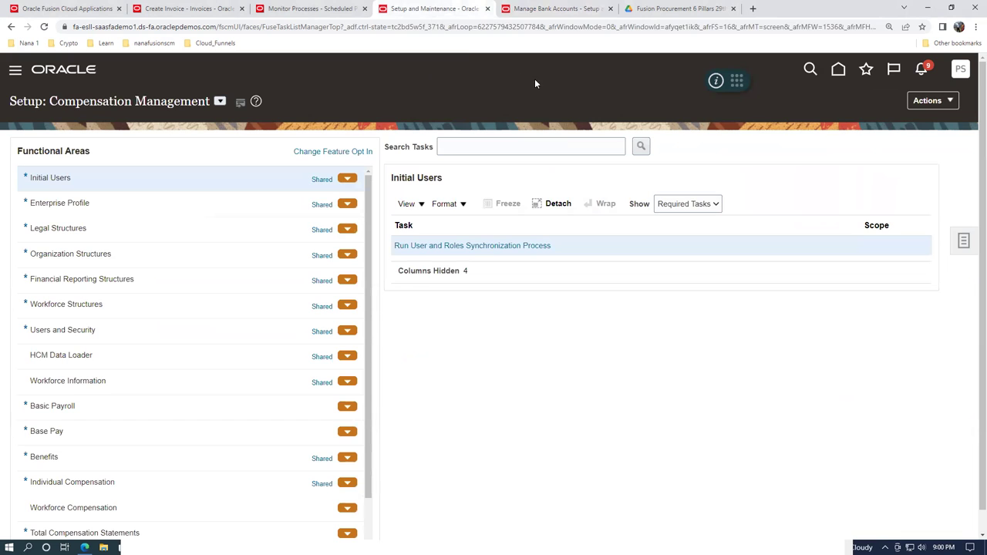
pyautogui.click(838, 70)
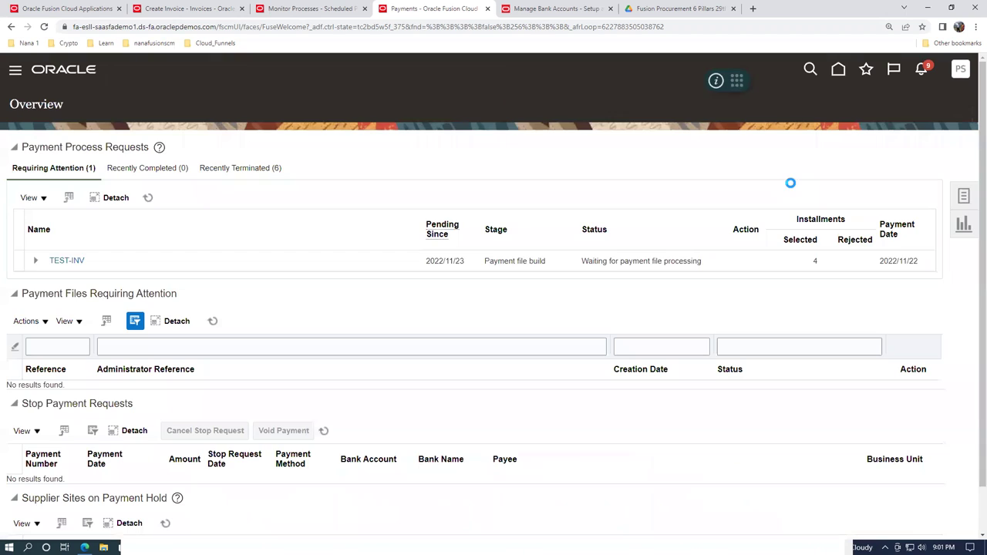
pyautogui.click(964, 197)
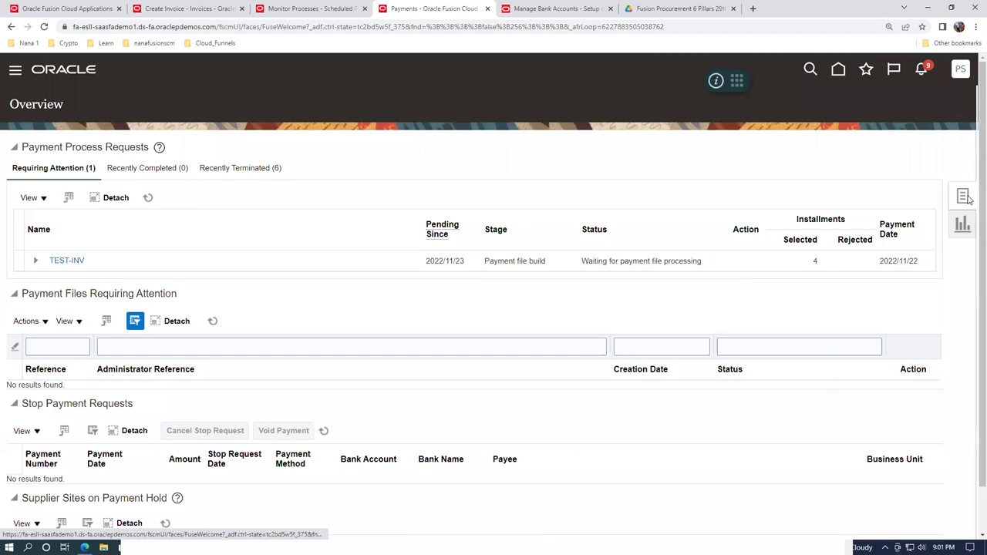
pyautogui.click(893, 157)
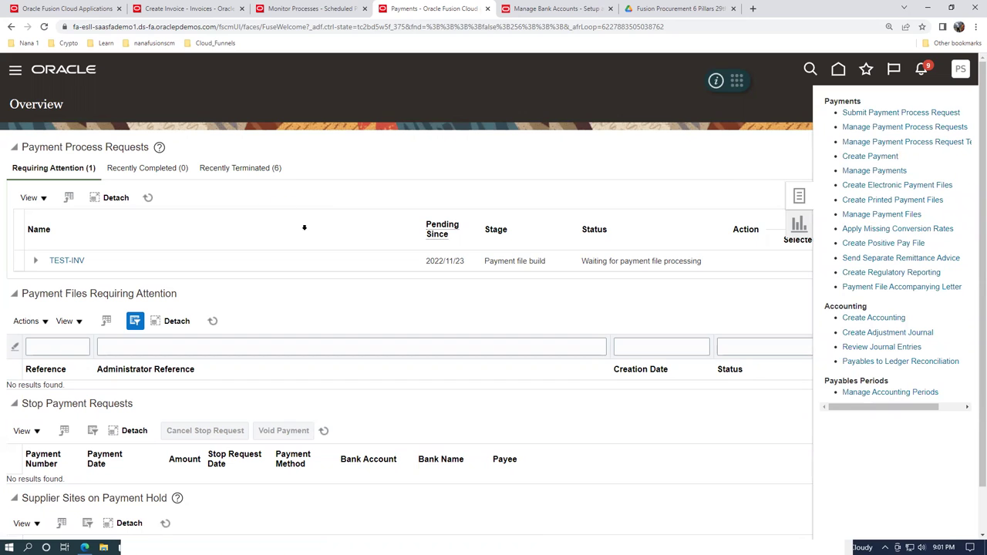
pyautogui.click(264, 182)
pyautogui.write('t01')
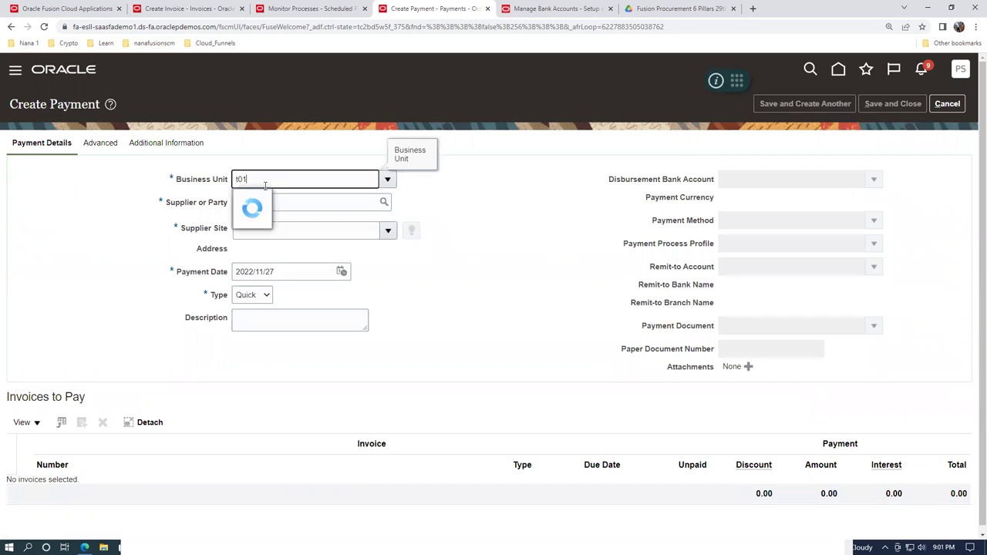
pyautogui.click(260, 199)
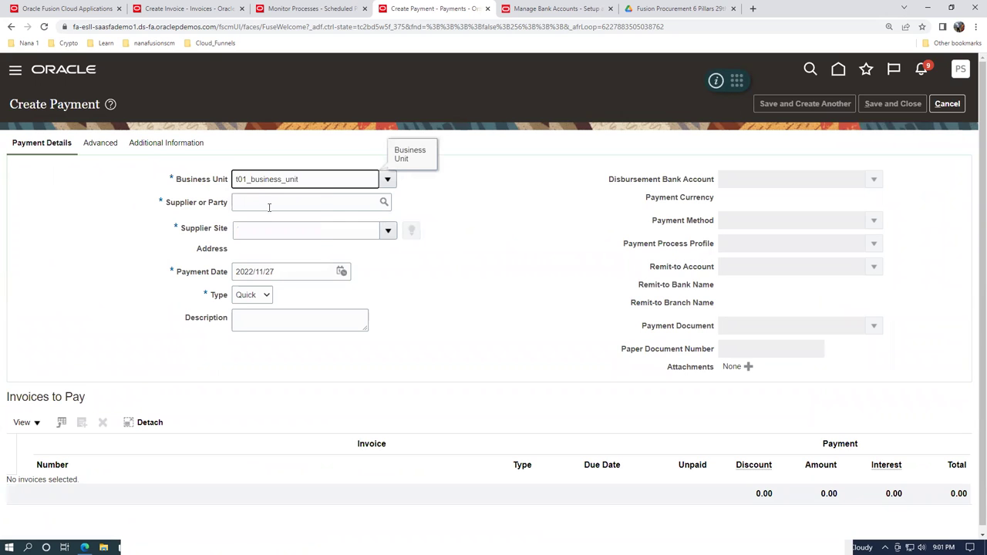
pyautogui.click(270, 205)
pyautogui.write('abc')
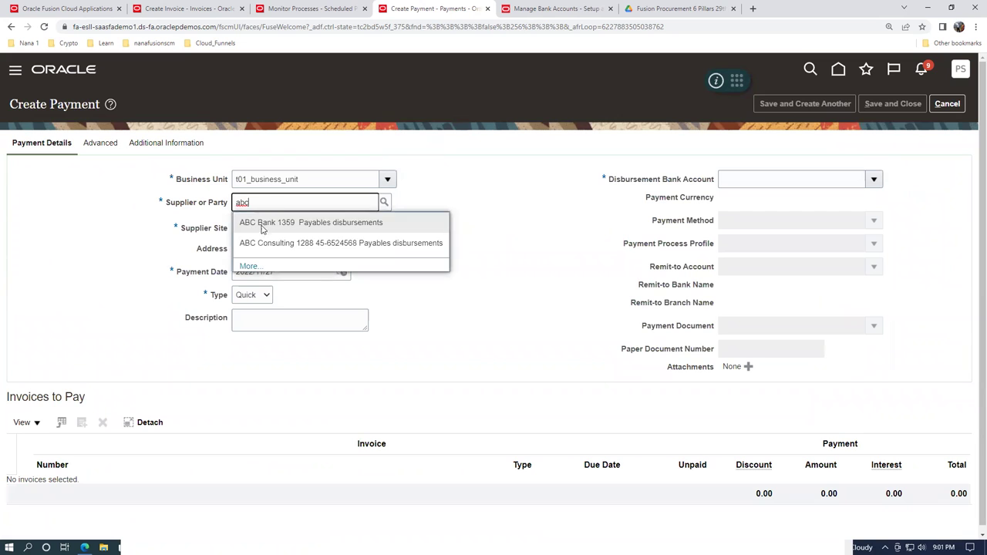
pyautogui.click(269, 244)
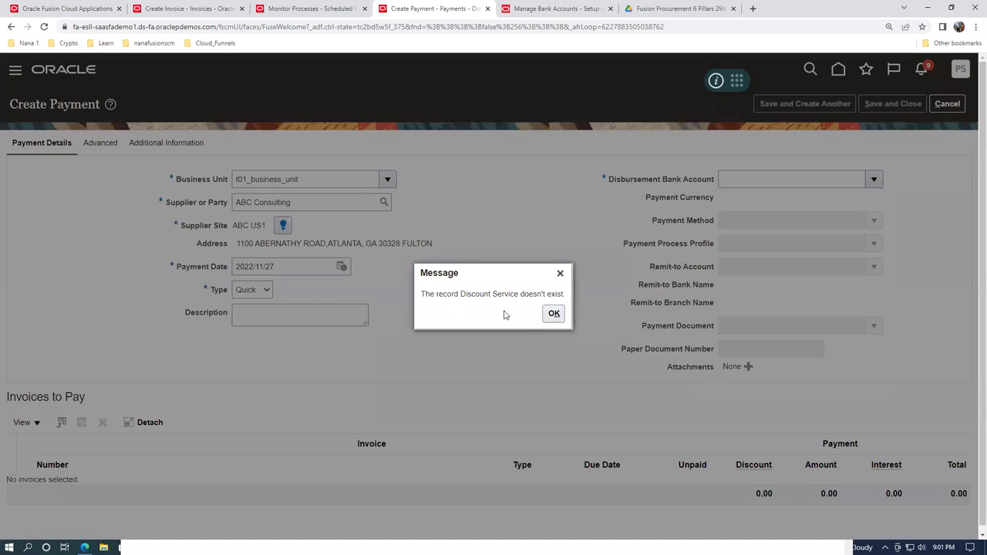
pyautogui.click(554, 313)
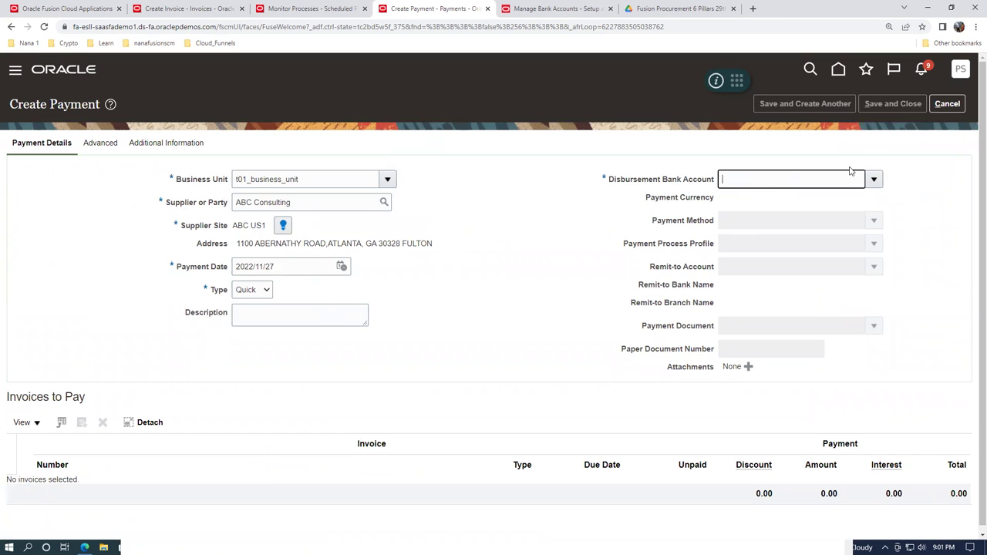
pyautogui.click(874, 179)
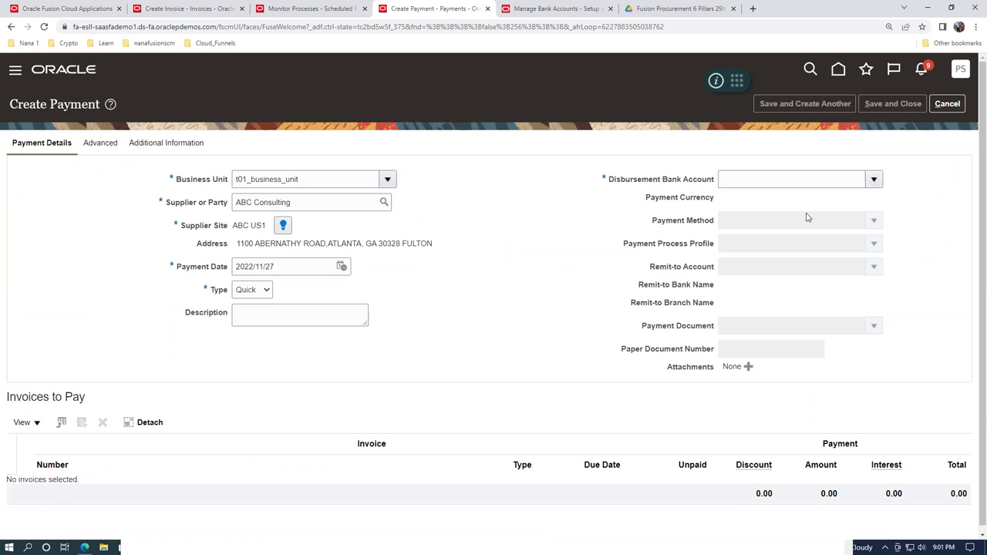
# Pay from t01 account using the External Check profile and check available payment documents
pyautogui.click(702, 203)
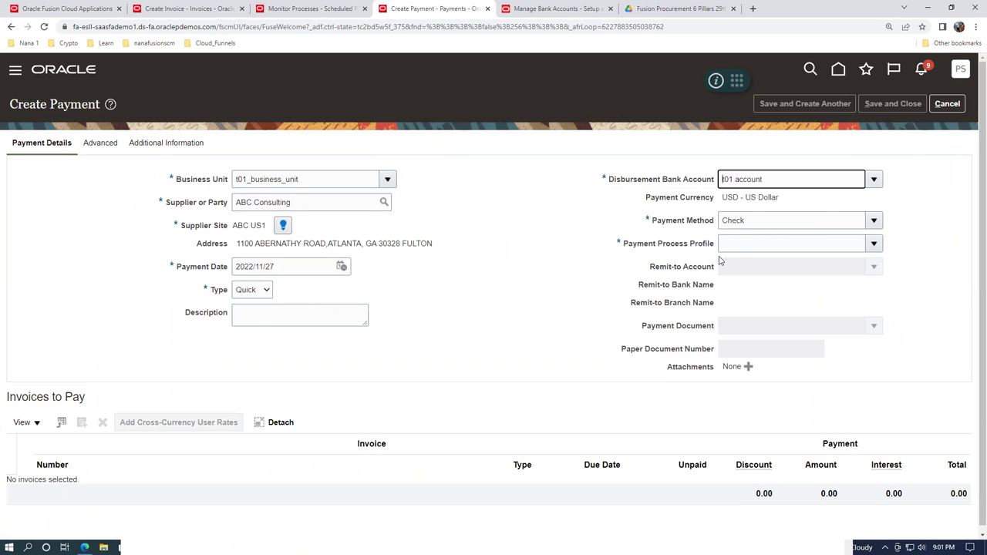
pyautogui.click(874, 243)
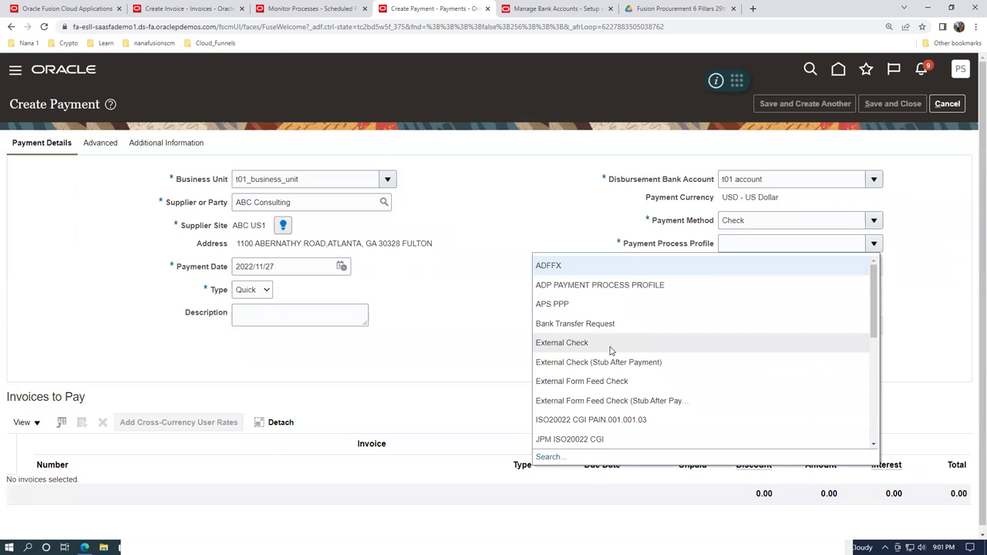
pyautogui.click(610, 345)
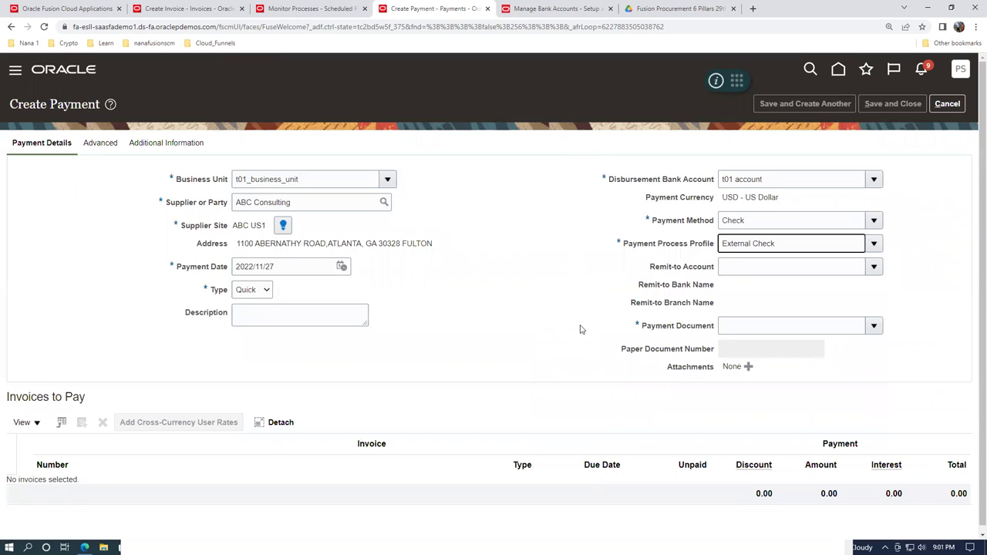
pyautogui.click(869, 326)
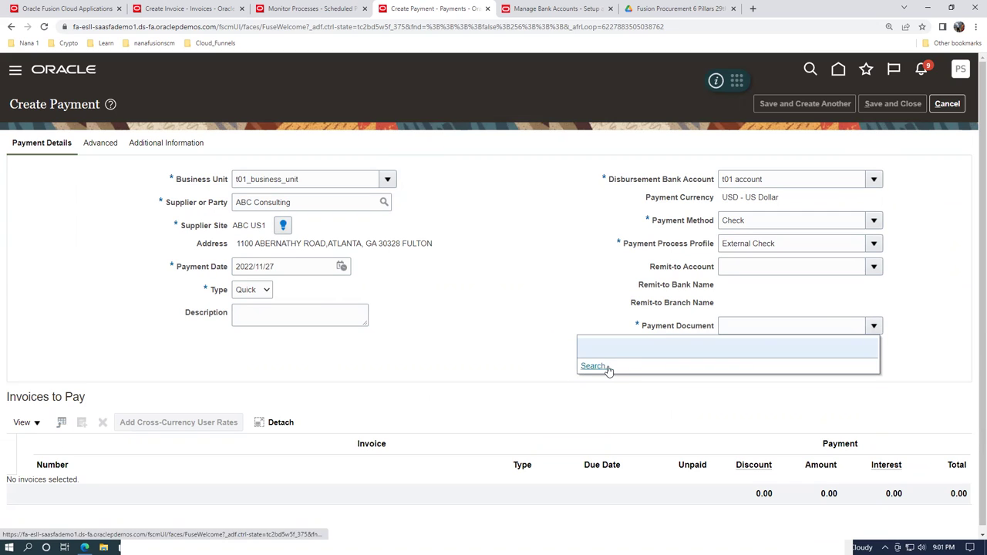
# Switch the profile to Standard Check and search payment documents, finding none to choose
pyautogui.click(818, 246)
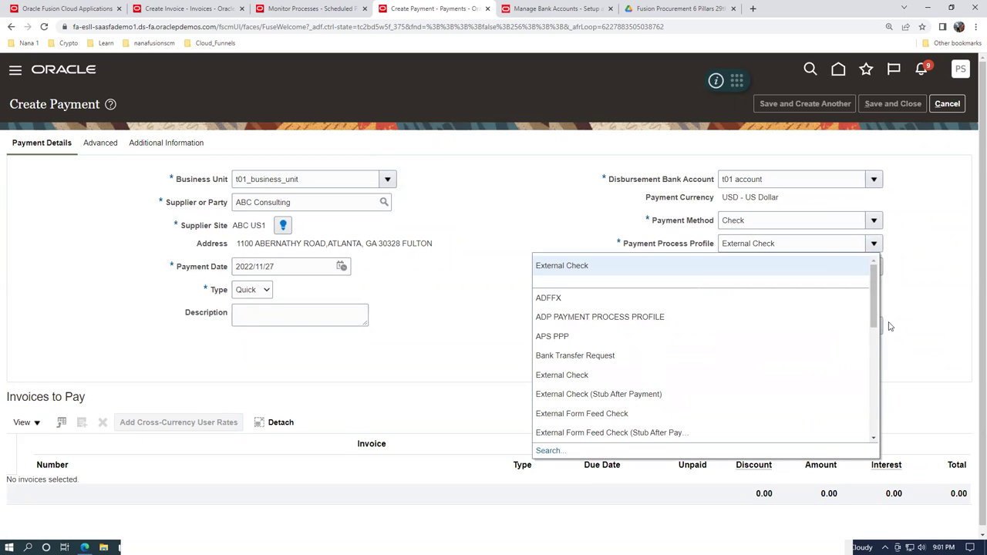
pyautogui.moveTo(883, 326); pyautogui.dragTo(895, 396)
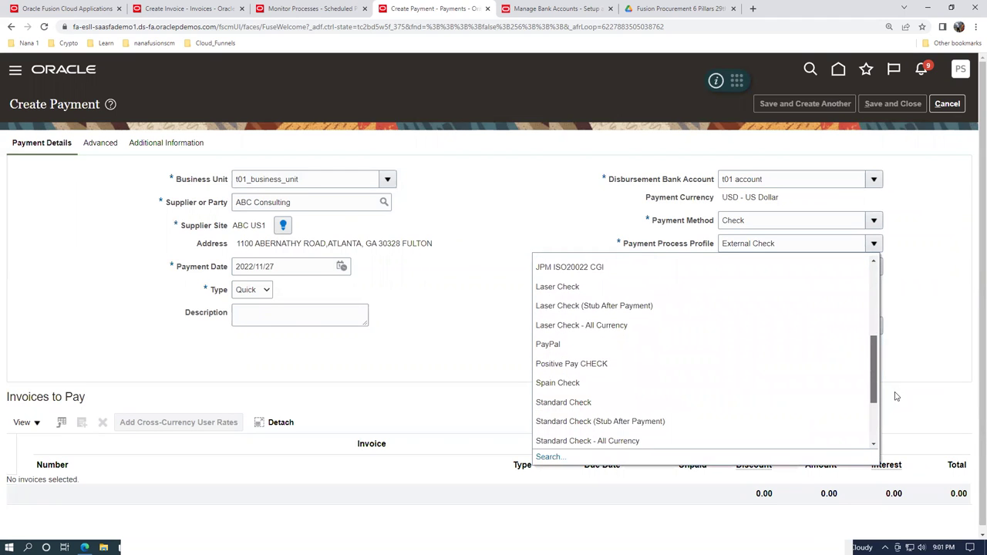
pyautogui.click(706, 406)
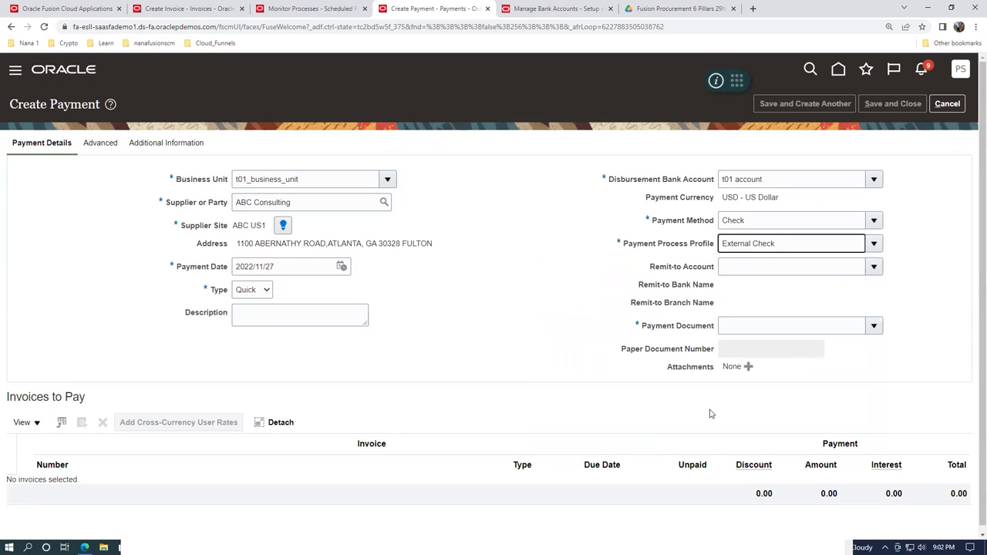
pyautogui.click(874, 325)
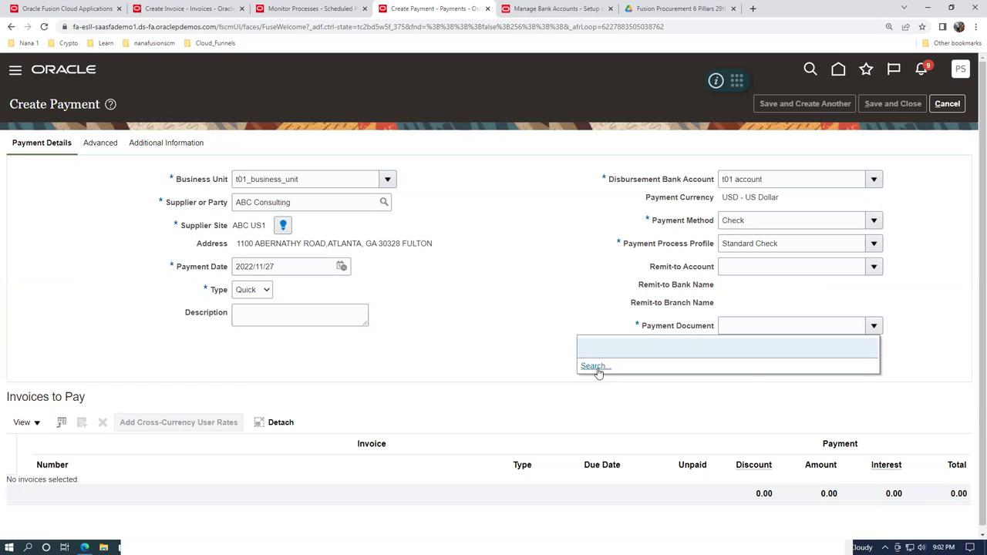
pyautogui.click(595, 369)
pyautogui.click(589, 321)
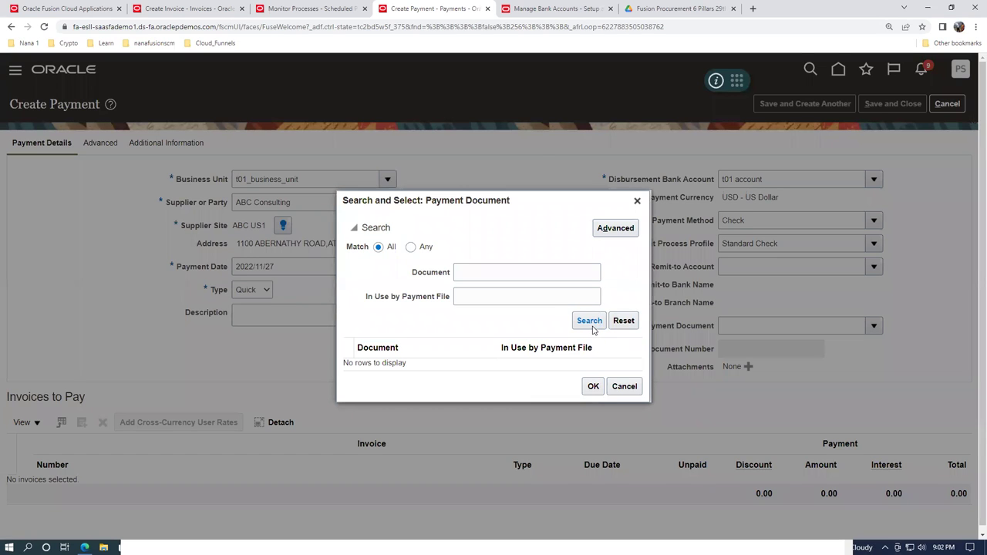
pyautogui.click(623, 387)
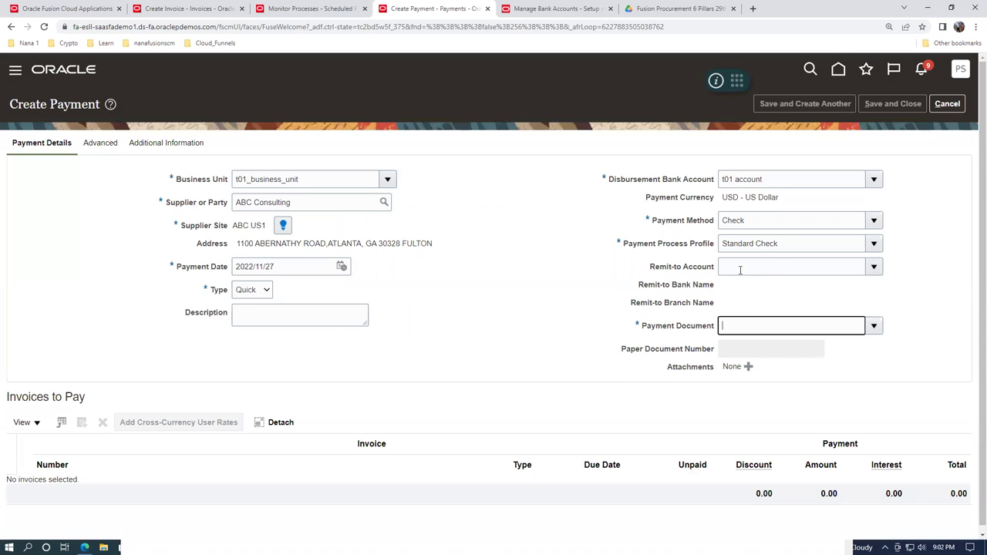
# Change the profile to ADP PAYMENT PROCESS PROFILE and recheck the payment documents list
pyautogui.click(810, 243)
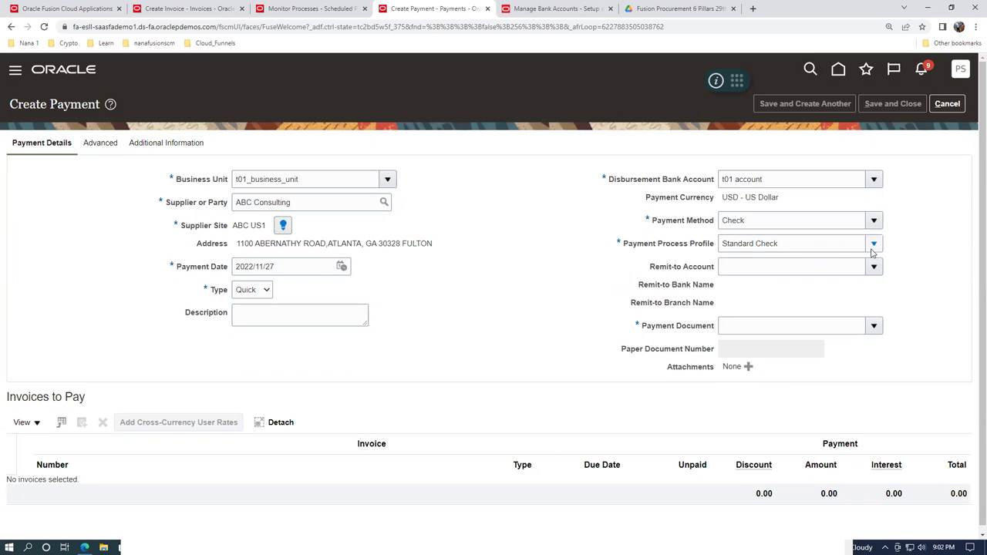
pyautogui.click(874, 245)
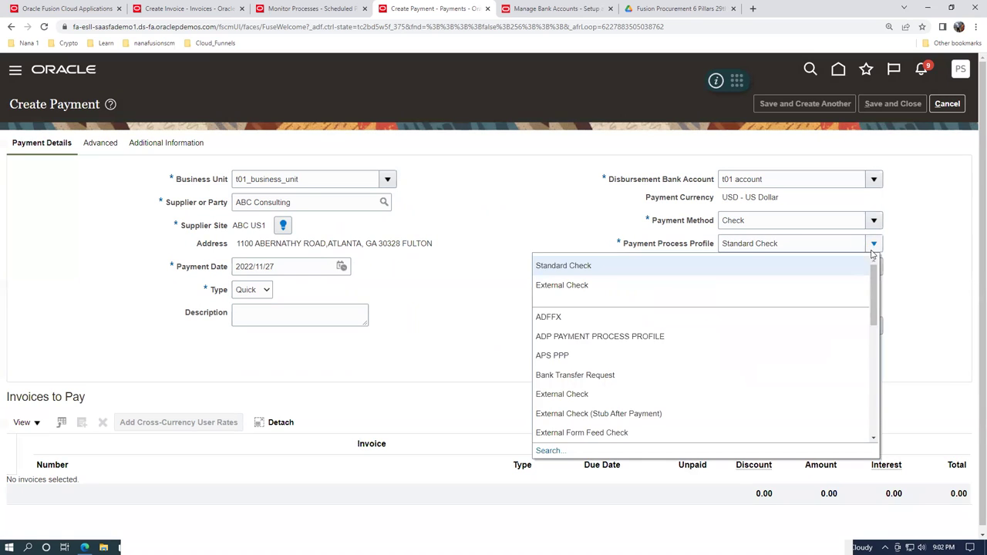
pyautogui.click(657, 344)
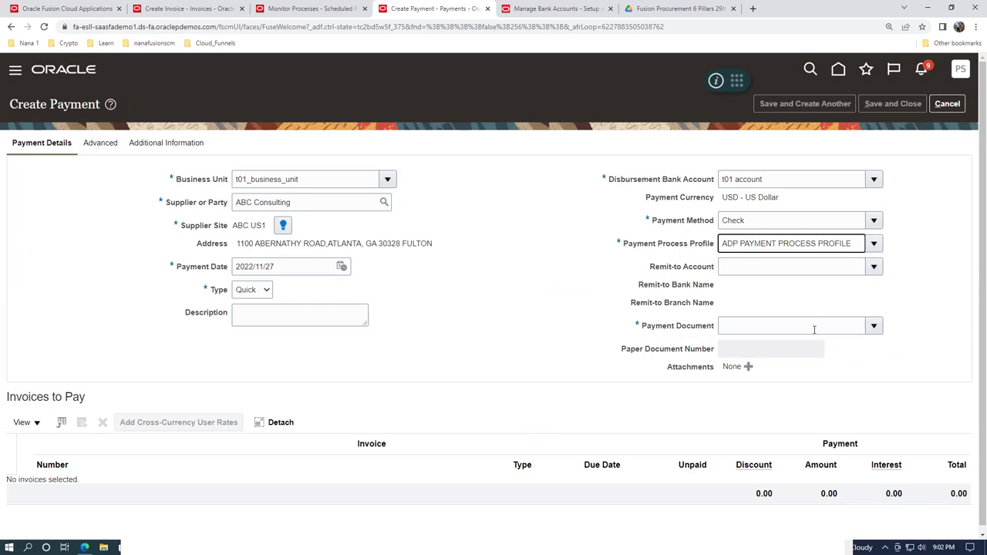
pyautogui.click(874, 327)
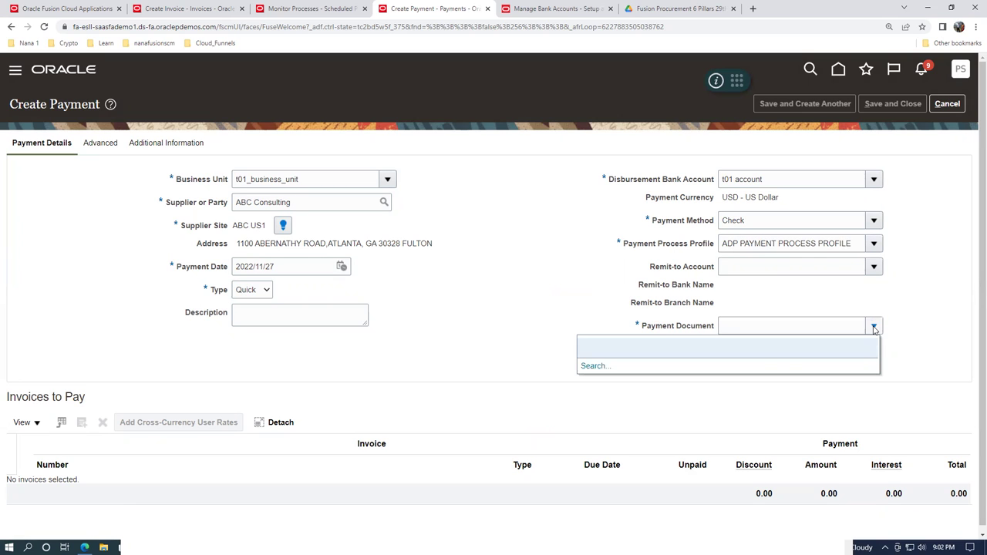
pyautogui.click(559, 8)
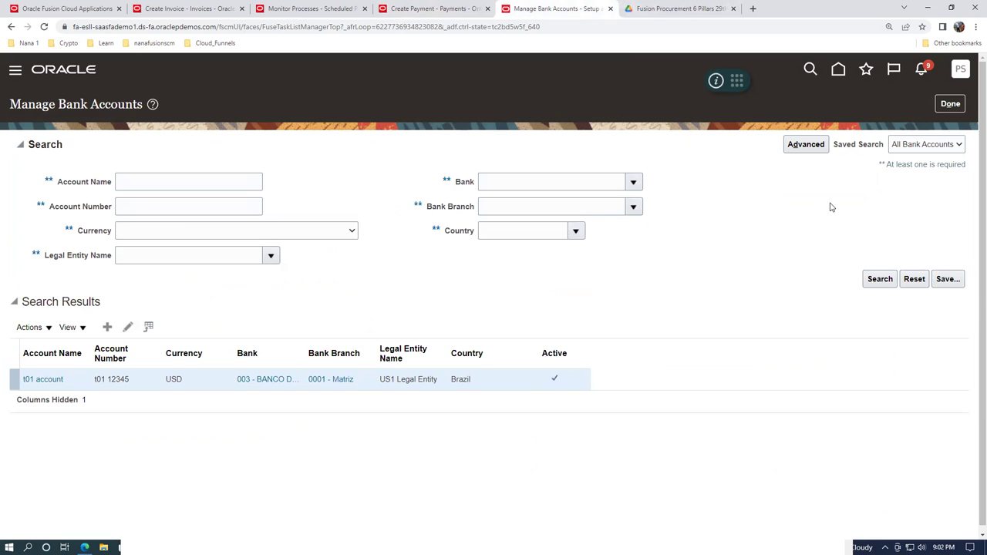
# Rerun Manage Bank Accounts, open t01 account, and scroll its General details to Payment Documents
pyautogui.click(952, 105)
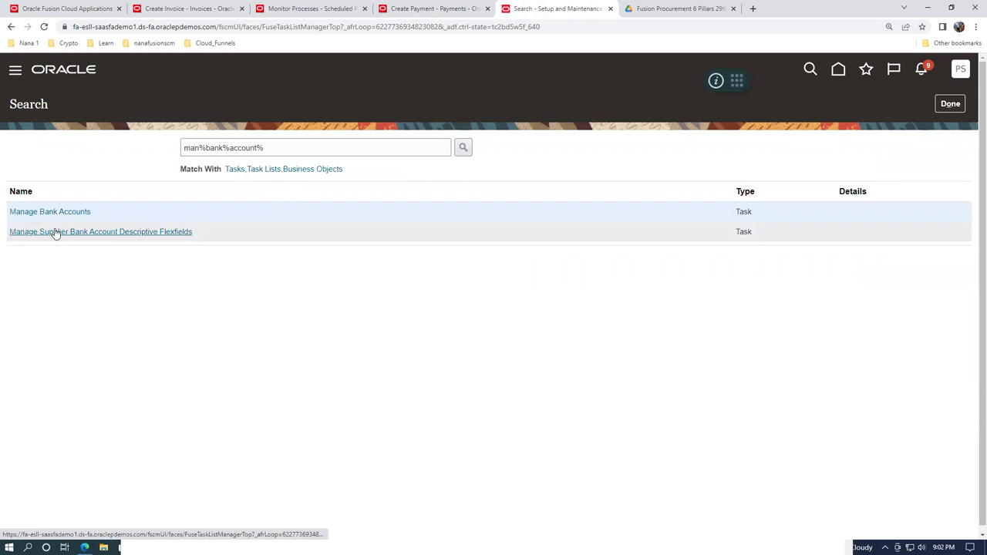
pyautogui.click(51, 212)
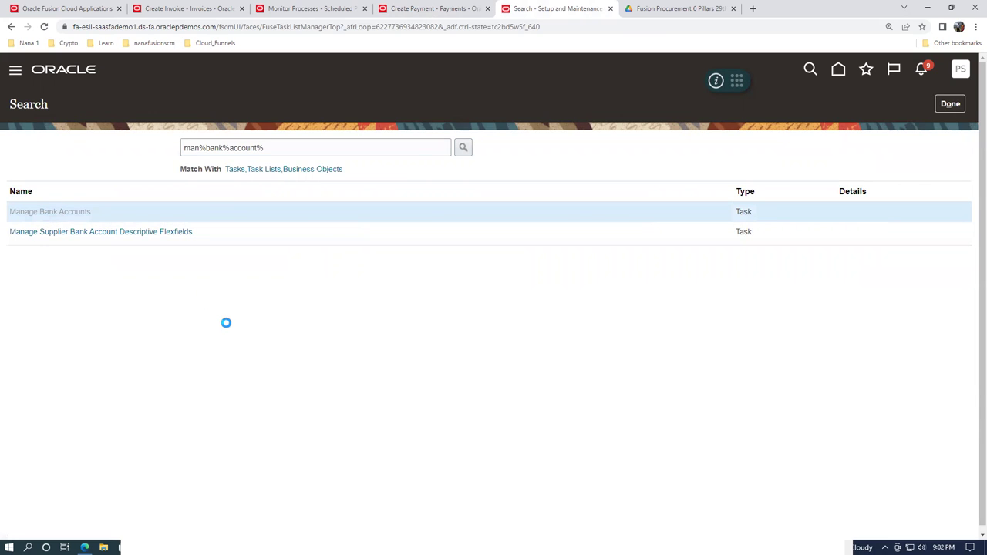
pyautogui.click(182, 185)
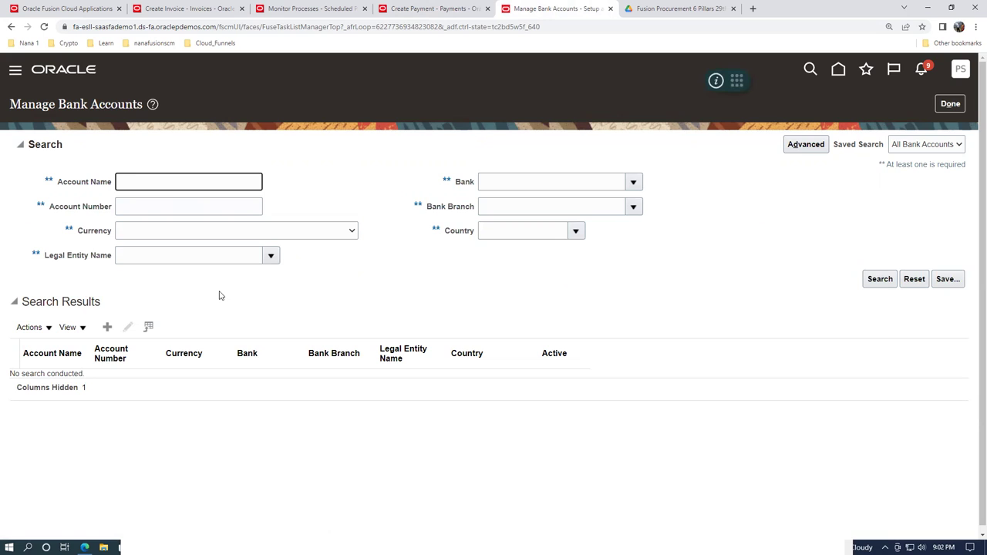
pyautogui.click(878, 280)
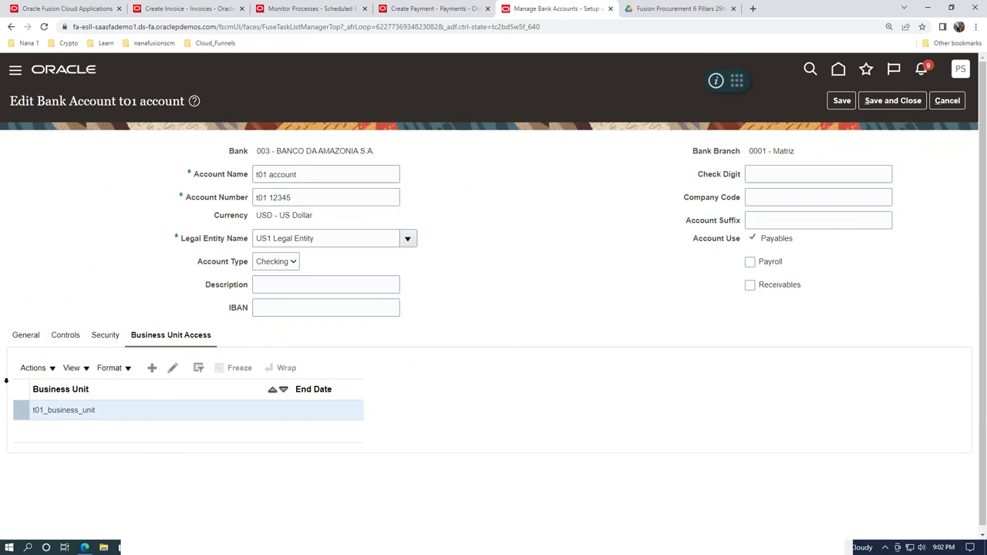
pyautogui.click(23, 337)
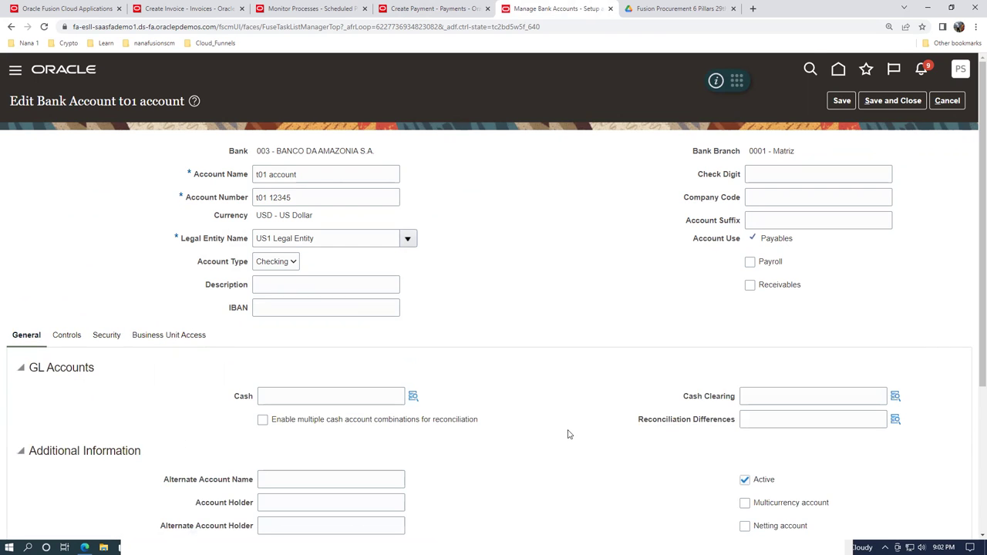
pyautogui.scroll(-2, 569, 436)
pyautogui.scroll(-1, 569, 436)
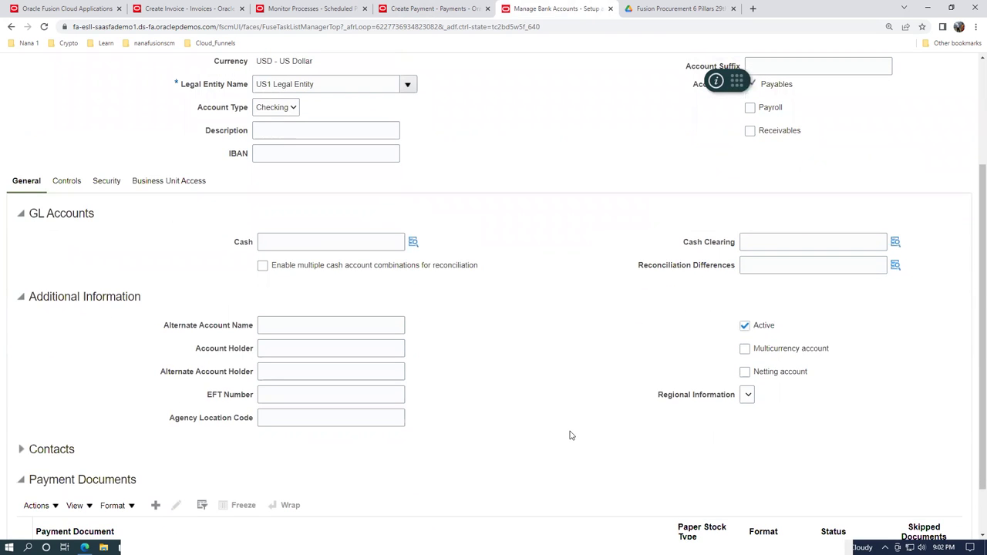
pyautogui.scroll(-2, 571, 436)
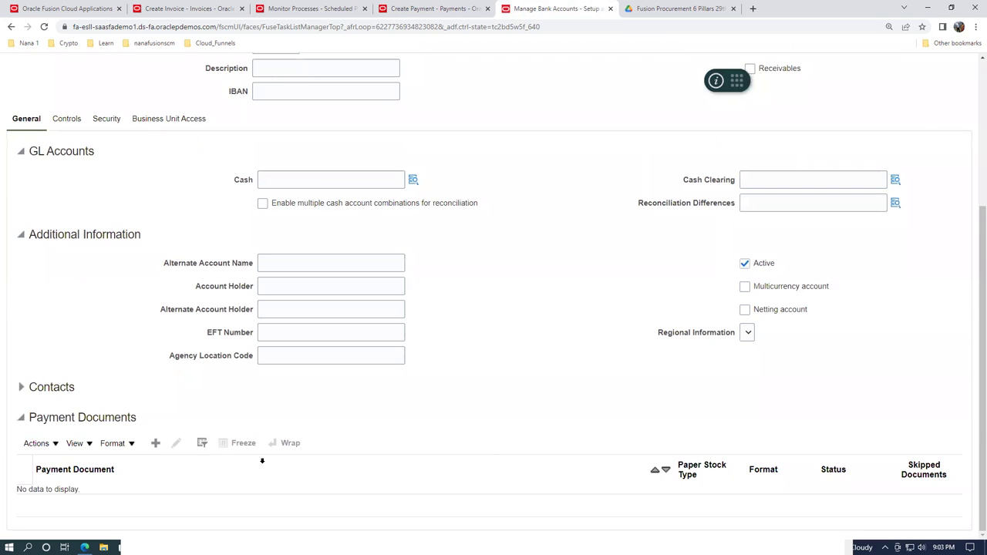
# Add payment document t01 pay doc with format Standard Check Format
pyautogui.click(157, 446)
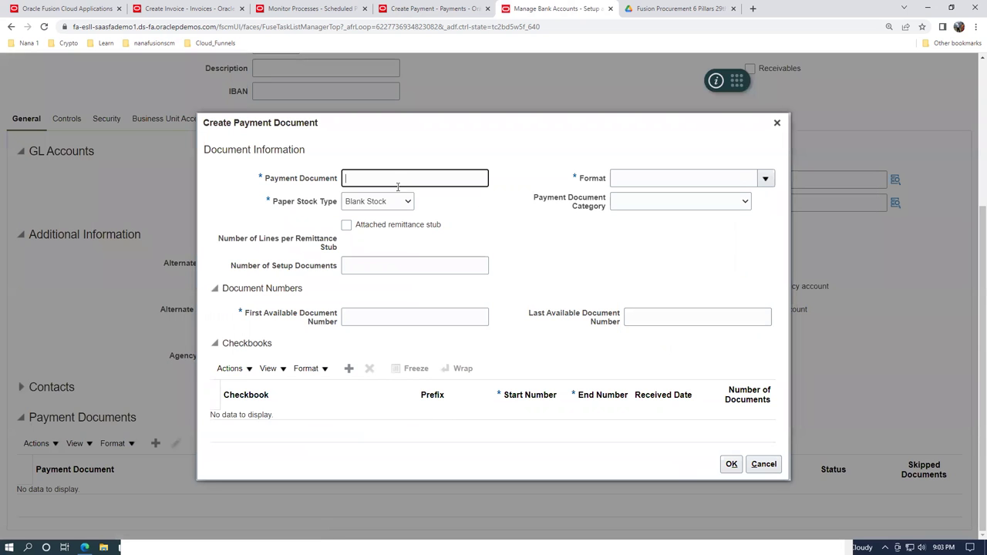
pyautogui.write('t01 pay doc')
pyautogui.click(767, 179)
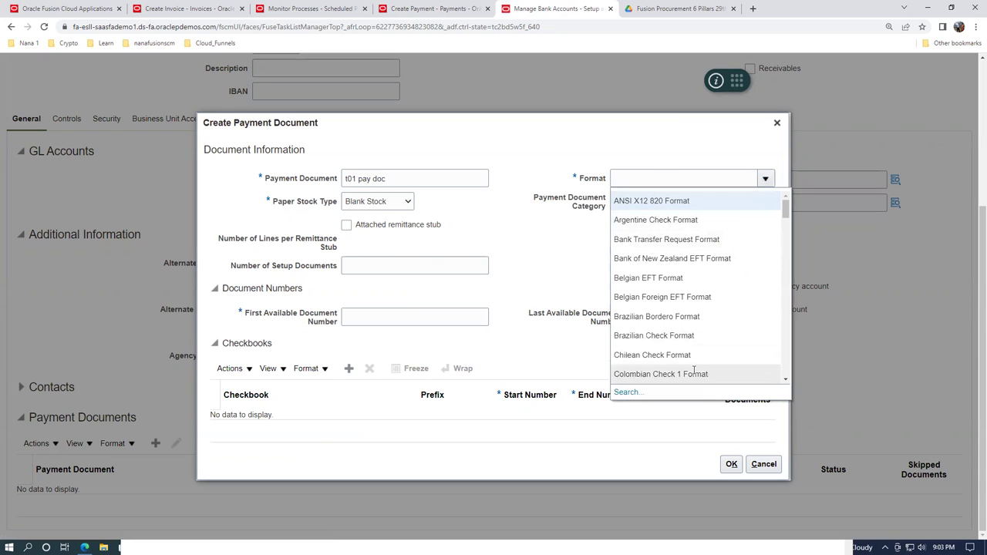
pyautogui.click(629, 392)
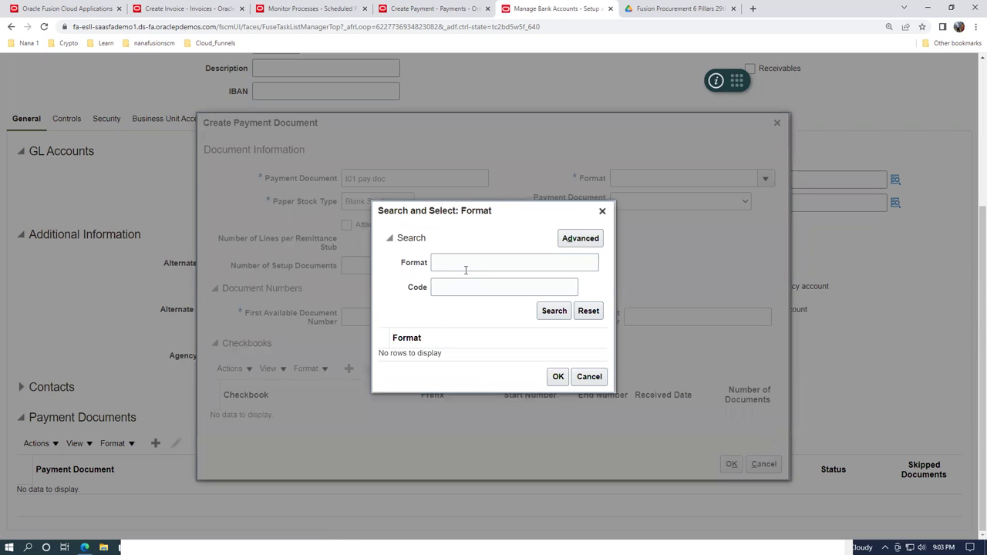
pyautogui.click(466, 266)
pyautogui.click(545, 312)
pyautogui.click(505, 325)
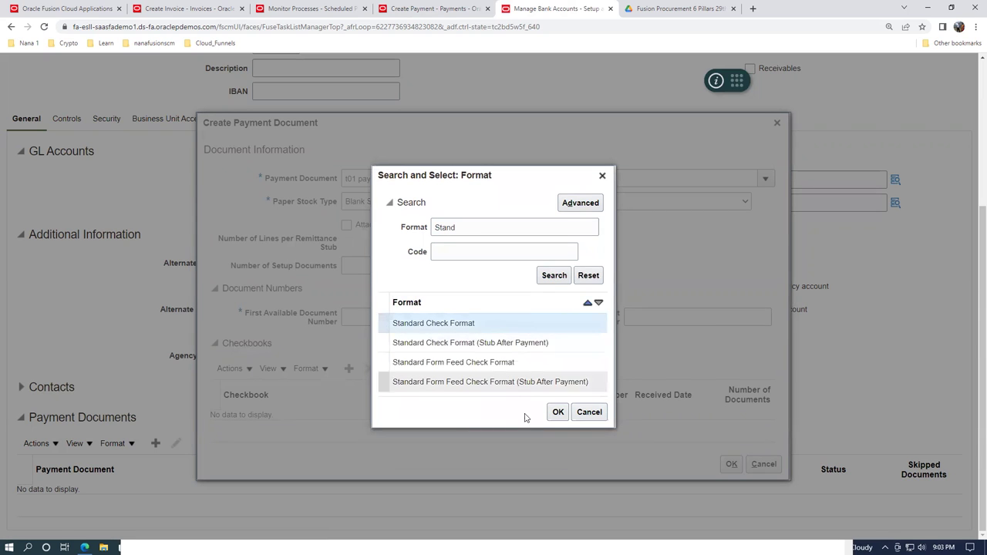
pyautogui.click(557, 414)
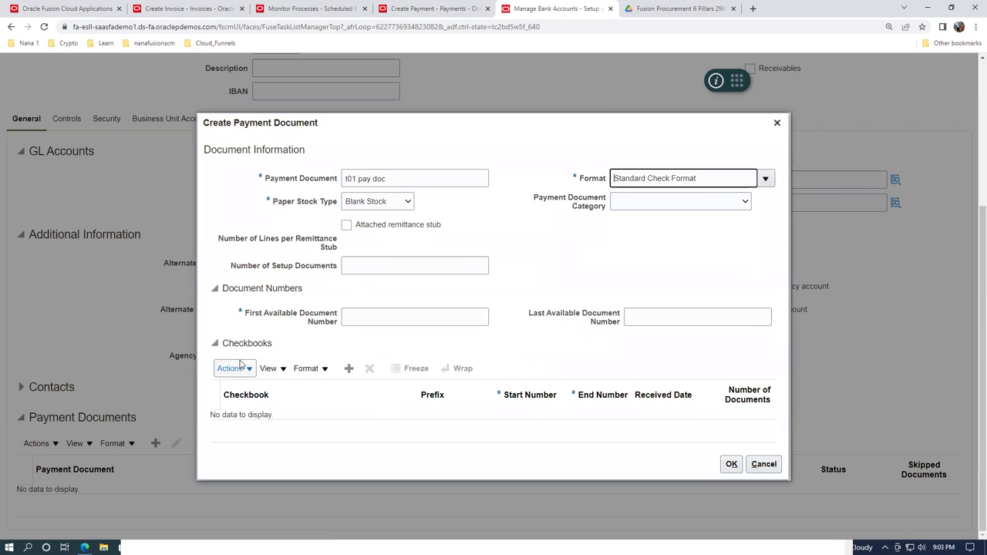
# Set category Check Payments and first available document number 8,001, then save the document
pyautogui.click(641, 208)
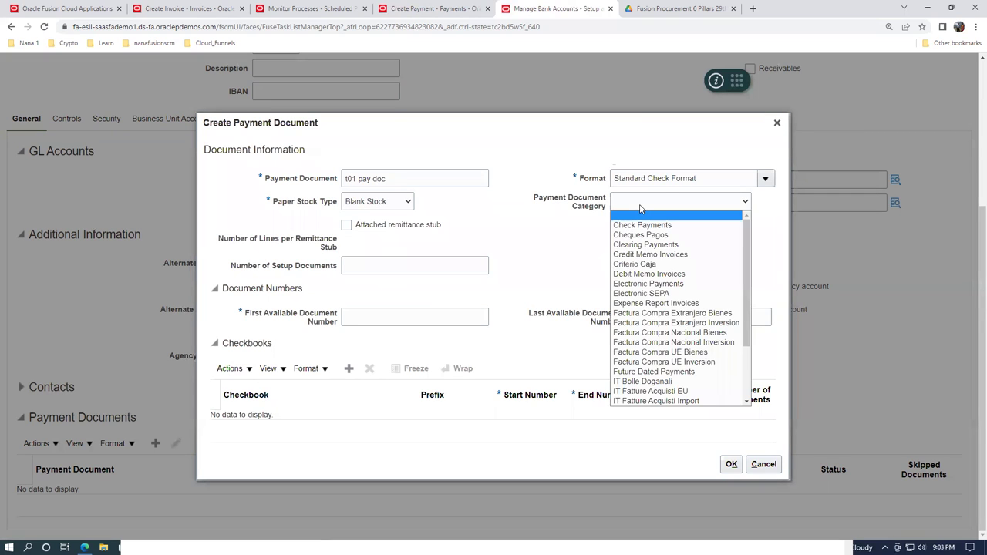
pyautogui.click(645, 224)
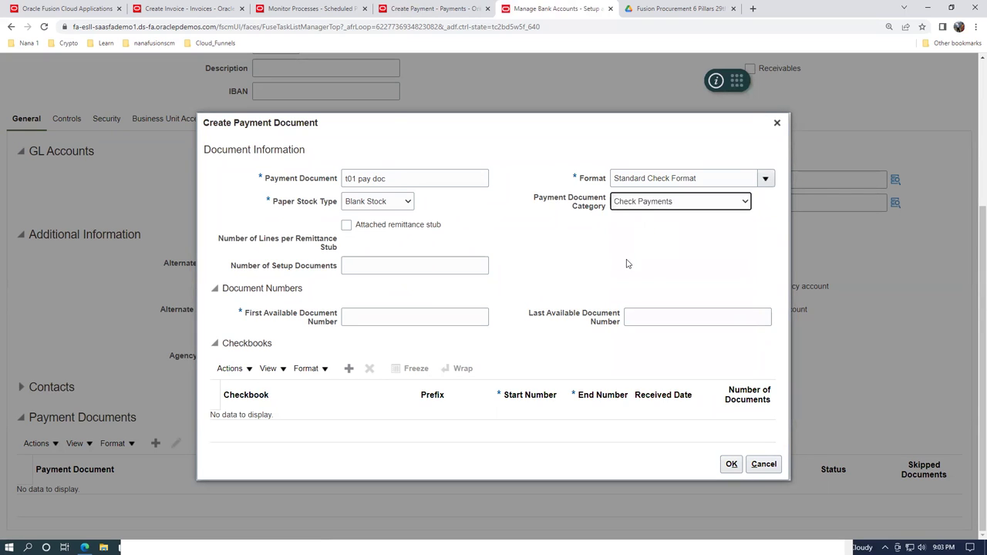
pyautogui.click(731, 465)
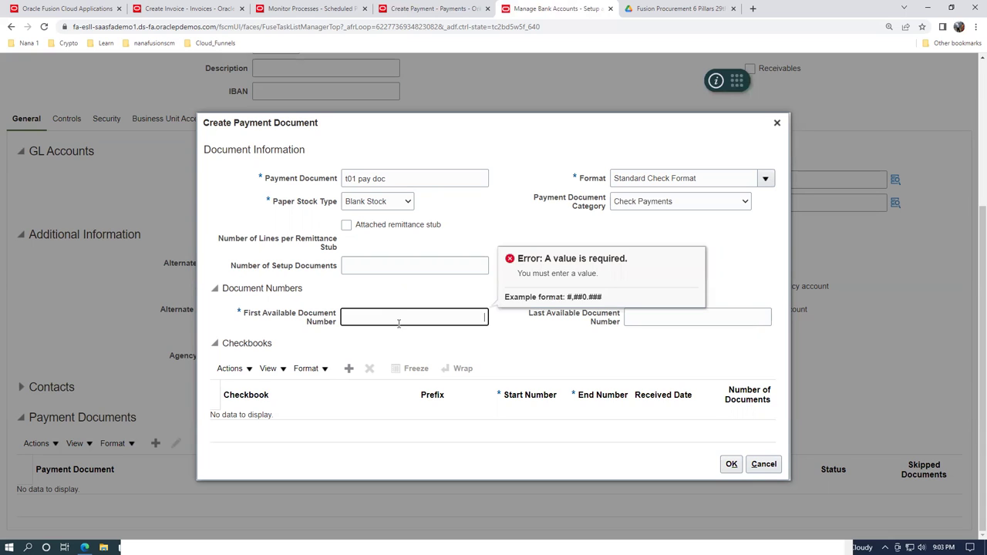
pyautogui.write('8,')
pyautogui.write('001')
pyautogui.click(434, 348)
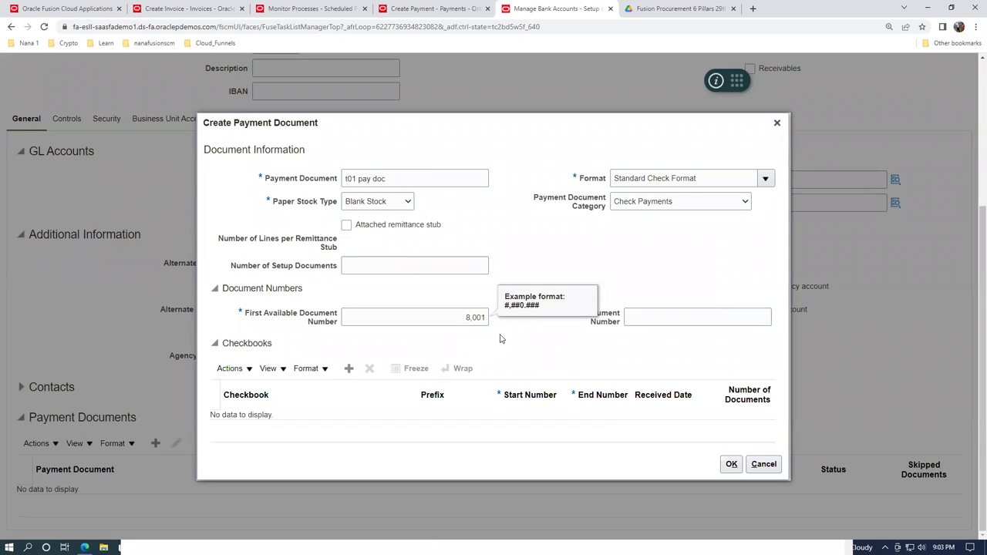
pyautogui.click(730, 465)
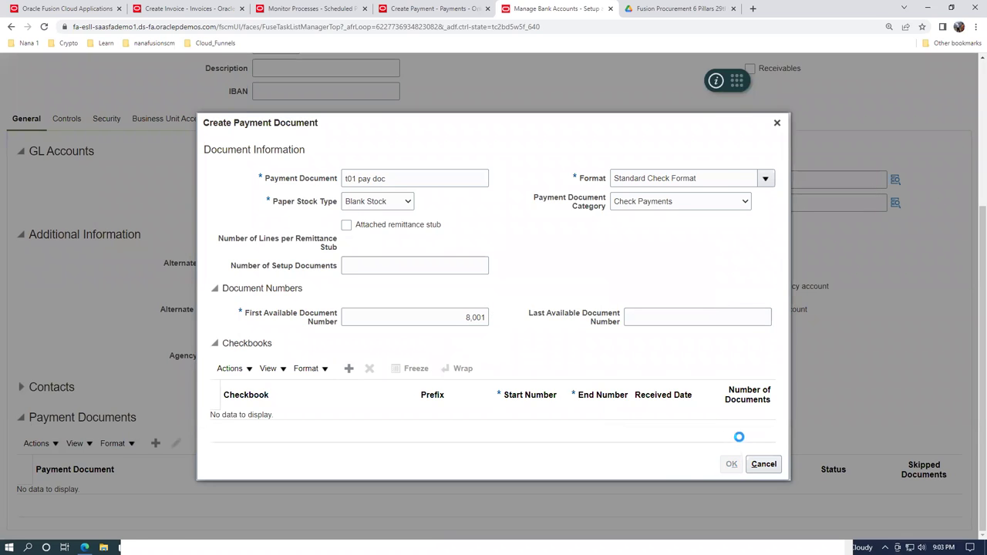
# Replace the quick payment's process profile with Standard Check - All Currency
pyautogui.click(433, 9)
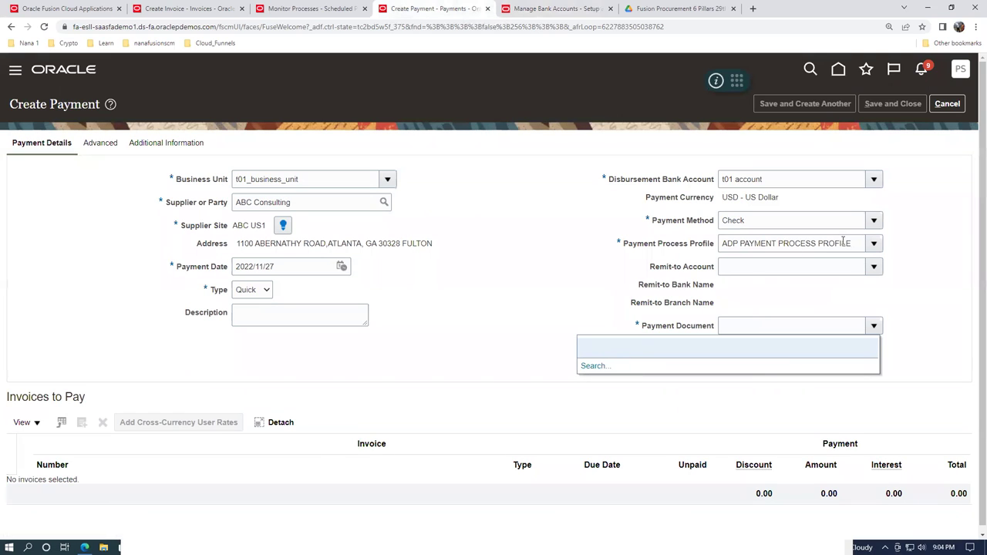
pyautogui.moveTo(862, 246); pyautogui.dragTo(715, 266)
pyautogui.press('BackSpace')
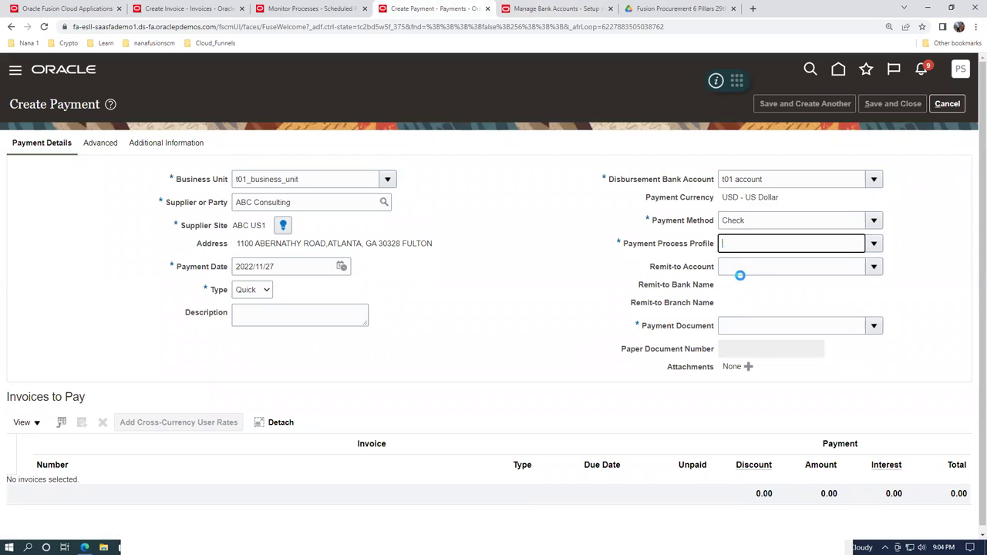
pyautogui.click(874, 244)
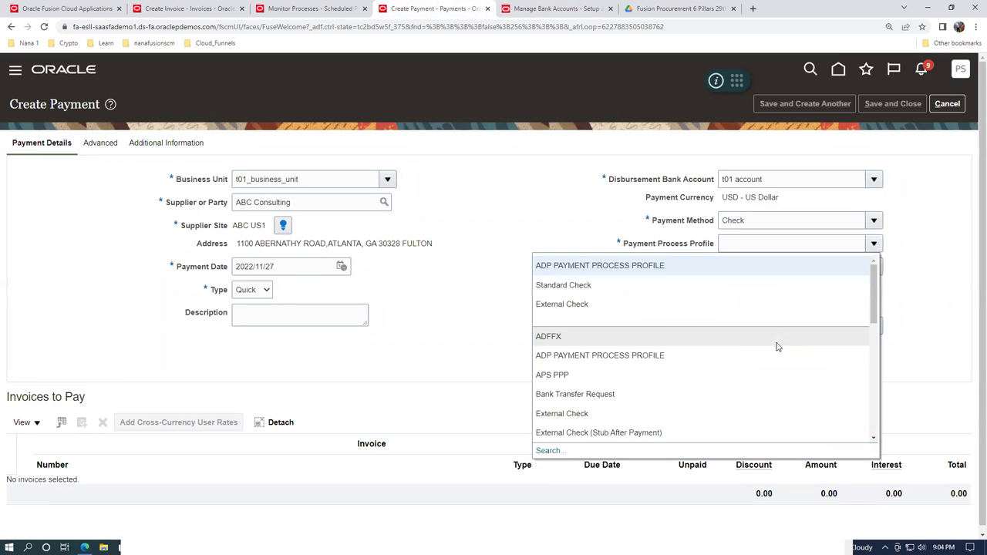
pyautogui.click(549, 450)
pyautogui.click(496, 240)
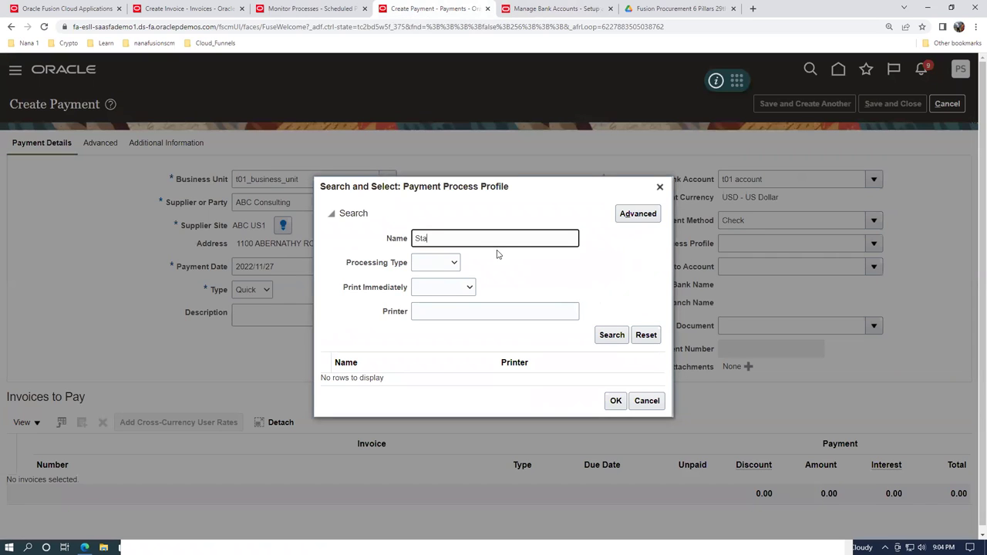
pyautogui.click(608, 335)
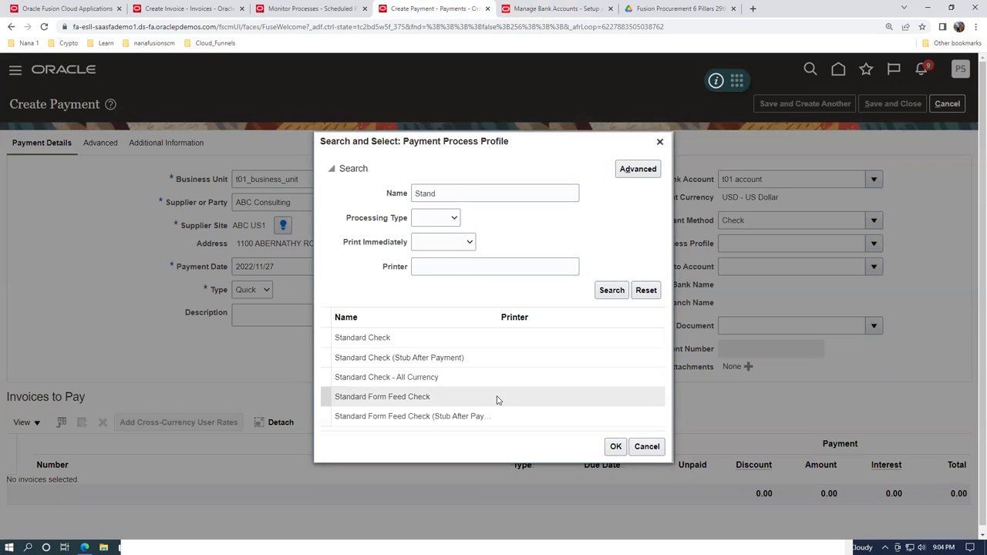
pyautogui.click(448, 381)
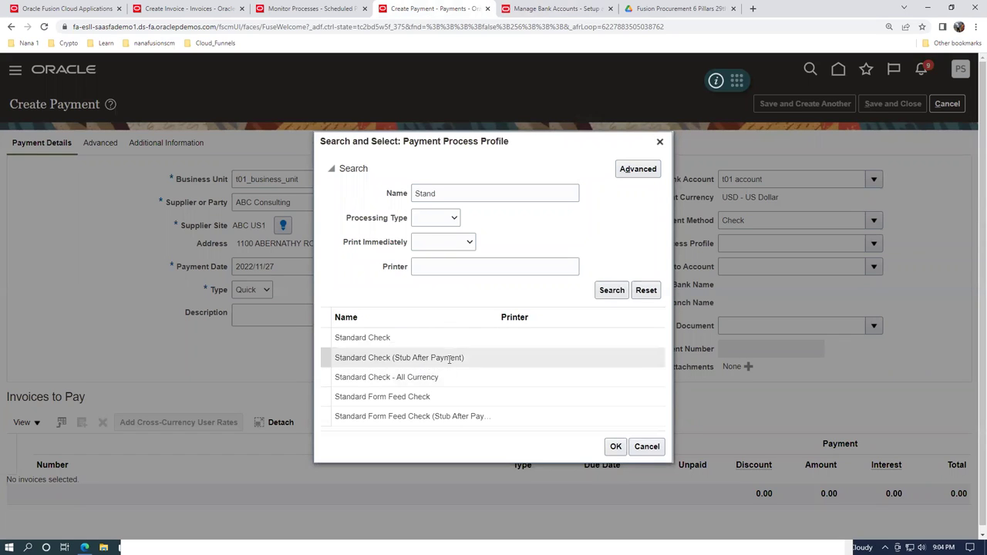
pyautogui.click(617, 448)
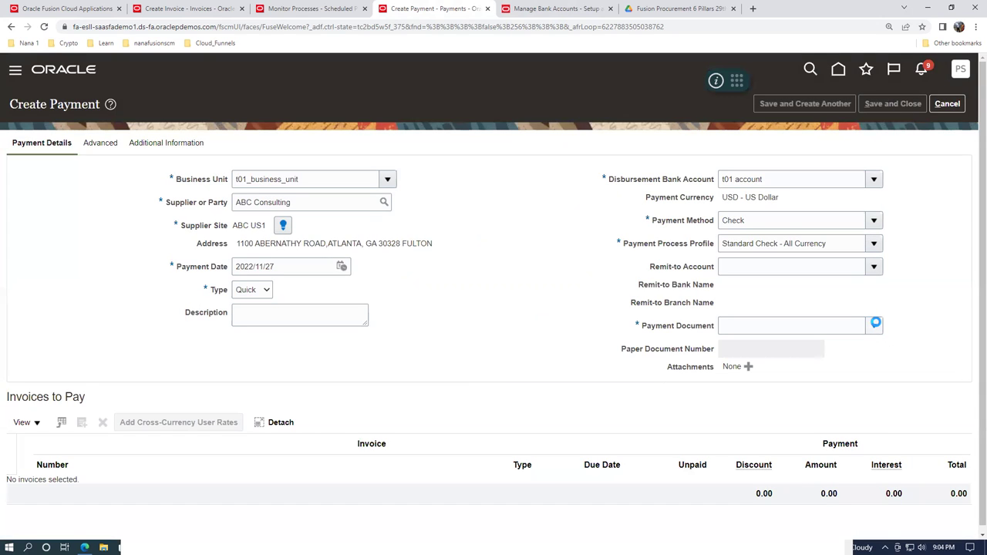
# Search the payment documents for this profile and find none available
pyautogui.click(876, 325)
pyautogui.click(595, 366)
pyautogui.click(598, 326)
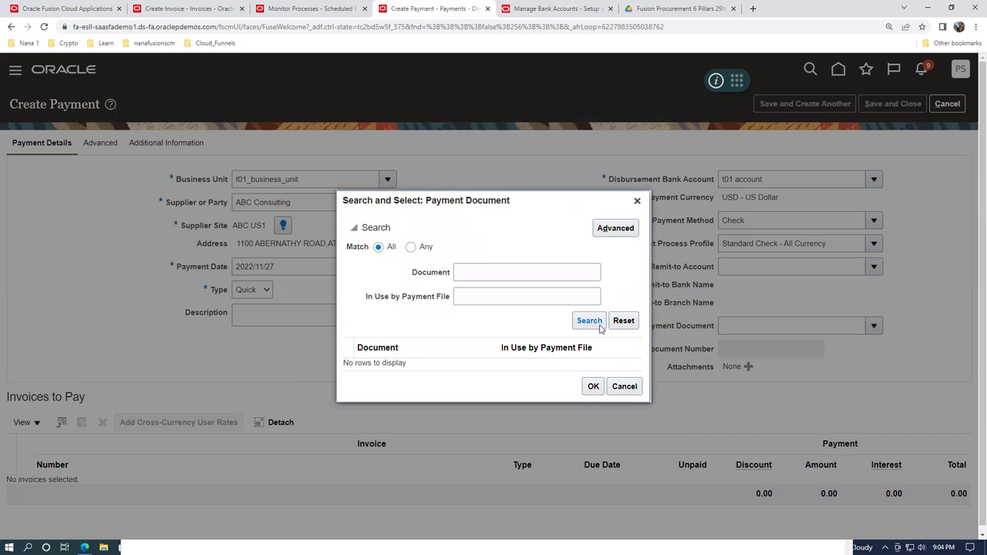
pyautogui.click(623, 386)
# Change the profile to Standard Check and recheck the payment documents
pyautogui.click(850, 241)
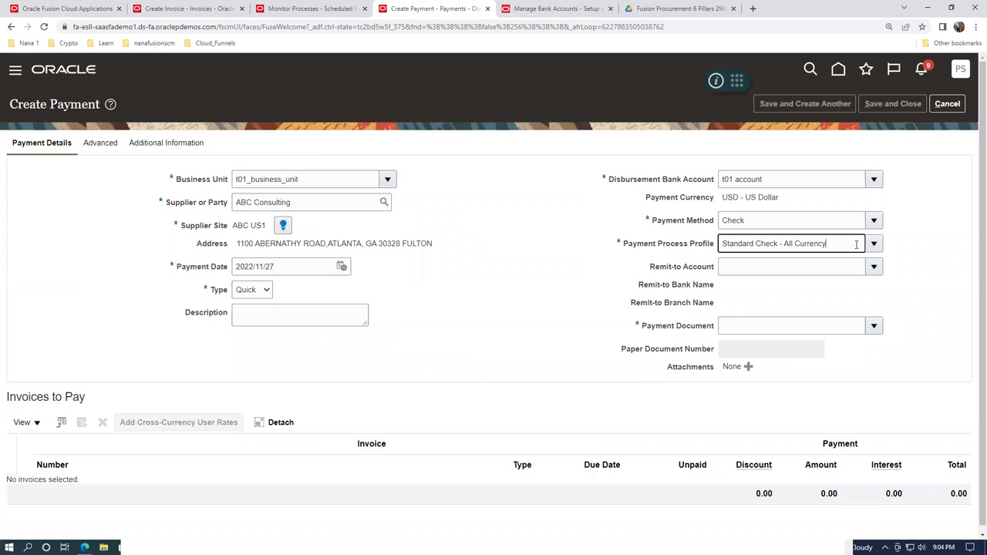
pyautogui.click(874, 244)
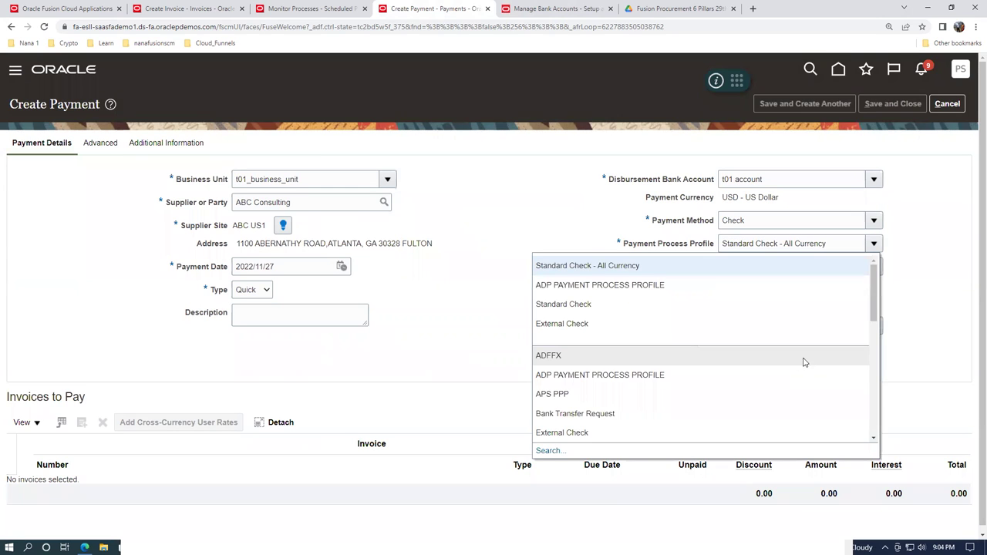
pyautogui.click(586, 306)
pyautogui.click(833, 330)
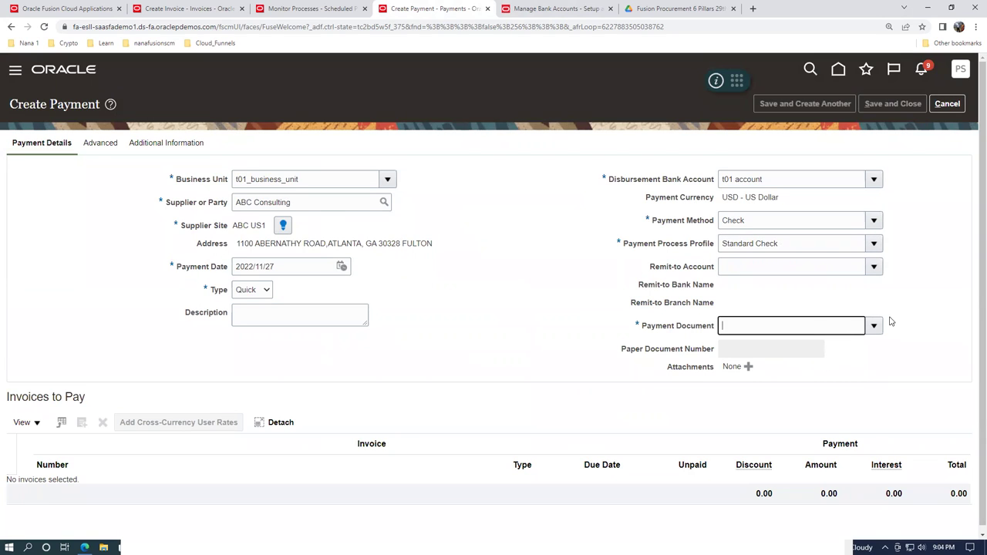
pyautogui.click(876, 328)
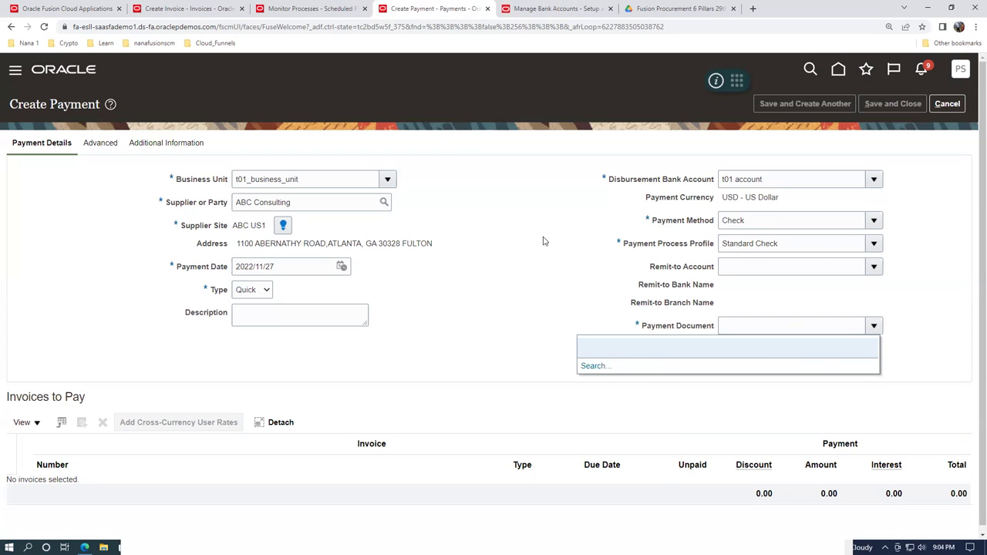
pyautogui.click(572, 10)
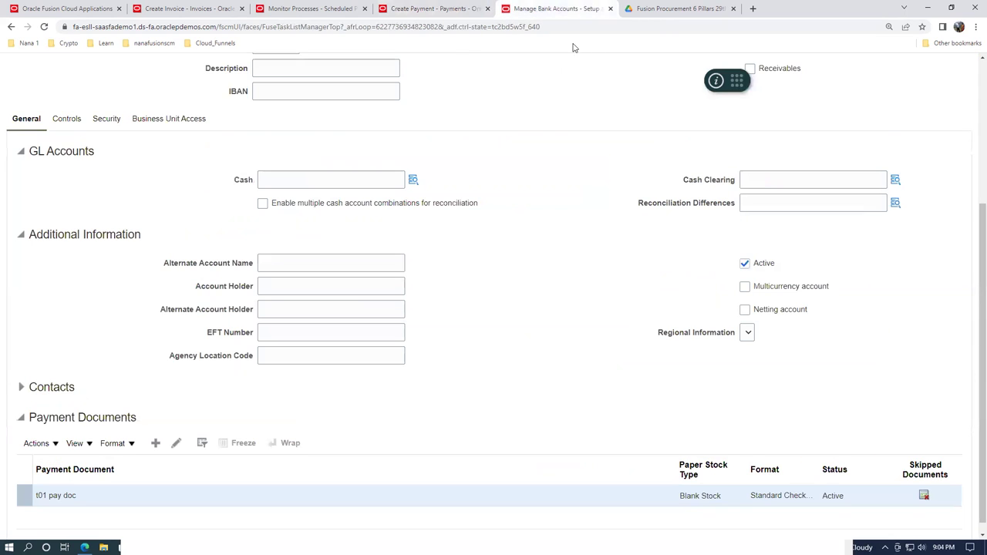
# Save the bank account changes, confirm the saved message and leave the bank accounts page
pyautogui.scroll(3, 586, 179)
pyautogui.click(881, 94)
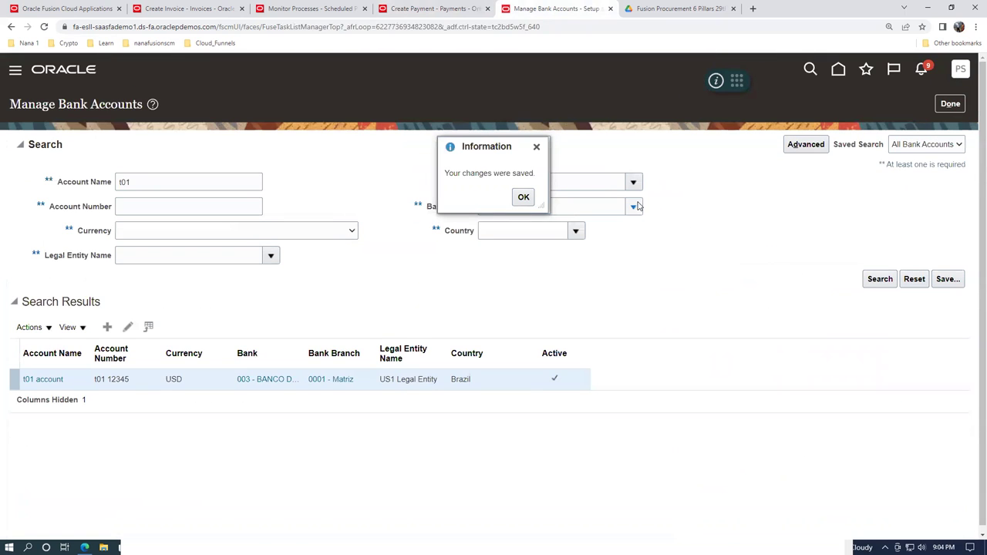
pyautogui.click(523, 196)
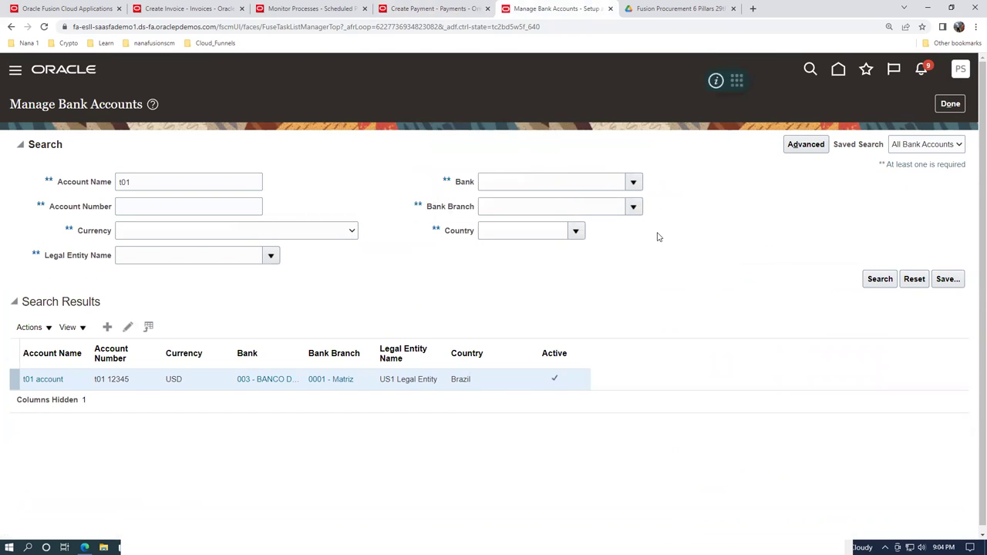
pyautogui.click(952, 103)
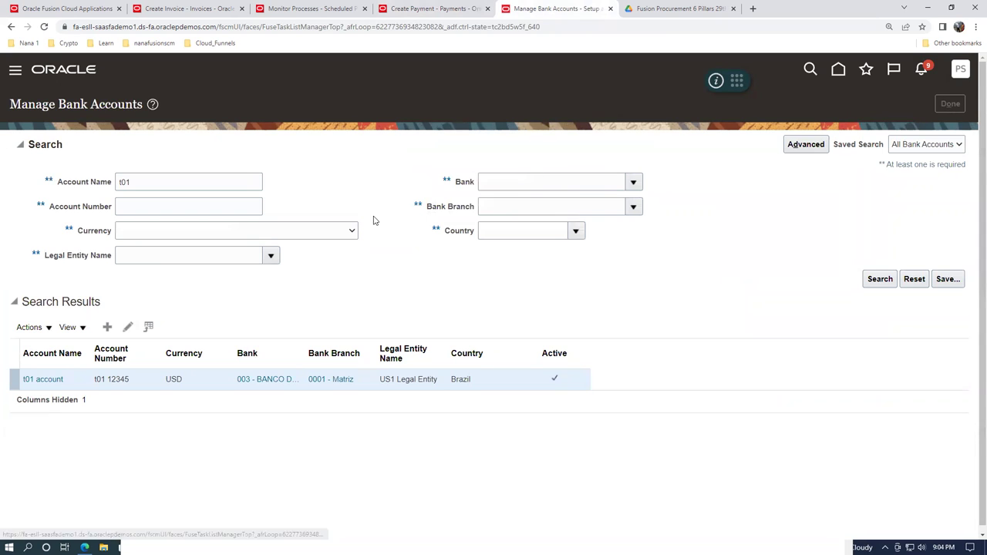
# Search tasks for man%pay%process and open Manage Payment Process Profiles
pyautogui.click(282, 147)
pyautogui.press('BackSpace')
pyautogui.press('BackSpace')
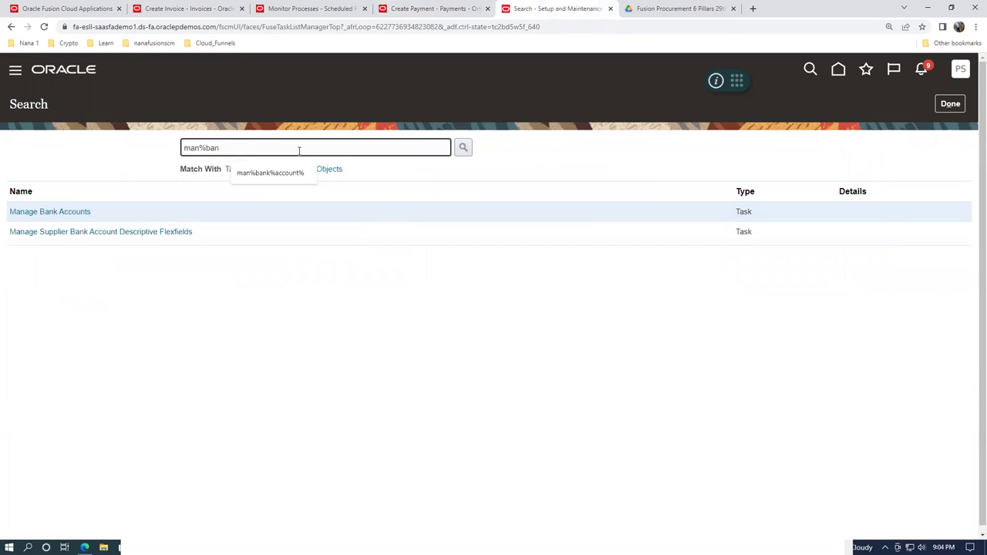
pyautogui.press('BackSpace')
pyautogui.press('BackSpace')
pyautogui.press('BackSpace')
pyautogui.write('pay%process')
pyautogui.click(207, 157)
pyautogui.click(88, 214)
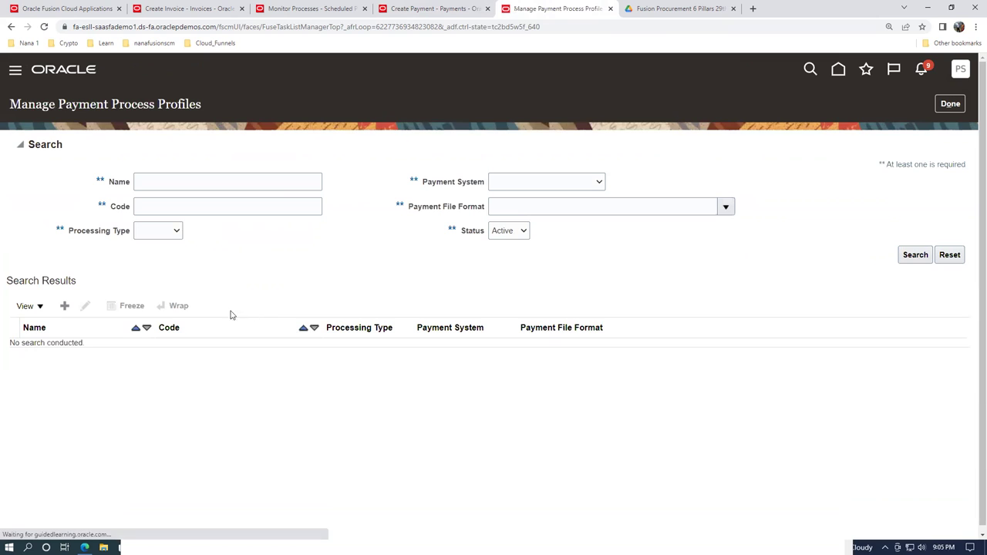
# Create a new payment process profile named t01 payment proc profile, reusing the name as its code and description
pyautogui.click(64, 306)
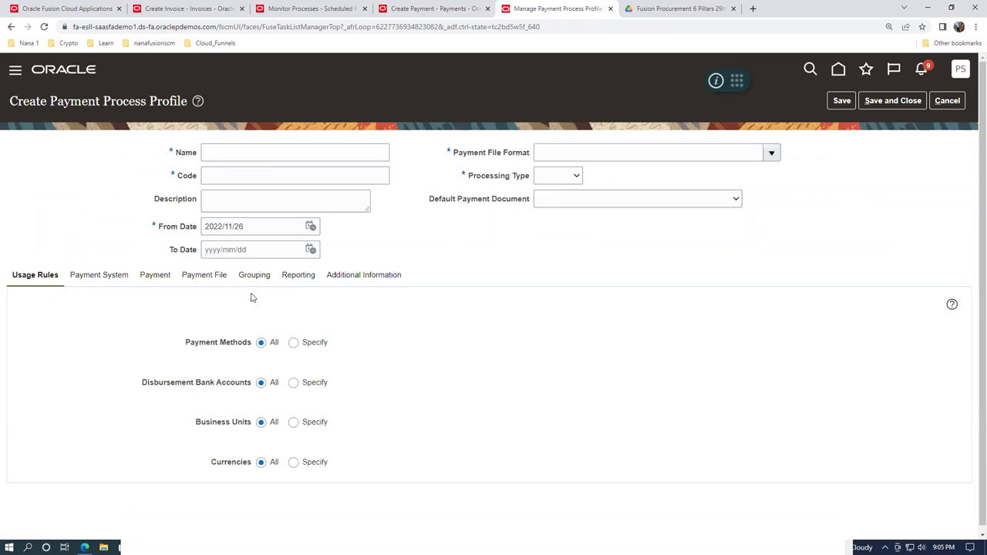
pyautogui.click(265, 154)
pyautogui.write('t01 payment proc profile')
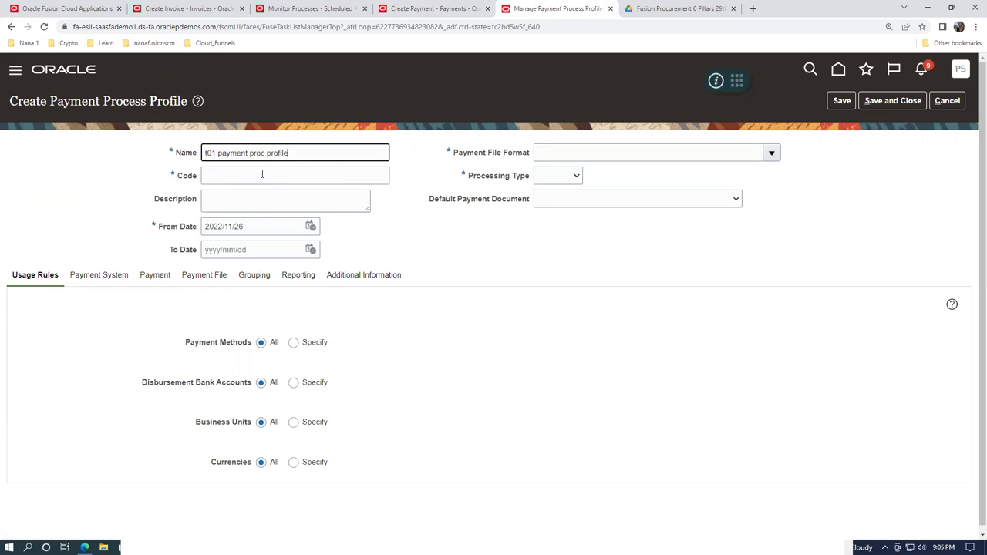
pyautogui.hotkey('ctrl', 'a')
pyautogui.hotkey('ctrl', 'c')
pyautogui.click(237, 175)
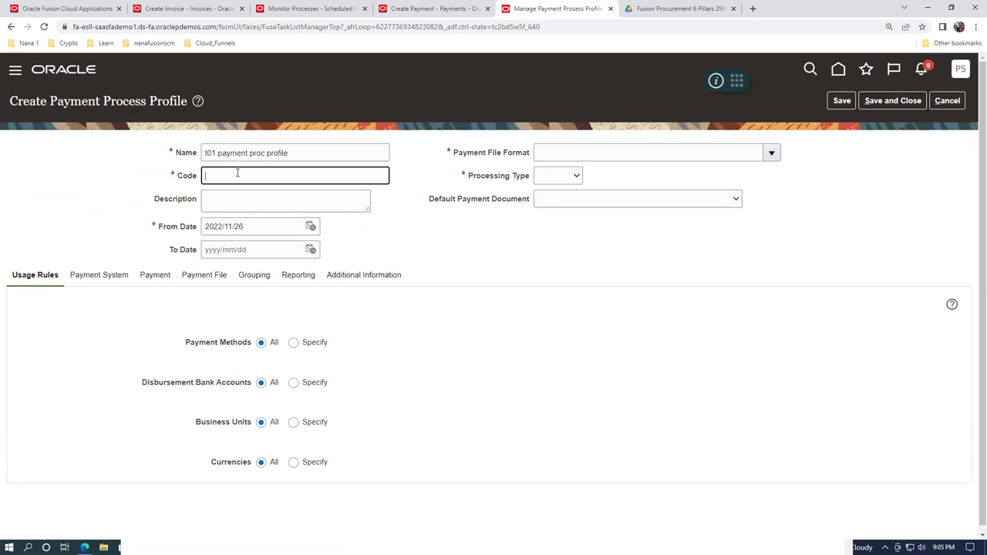
pyautogui.hotkey('ctrl', 'v')
pyautogui.click(270, 196)
pyautogui.hotkey('ctrl', 'v')
# Set the payment file format to Standard Check Format, found by searching 'Stan'
pyautogui.click(703, 153)
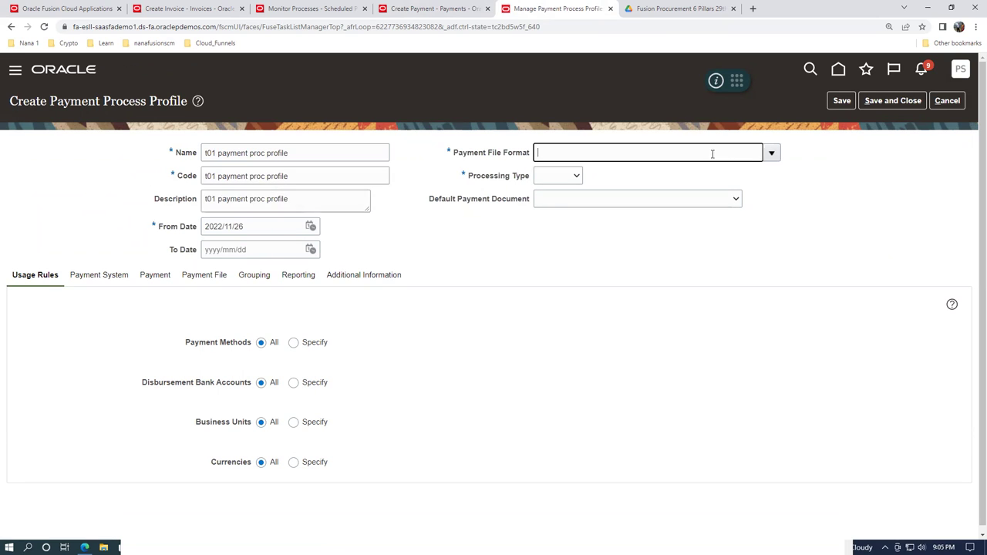
pyautogui.click(771, 154)
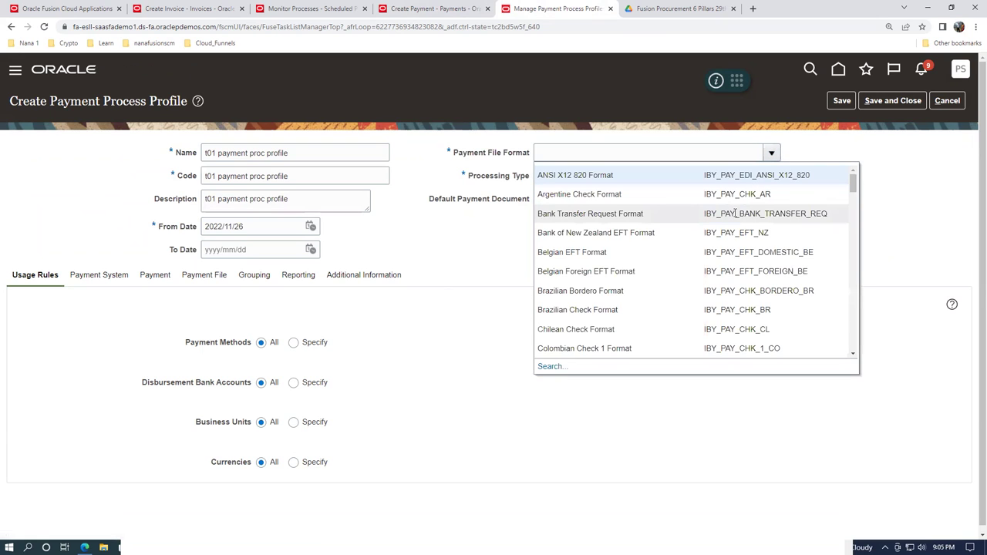
pyautogui.click(552, 368)
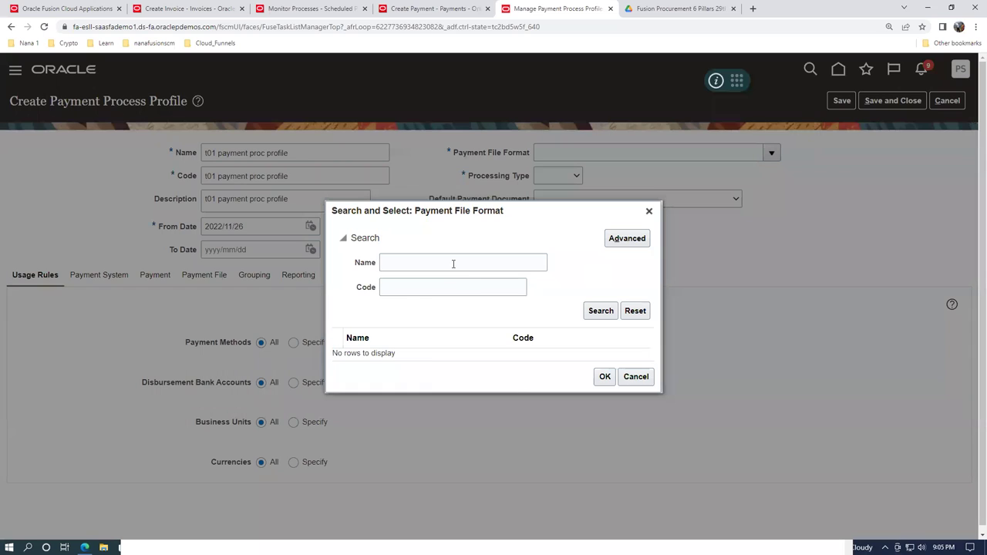
pyautogui.click(453, 264)
pyautogui.write('Stand')
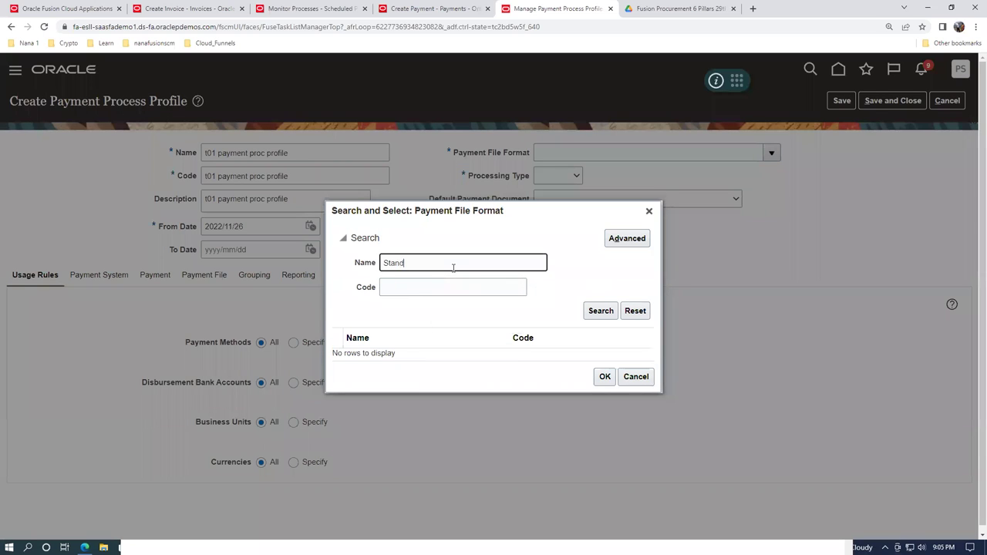
pyautogui.click(598, 311)
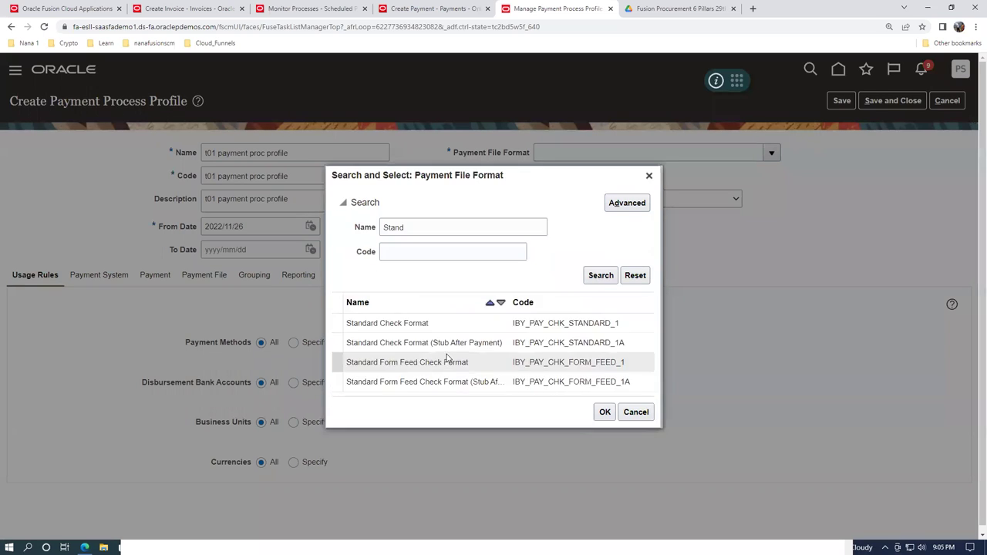
pyautogui.click(452, 324)
pyautogui.click(604, 412)
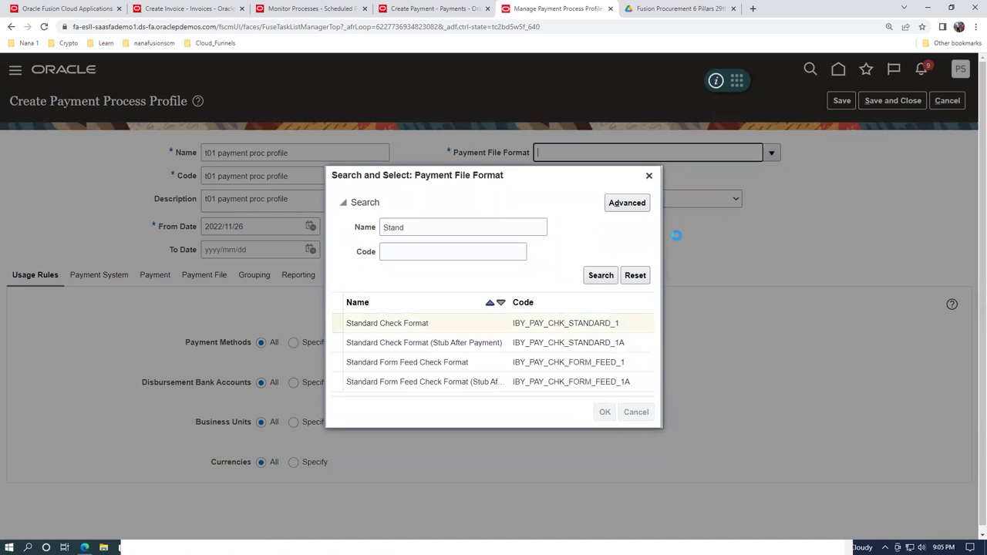
# Set processing type to Printed and default payment document to Check Bofa Bofa-2870
pyautogui.click(561, 183)
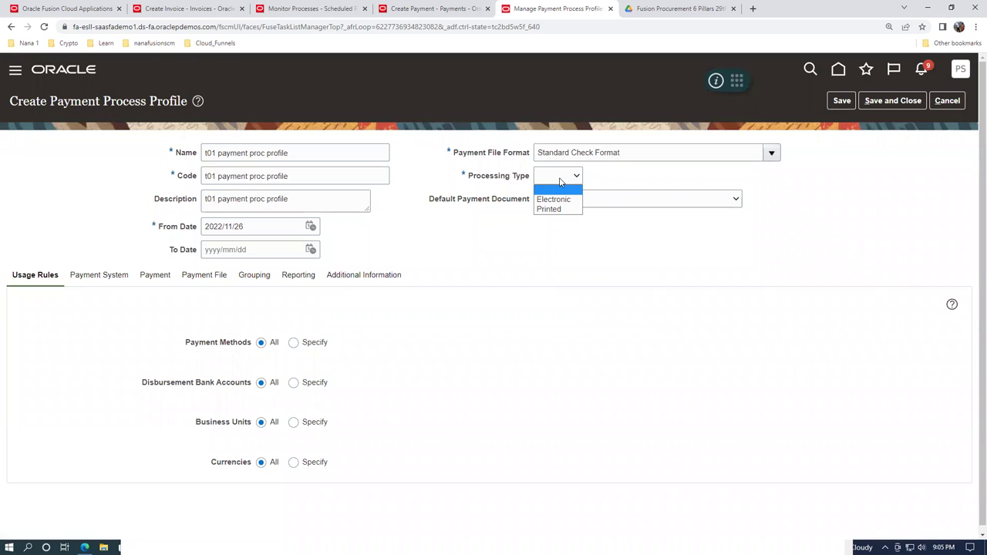
pyautogui.click(569, 201)
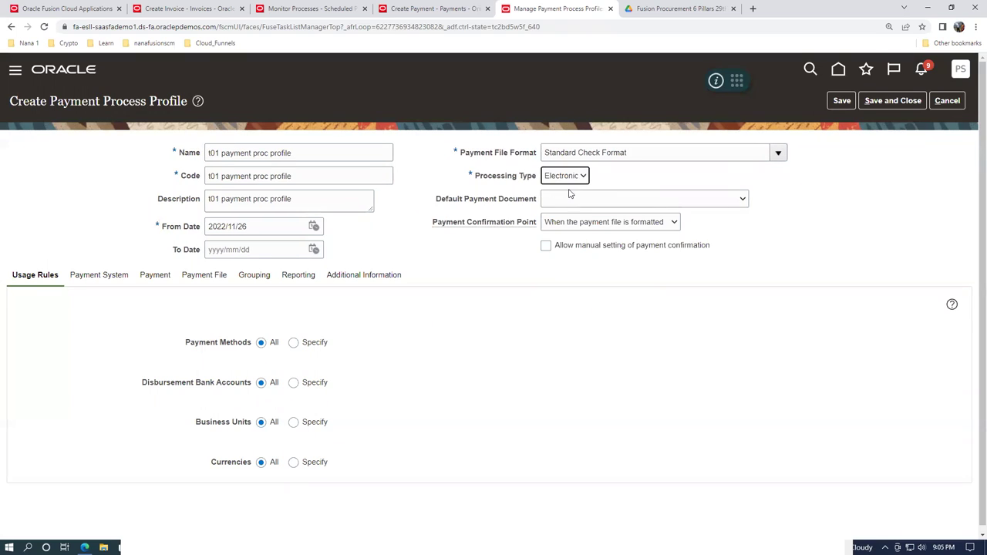
pyautogui.click(569, 176)
pyautogui.click(571, 204)
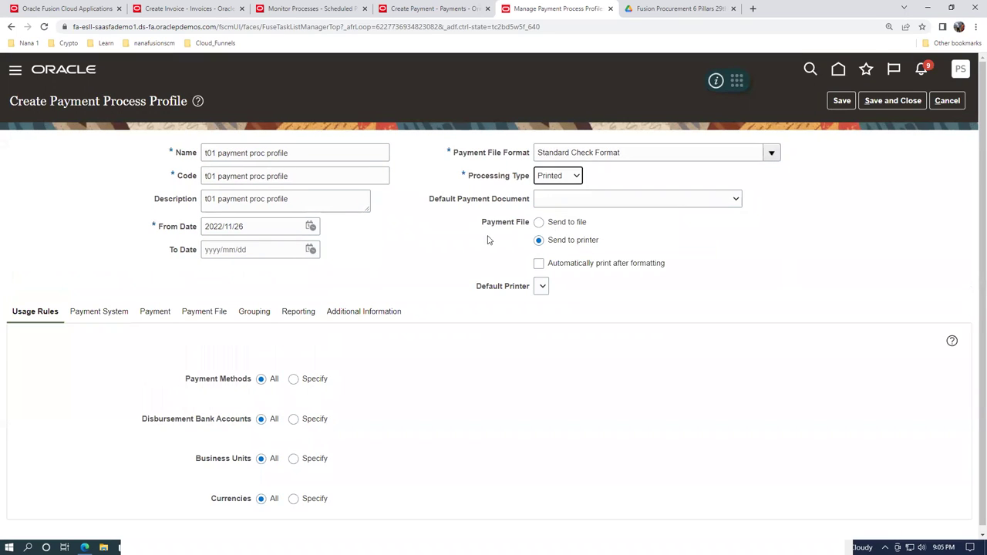
pyautogui.click(677, 203)
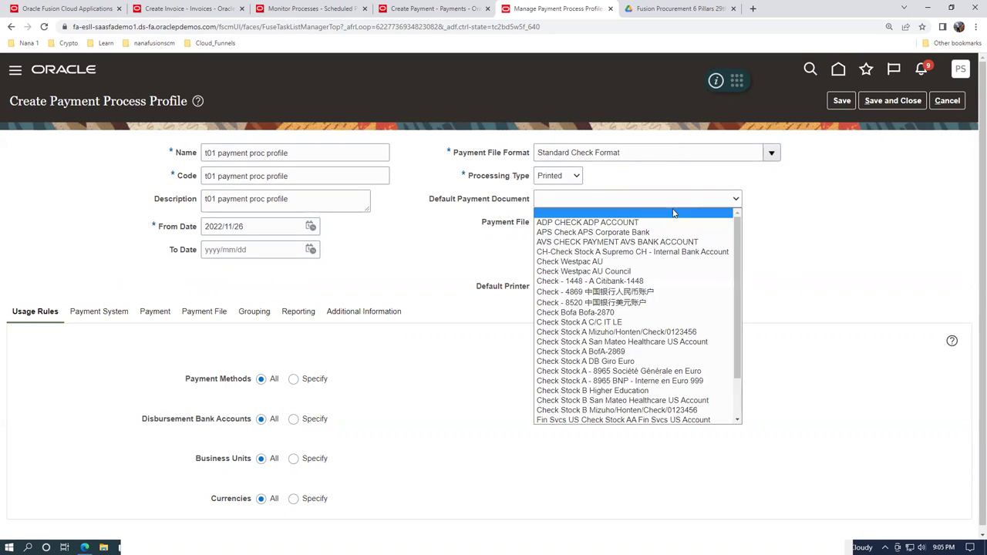
pyautogui.click(633, 315)
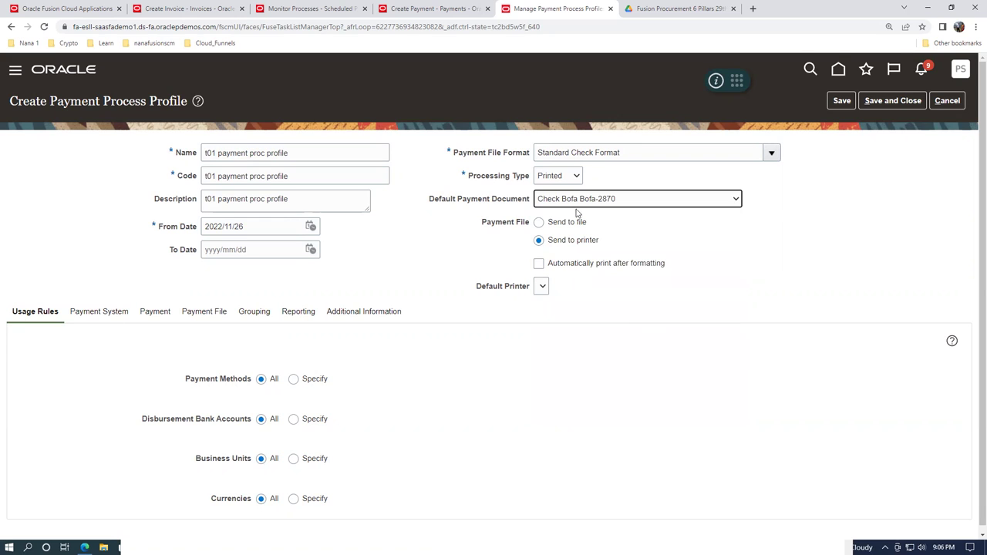
# Try saving the profile and dismiss the usage rule error it returns
pyautogui.click(842, 101)
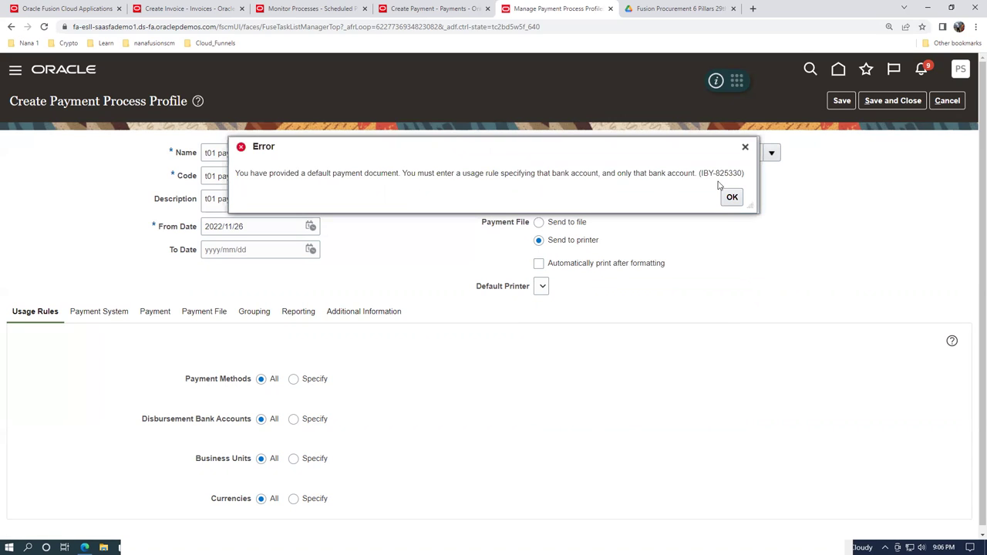
pyautogui.click(735, 197)
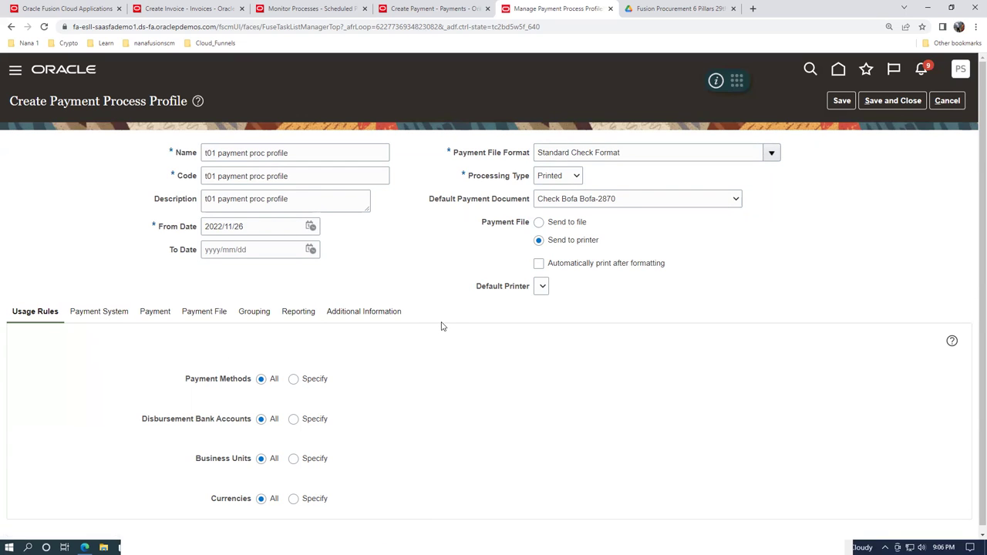
pyautogui.scroll(-1, 442, 326)
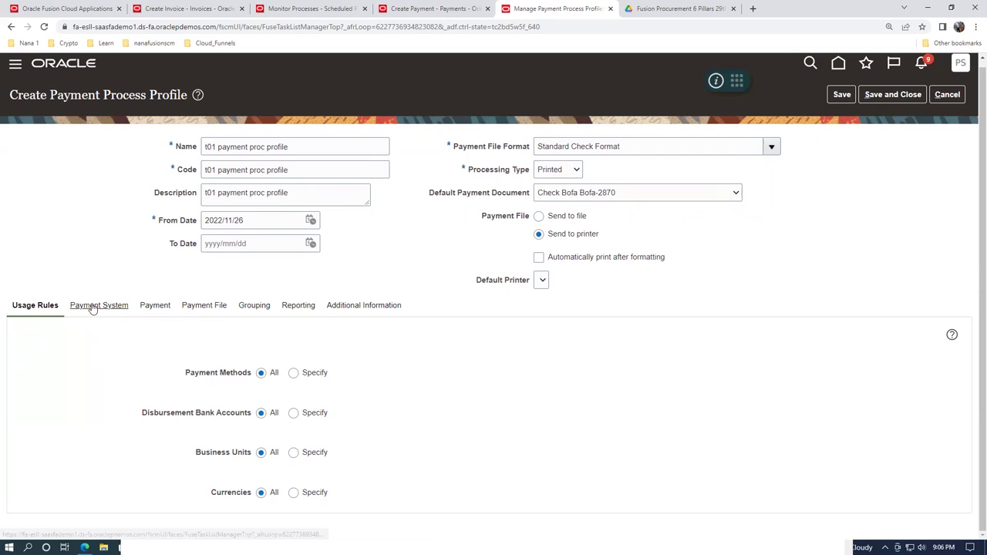
pyautogui.click(139, 316)
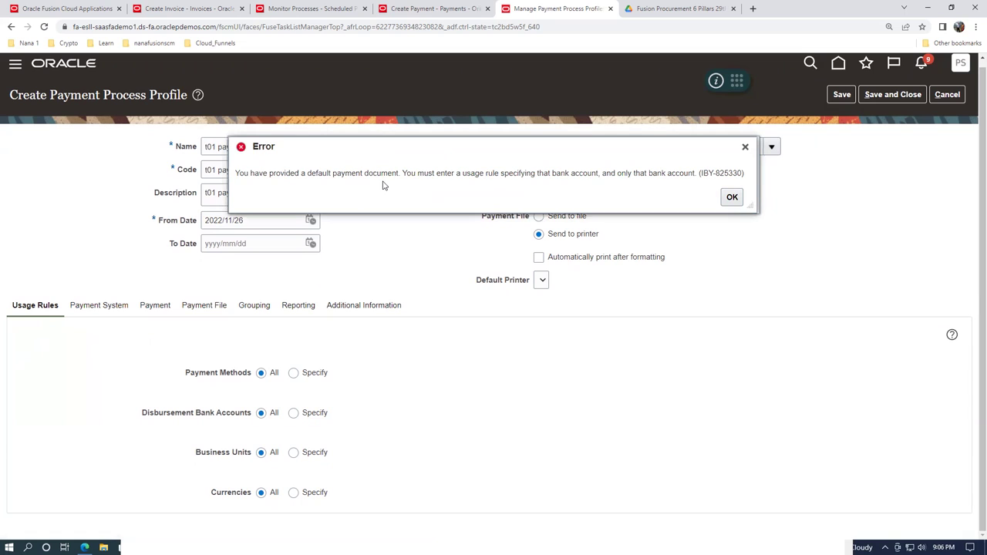
pyautogui.click(732, 196)
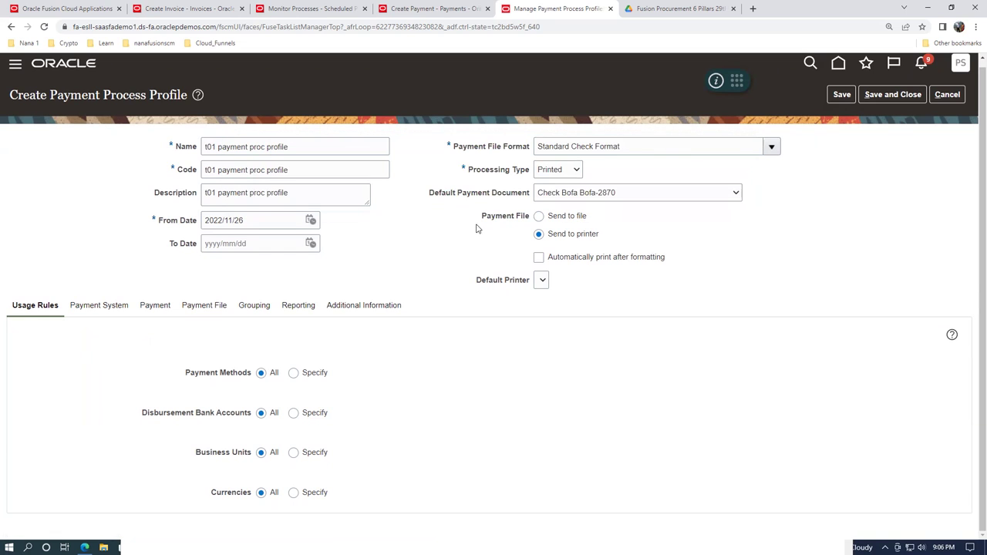
# Clear the default payment document, save again and dismiss the application error
pyautogui.click(585, 196)
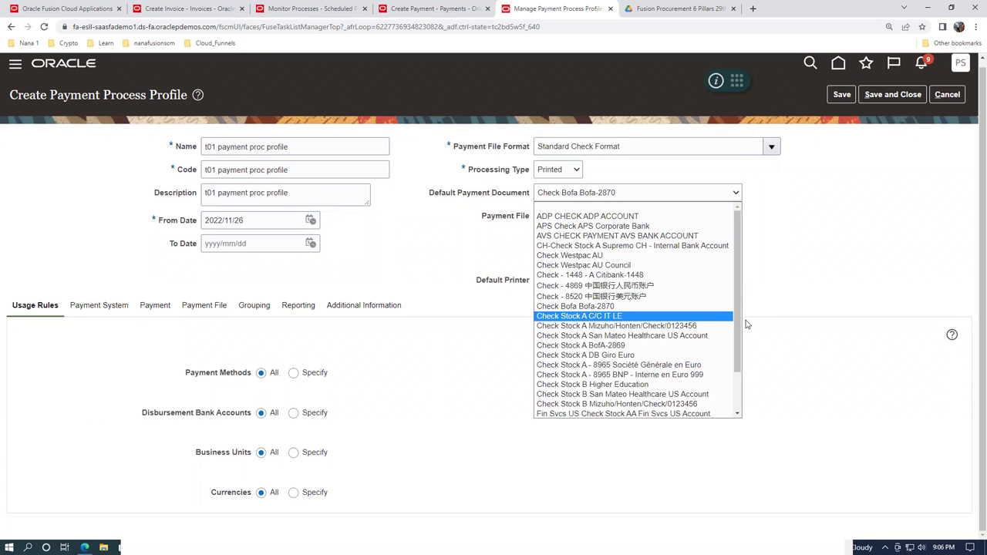
pyautogui.scroll(-3, 740, 327)
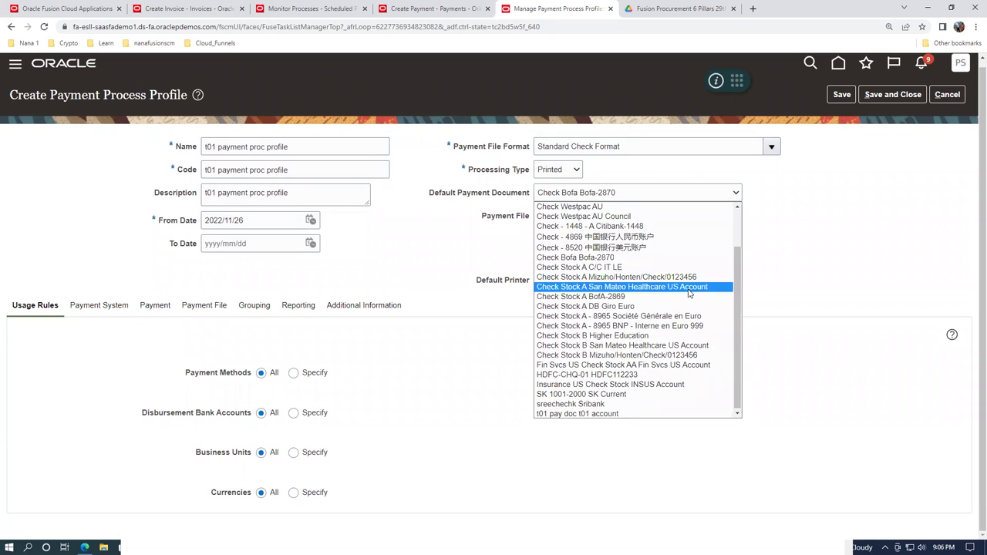
pyautogui.scroll(5, 739, 312)
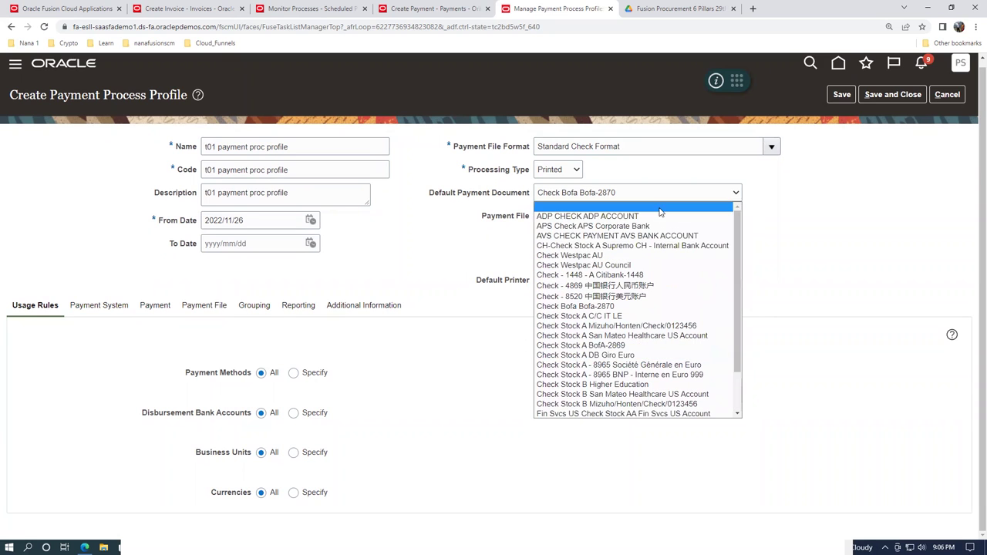
pyautogui.click(662, 208)
pyautogui.click(841, 94)
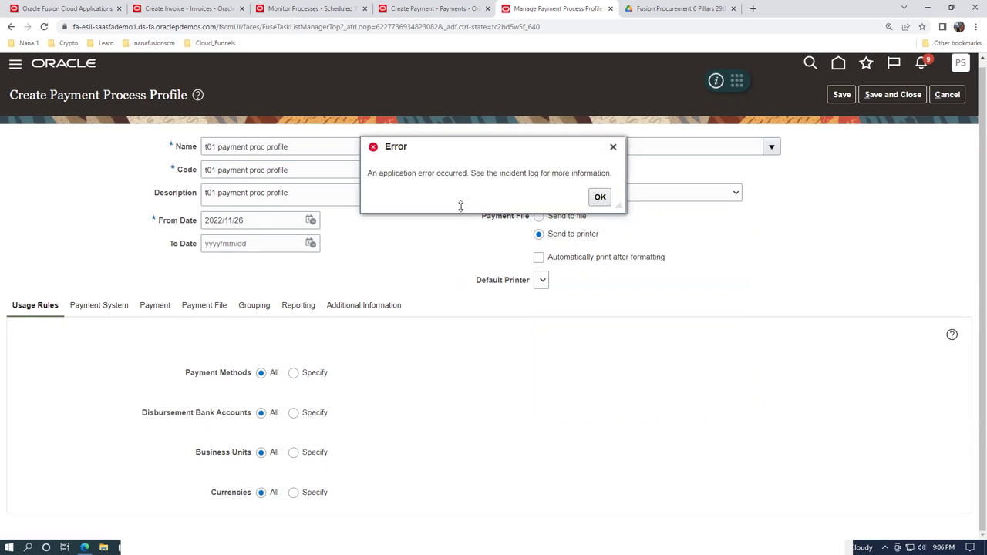
pyautogui.click(600, 196)
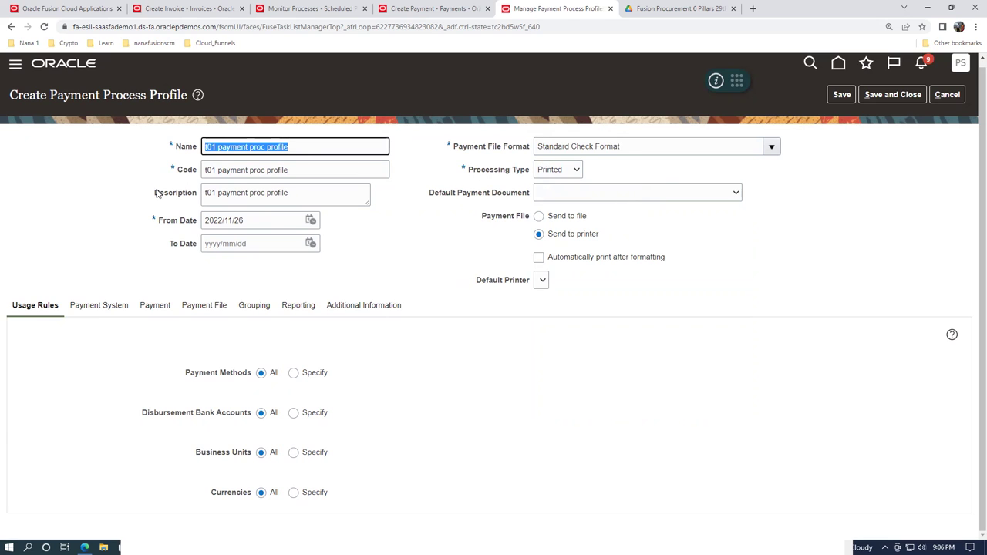
# Review the profile's Payment System, grouping rules and Payment File sections without changing anything
pyautogui.click(101, 307)
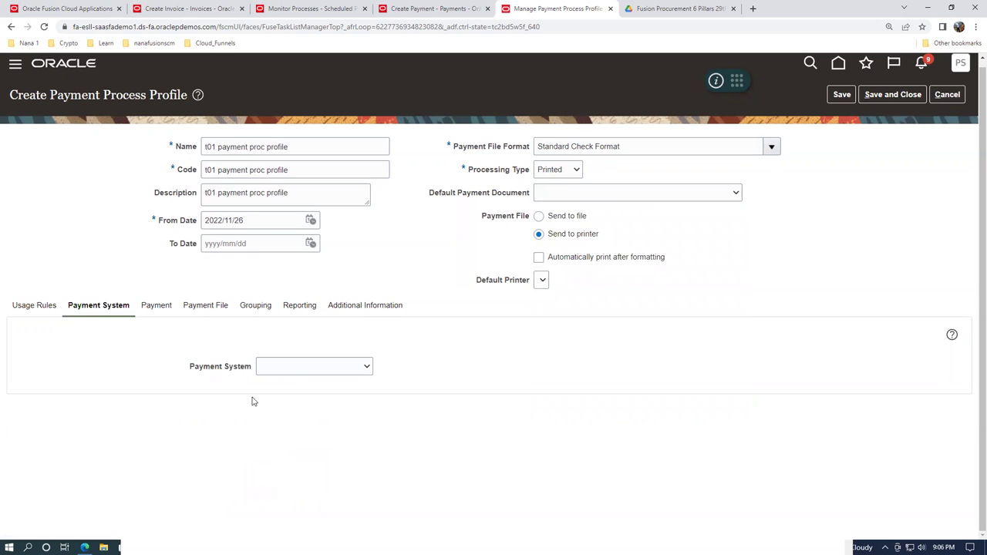
pyautogui.click(291, 372)
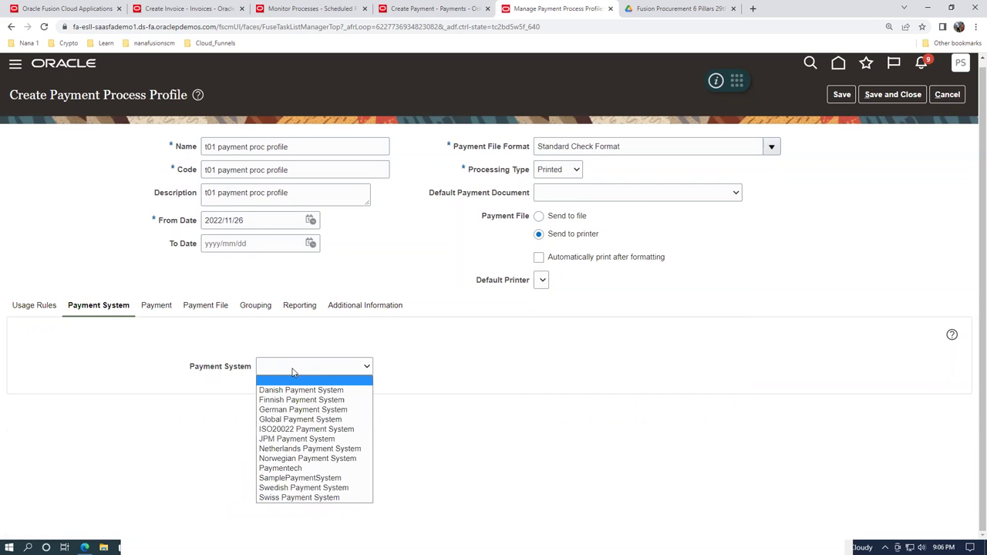
pyautogui.click(262, 349)
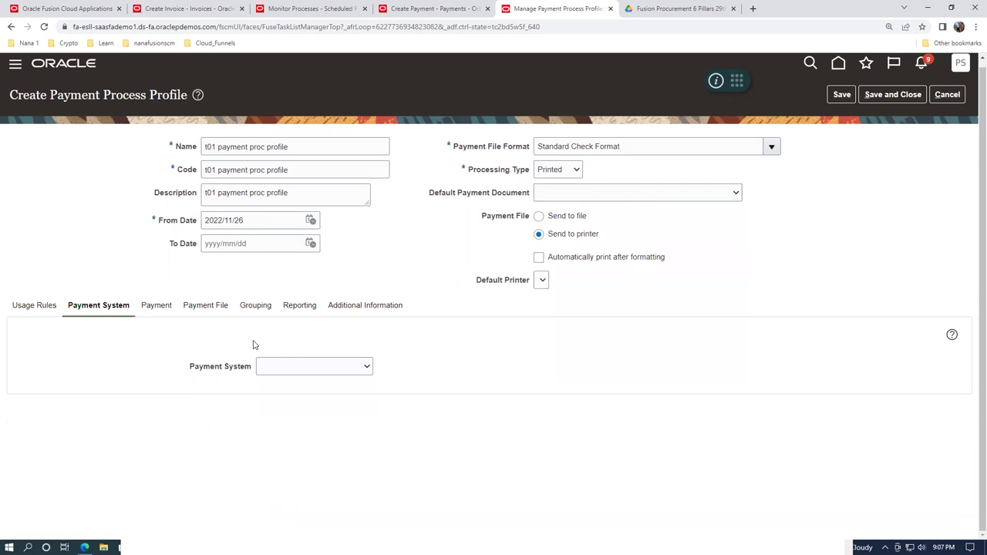
pyautogui.click(154, 308)
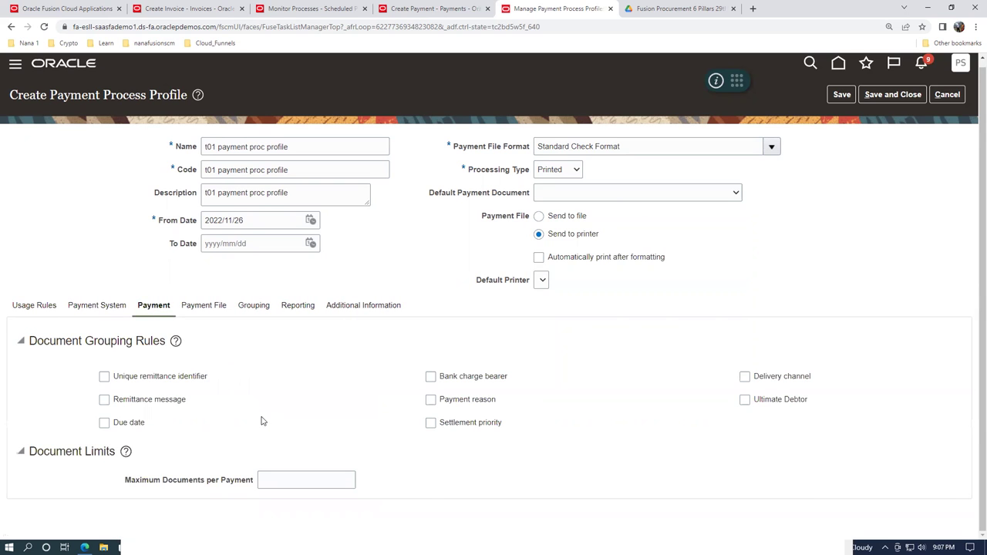
pyautogui.click(211, 310)
pyautogui.scroll(-2, 344, 440)
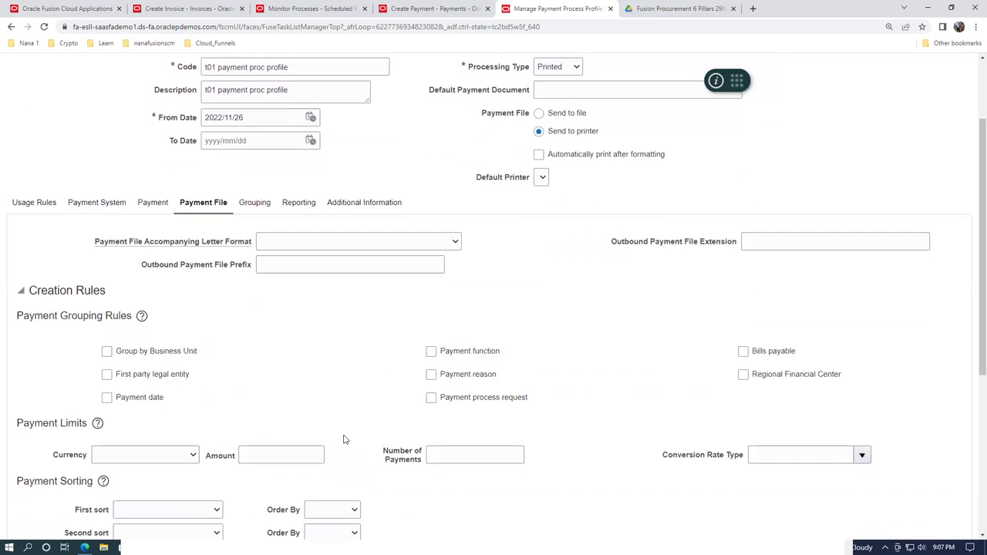
pyautogui.scroll(-3, 345, 440)
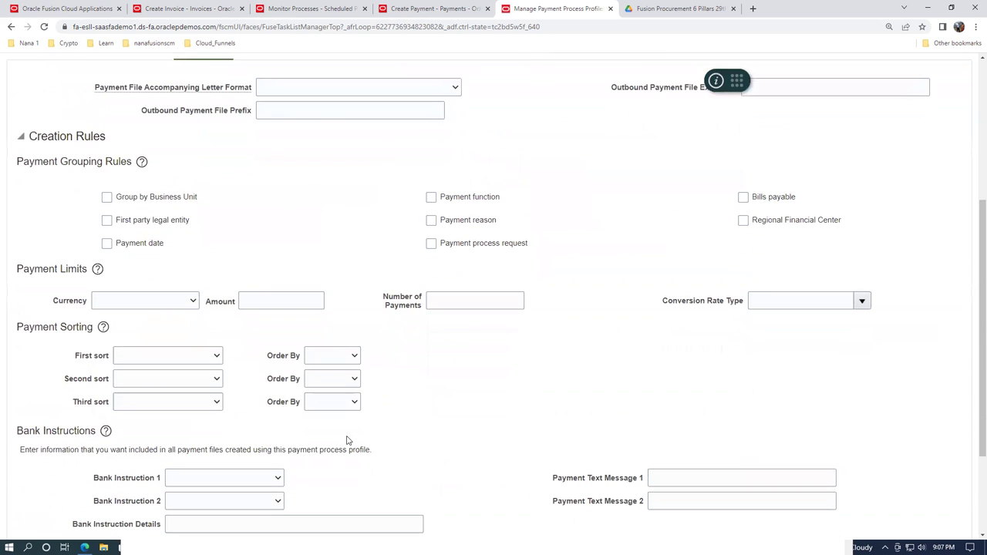
pyautogui.scroll(3, 350, 263)
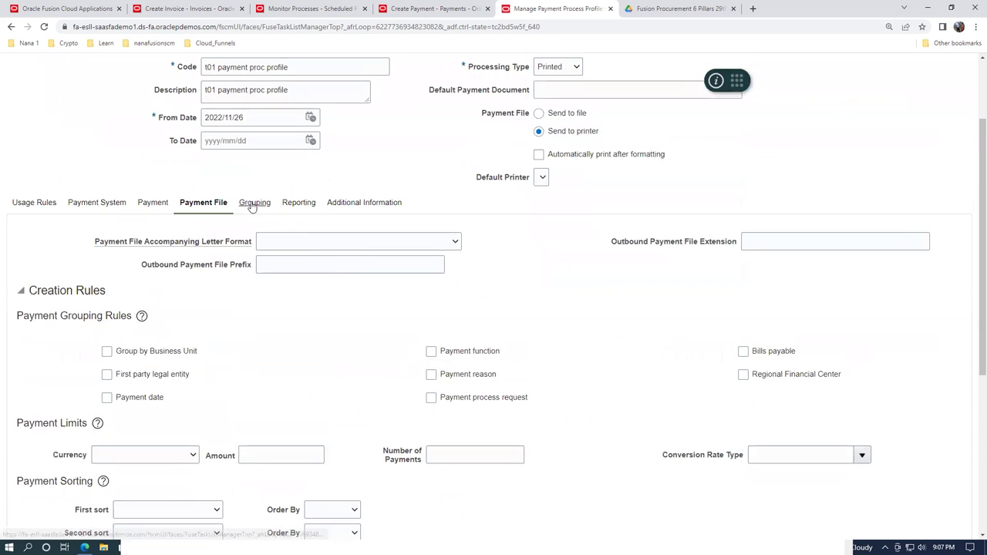
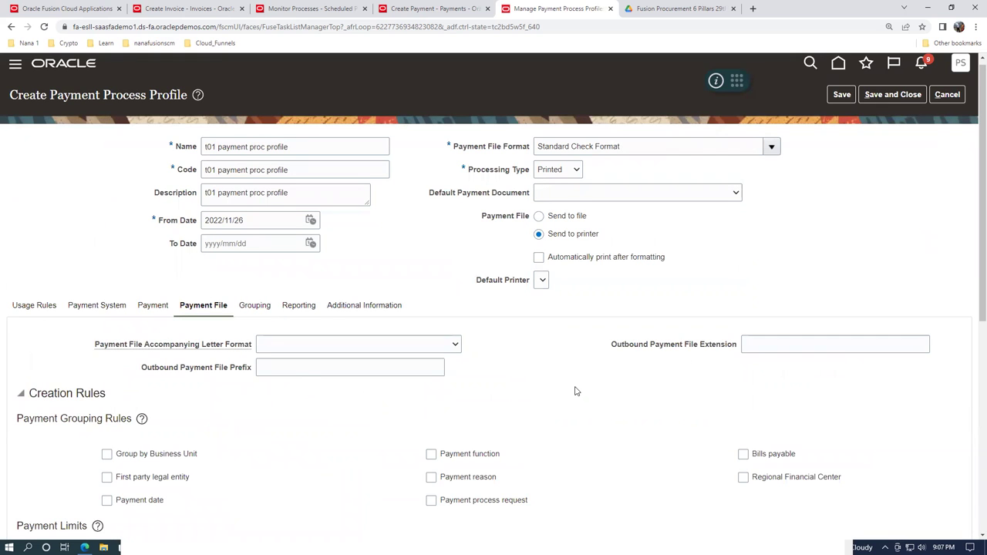
# Leave the accompanying letter format blank and group payments by business unit
pyautogui.scroll(-2, 575, 391)
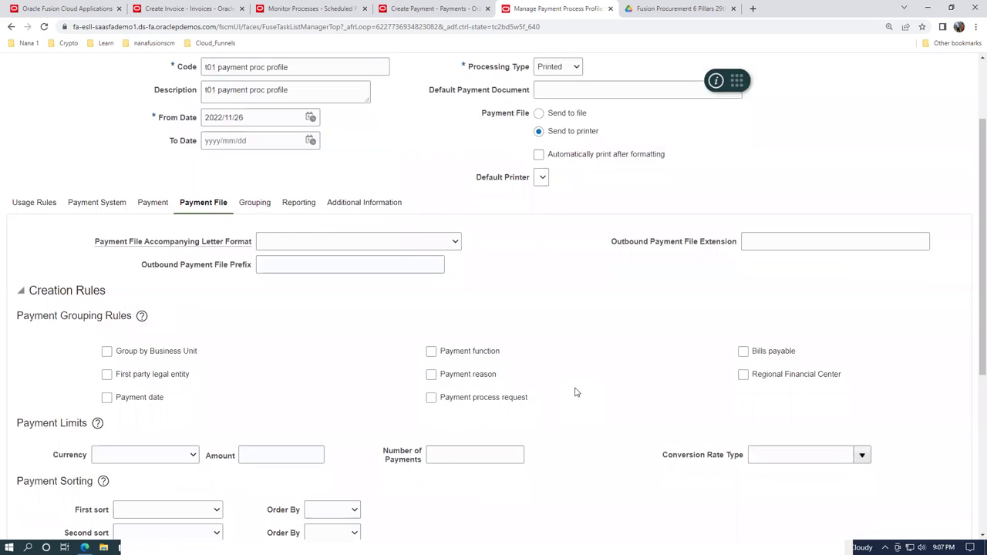
pyautogui.click(322, 244)
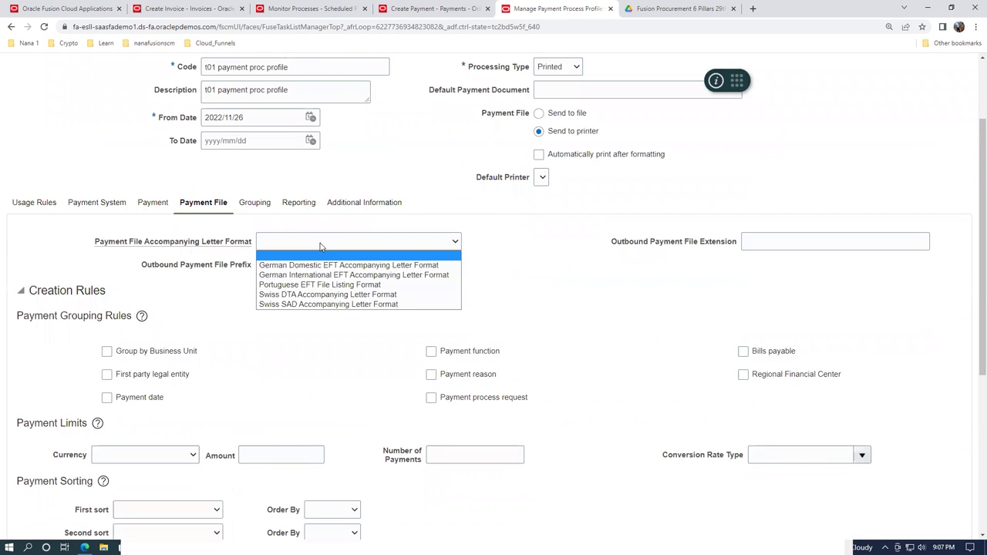
pyautogui.click(322, 246)
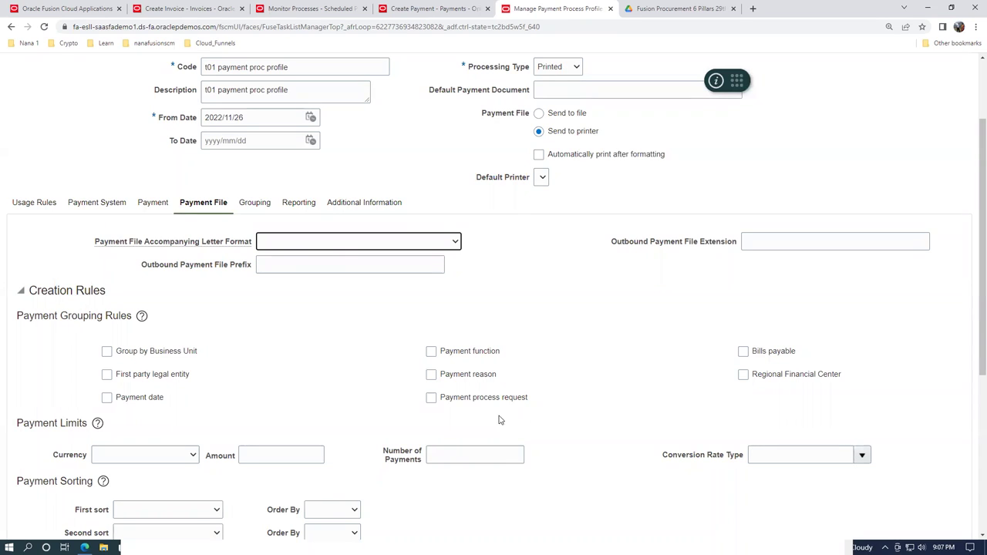
pyautogui.click(108, 352)
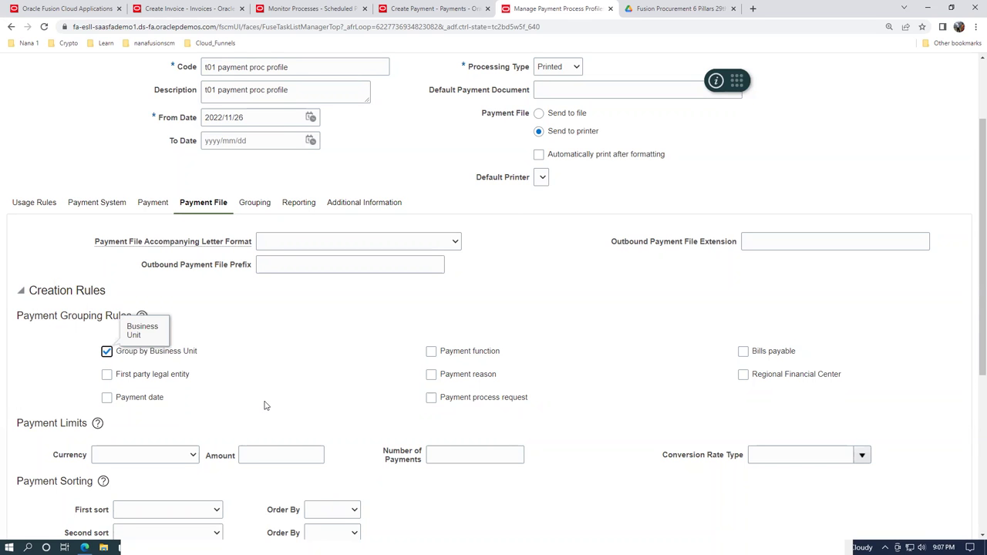
# Display the profile's usage rules, all set to All
pyautogui.scroll(1, 268, 405)
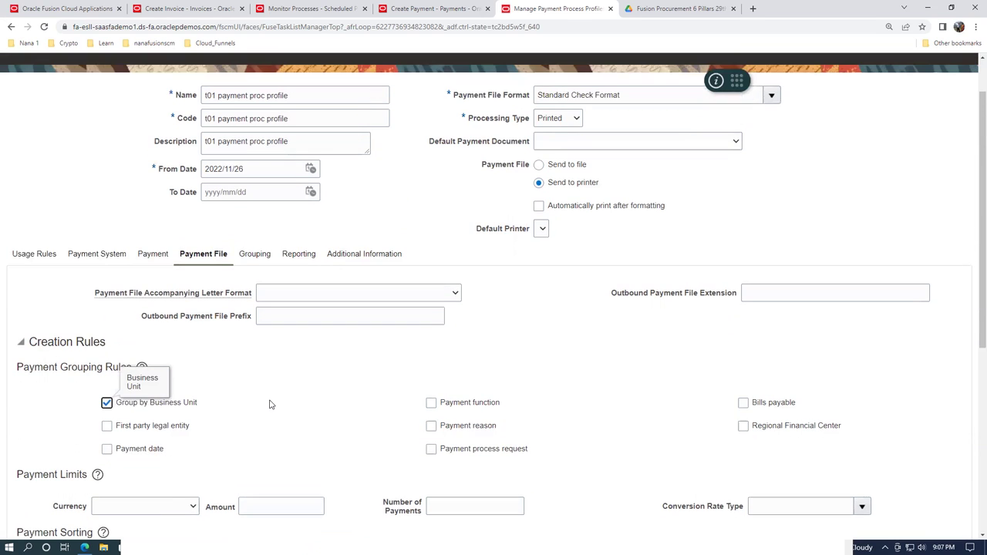
pyautogui.scroll(-1, 270, 405)
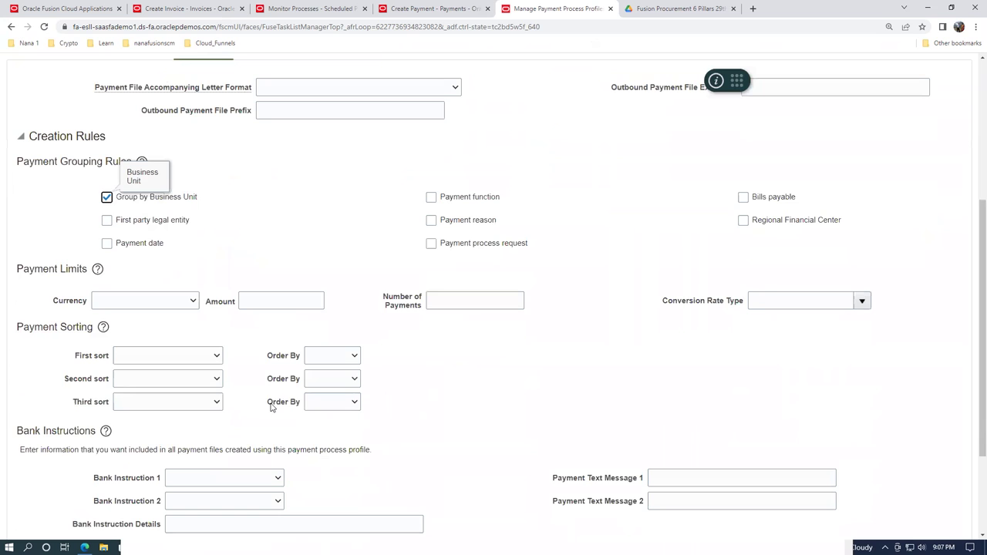
pyautogui.scroll(5, 271, 407)
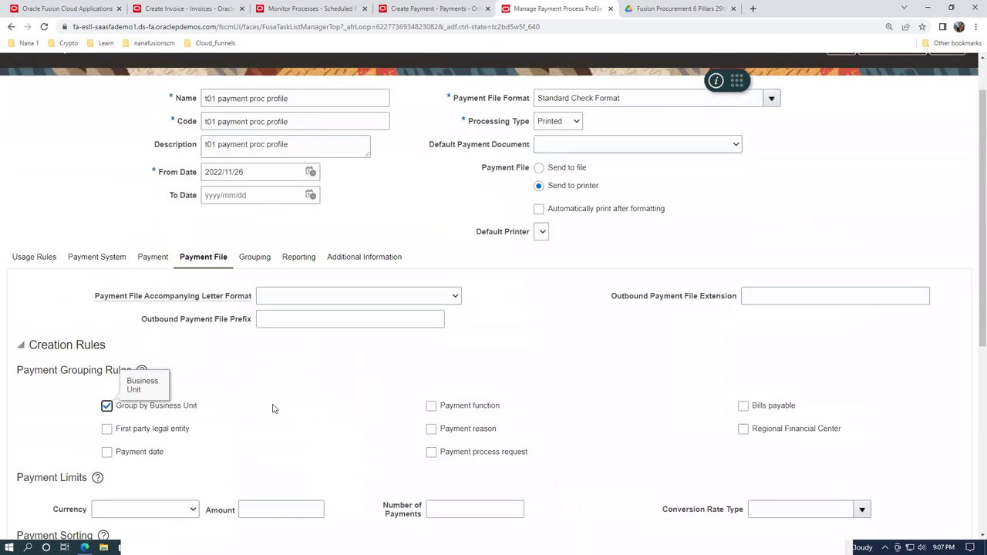
pyautogui.click(26, 315)
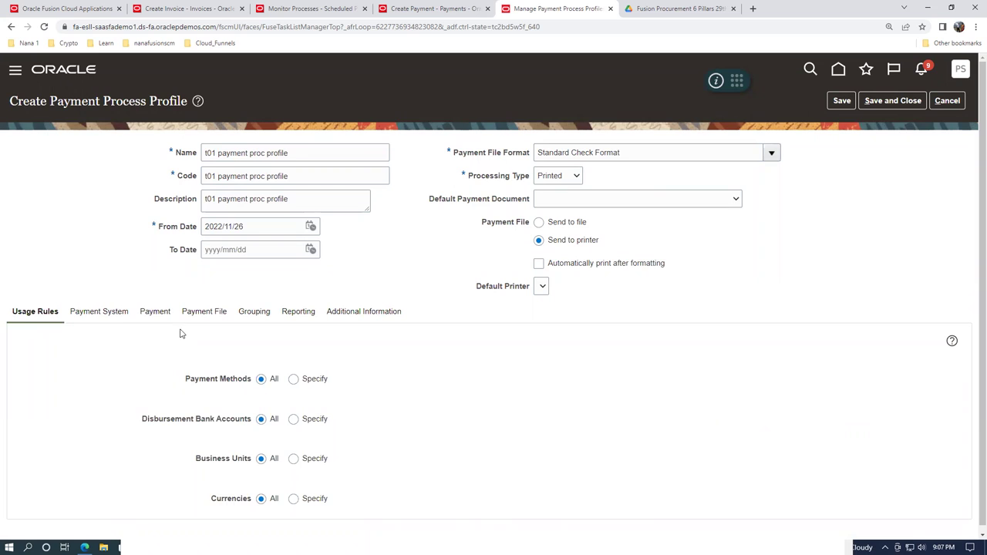
# After repeated save errors, cancel and discard the failing payment process profile
pyautogui.click(840, 101)
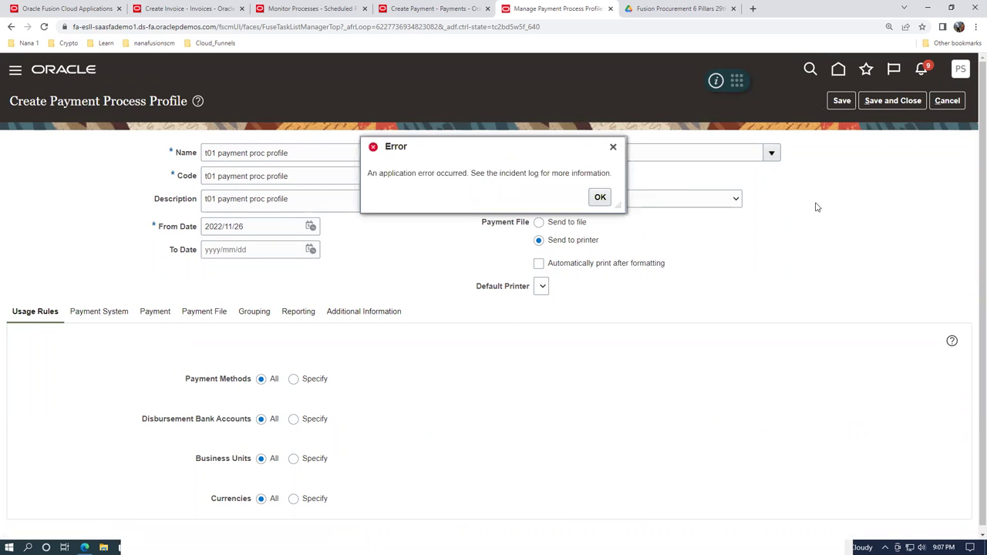
pyautogui.click(601, 197)
pyautogui.click(889, 101)
pyautogui.click(600, 198)
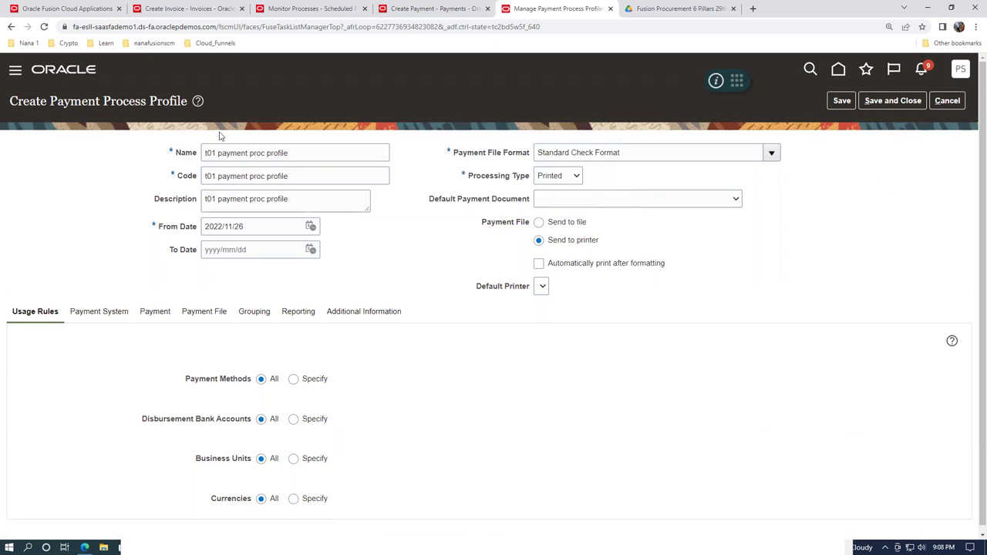
pyautogui.click(949, 103)
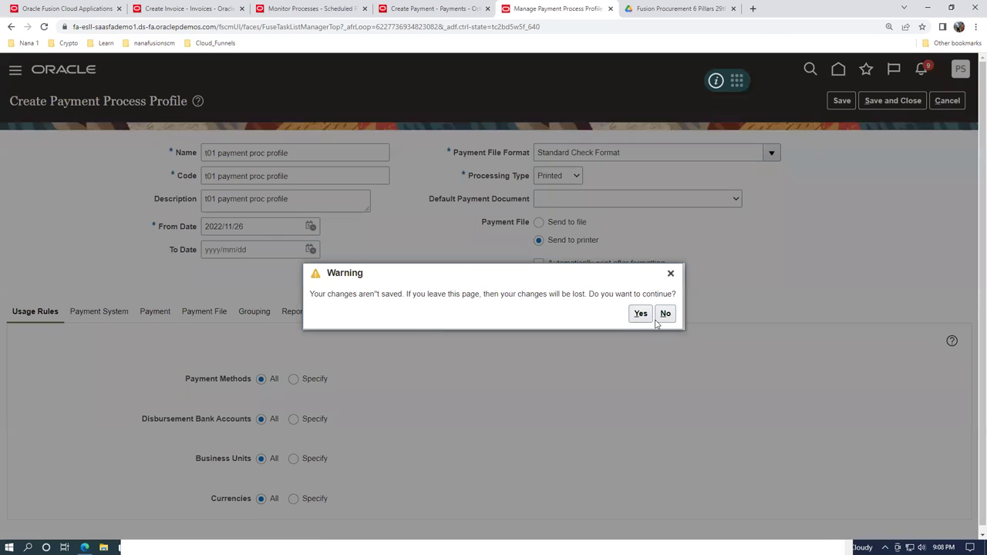
pyautogui.click(641, 314)
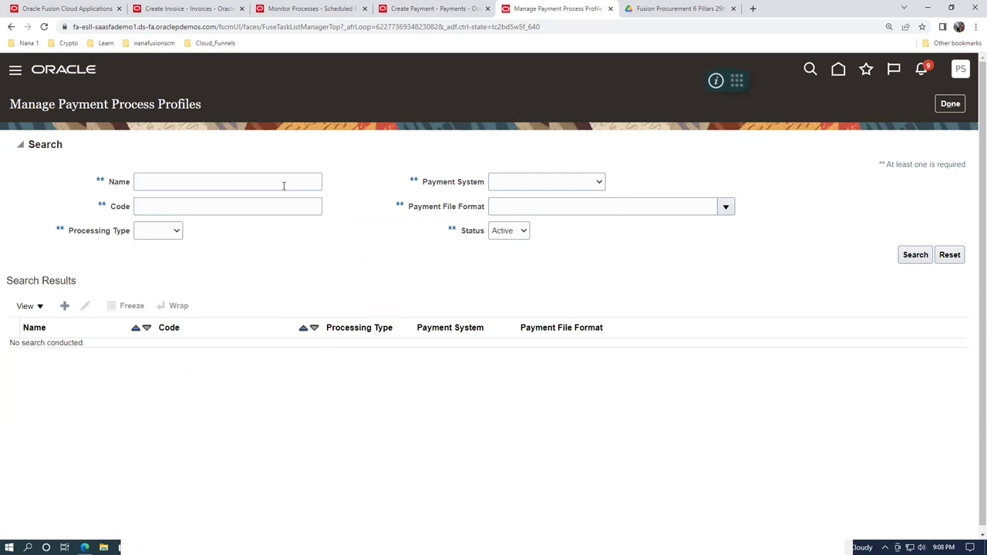
# Create a new profile with Name, Code and Description 't01 payment proc profile'
pyautogui.click(65, 306)
pyautogui.click(252, 151)
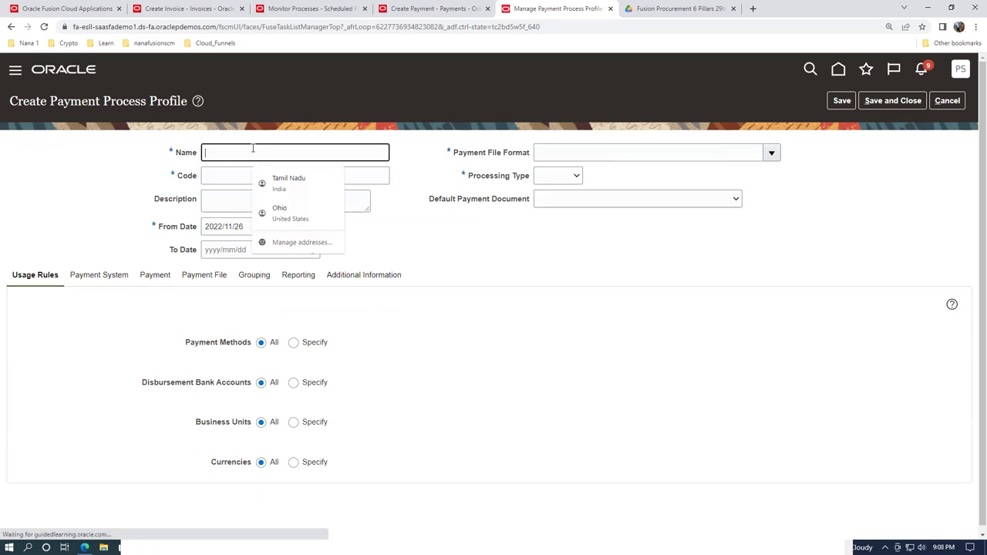
pyautogui.write('t01 payment proc profile')
pyautogui.click(252, 176)
pyautogui.write('t01 payment proc profile')
pyautogui.click(252, 200)
pyautogui.write('t01 payment proc profile')
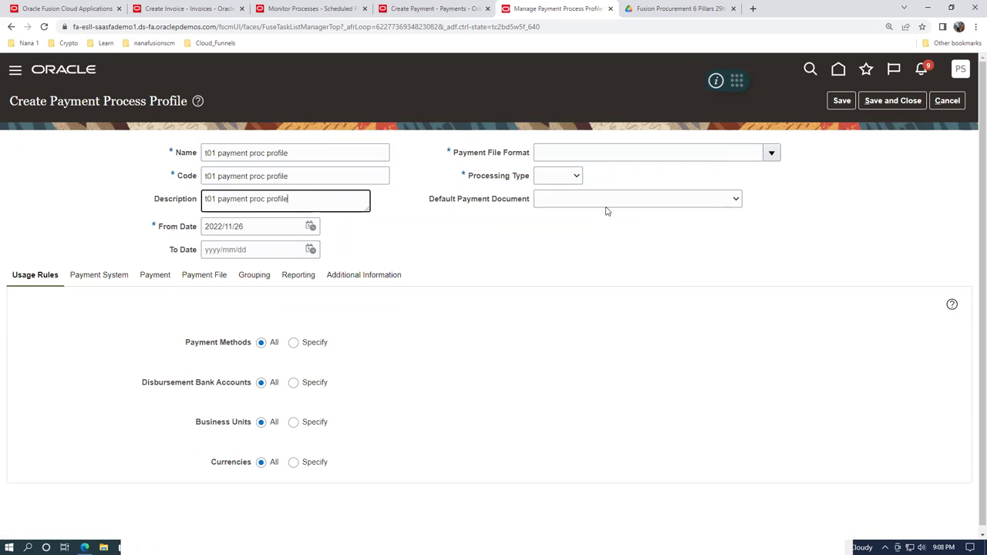
# Search for and select Standard Check Format as the payment file format
pyautogui.click(771, 152)
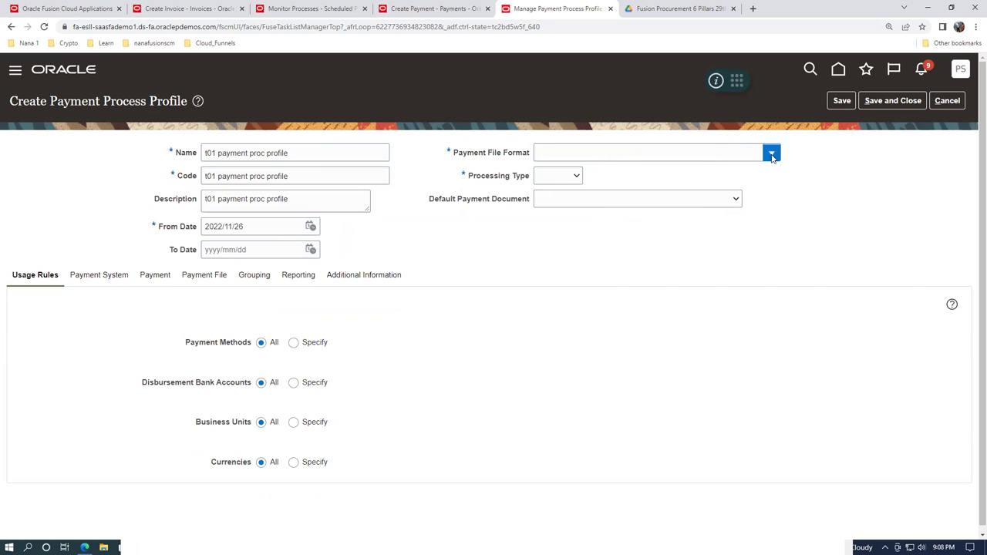
pyautogui.click(553, 361)
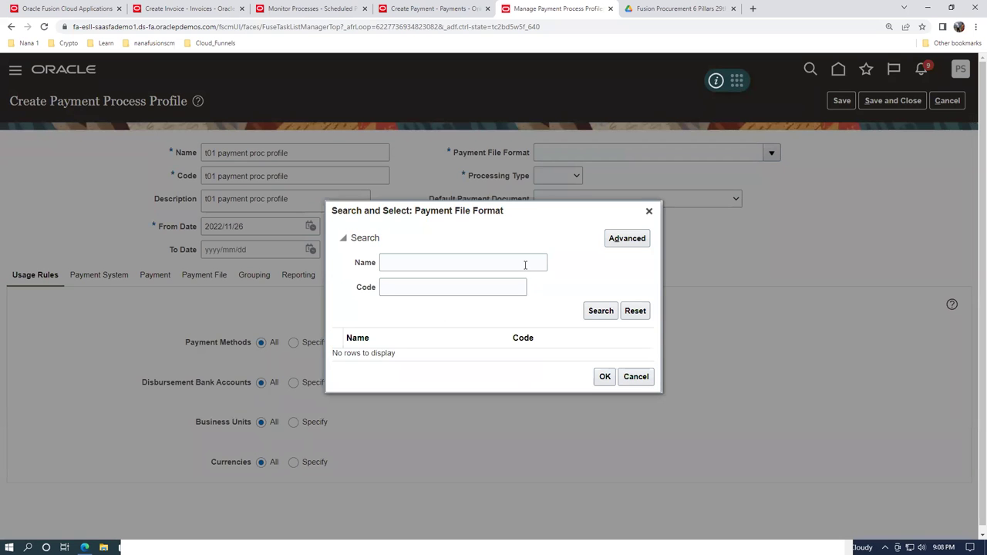
pyautogui.click(540, 264)
pyautogui.write('Sta')
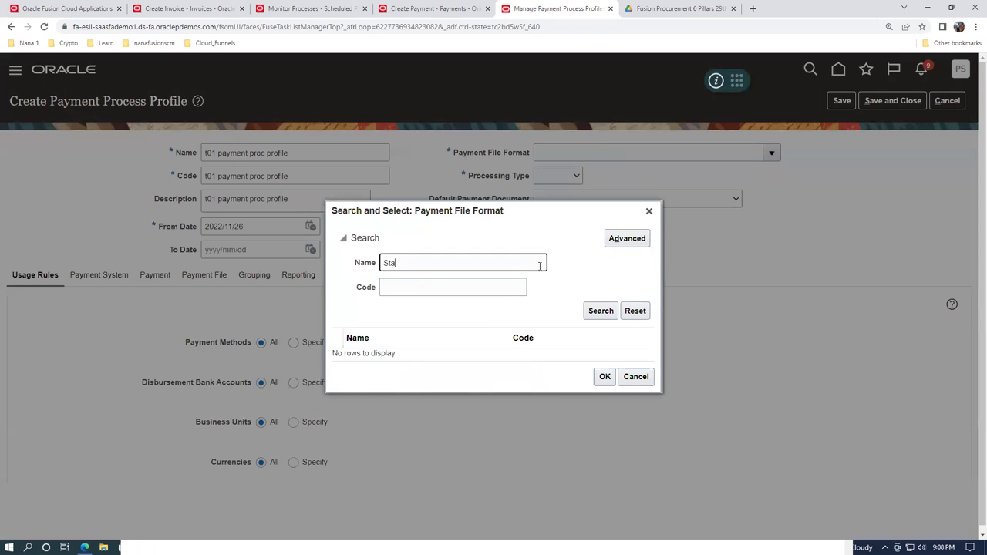
pyautogui.press('Return')
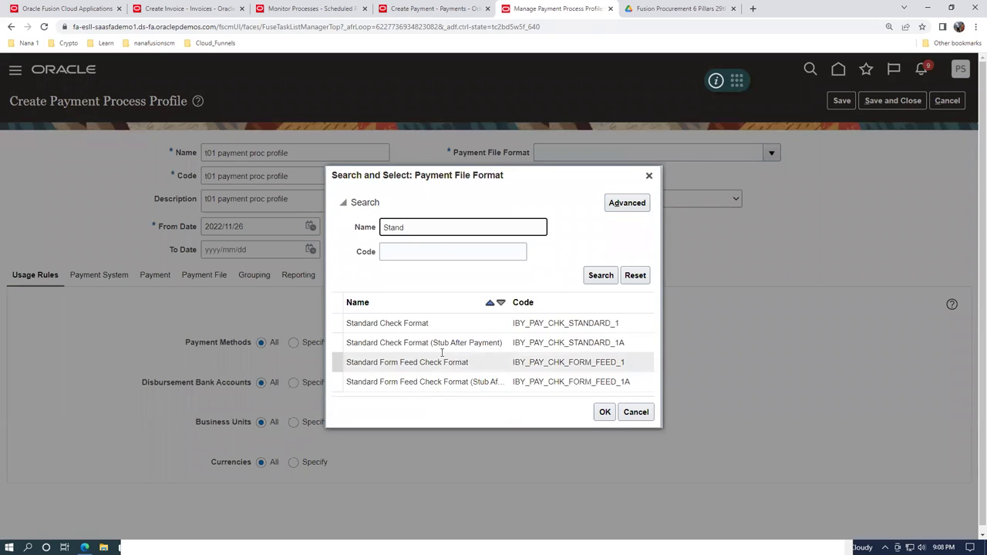
pyautogui.click(441, 325)
pyautogui.click(605, 412)
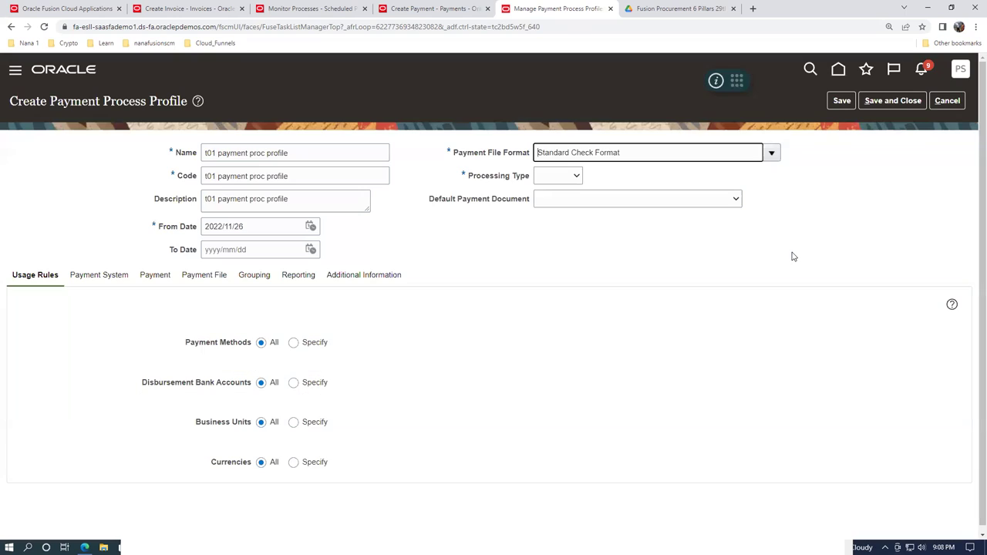
# Set processing type to Printed and save the profile
pyautogui.click(553, 178)
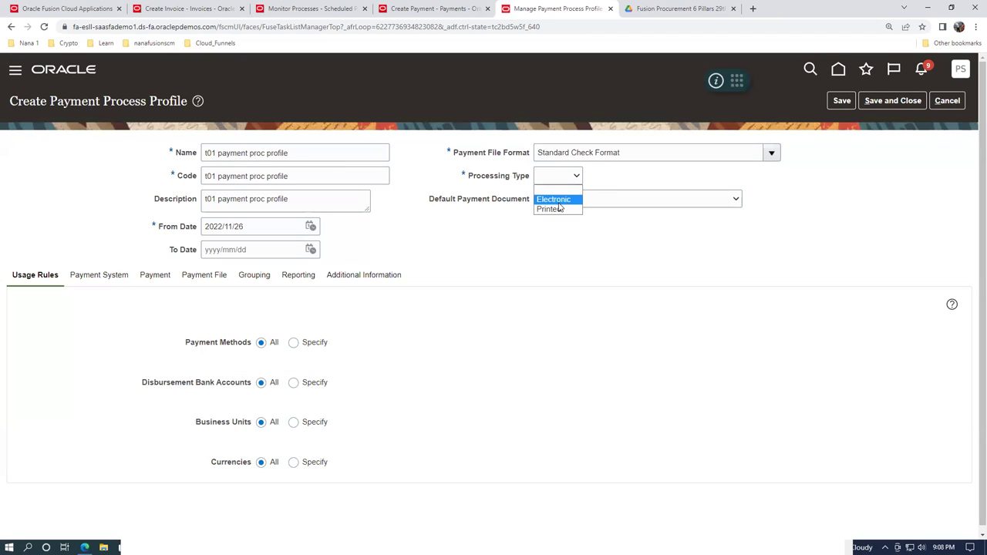
pyautogui.click(550, 209)
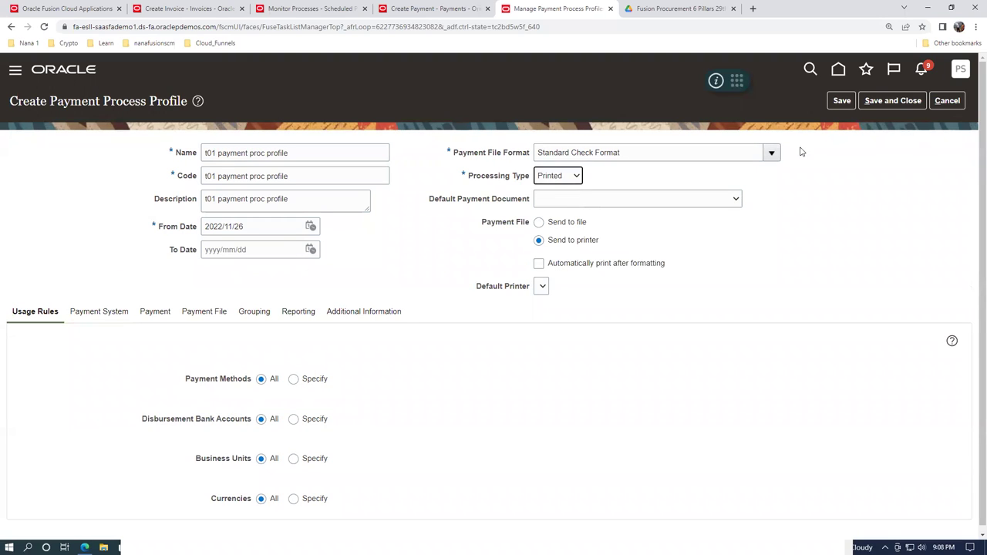
pyautogui.click(840, 103)
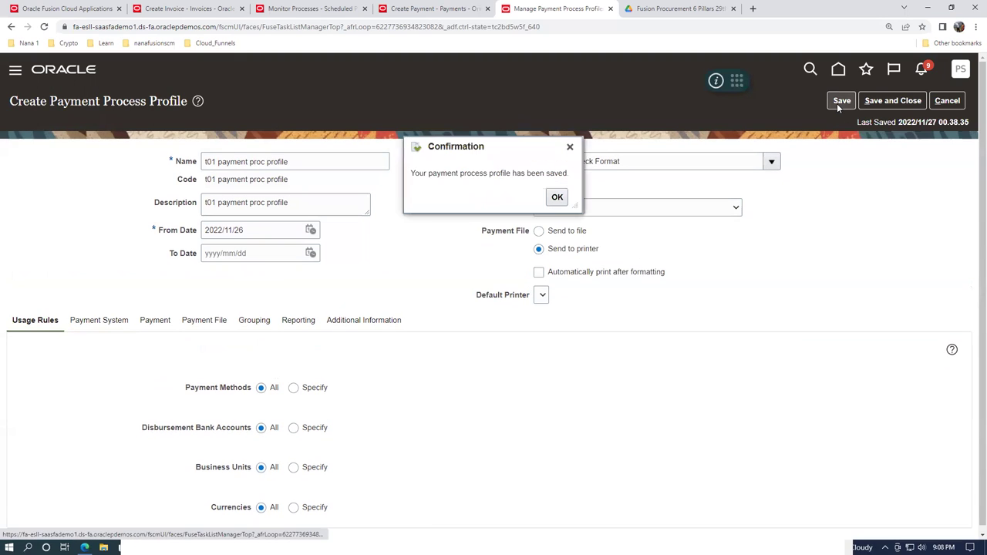
pyautogui.click(557, 198)
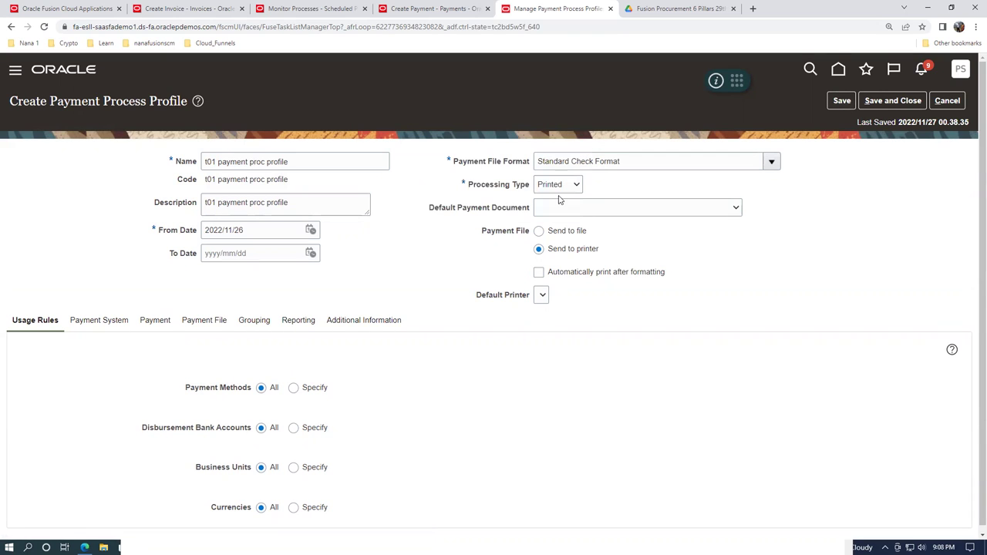
# On the Create Payment tab, set the payment document to t01 pay doc
pyautogui.click(433, 10)
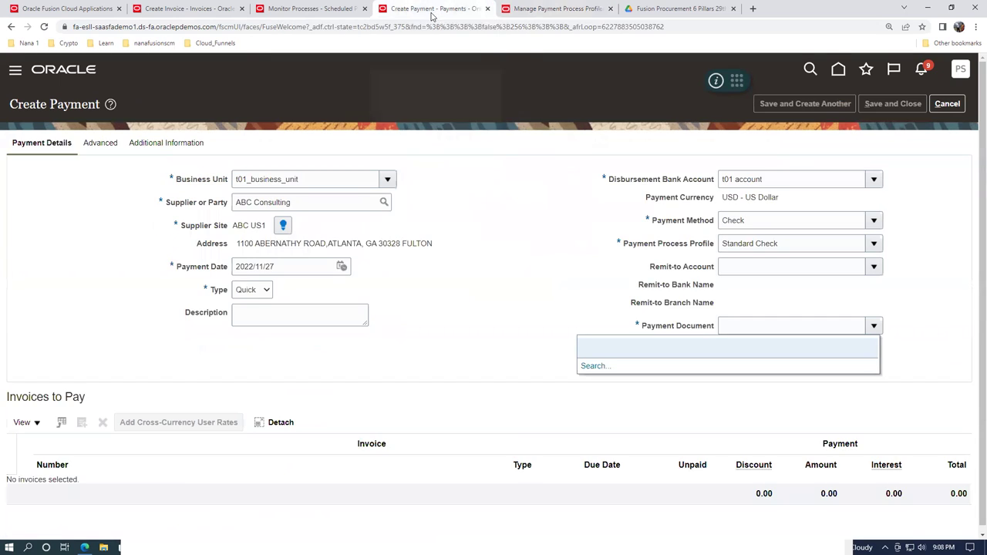
pyautogui.click(594, 366)
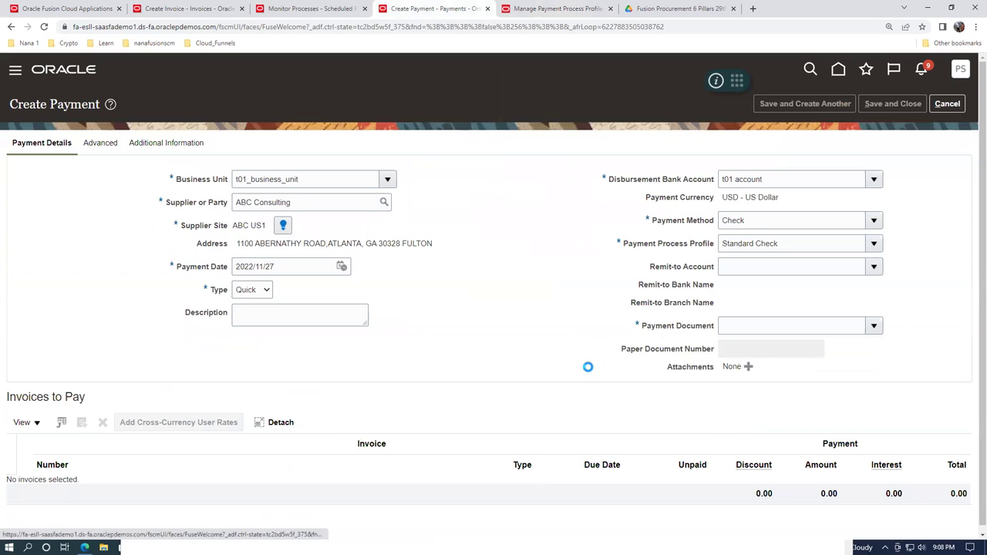
pyautogui.click(584, 327)
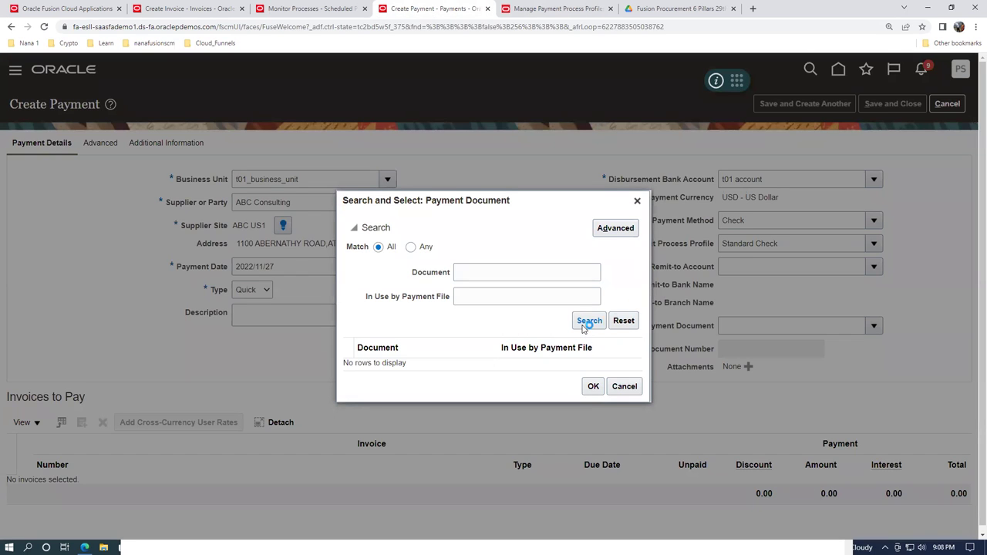
pyautogui.click(536, 364)
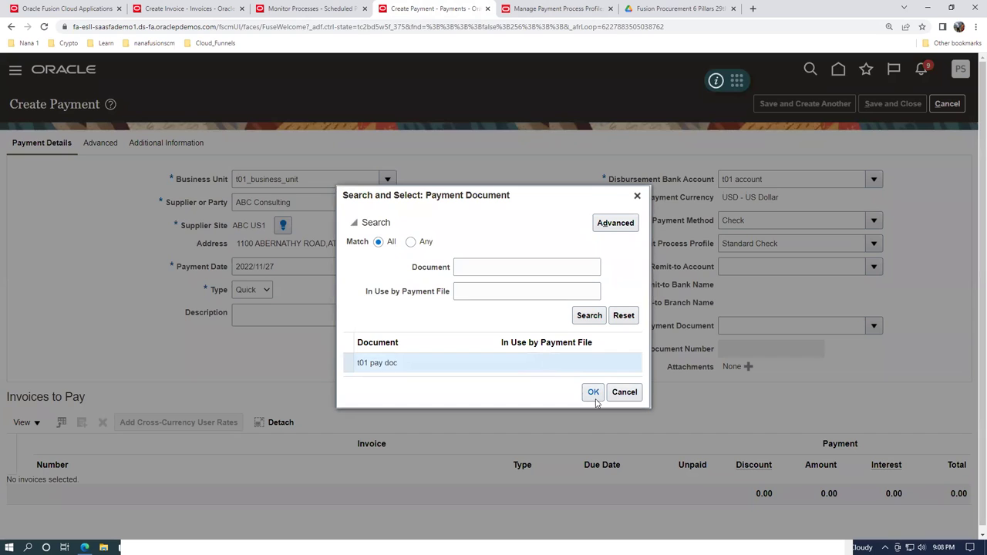
pyautogui.click(593, 393)
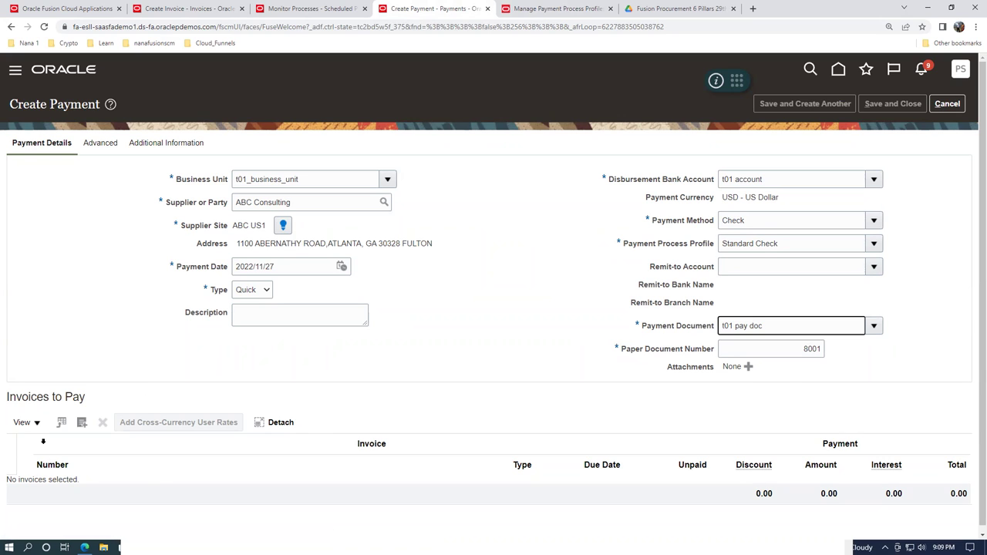
# Add invoice 7001 for 16,000.00 to the payment
pyautogui.click(82, 423)
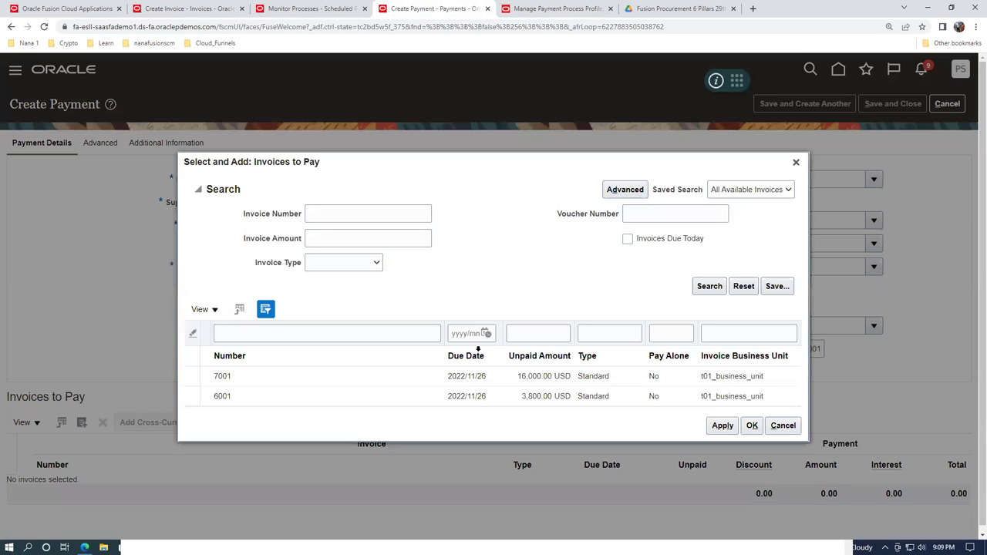
pyautogui.click(295, 377)
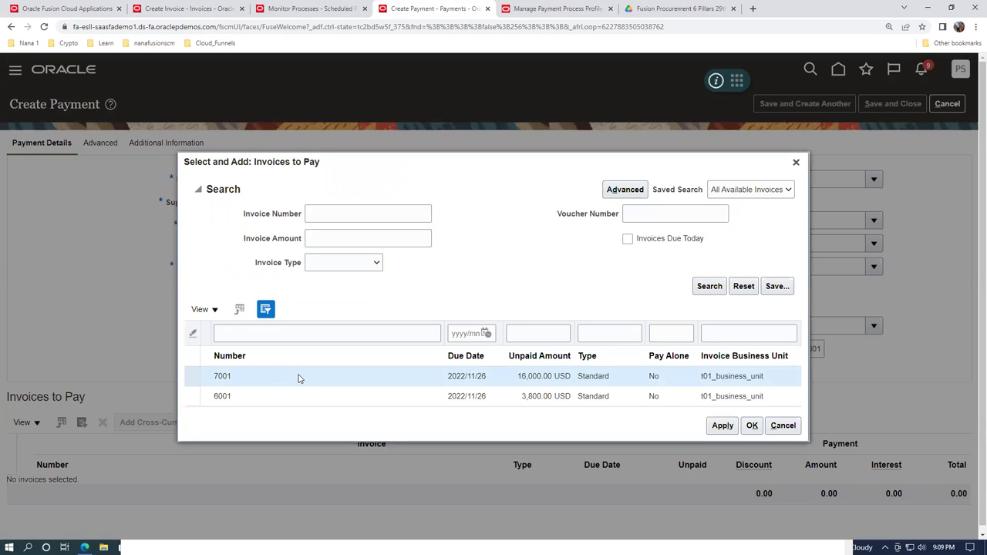
pyautogui.click(719, 429)
pyautogui.click(752, 406)
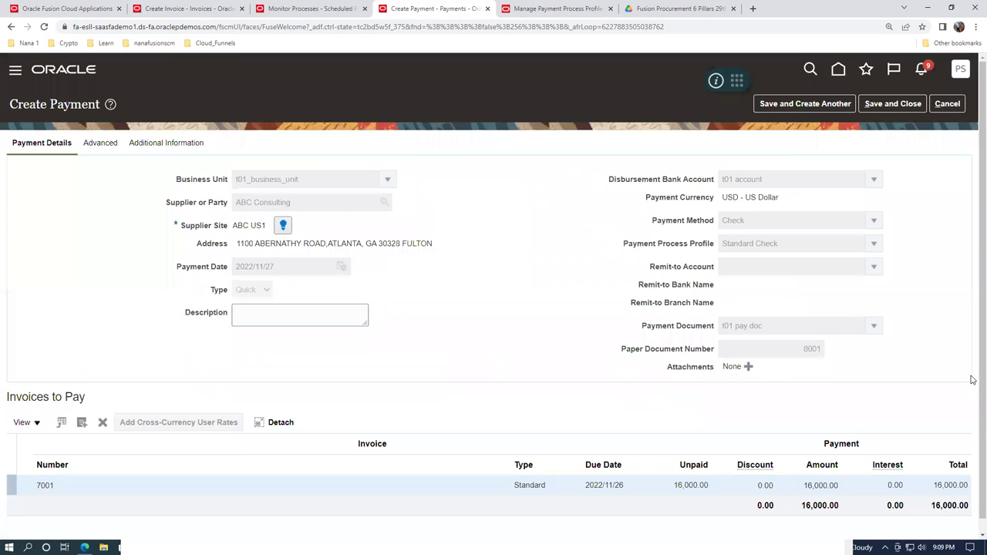
# Save and close payment 8001 for 16,000.00 USD and dismiss the confirmation
pyautogui.click(891, 105)
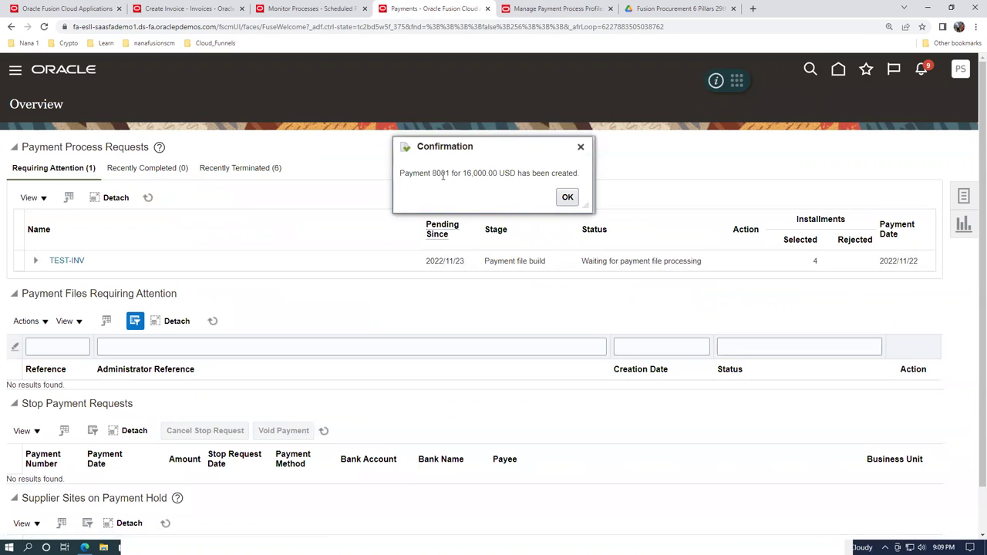
pyautogui.moveTo(429, 174); pyautogui.dragTo(528, 169)
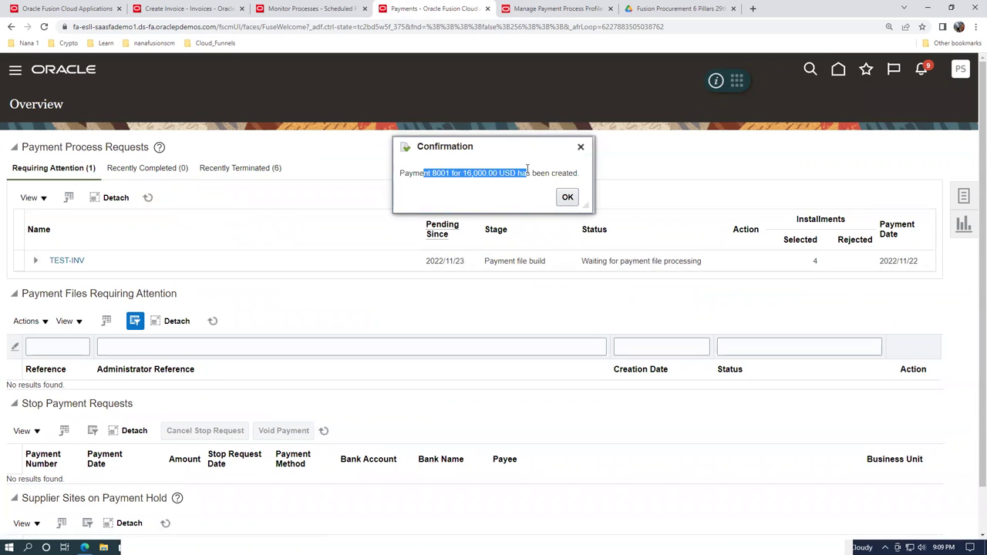
pyautogui.click(568, 198)
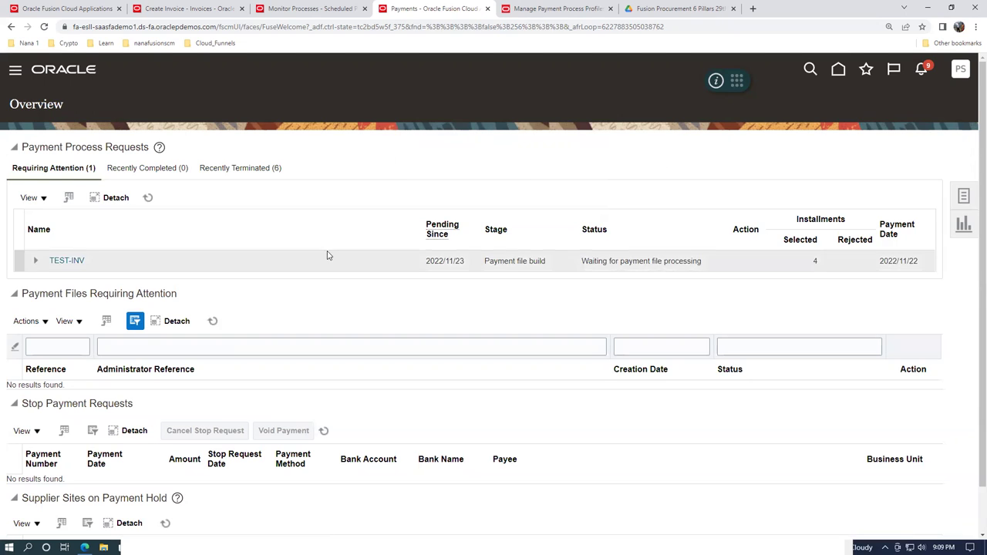
# Start a new invoice from the Invoices work area tasks
pyautogui.click(839, 71)
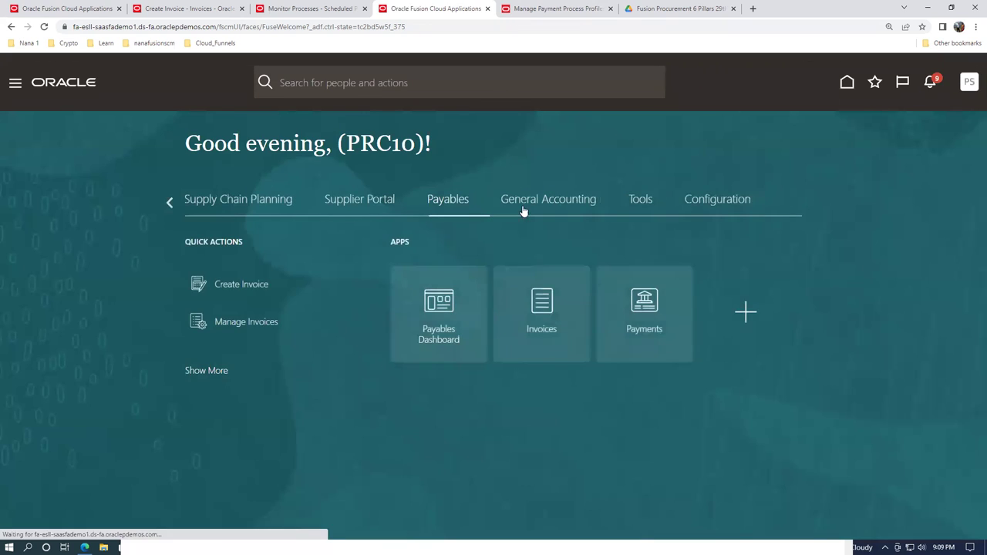
pyautogui.click(536, 313)
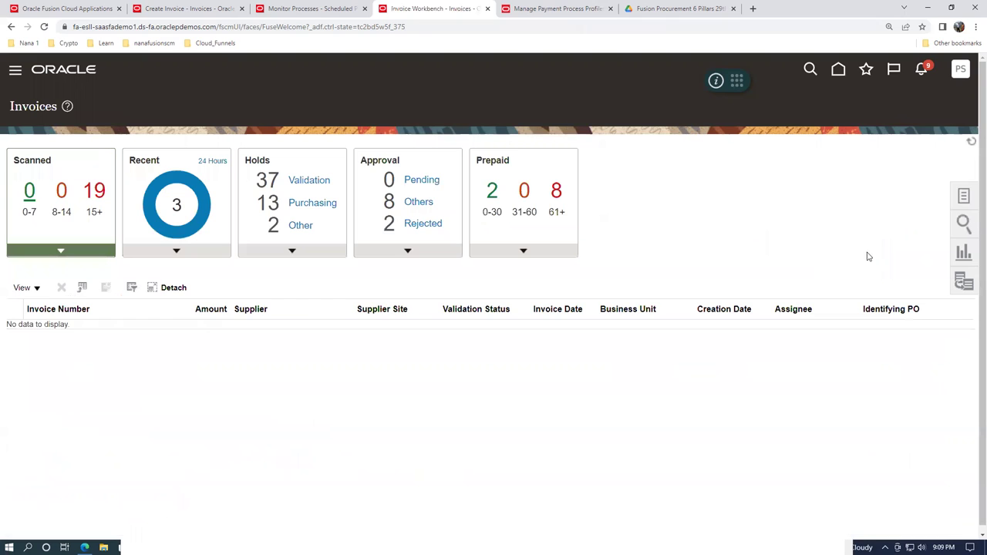
pyautogui.click(963, 196)
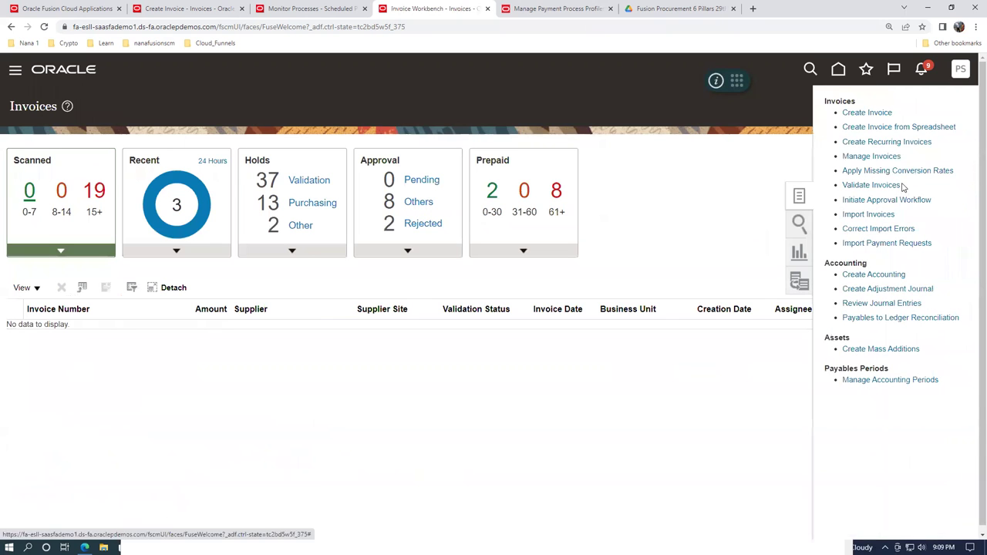
pyautogui.click(879, 114)
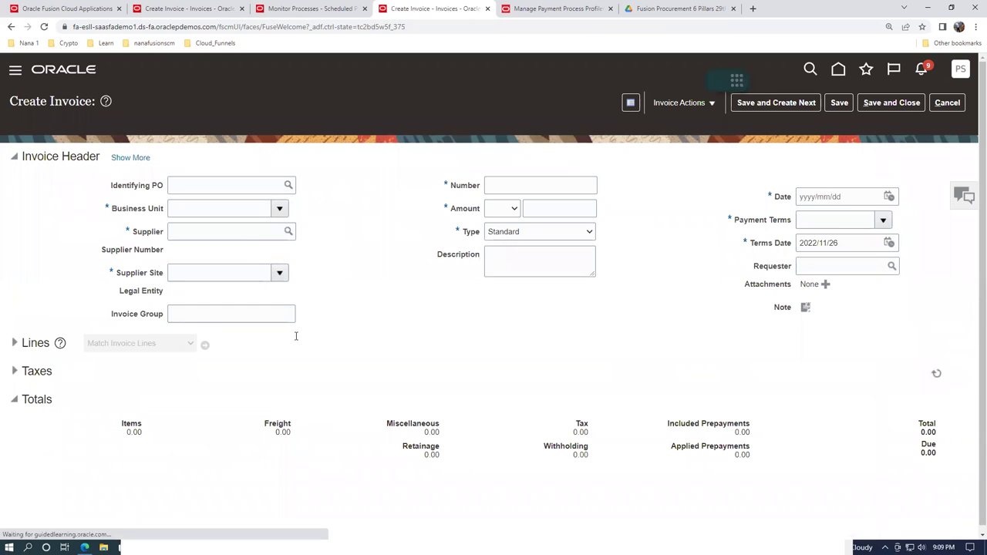
# Copy PO US164560 from the notes and select it as the identifying PO
pyautogui.hotkey('alt', 'Tab')
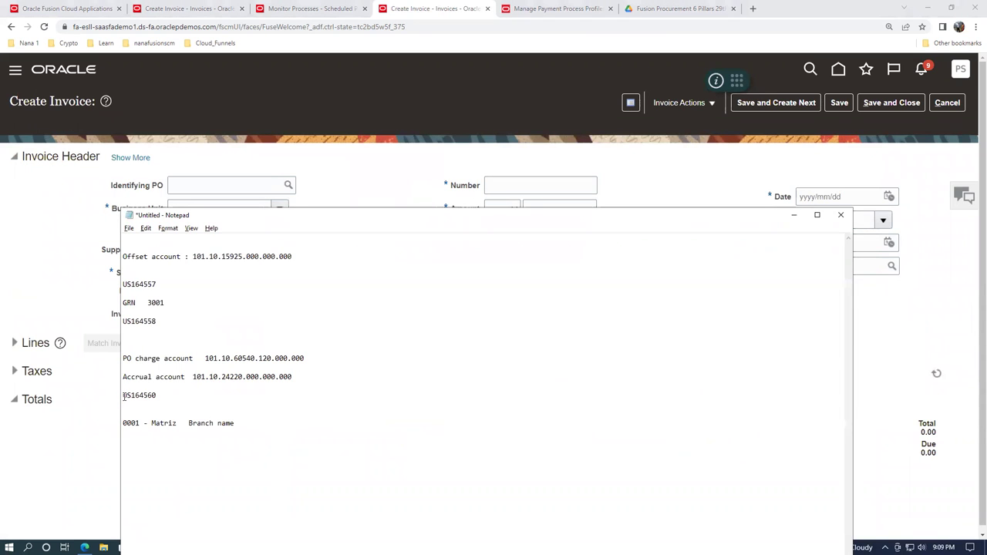
pyautogui.moveTo(122, 396); pyautogui.dragTo(155, 394)
pyautogui.hotkey('alt', 'Tab')
pyautogui.click(197, 185)
pyautogui.write('US164560')
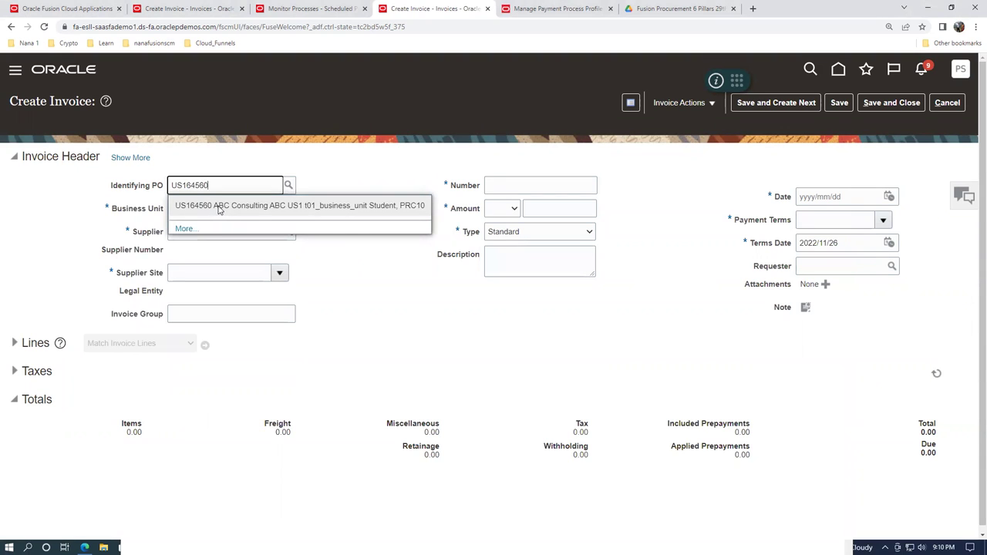
pyautogui.click(219, 207)
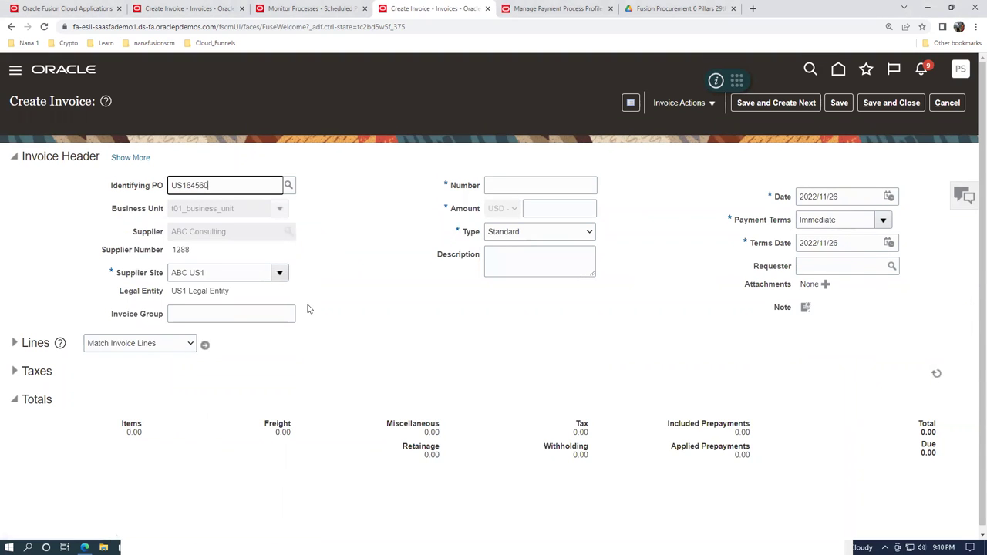
# Enter invoice number 8002 and set the invoice type to Retainage release
pyautogui.click(517, 188)
pyautogui.write('8002')
pyautogui.press('Tab')
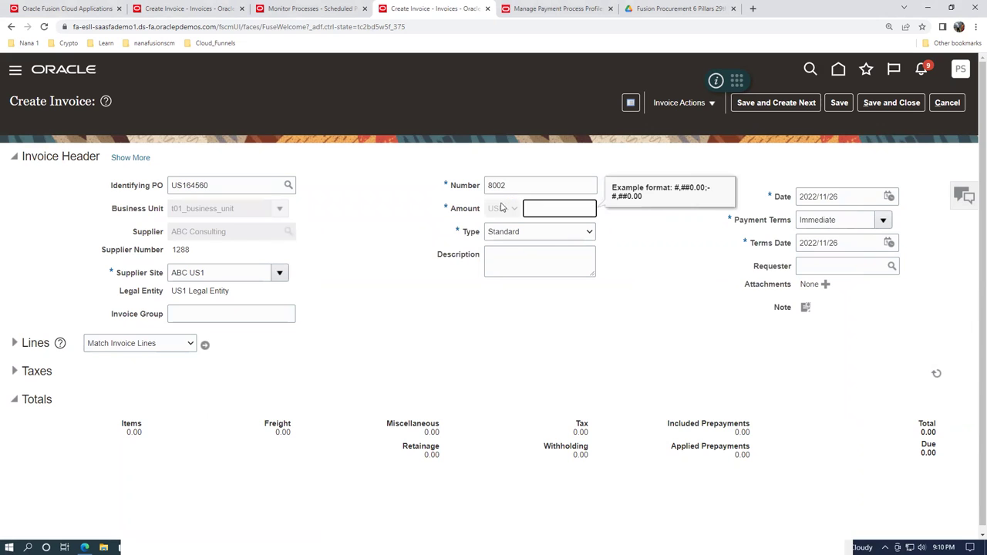
pyautogui.click(557, 236)
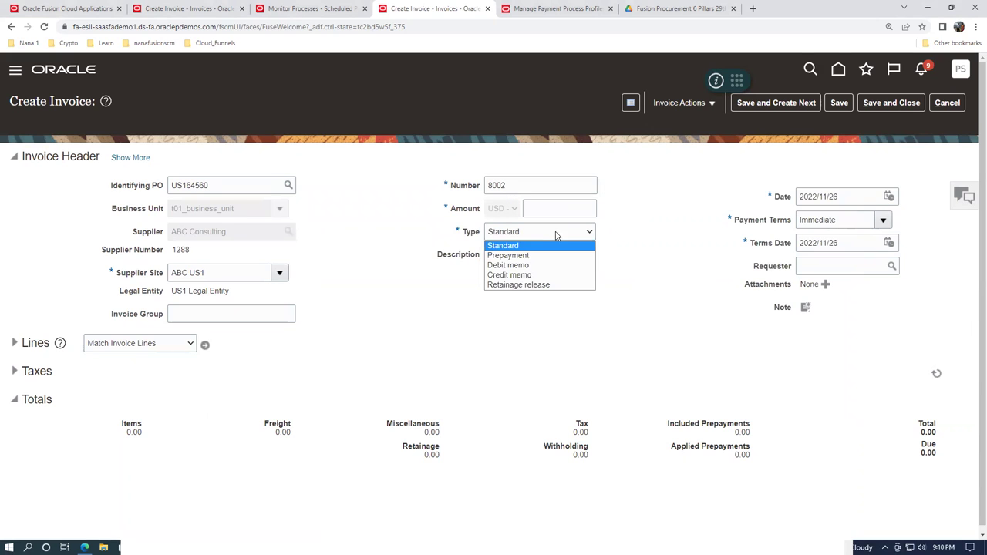
pyautogui.click(558, 287)
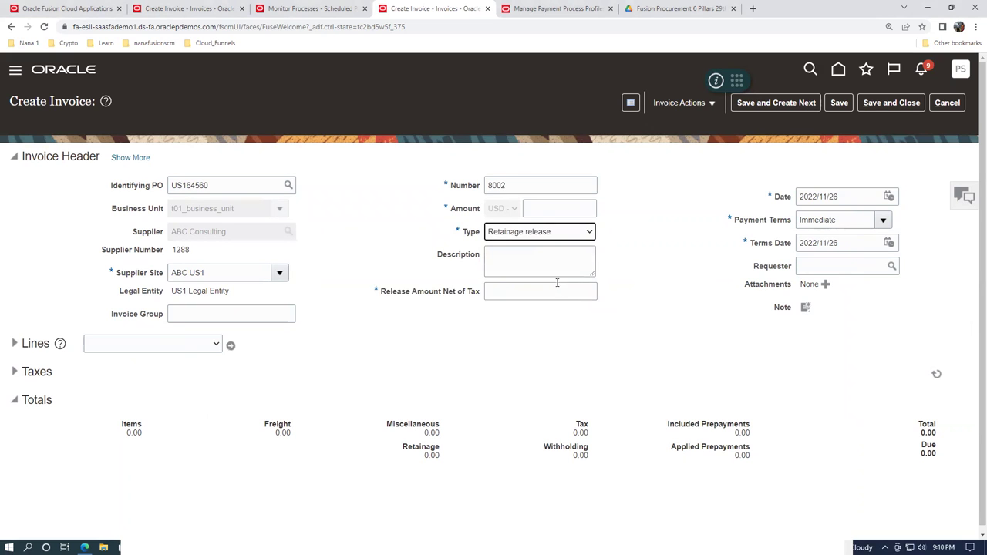
# Choose Retainage Release by Invoice Lines and enter 4,000.00 release and invoice amounts
pyautogui.click(145, 346)
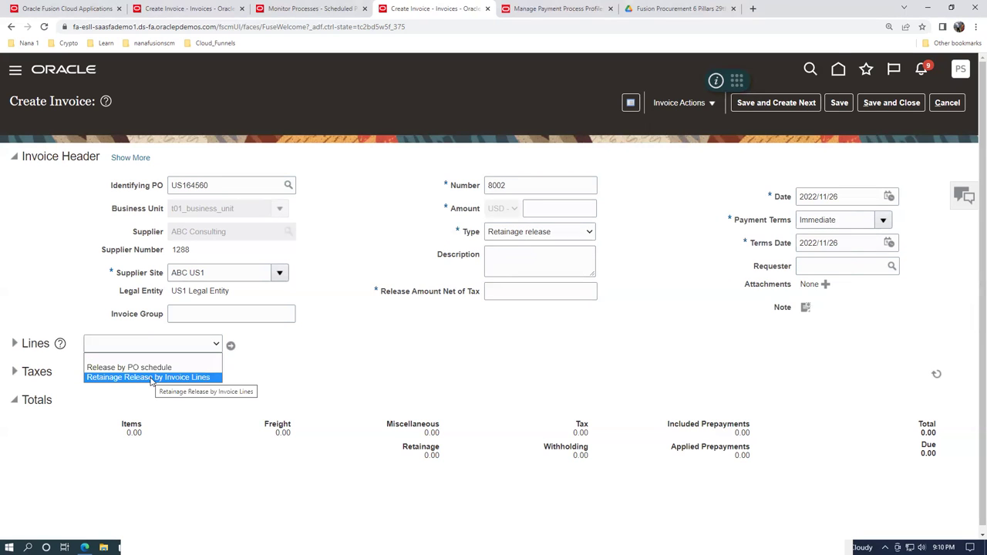
pyautogui.click(152, 378)
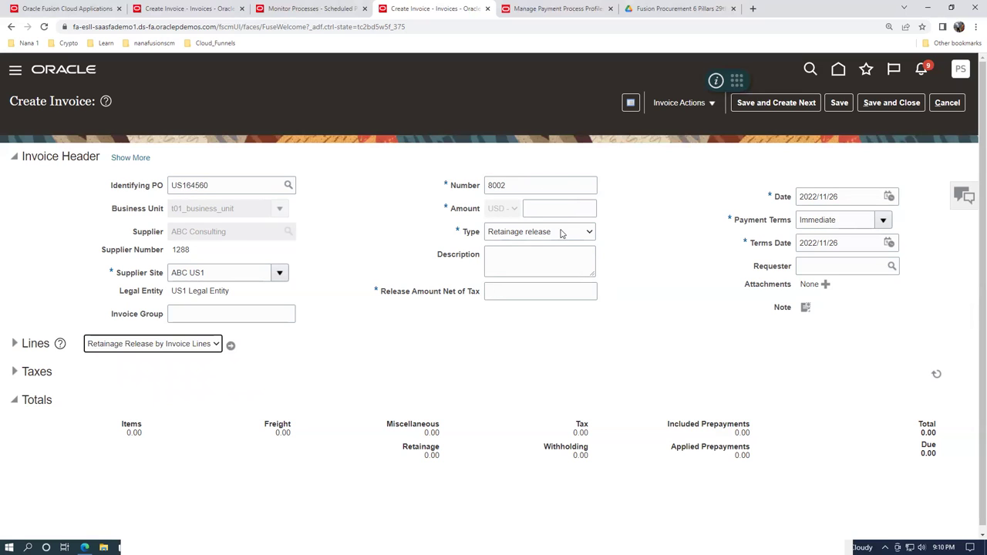
pyautogui.click(231, 349)
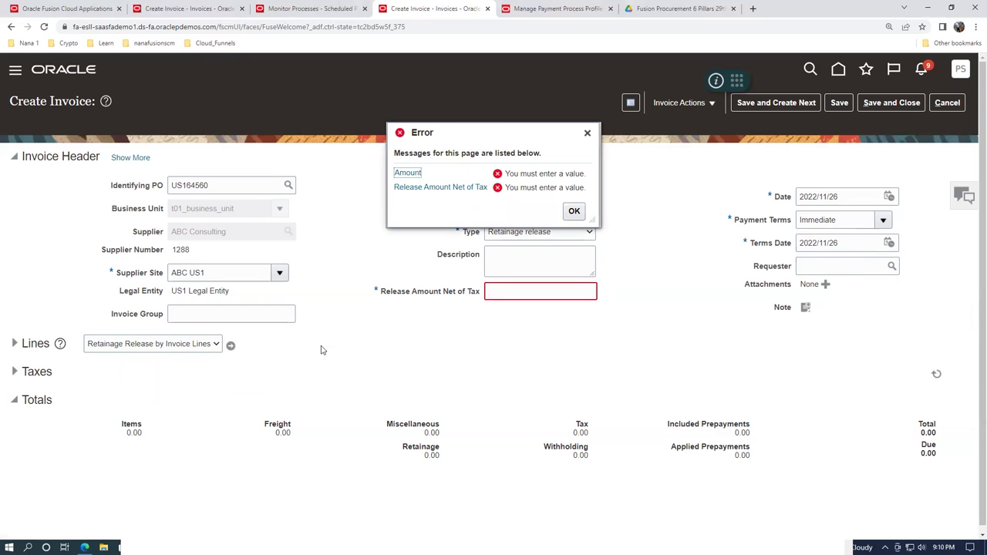
pyautogui.click(506, 292)
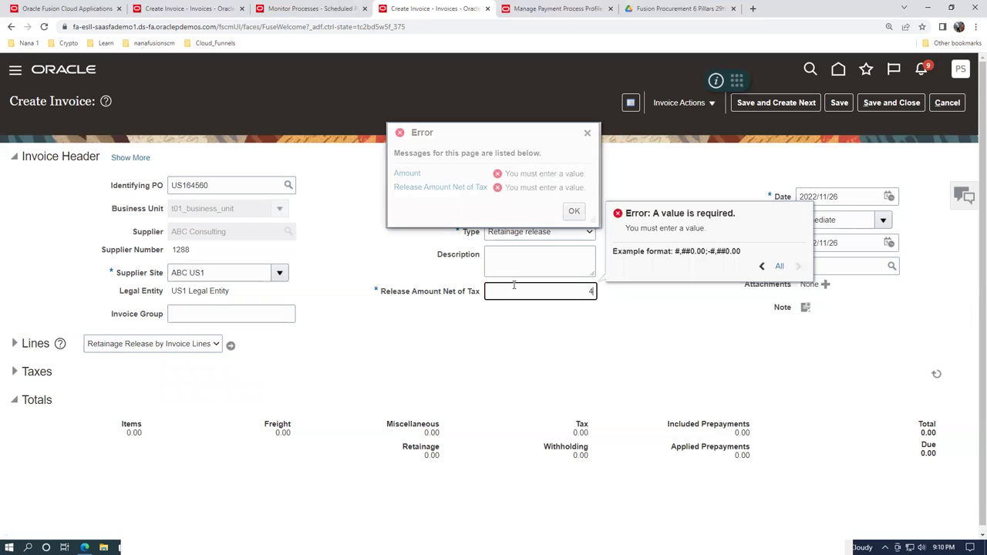
pyautogui.click(516, 334)
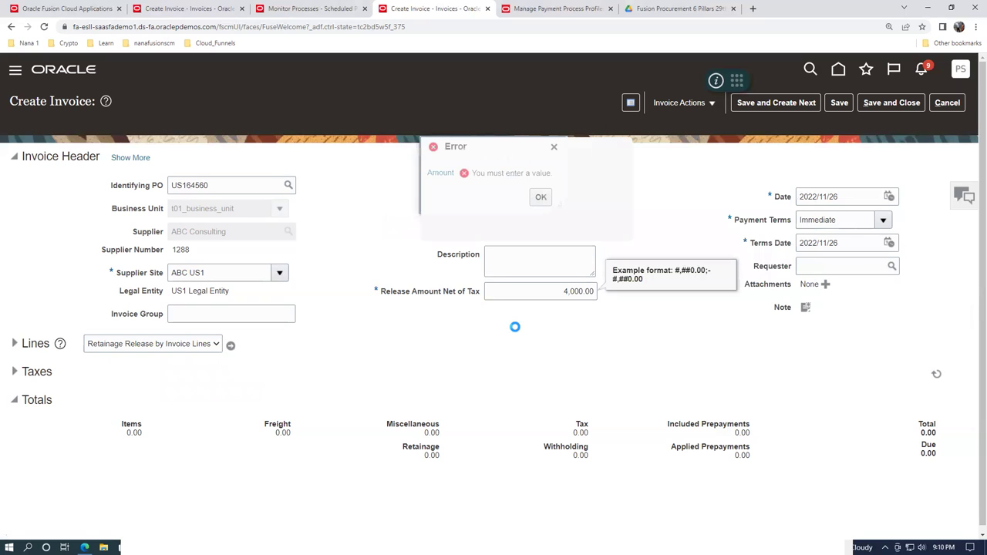
pyautogui.click(540, 198)
pyautogui.click(540, 208)
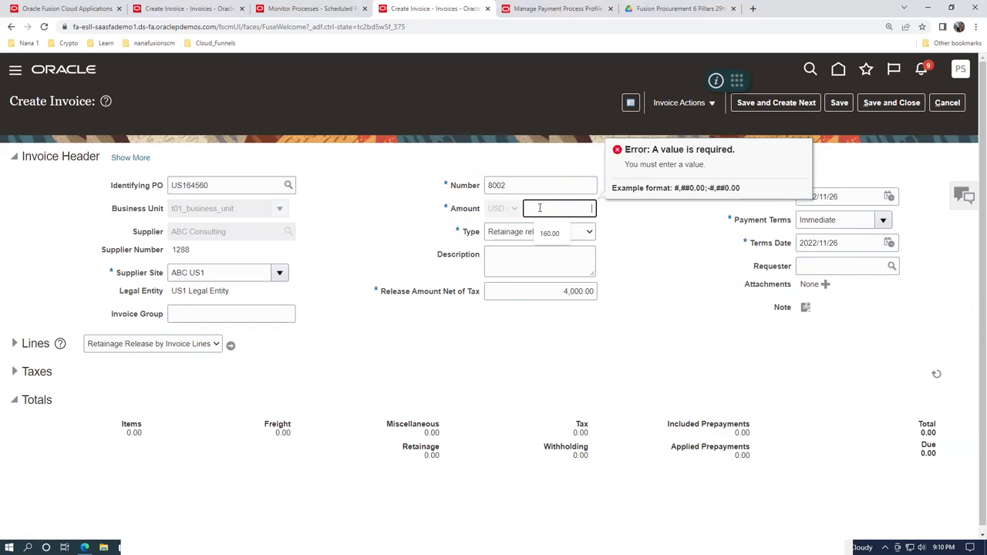
pyautogui.write('4,0')
pyautogui.write('000')
pyautogui.click(530, 369)
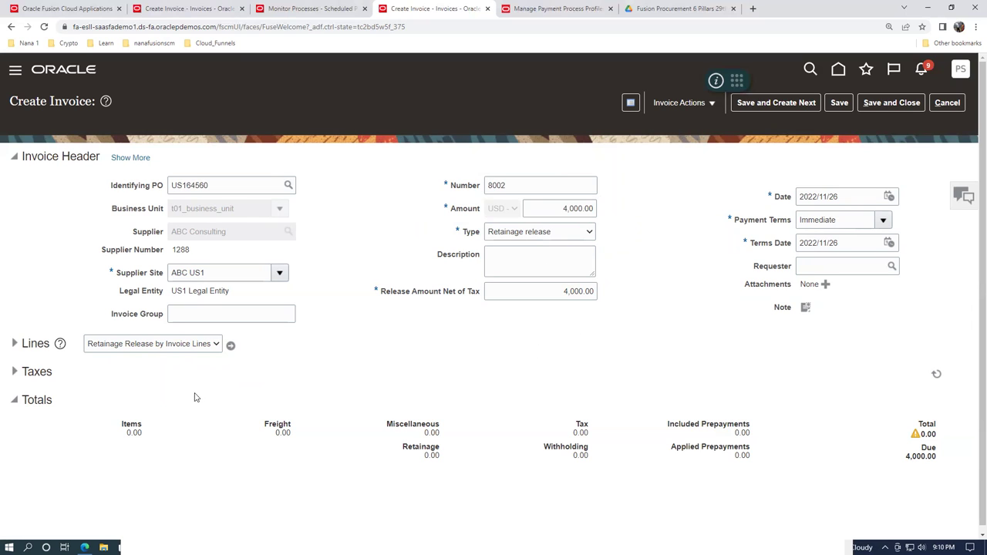
# Release 4,000.00 of invoice 7001's retainage onto invoice 8002 and save it
pyautogui.click(231, 344)
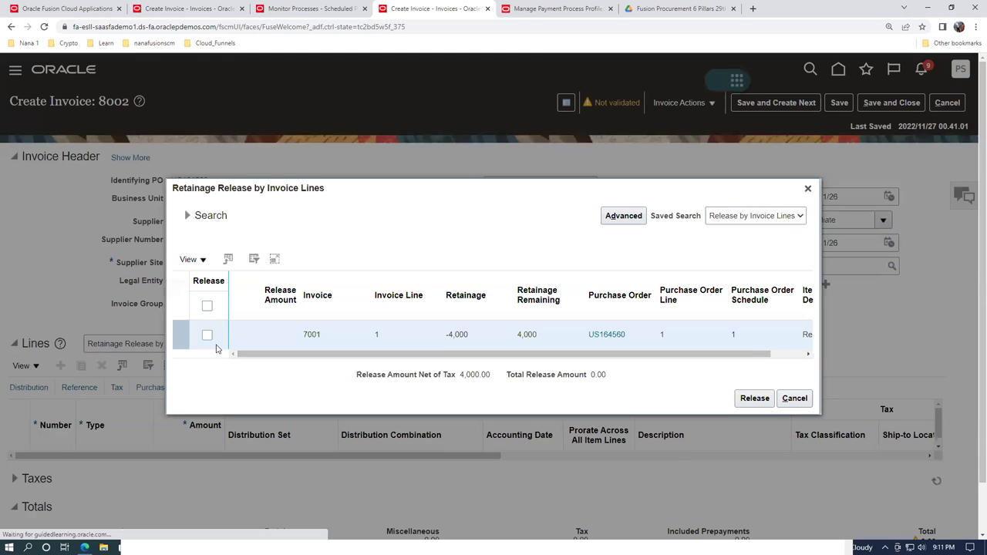
pyautogui.click(207, 335)
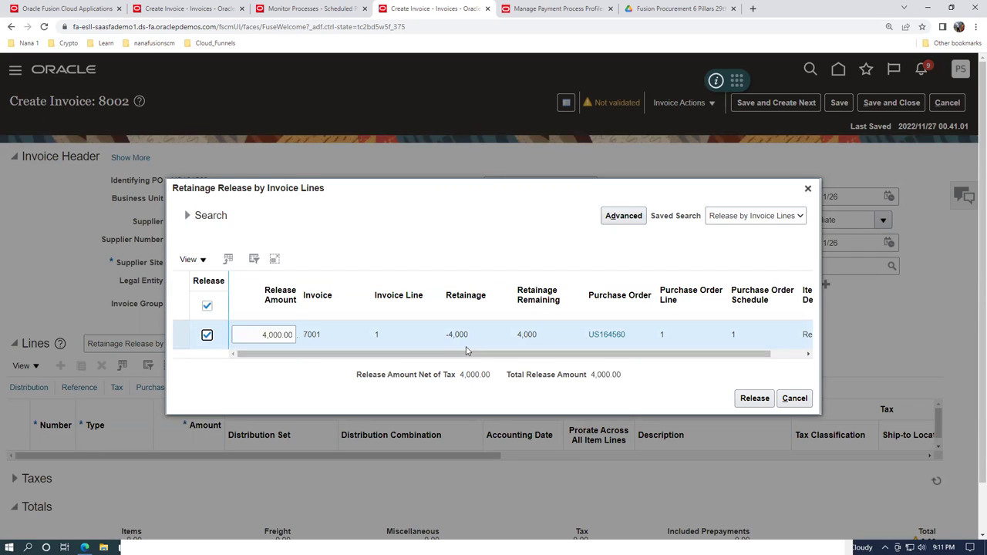
pyautogui.click(259, 335)
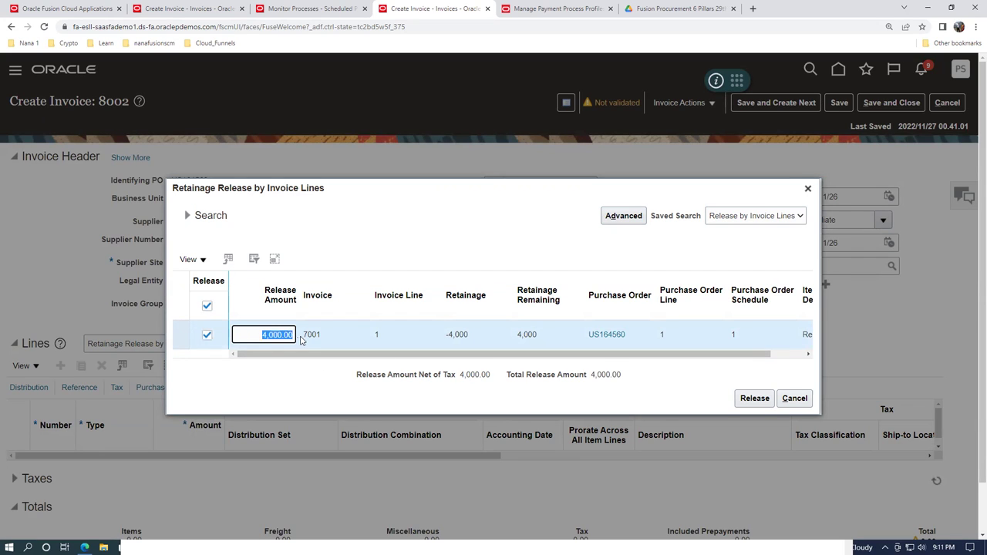
pyautogui.click(328, 412)
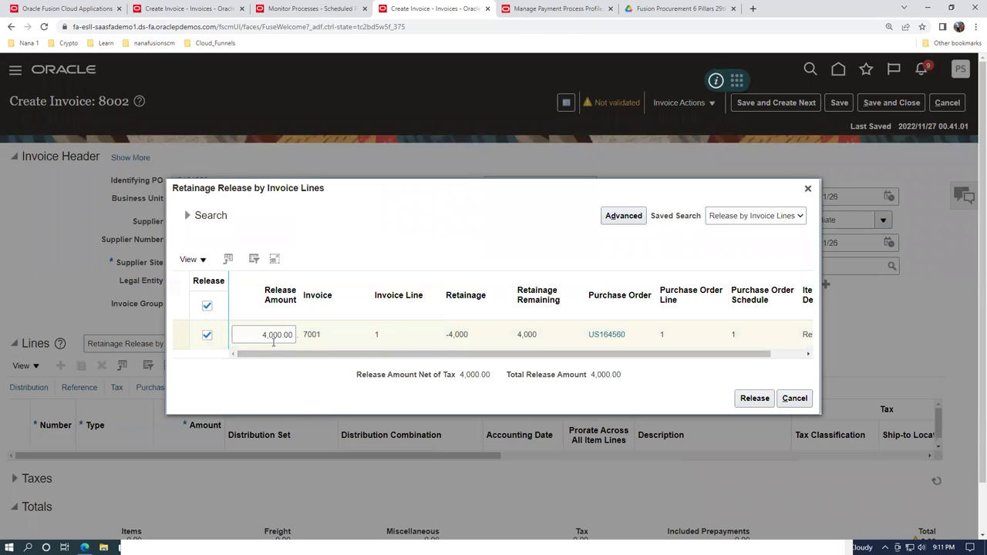
pyautogui.click(762, 401)
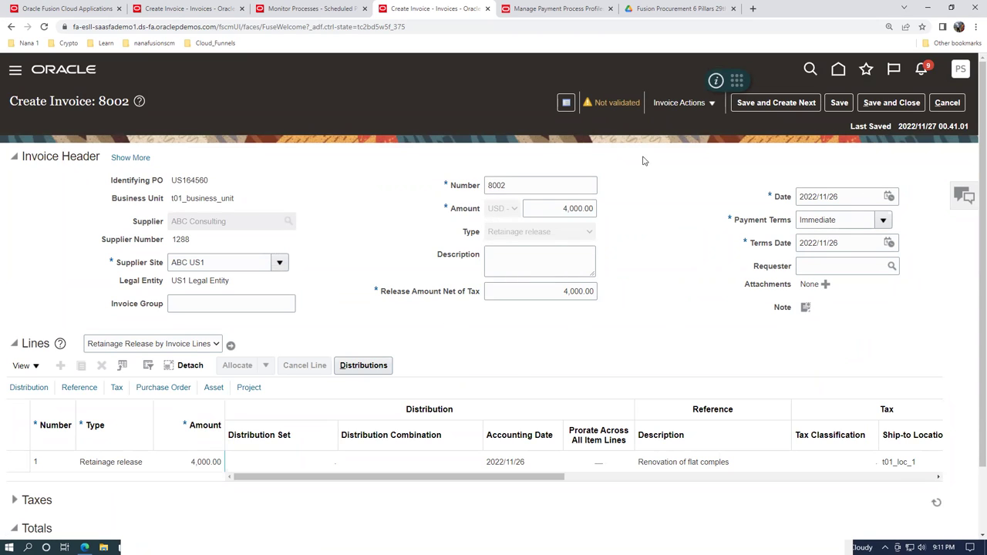
pyautogui.click(839, 102)
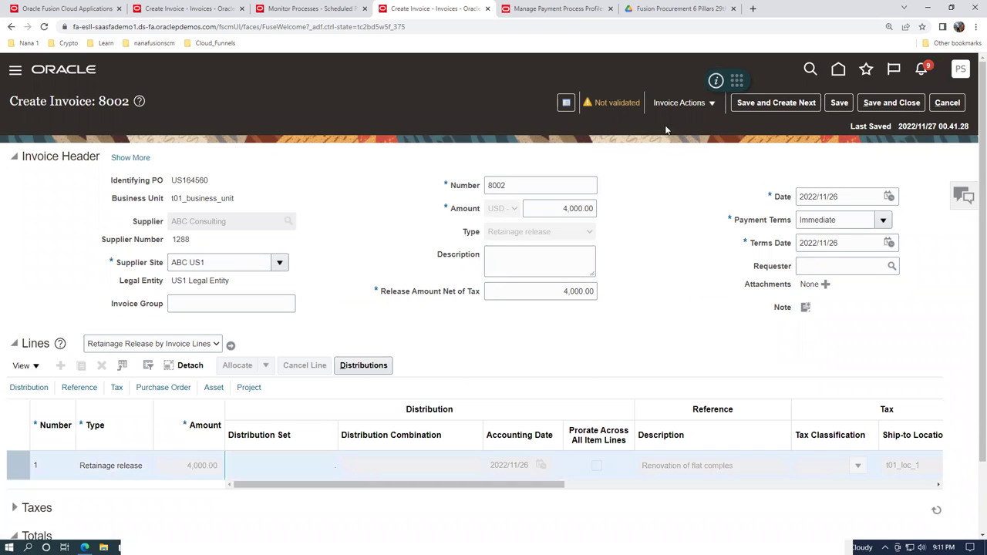
# Validate invoice 8002, then save and close it
pyautogui.click(683, 107)
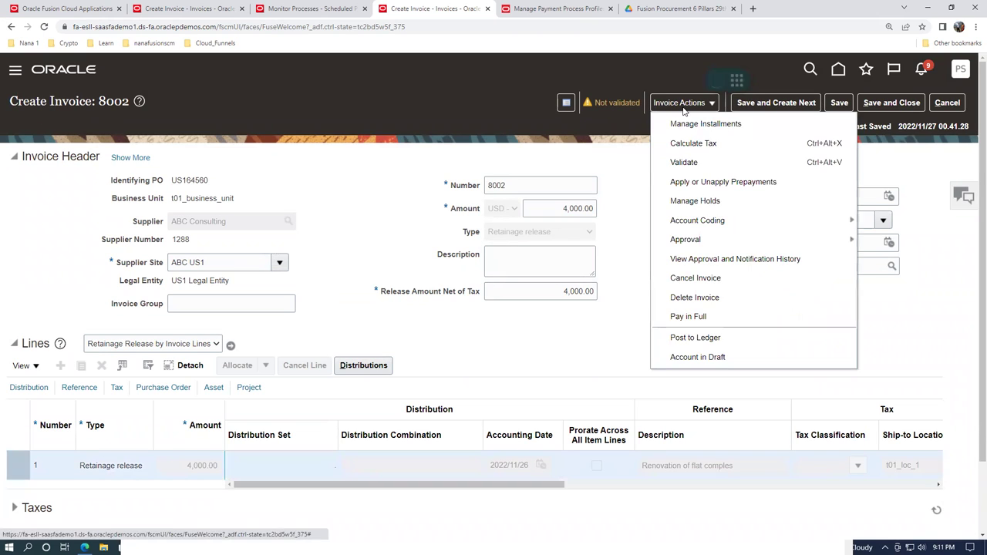
pyautogui.click(695, 162)
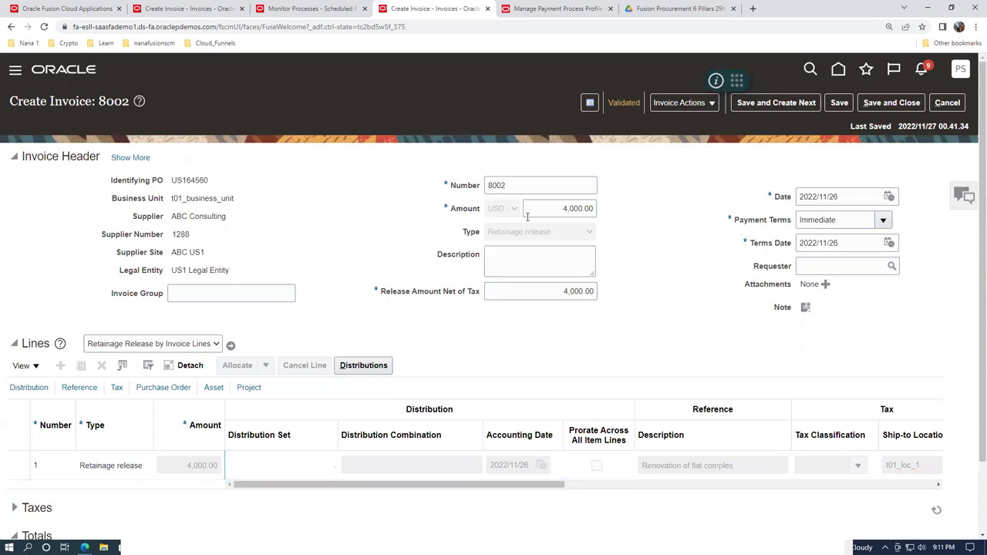
pyautogui.click(880, 102)
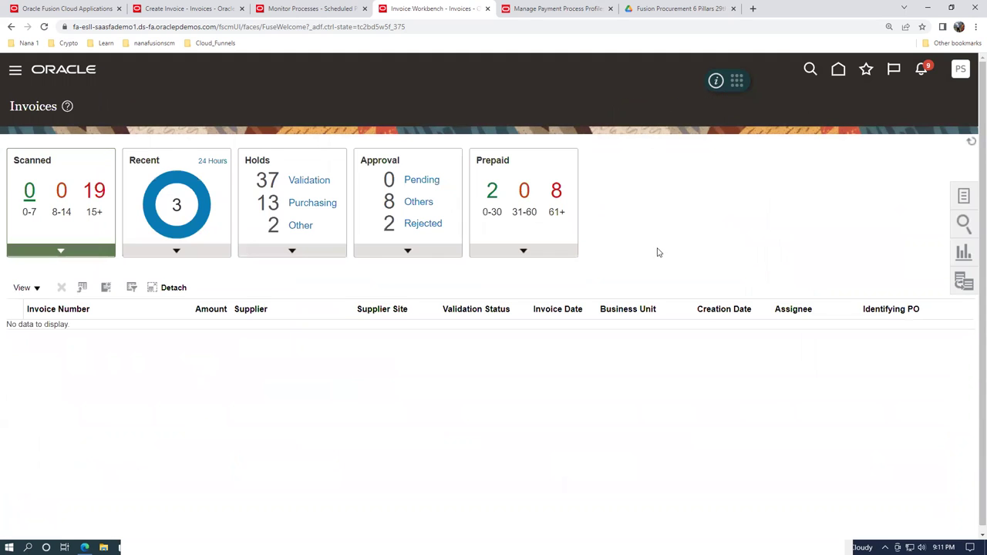
# Start a new payment in business unit t01_business_unit
pyautogui.click(839, 71)
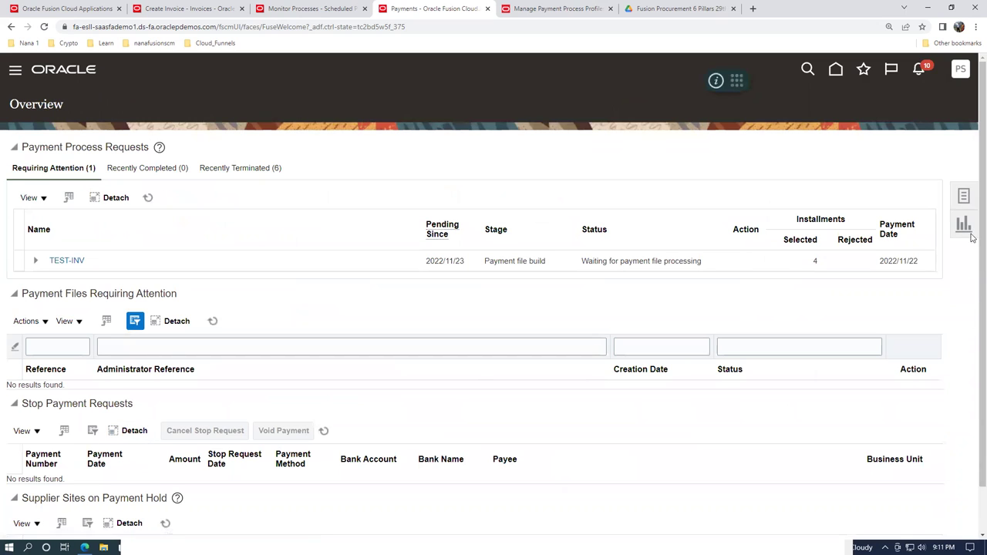
pyautogui.click(964, 198)
pyautogui.click(870, 157)
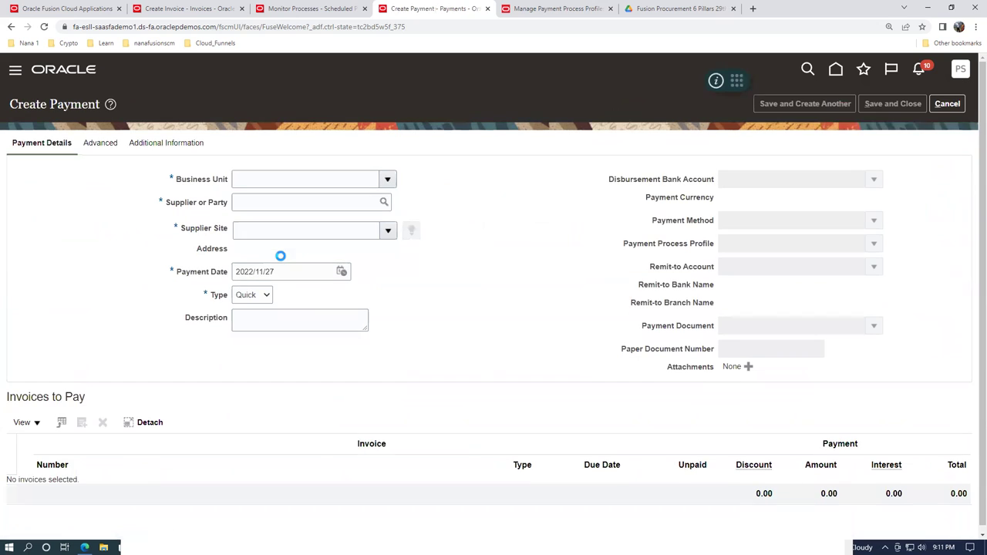
pyautogui.click(271, 181)
pyautogui.write('U')
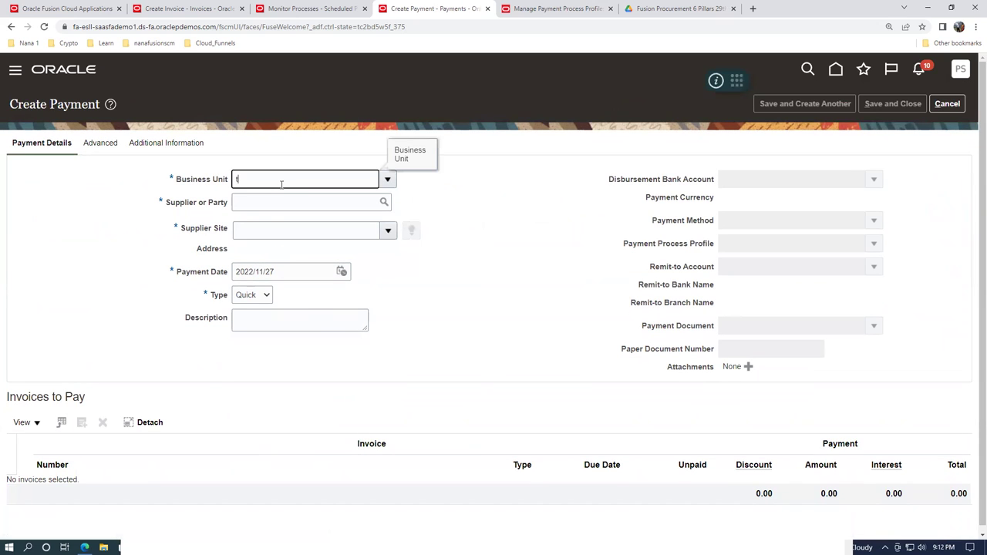
pyautogui.write('01')
pyautogui.click(283, 199)
# Choose supplier ABC Consulting, site ABC US1, and dismiss the Discount Service message
pyautogui.click(259, 203)
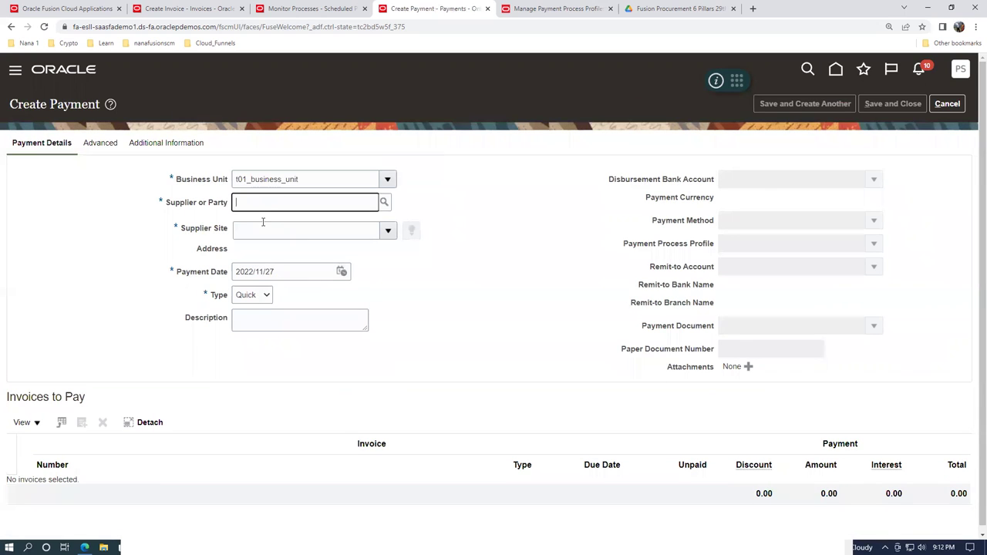
pyautogui.write('abc')
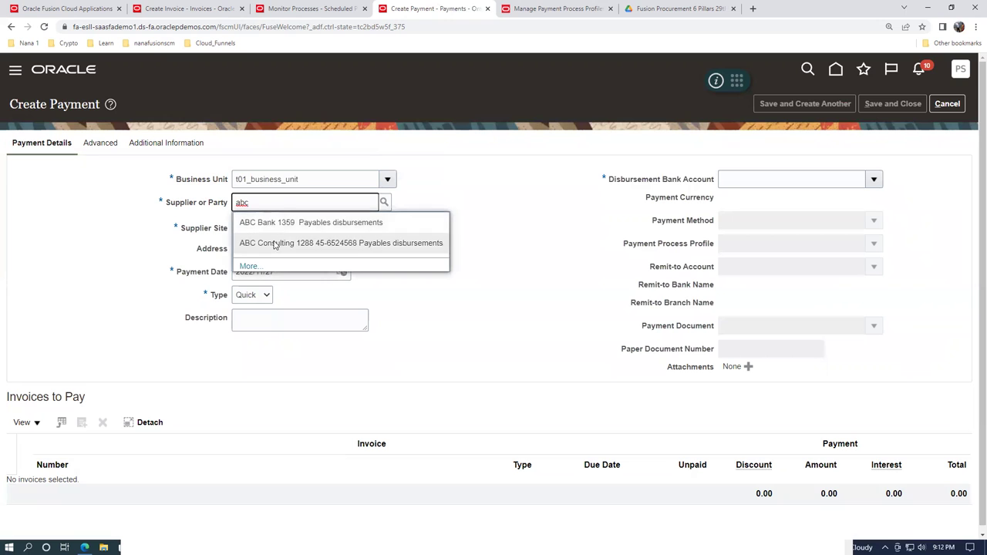
pyautogui.click(277, 243)
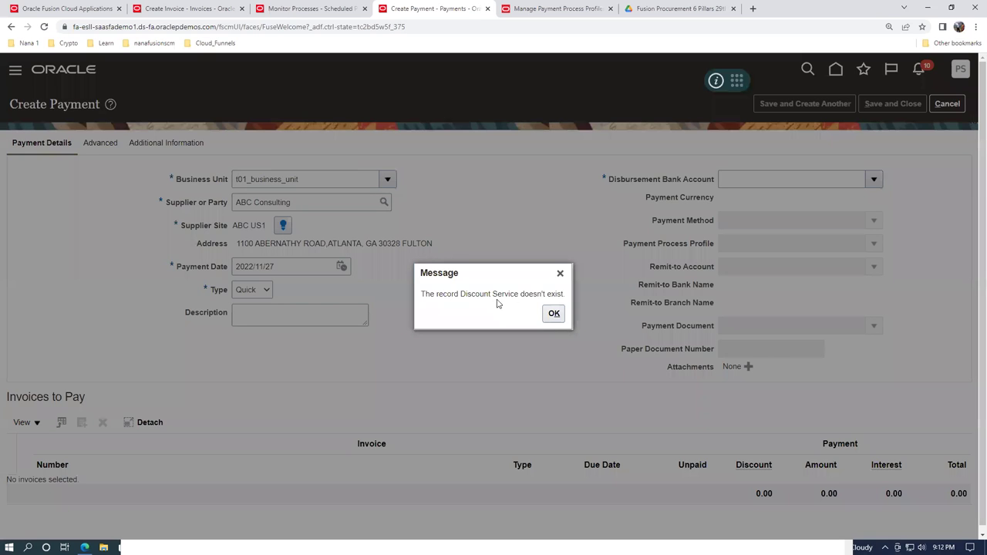
pyautogui.click(552, 314)
pyautogui.click(819, 181)
pyautogui.click(874, 180)
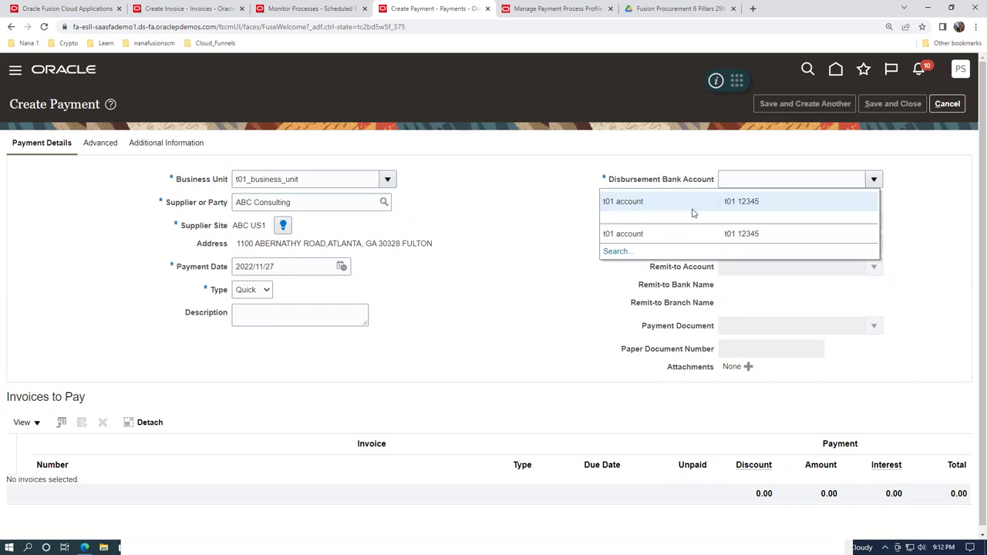
# Pay from t01 account using the Standard Check payment process profile
pyautogui.click(692, 213)
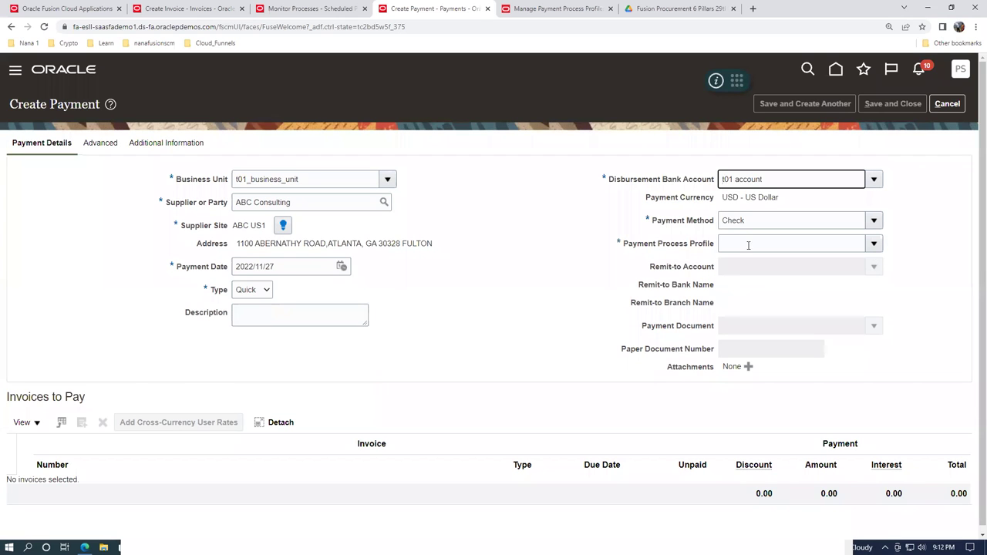
pyautogui.click(835, 246)
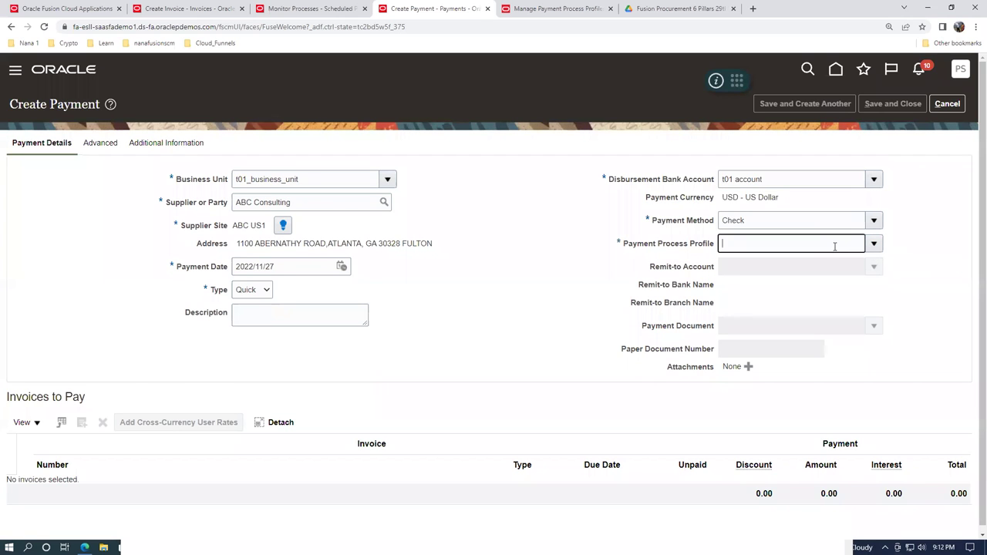
pyautogui.write('stand')
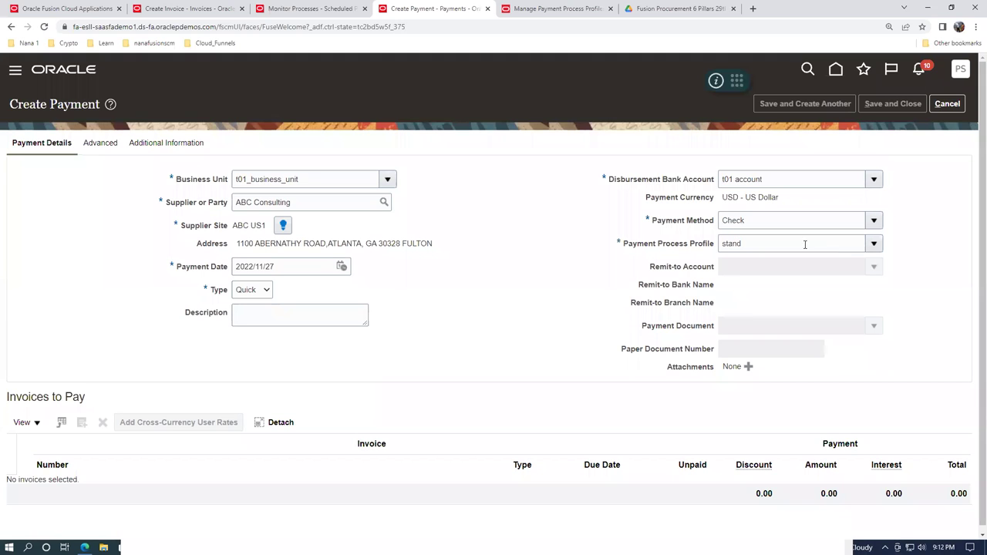
pyautogui.press('Tab')
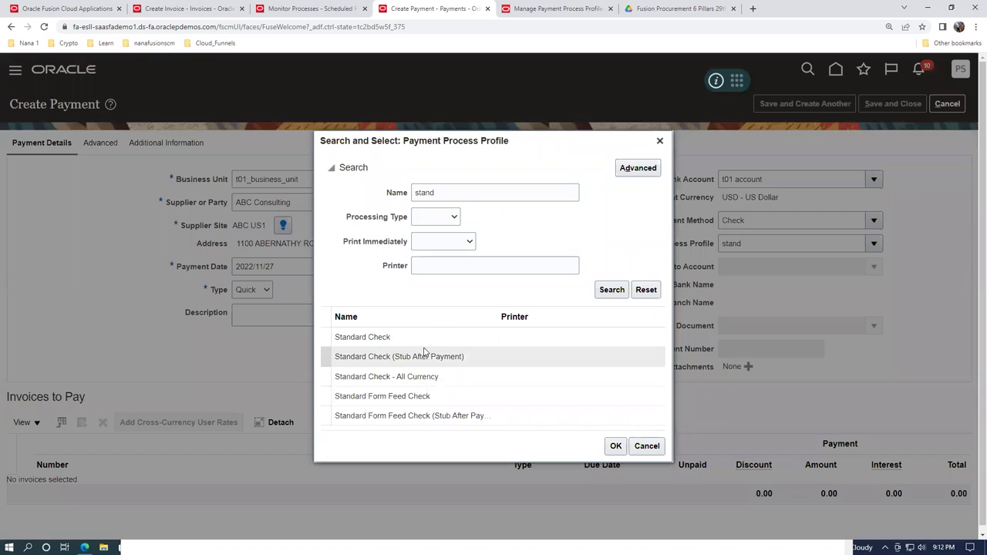
pyautogui.click(424, 340)
pyautogui.click(615, 447)
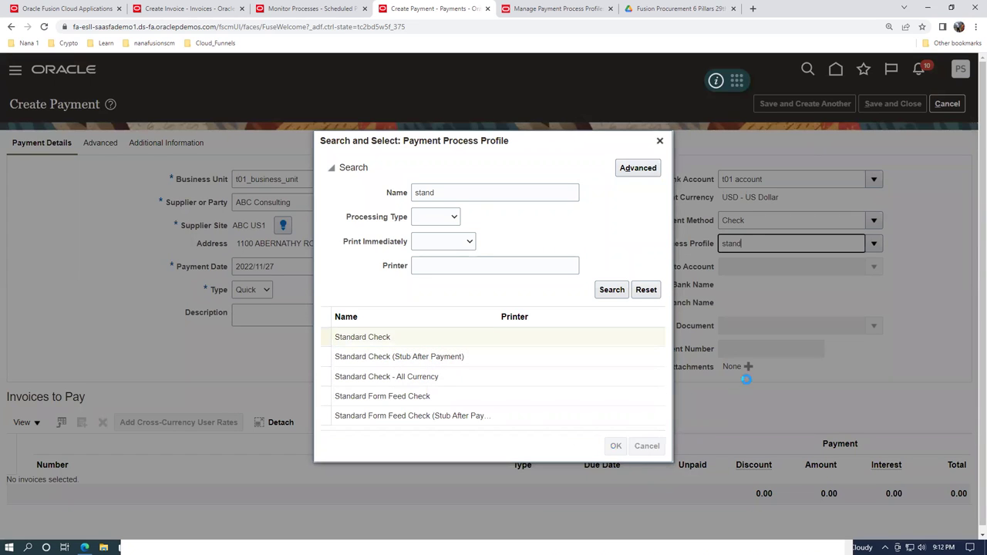
# Set payment document t01 pay doc and list invoices available to pay
pyautogui.click(874, 326)
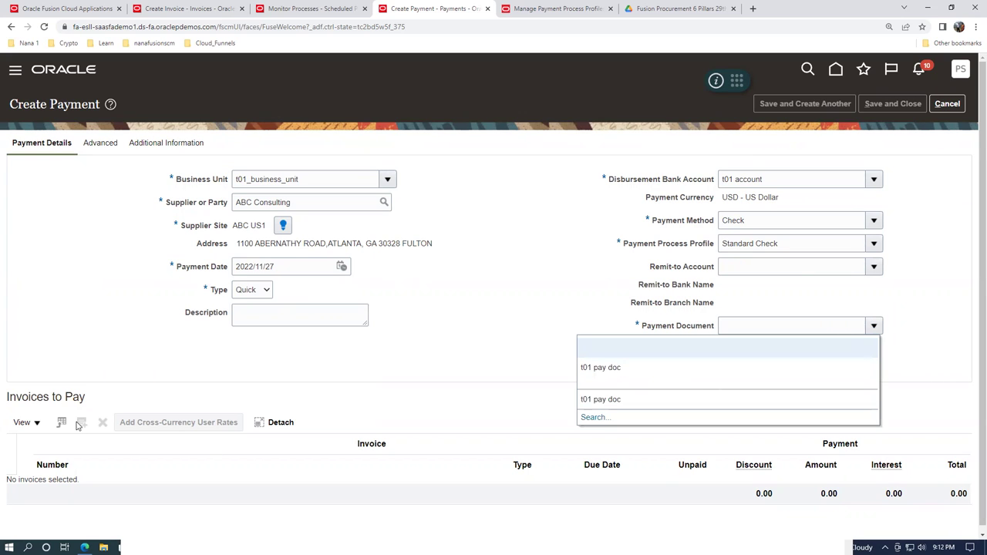
pyautogui.click(633, 368)
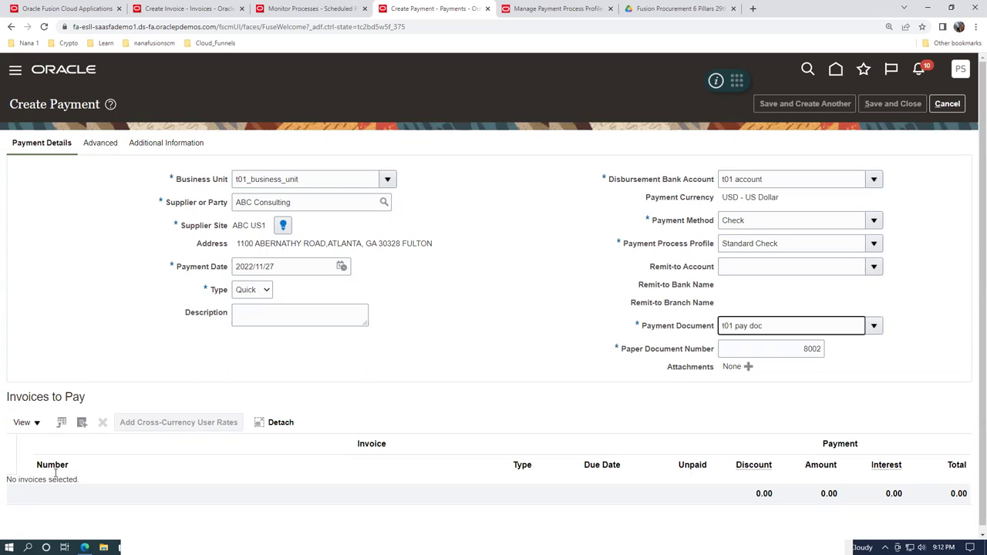
pyautogui.click(82, 422)
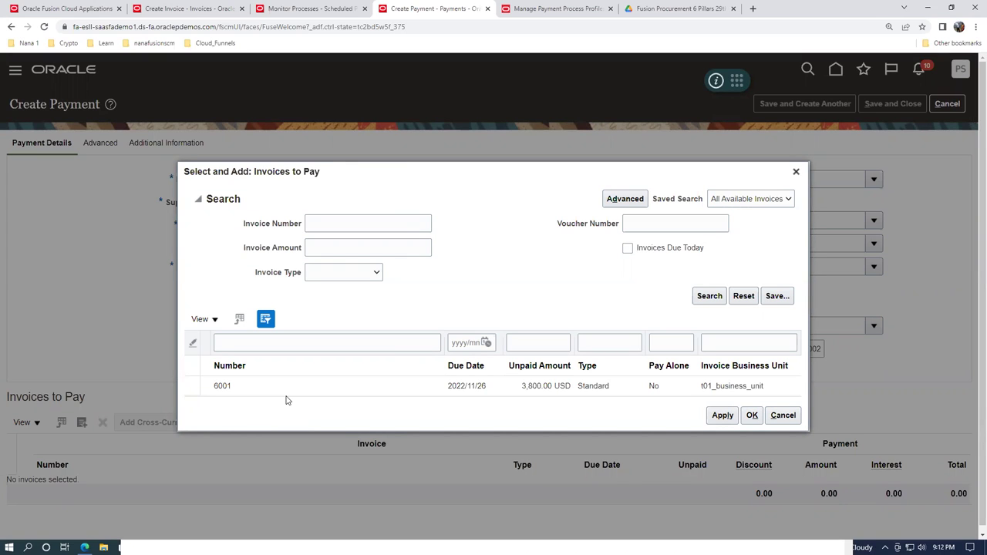
# Close the invoice selection without adding invoice 6001 and discard the unsaved payment
pyautogui.click(782, 415)
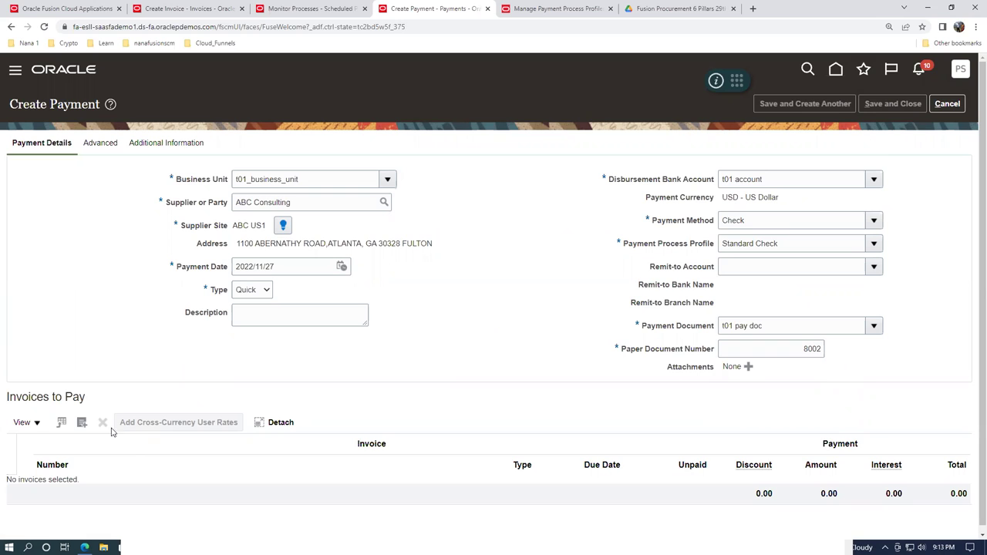
pyautogui.click(81, 422)
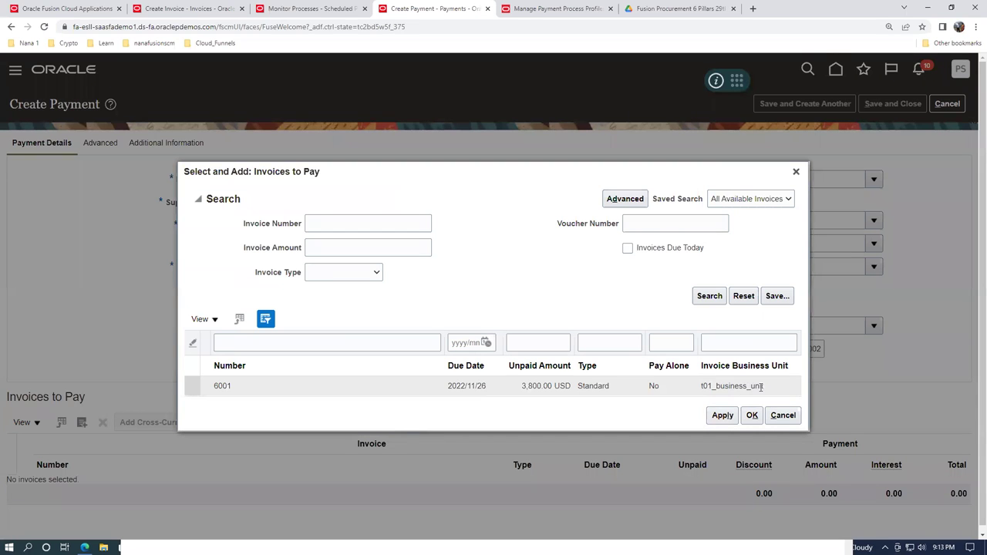
pyautogui.click(782, 416)
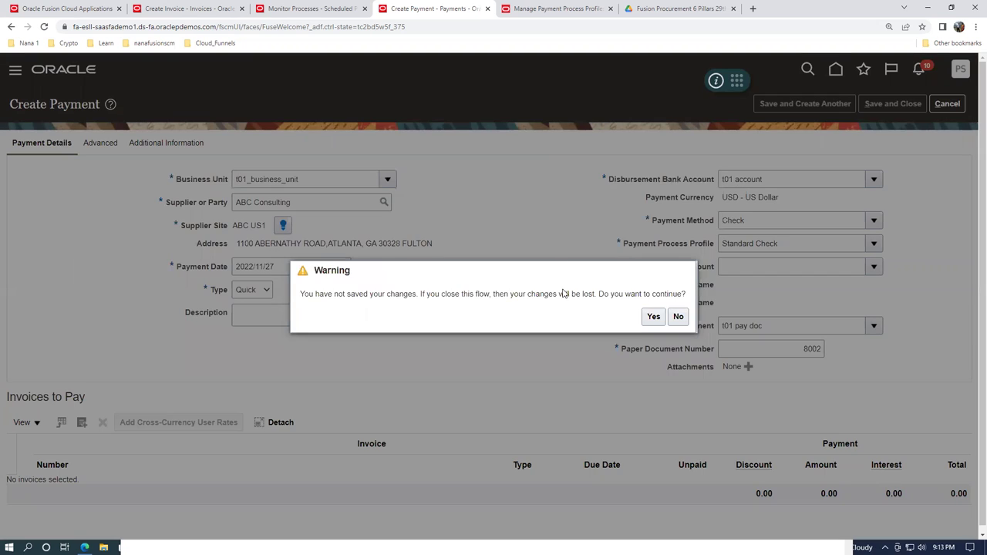
pyautogui.click(653, 317)
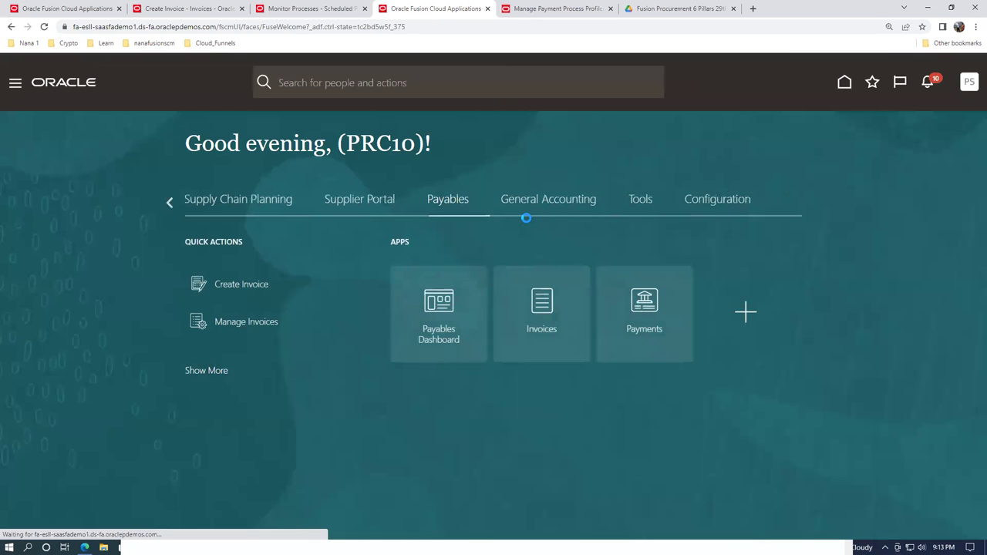
# Go to the Manage Invoices search page in the Invoices work area
pyautogui.click(545, 326)
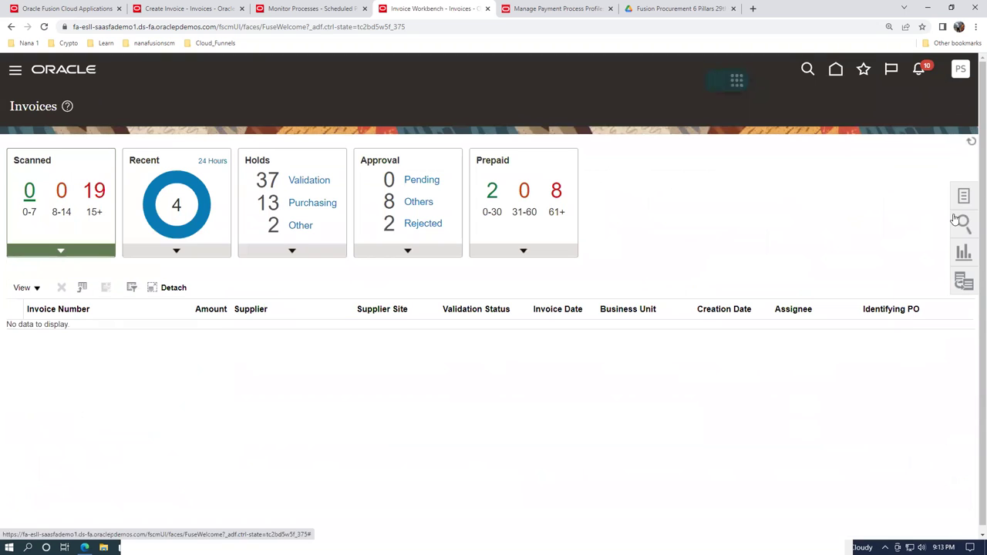
pyautogui.click(963, 199)
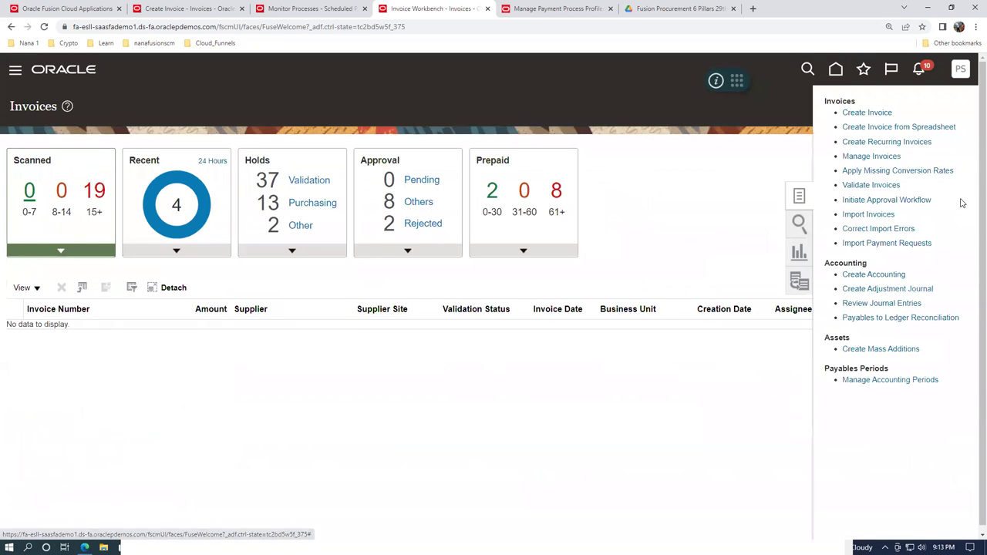
pyautogui.click(887, 156)
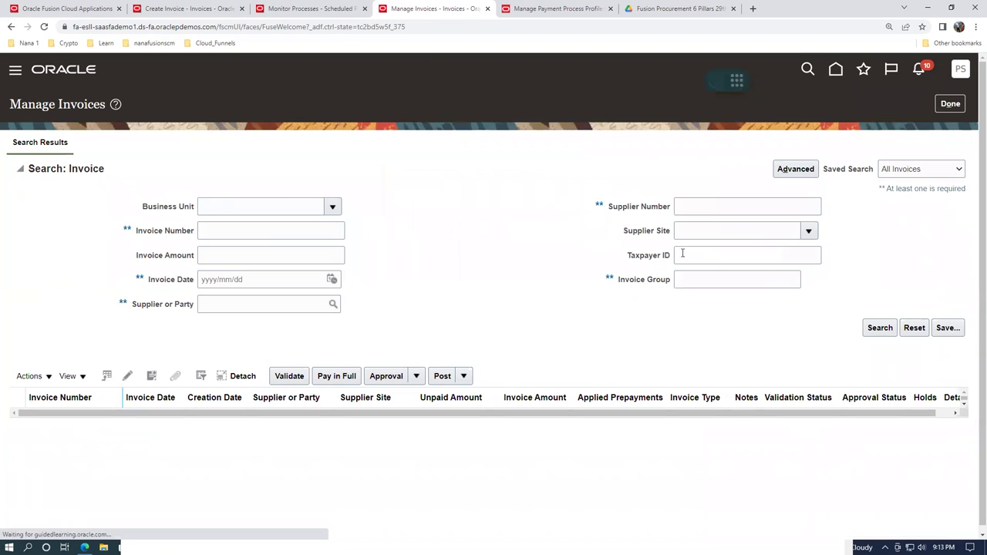
# Search Manage Invoices for invoice 8002, check its validation summary, and open its details
pyautogui.click(234, 252)
pyautogui.click(234, 230)
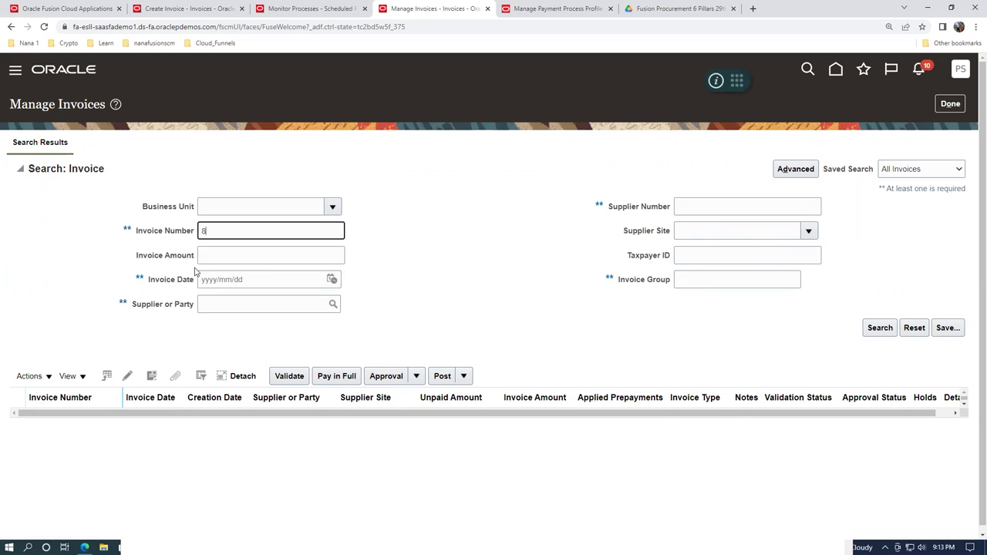
pyautogui.press('Tab')
pyautogui.click(873, 328)
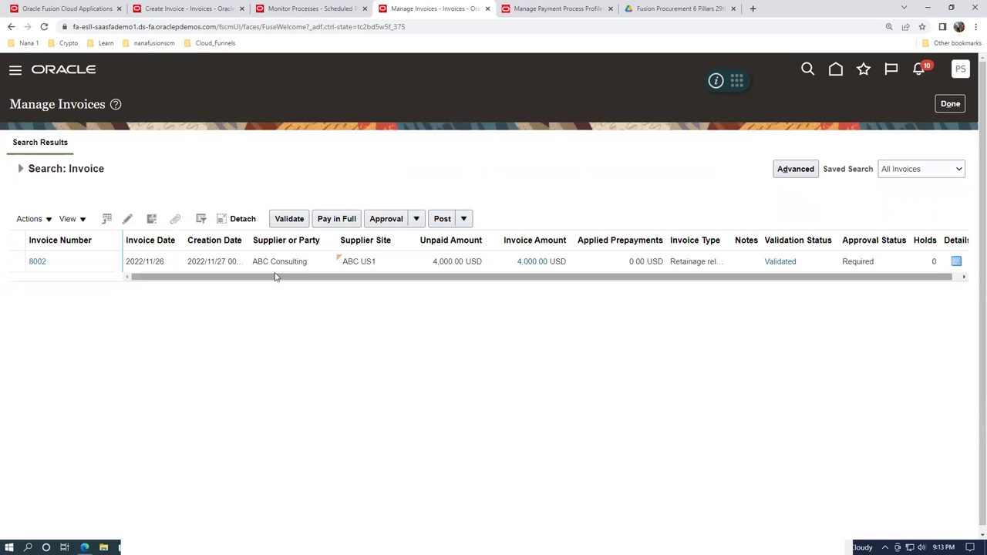
pyautogui.click(787, 264)
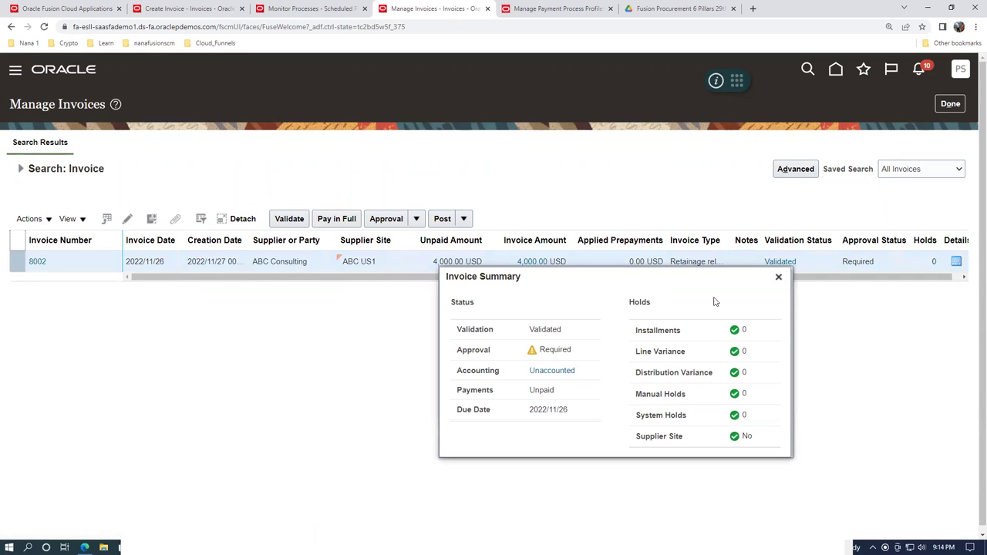
pyautogui.click(778, 277)
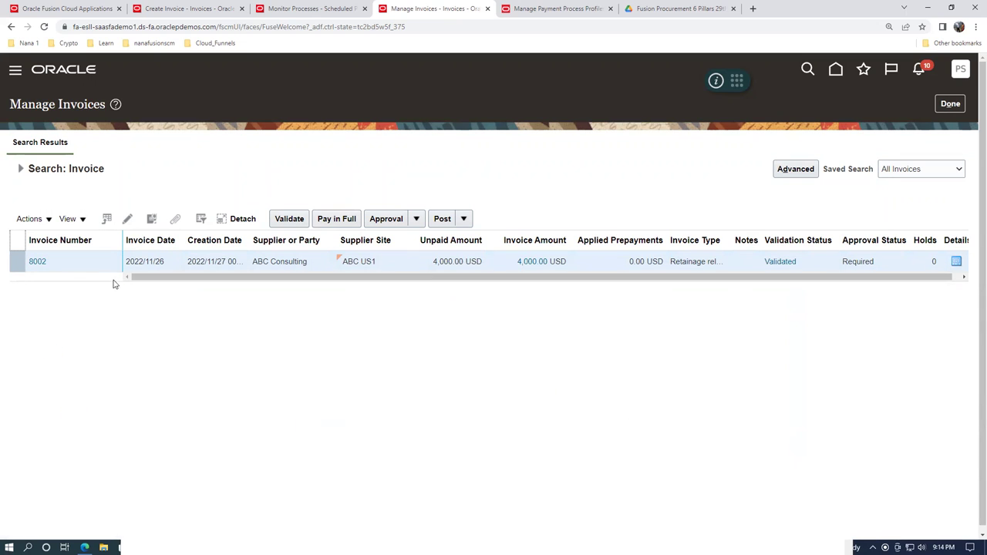
pyautogui.click(34, 264)
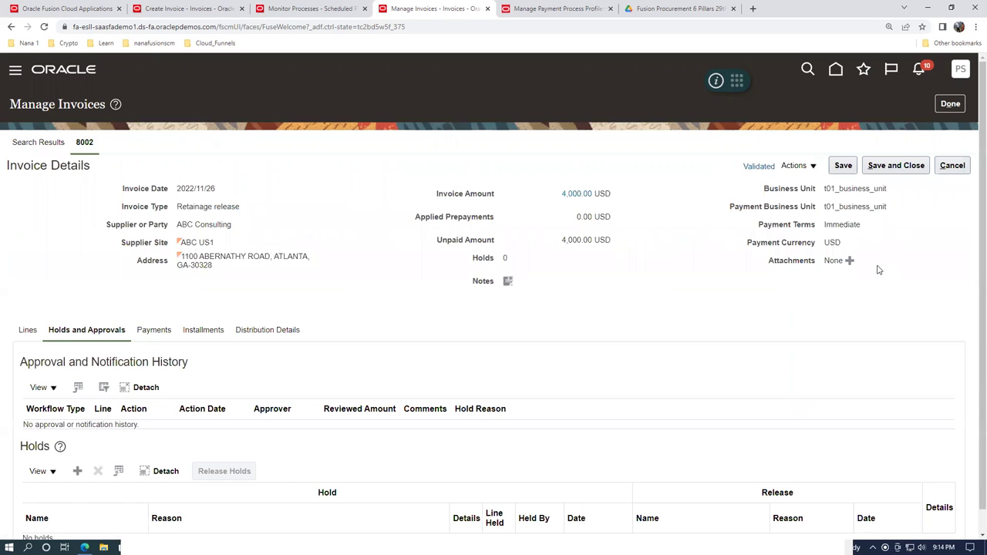
# Try to force approve invoice 8002, dismiss the not-applicable error, and open it for editing
pyautogui.click(799, 165)
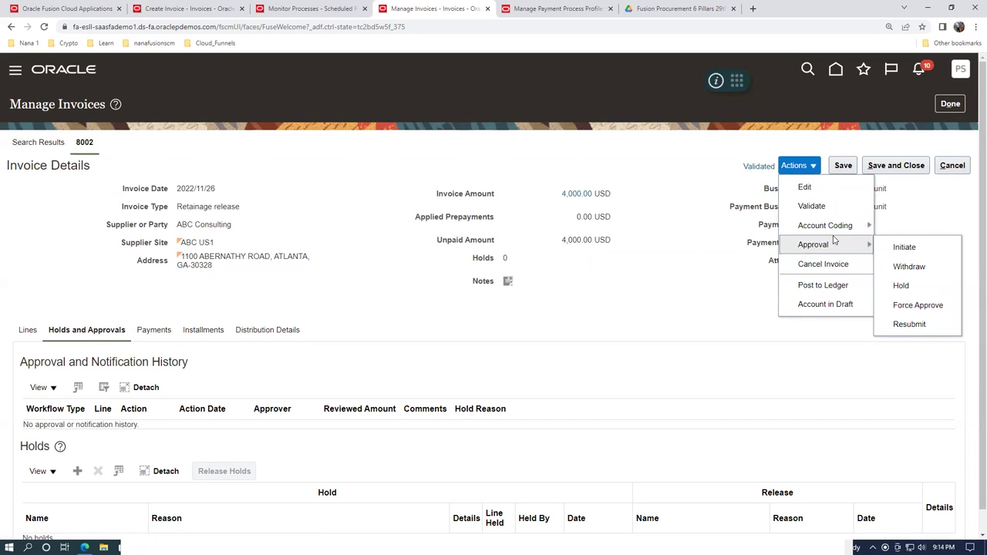
pyautogui.click(907, 307)
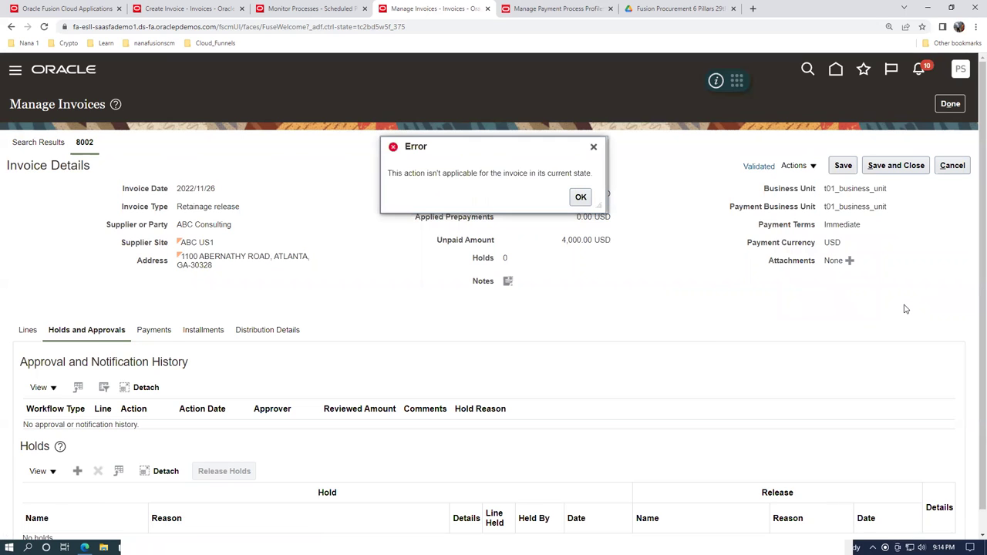
pyautogui.click(580, 197)
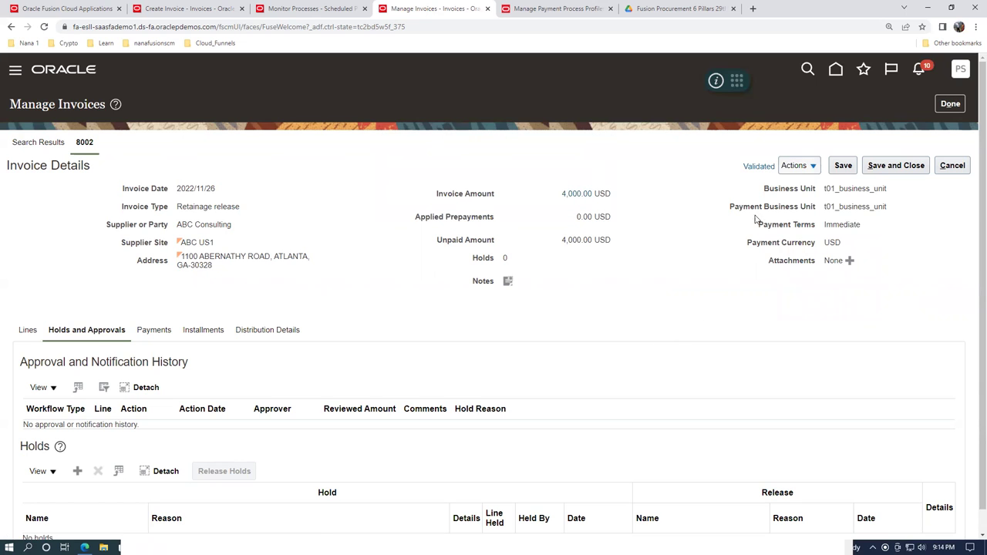
pyautogui.click(793, 168)
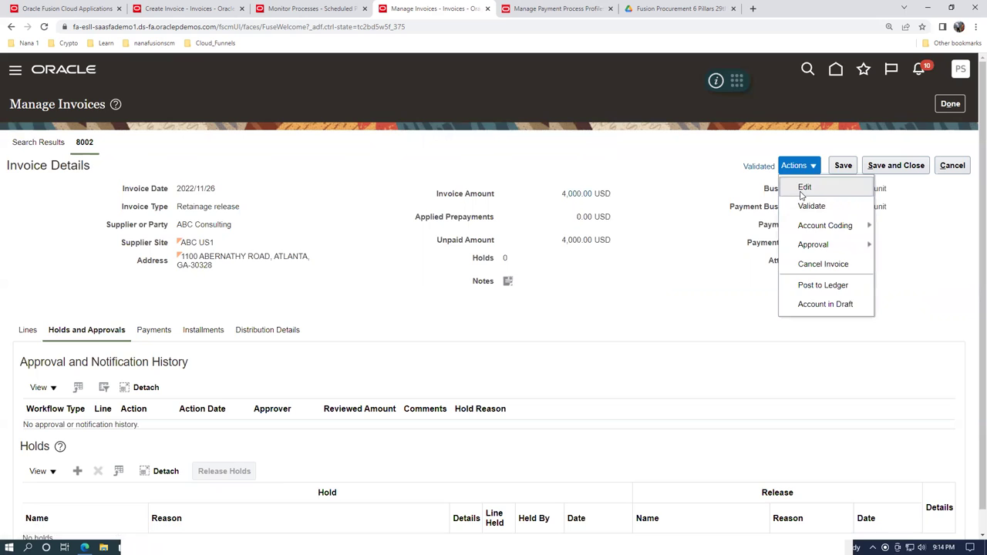
pyautogui.click(802, 192)
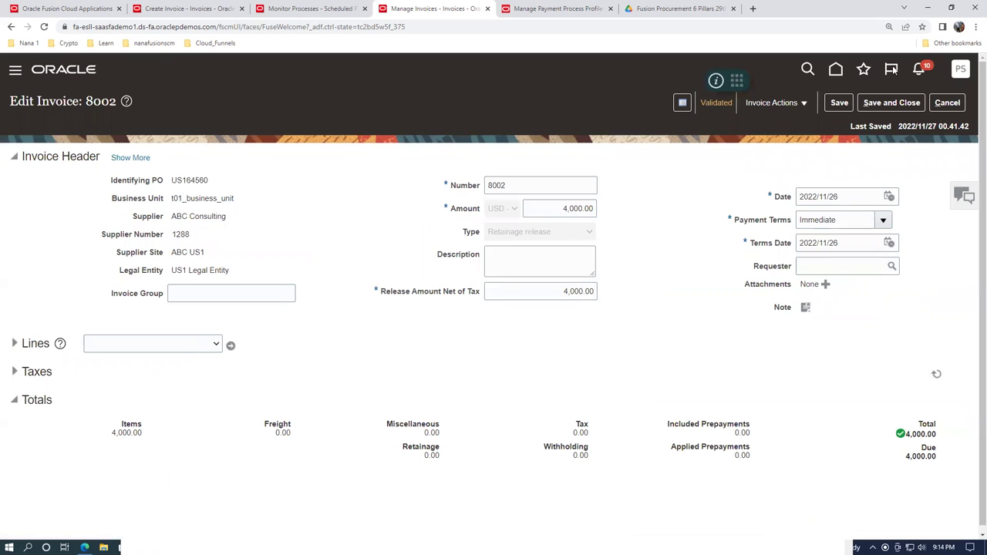
pyautogui.click(790, 105)
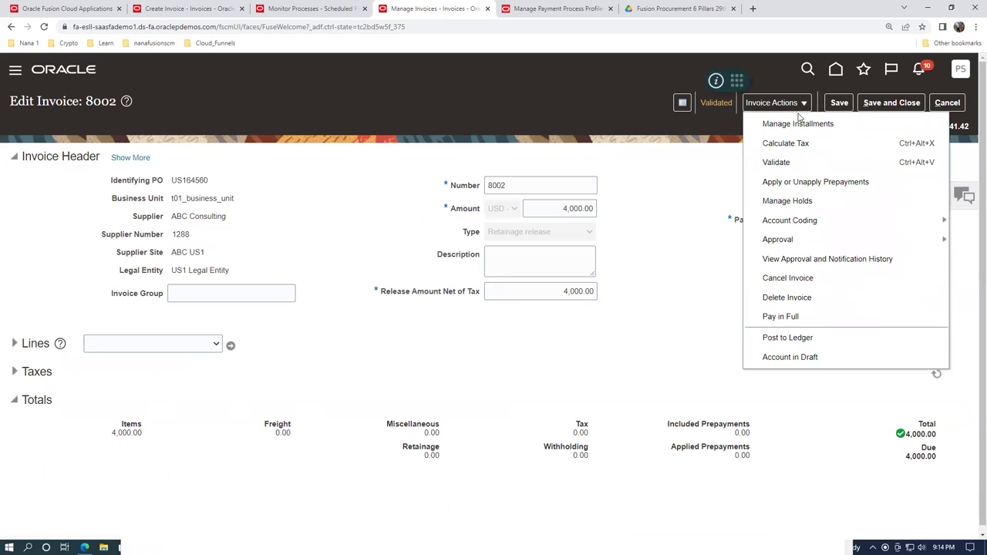
# Withdraw invoice 8002 from approval
pyautogui.moveTo(810, 245)
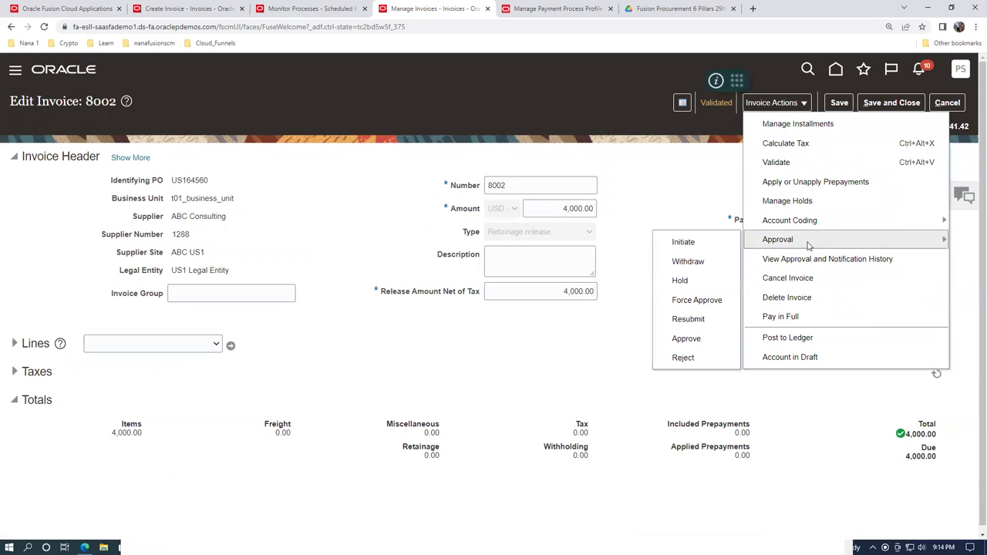
pyautogui.click(709, 266)
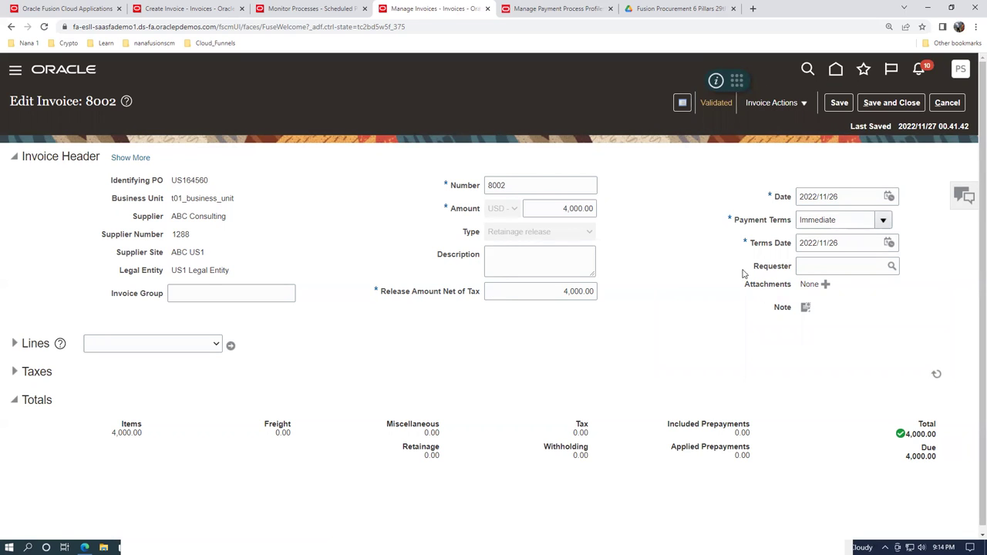
pyautogui.scroll(-1, 743, 274)
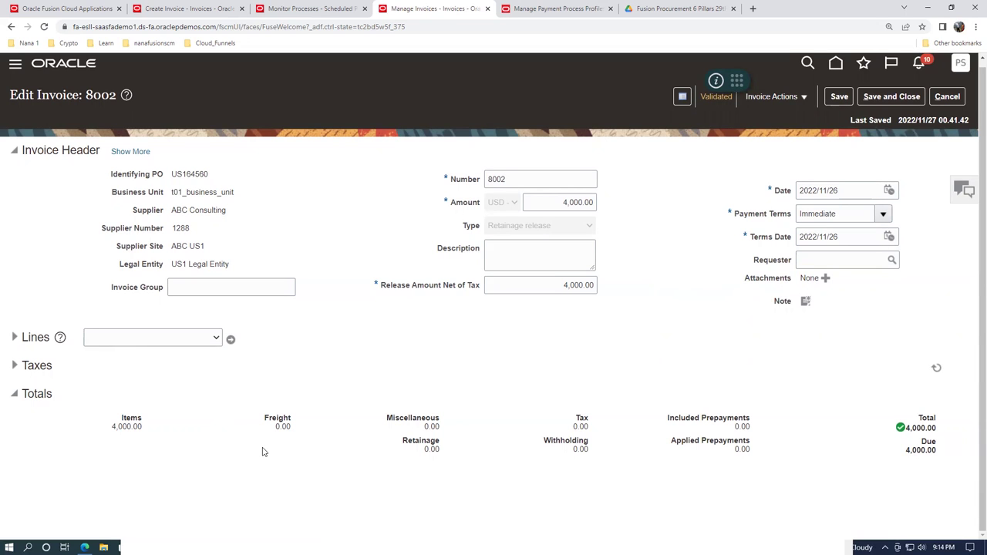
# Try approving the retainage release invoice and reload the page after the server connection failure
pyautogui.click(769, 97)
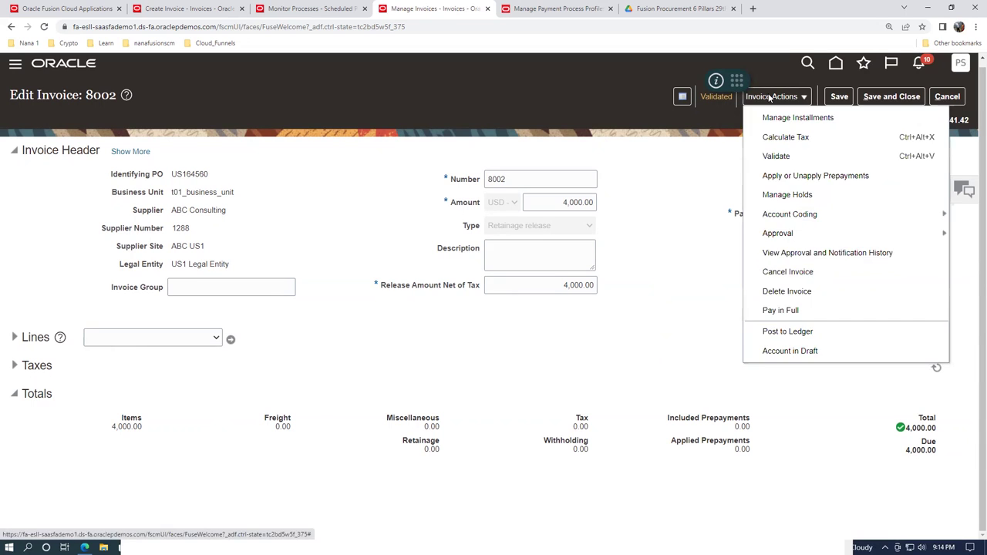
pyautogui.moveTo(794, 239)
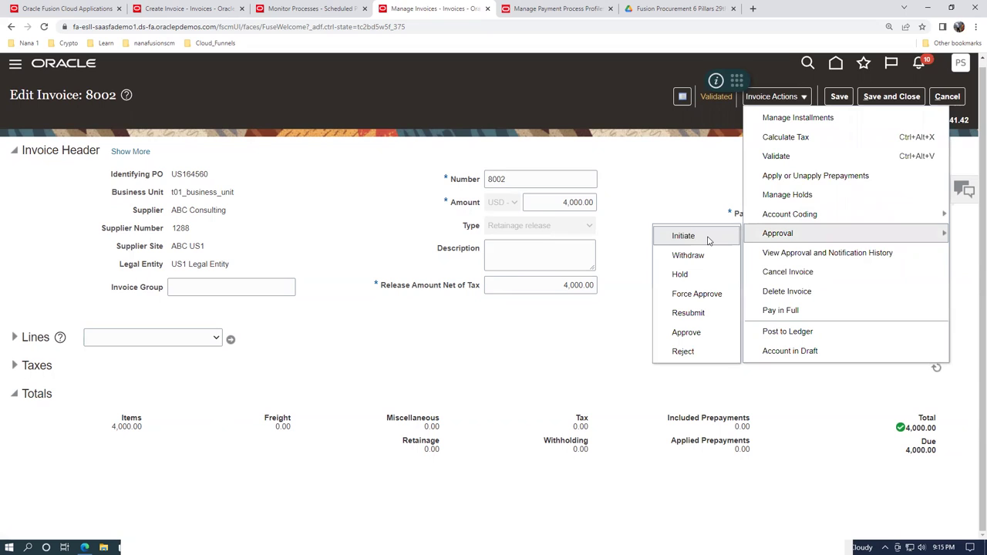
pyautogui.click(686, 333)
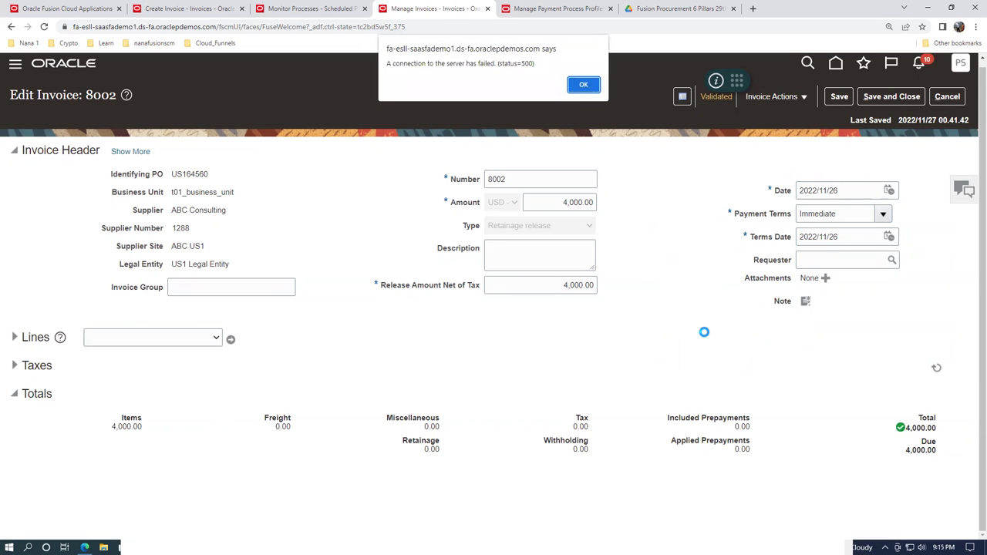
pyautogui.click(583, 85)
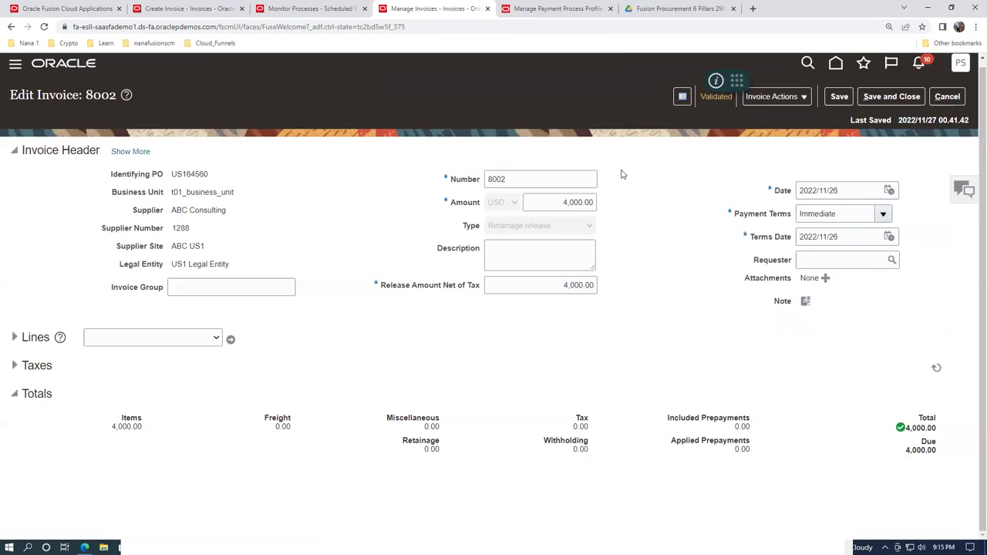
pyautogui.click(206, 26)
pyautogui.press('Return')
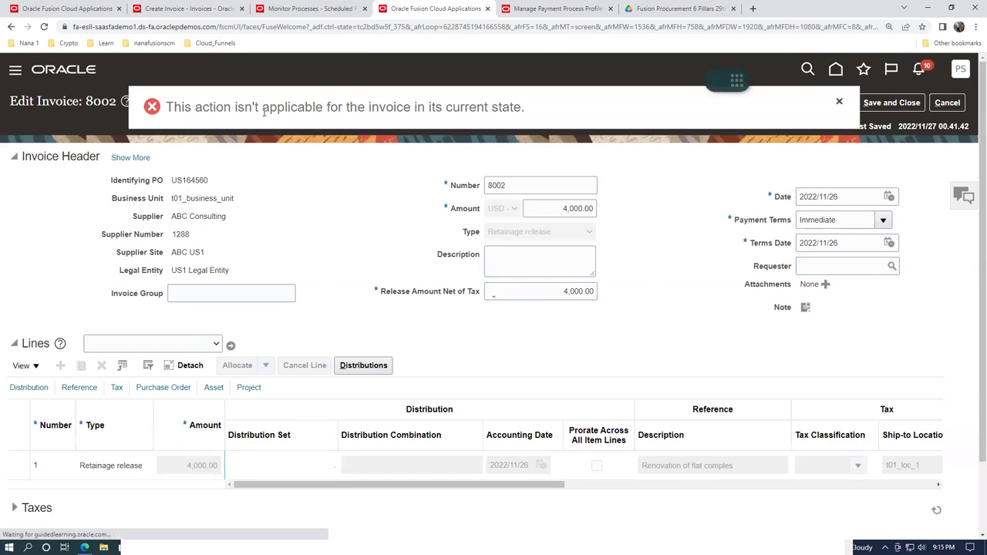
pyautogui.click(839, 101)
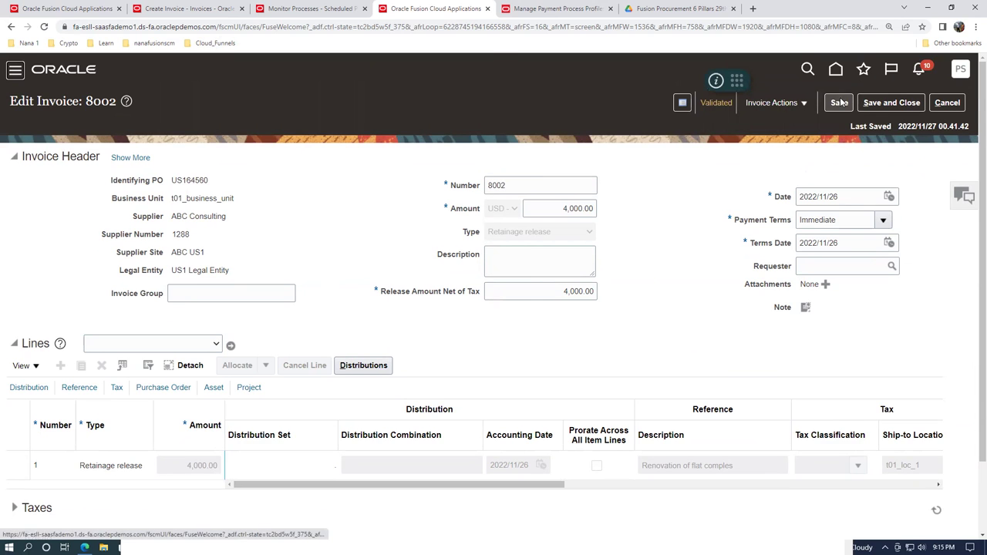
# Retry approving invoice 8002, then initiate its approval workflow instead
pyautogui.click(767, 107)
pyautogui.moveTo(764, 245)
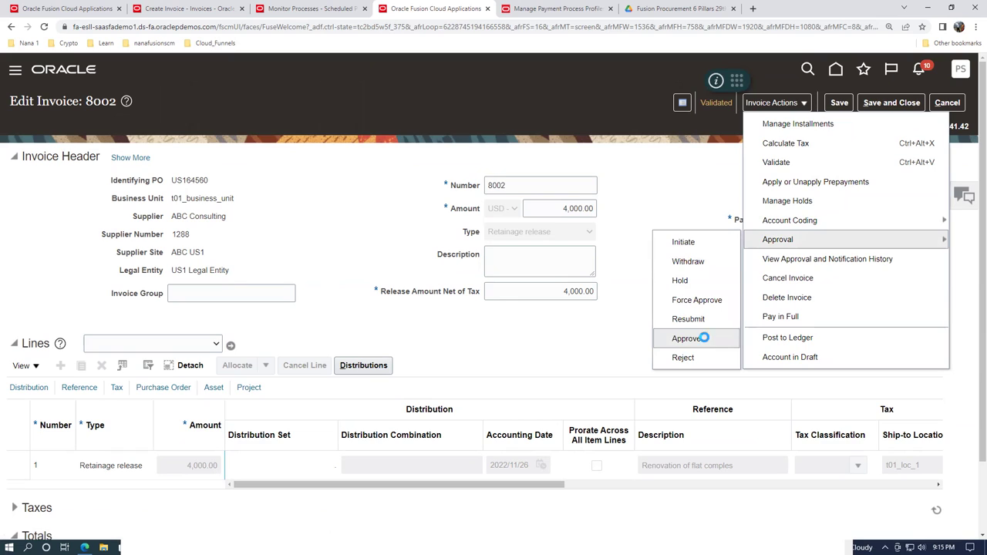
pyautogui.click(687, 338)
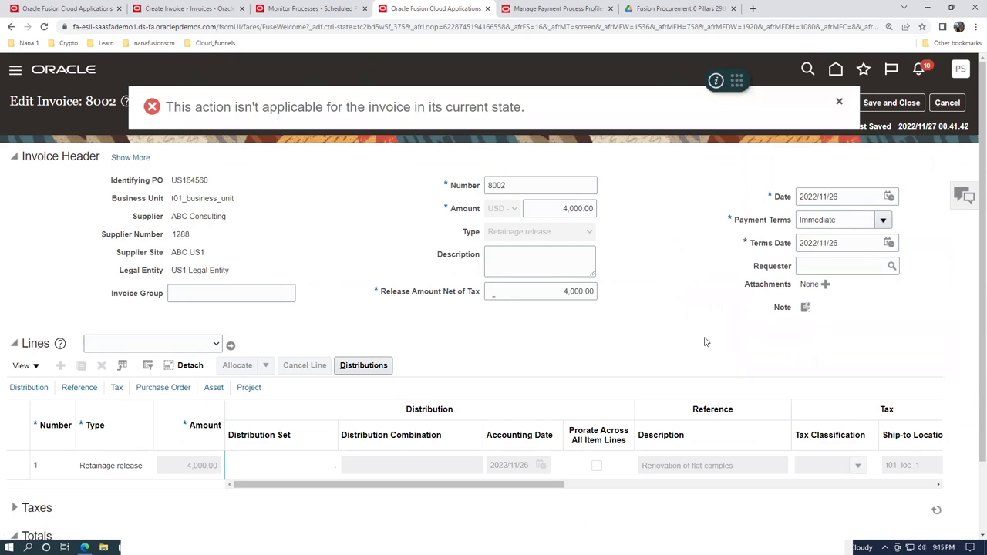
pyautogui.click(838, 102)
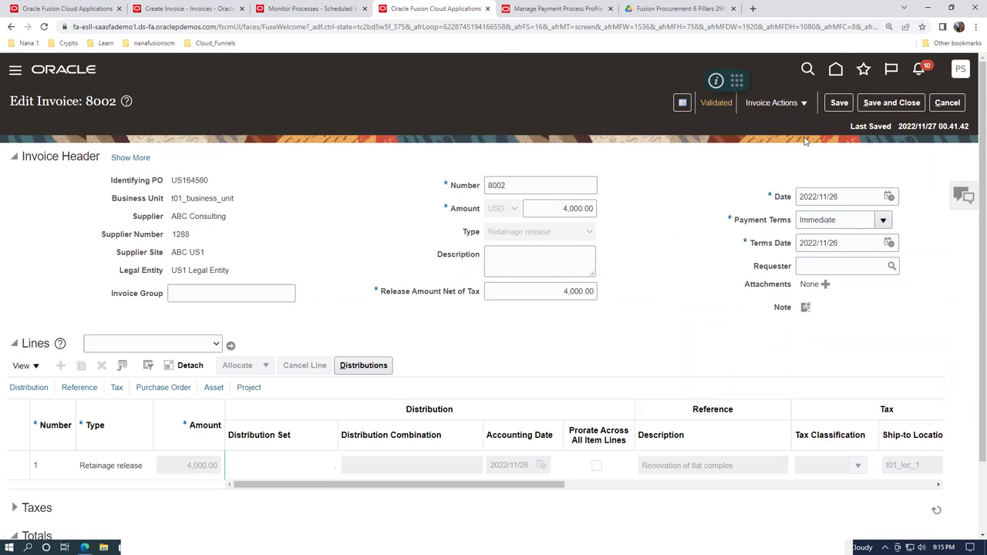
pyautogui.click(787, 103)
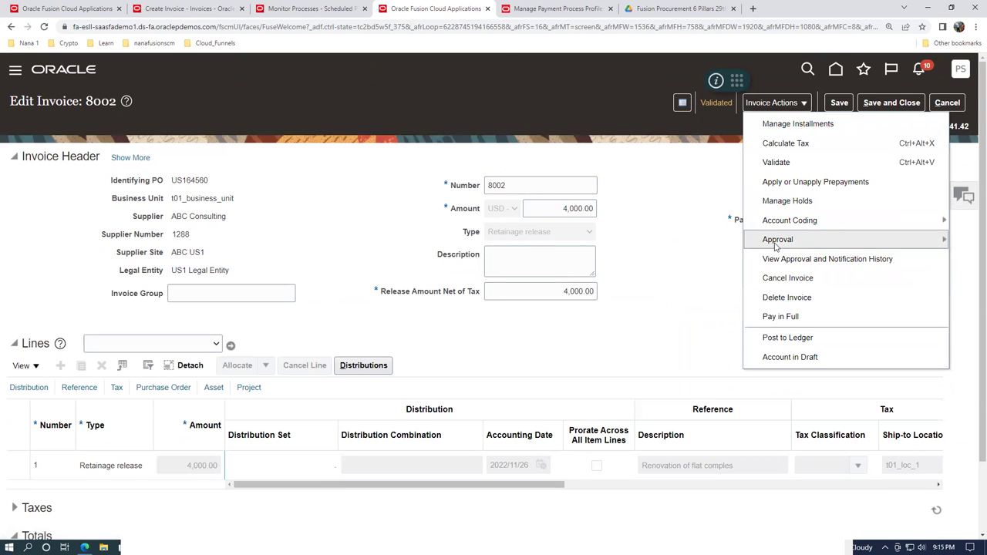
pyautogui.moveTo(776, 246)
pyautogui.click(708, 245)
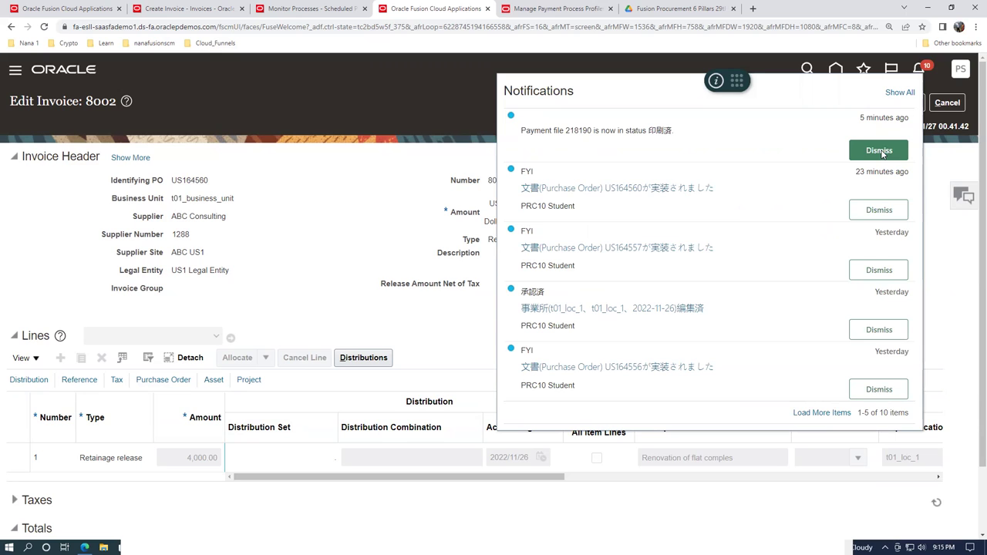
# Dismiss the payment file, two purchase order and approved location notifications
pyautogui.click(880, 151)
pyautogui.click(887, 213)
pyautogui.click(895, 270)
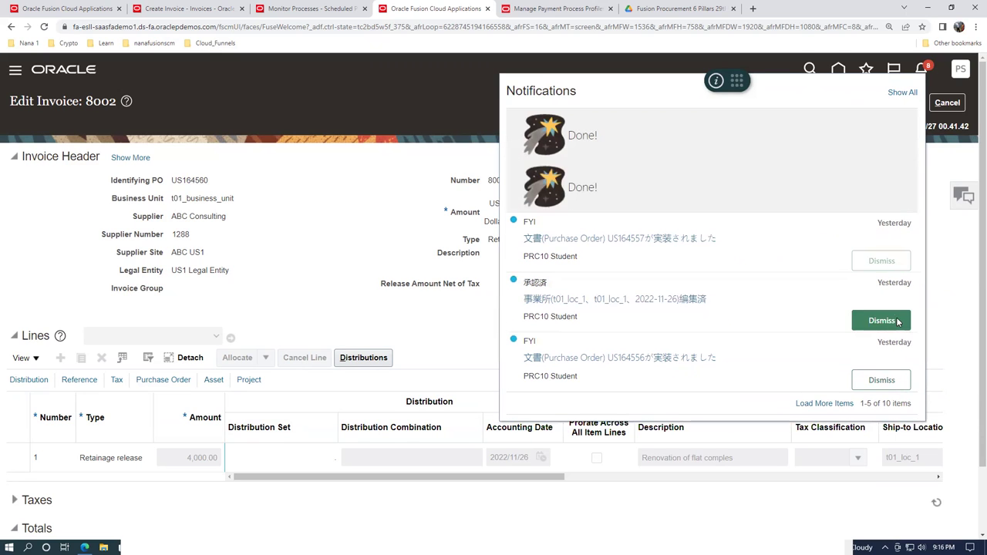
pyautogui.click(899, 322)
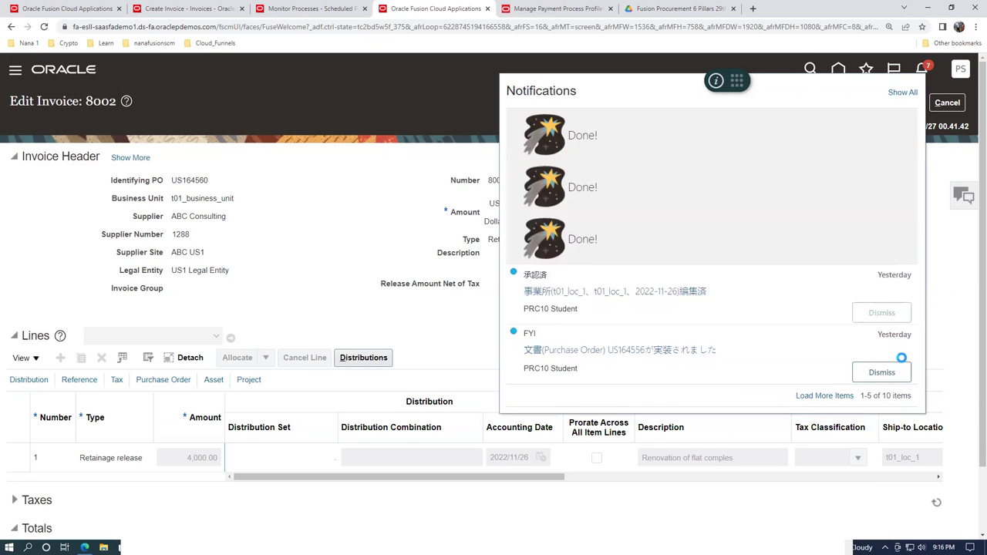
pyautogui.click(949, 193)
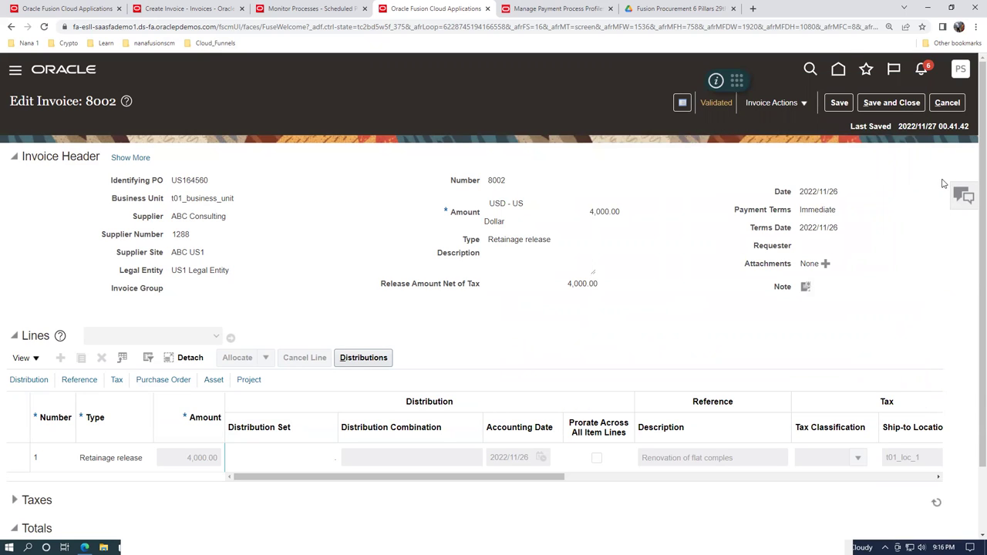
# Attempt Force Approve on invoice 8002 and dismiss the not-applicable error
pyautogui.click(764, 107)
pyautogui.moveTo(818, 241)
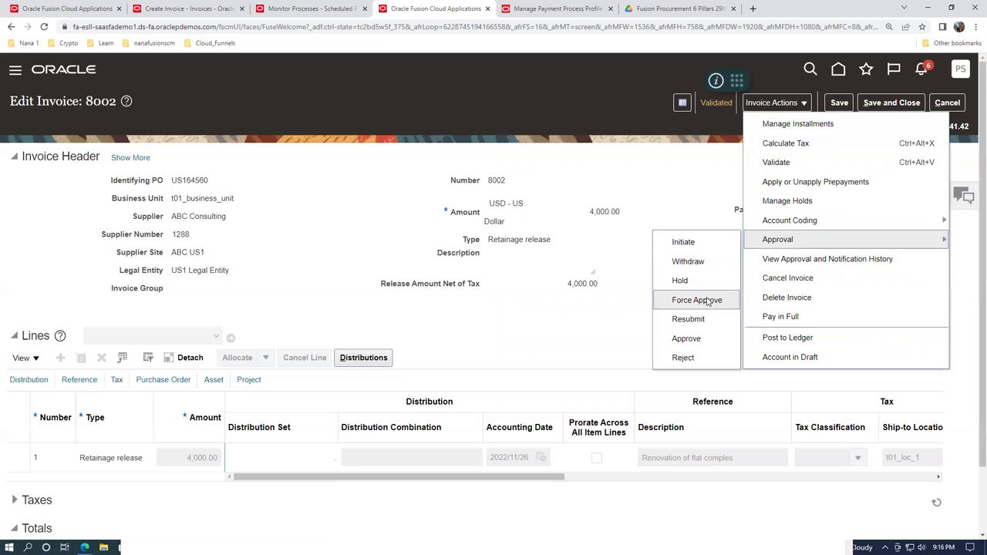
pyautogui.click(698, 300)
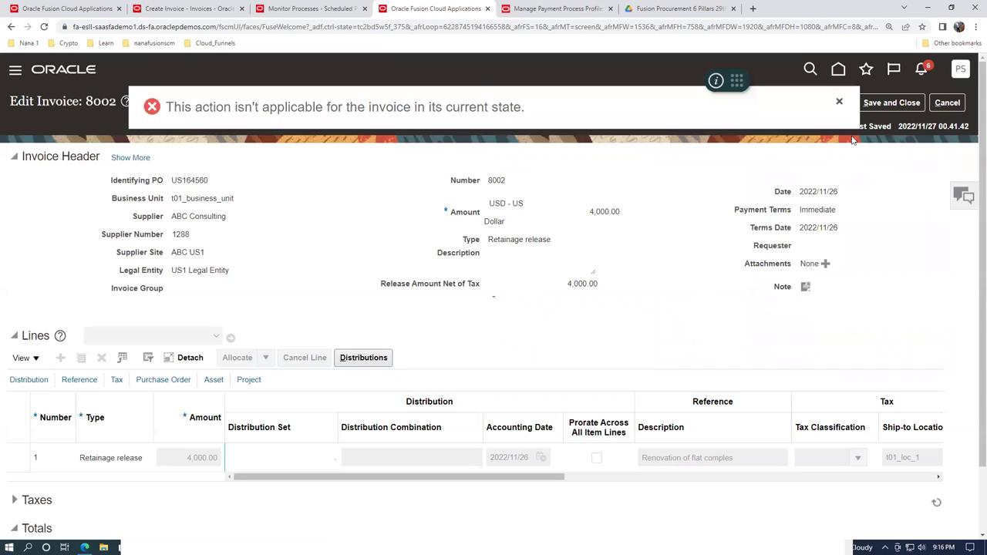
pyautogui.click(839, 102)
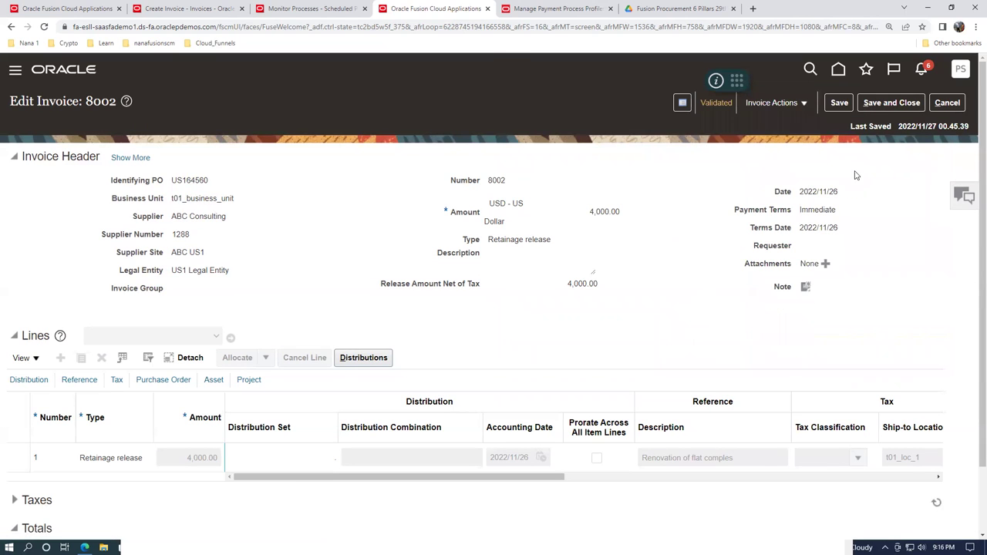
pyautogui.click(779, 102)
pyautogui.moveTo(810, 239)
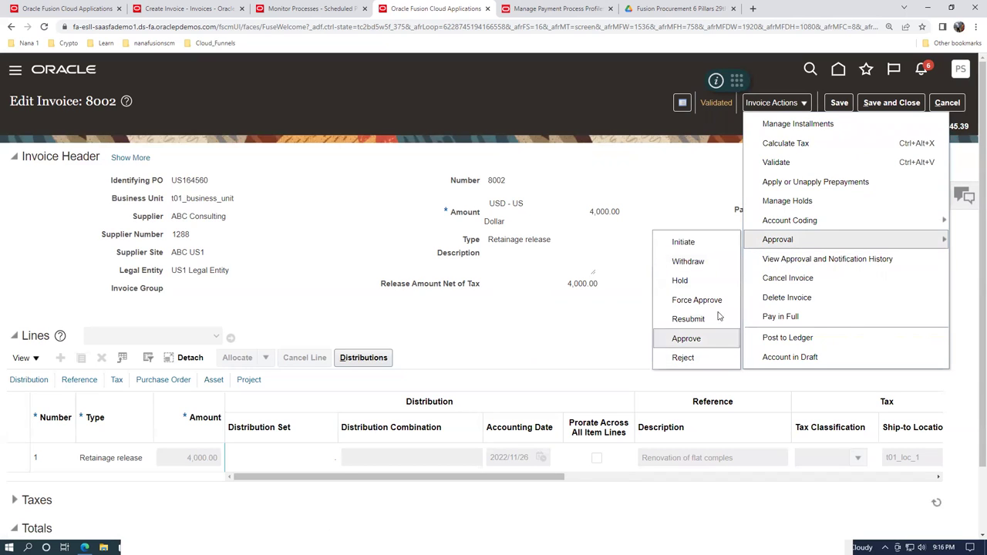
# Review invoice 8002's approval and notification history, then dismiss the US164556 purchase order notification
pyautogui.click(777, 261)
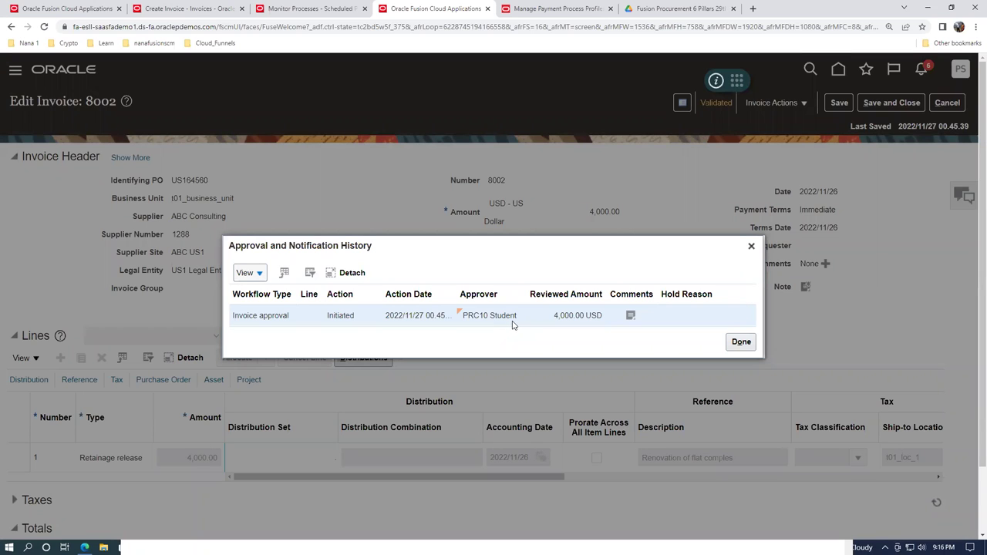
pyautogui.click(741, 342)
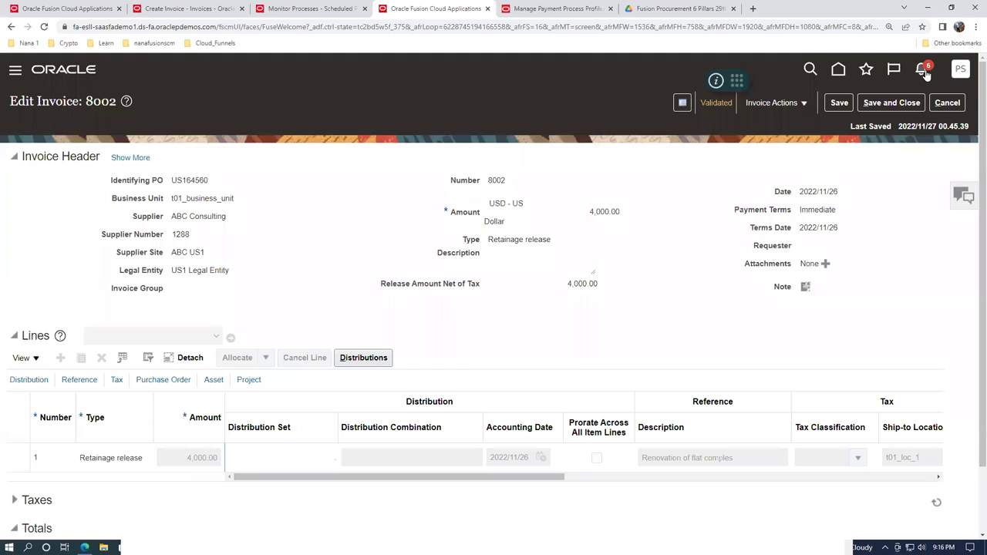
pyautogui.click(922, 70)
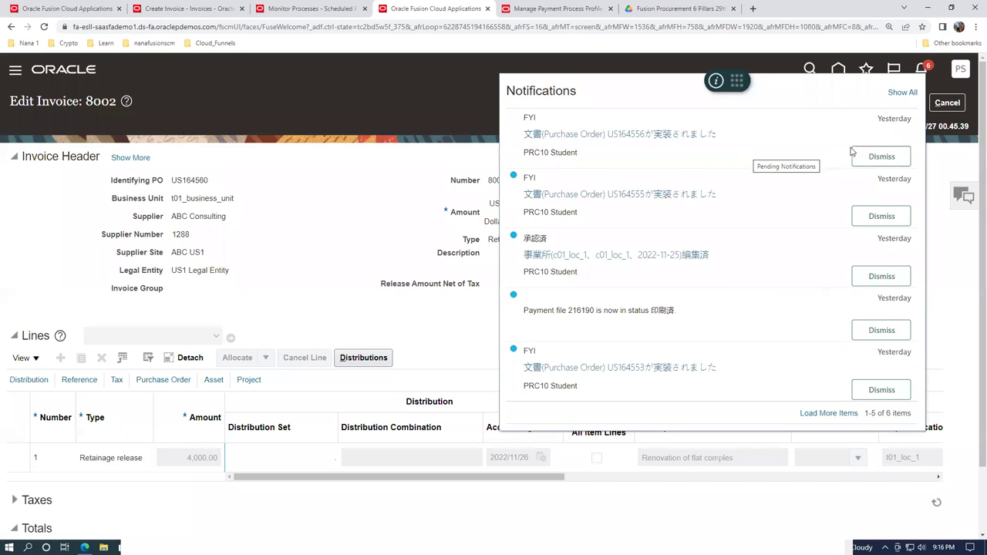
pyautogui.click(891, 157)
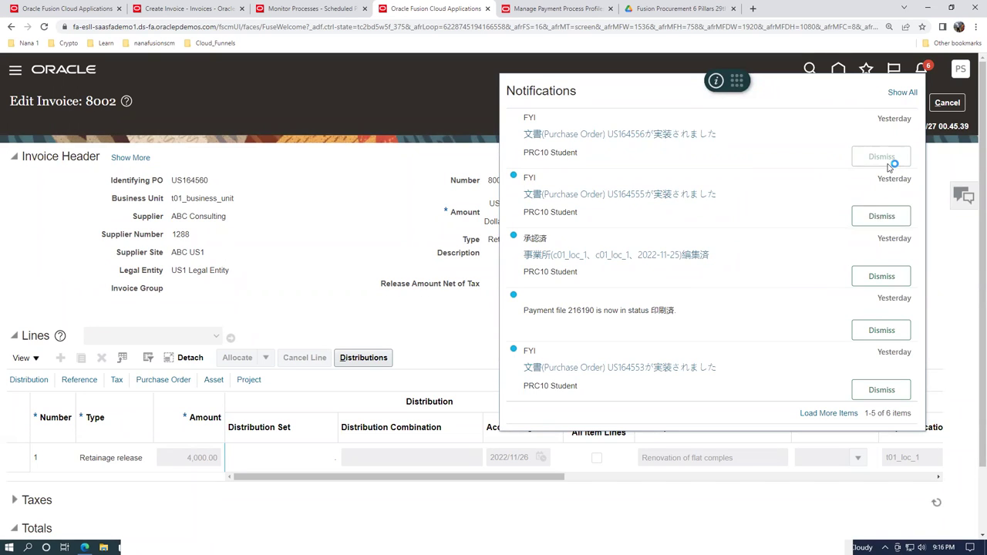
pyautogui.click(947, 171)
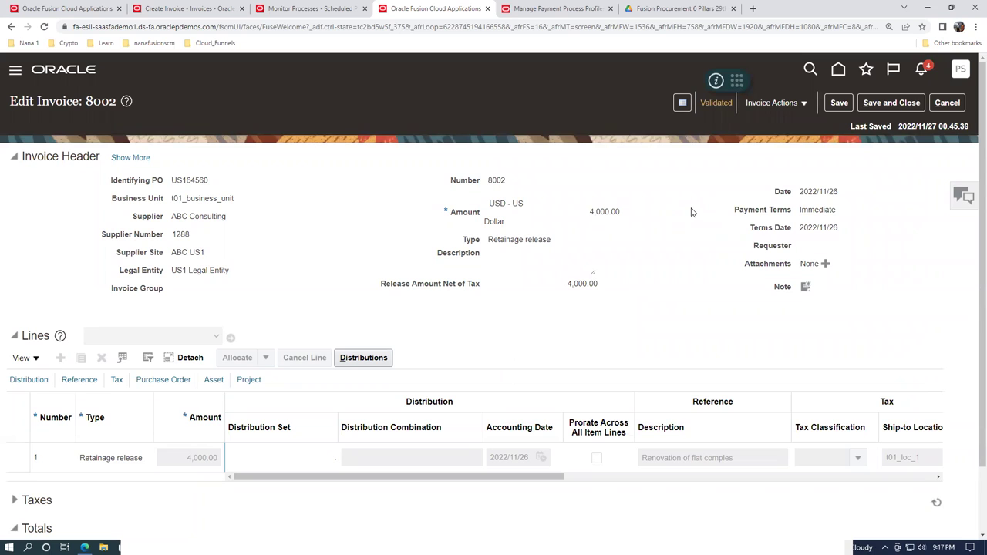
# Retry Force Approve on invoice 8002, then move to the payment process profile page
pyautogui.click(791, 107)
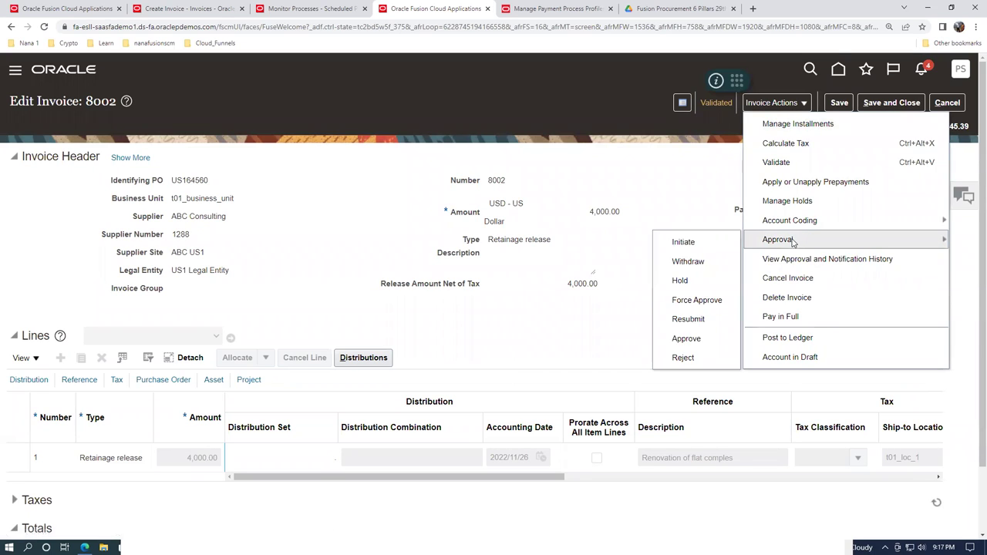
pyautogui.click(696, 301)
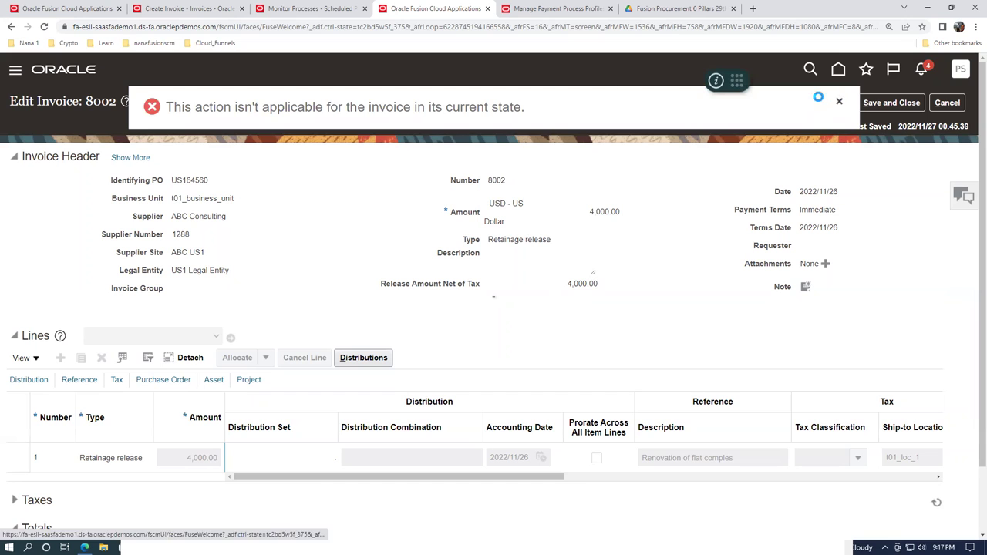
pyautogui.click(575, 9)
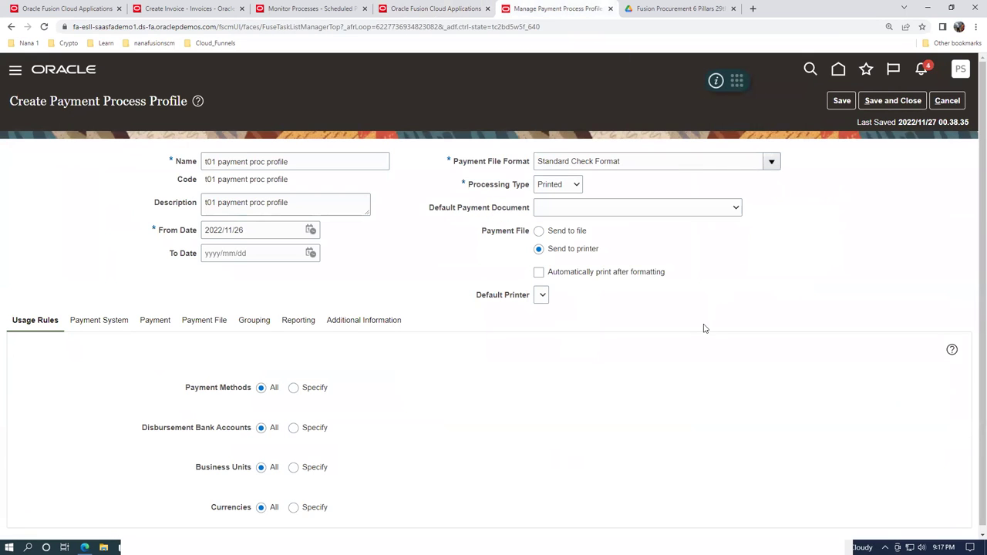
# Cancel the payment process profile without saving, finish Manage Payment Process Profiles, and go home
pyautogui.click(947, 101)
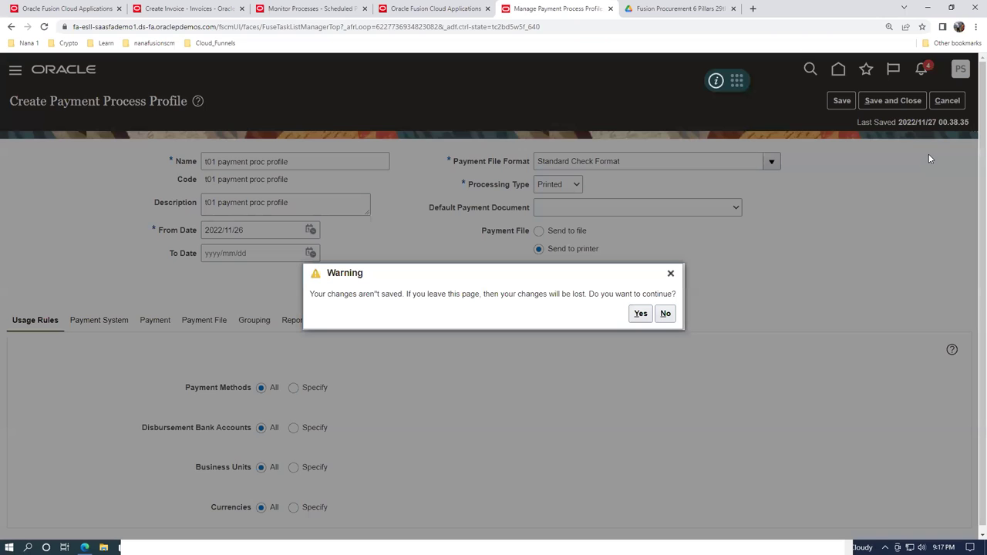
pyautogui.click(640, 313)
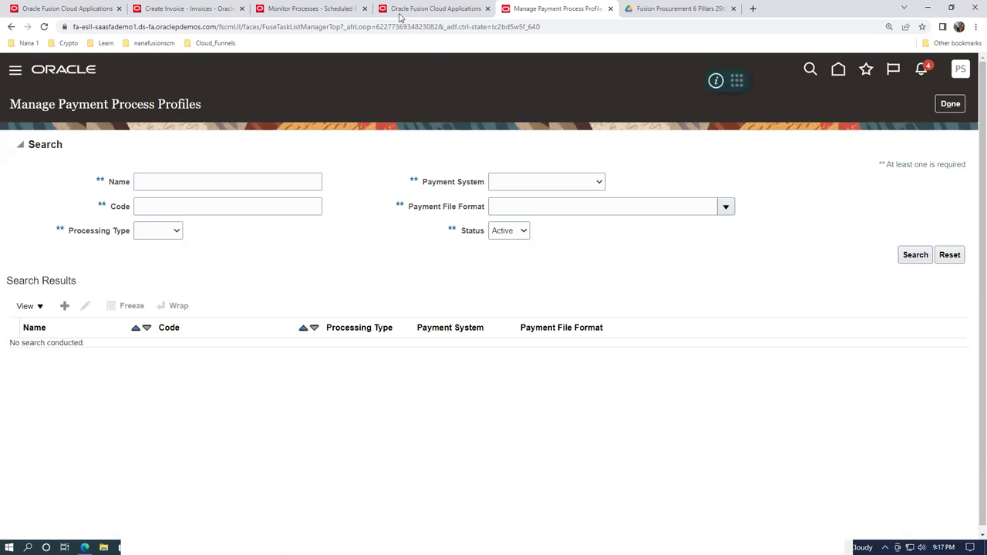
pyautogui.click(324, 12)
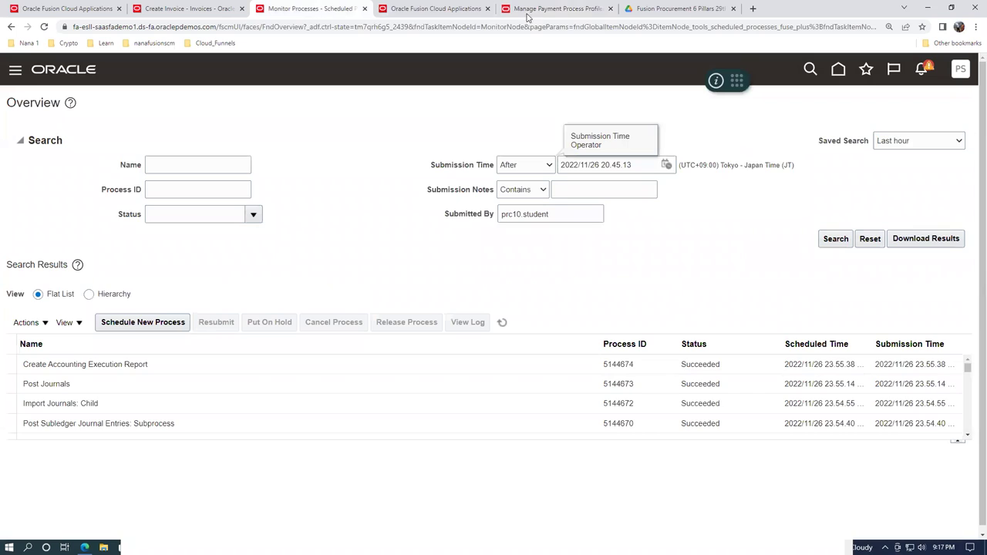
pyautogui.click(568, 11)
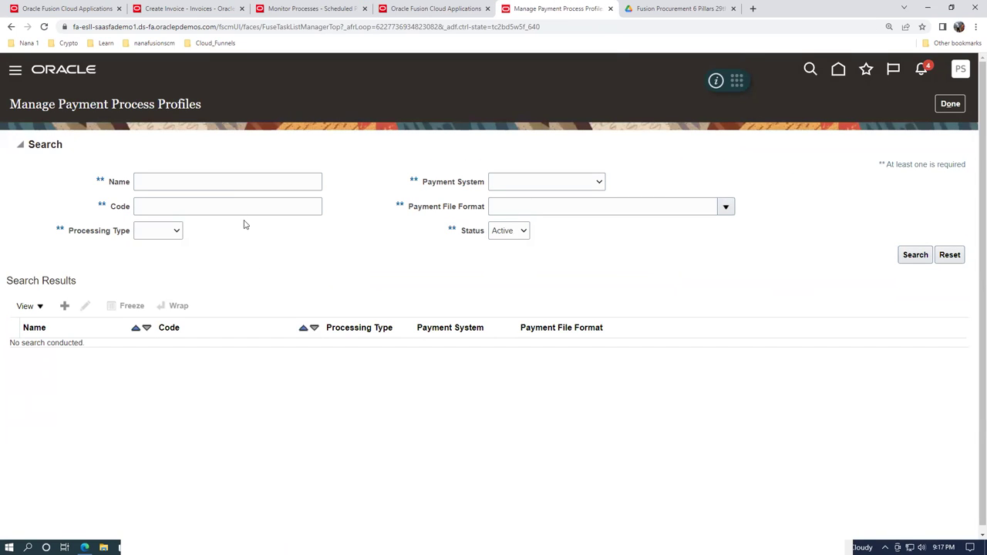
pyautogui.click(954, 104)
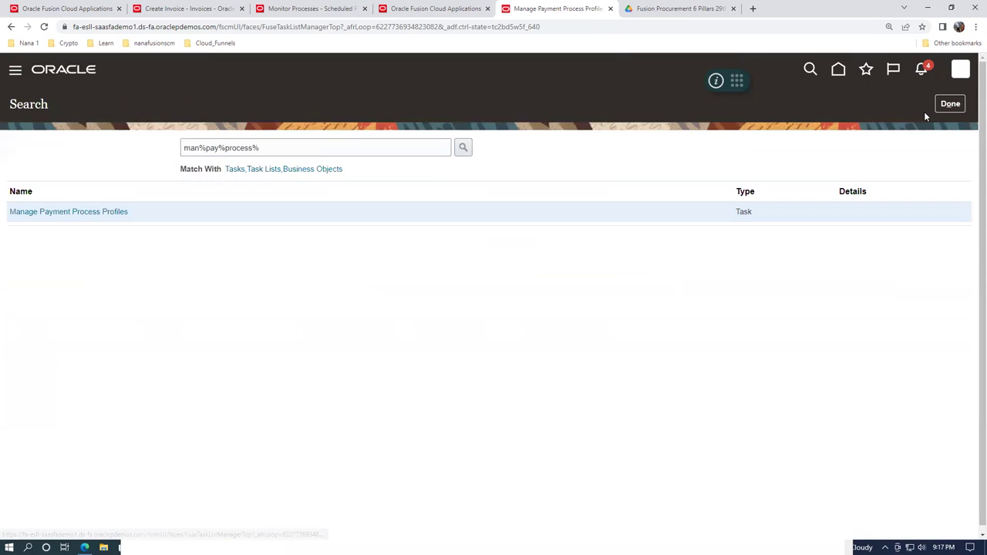
pyautogui.click(422, 9)
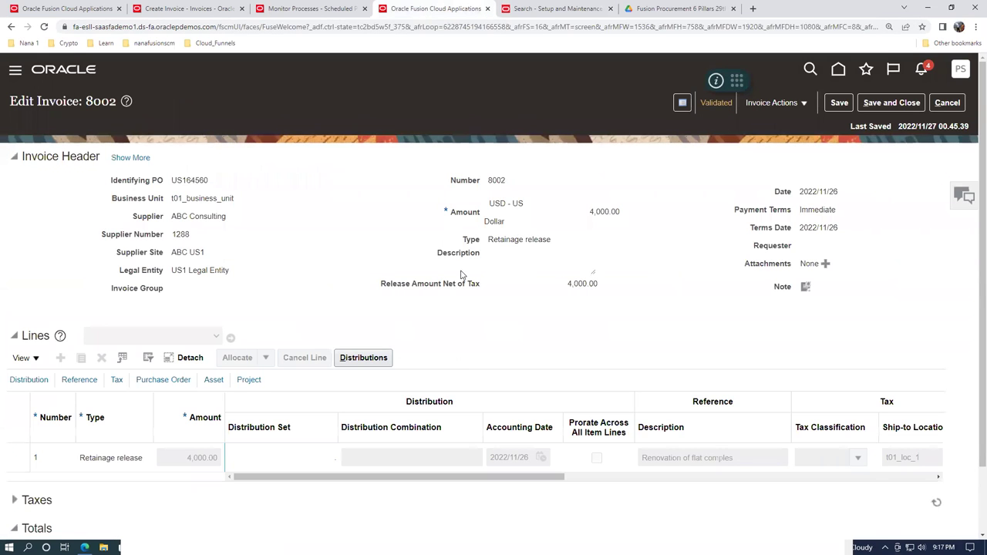
pyautogui.click(578, 9)
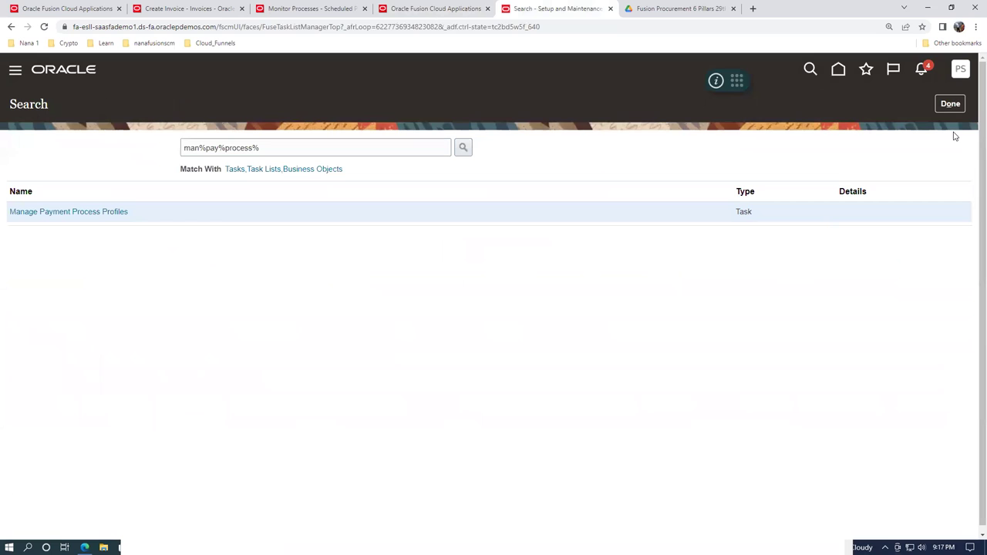
pyautogui.click(838, 71)
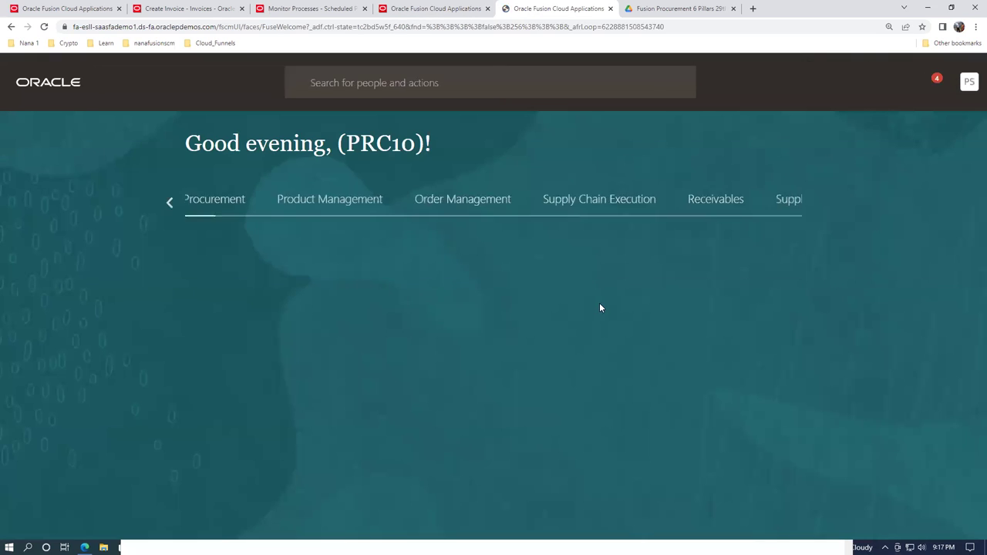
# Start a new payment in Payments with business unit t01_business_unit, then return to invoice 8002
pyautogui.click(626, 330)
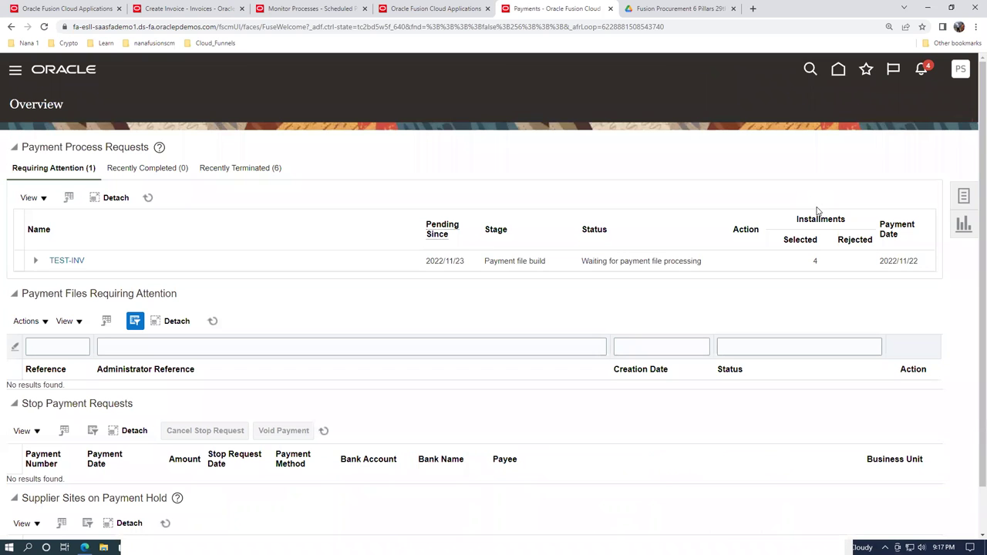
pyautogui.click(963, 198)
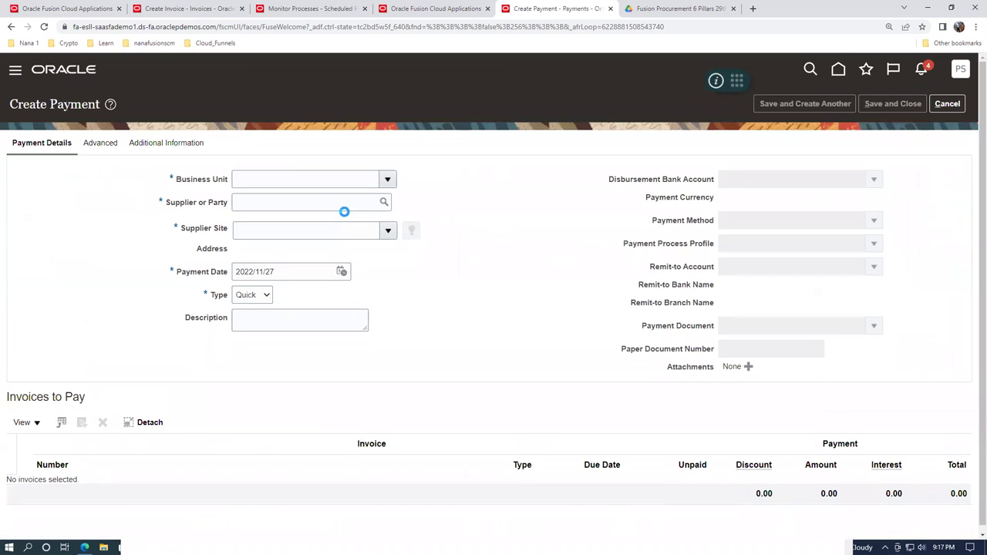
pyautogui.click(307, 183)
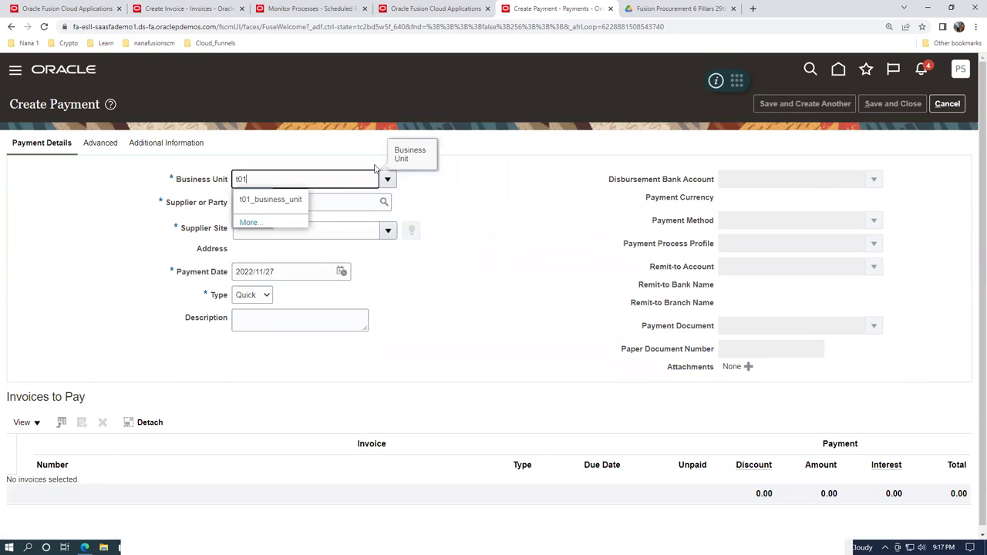
pyautogui.click(253, 205)
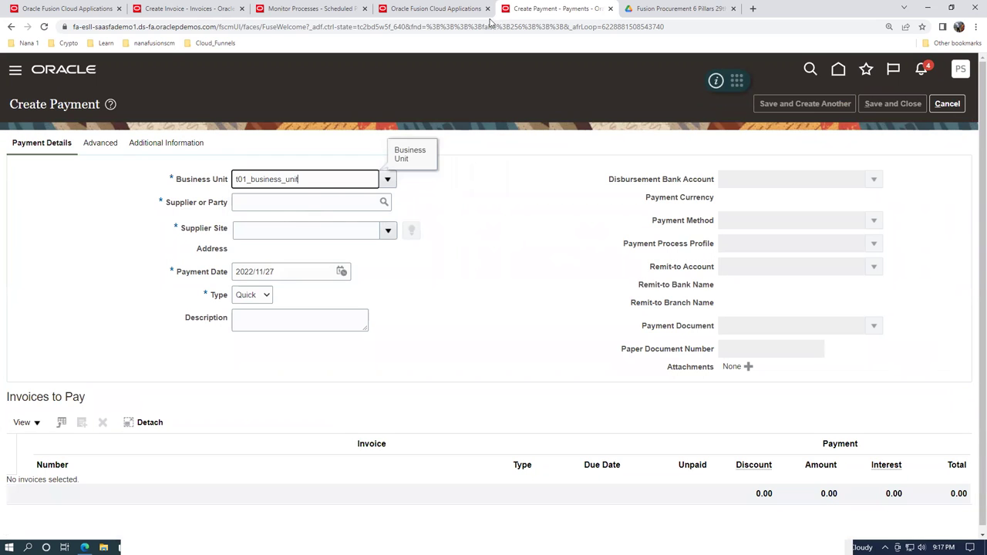
pyautogui.click(436, 10)
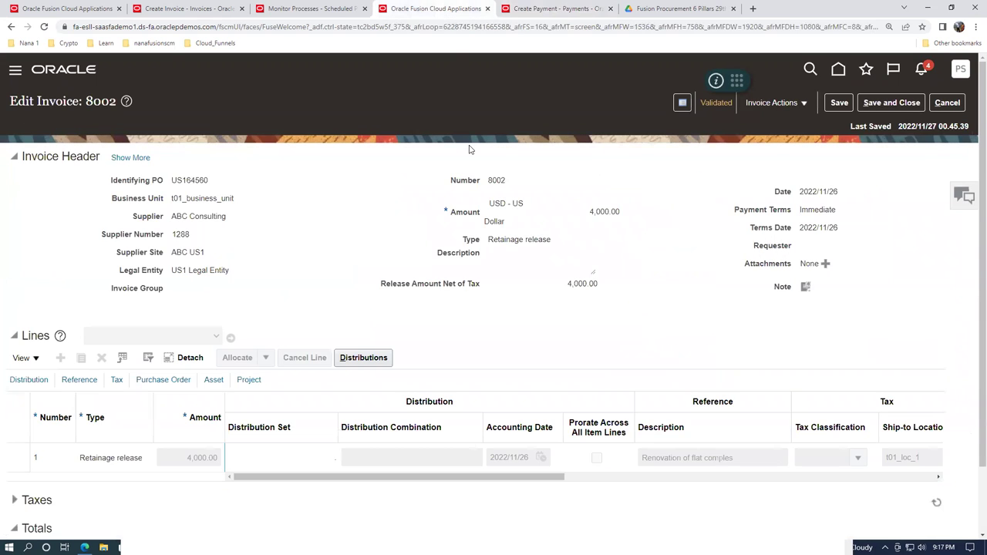
# Attempt Pay in Full on invoice 8002, dismiss the must-be-approved error, and review notifications
pyautogui.click(746, 102)
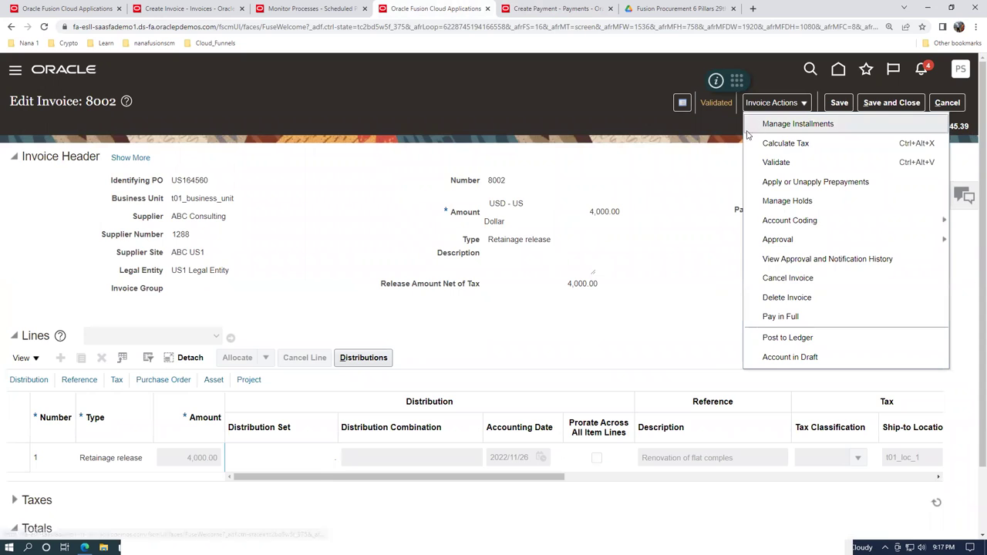
pyautogui.click(781, 317)
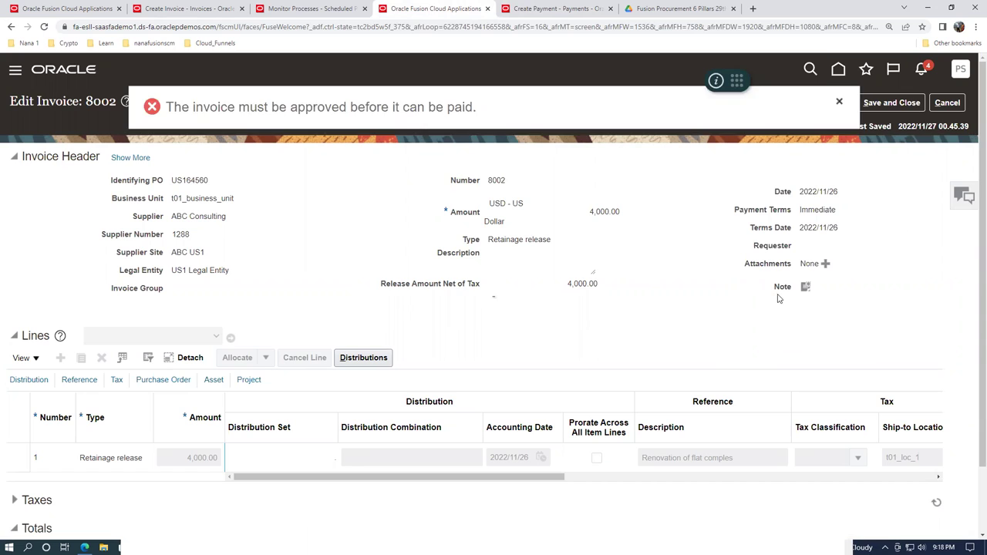
pyautogui.click(839, 101)
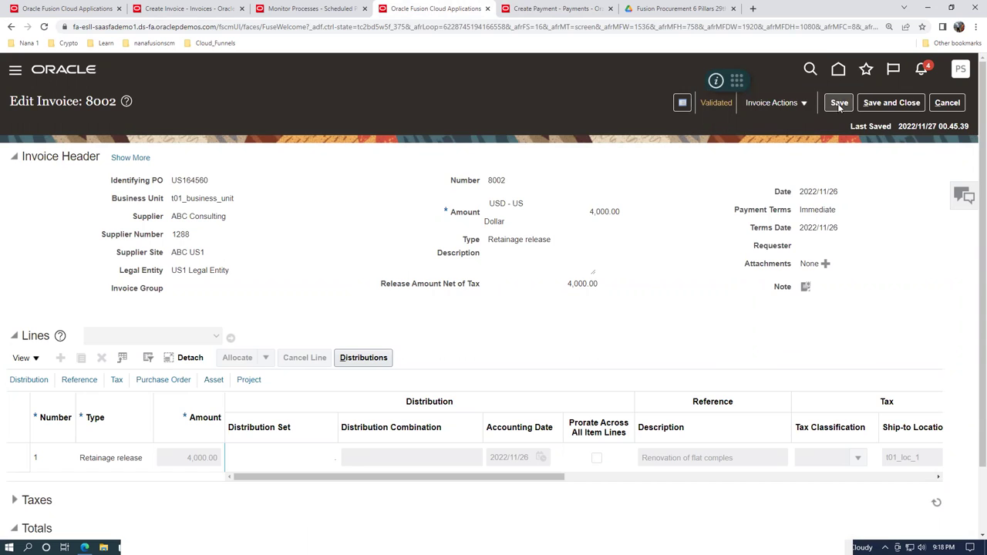
pyautogui.click(924, 71)
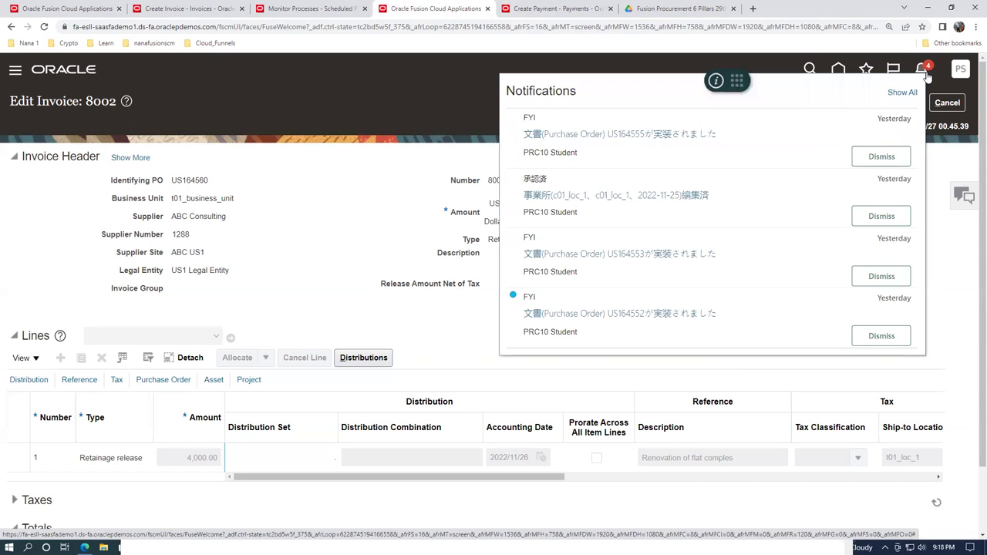
pyautogui.click(941, 190)
pyautogui.click(895, 105)
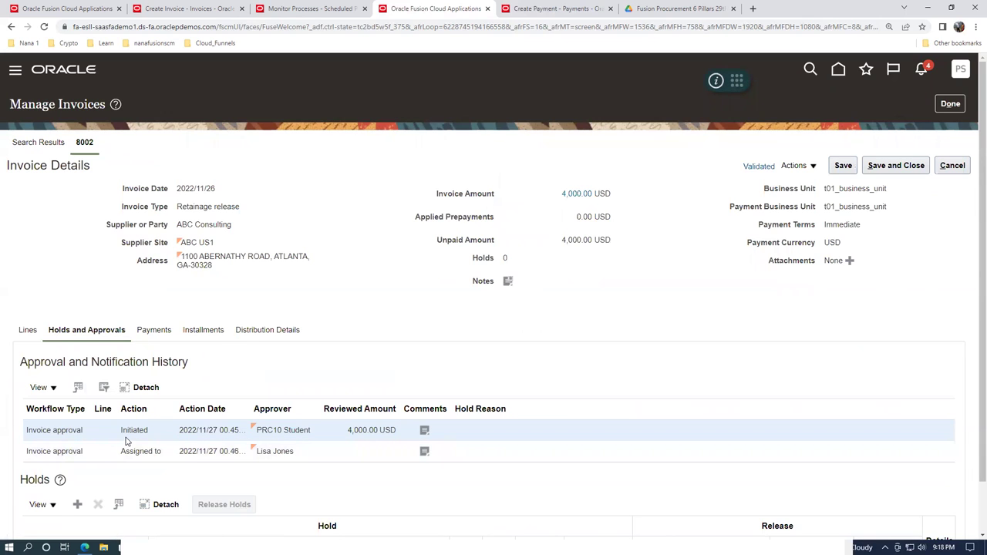
# Check the pending approver in the approval history, copy the site domain, and switch to the other browser
pyautogui.scroll(-1, 129, 490)
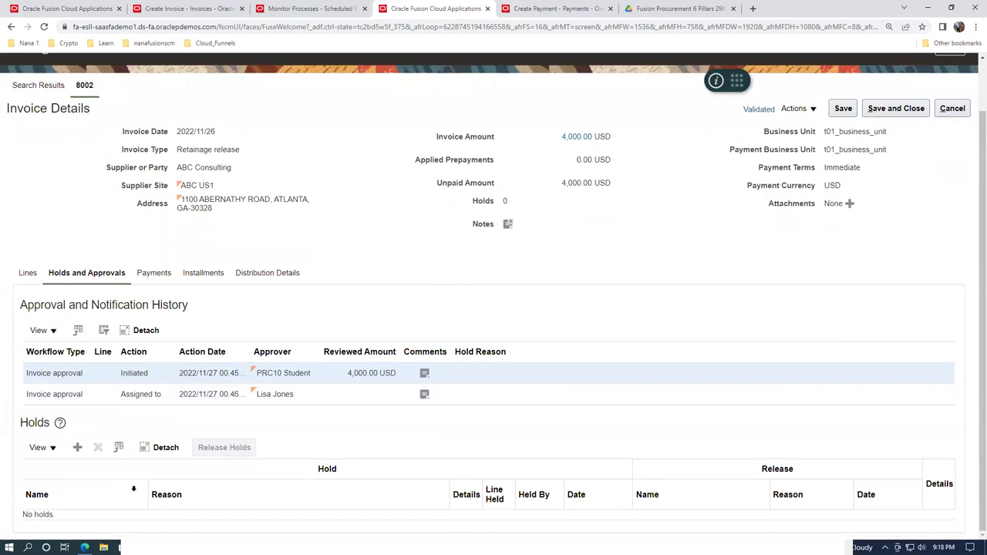
pyautogui.click(165, 402)
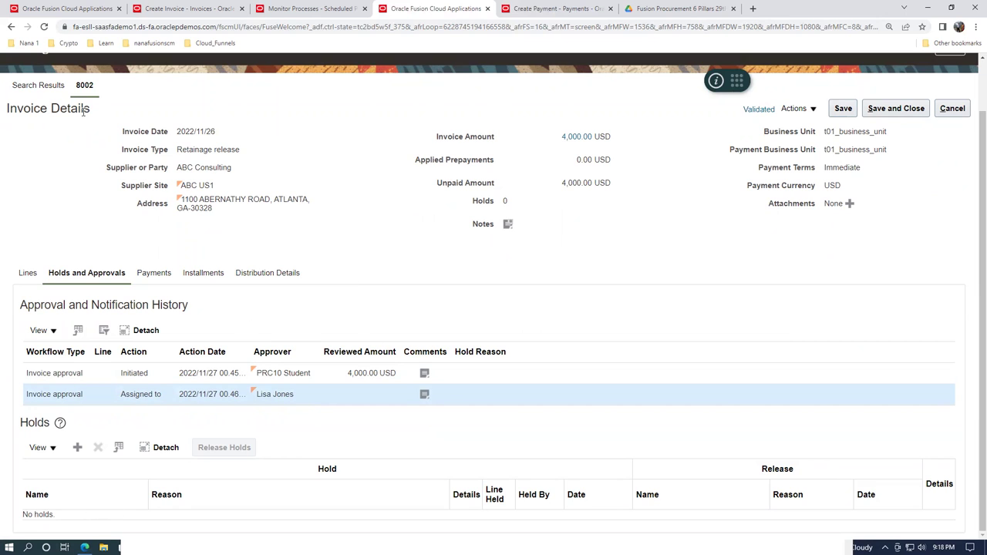
pyautogui.click(121, 27)
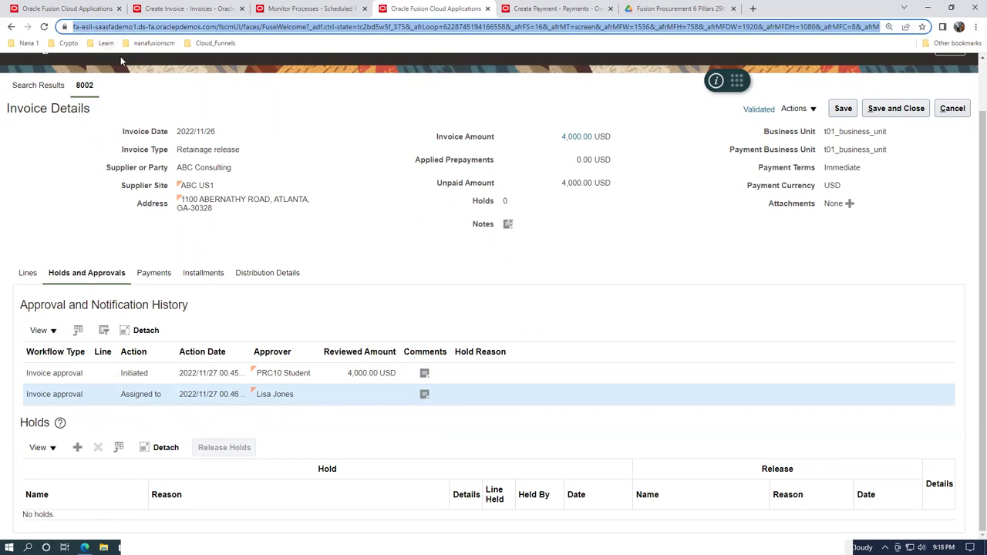
pyautogui.press('Home')
pyautogui.hotkey('shift', 'Right')
pyautogui.hotkey('shift', 'Right')
pyautogui.hotkey('shift', 'Right')
pyautogui.hotkey('shift', 'Right')
pyautogui.hotkey('shift', 'Right')
pyautogui.hotkey('shift', 'Right')
pyautogui.hotkey('shift', 'Right')
pyautogui.hotkey('shift', 'Right')
pyautogui.hotkey('shift', 'Right')
pyautogui.hotkey('shift', 'Right')
pyautogui.hotkey('shift', 'Right')
pyautogui.hotkey('shift', 'Right')
pyautogui.hotkey('shift', 'Right')
pyautogui.hotkey('shift', 'Right')
pyautogui.hotkey('shift', 'Right')
pyautogui.hotkey('shift', 'Right')
pyautogui.hotkey('shift', 'Right')
pyautogui.hotkey('shift', 'Right')
pyautogui.hotkey('shift', 'Right')
pyautogui.hotkey('shift', 'Right')
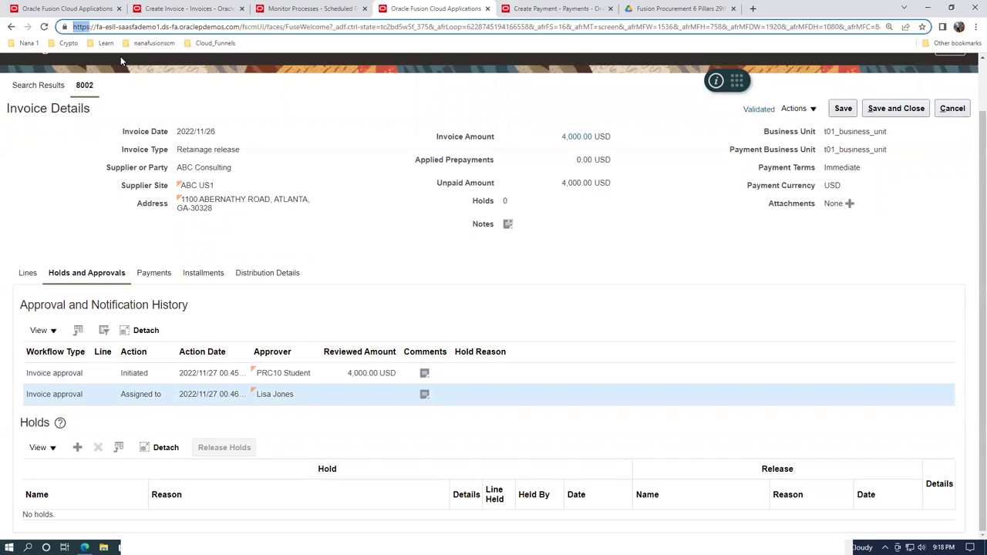
pyautogui.hotkey('shift', 'Right')
pyautogui.hotkey('shift', 'Right')
pyautogui.hotkey('shift', 'Right')
pyautogui.hotkey('shift', 'Right')
pyautogui.hotkey('shift', 'Right')
pyautogui.hotkey('shift', 'Right')
pyautogui.hotkey('shift', 'Right')
pyautogui.hotkey('shift', 'Right')
pyautogui.hotkey('shift', 'Right')
pyautogui.hotkey('shift', 'Right')
pyautogui.hotkey('shift', 'Right')
pyautogui.hotkey('shift', 'Right')
pyautogui.hotkey('shift', 'Right')
pyautogui.hotkey('shift', 'Right')
pyautogui.hotkey('shift', 'Right')
pyautogui.hotkey('shift', 'Right')
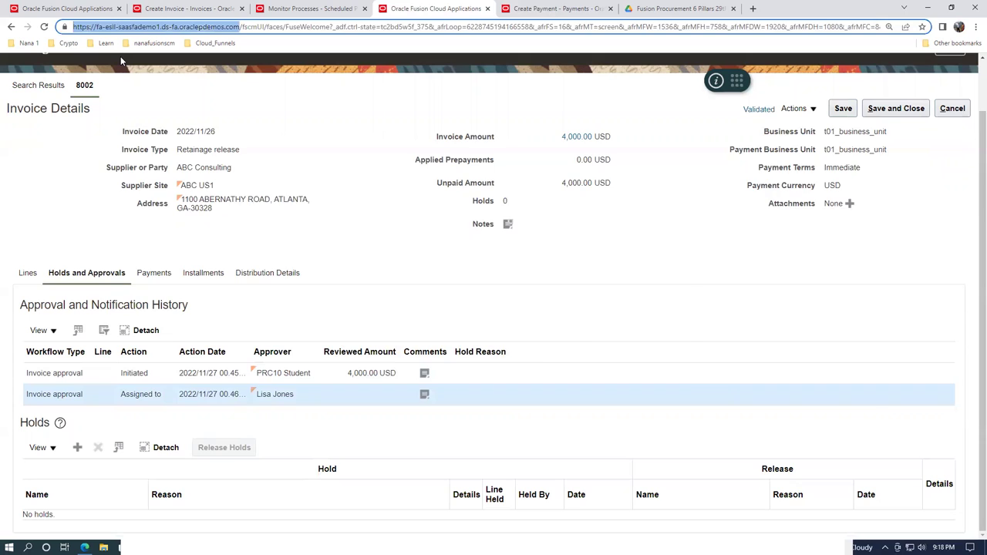
pyautogui.hotkey('alt', 'Tab')
pyautogui.hotkey('alt', 'Tab')
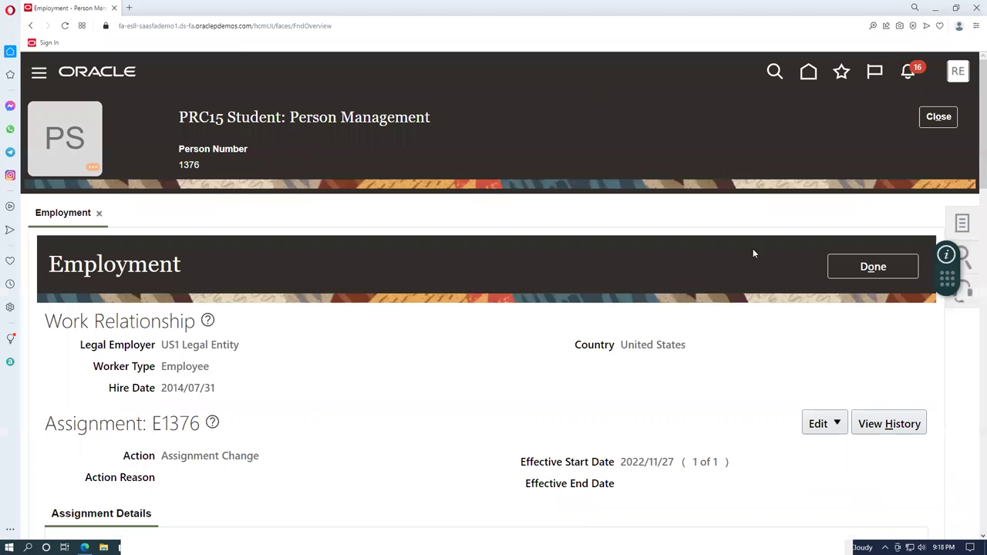
pyautogui.click(939, 116)
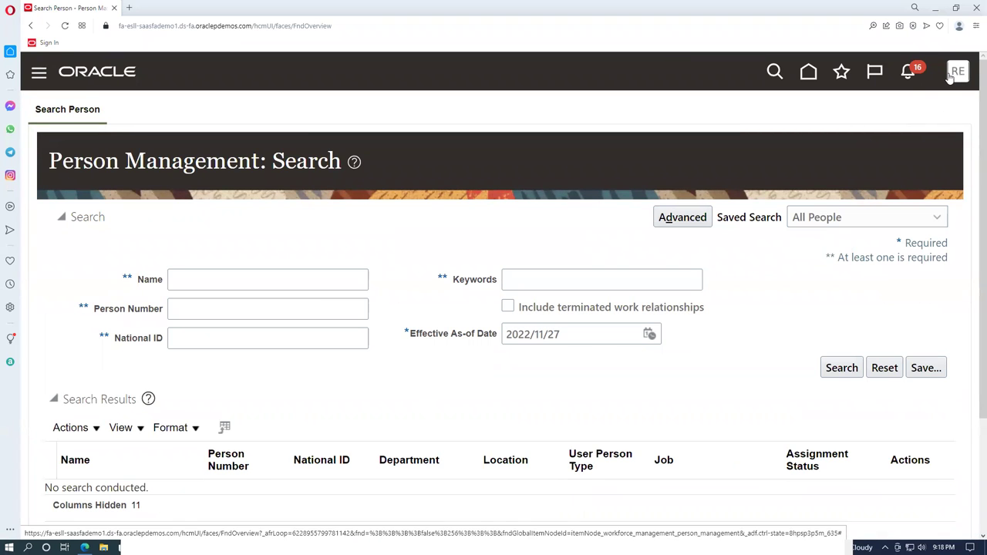
# Sign out and try signing back in with the approver's user ID
pyautogui.click(955, 73)
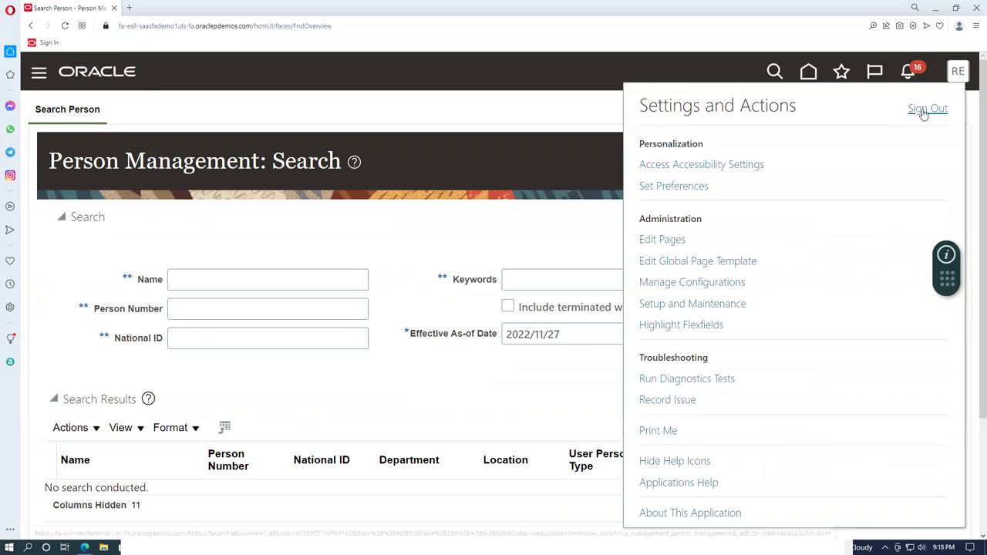
pyautogui.click(923, 113)
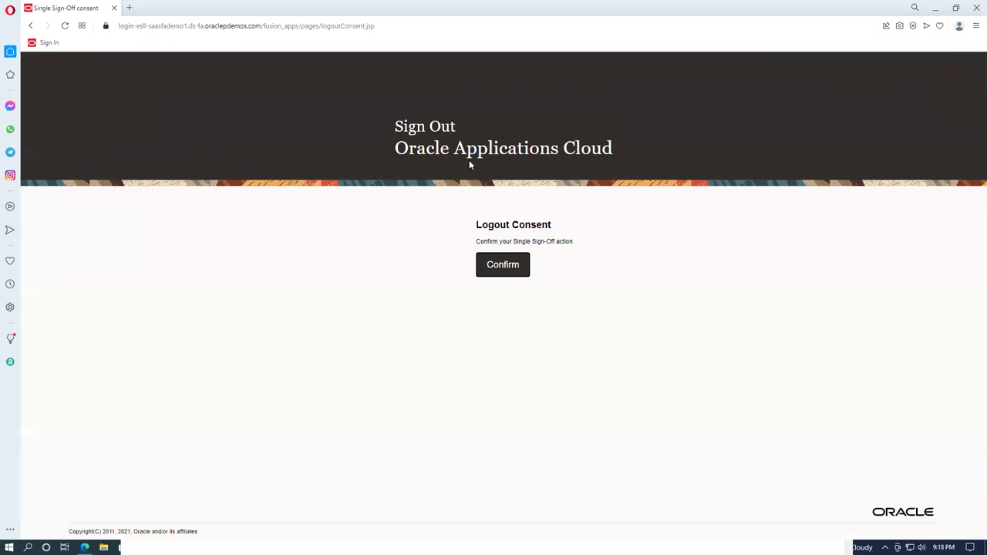
pyautogui.click(503, 269)
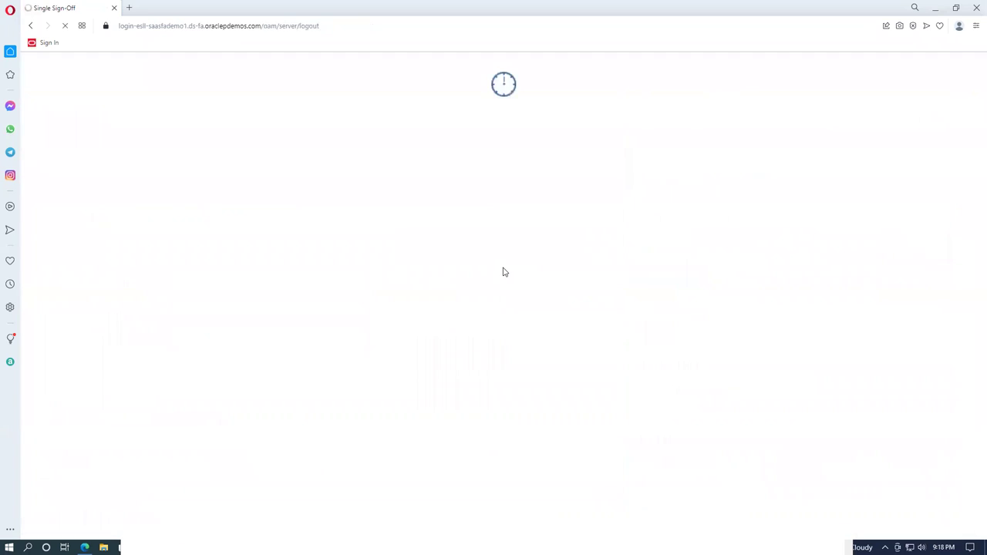
pyautogui.click(482, 231)
pyautogui.tripleClick(482, 231)
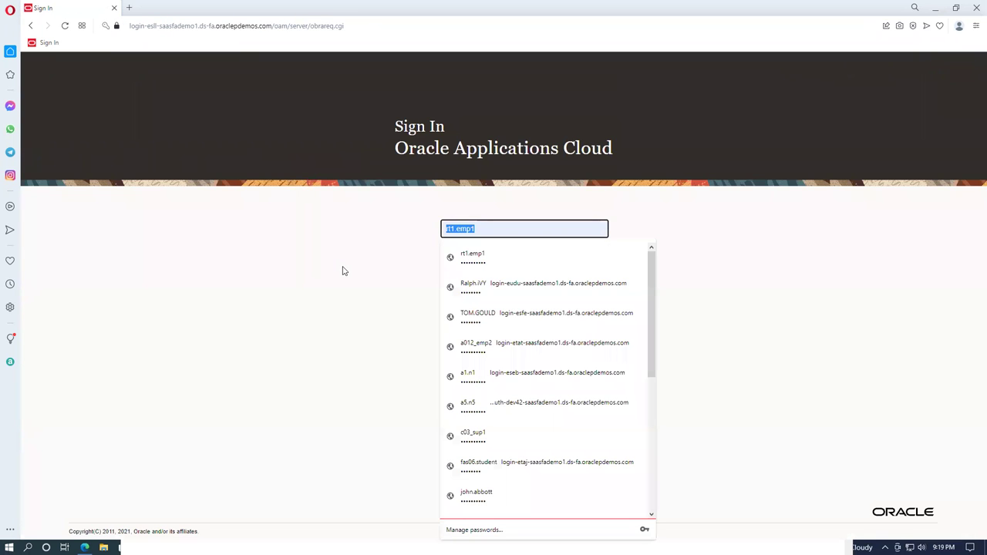
pyautogui.hotkey('ctrl', 'v')
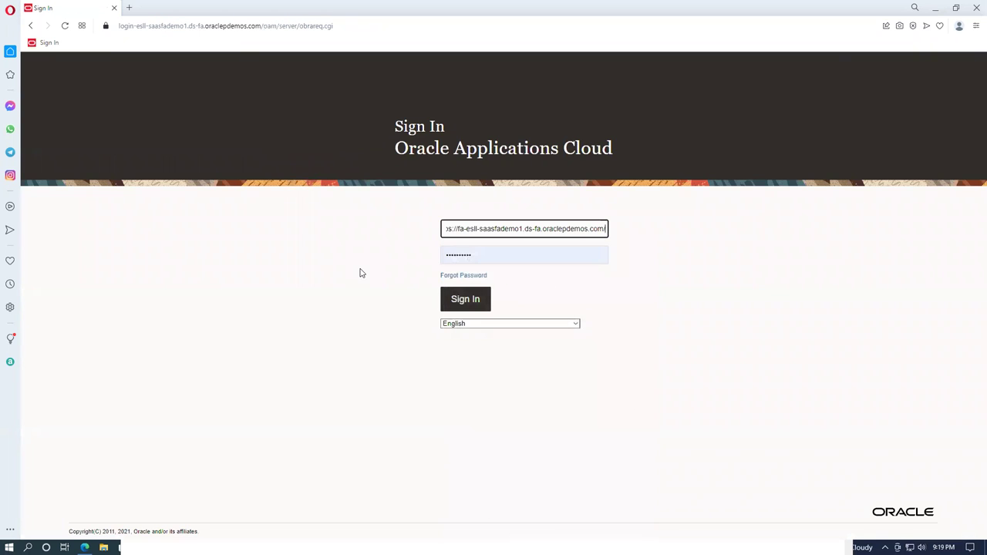
pyautogui.press('BackSpace')
pyautogui.press('BackSpace')
pyautogui.press('BackSpace')
pyautogui.press('BackSpace')
pyautogui.press('BackSpace')
pyautogui.press('BackSpace')
pyautogui.press('BackSpace')
pyautogui.press('BackSpace')
pyautogui.press('BackSpace')
pyautogui.press('BackSpace')
pyautogui.press('BackSpace')
pyautogui.press('BackSpace')
pyautogui.press('BackSpace')
pyautogui.press('BackSpace')
pyautogui.press('BackSpace')
pyautogui.press('BackSpace')
pyautogui.press('BackSpace')
pyautogui.press('BackSpace')
pyautogui.press('BackSpace')
pyautogui.press('BackSpace')
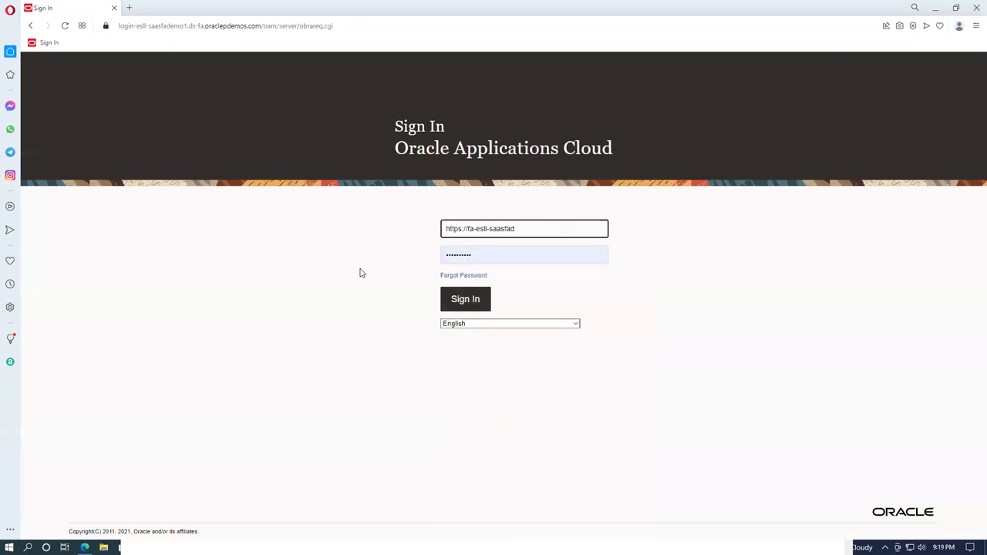
pyautogui.press('BackSpace')
pyautogui.press('BackSpace')
pyautogui.press('BackSpace')
pyautogui.press('BackSpace')
pyautogui.press('BackSpace')
pyautogui.press('BackSpace')
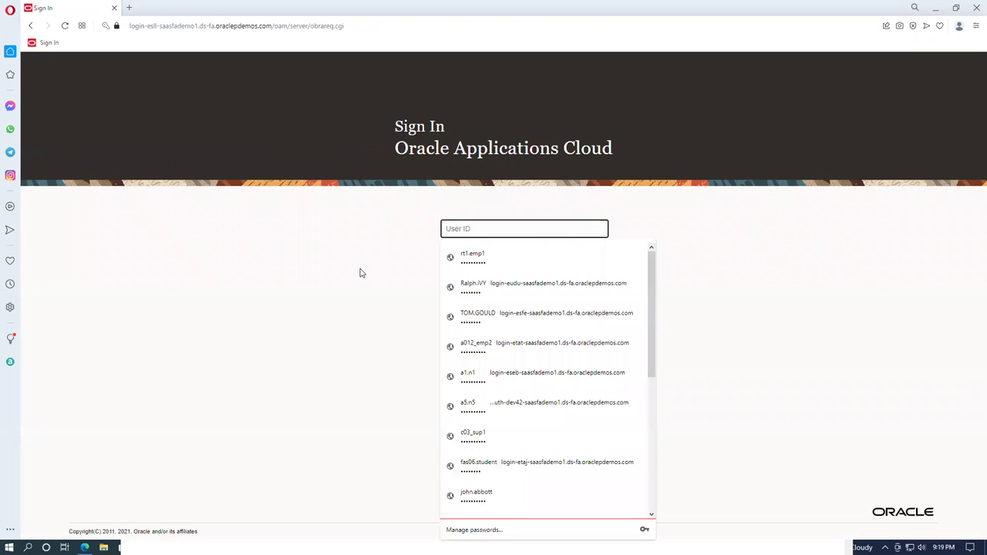
pyautogui.write('lisa.jo')
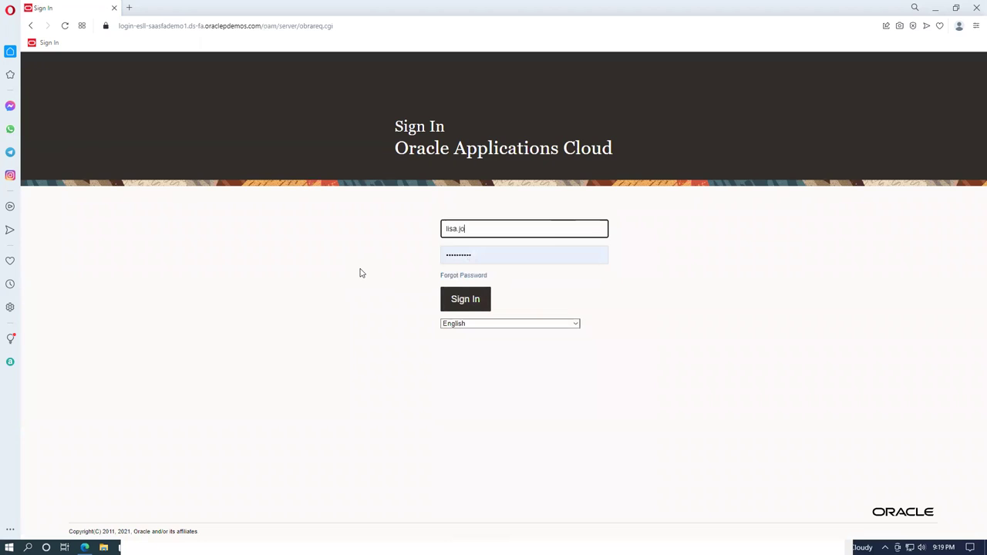
pyautogui.write('nes')
pyautogui.click(456, 300)
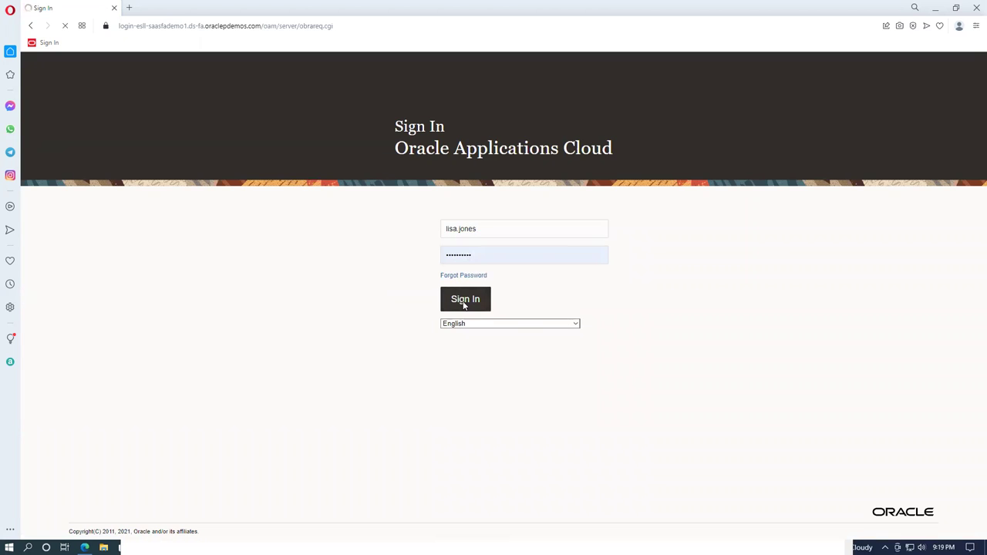
# After authentication fails, re-enter the approver's user ID, move to Password, and show the Windows desktop
pyautogui.click(484, 237)
pyautogui.tripleClick(466, 237)
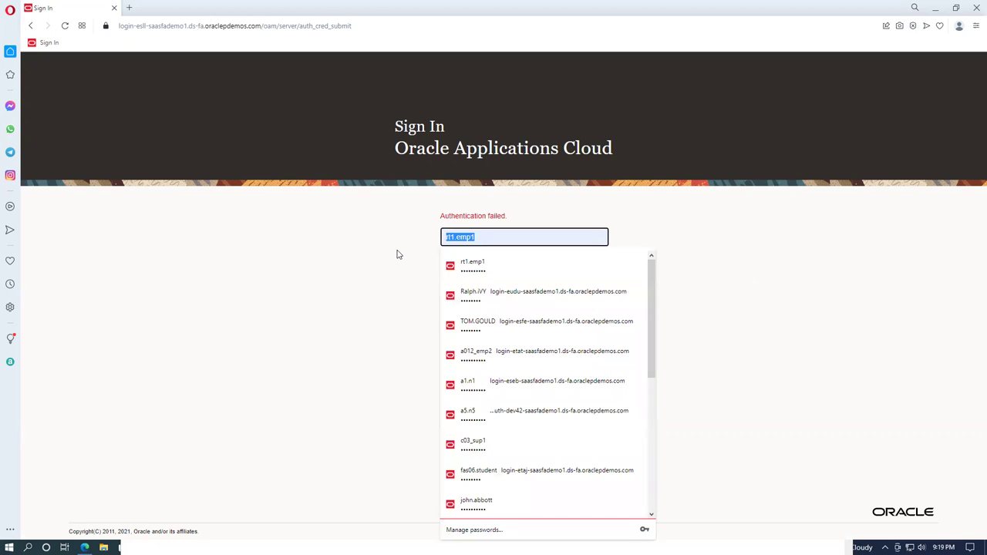
pyautogui.write('lisa.jo')
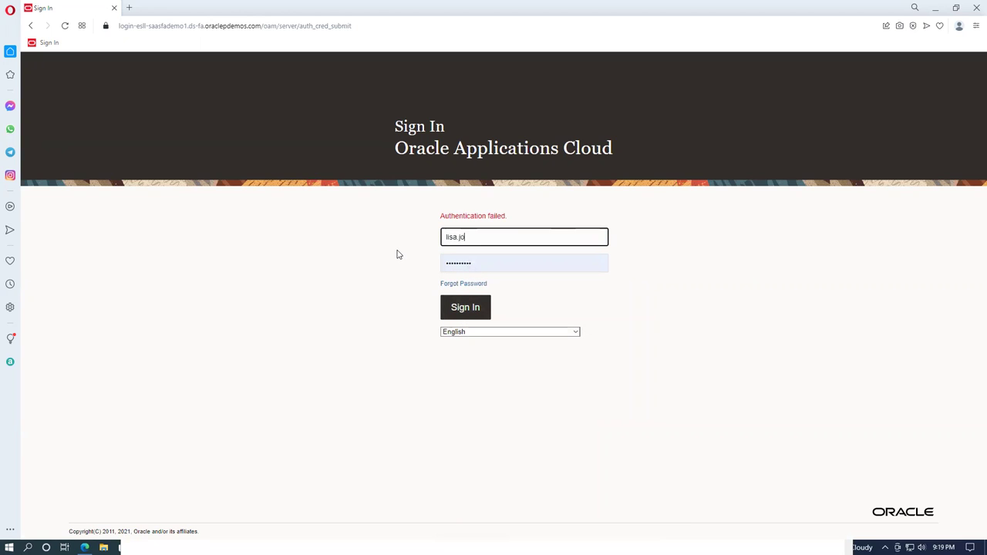
pyautogui.press('Tab')
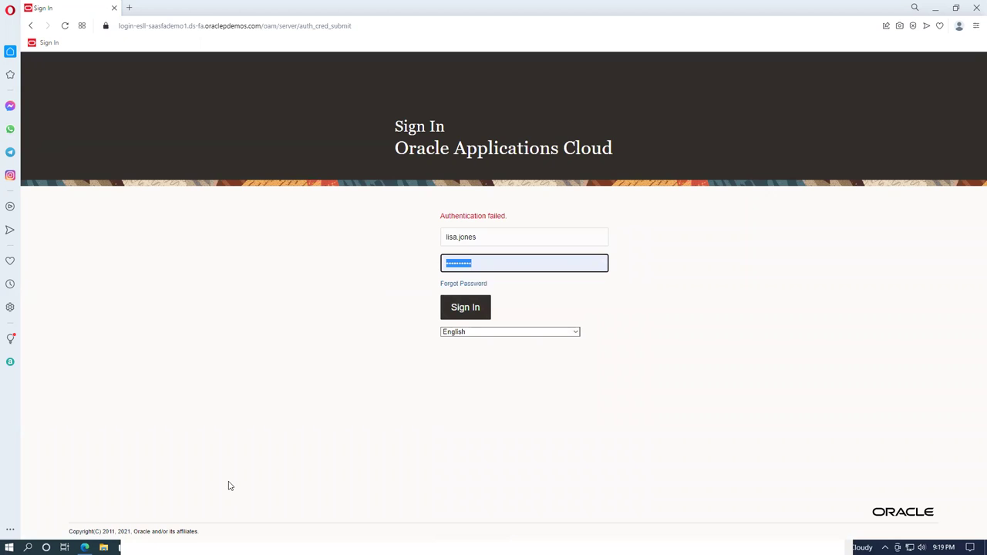
pyautogui.hotkey('alt', 'Tab')
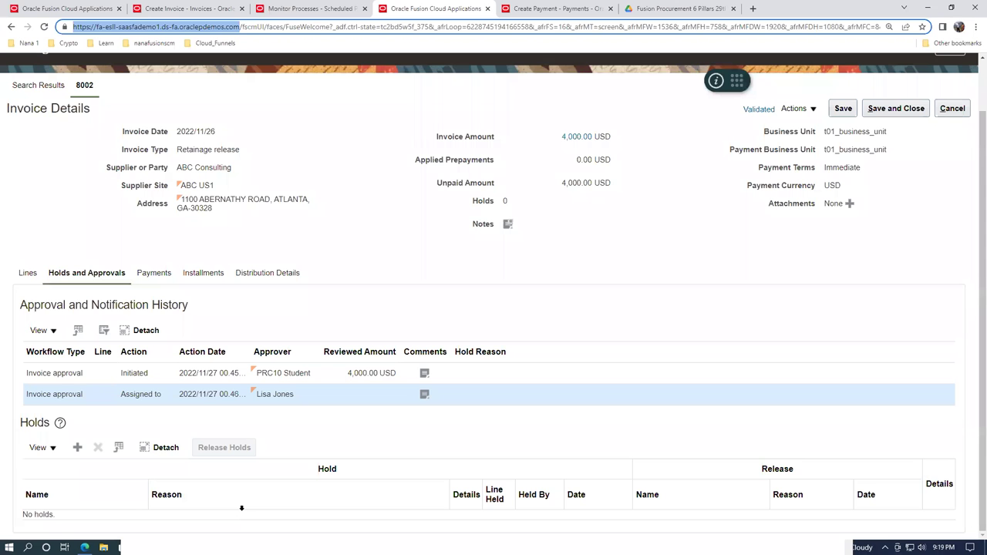
pyautogui.press('super+d')
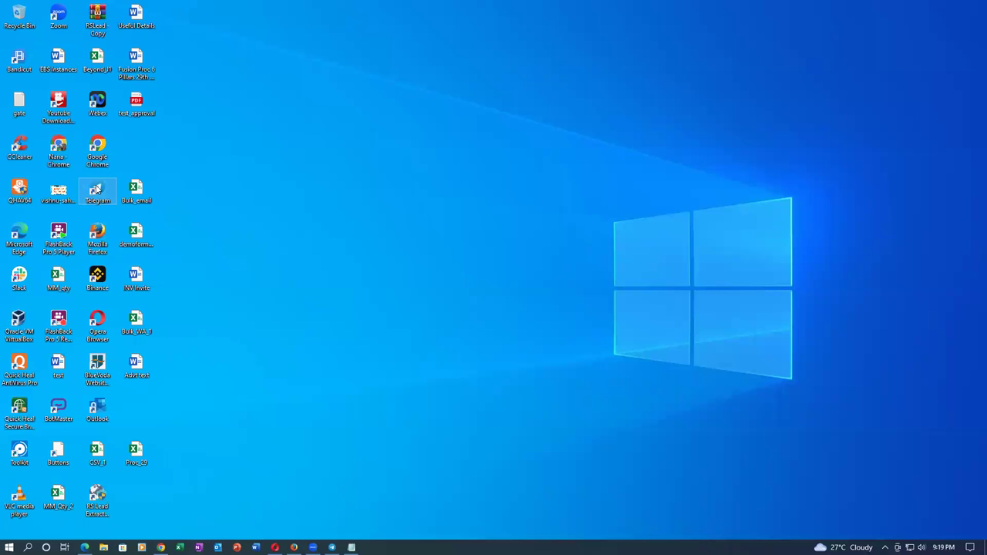
# Sign in to Oracle as the approver with the password copied from Telegram
pyautogui.doubleClick(97, 193)
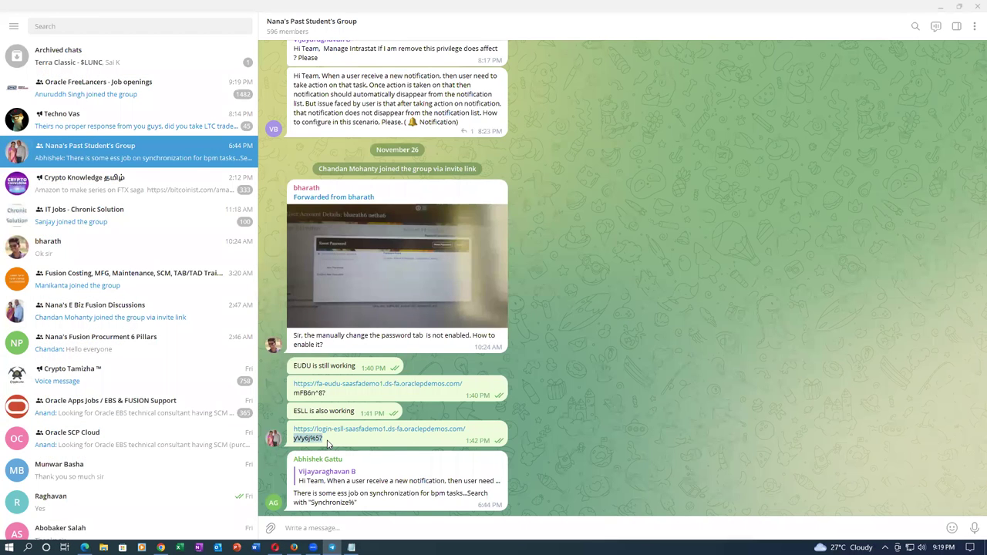
pyautogui.hotkey('alt', 'Tab')
pyautogui.press('Tab')
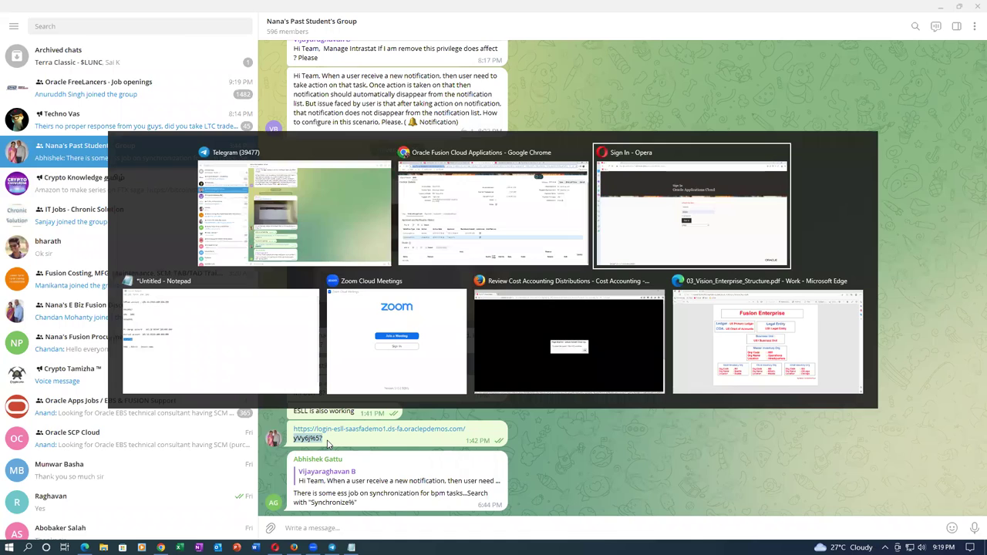
pyautogui.hotkey('ctrl', 'v')
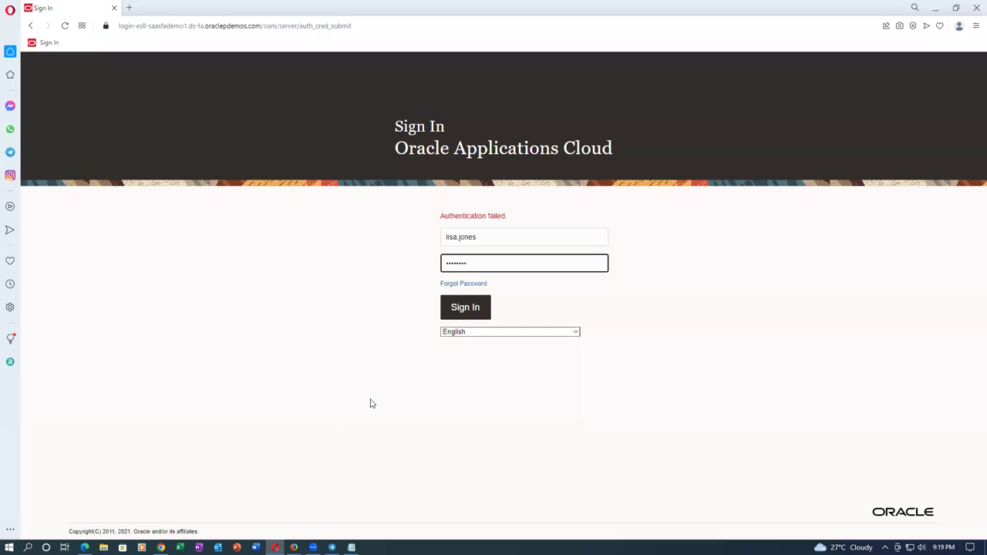
pyautogui.click(475, 307)
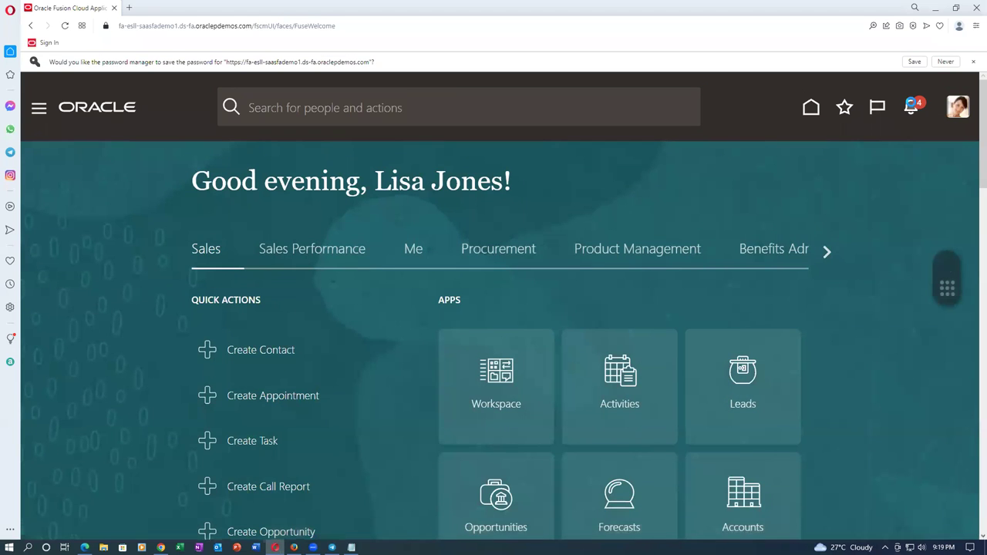
# Approve the 4,000.00 USD request for invoice 8002 from ABC Consulting in notifications
pyautogui.click(911, 107)
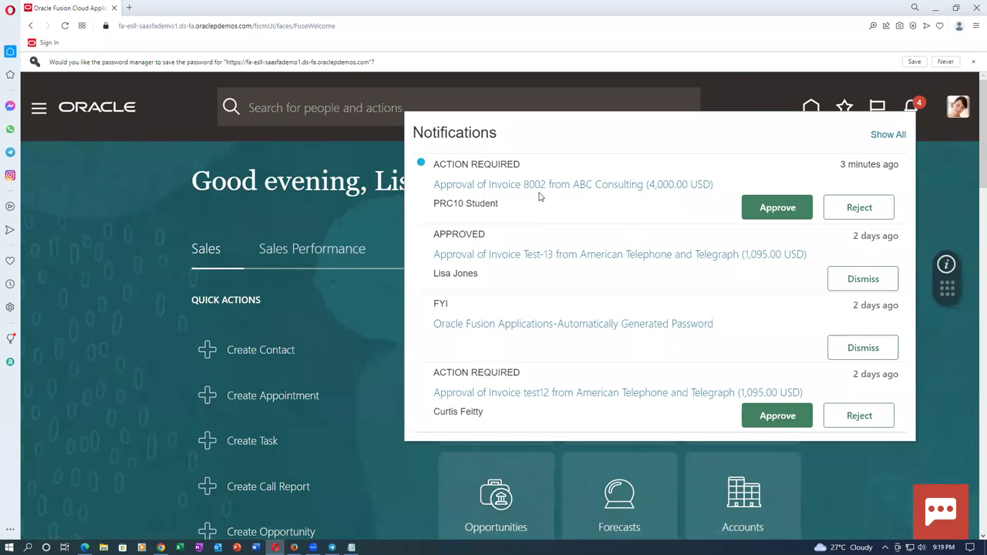
pyautogui.click(768, 209)
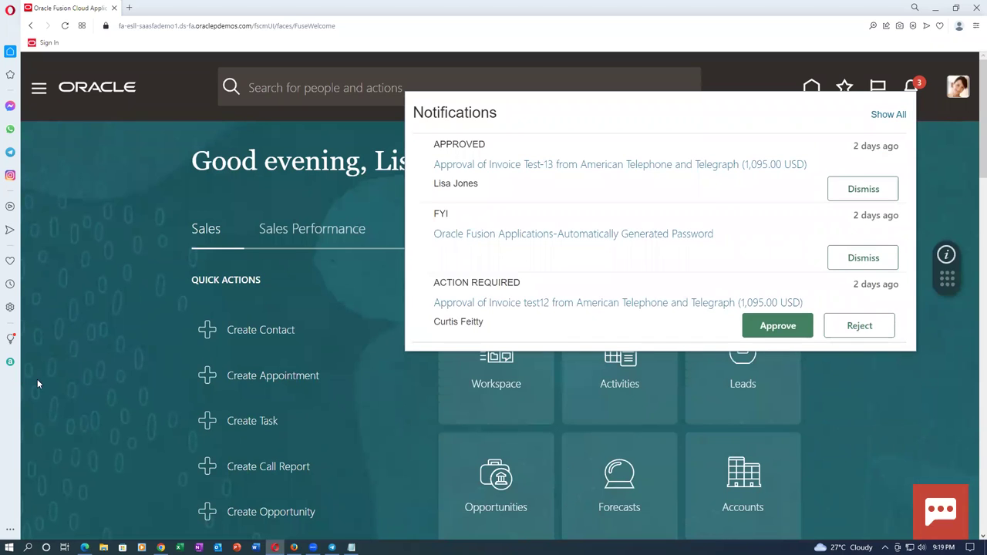
pyautogui.click(38, 383)
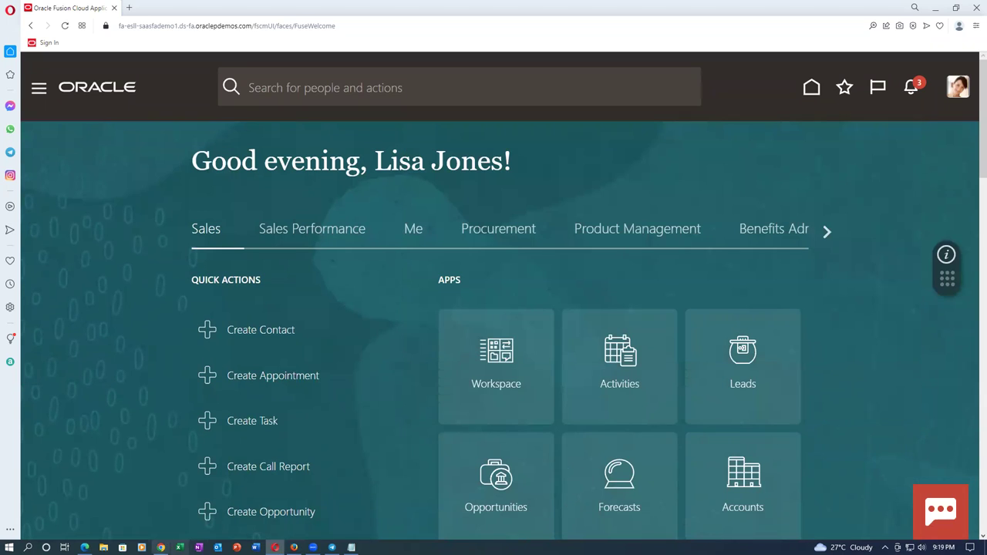
# Save and close invoice 8002 in the Chrome window
pyautogui.click(160, 548)
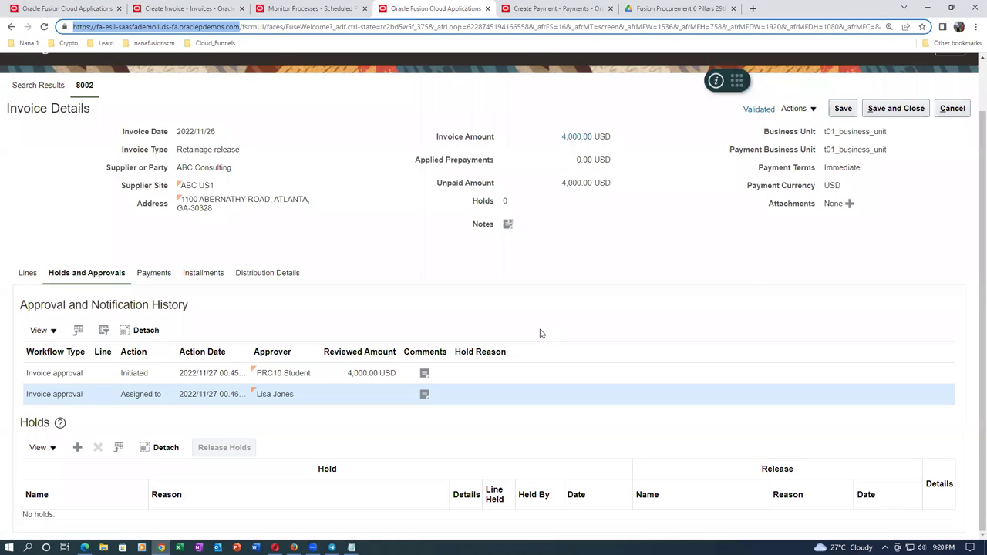
pyautogui.scroll(1, 556, 337)
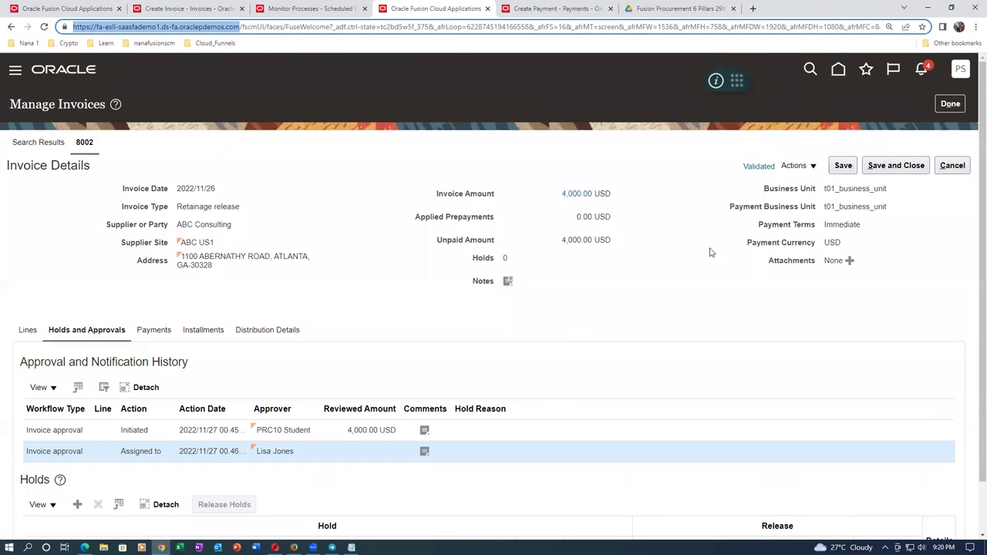
pyautogui.click(926, 168)
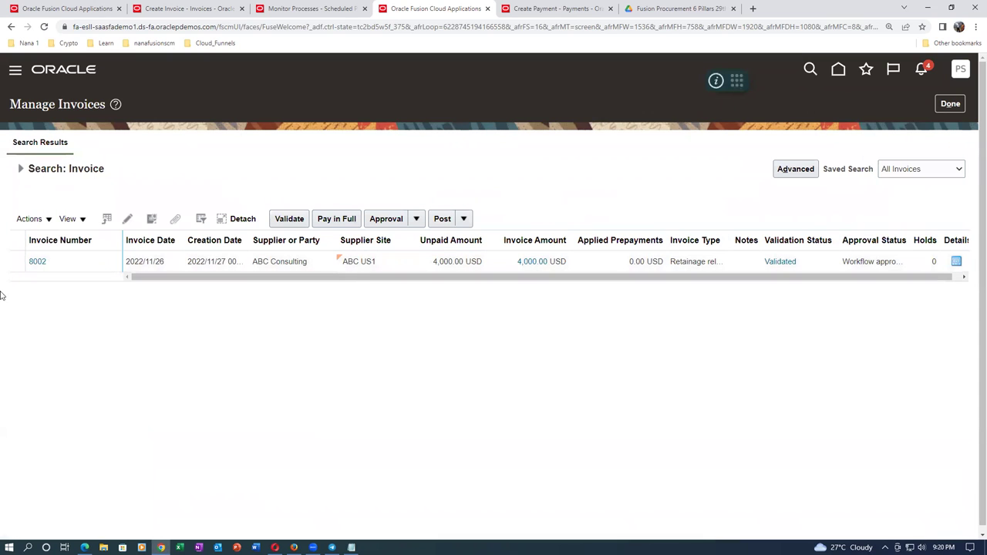
# Rerun the invoice search, open invoice 8002 and put it into edit mode
pyautogui.click(22, 168)
pyautogui.click(879, 328)
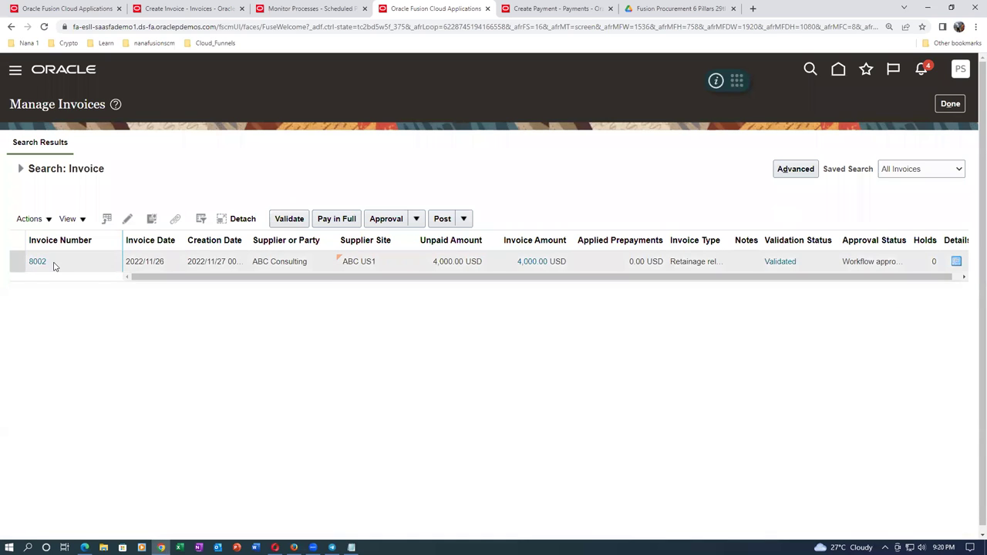
pyautogui.click(38, 263)
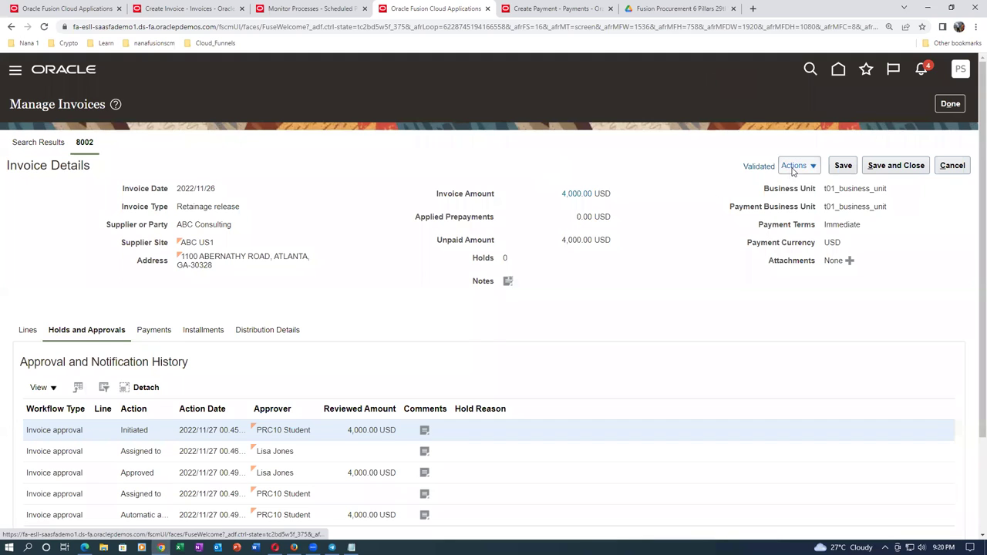
pyautogui.click(795, 167)
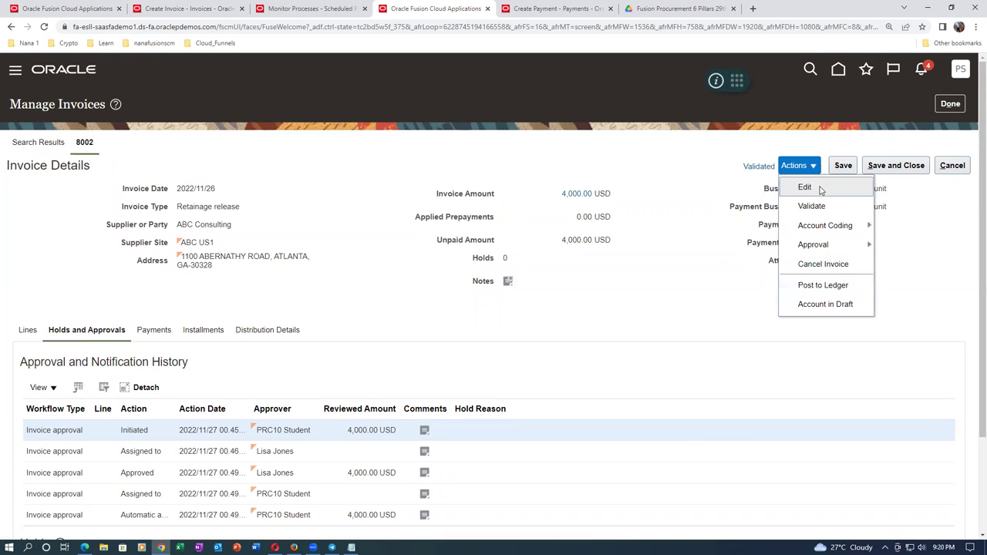
pyautogui.click(805, 187)
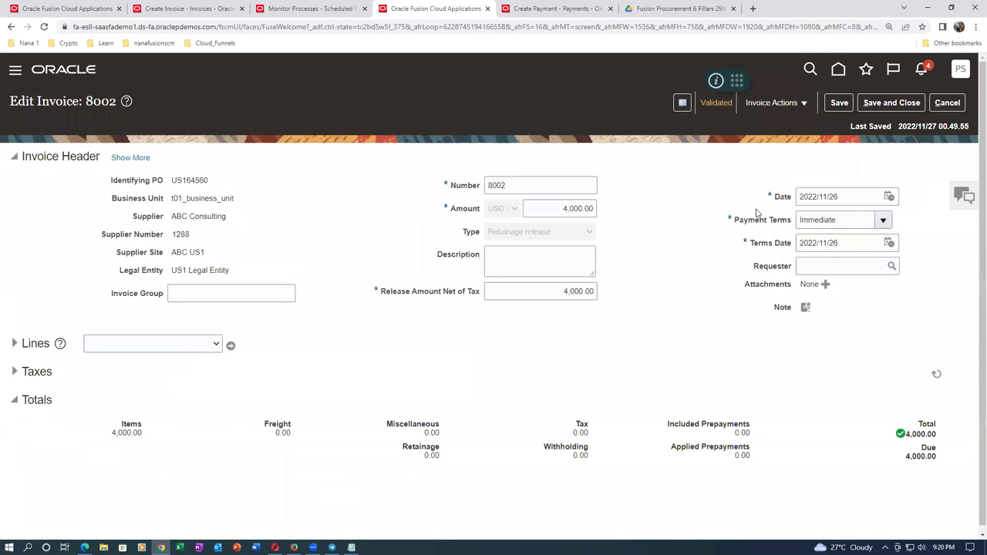
pyautogui.click(781, 107)
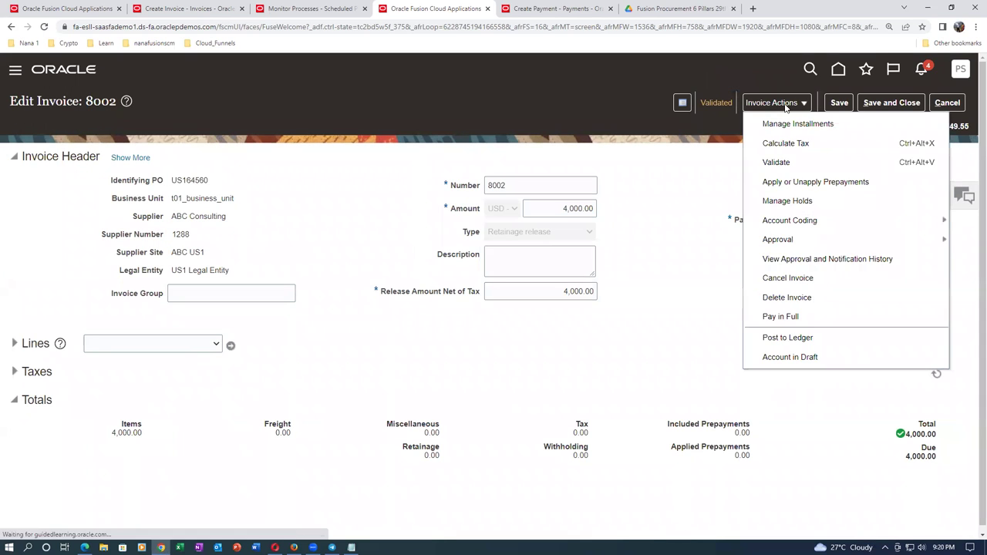
# Start paying invoice 8002 in full with the Standard Check payment process profile
pyautogui.click(806, 321)
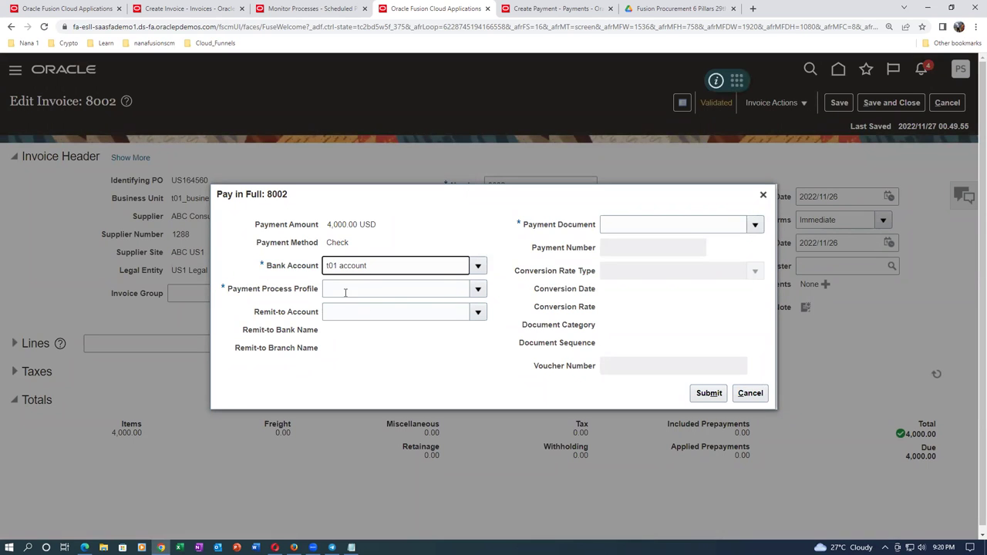
pyautogui.click(479, 290)
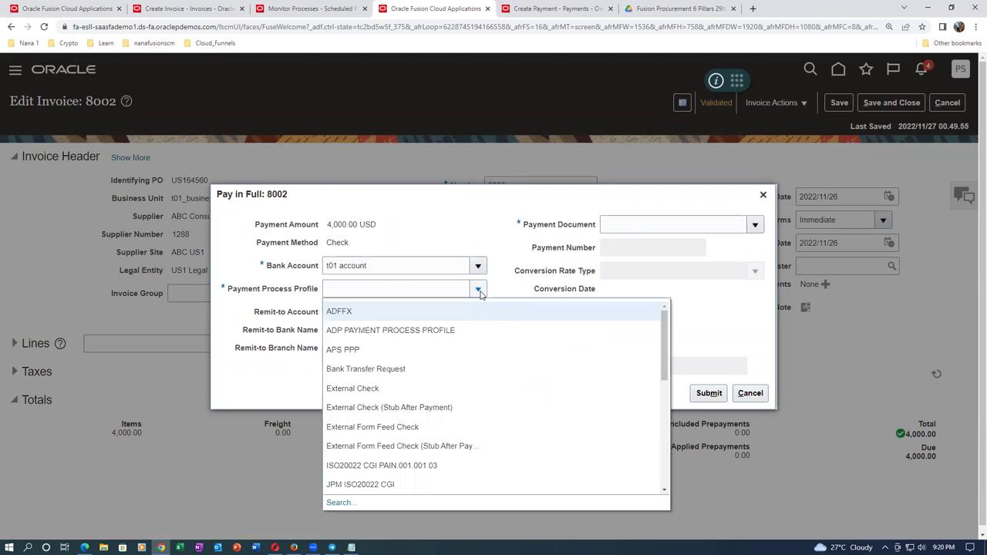
pyautogui.click(353, 293)
pyautogui.write('sTANDARD')
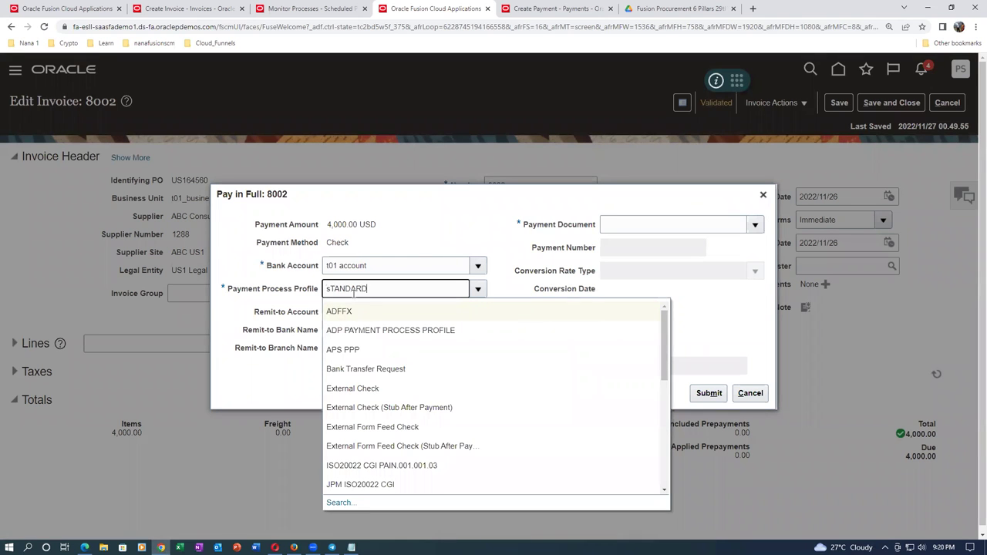
pyautogui.press('Tab')
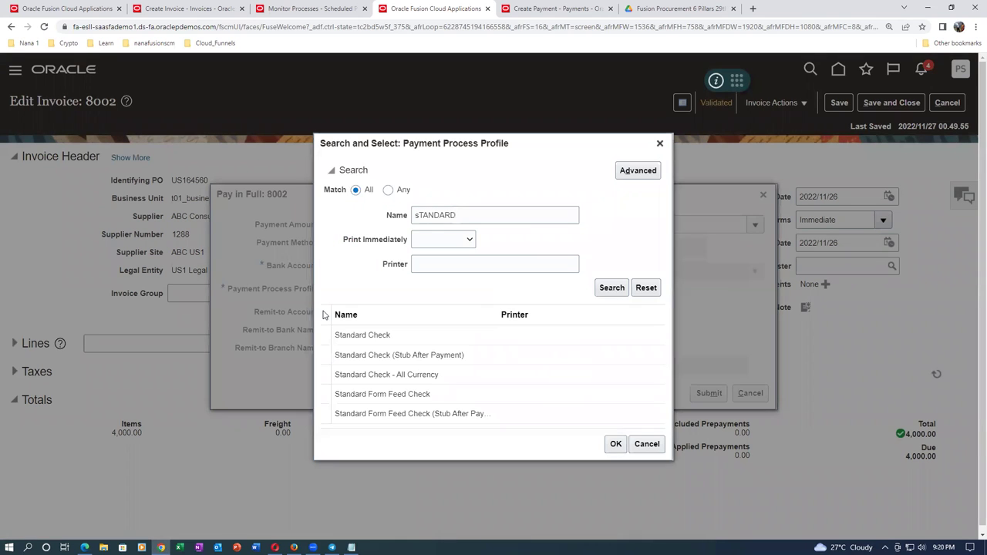
pyautogui.click(474, 339)
pyautogui.press('Return')
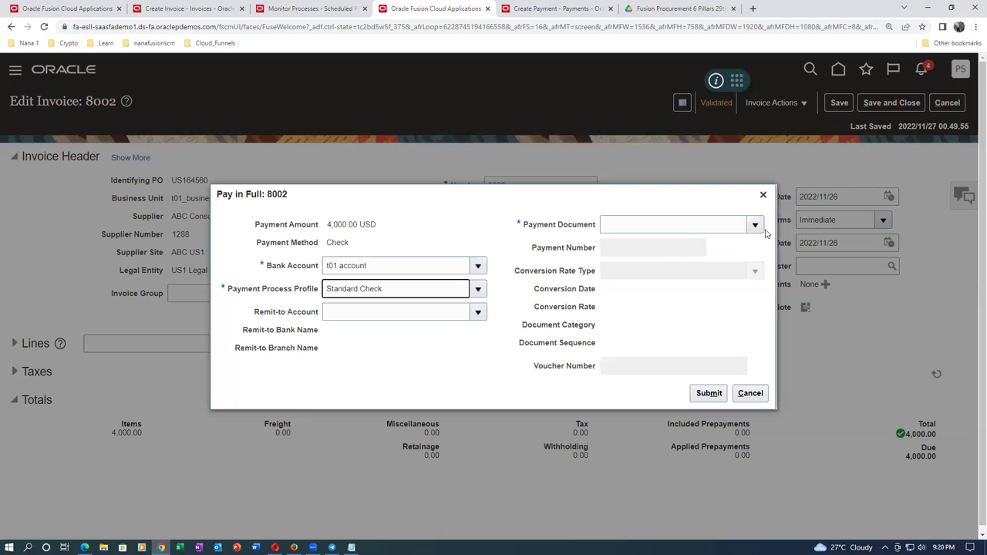
# Use payment document t01 pay doc, submit the 4,000.00 USD payment, and save the invoice
pyautogui.click(756, 226)
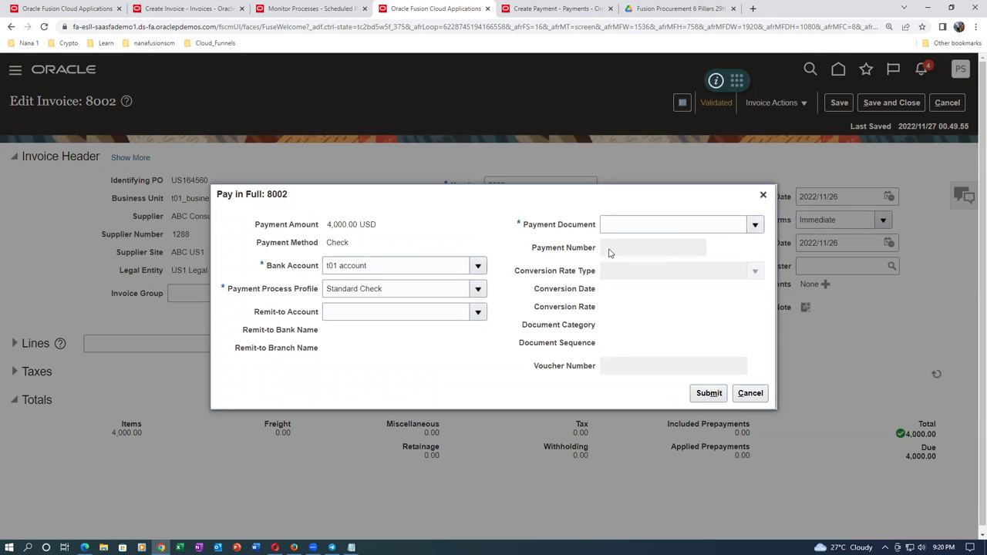
pyautogui.click(623, 266)
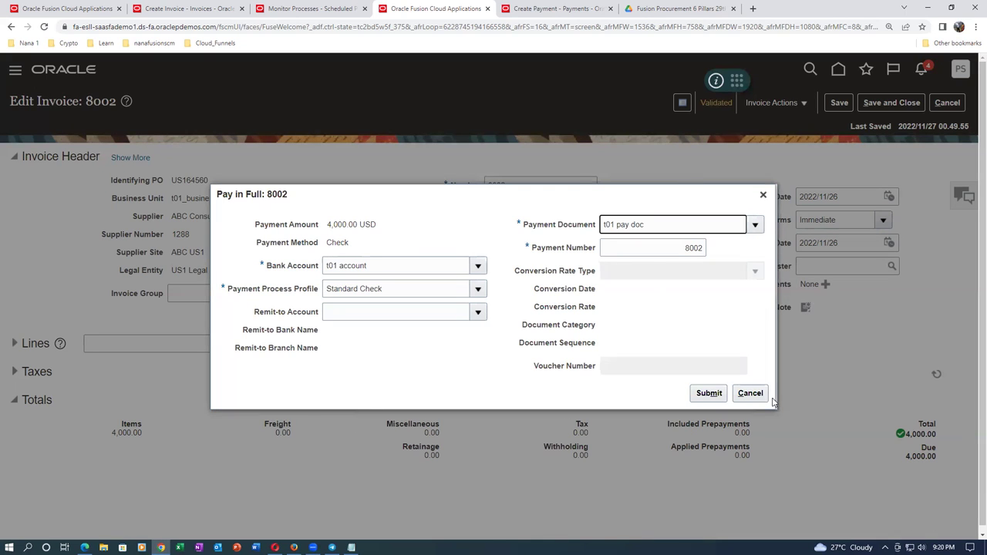
pyautogui.click(716, 397)
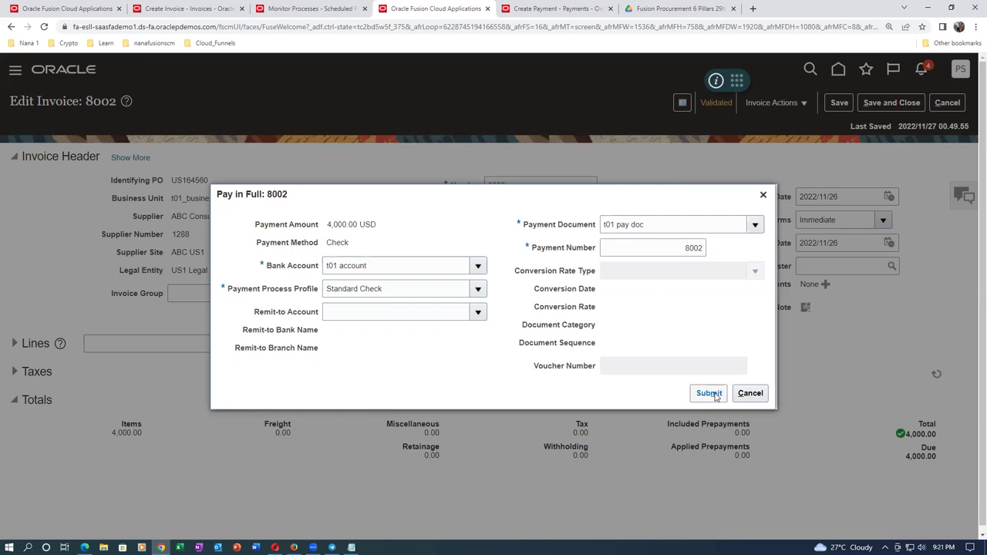
pyautogui.click(716, 395)
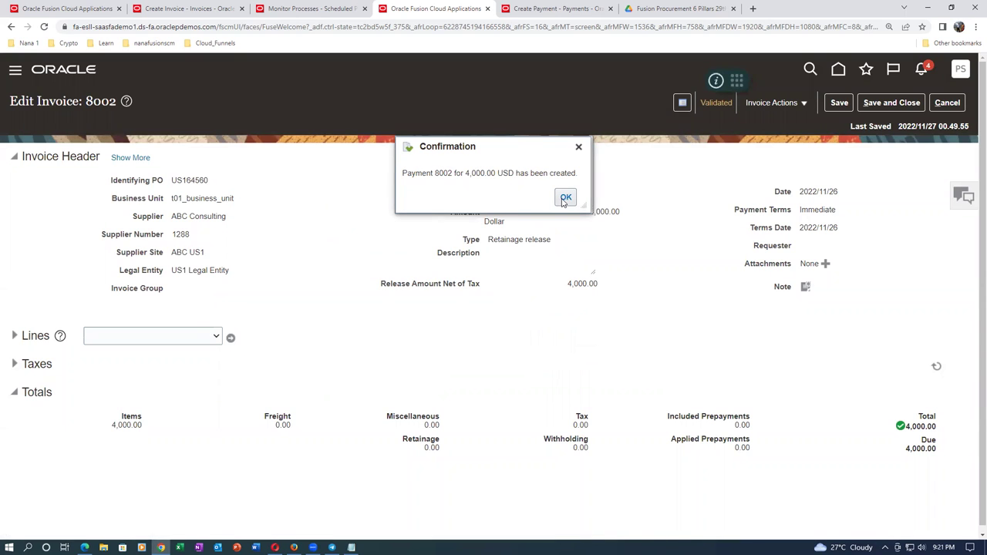
pyautogui.click(566, 198)
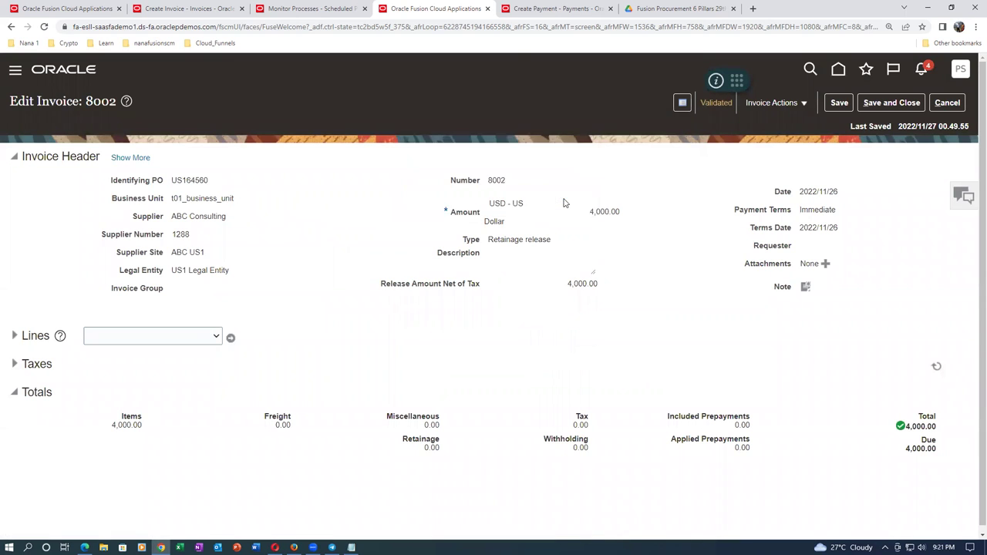
pyautogui.click(892, 103)
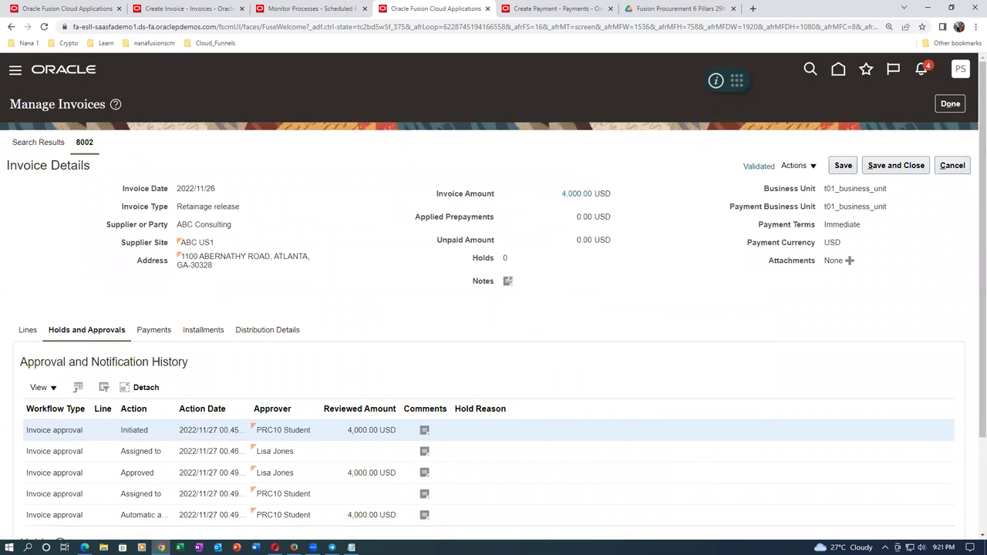
# Sign out of the approver's Oracle session in the Opera window
pyautogui.hotkey('alt', 'Tab')
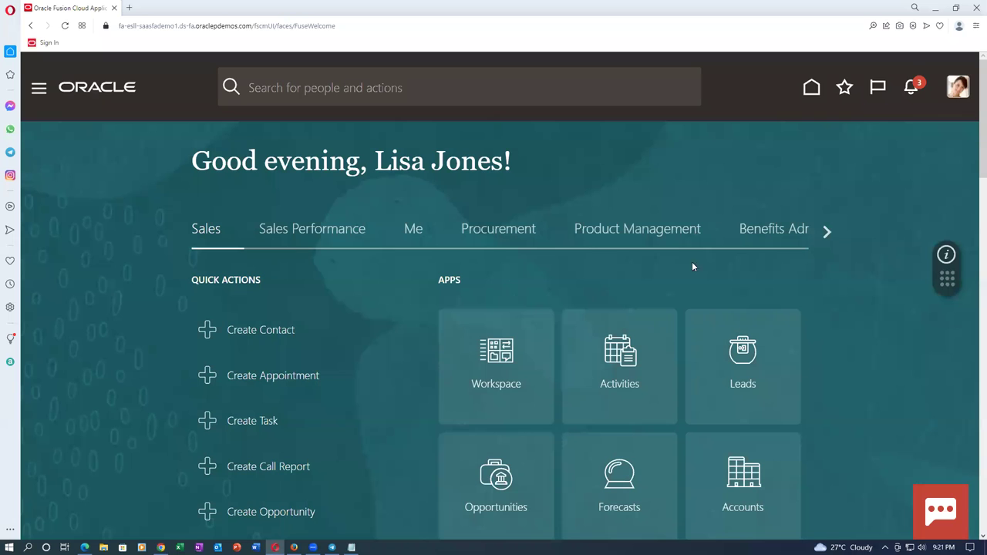
pyautogui.click(955, 91)
pyautogui.click(937, 125)
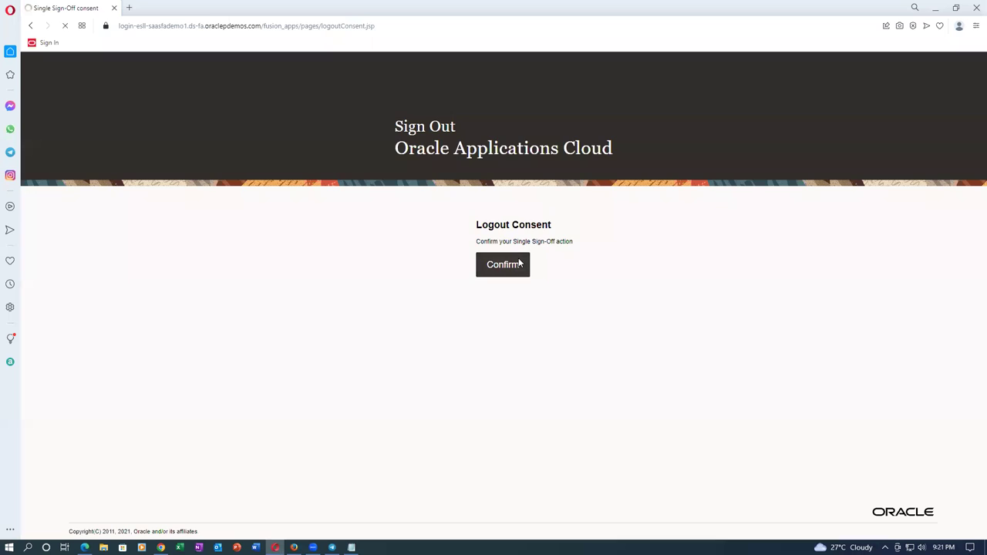
pyautogui.click(516, 262)
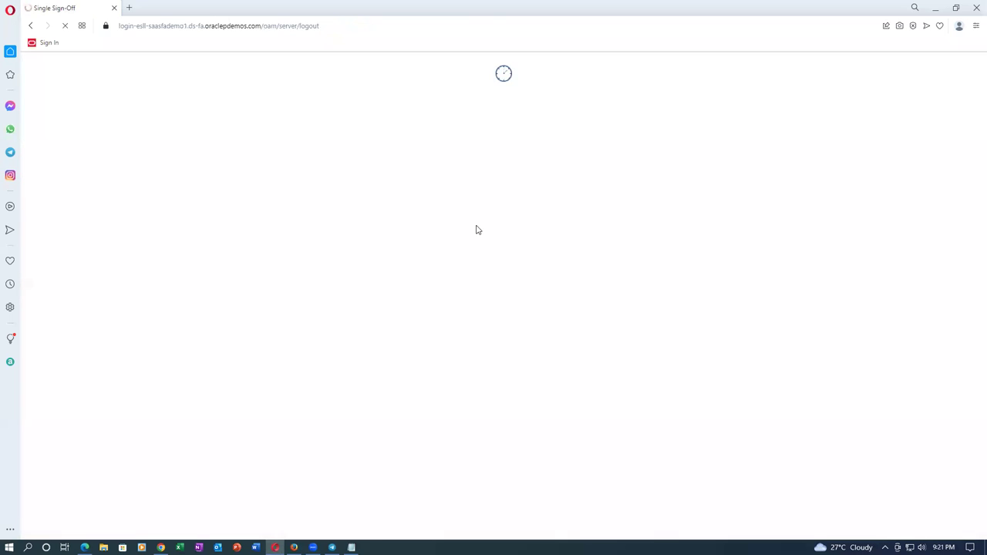
# Sign back in with the supplier contact's saved login
pyautogui.click(476, 231)
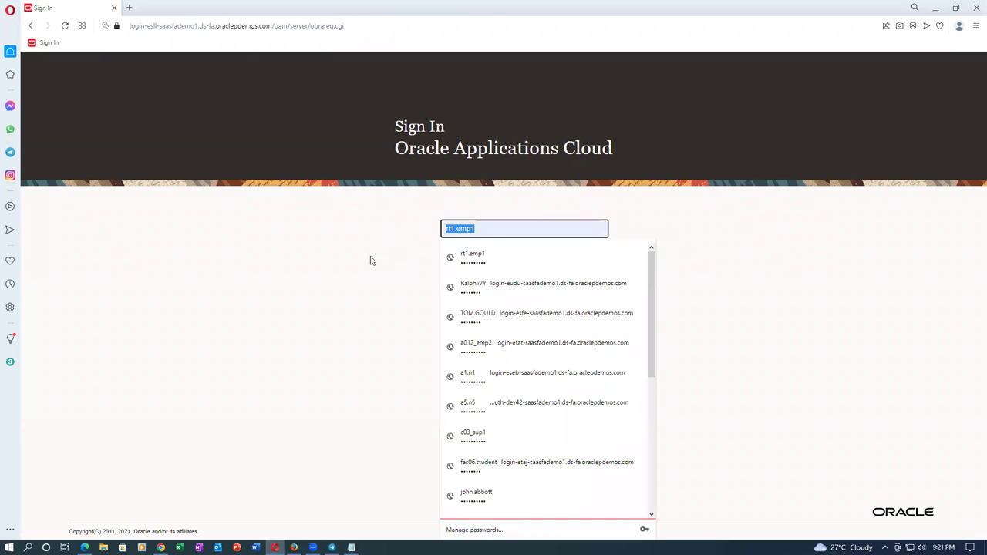
pyautogui.write('john.a')
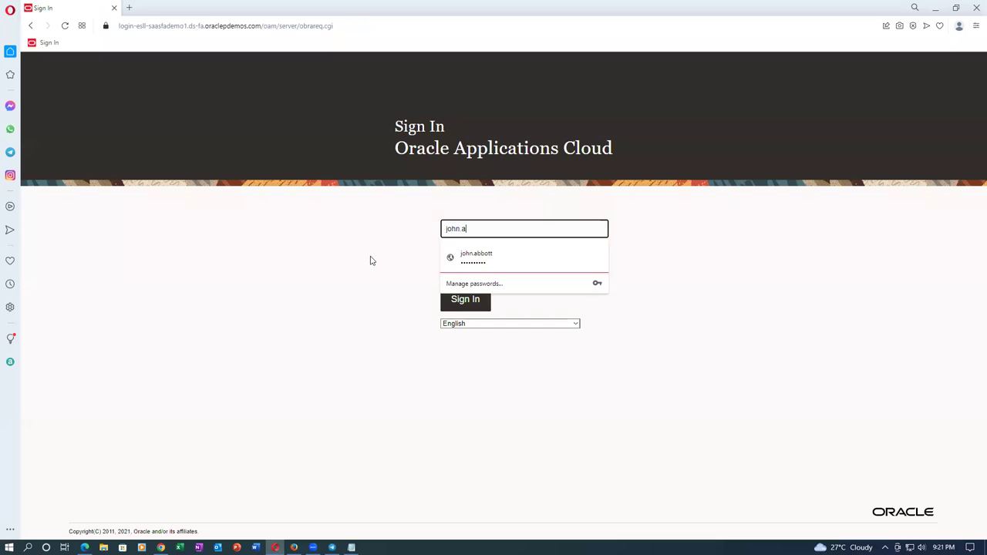
pyautogui.write('bbott')
pyautogui.click(479, 264)
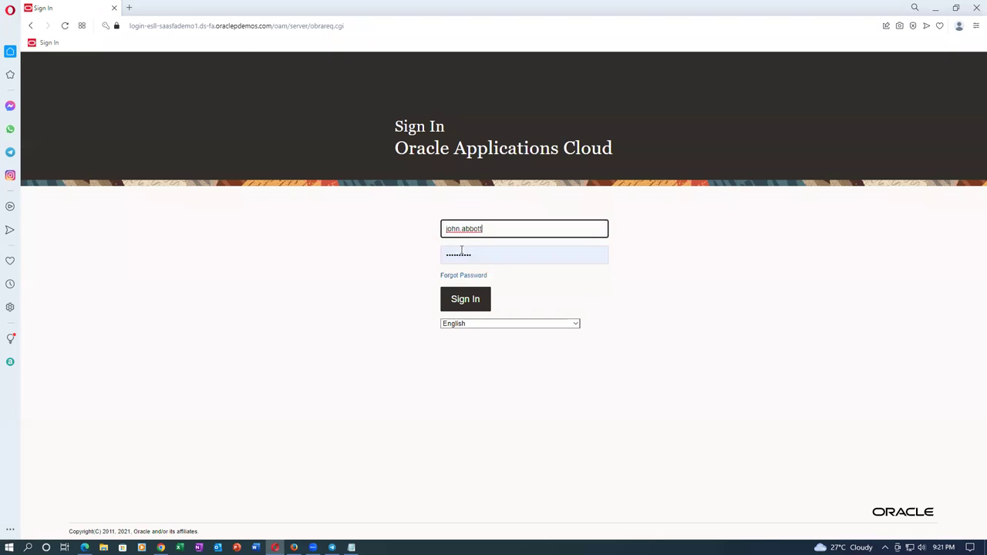
pyautogui.click(467, 299)
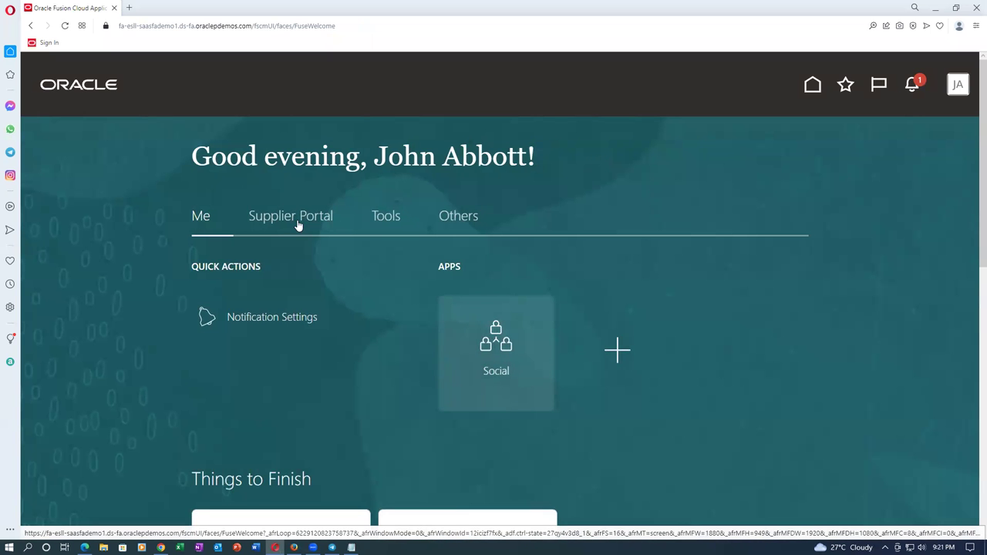
pyautogui.click(302, 223)
# Search Supplier Portal Manage Orders for US164560 and open that purchase order
pyautogui.click(247, 373)
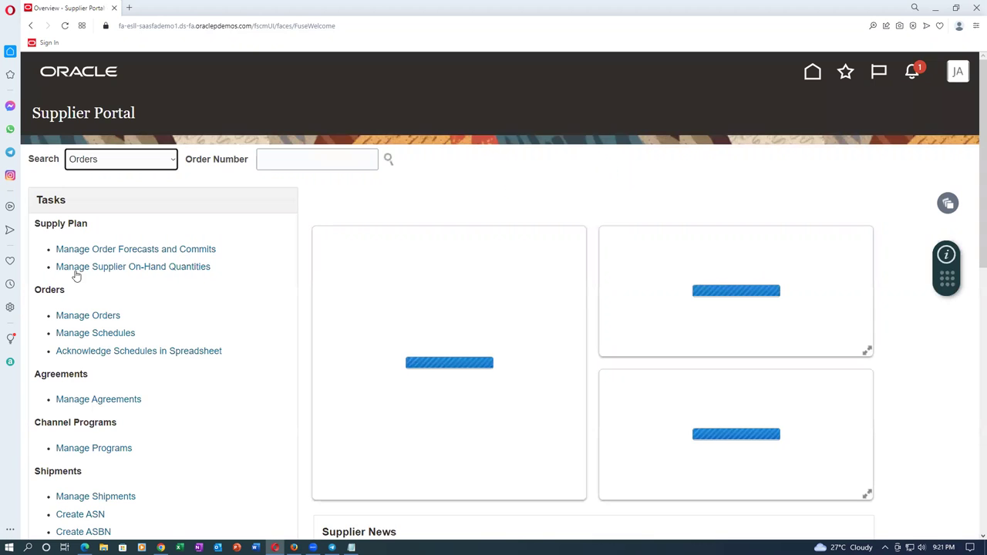
pyautogui.click(101, 316)
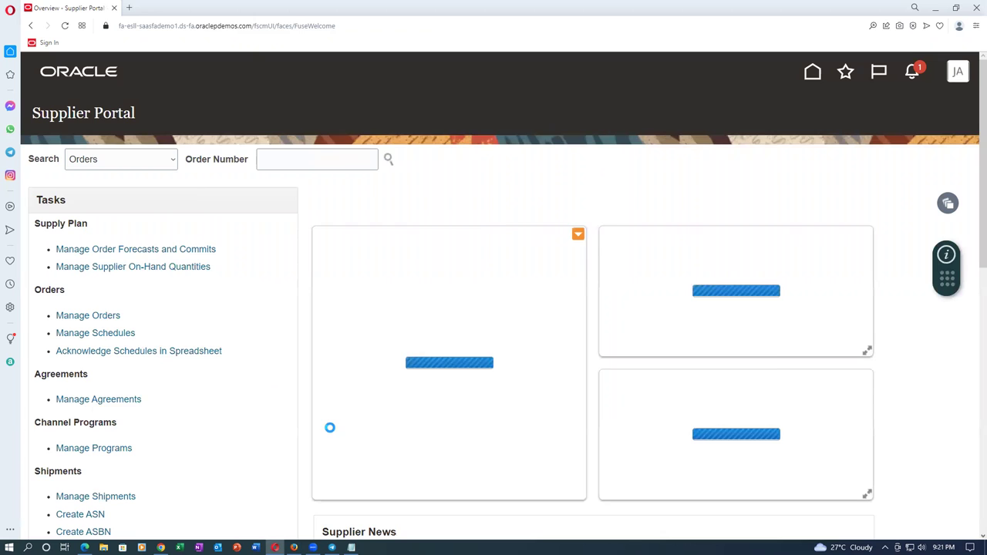
pyautogui.hotkey('alt', 'Tab')
pyautogui.hotkey('alt', 'Tab')
pyautogui.hotkey('alt', 'Tab')
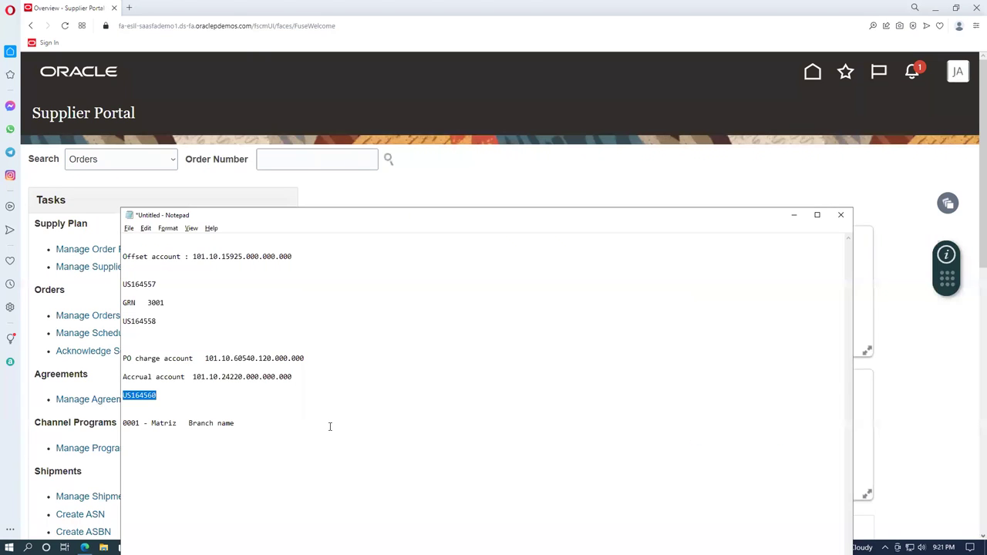
pyautogui.hotkey('alt', 'Tab')
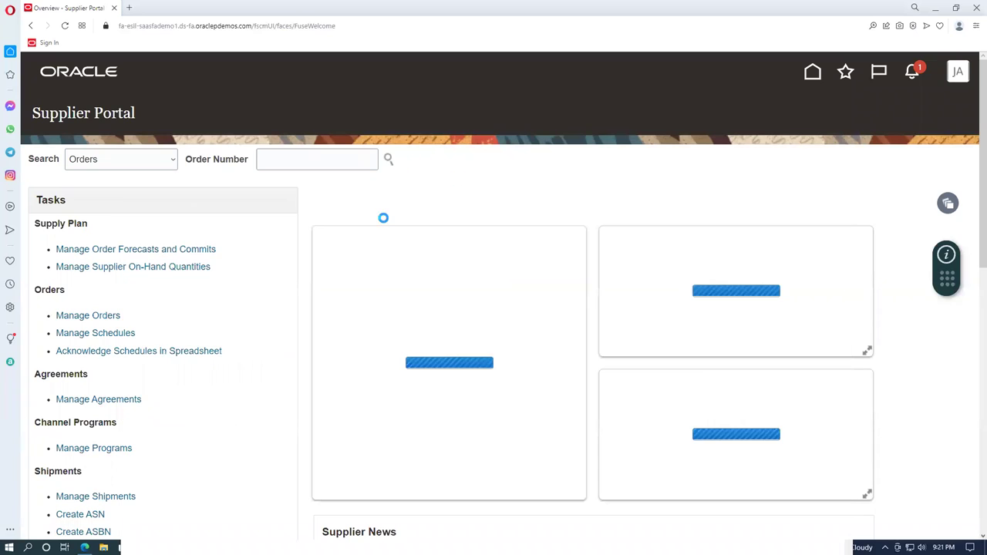
pyautogui.click(88, 316)
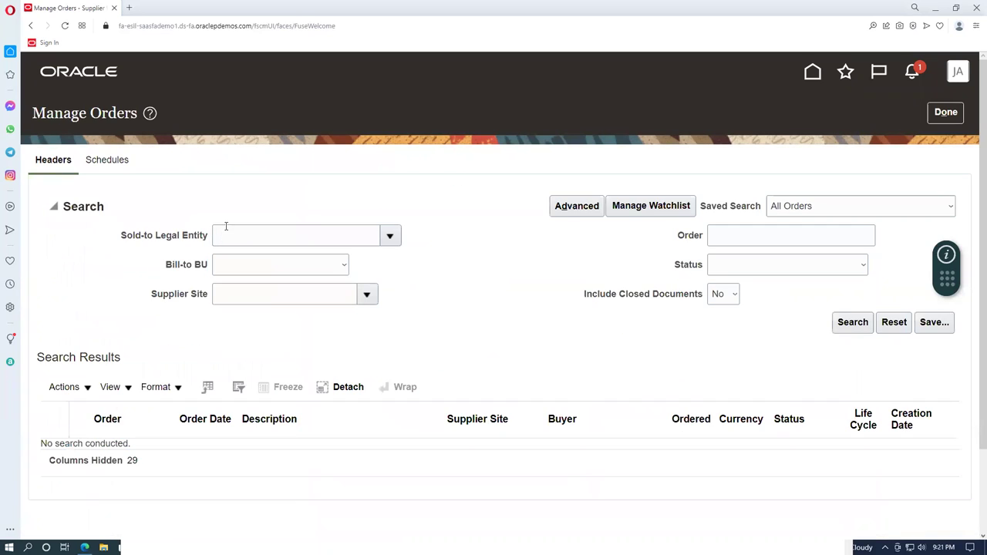
pyautogui.click(744, 235)
pyautogui.write('US164560')
pyautogui.click(858, 324)
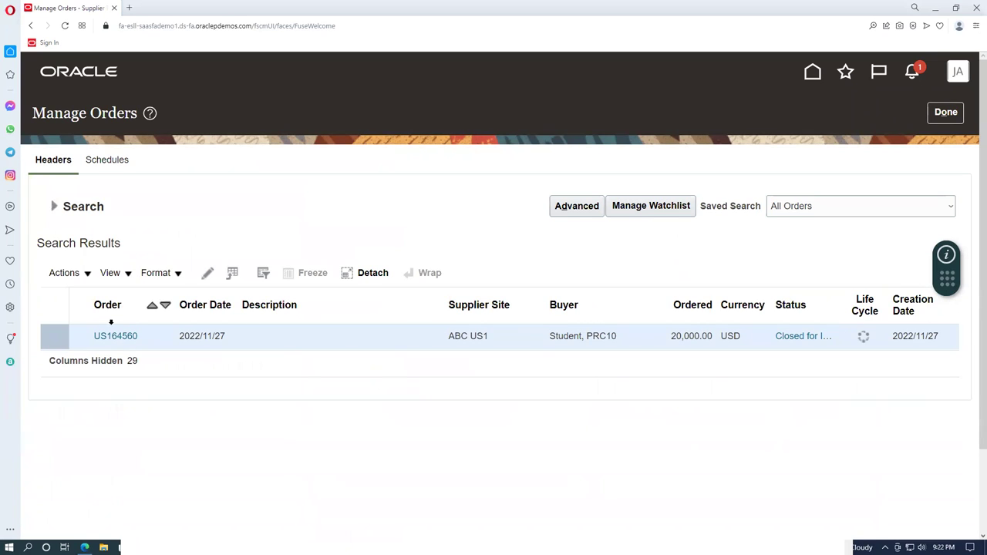
pyautogui.click(112, 338)
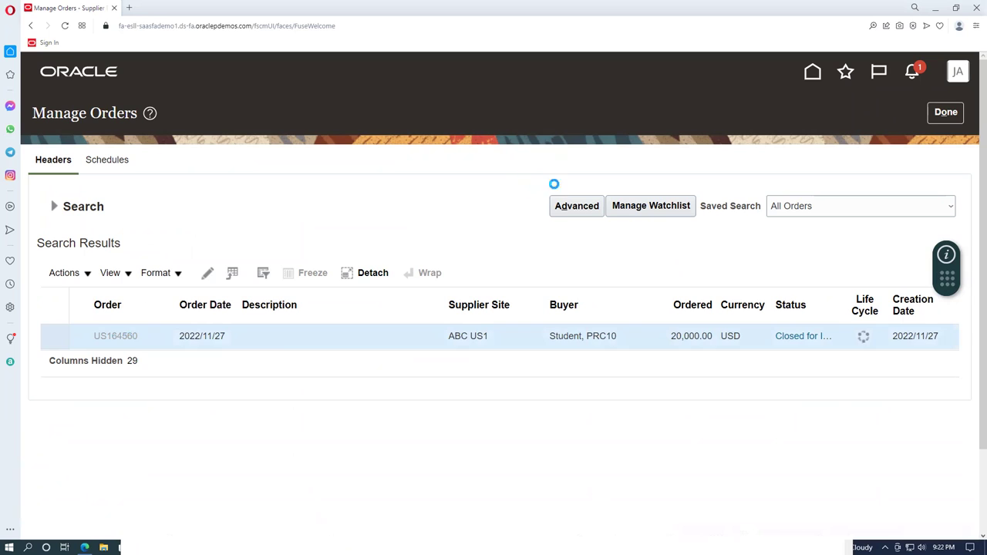
pyautogui.moveTo(953, 276); pyautogui.dragTo(568, 86)
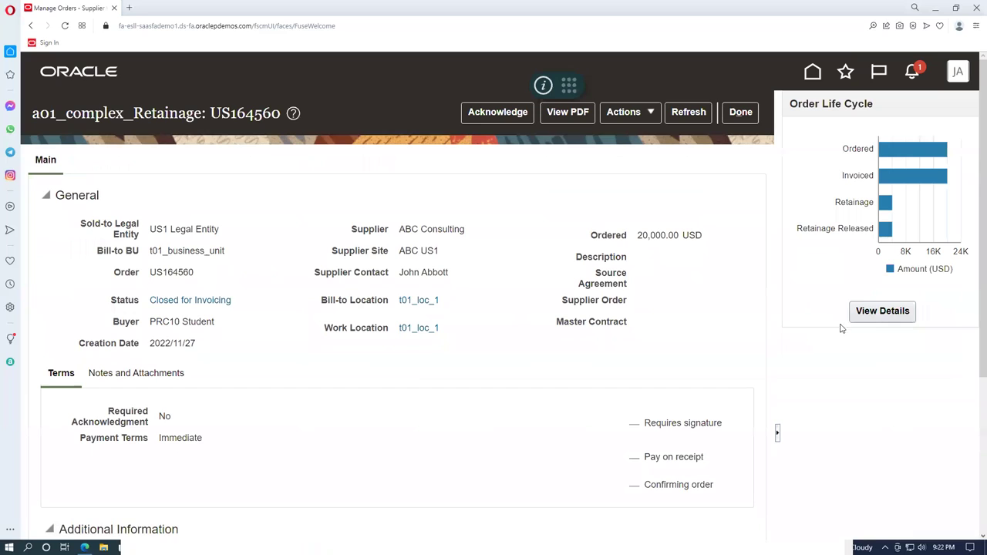
# Open US164560's detailed life cycle and select invoice 7001 showing 4,000.00 retainage released
pyautogui.moveTo(884, 240)
pyautogui.click(882, 312)
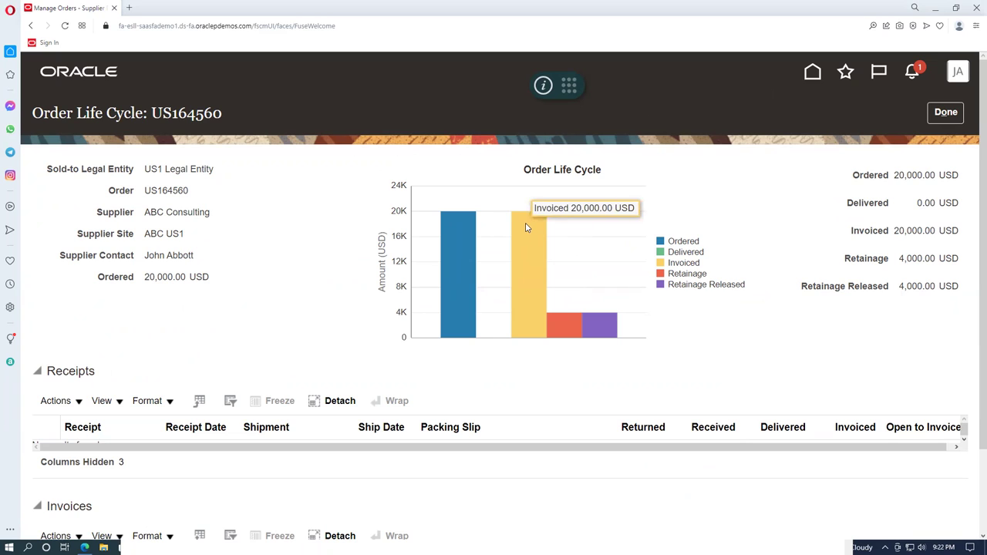
pyautogui.moveTo(462, 231)
pyautogui.moveTo(525, 233)
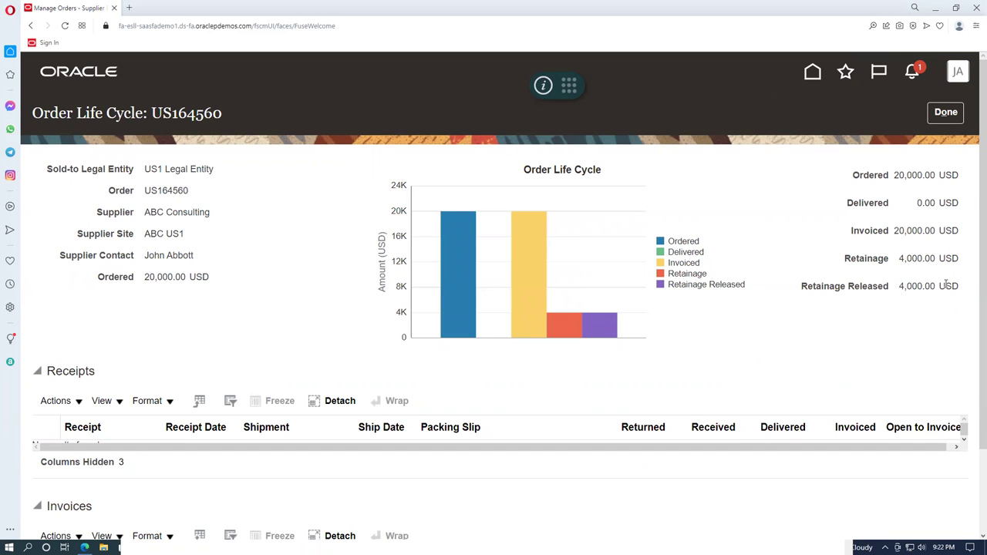
pyautogui.scroll(-2, 257, 284)
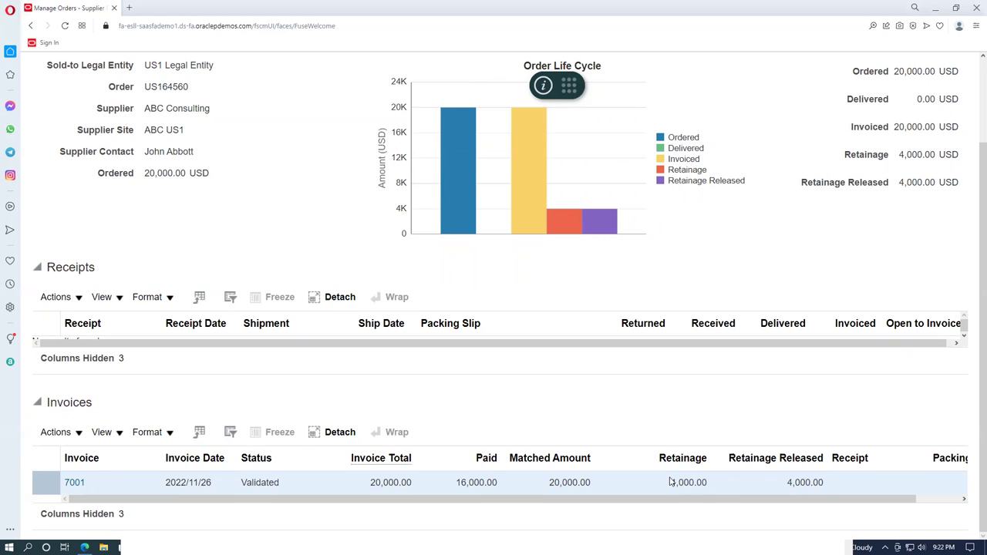
pyautogui.moveTo(673, 480); pyautogui.dragTo(844, 459)
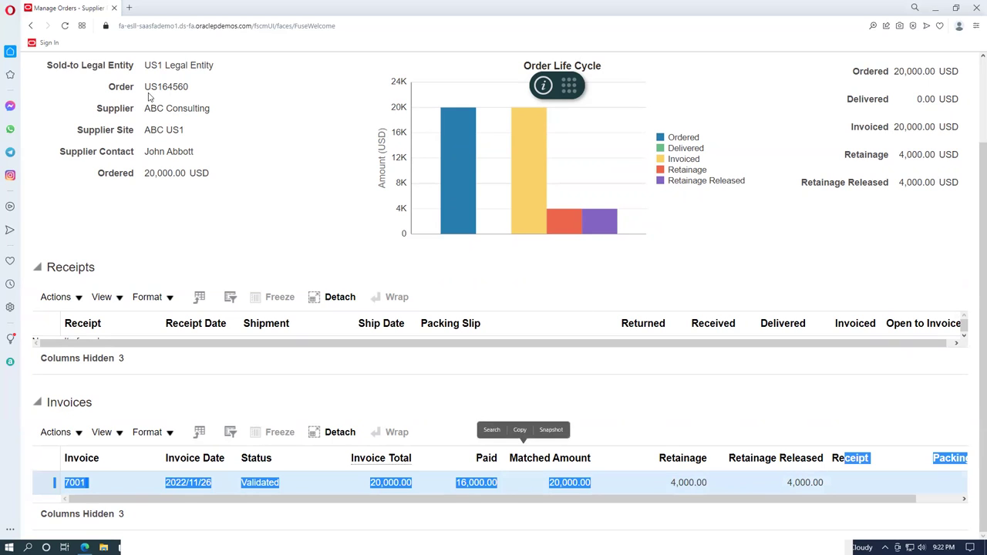
pyautogui.click(161, 238)
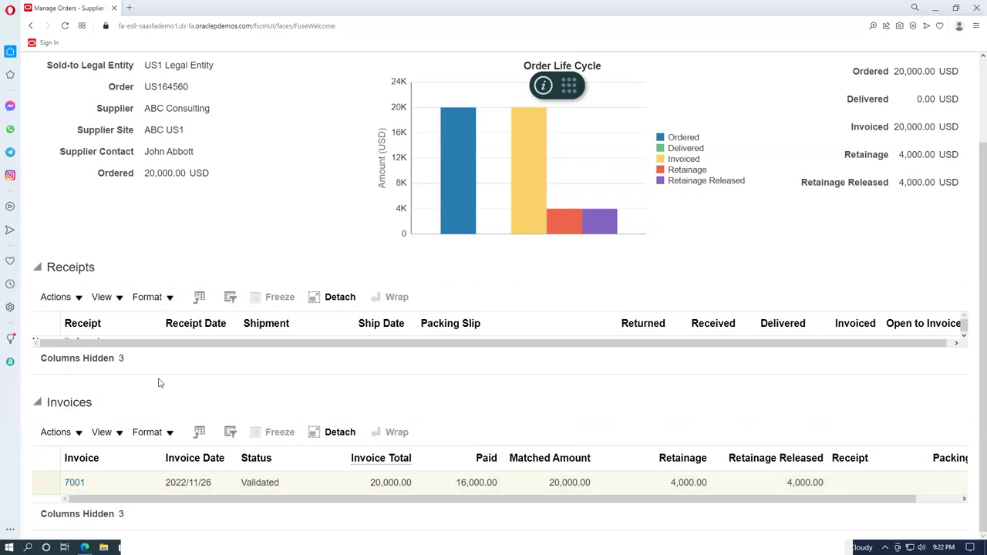
pyautogui.click(81, 486)
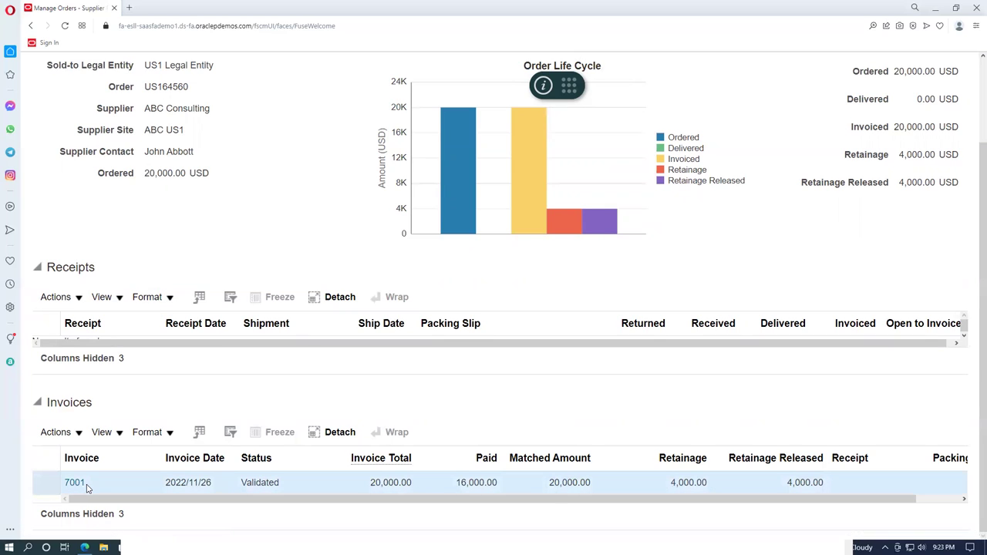
pyautogui.click(75, 482)
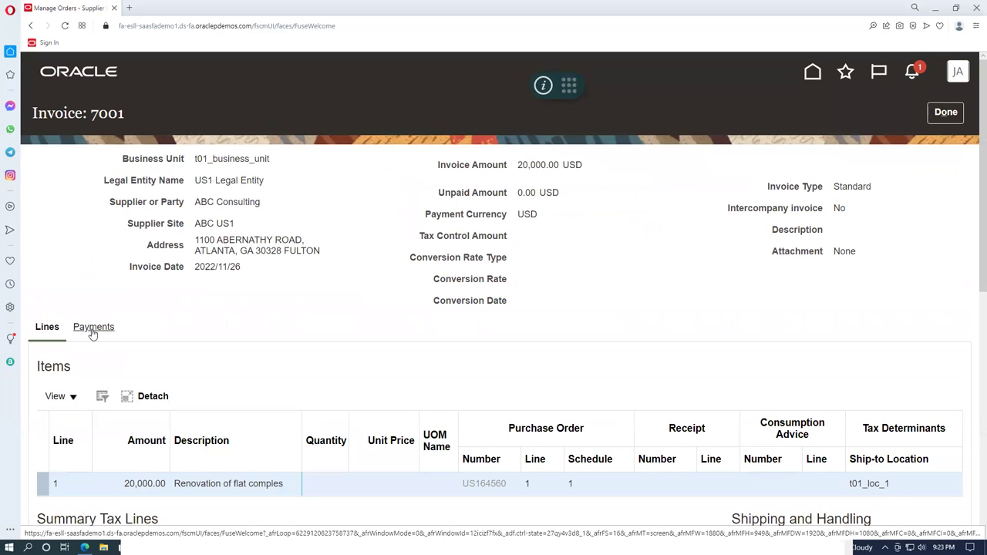
pyautogui.click(92, 330)
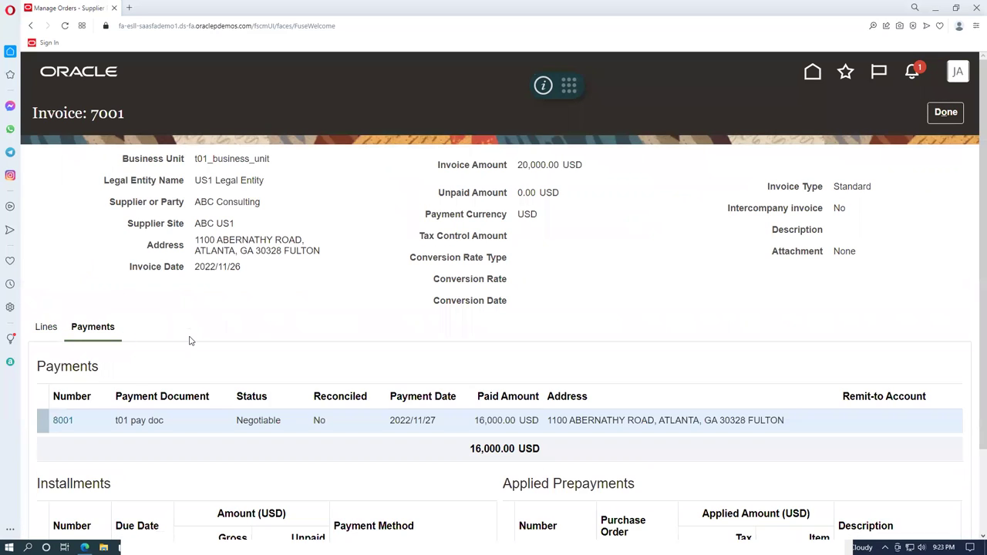
pyautogui.scroll(-2, 192, 341)
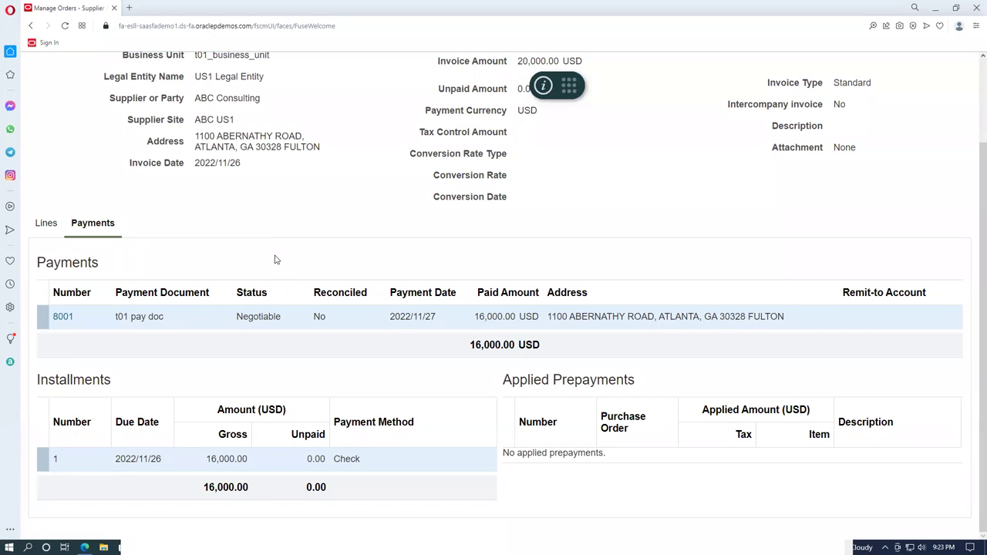
pyautogui.scroll(2, 277, 264)
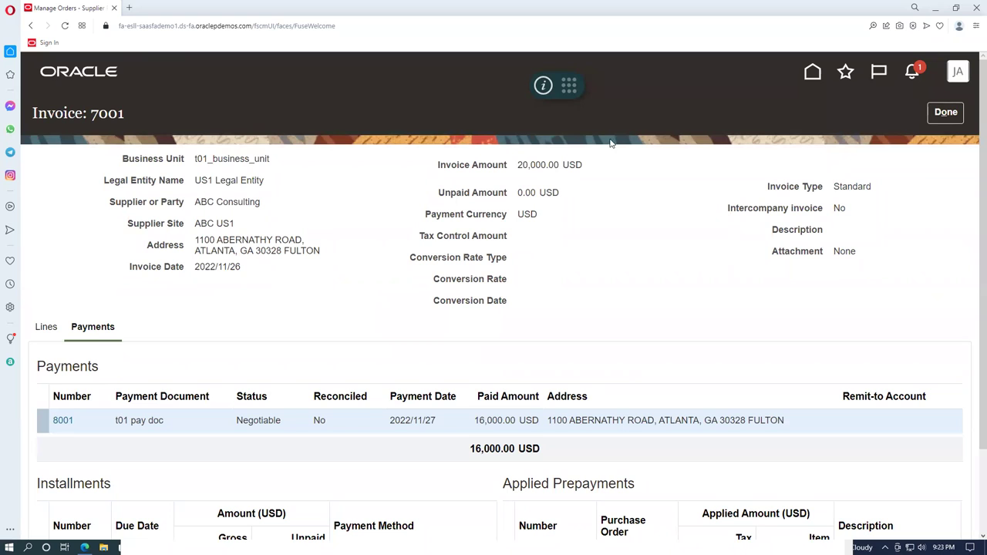
pyautogui.click(945, 114)
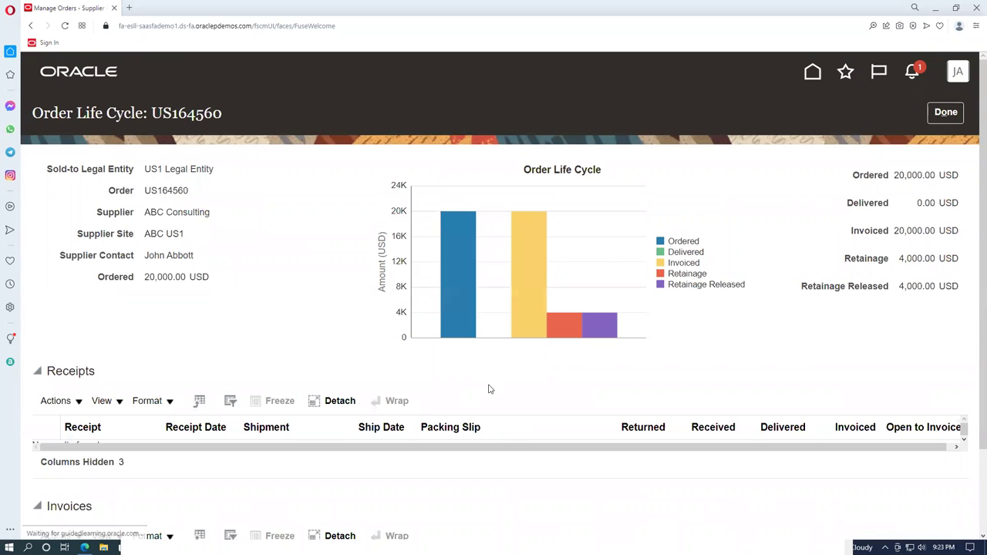
# Close the supplier's order life cycle and return to the buyer's invoice 8002 window
pyautogui.click(954, 113)
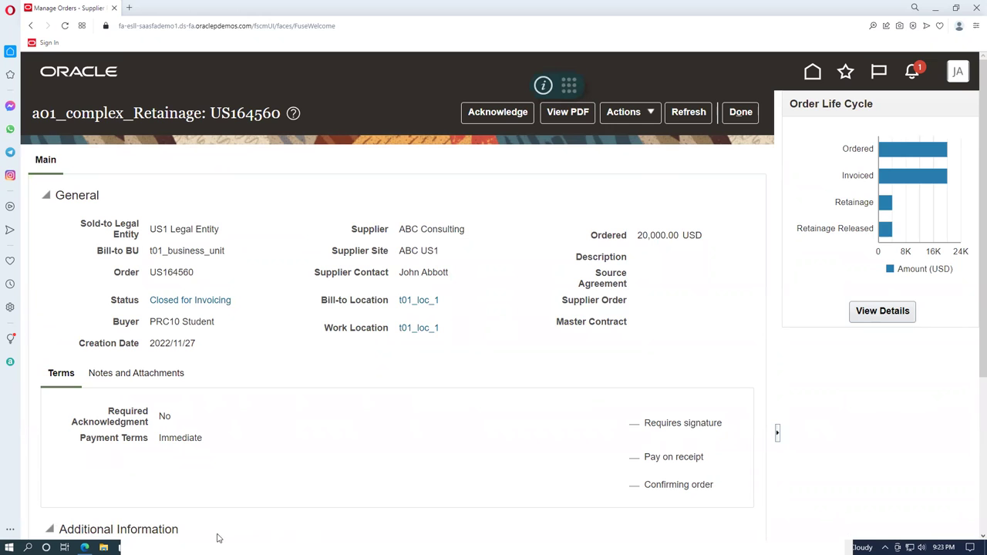
pyautogui.hotkey('alt', 'Tab')
pyautogui.hotkey('alt', 'Tab')
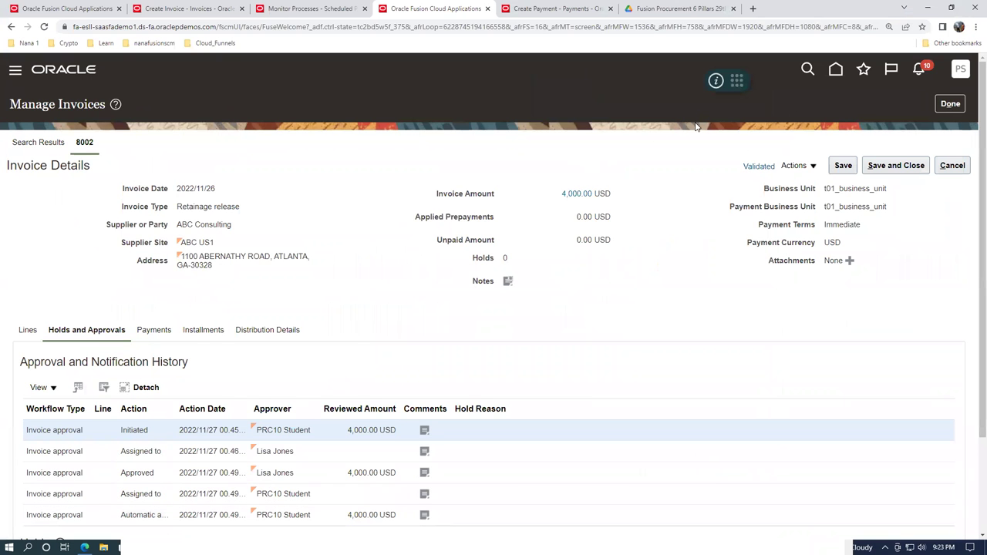
# Close invoice 8002 and go to PO Overview from the Recent Items list
pyautogui.click(954, 103)
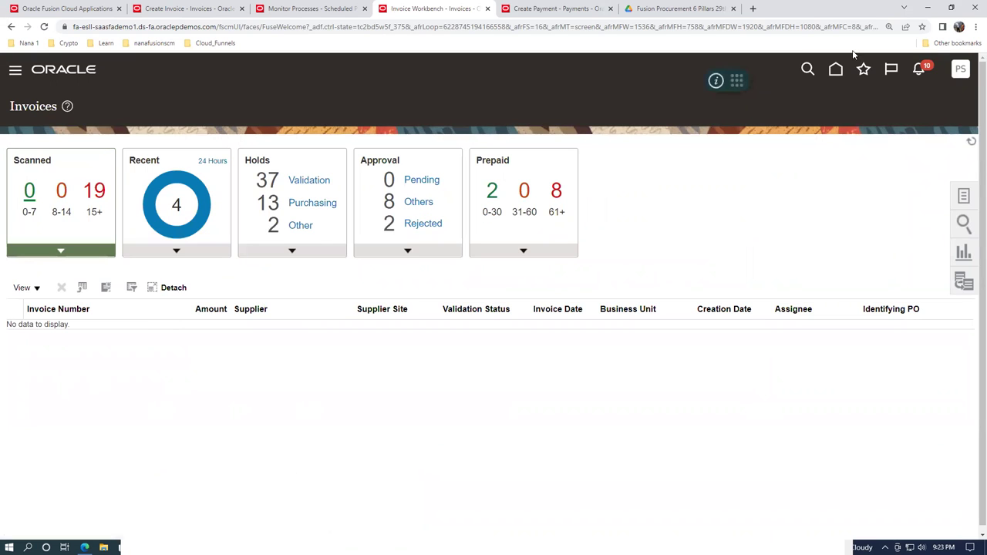
pyautogui.click(864, 75)
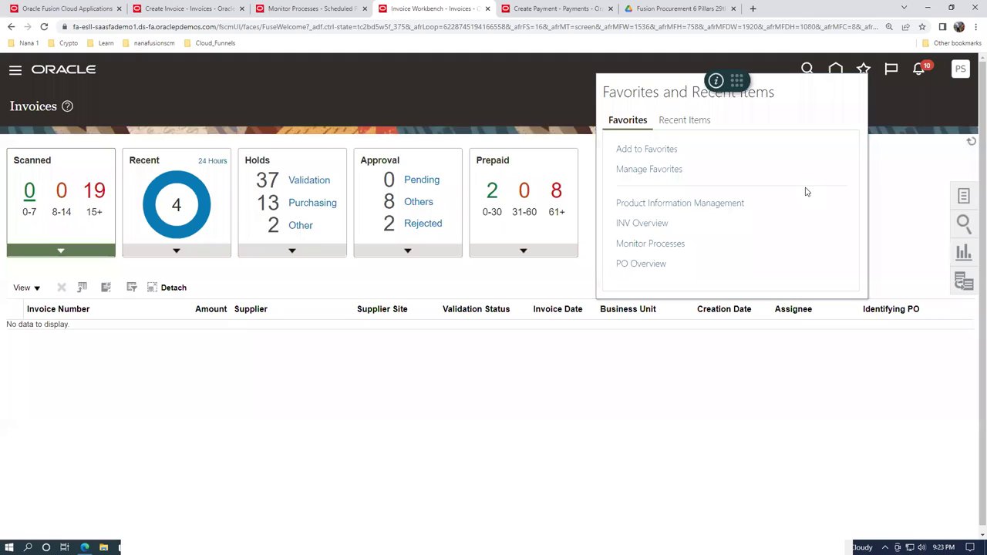
pyautogui.click(655, 266)
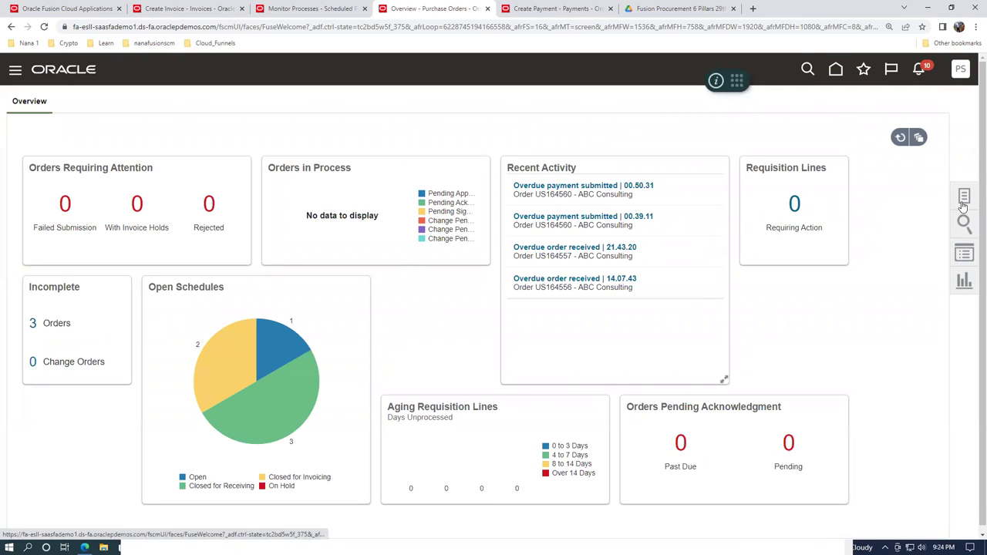
pyautogui.click(963, 200)
# Search Manage Orders for US164560 and open that ABC Consulting purchase order
pyautogui.click(891, 176)
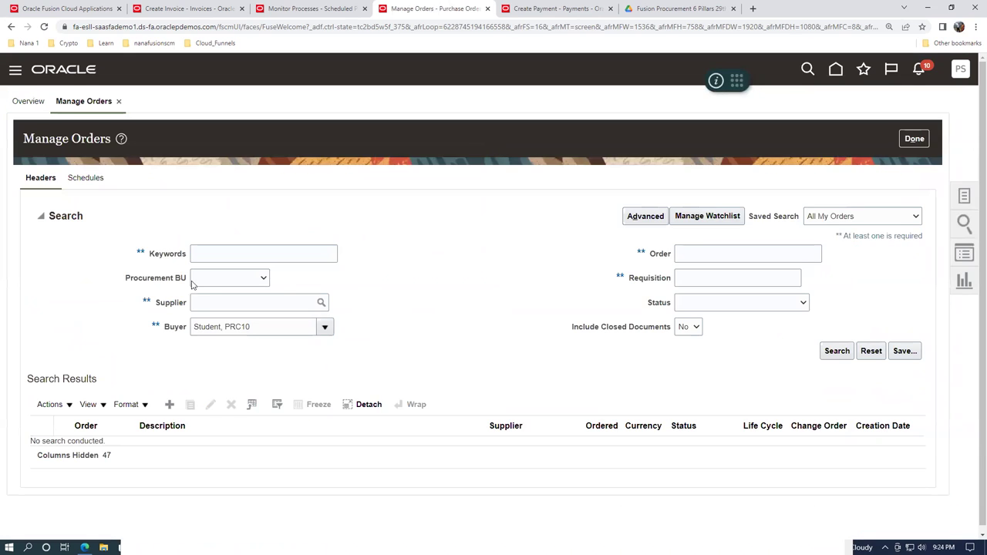
pyautogui.click(694, 248)
pyautogui.write('US164560')
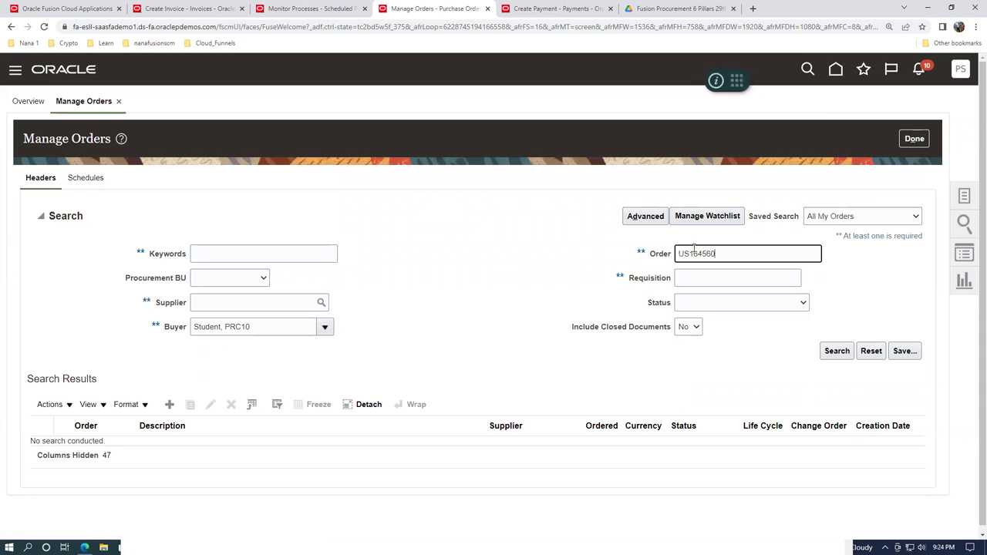
pyautogui.click(838, 351)
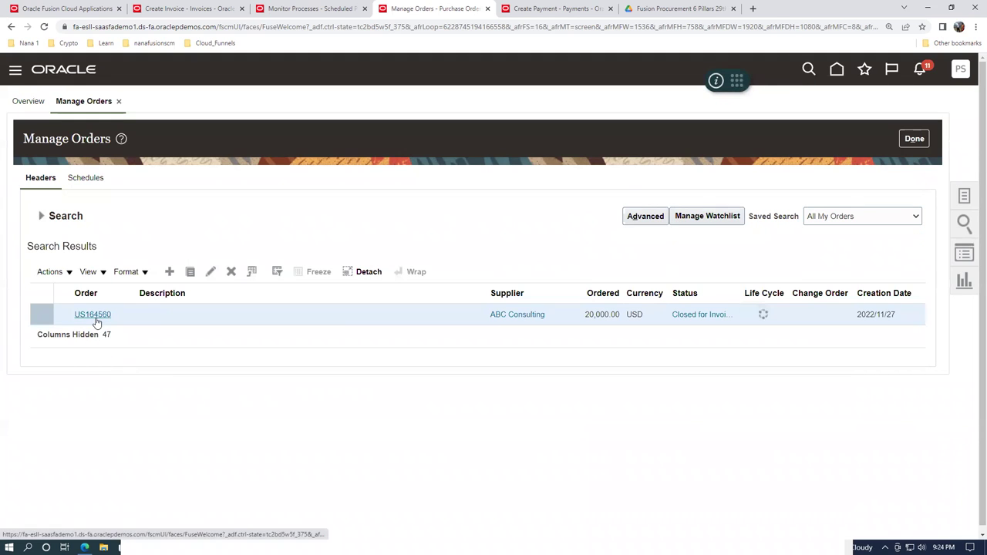
pyautogui.click(102, 316)
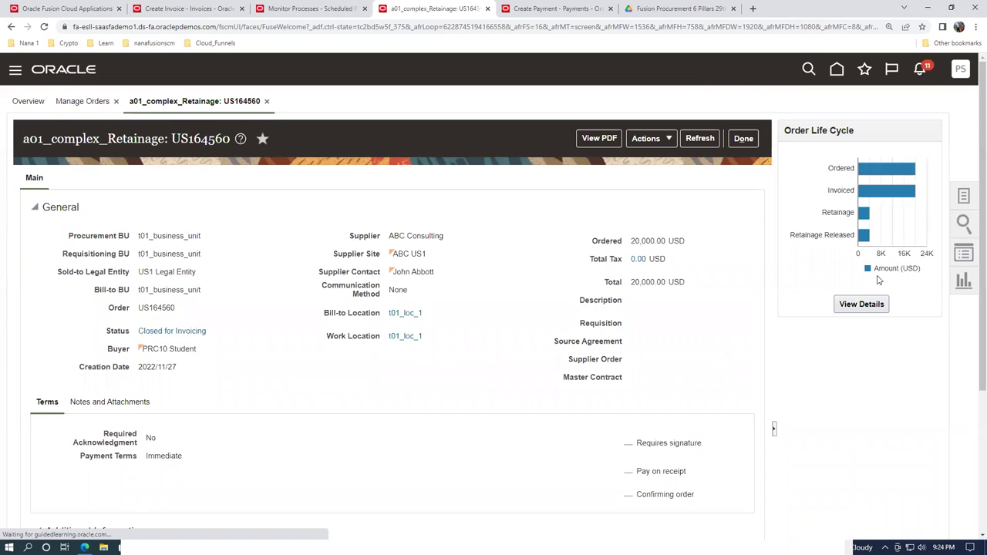
# Open US164560's detailed life cycle and check invoice 7001's paid amount
pyautogui.click(861, 305)
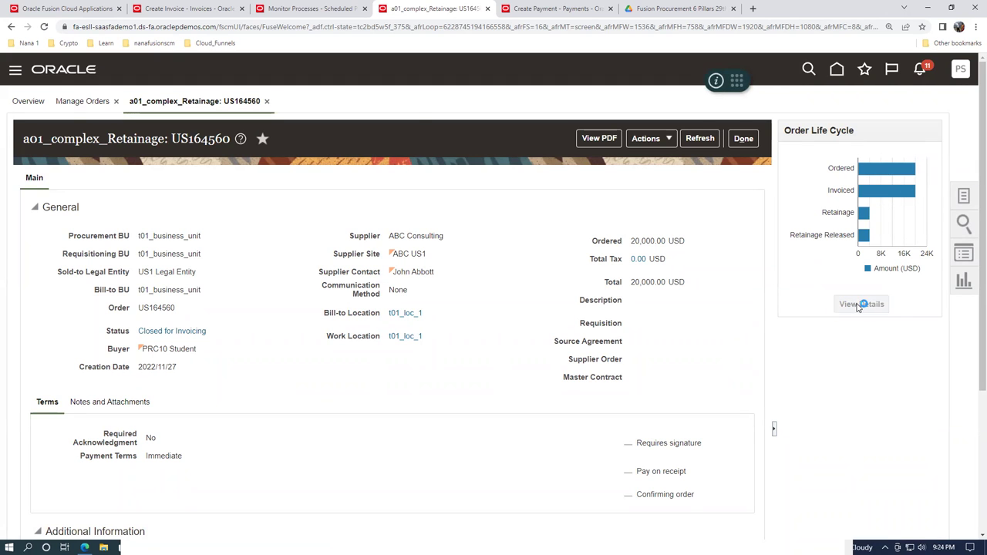
pyautogui.scroll(-1, 284, 384)
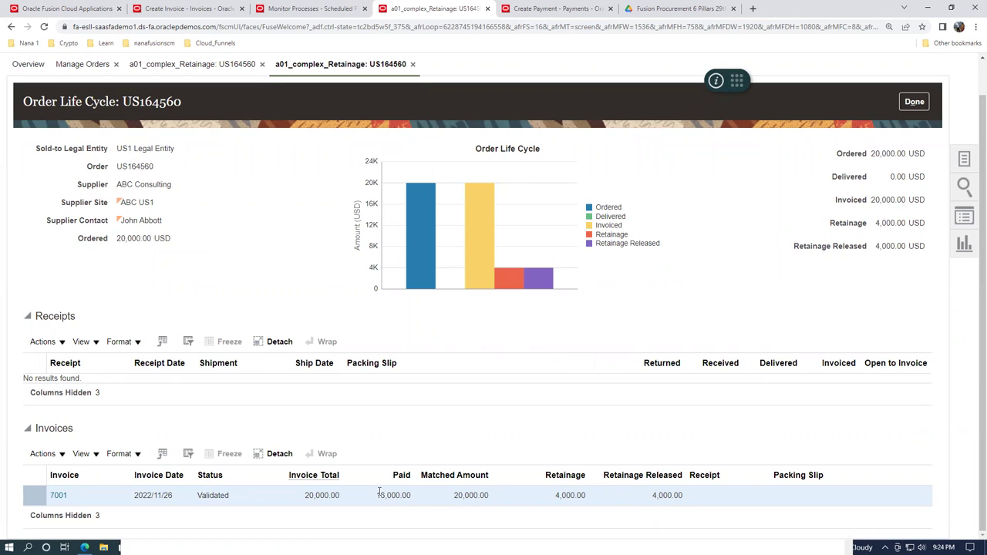
pyautogui.moveTo(381, 492); pyautogui.dragTo(405, 494)
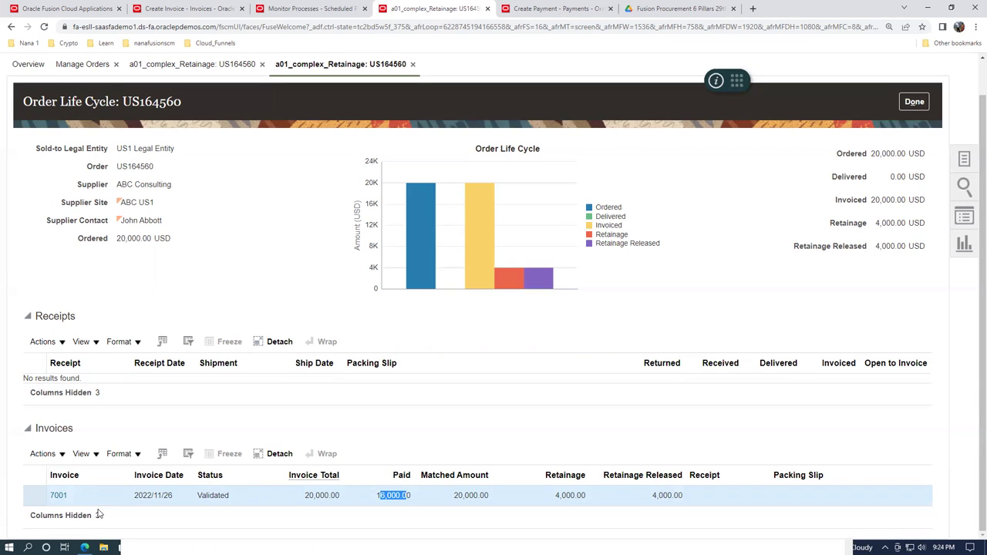
pyautogui.click(661, 344)
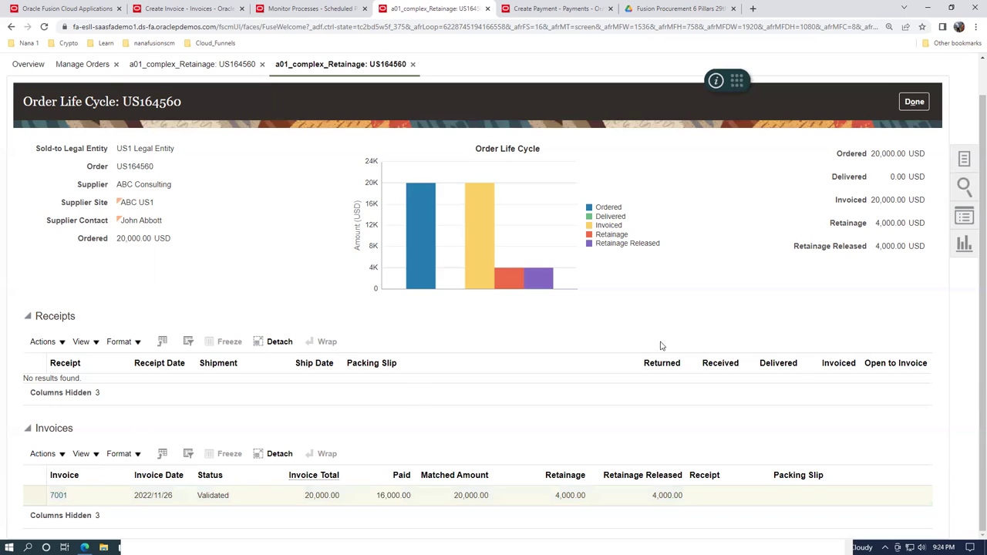
# Look through the View and Actions menus of the Invoices and Receipts tables
pyautogui.click(83, 453)
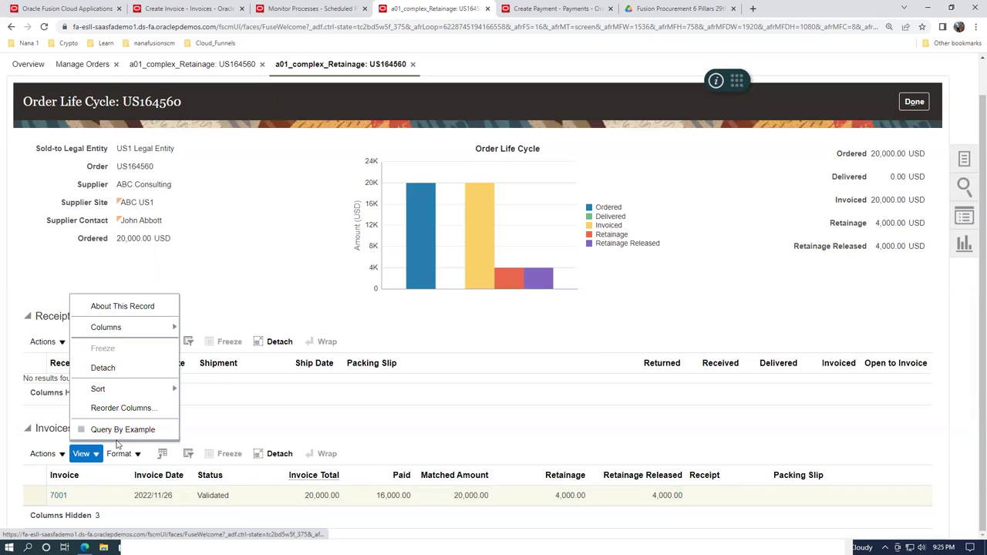
pyautogui.click(280, 430)
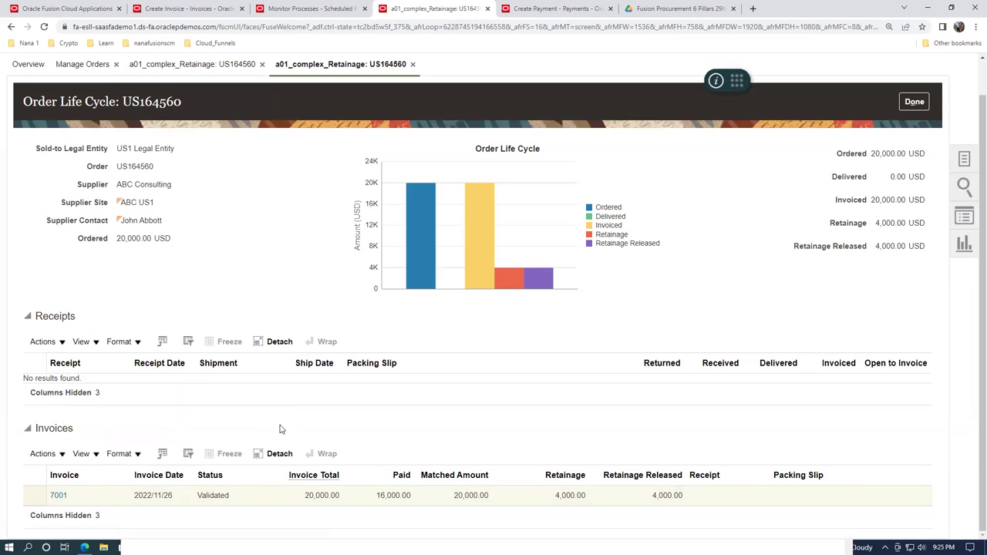
pyautogui.click(95, 345)
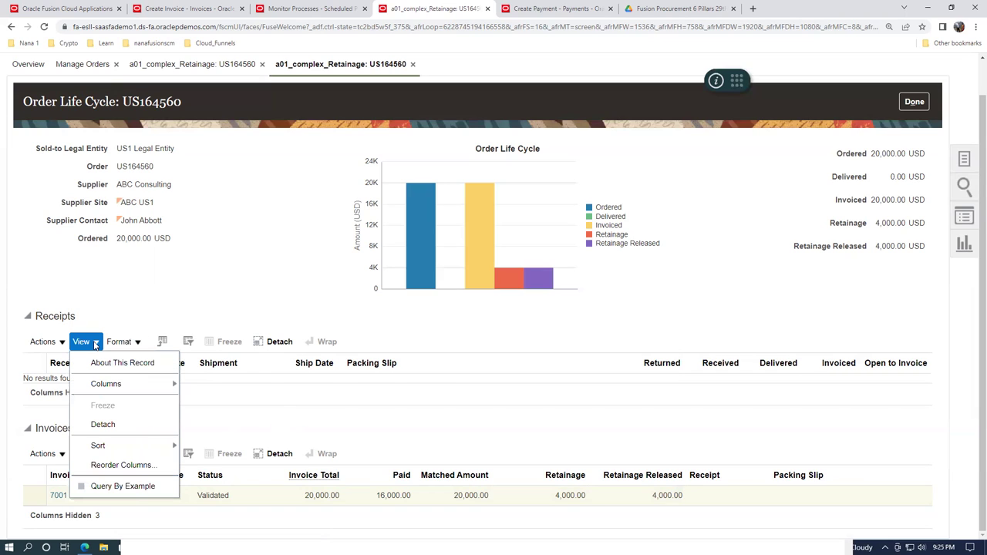
pyautogui.click(143, 280)
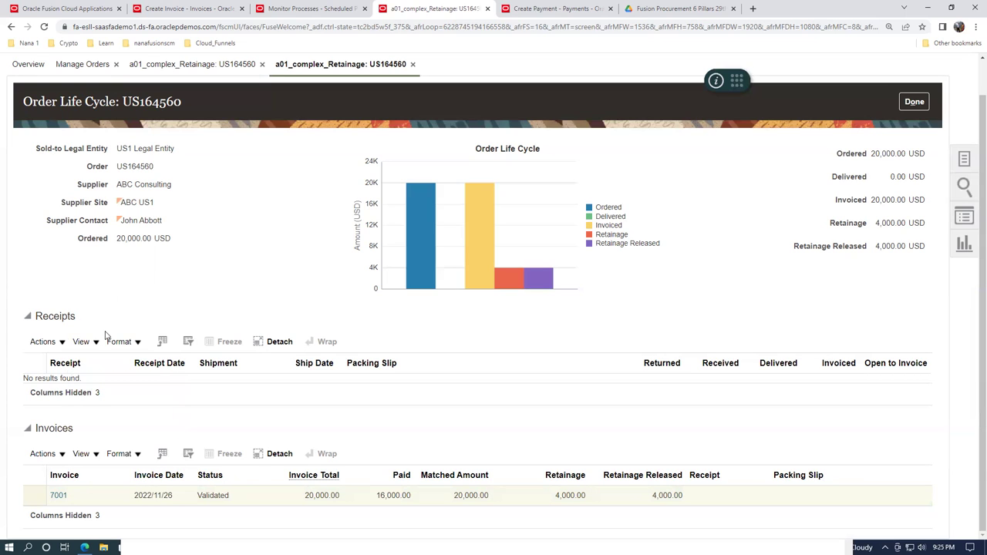
pyautogui.click(44, 453)
pyautogui.click(201, 404)
# Highlight invoice 7001's 4,000.00 retainage released and 16,000.00 paid amounts
pyautogui.moveTo(655, 498); pyautogui.dragTo(685, 499)
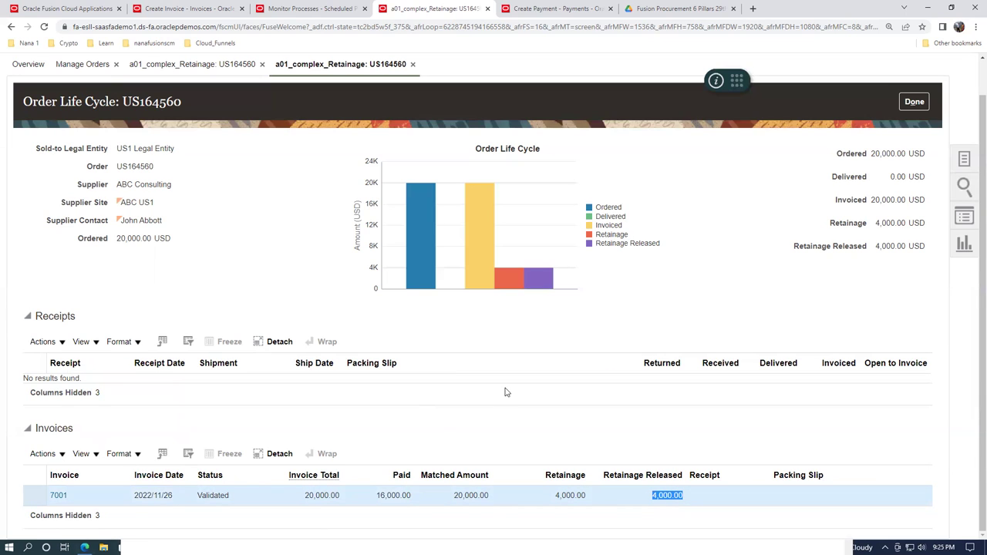
pyautogui.click(501, 435)
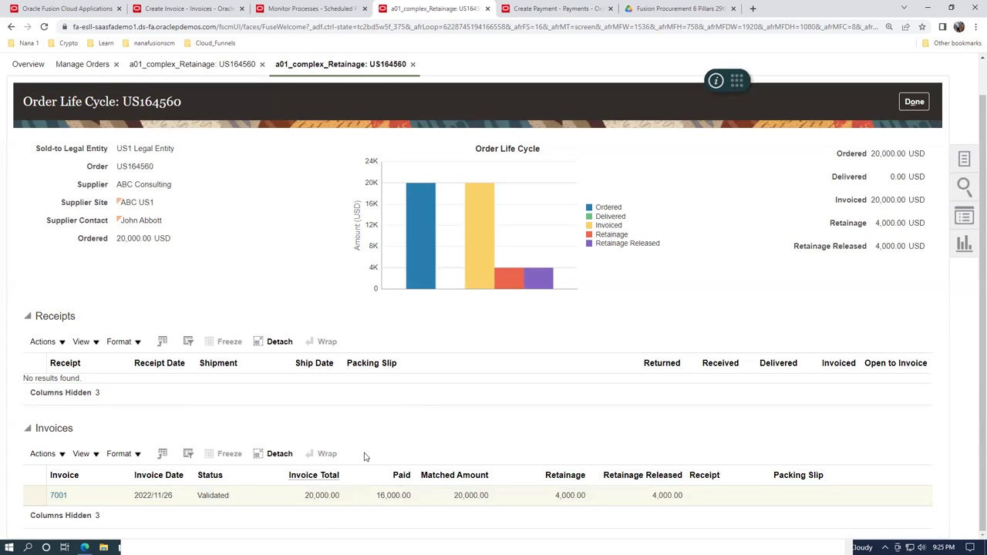
pyautogui.click(378, 496)
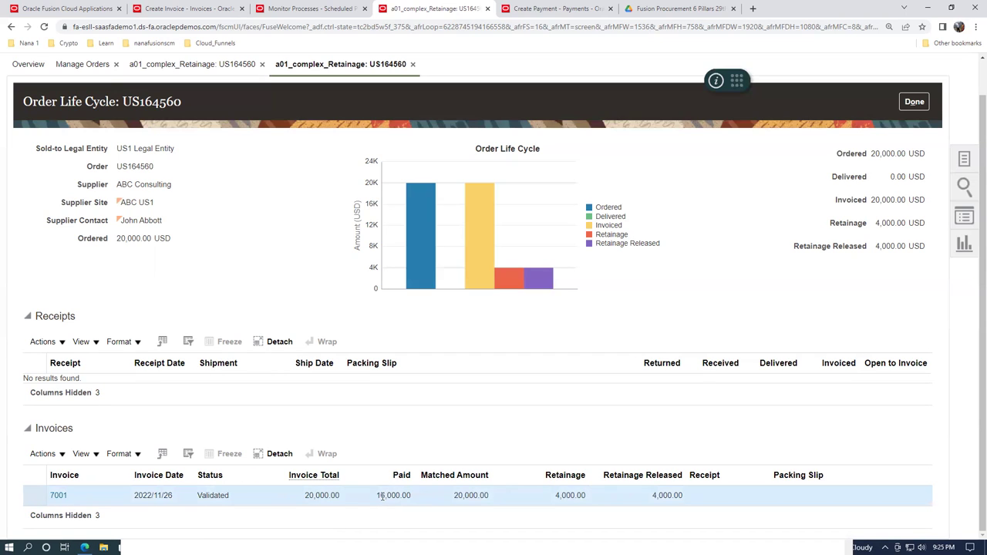
pyautogui.moveTo(378, 495); pyautogui.dragTo(413, 496)
pyautogui.scroll(1, 723, 314)
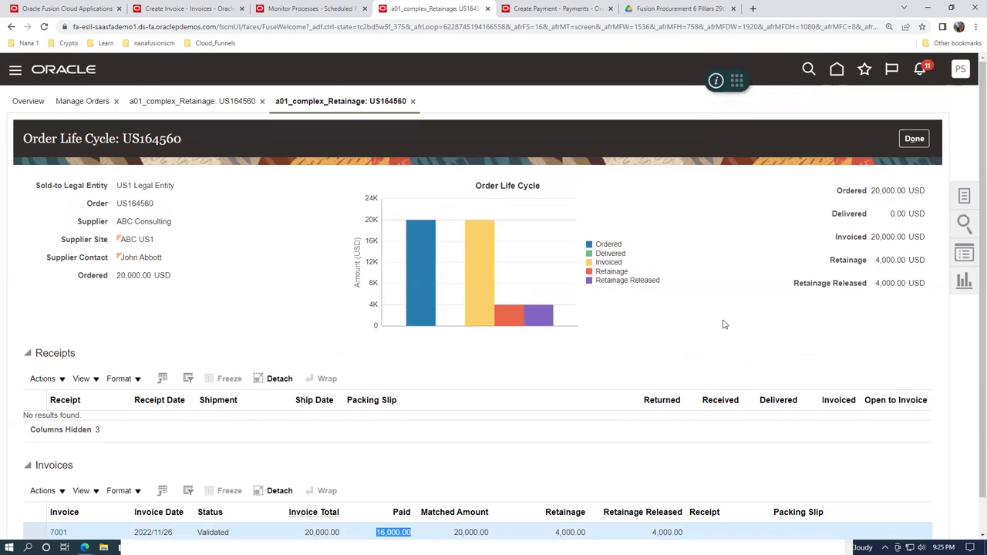
# Check the purchasing tasks list, then leave Order Life Cycle with Done, back to PO US164560
pyautogui.click(966, 197)
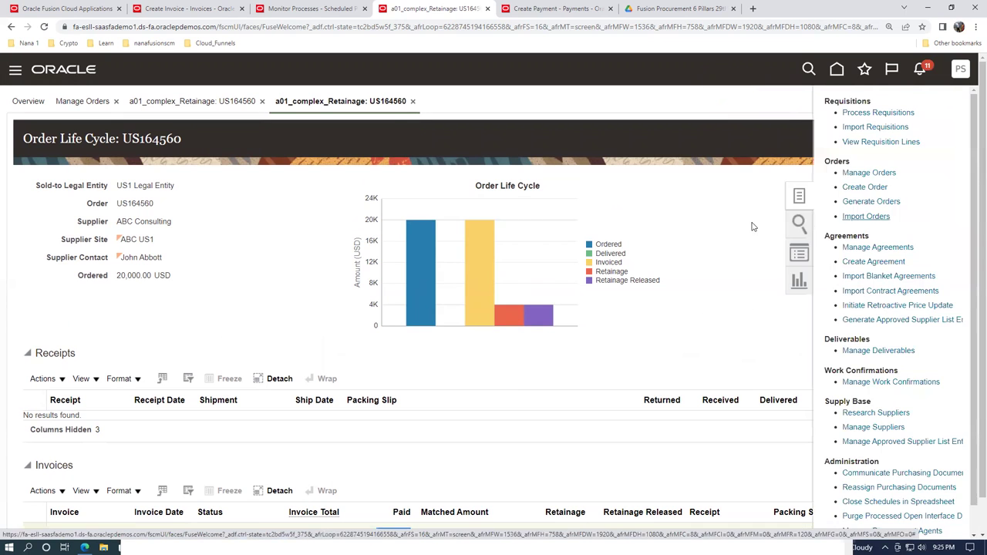
pyautogui.click(703, 273)
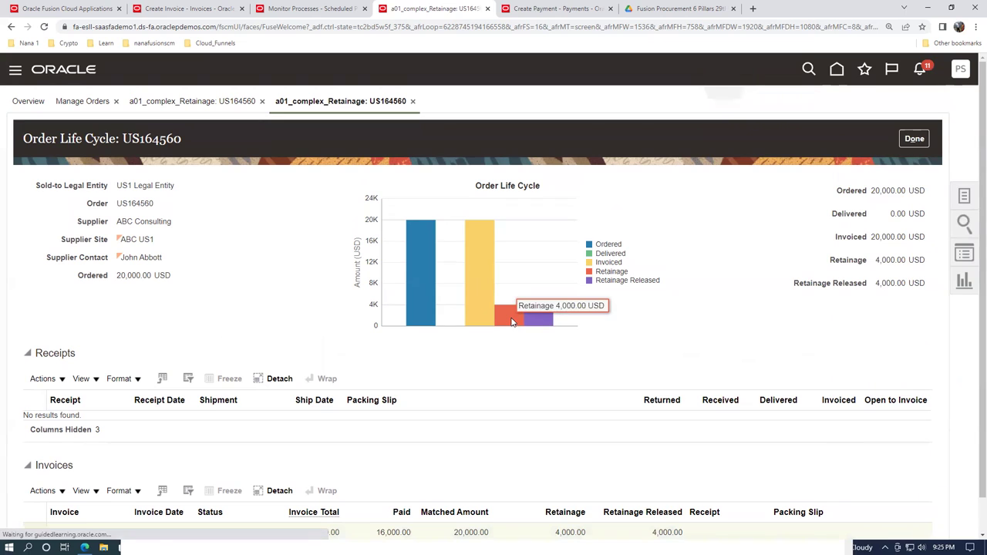
pyautogui.moveTo(539, 322)
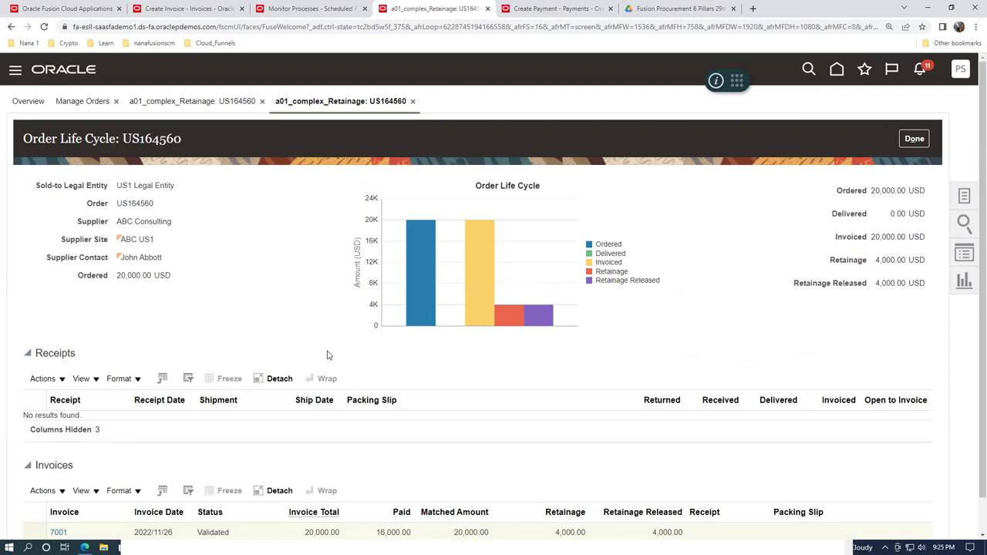
pyautogui.scroll(-1, 334, 354)
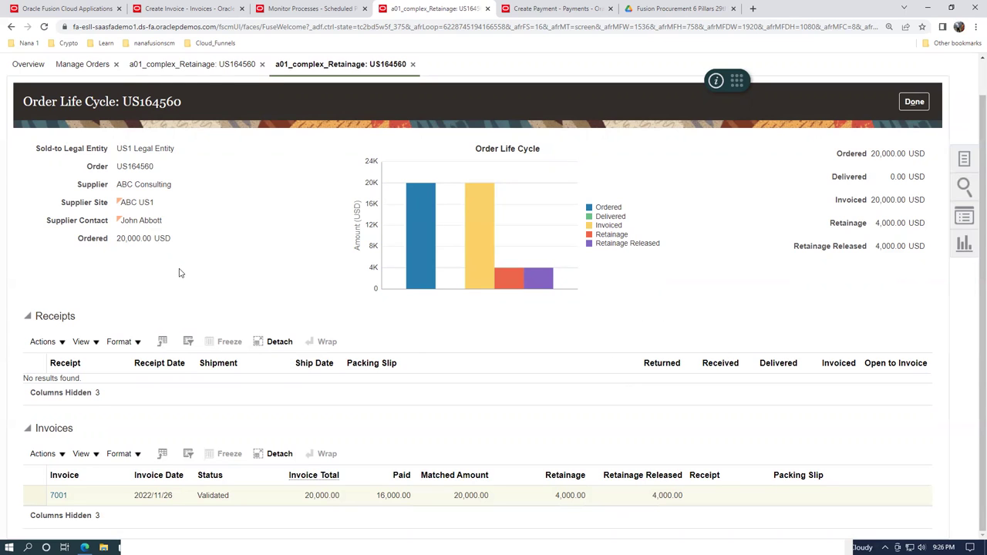
pyautogui.scroll(1, 184, 276)
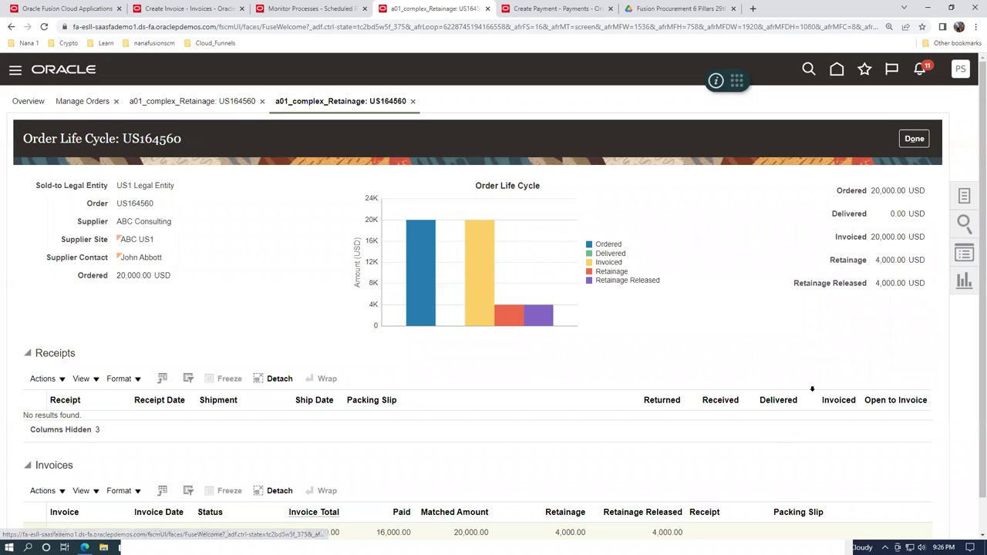
pyautogui.click(964, 197)
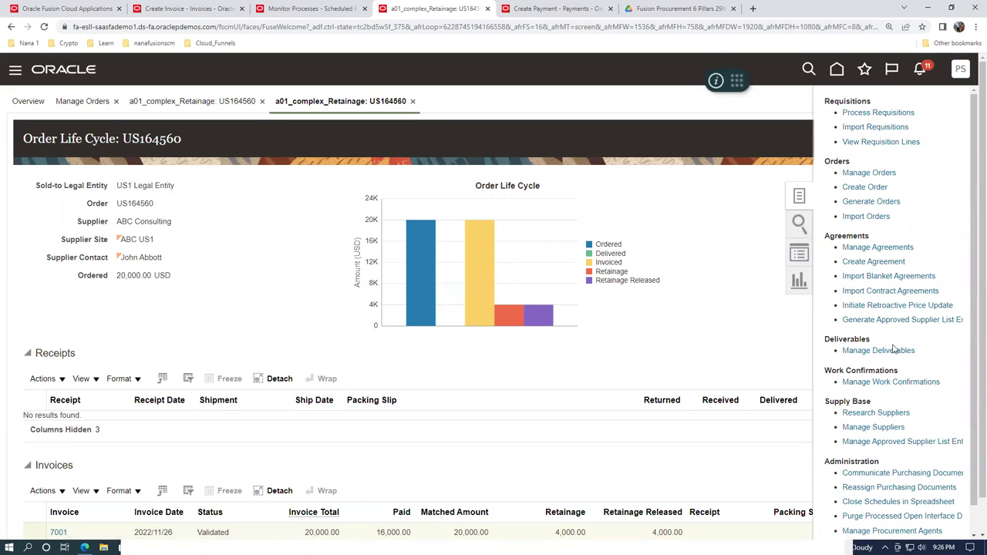
pyautogui.scroll(-3, 898, 356)
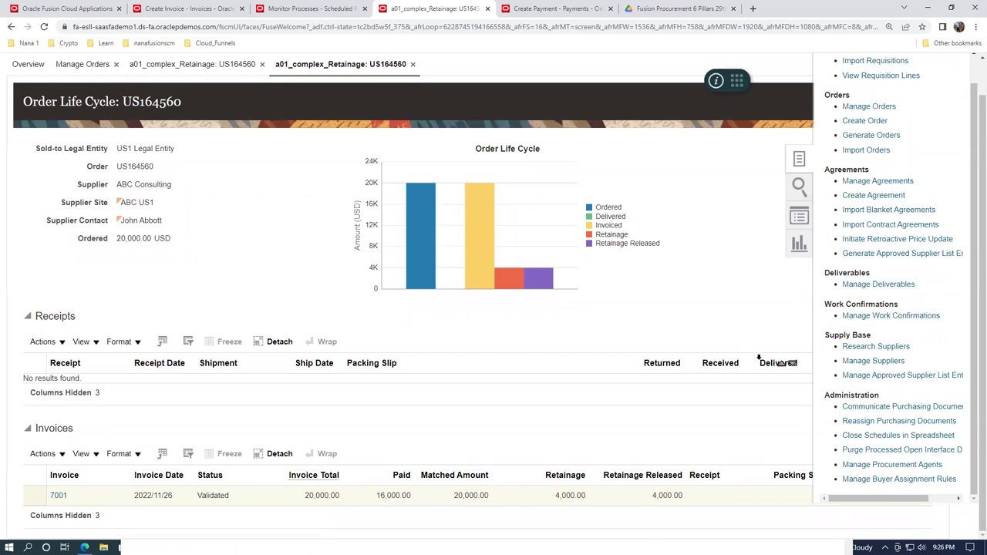
pyautogui.click(734, 321)
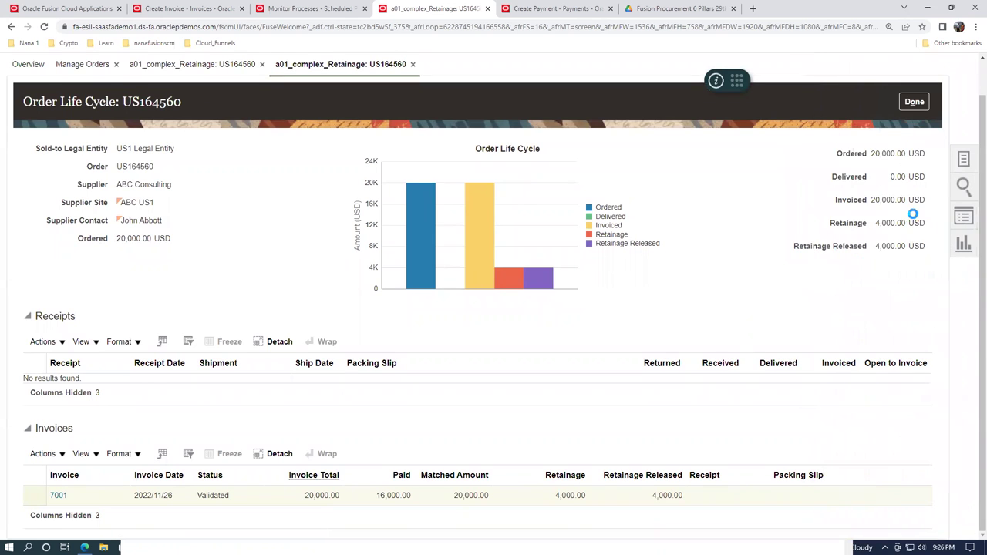
pyautogui.click(915, 102)
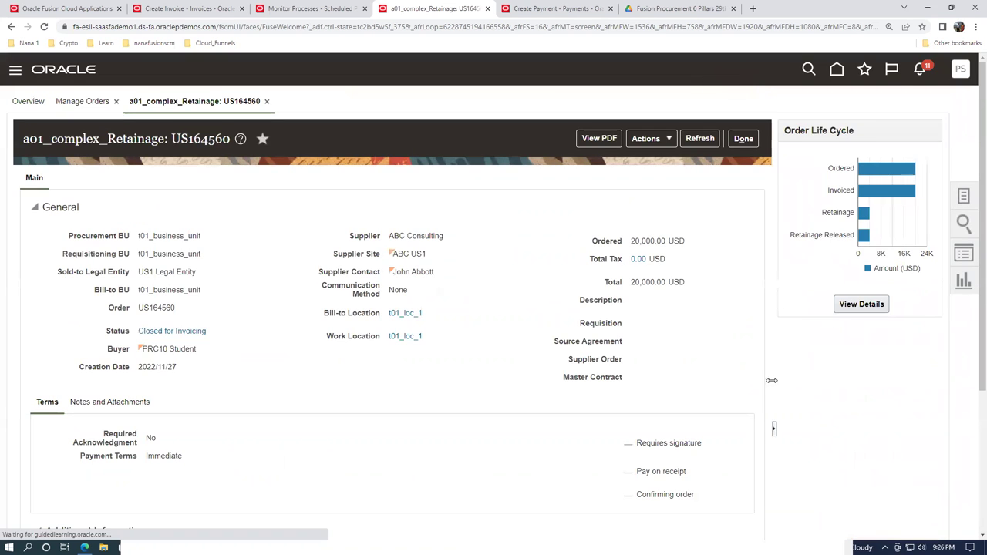
pyautogui.scroll(-3, 780, 378)
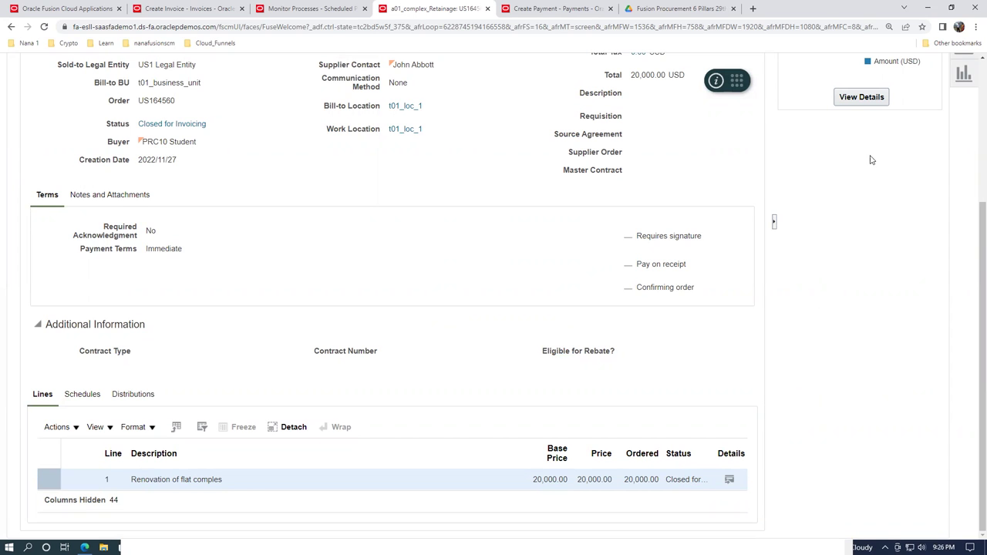
pyautogui.scroll(2, 899, 224)
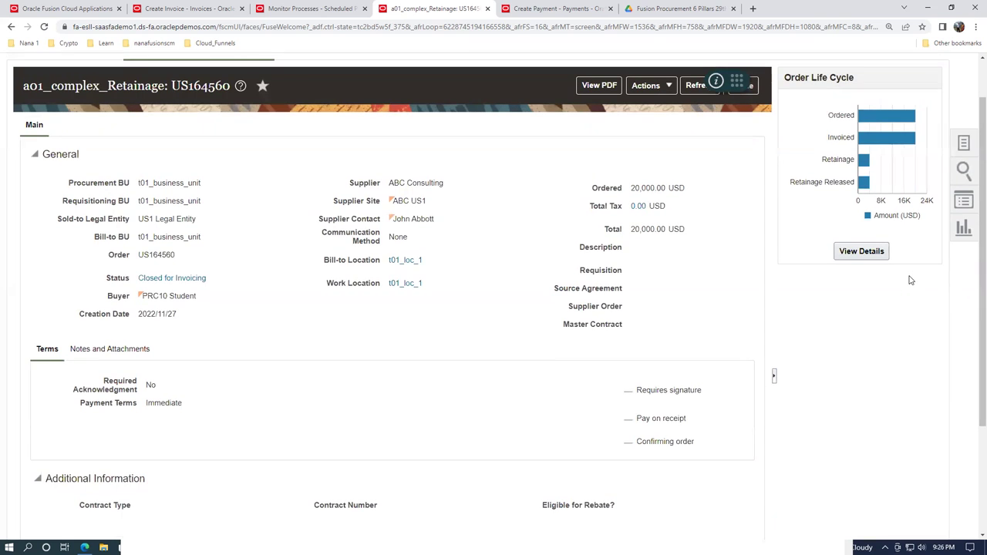